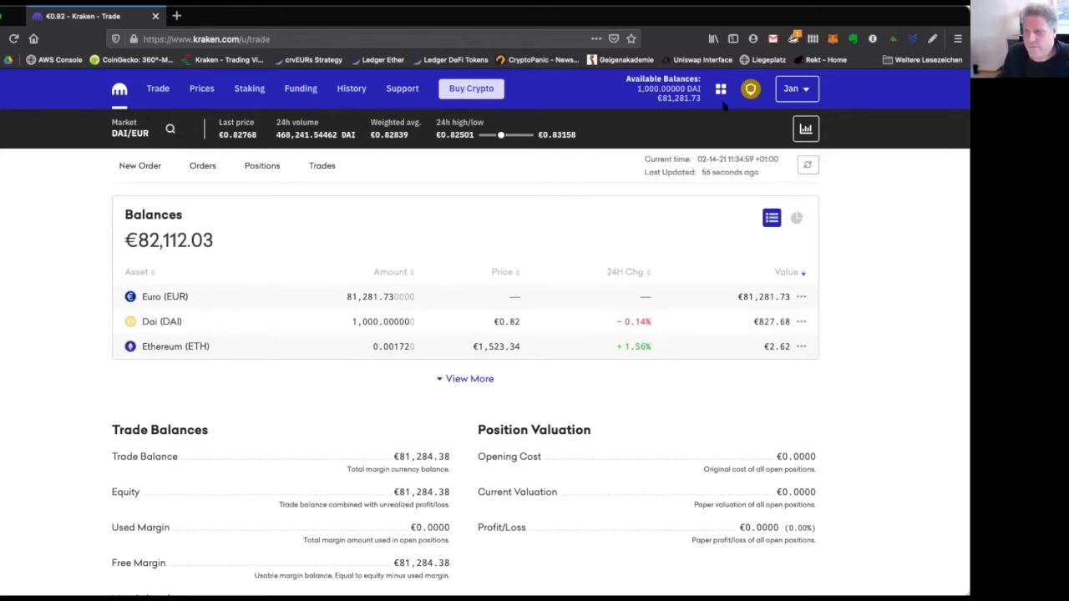
Search the markets for 'dai' and open the DAI/EUR pair's buy order form.
{"action": "left_click_drag", "start_coordinate": [658, 98], "coordinate": [694, 106]}
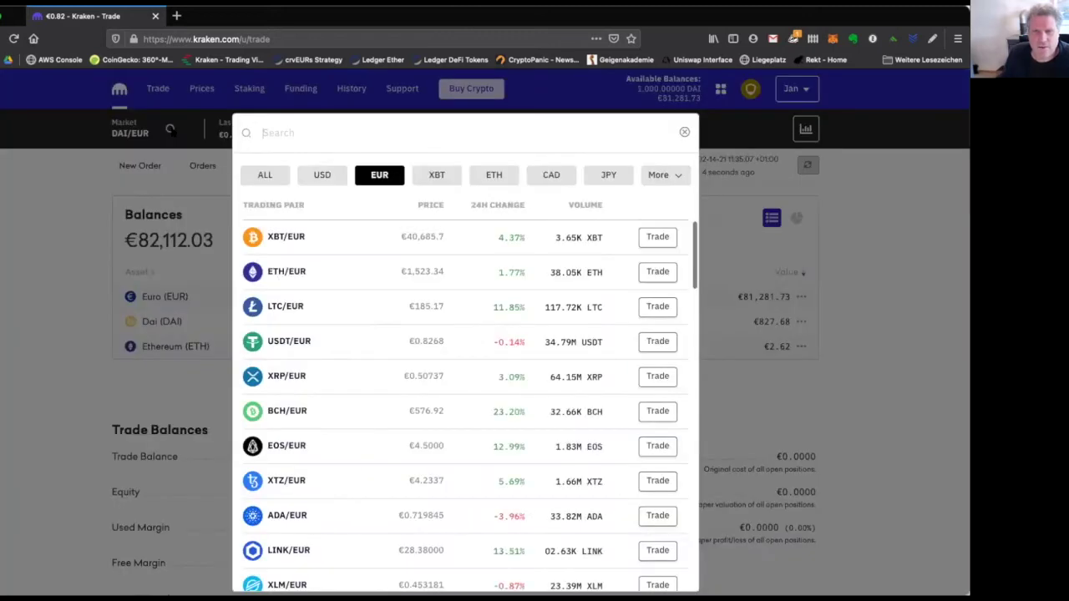
{"action": "left_click", "coordinate": [170, 130]}
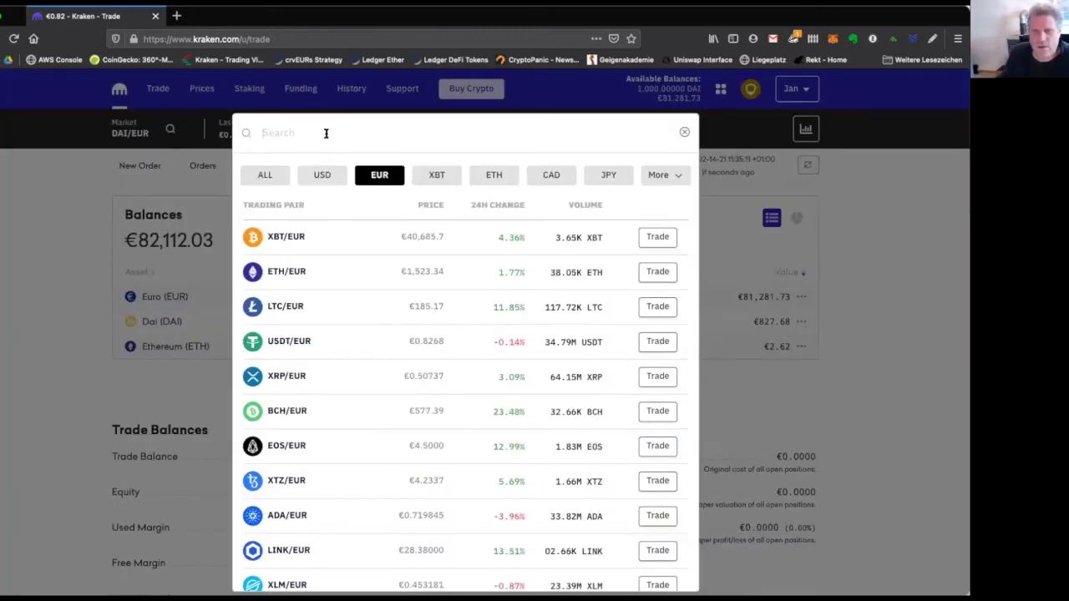
{"action": "type", "text": "dai"}
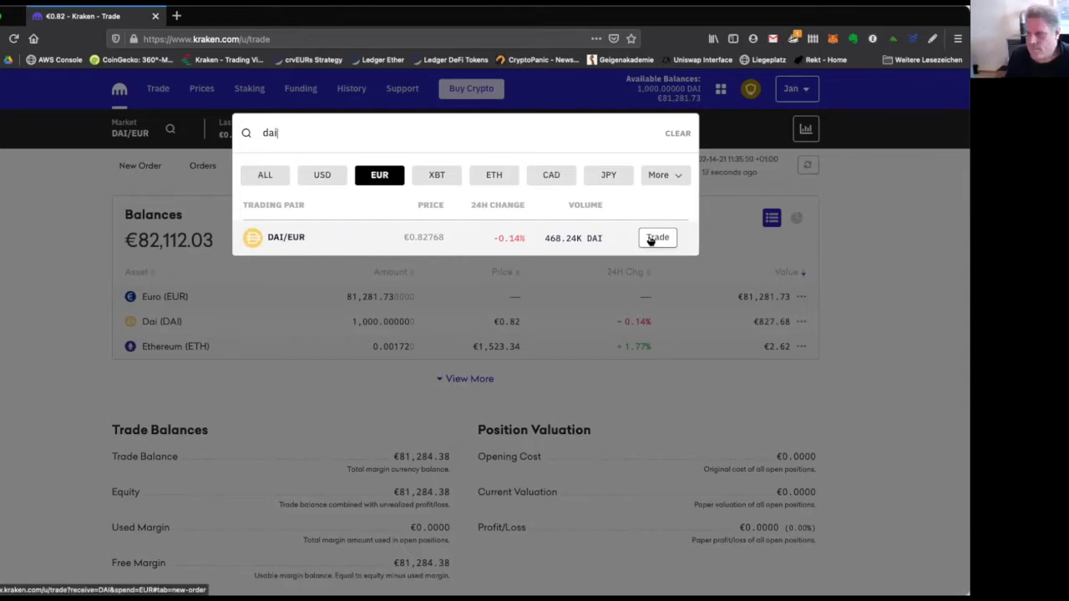
{"action": "left_click", "coordinate": [657, 238]}
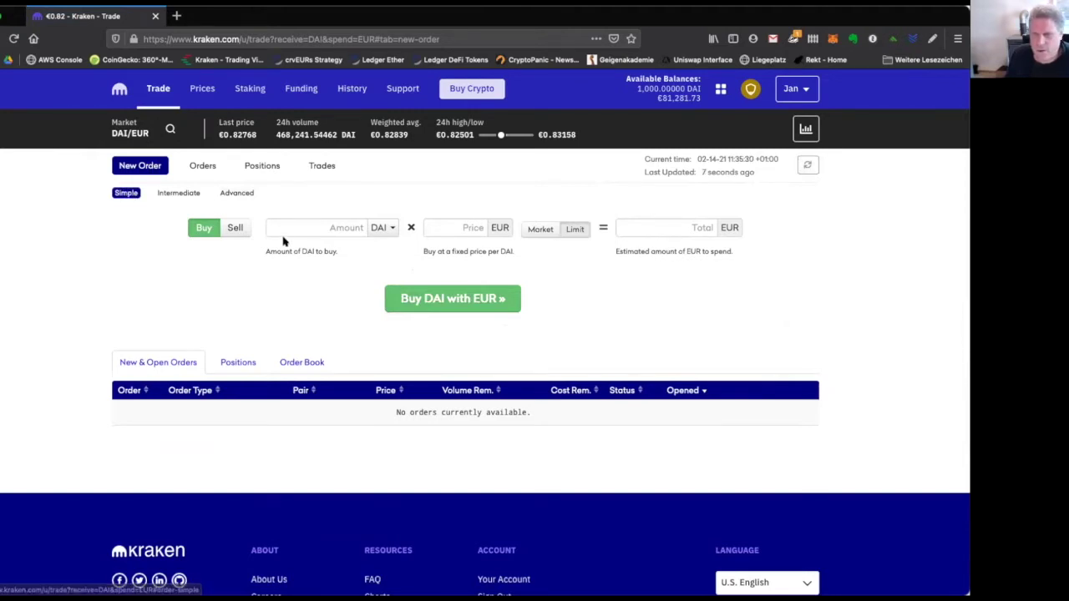
{"action": "left_click", "coordinate": [179, 193]}
{"action": "left_click", "coordinate": [228, 193]}
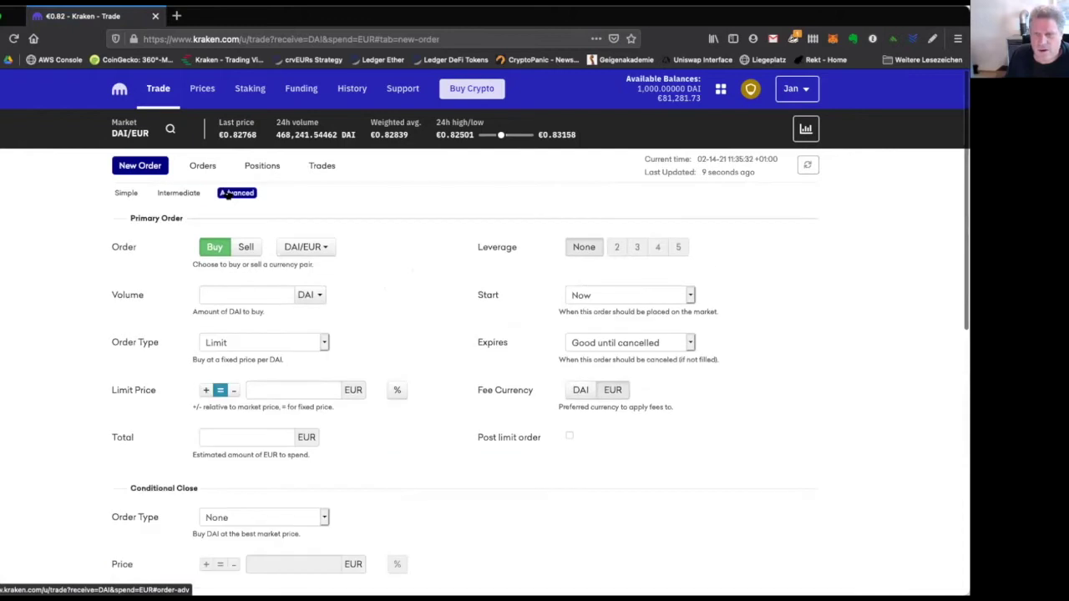
{"action": "left_click", "coordinate": [126, 193]}
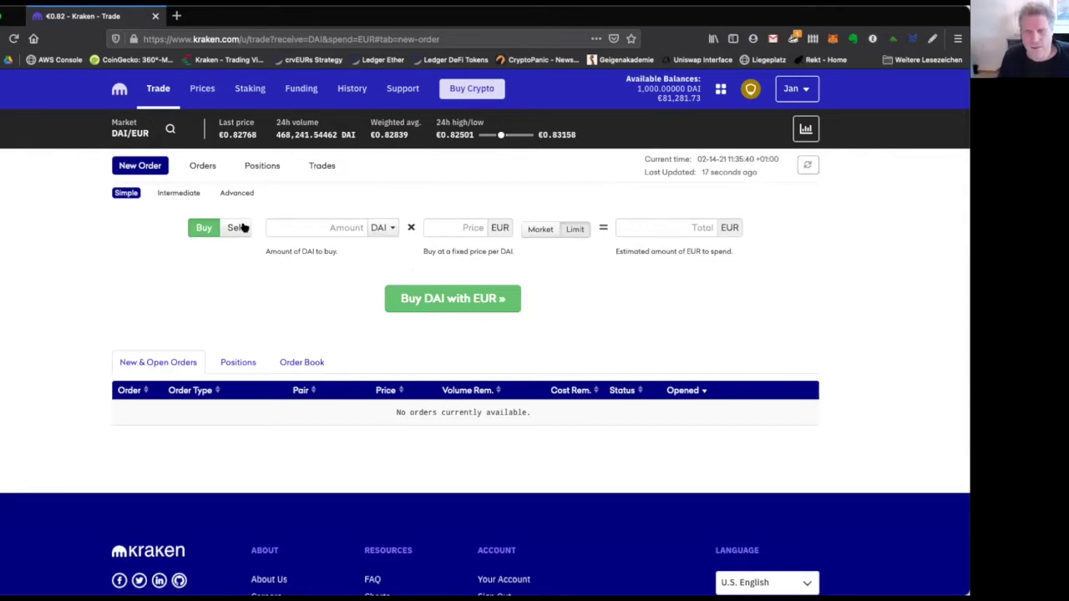
{"action": "left_click", "coordinate": [351, 227]}
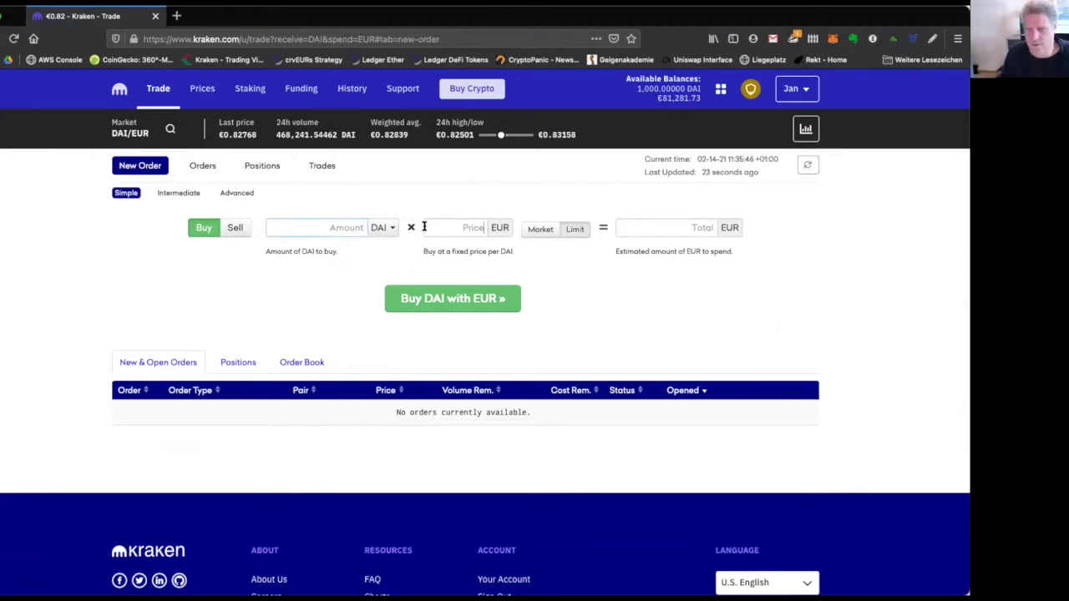
{"action": "left_click", "coordinate": [686, 226]}
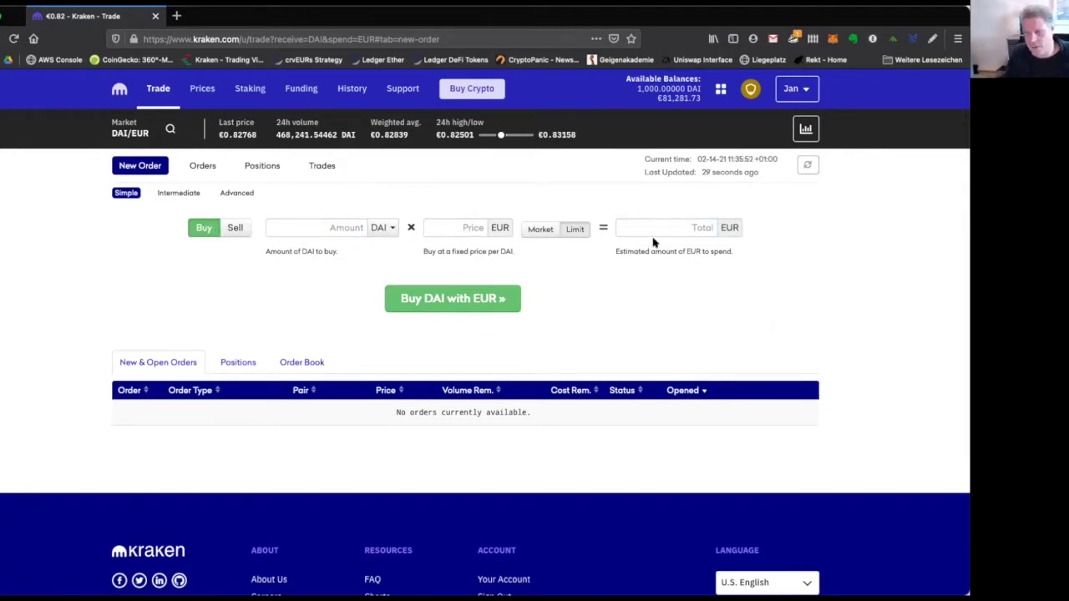
{"action": "left_click", "coordinate": [345, 230]}
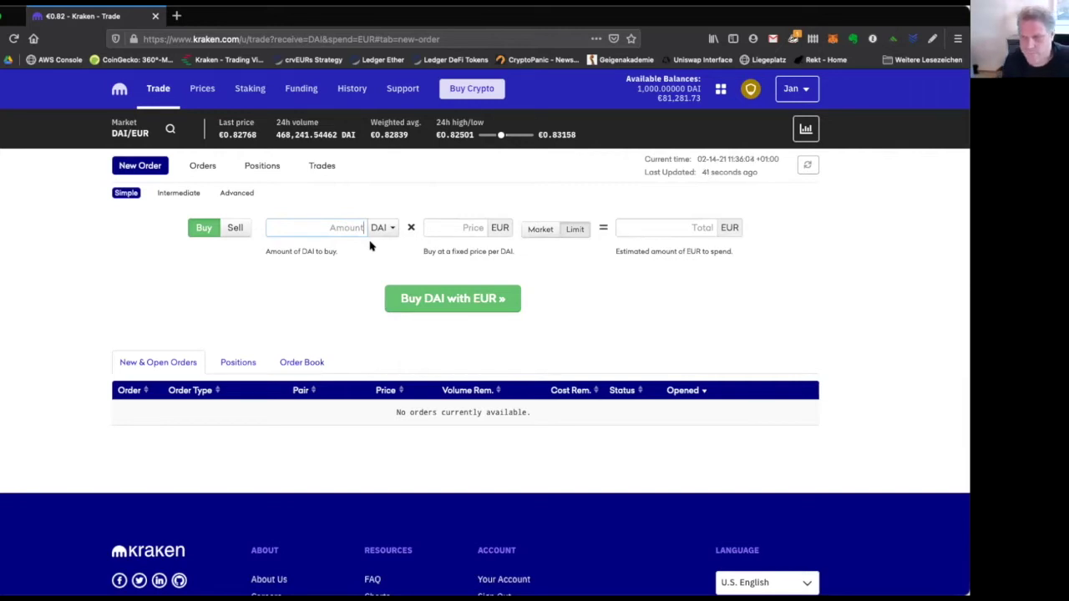
{"action": "left_click", "coordinate": [542, 226]}
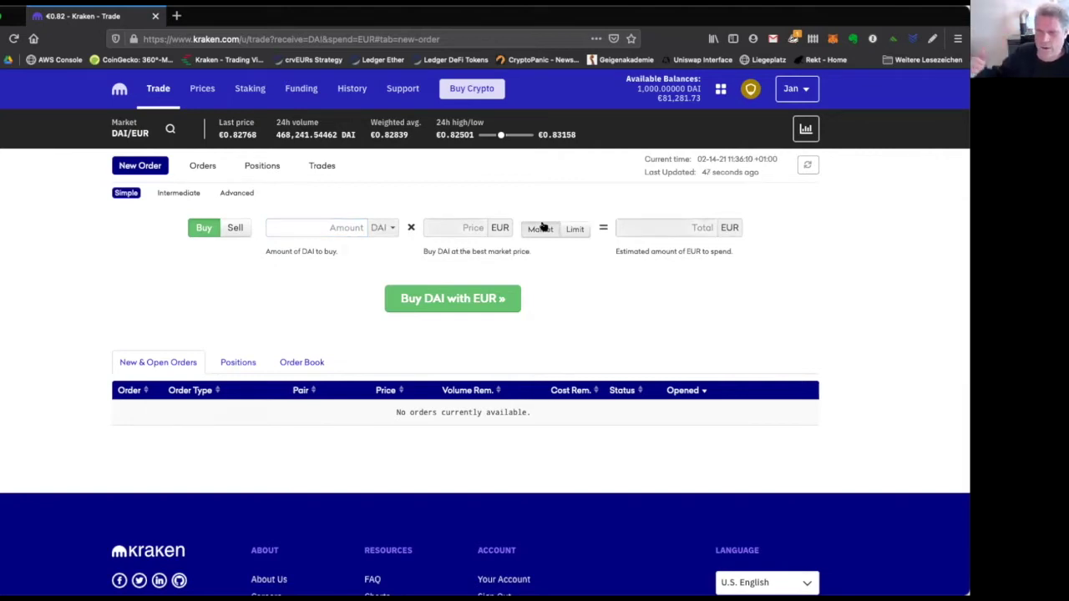
{"action": "left_click", "coordinate": [572, 227]}
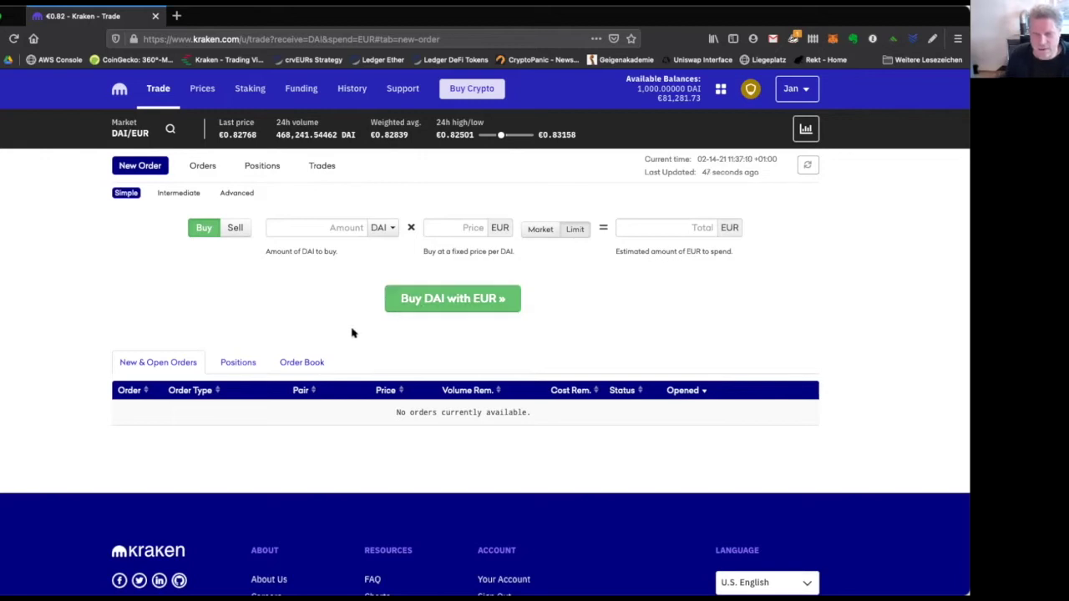
{"action": "left_click", "coordinate": [314, 362]}
Keep the DAI/EUR order as a limit buy and enter an amount of 25000 DAI.
{"action": "scroll", "coordinate": [315, 363], "scroll_direction": "down", "scroll_amount": 5}
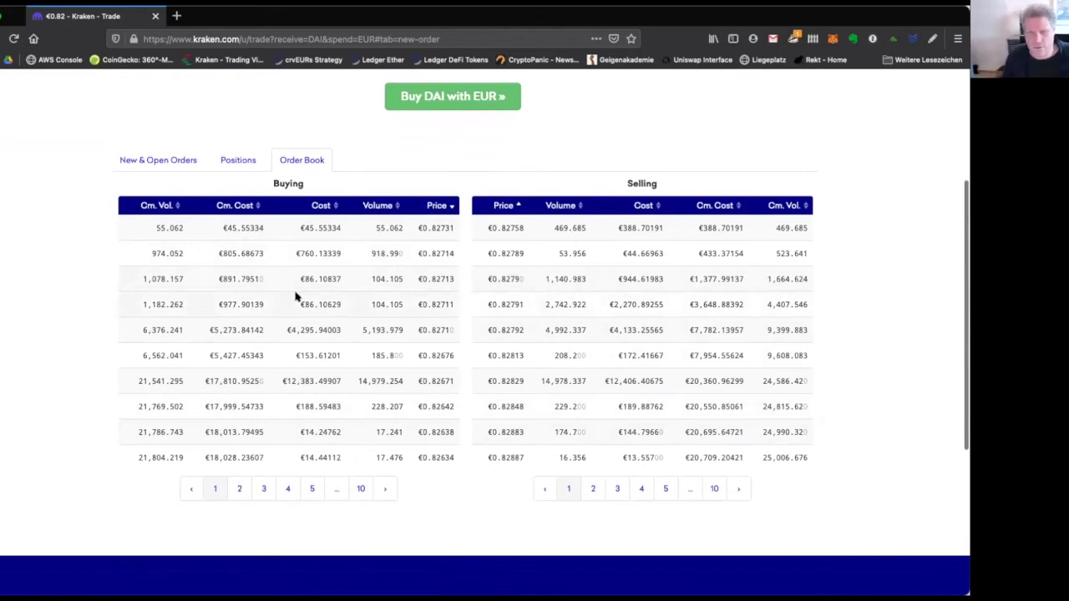
{"action": "scroll", "coordinate": [295, 296], "scroll_direction": "up", "scroll_amount": 5}
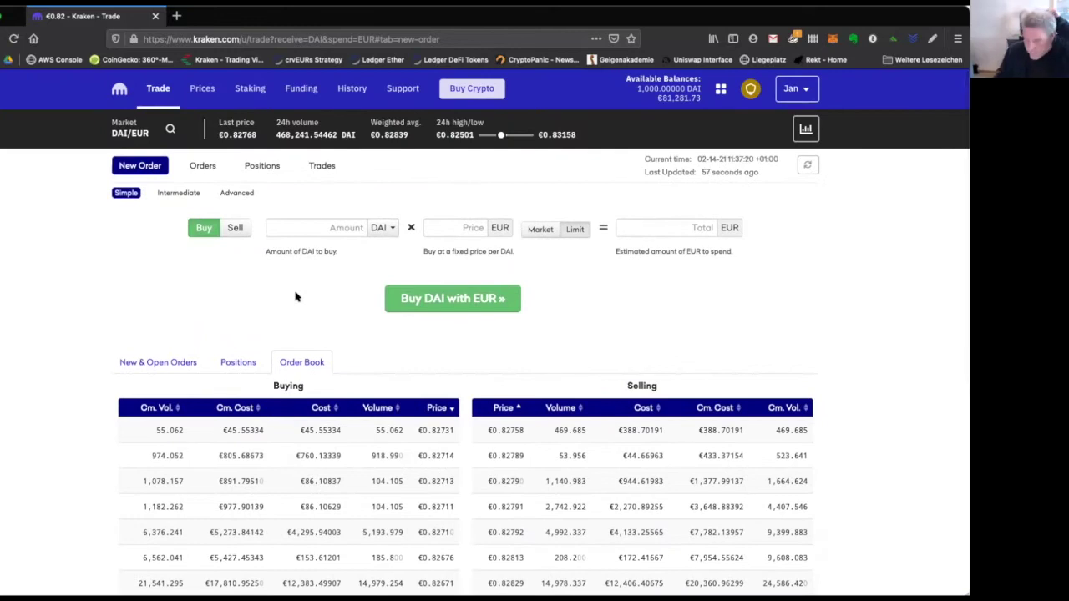
{"action": "left_click", "coordinate": [571, 228]}
{"action": "left_click", "coordinate": [333, 222]}
{"action": "type", "text": "20000"}
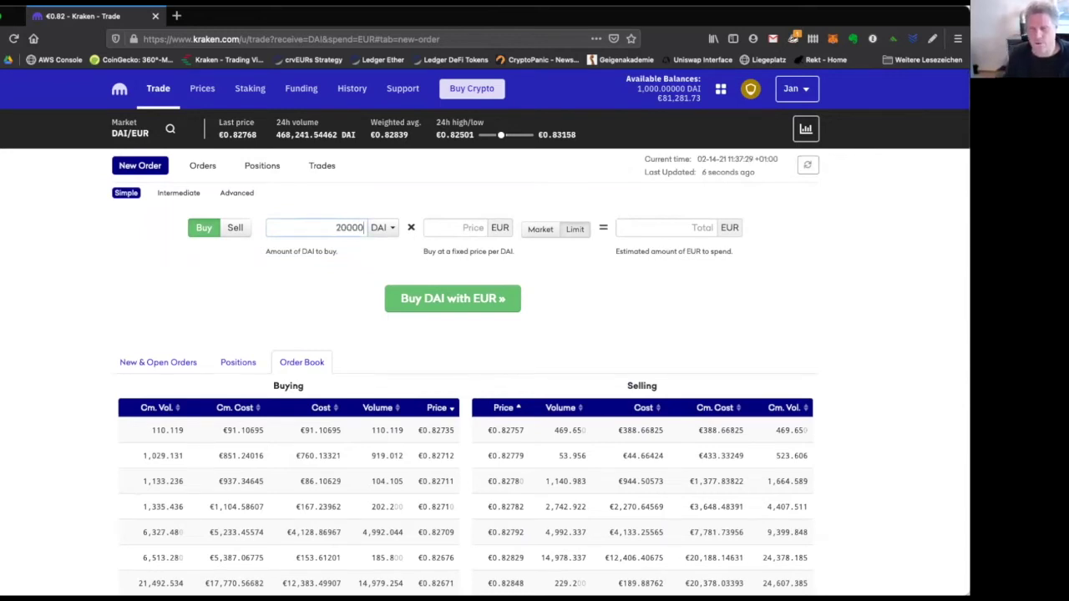
{"action": "key", "text": "BackSpace"}
{"action": "key", "text": "BackSpace"}
{"action": "key", "text": "BackSpace"}
{"action": "key", "text": "BackSpace"}
{"action": "type", "text": "5000"}
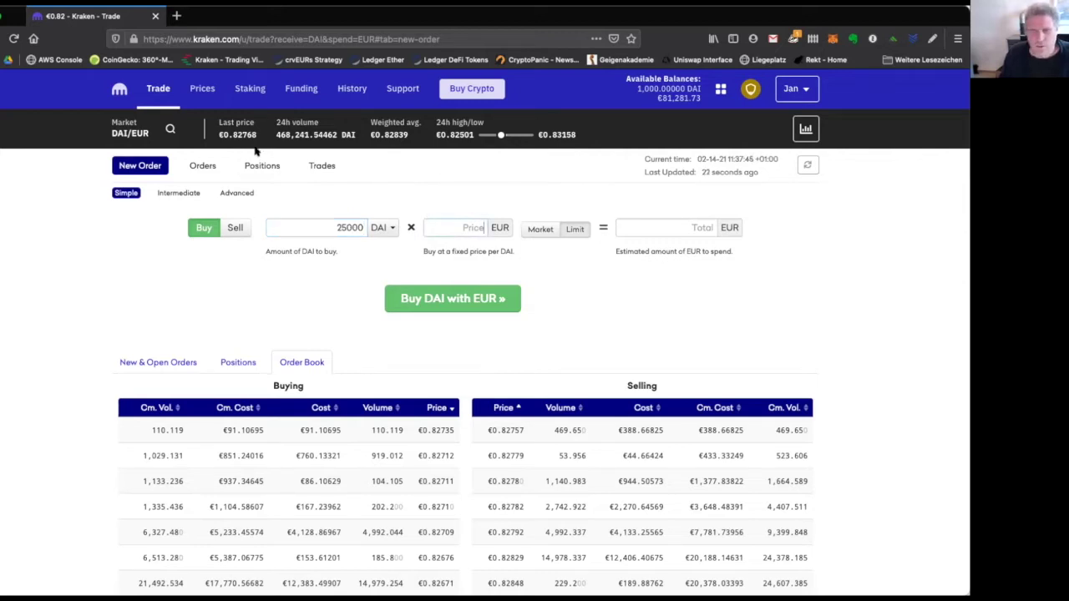
Use the last traded price 0.82768 as the limit price, for an estimated 20692.00 EUR.
{"action": "double_click", "coordinate": [227, 134]}
{"action": "key", "text": "ctrl+c"}
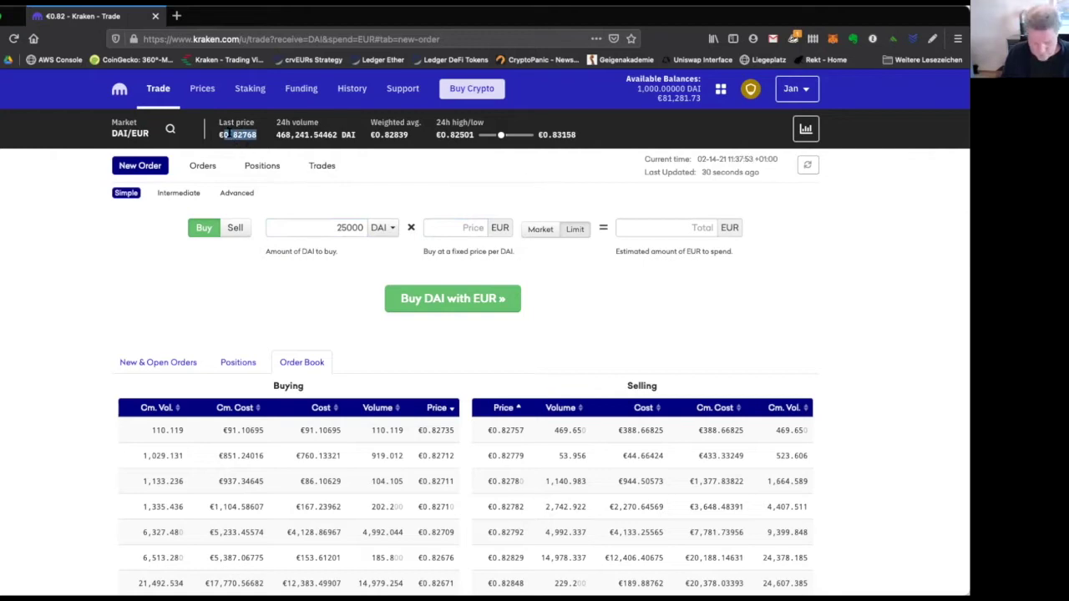
{"action": "left_click", "coordinate": [431, 227]}
{"action": "key", "text": "ctrl+v"}
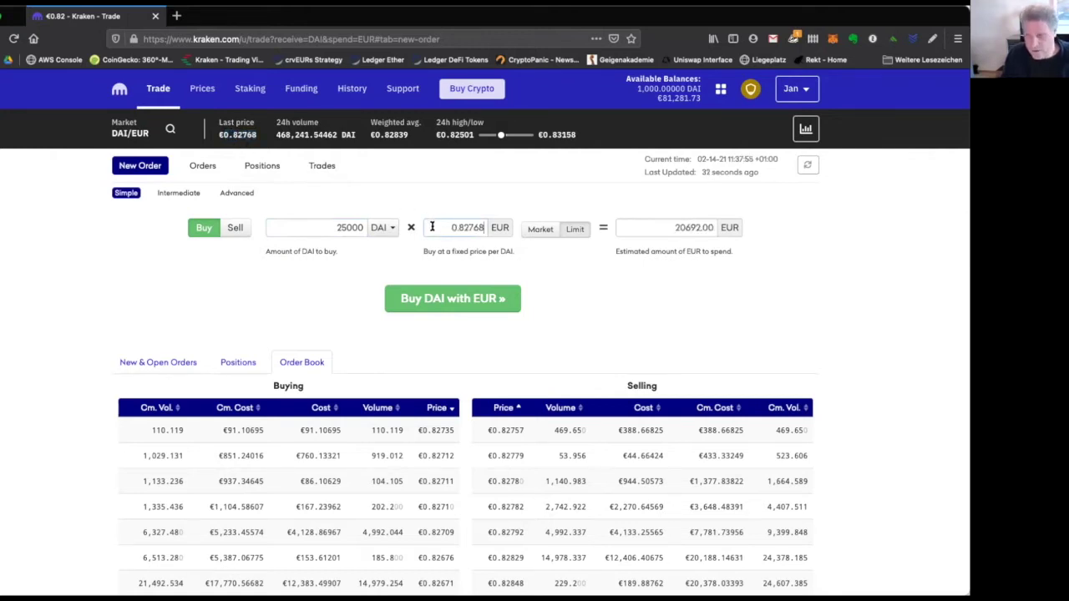
{"action": "key", "text": "Left"}
{"action": "key", "text": "Left"}
{"action": "key", "text": "Left"}
{"action": "key", "text": "Left"}
{"action": "key", "text": "Left"}
{"action": "key", "text": "Left"}
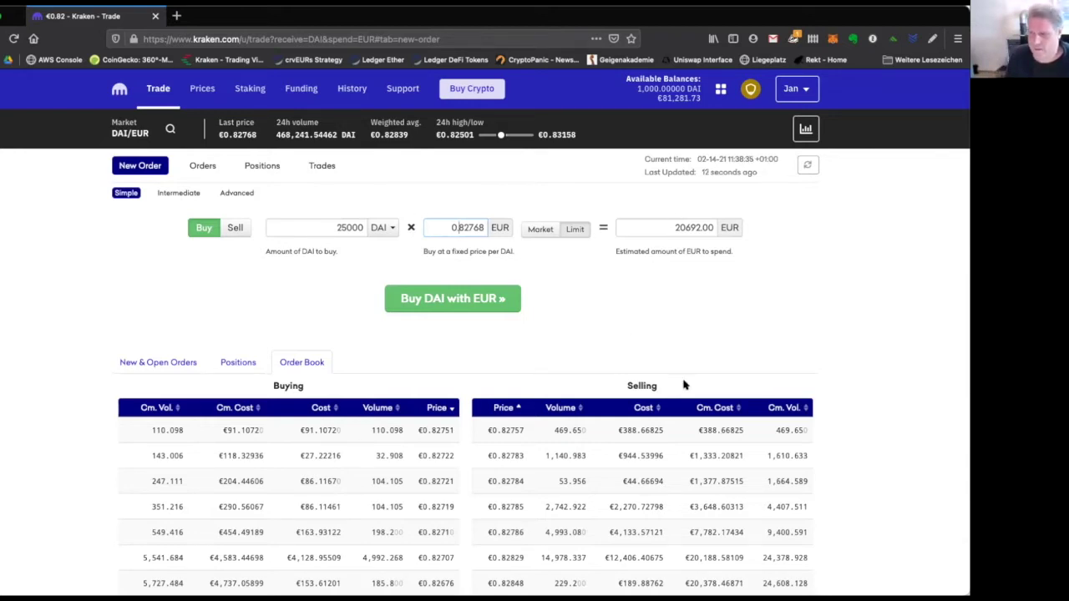
Show open orders, change the limit price to 0.83 EUR, and set the EUR total to 25000.
{"action": "left_click", "coordinate": [132, 361]}
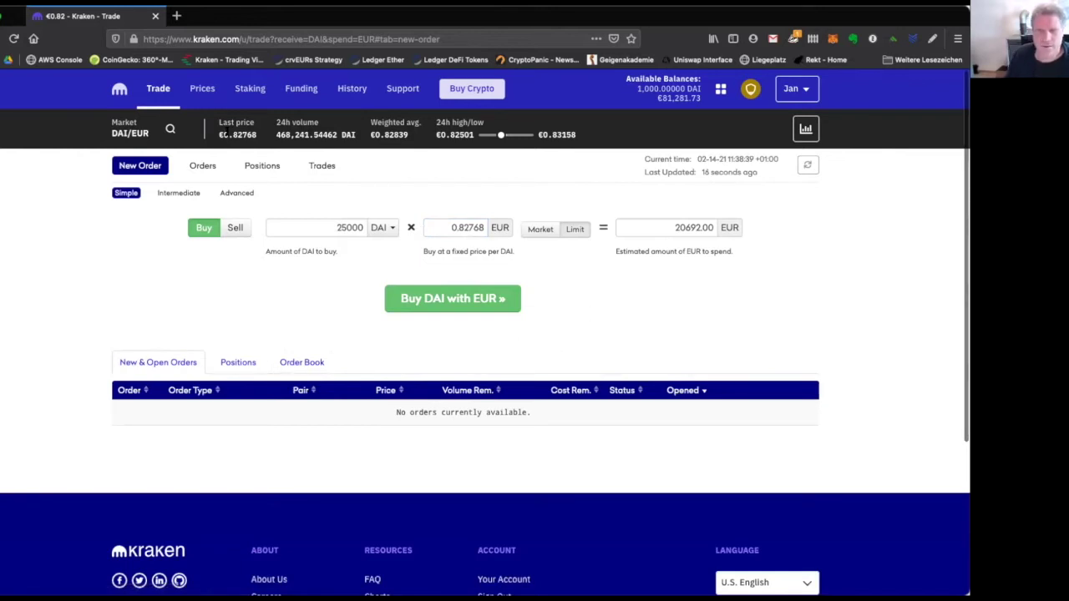
{"action": "left_click_drag", "start_coordinate": [236, 135], "coordinate": [258, 138]}
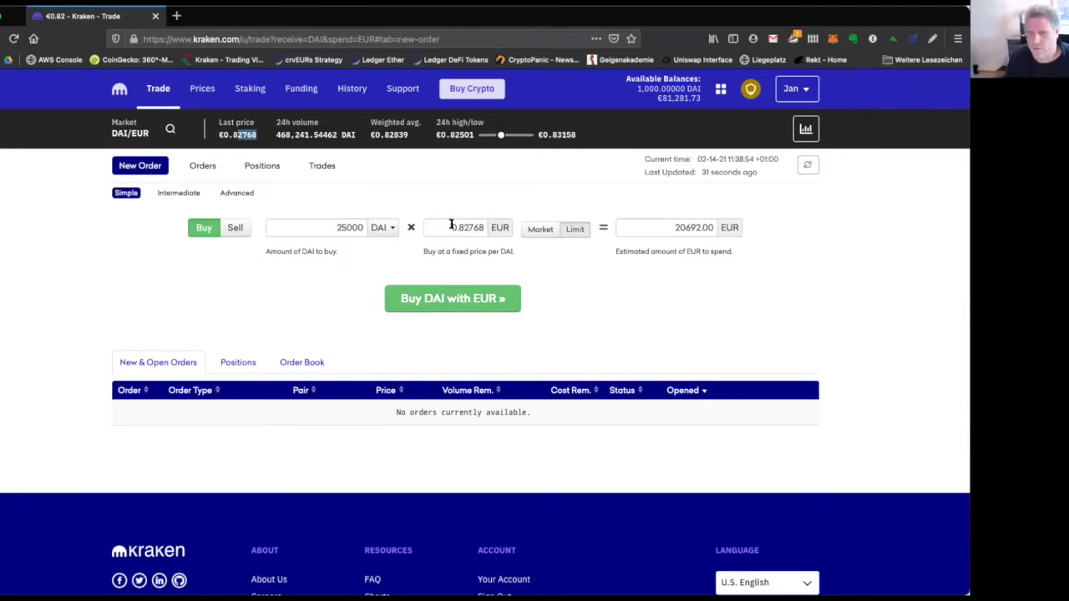
{"action": "left_click_drag", "start_coordinate": [465, 225], "coordinate": [489, 227]}
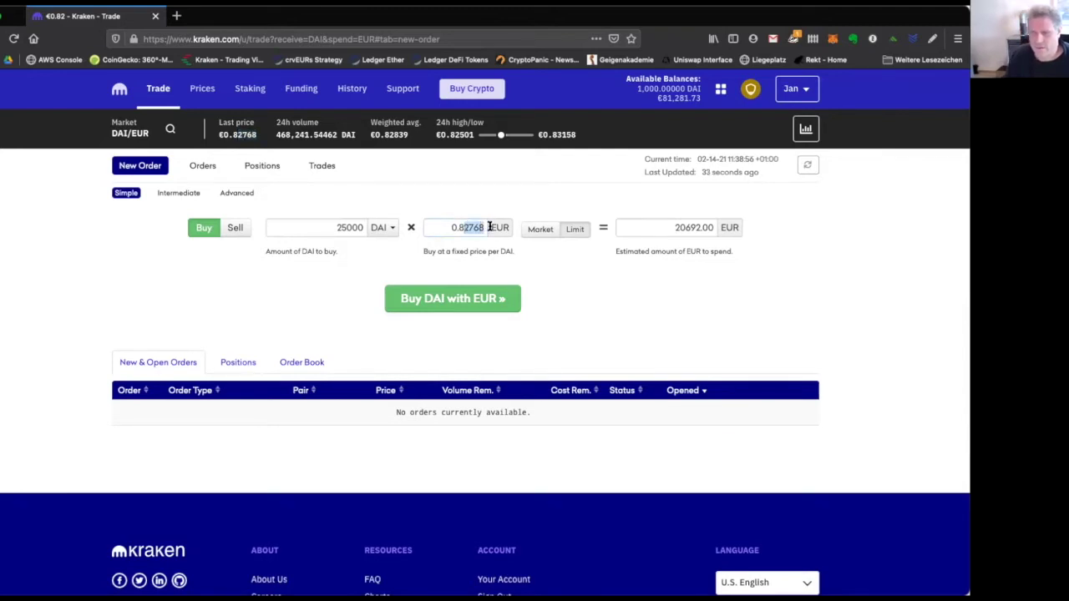
{"action": "type", "text": "83"}
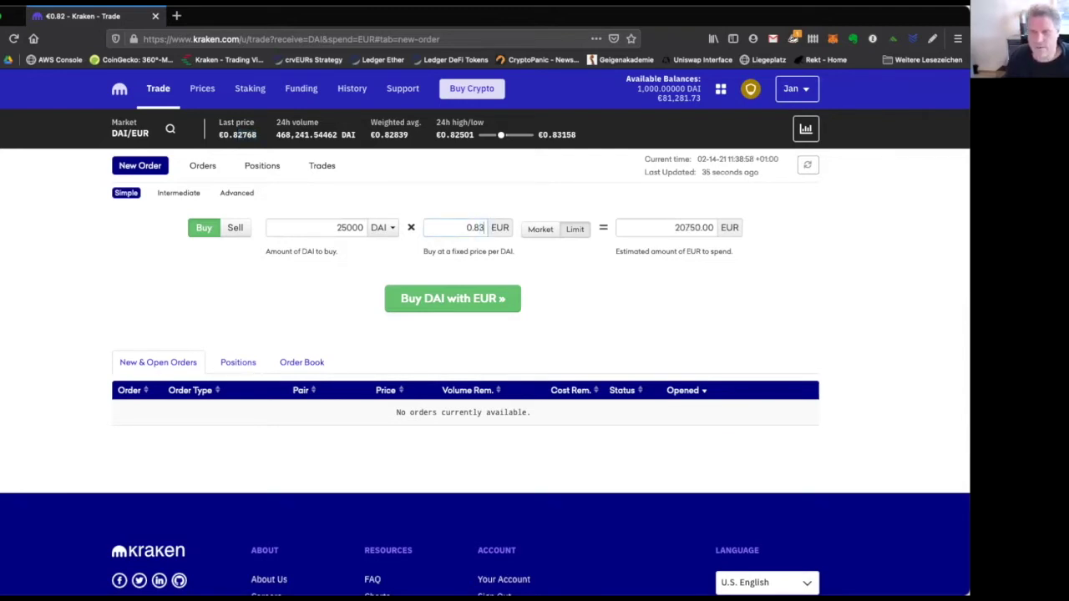
{"action": "key", "text": "BackSpace"}
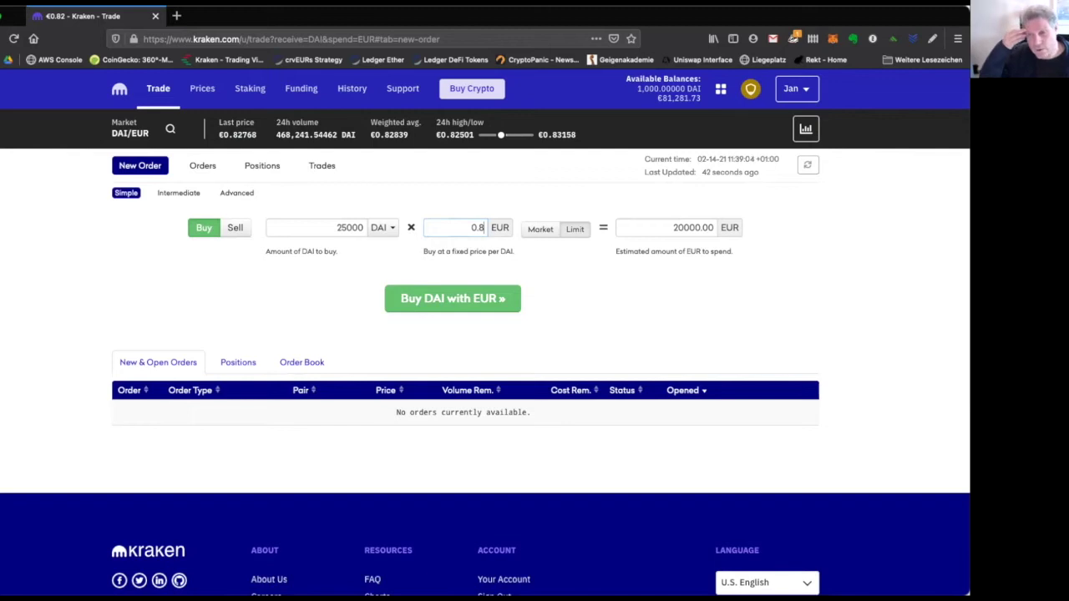
{"action": "type", "text": "3"}
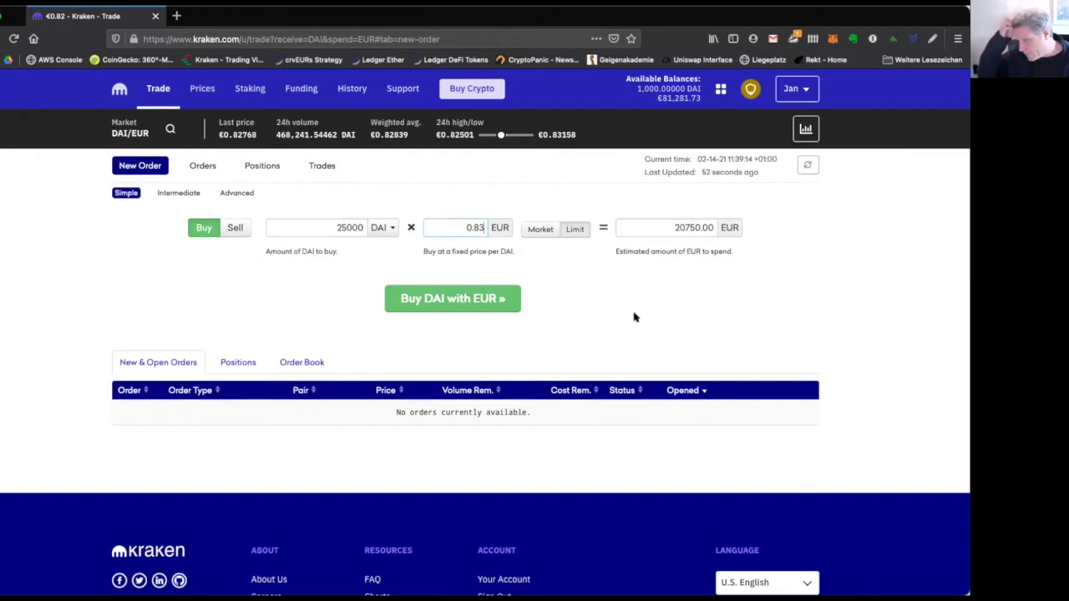
{"action": "double_click", "coordinate": [685, 232]}
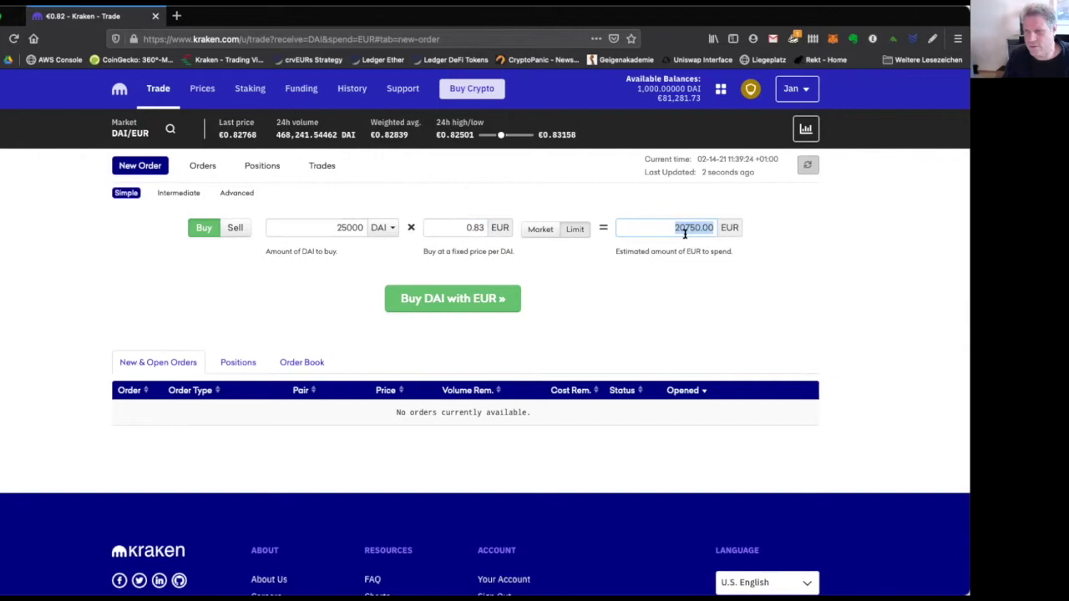
{"action": "type", "text": "25000"}
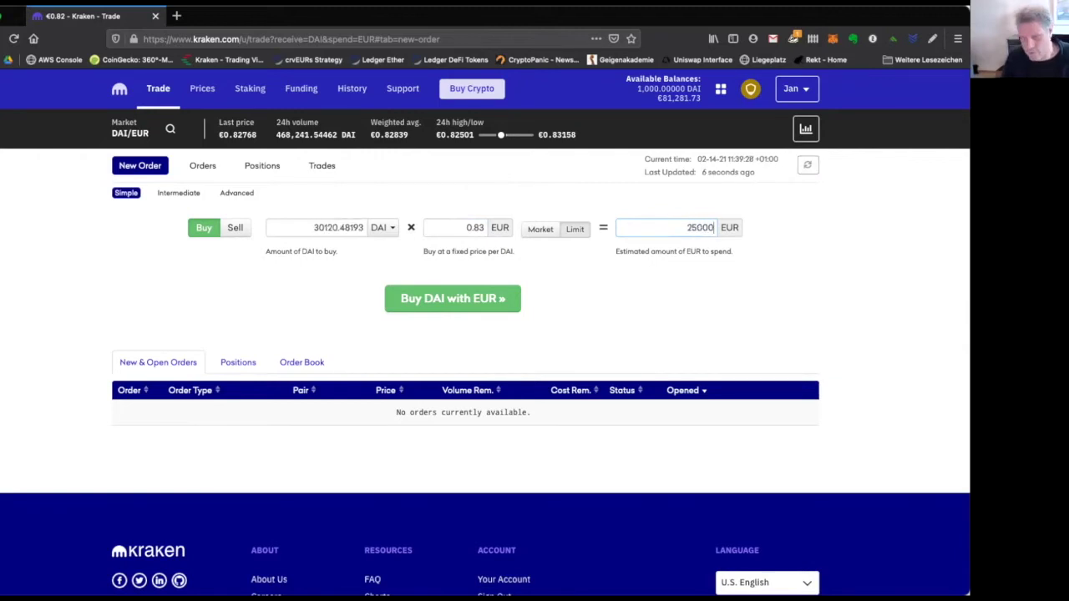
Lower the limit price to 0.826 EUR and review details for buying 30266.34383 DAI for €25,000.
{"action": "left_click", "coordinate": [485, 226]}
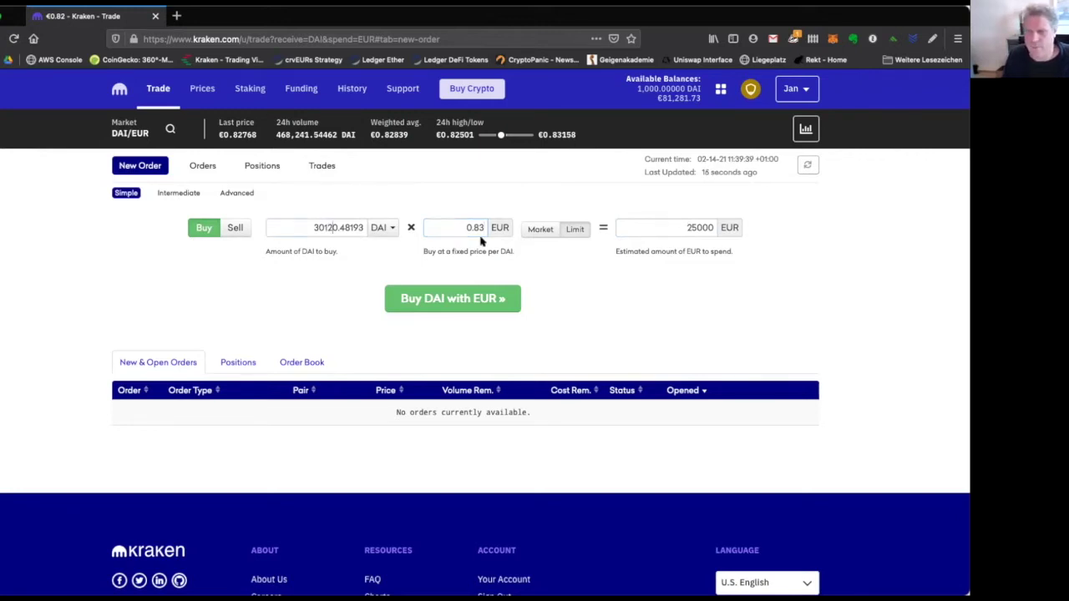
{"action": "left_click", "coordinate": [709, 227]}
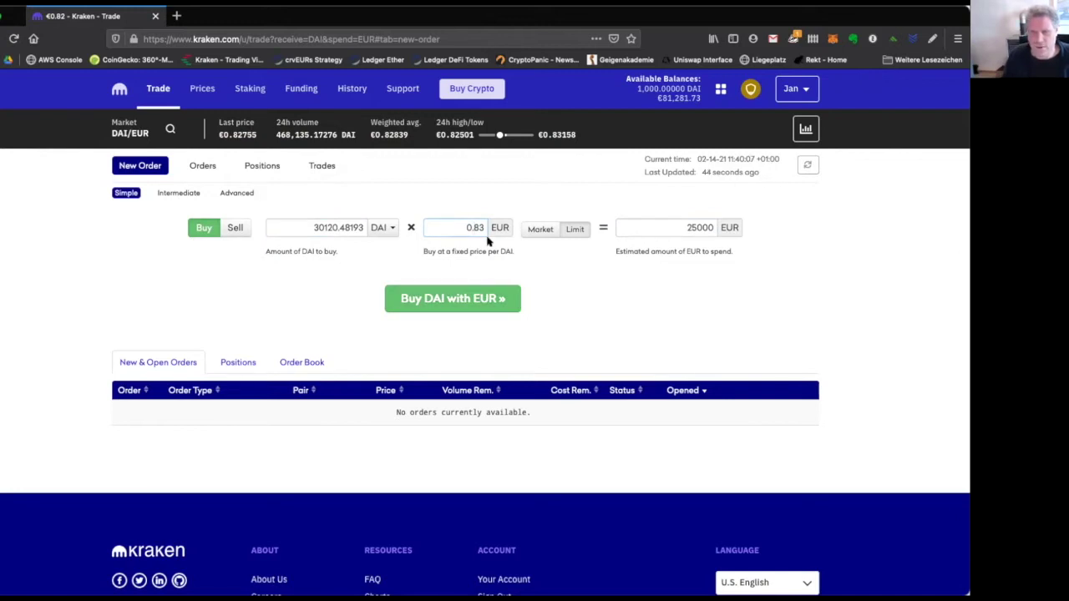
{"action": "key", "text": "BackSpace"}
{"action": "type", "text": "26"}
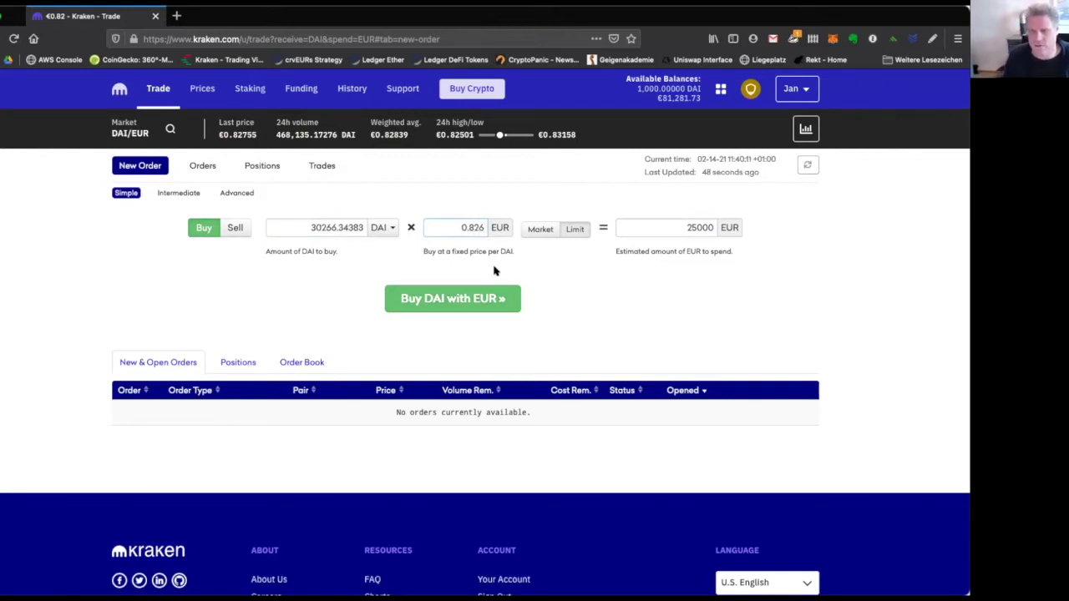
{"action": "left_click", "coordinate": [476, 303]}
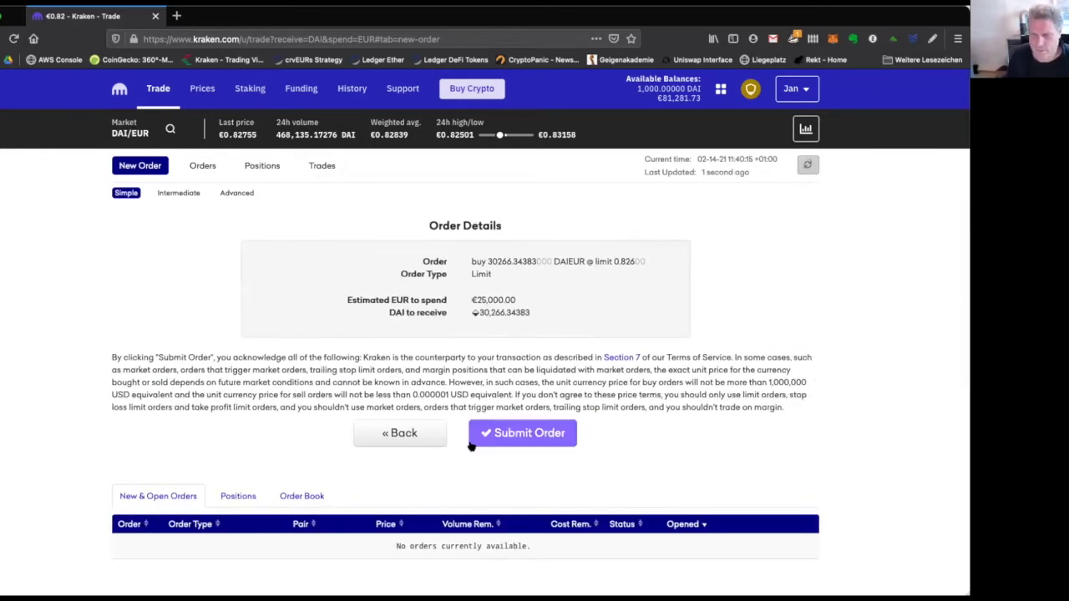
Place the 0.826 EUR limit buy and refresh to see it listed as Untouched.
{"action": "left_click", "coordinate": [494, 430]}
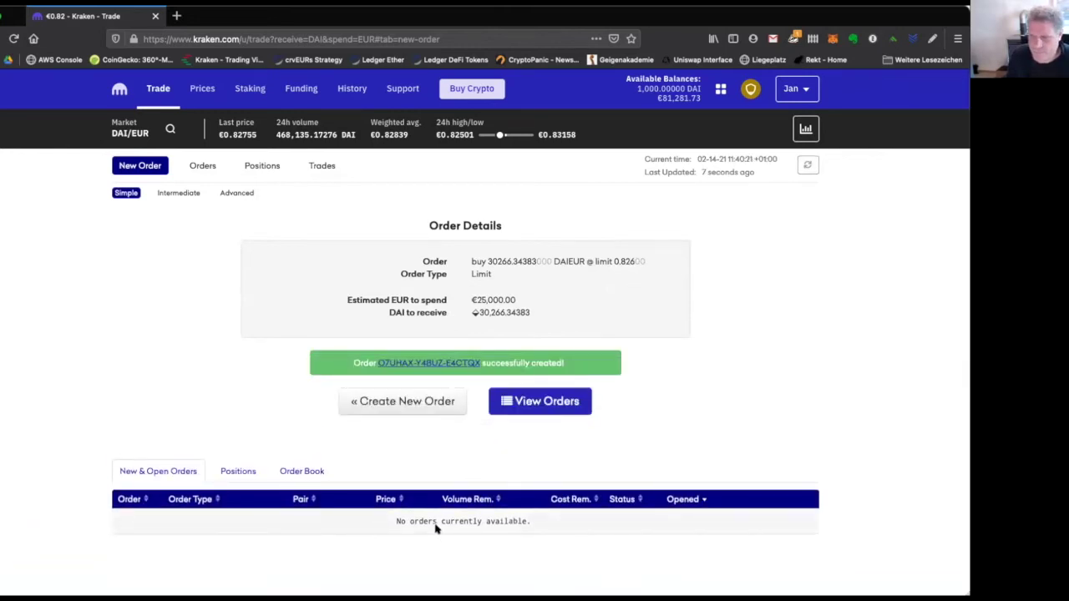
{"action": "left_click", "coordinate": [807, 166]}
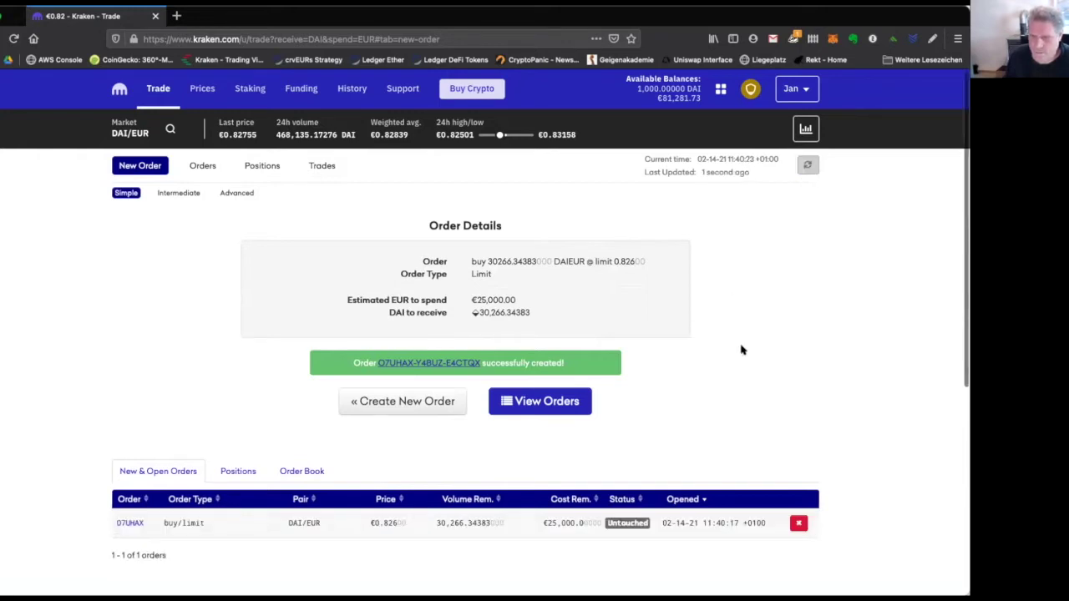
{"action": "scroll", "coordinate": [741, 350], "scroll_direction": "down", "scroll_amount": 3}
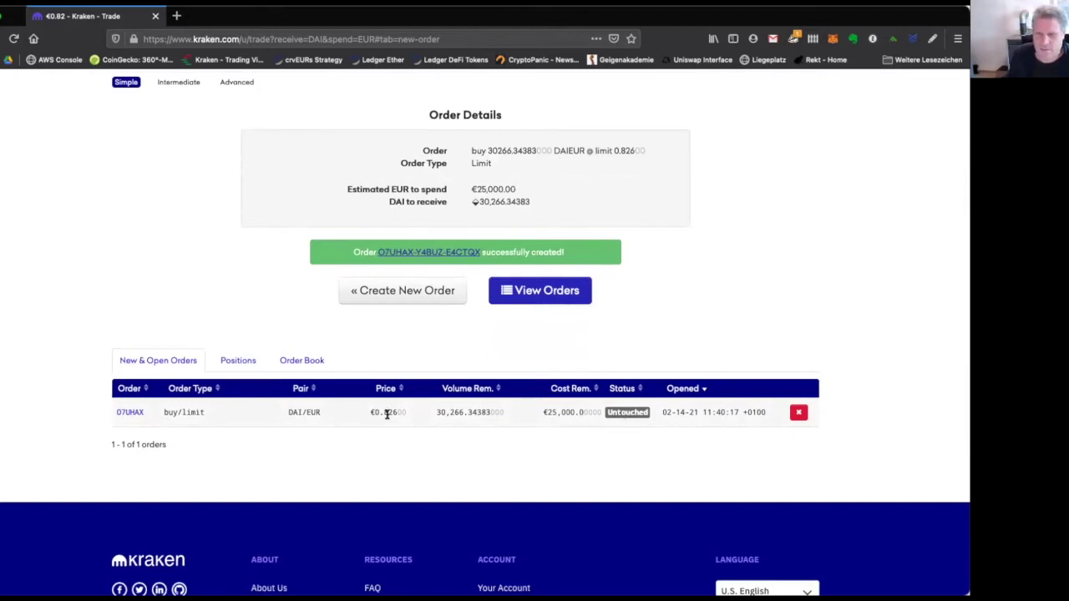
{"action": "scroll", "coordinate": [387, 415], "scroll_direction": "up", "scroll_amount": 3}
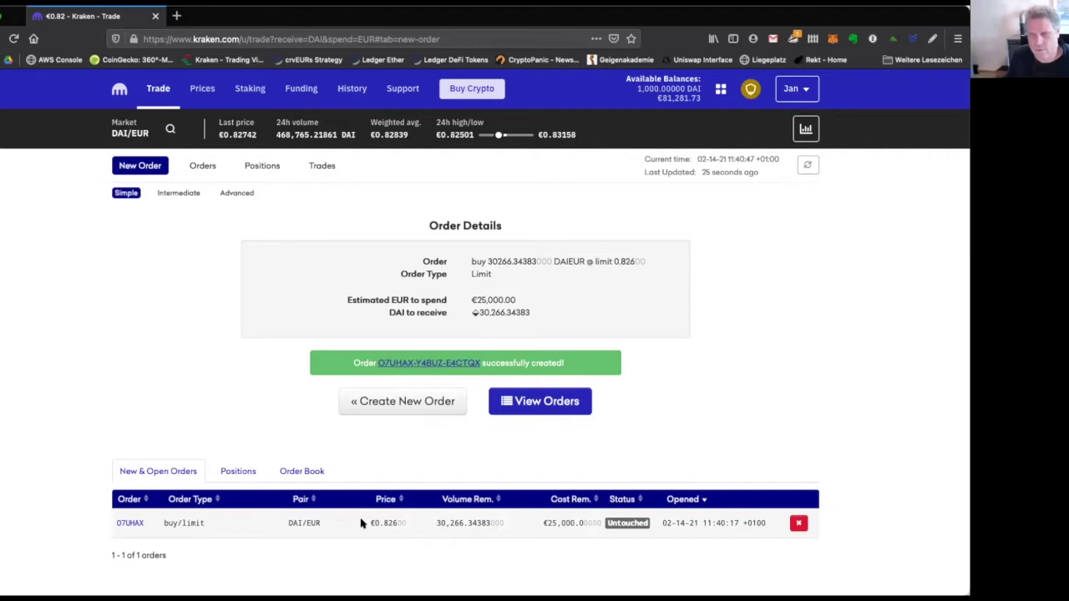
Cancel the 0.826 EUR open order and start a fresh buy for 25000 DAI.
{"action": "left_click", "coordinate": [798, 523]}
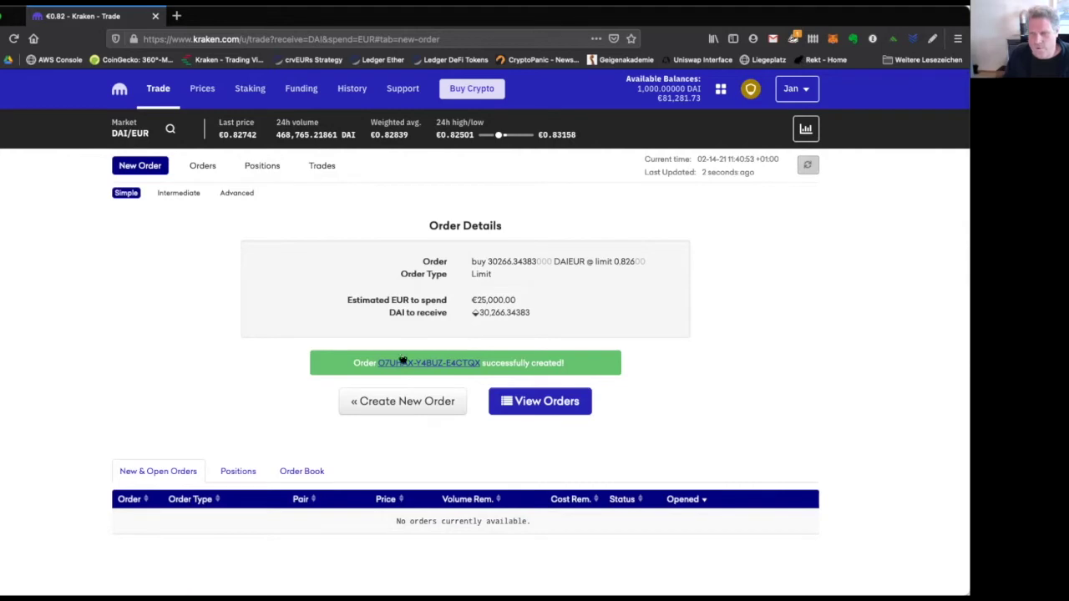
{"action": "left_click", "coordinate": [385, 401]}
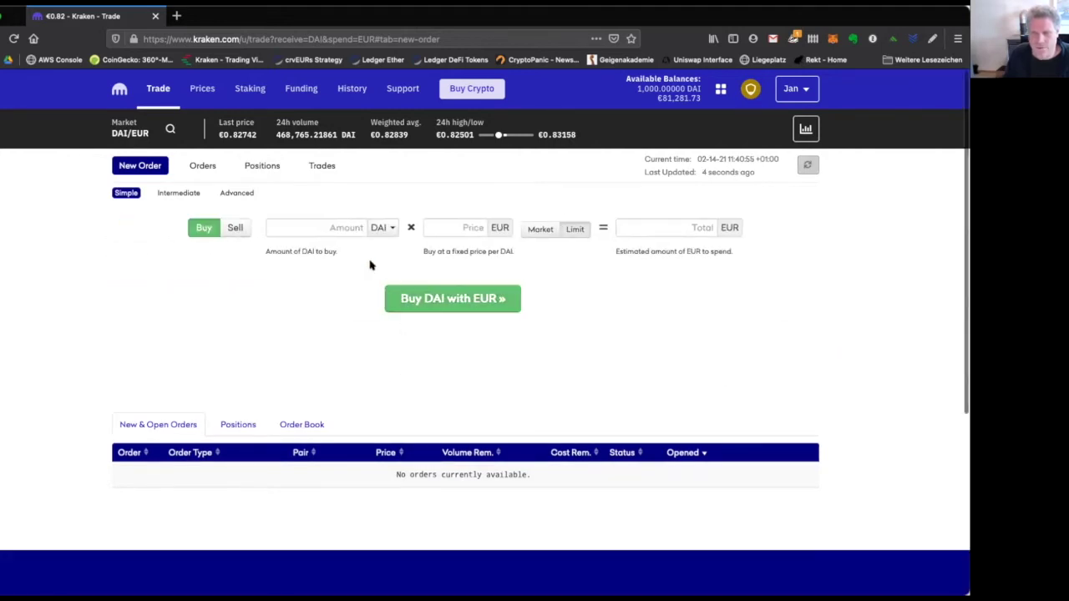
{"action": "left_click", "coordinate": [640, 223]}
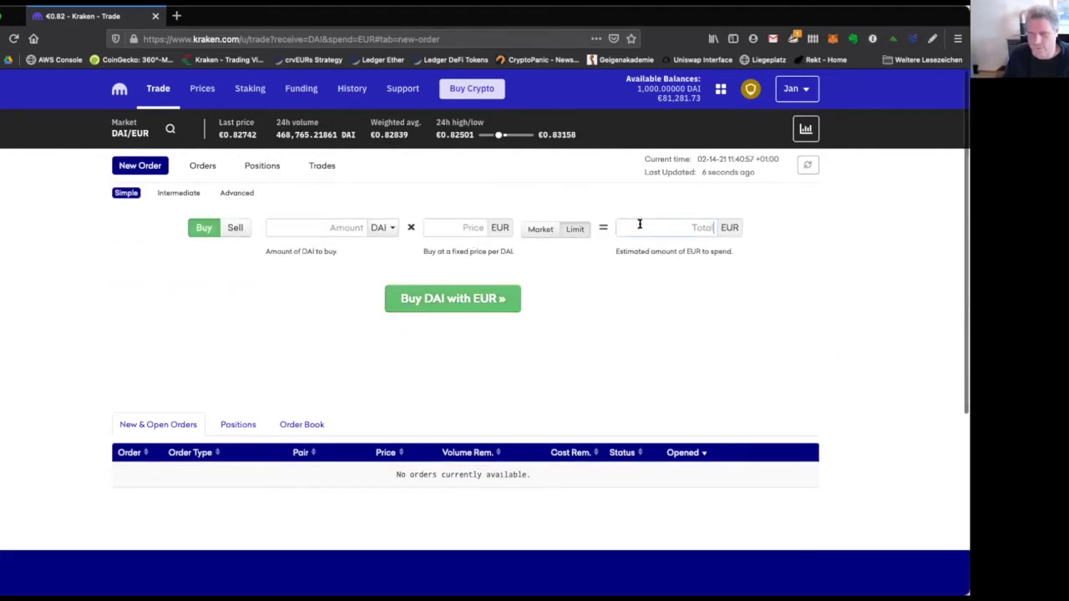
{"action": "type", "text": "2"}
{"action": "key", "text": "BackSpace"}
{"action": "left_click", "coordinate": [318, 226]}
{"action": "type", "text": "25000"}
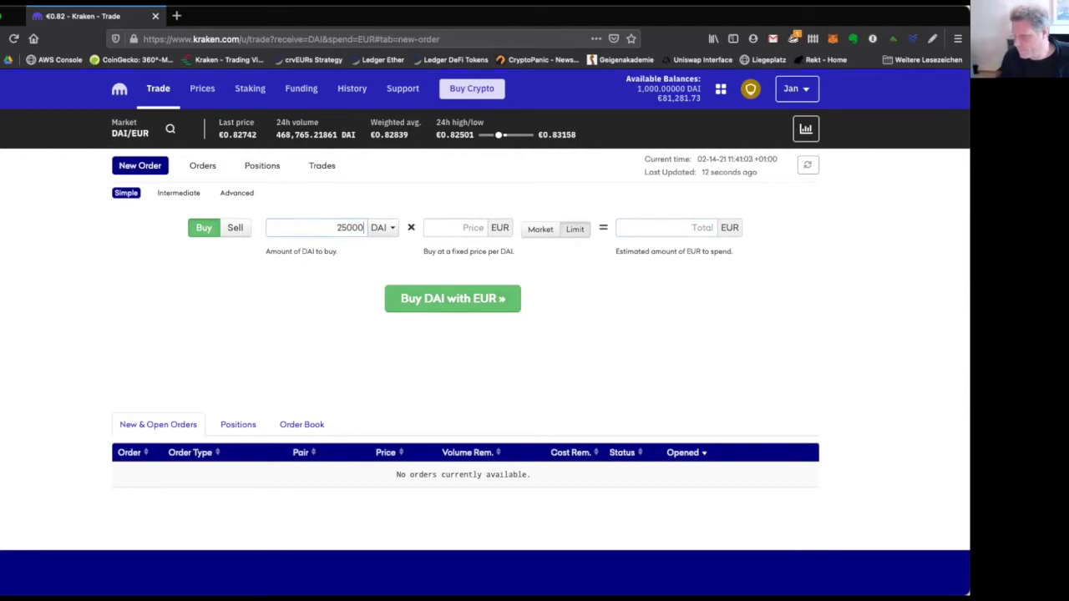
Set the new order's limit price to 0.83 EUR, for an estimated 20750.00 EUR total.
{"action": "left_click", "coordinate": [473, 226]}
{"action": "type", "text": "0.83"}
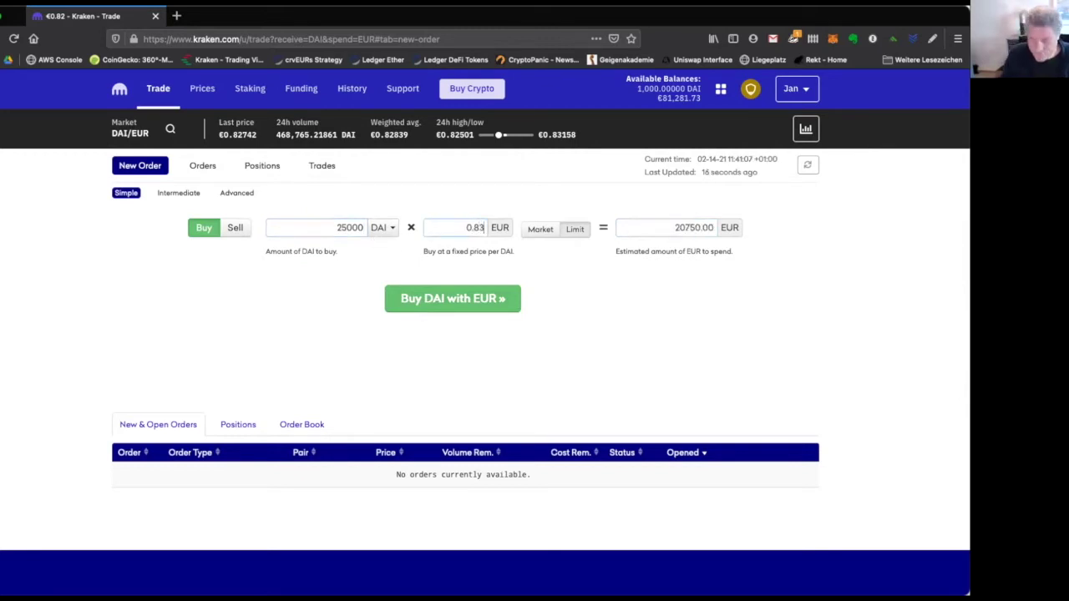
{"action": "left_click", "coordinate": [683, 226]}
{"action": "left_click", "coordinate": [473, 227]}
{"action": "key", "text": "BackSpace"}
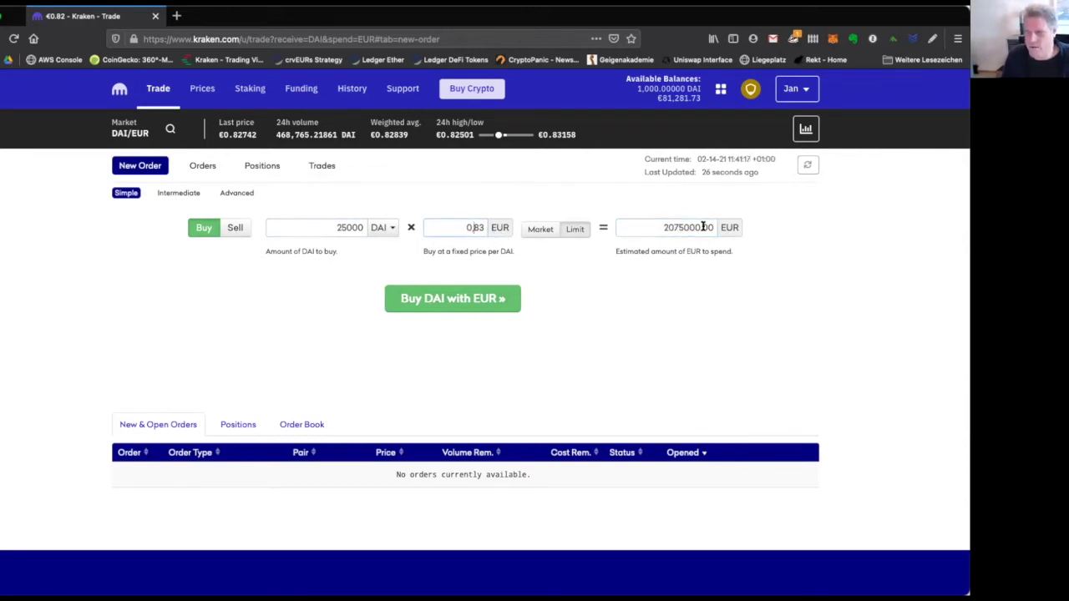
{"action": "type", "text": ","}
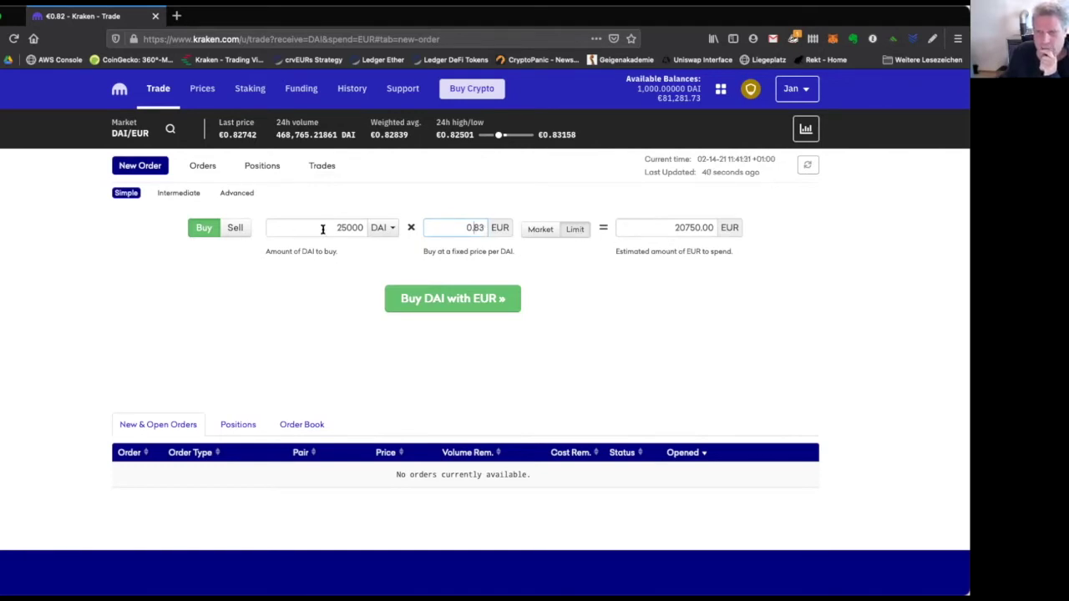
Submit the 25,000 DAI limit buy at 0.83 EUR and view it in the closed orders list.
{"action": "left_click", "coordinate": [488, 300]}
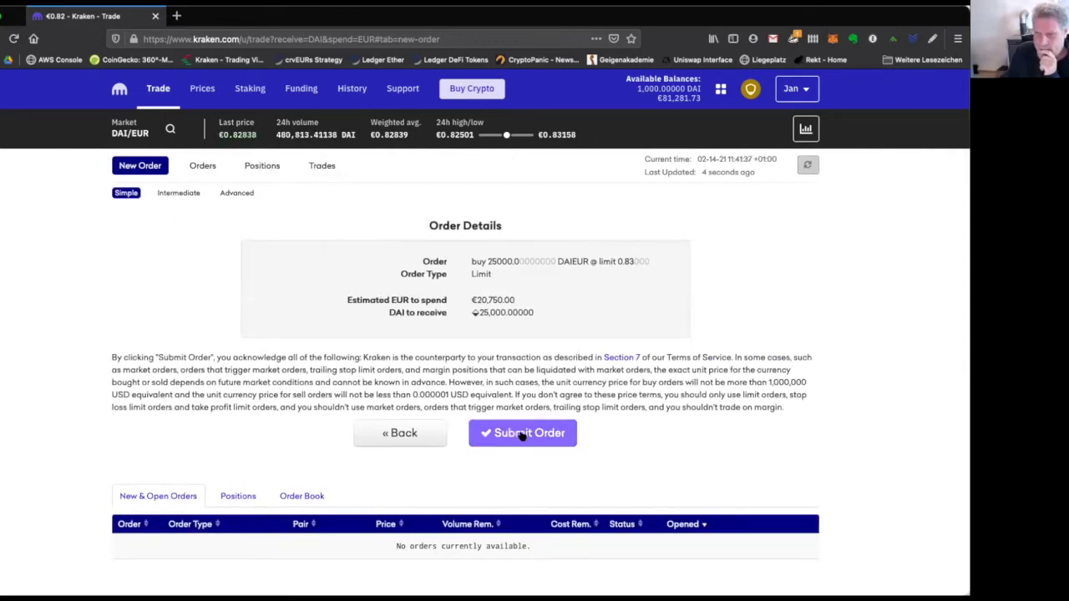
{"action": "left_click", "coordinate": [522, 434]}
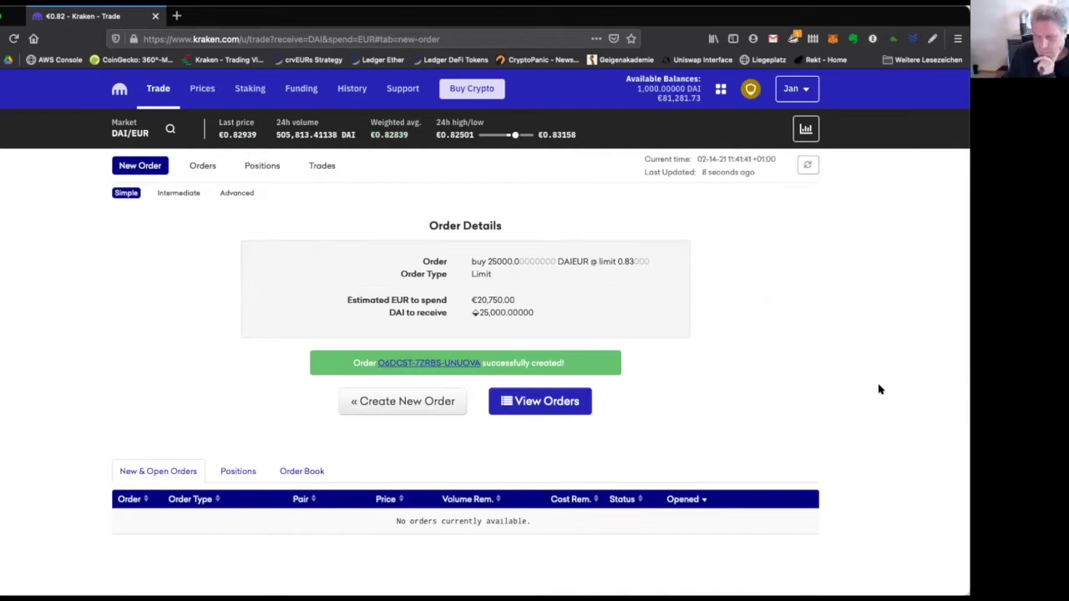
{"action": "left_click", "coordinate": [809, 167]}
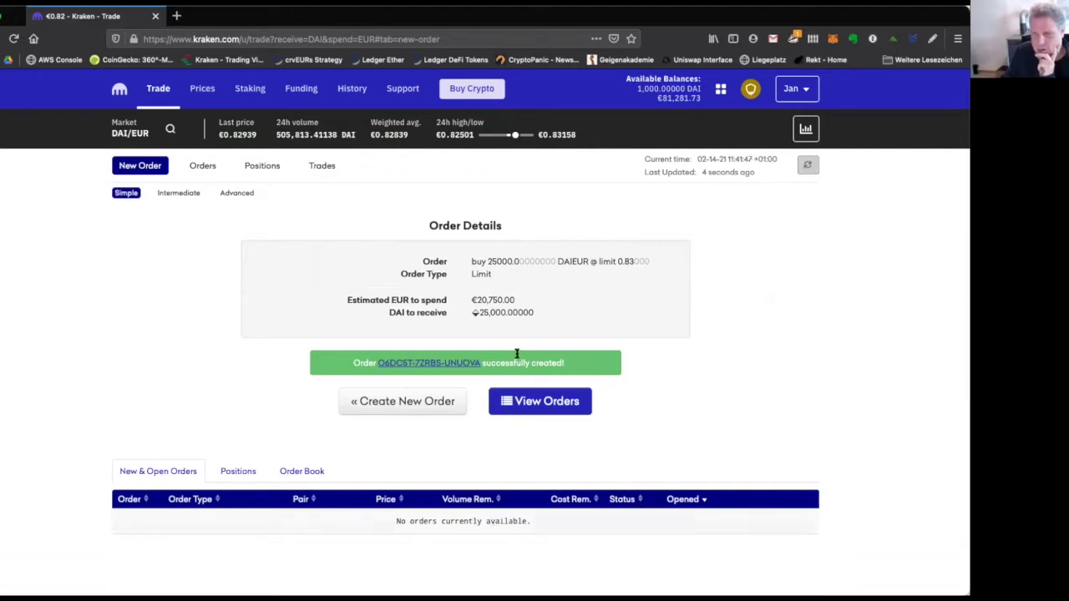
{"action": "left_click", "coordinate": [513, 402]}
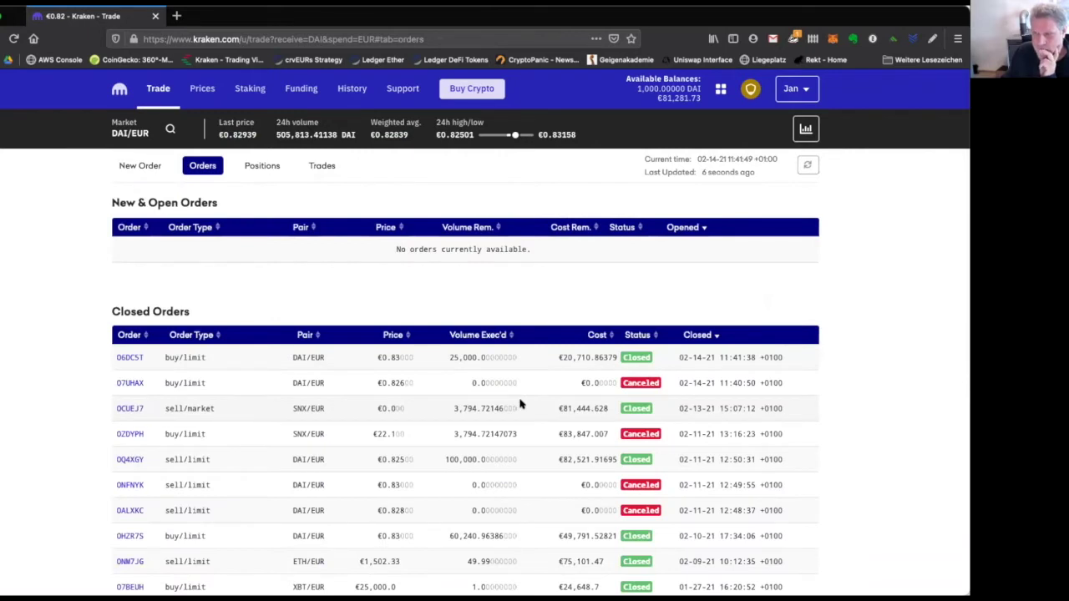
Open the newest closed order's details: average €0.82843, fee €8.28434, cost €20,710.86379.
{"action": "left_click", "coordinate": [139, 165]}
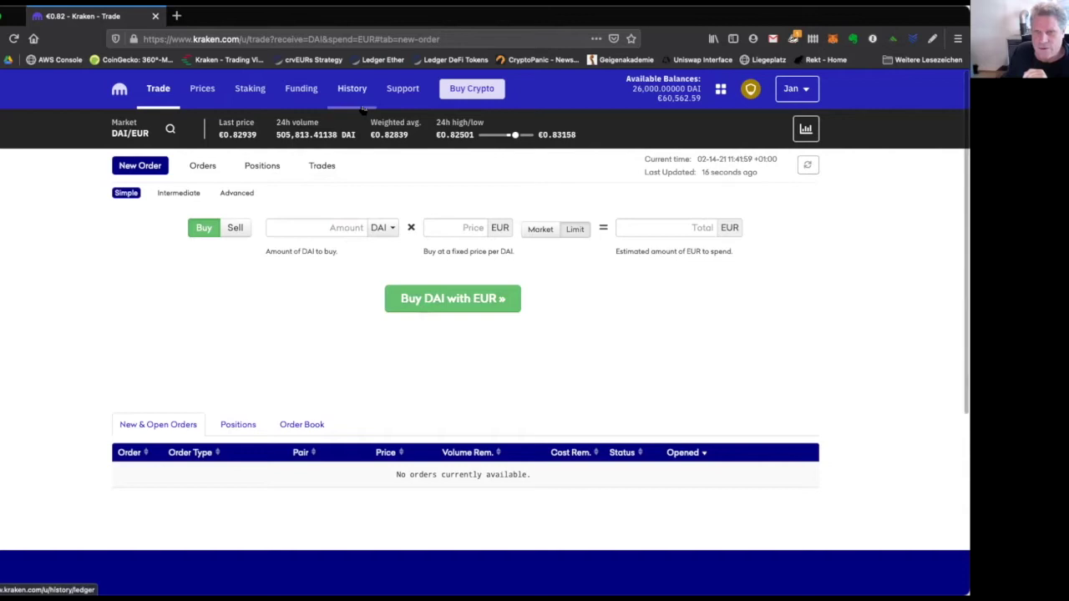
{"action": "left_click", "coordinate": [194, 167]}
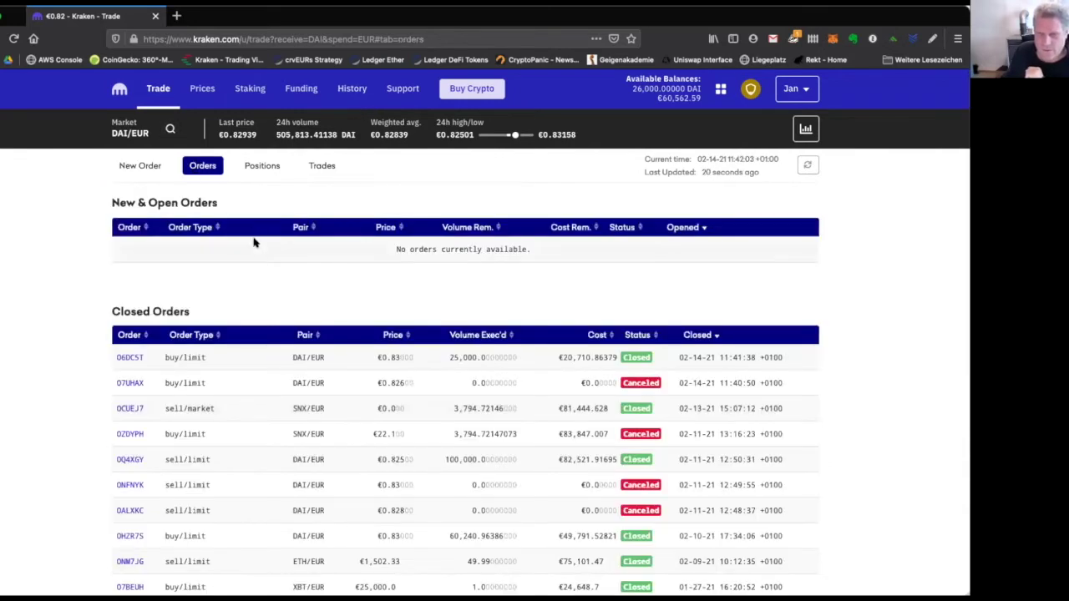
{"action": "left_click_drag", "start_coordinate": [112, 305], "coordinate": [200, 311]}
{"action": "left_click", "coordinate": [184, 356]}
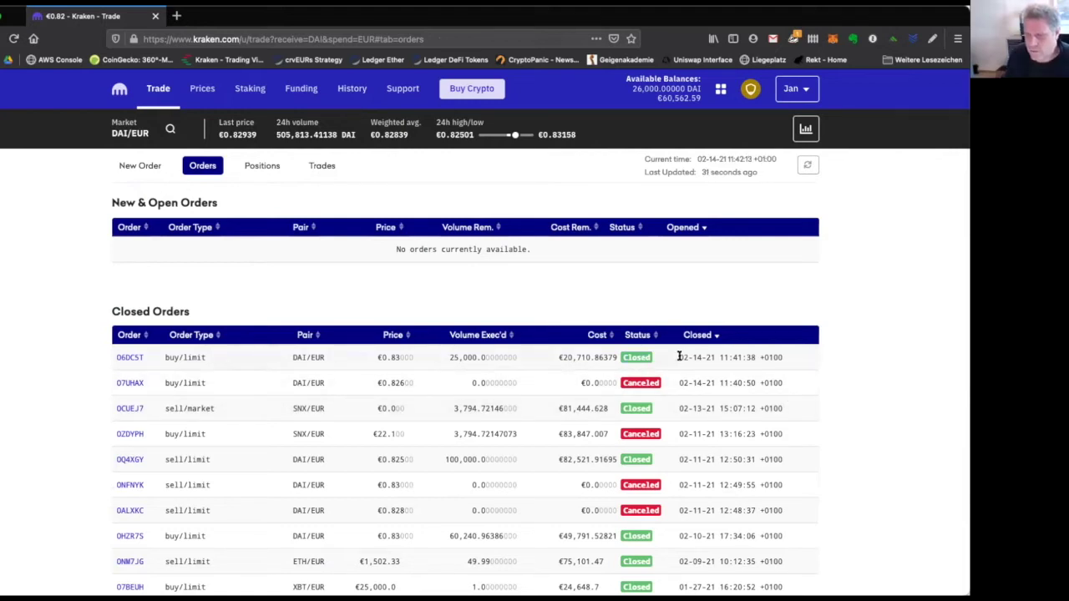
{"action": "left_click_drag", "start_coordinate": [679, 357], "coordinate": [813, 362]}
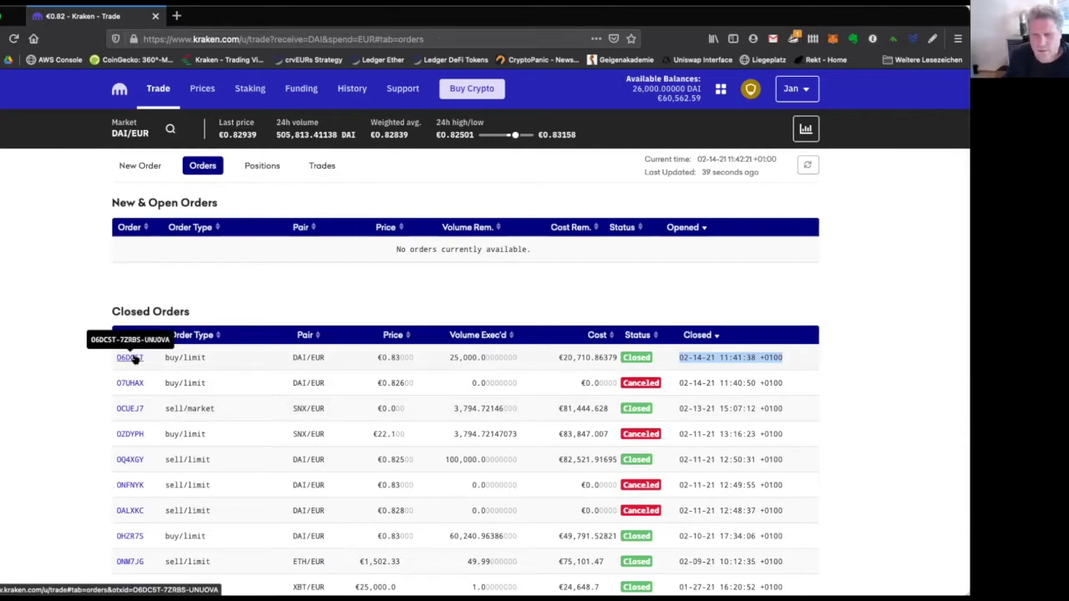
{"action": "left_click", "coordinate": [132, 357]}
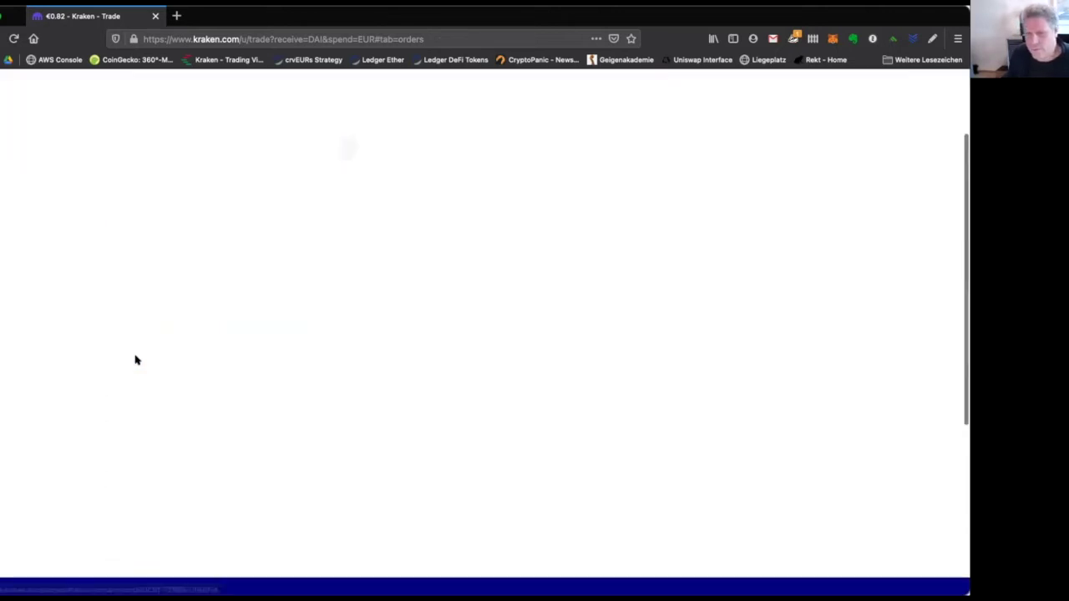
{"action": "scroll", "coordinate": [123, 279], "scroll_direction": "up", "scroll_amount": 2}
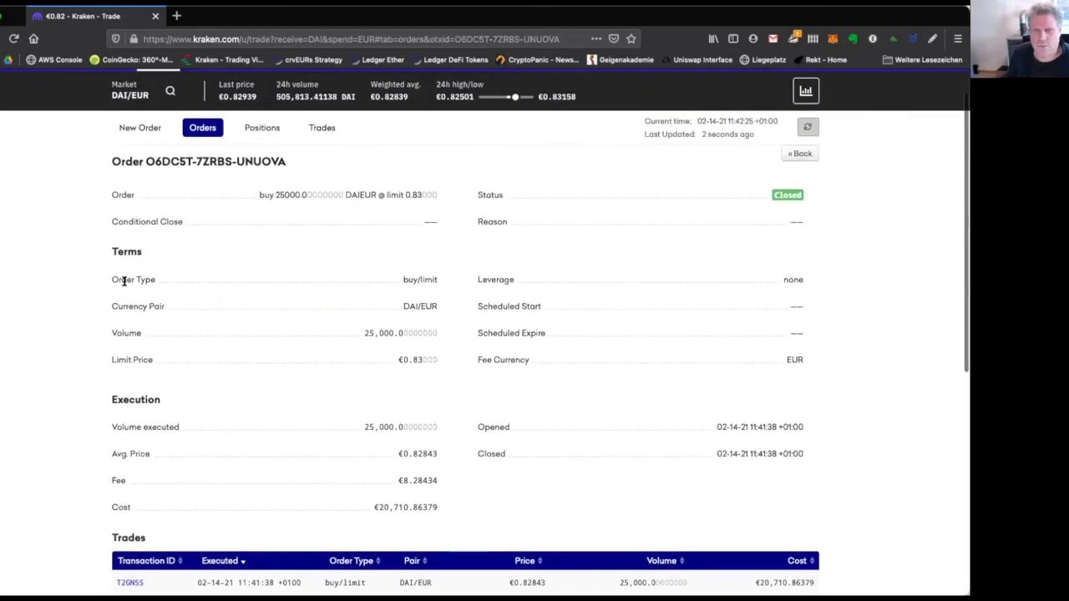
{"action": "left_click", "coordinate": [202, 127]}
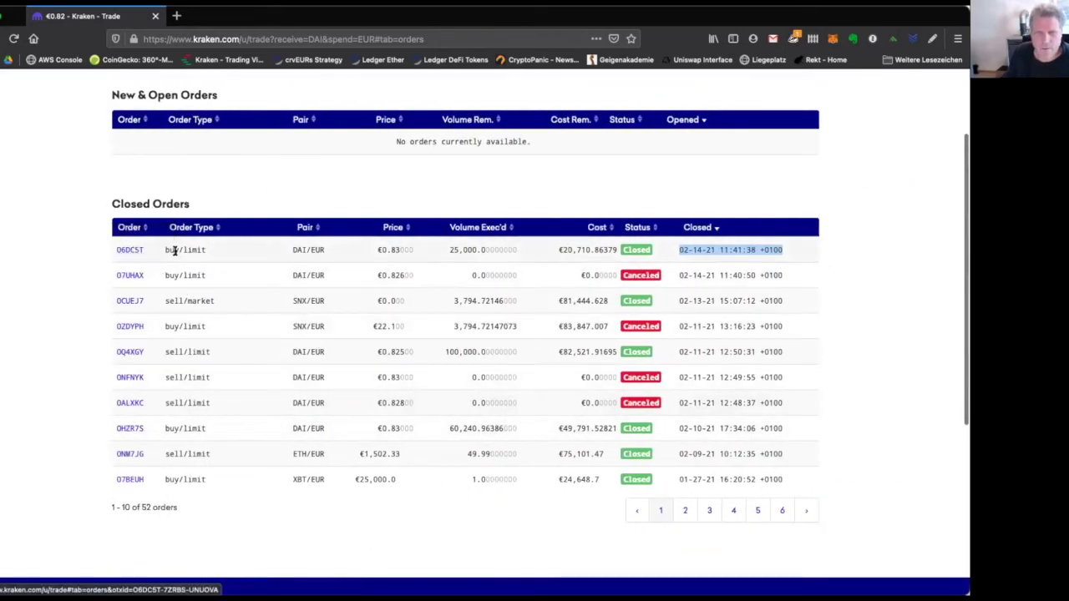
{"action": "left_click", "coordinate": [134, 250]}
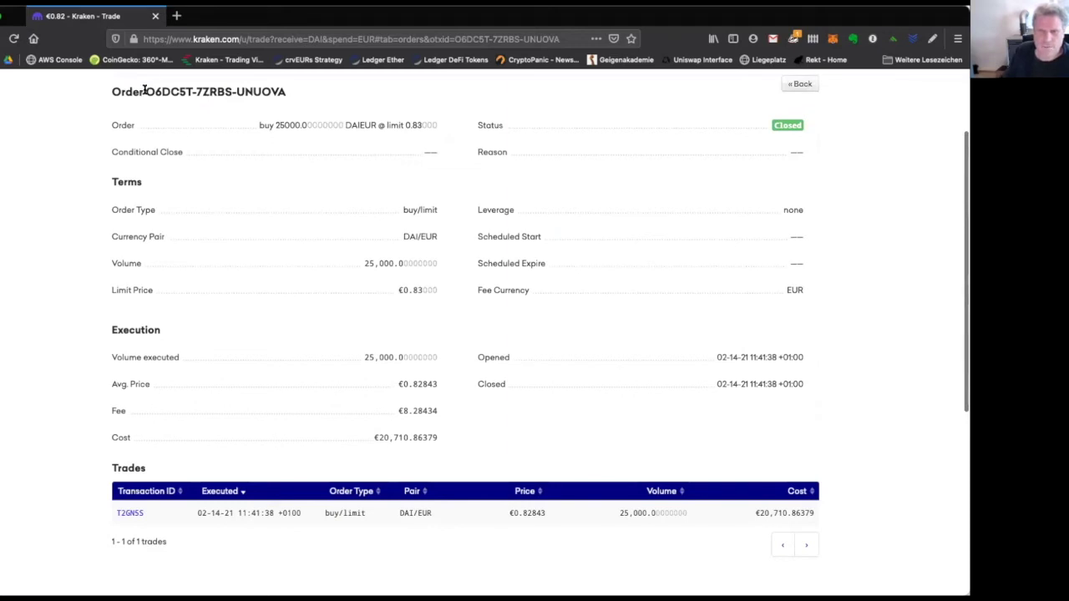
{"action": "left_click_drag", "start_coordinate": [144, 90], "coordinate": [246, 107]}
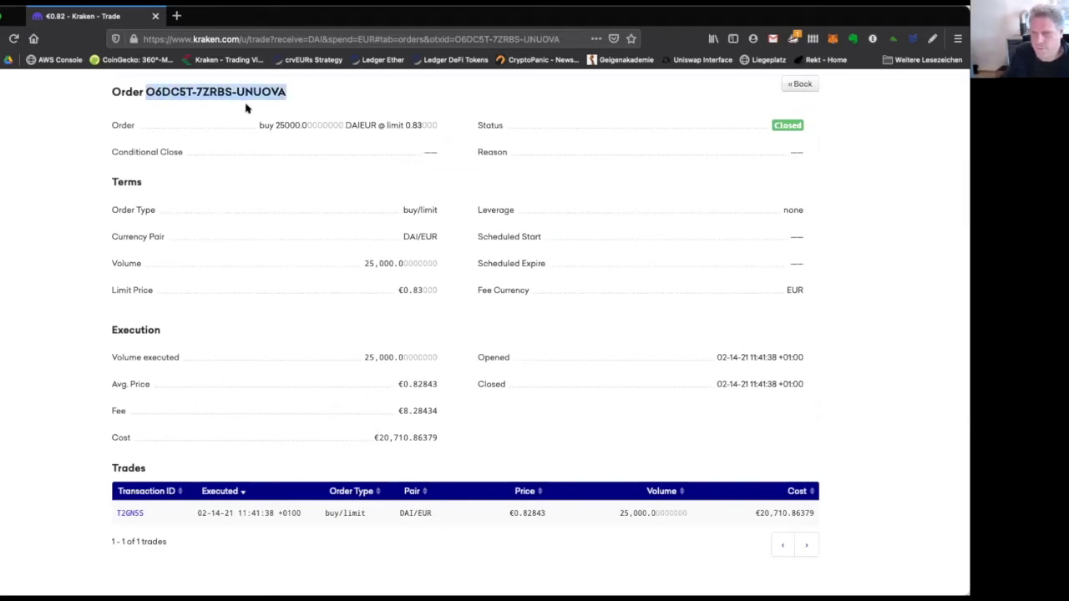
{"action": "scroll", "coordinate": [387, 250], "scroll_direction": "up", "scroll_amount": 1}
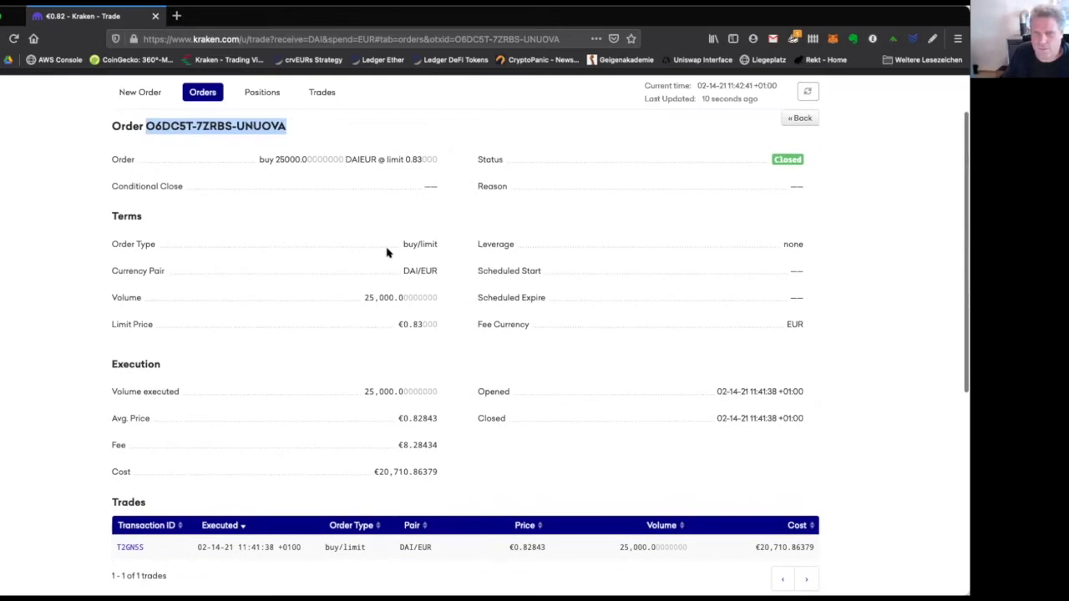
{"action": "scroll", "coordinate": [411, 297], "scroll_direction": "down", "scroll_amount": 2}
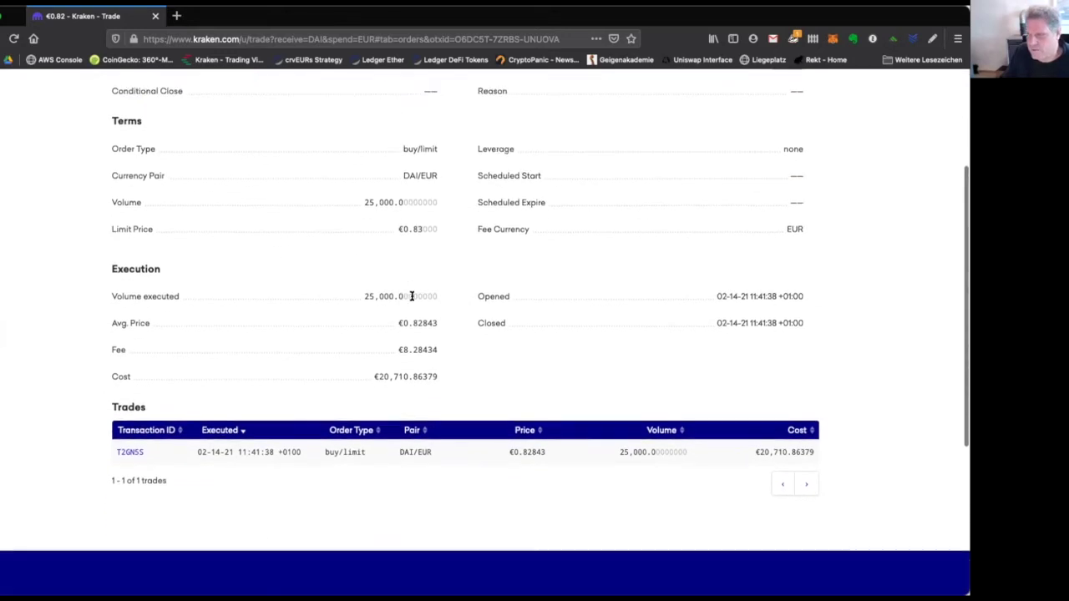
{"action": "scroll", "coordinate": [411, 297], "scroll_direction": "up", "scroll_amount": 1}
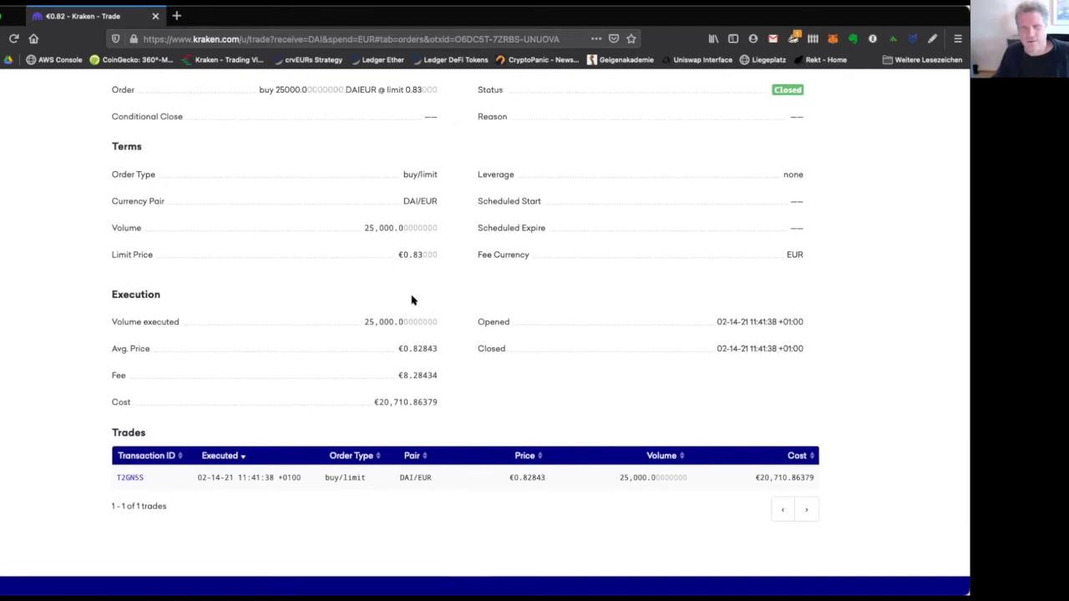
{"action": "scroll", "coordinate": [410, 299], "scroll_direction": "up", "scroll_amount": 2}
{"action": "scroll", "coordinate": [410, 299], "scroll_direction": "down", "scroll_amount": 1}
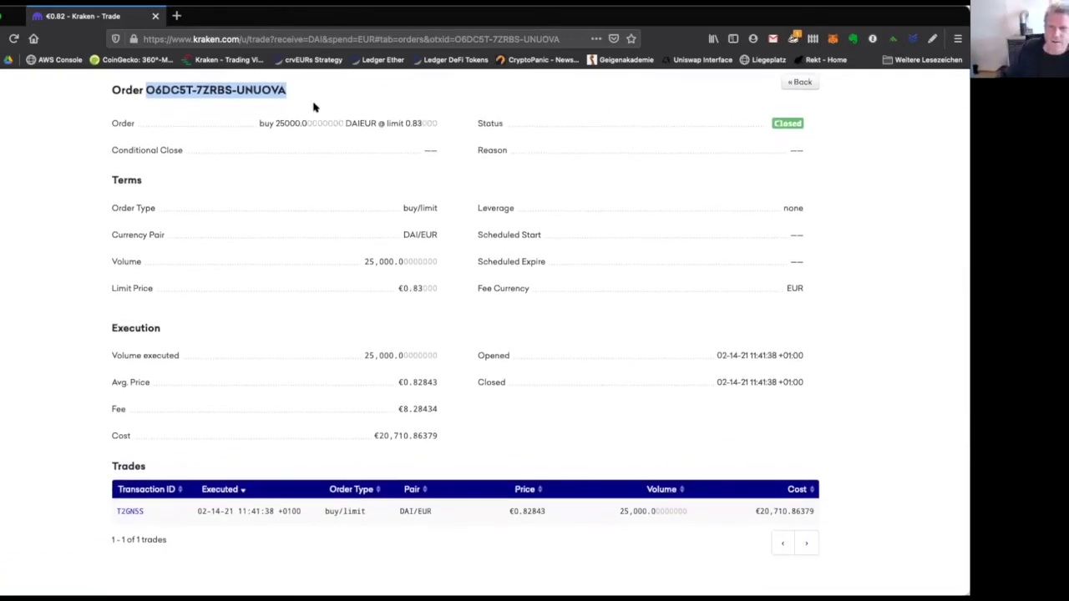
{"action": "left_click_drag", "start_coordinate": [261, 120], "coordinate": [317, 123]}
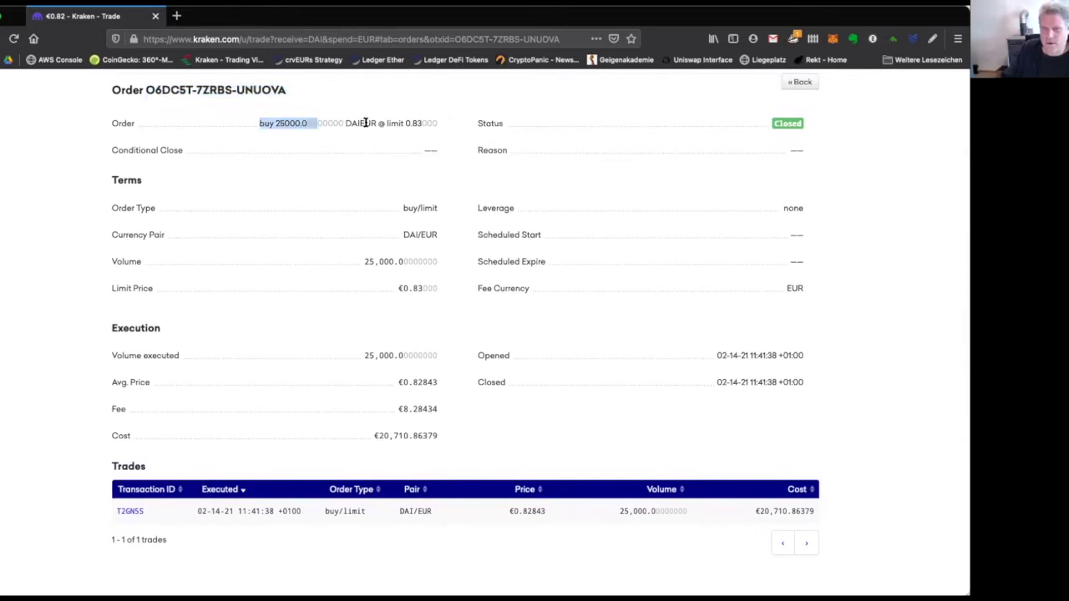
{"action": "triple_click", "coordinate": [316, 123]}
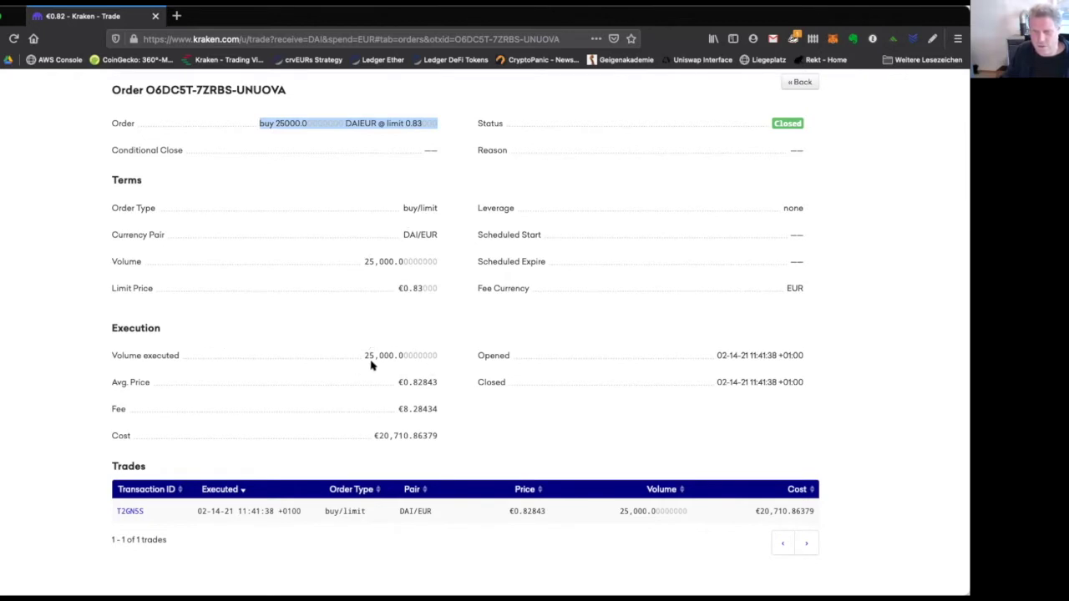
{"action": "double_click", "coordinate": [412, 382]}
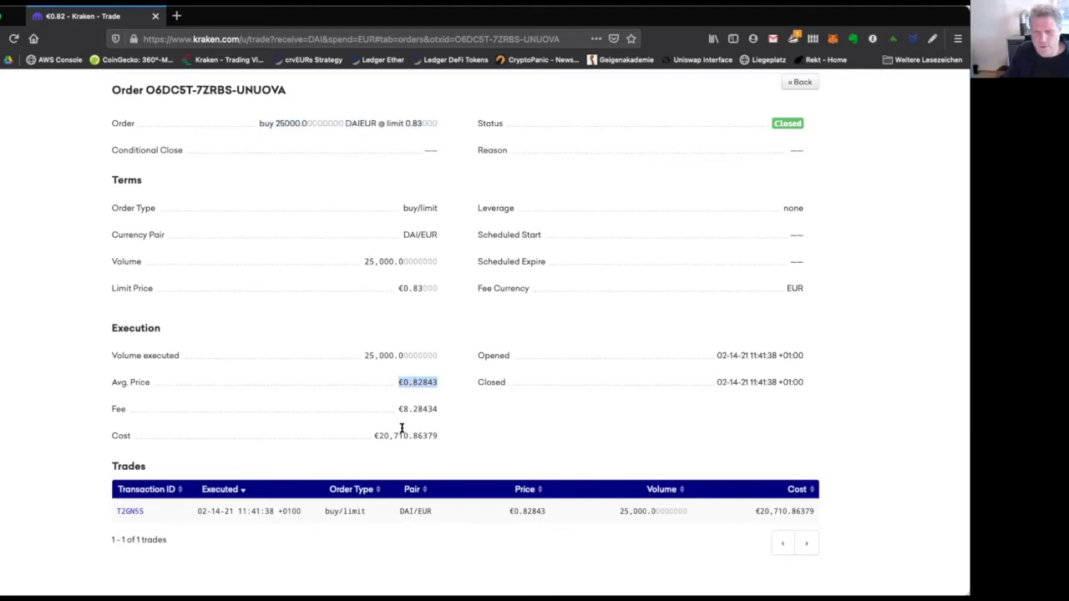
{"action": "left_click_drag", "start_coordinate": [373, 435], "coordinate": [436, 436]}
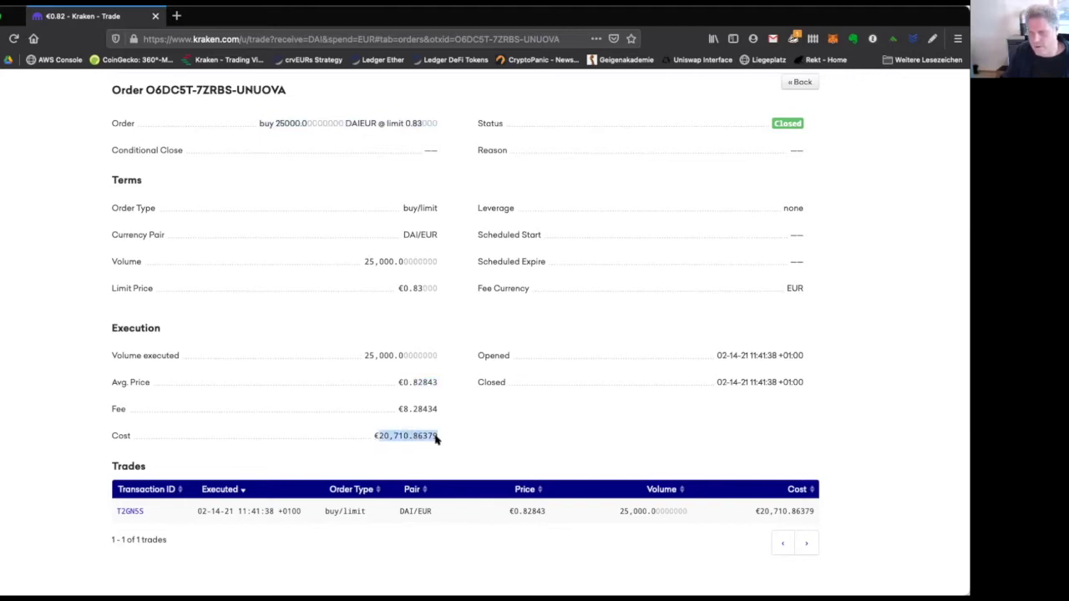
{"action": "left_click", "coordinate": [378, 350]}
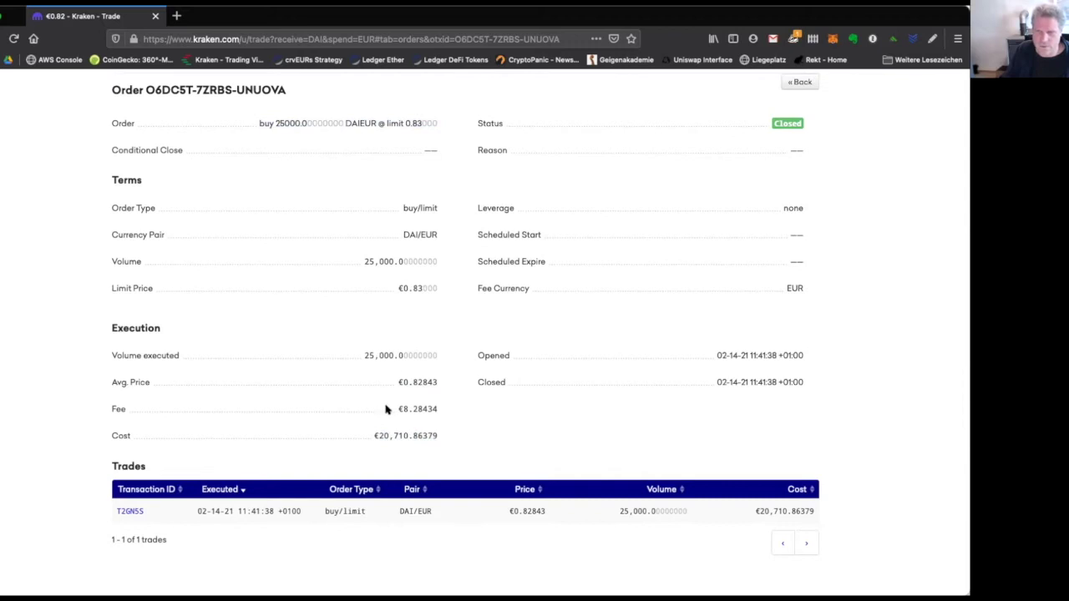
{"action": "double_click", "coordinate": [381, 435]}
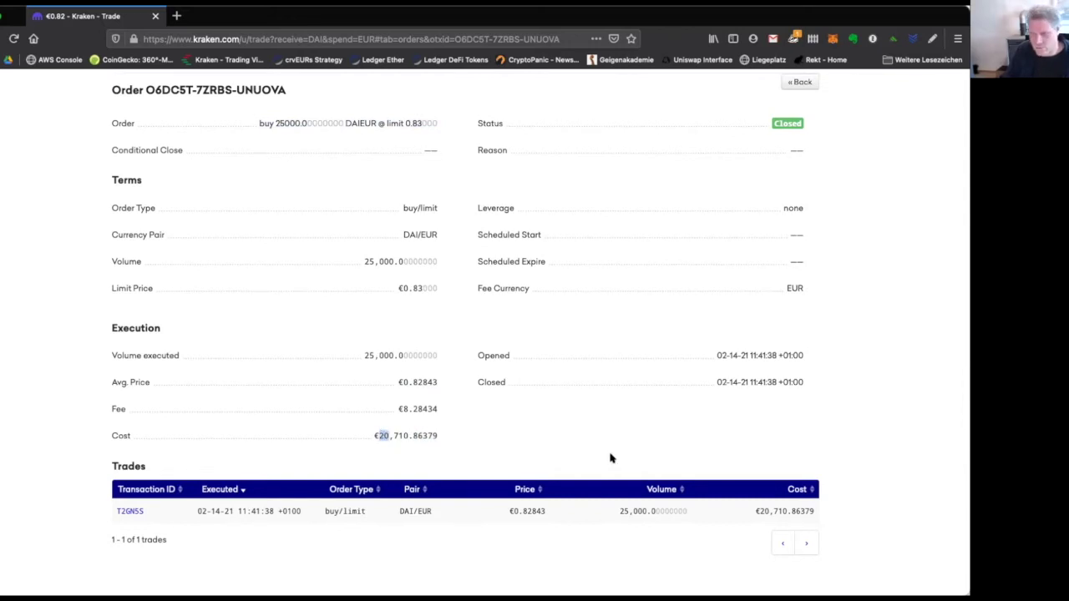
{"action": "left_click", "coordinate": [731, 354]}
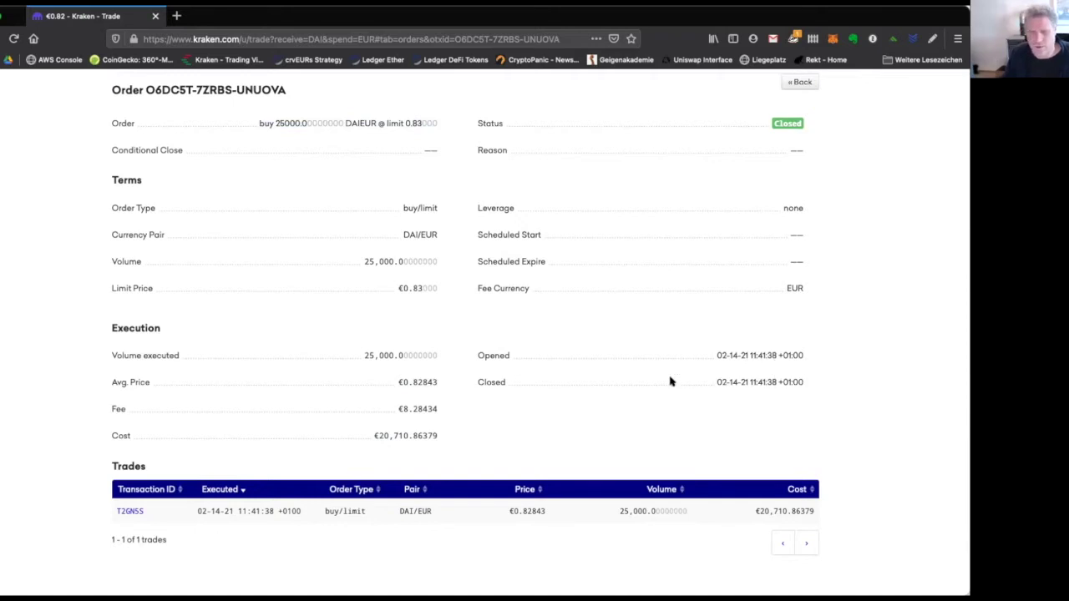
{"action": "scroll", "coordinate": [670, 377], "scroll_direction": "down", "scroll_amount": 3}
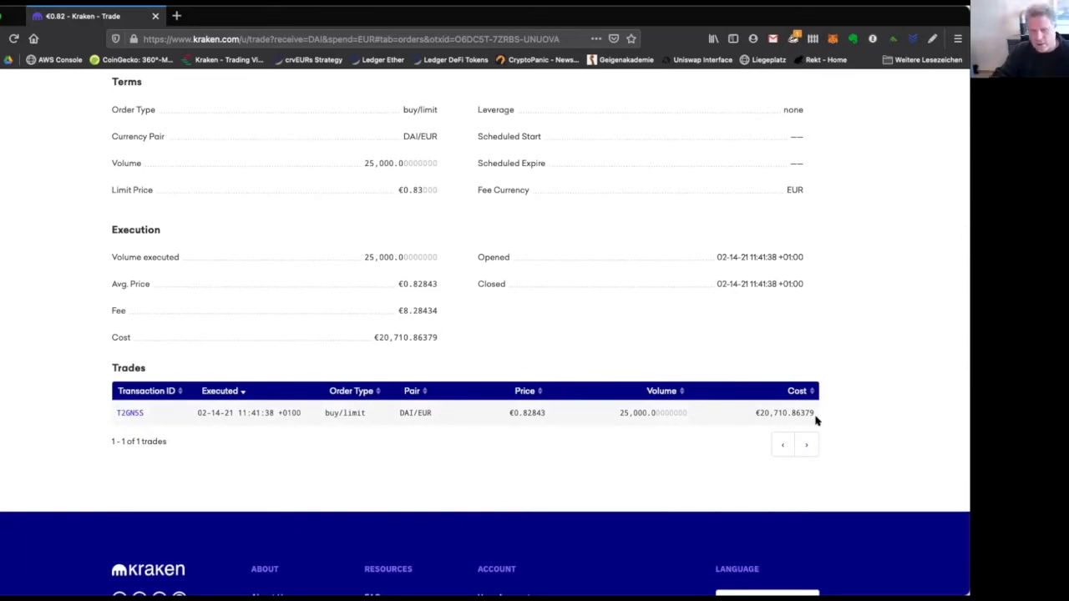
{"action": "scroll", "coordinate": [824, 413], "scroll_direction": "up", "scroll_amount": 4}
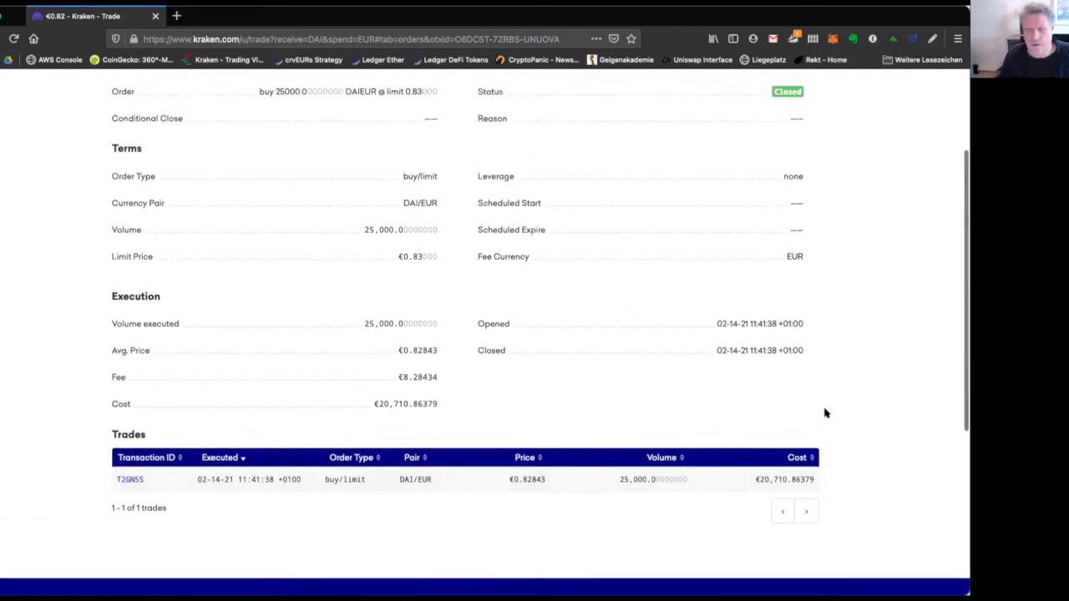
{"action": "scroll", "coordinate": [825, 412], "scroll_direction": "down", "scroll_amount": 1}
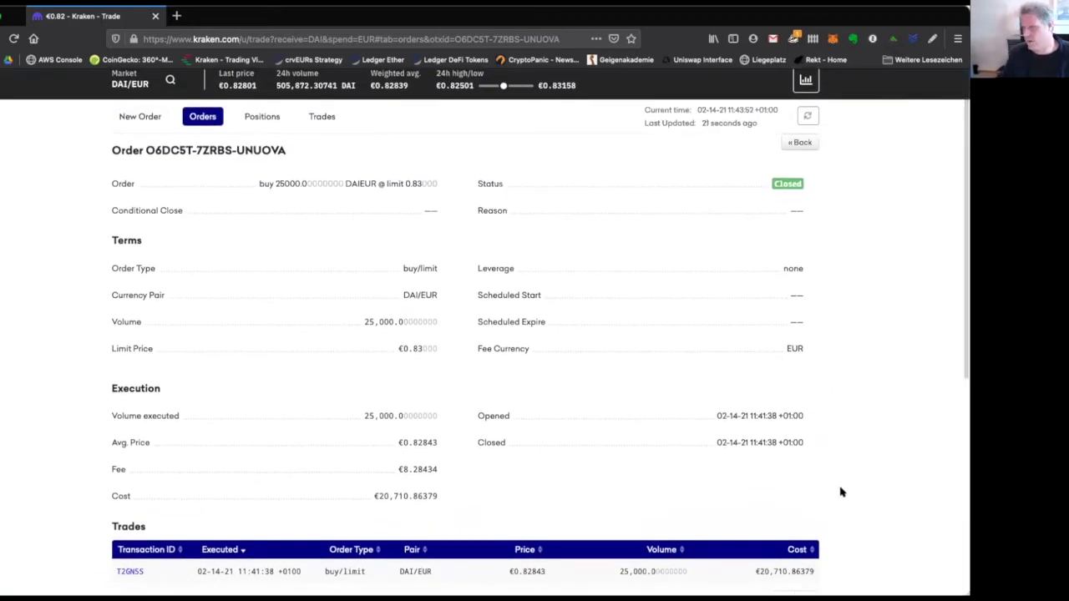
{"action": "scroll", "coordinate": [843, 410], "scroll_direction": "up", "scroll_amount": 1}
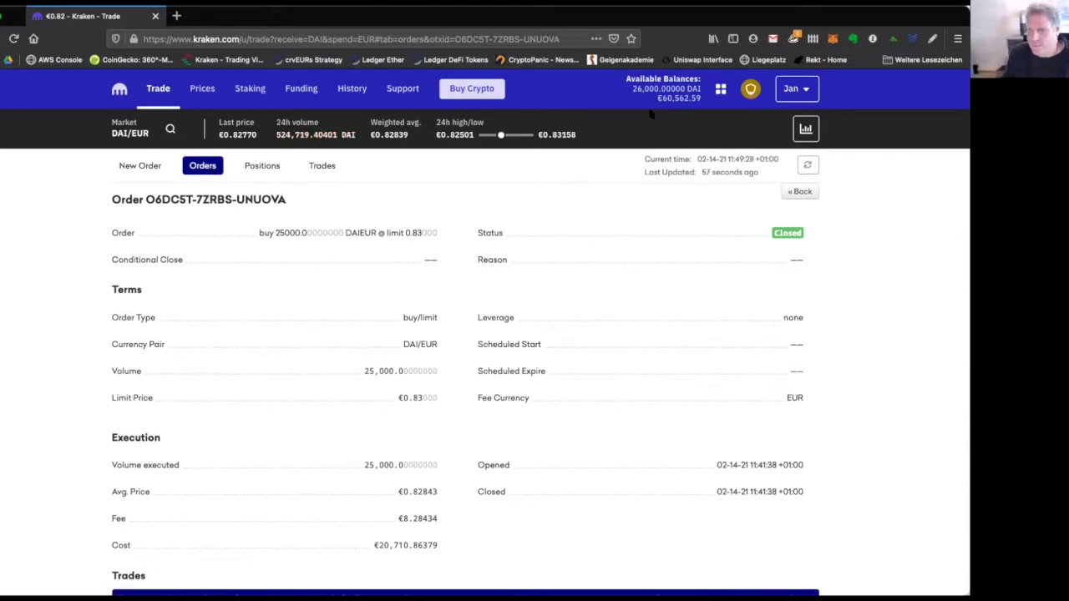
Highlight the available DAI balance, then return to the account balances overview.
{"action": "left_click_drag", "start_coordinate": [633, 87], "coordinate": [668, 89]}
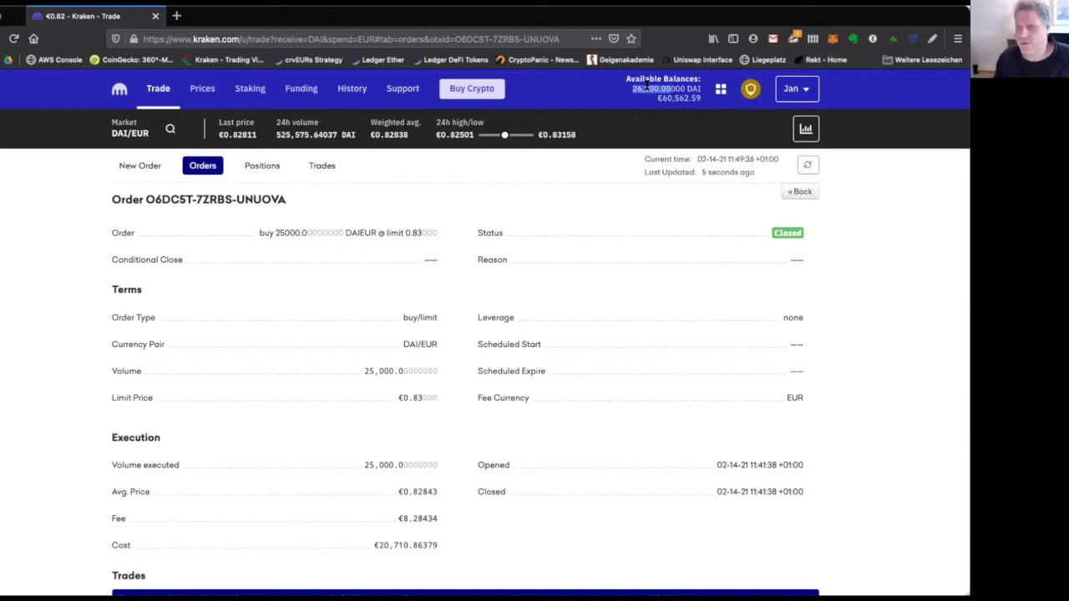
{"action": "mouse_move", "coordinate": [664, 78]}
{"action": "left_mouse_down"}
{"action": "mouse_move", "coordinate": [670, 88]}
{"action": "mouse_move", "coordinate": [656, 87]}
{"action": "left_mouse_up"}
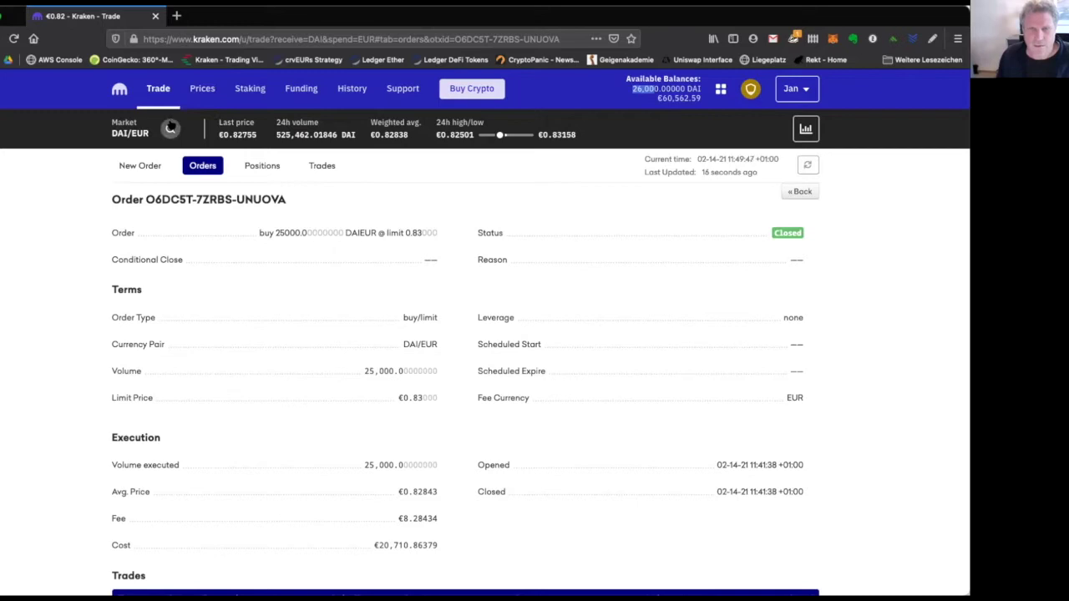
{"action": "left_click", "coordinate": [119, 89]}
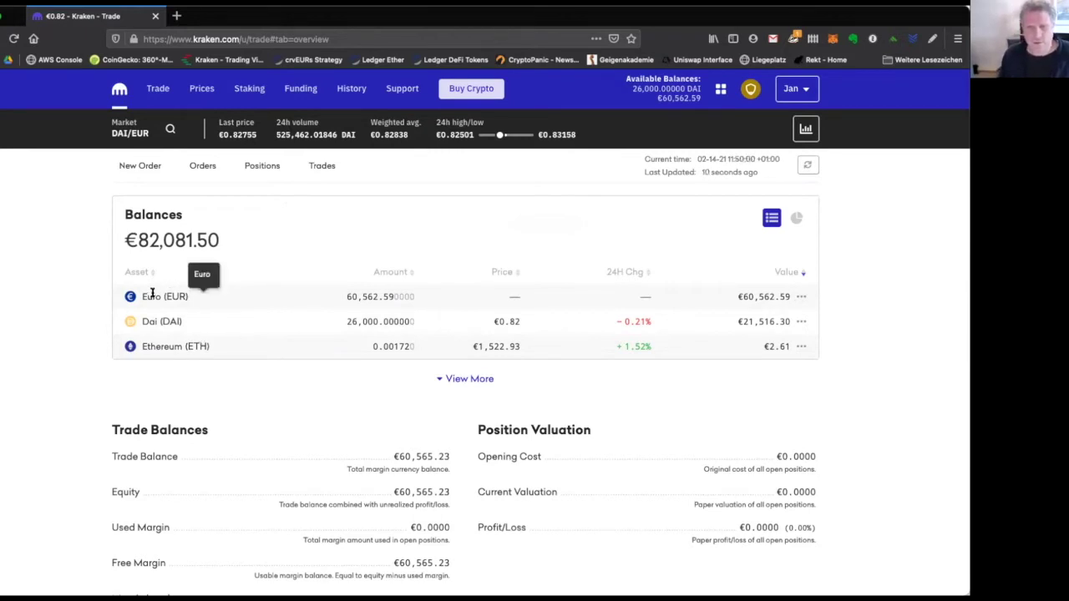
Highlight the Dai (DAI) asset name, then bring up the EUR trading-pair search.
{"action": "left_click_drag", "start_coordinate": [142, 322], "coordinate": [214, 324]}
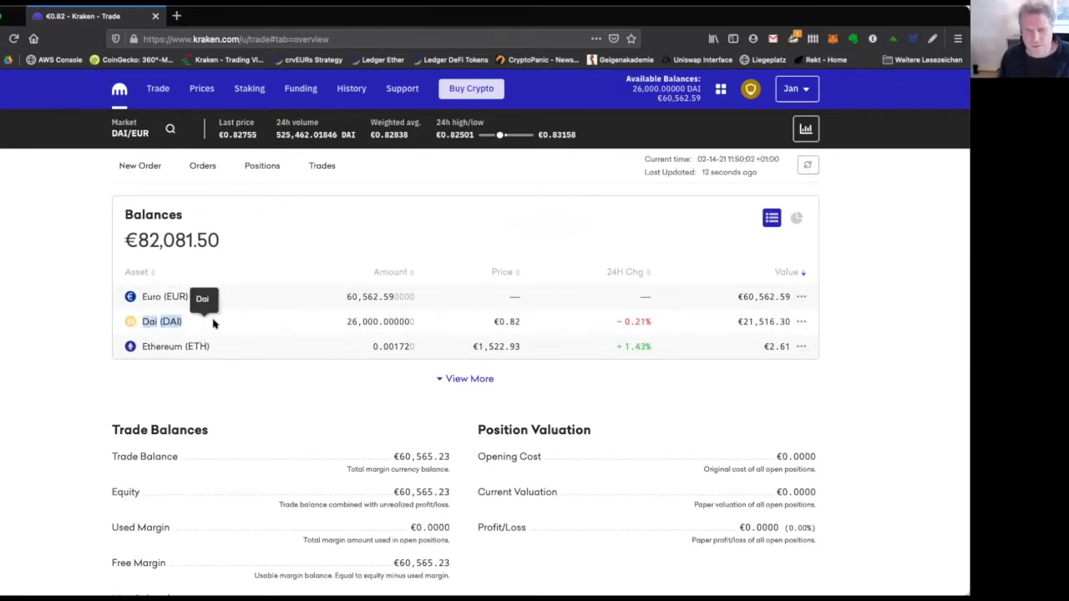
{"action": "left_click", "coordinate": [214, 324]}
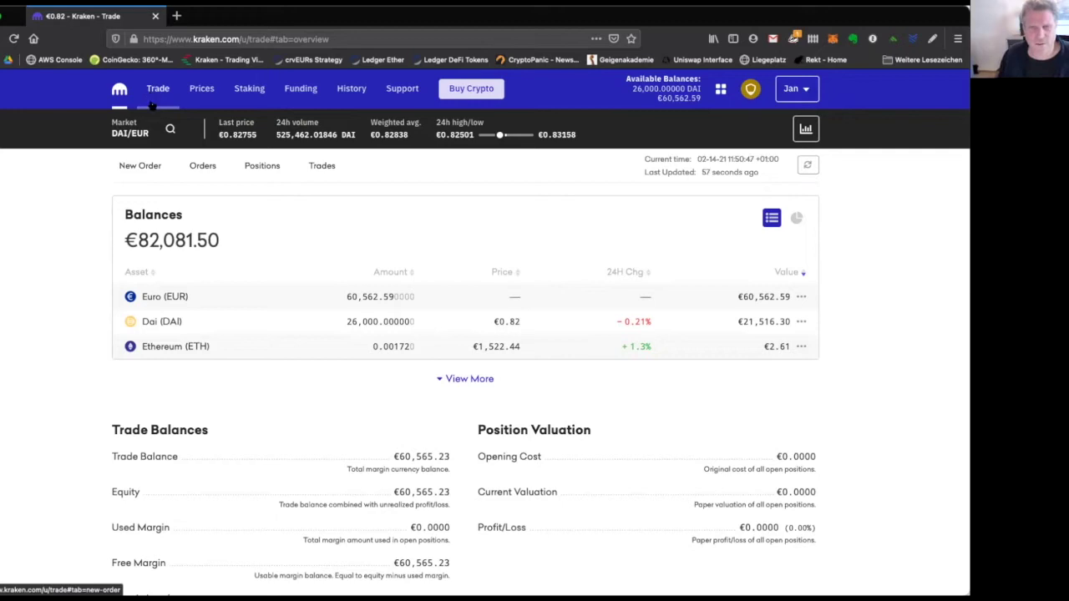
{"action": "left_click", "coordinate": [169, 129]}
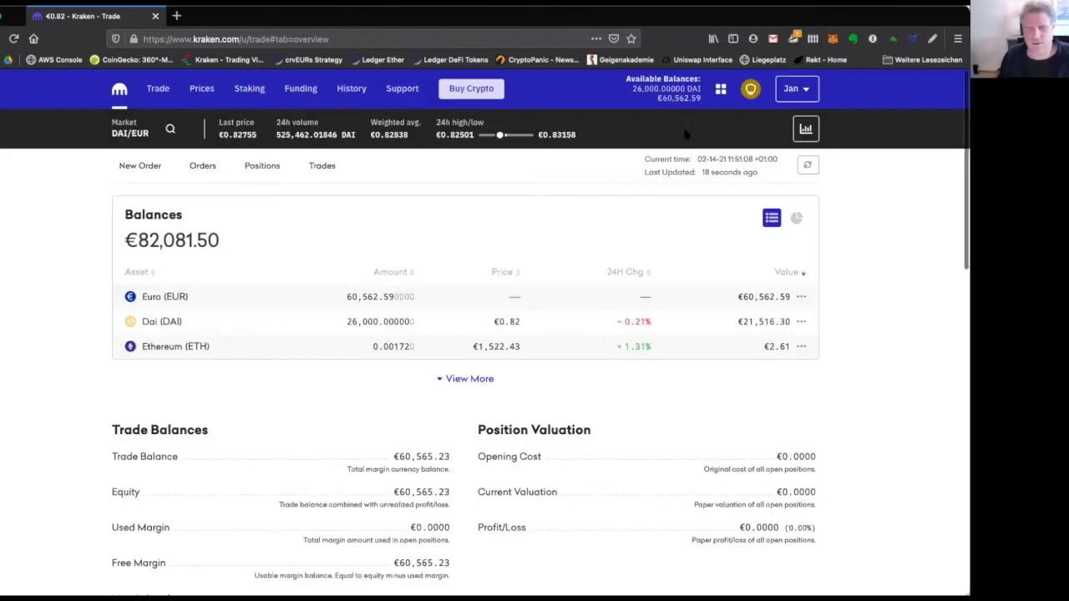
Search pairs for 'eth', start an ETH/EUR order and enter 0.1 ETH as the amount.
{"action": "left_click", "coordinate": [685, 132]}
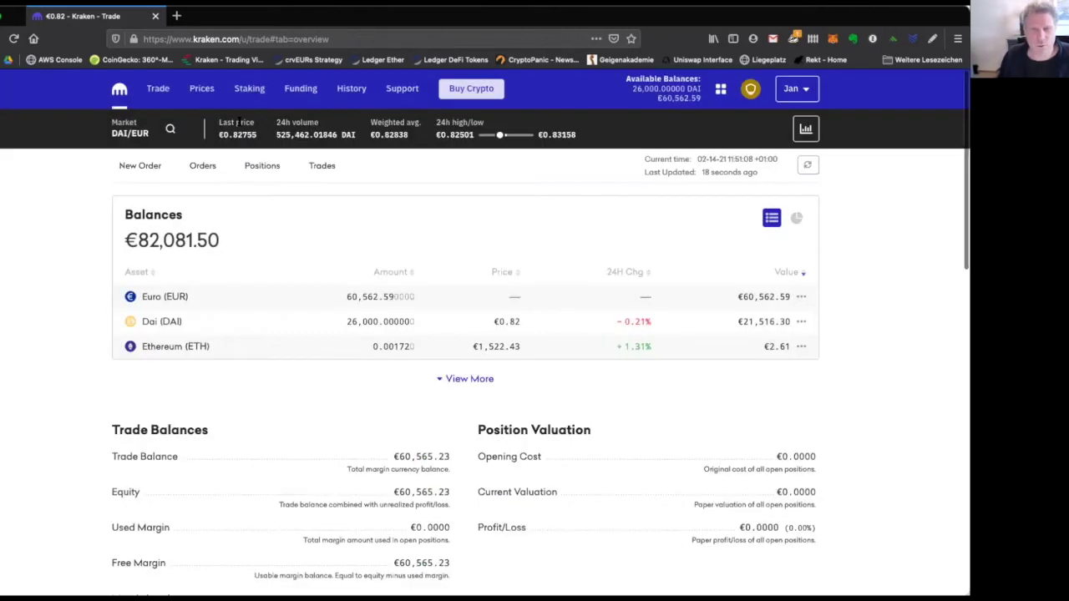
{"action": "left_click", "coordinate": [170, 128]}
{"action": "type", "text": "eth"}
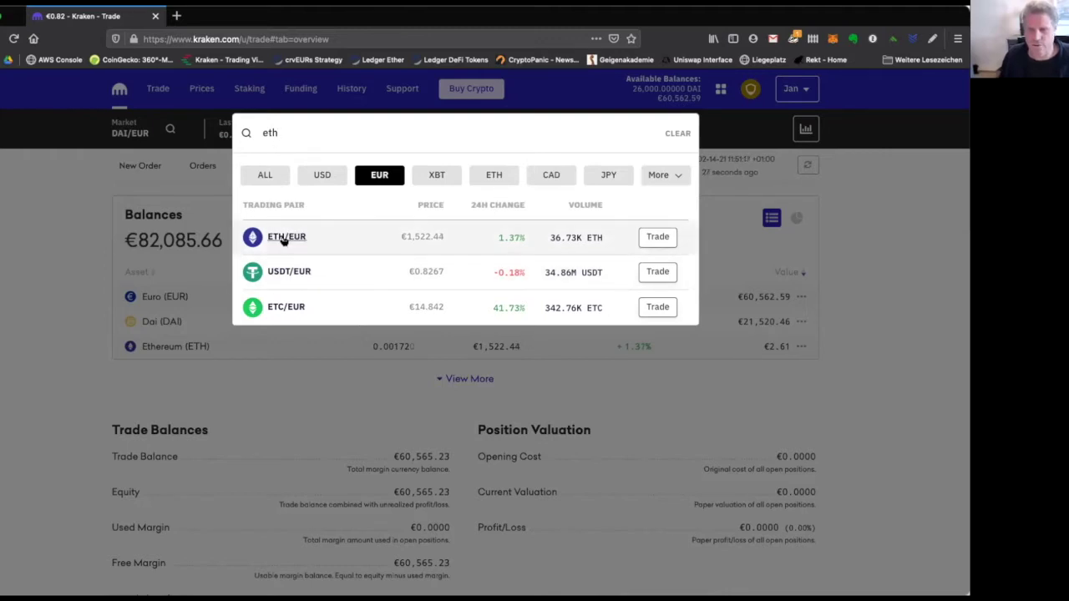
{"action": "left_click", "coordinate": [656, 238]}
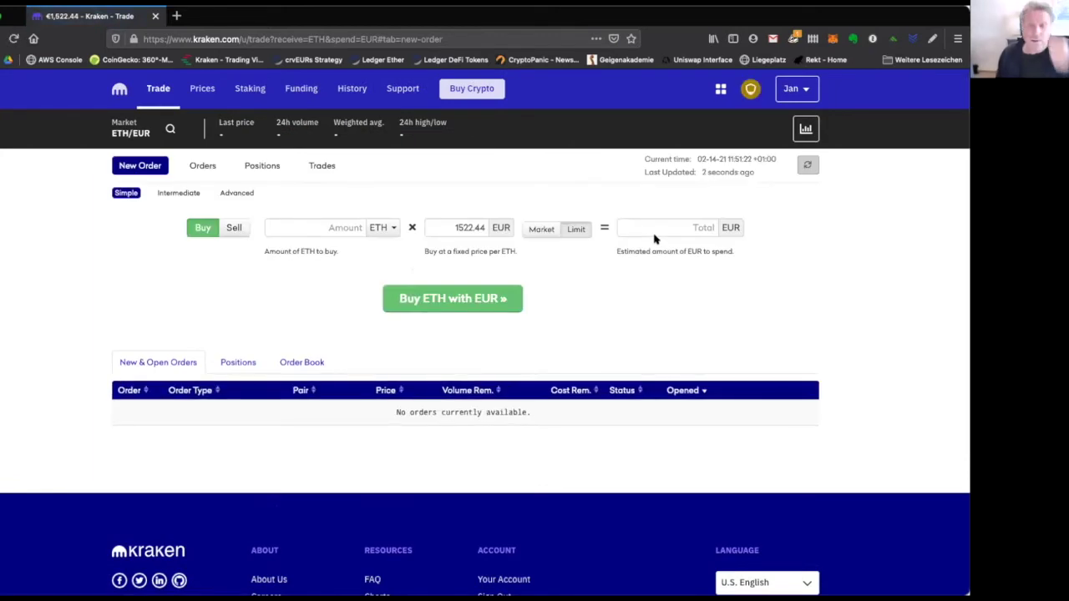
{"action": "left_click", "coordinate": [333, 231]}
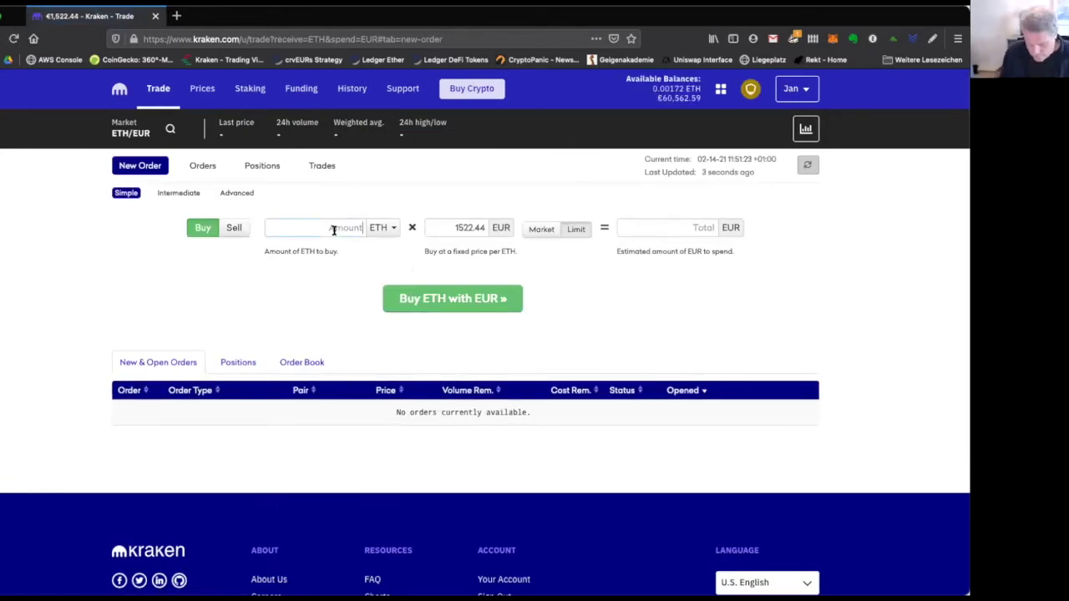
{"action": "type", "text": "0.1"}
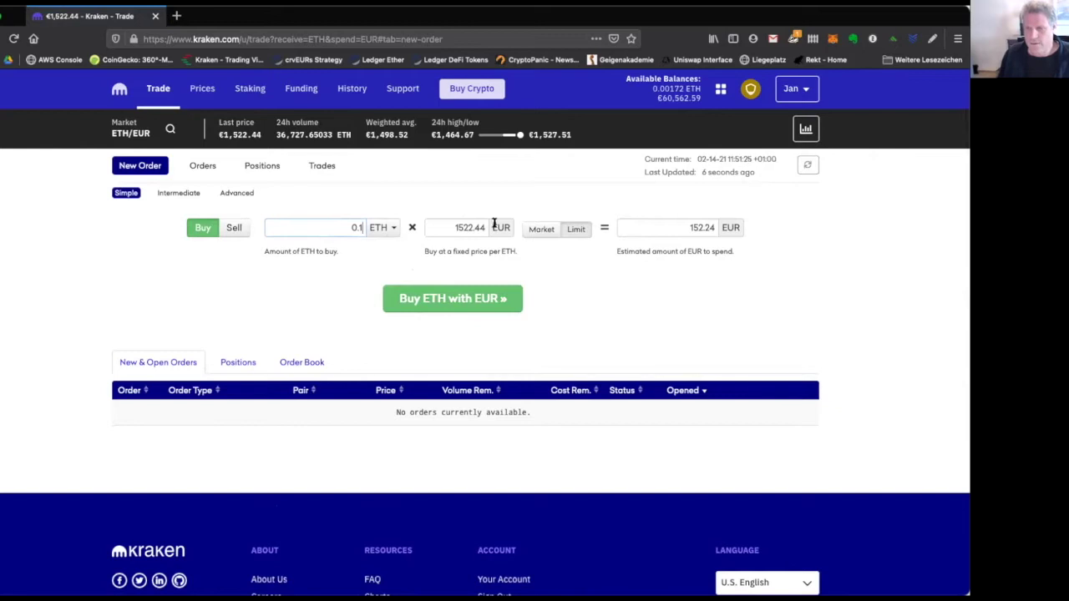
Try a limit price of 1522.43 copied from the last price, then revert to a market order.
{"action": "left_click", "coordinate": [538, 228]}
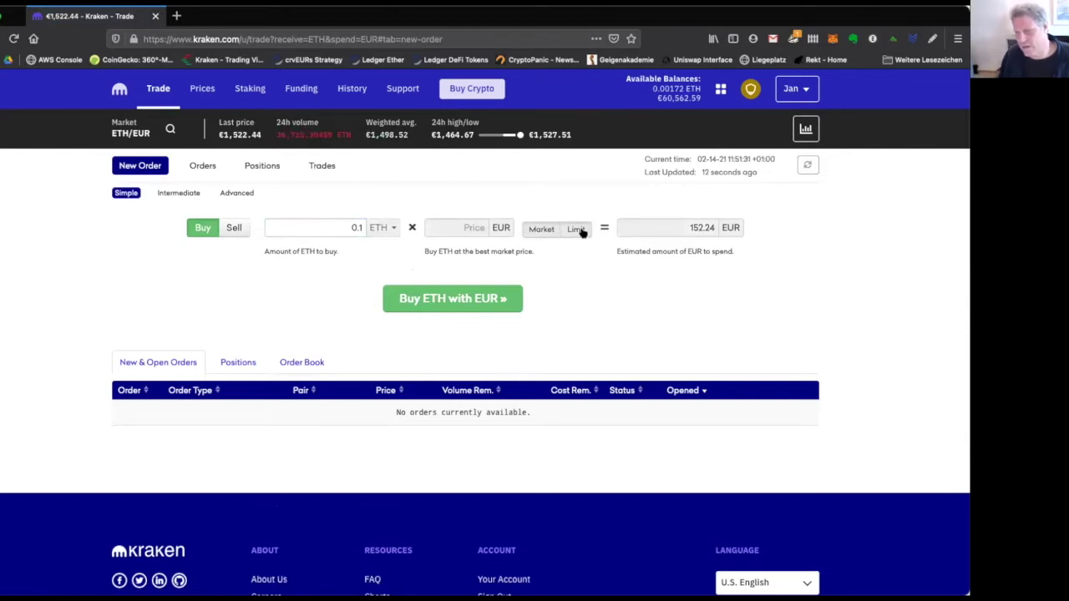
{"action": "left_click", "coordinate": [576, 229]}
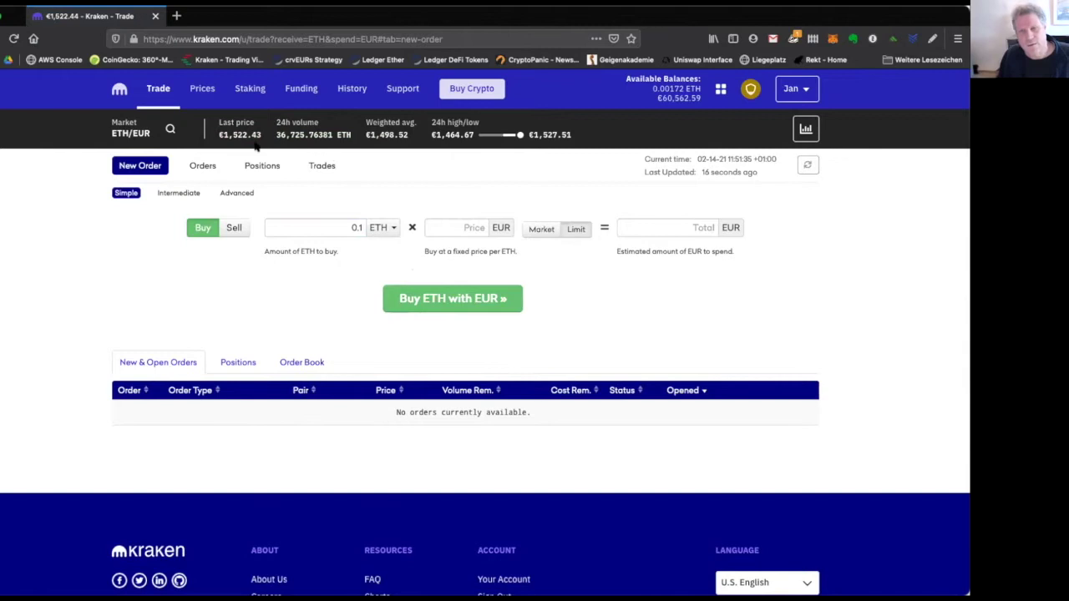
{"action": "left_click_drag", "start_coordinate": [222, 131], "coordinate": [262, 137]}
{"action": "key", "text": "ctrl+c"}
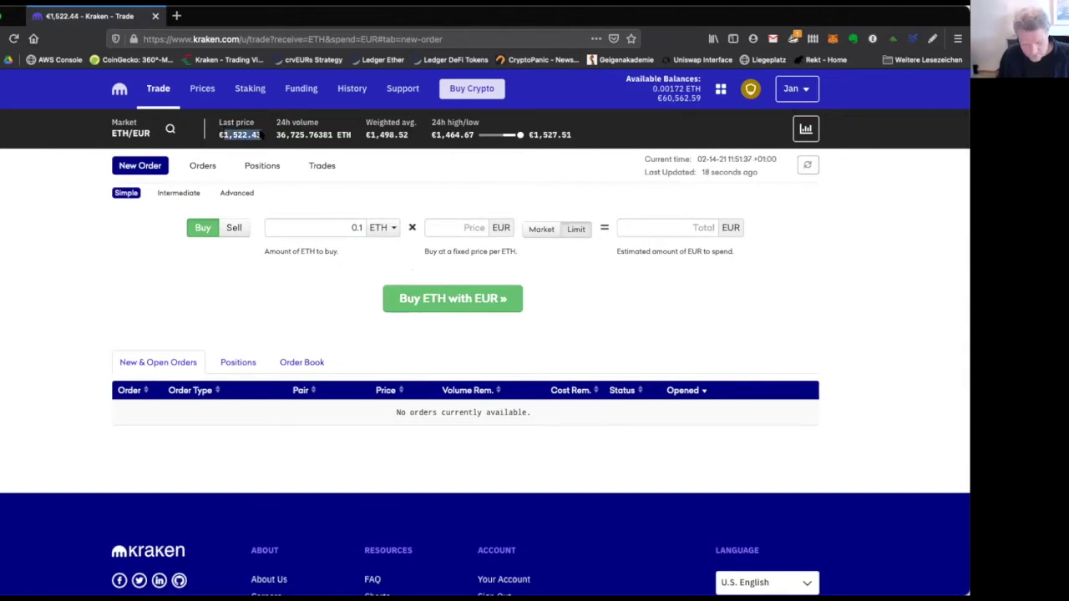
{"action": "left_click", "coordinate": [461, 225]}
{"action": "key", "text": "ctrl+v"}
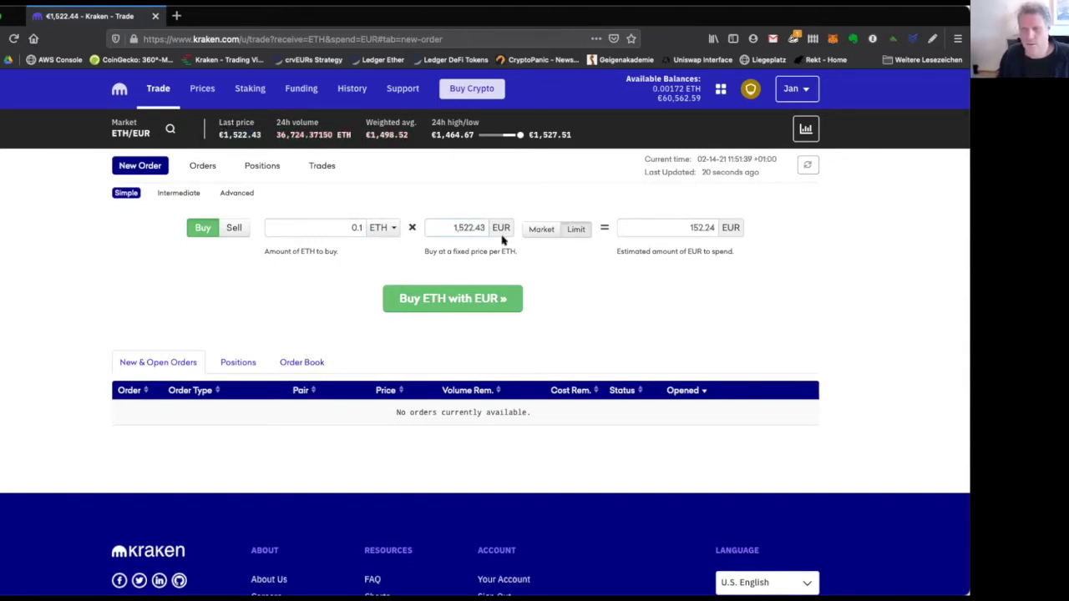
{"action": "left_click", "coordinate": [458, 228]}
{"action": "key", "text": "BackSpace"}
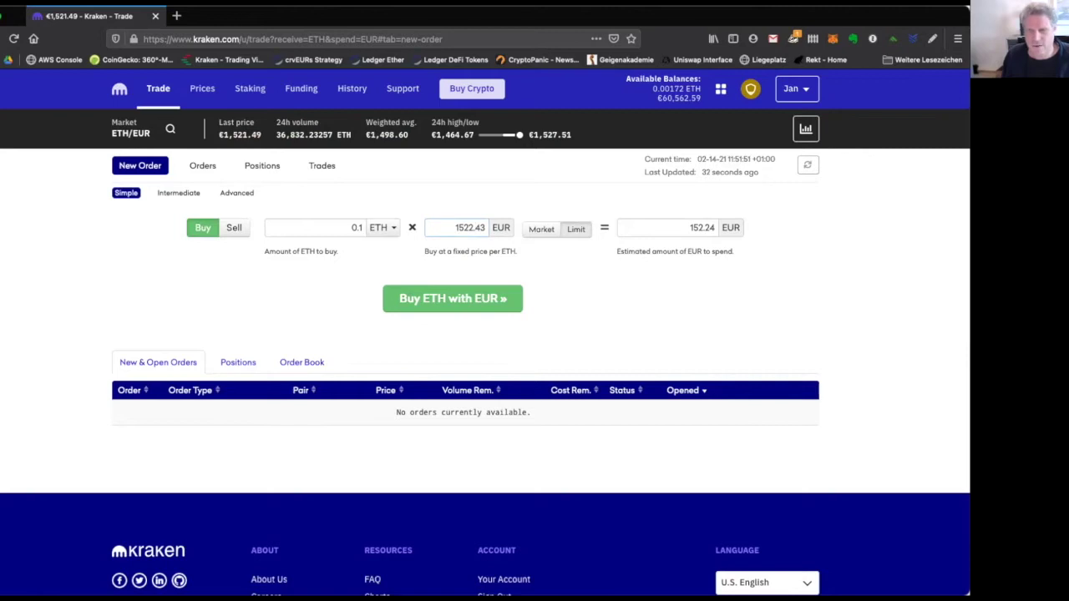
{"action": "left_click", "coordinate": [537, 229]}
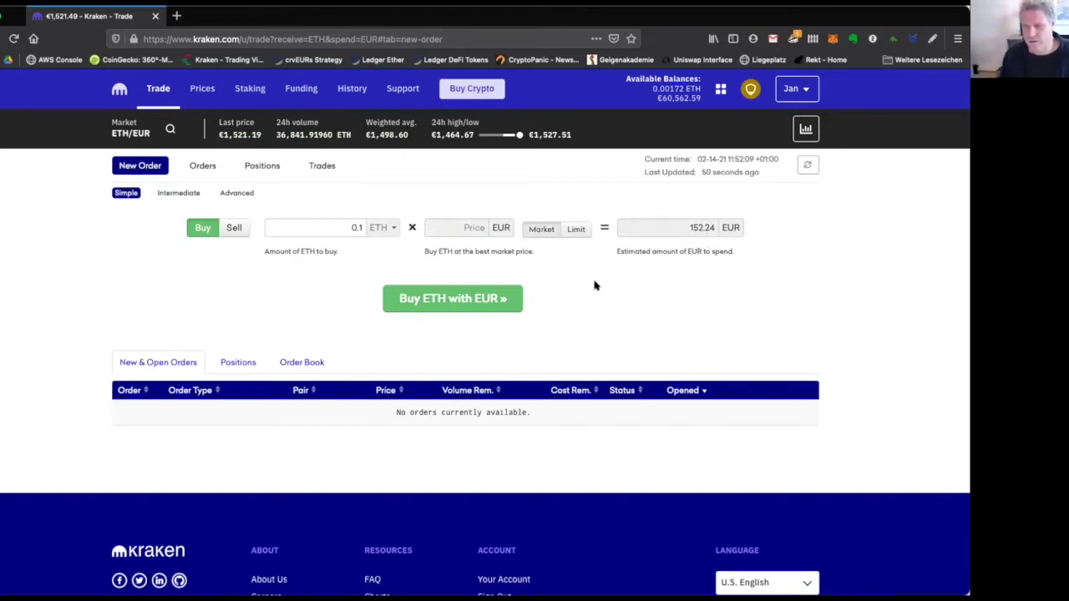
Review and submit the 0.1 ETH market buy, then view it filled at €152.09 in the orders list.
{"action": "left_click", "coordinate": [479, 302]}
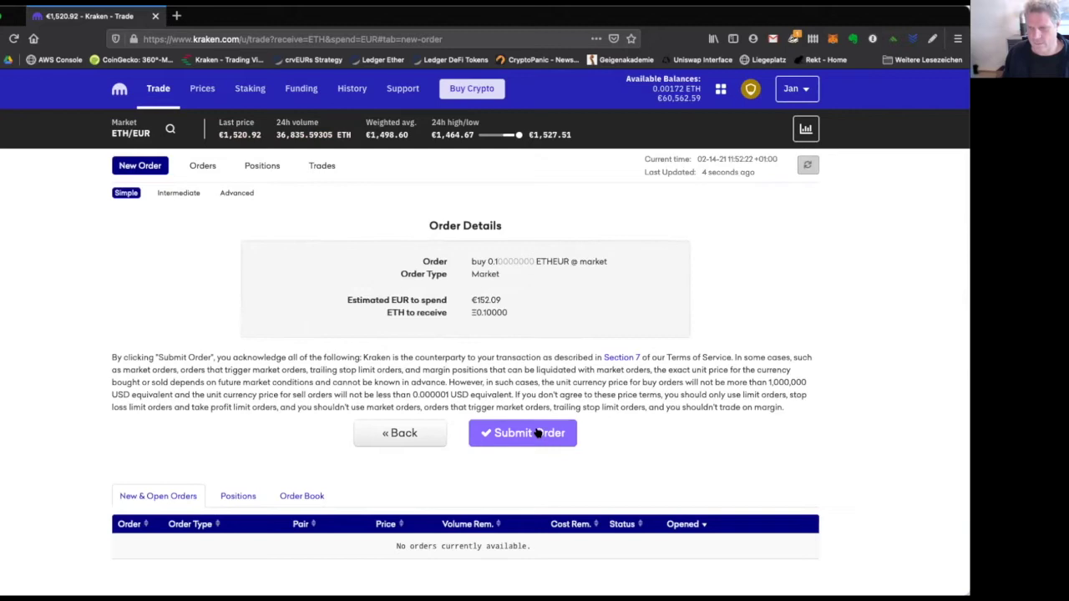
{"action": "left_click", "coordinate": [537, 431]}
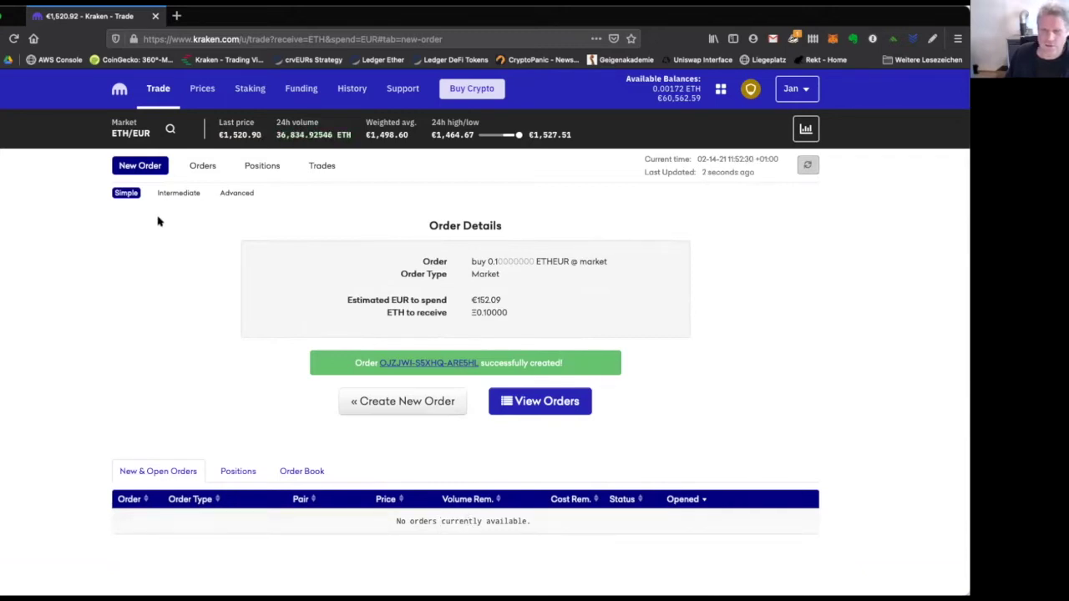
{"action": "left_click", "coordinate": [203, 167]}
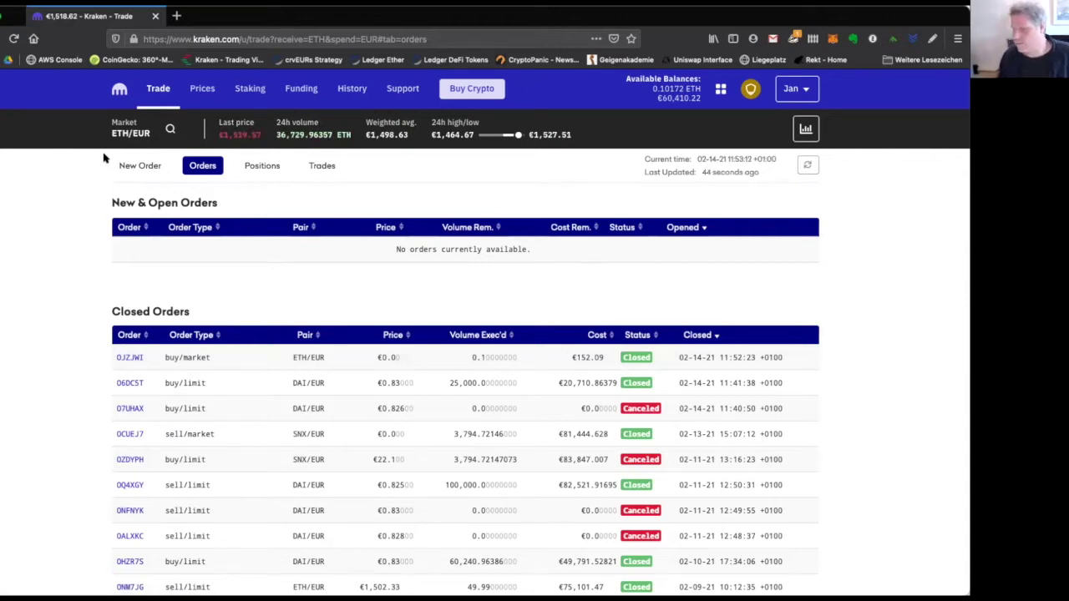
Return to the balances overview to see the new 0.10172 ETH holding.
{"action": "left_click", "coordinate": [121, 104]}
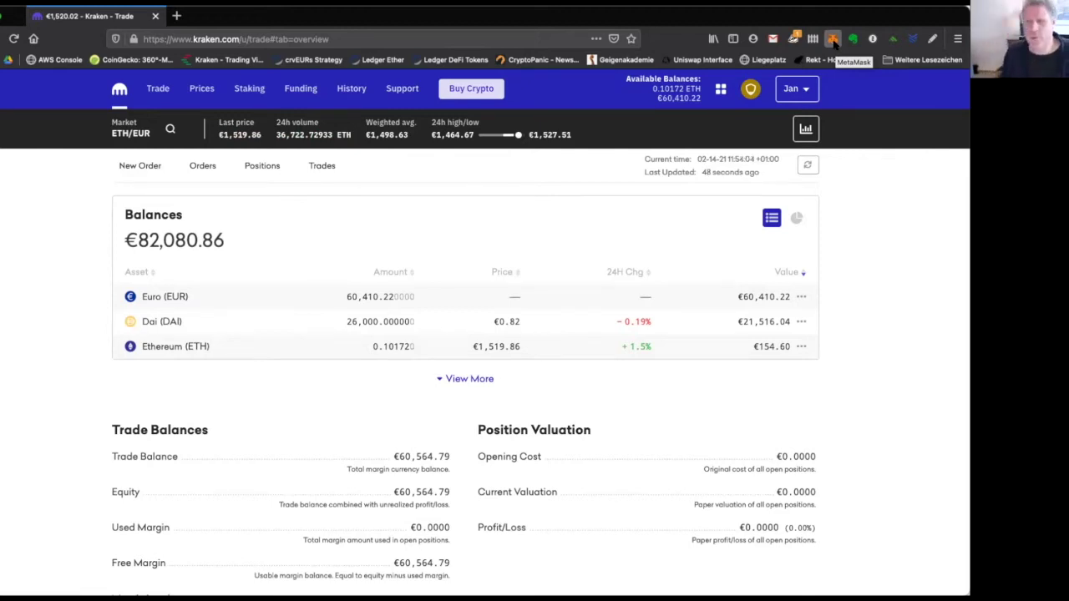
Open MetaMask and view its accounts list, staying on Account 4.
{"action": "left_click", "coordinate": [833, 40]}
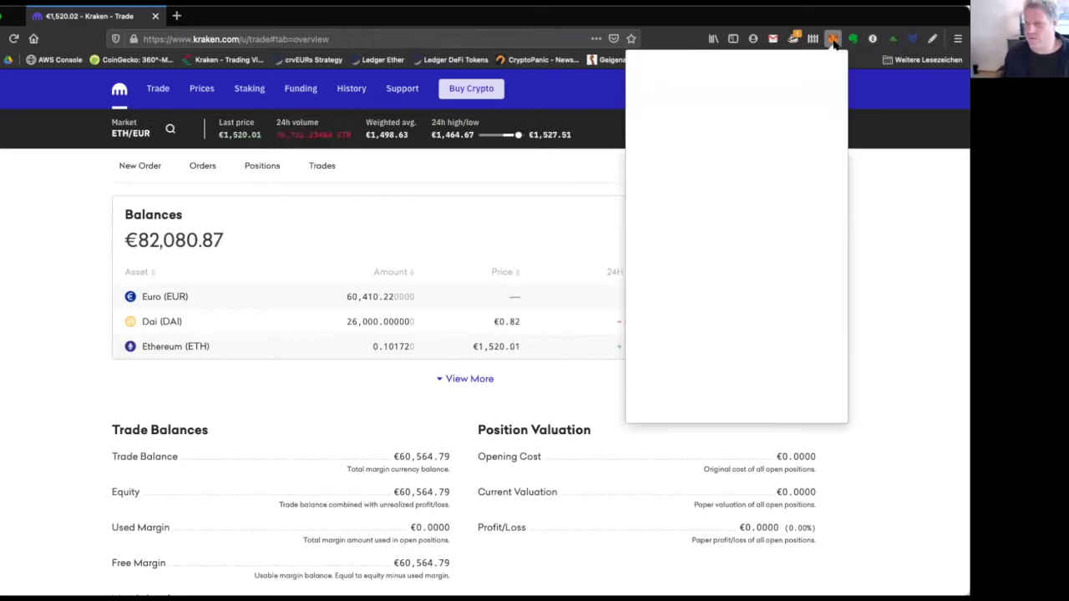
{"action": "left_click", "coordinate": [833, 40]}
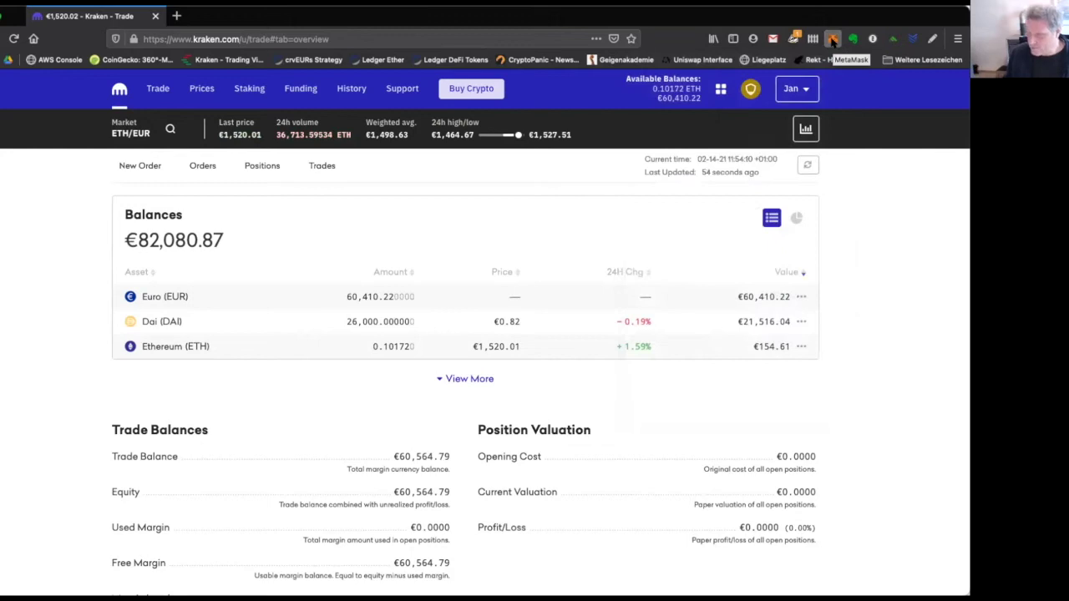
{"action": "left_click", "coordinate": [833, 40]}
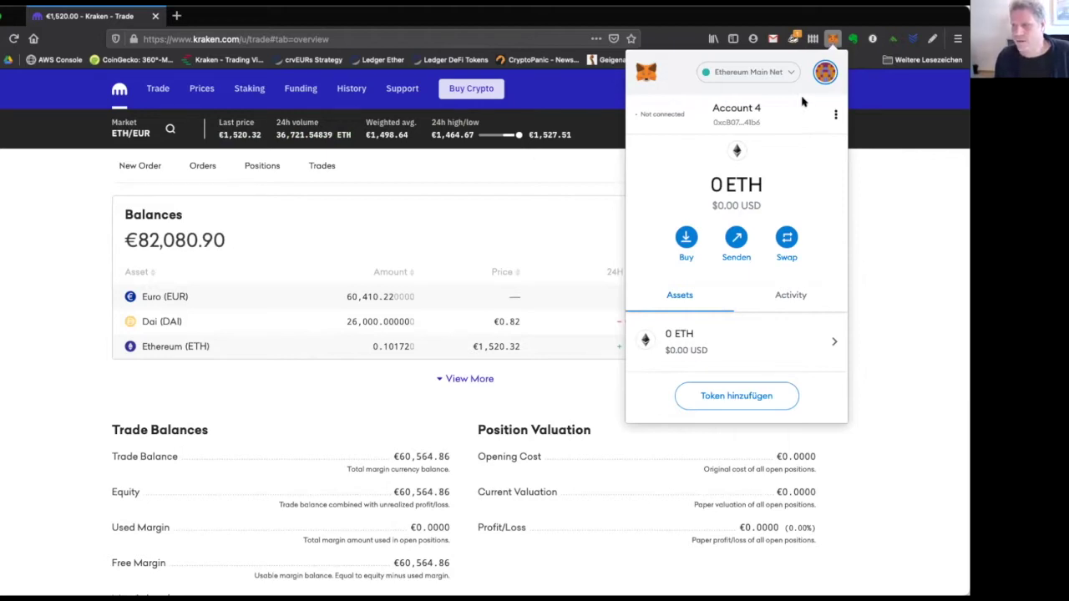
{"action": "left_click", "coordinate": [824, 71]}
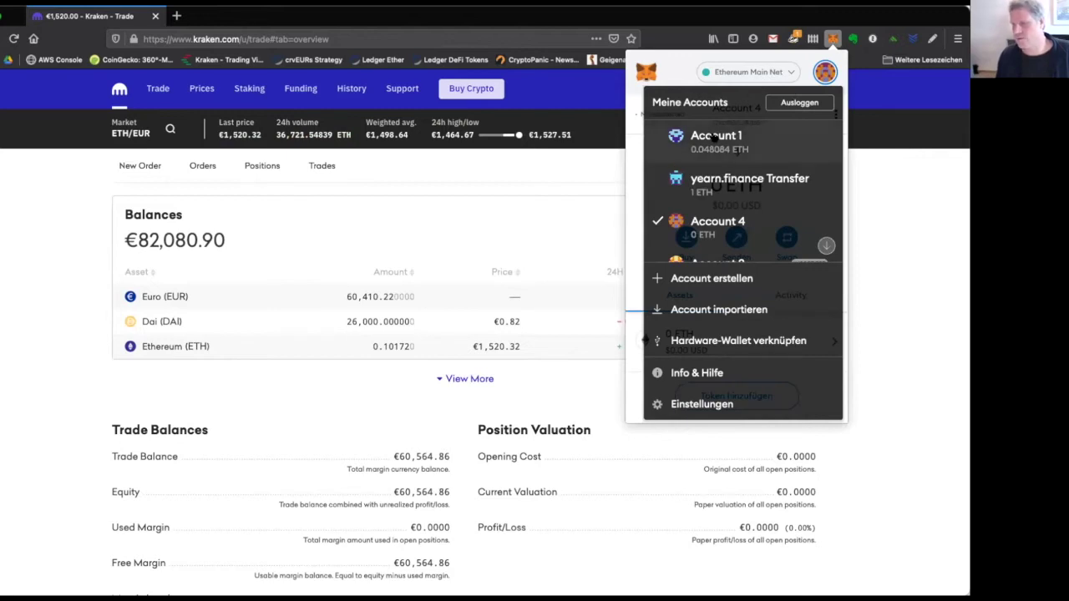
{"action": "left_click", "coordinate": [686, 68]}
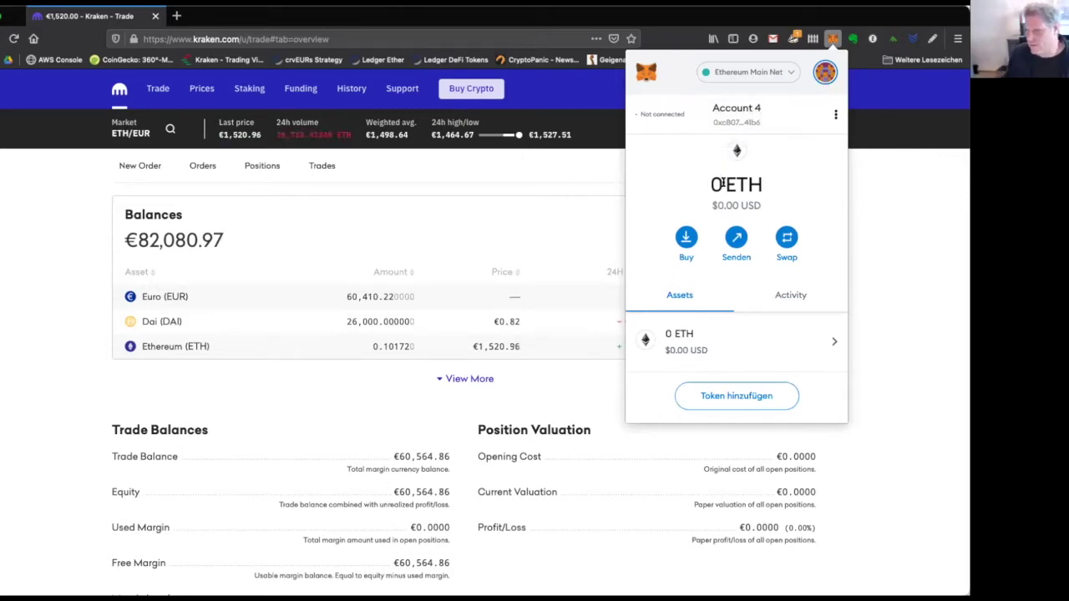
Check Account 4's 0 ETH balance and close the wallet popup.
{"action": "mouse_move", "coordinate": [721, 185]}
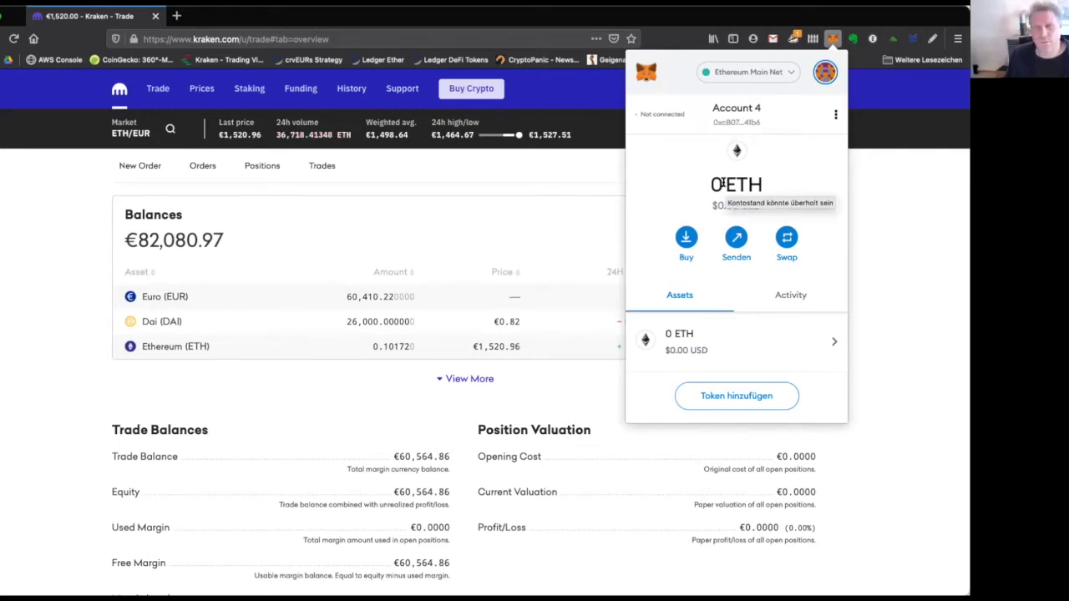
{"action": "triple_click", "coordinate": [747, 189]}
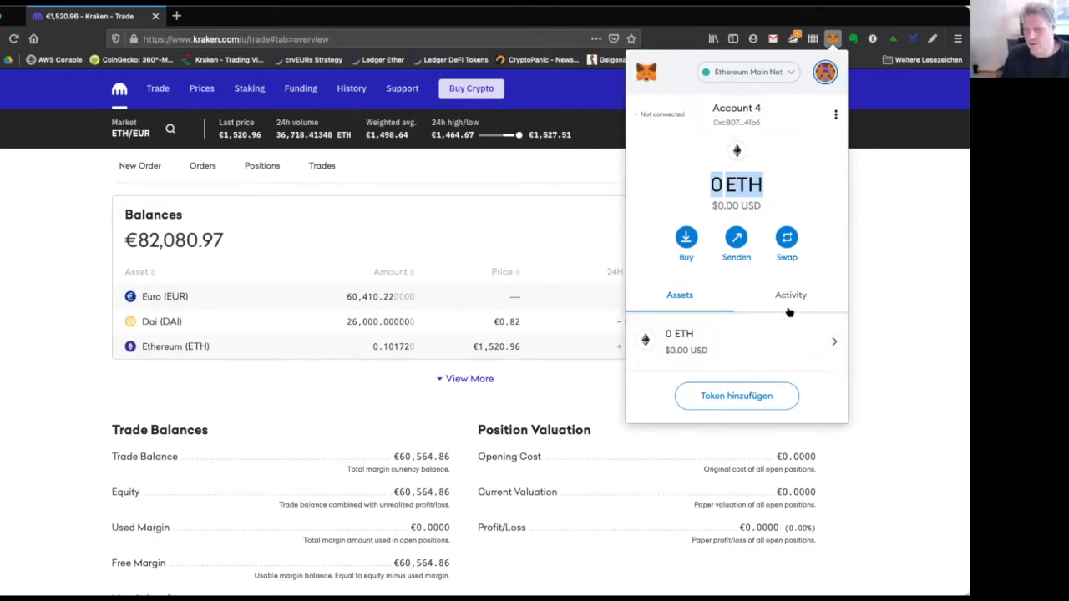
{"action": "left_click", "coordinate": [786, 192]}
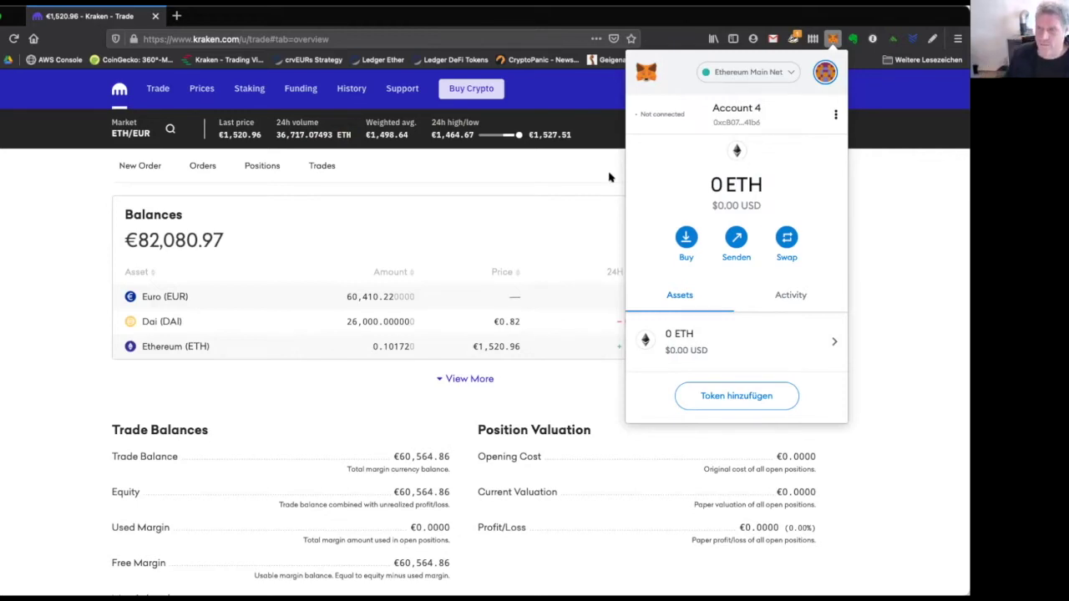
{"action": "left_click", "coordinate": [525, 207]}
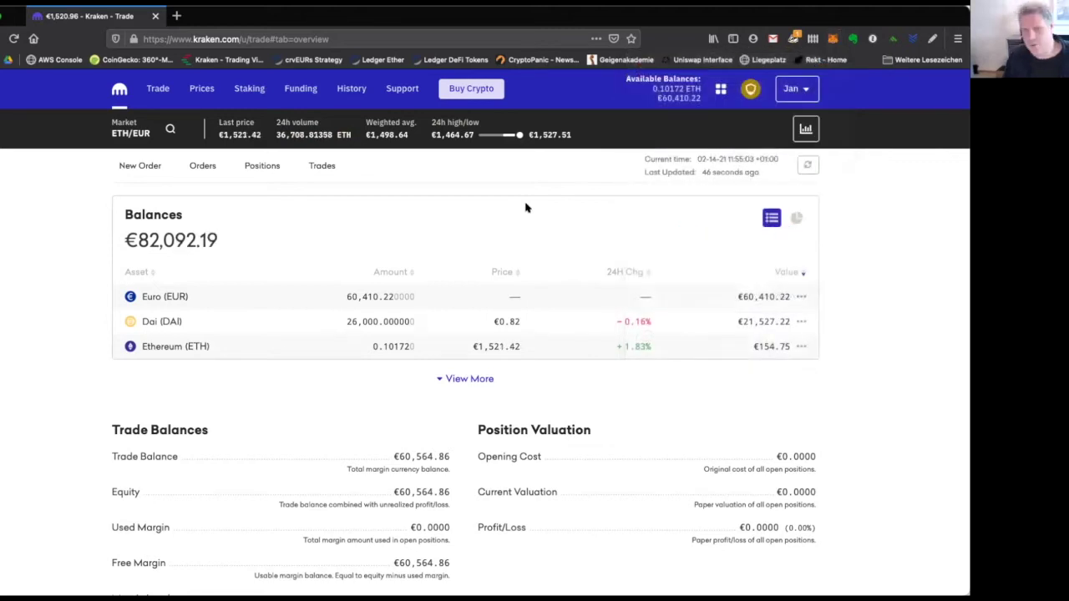
On the Funding page, filter balances by 'eth' and start withdrawing the 0.10172 ETH balance.
{"action": "left_click", "coordinate": [308, 100]}
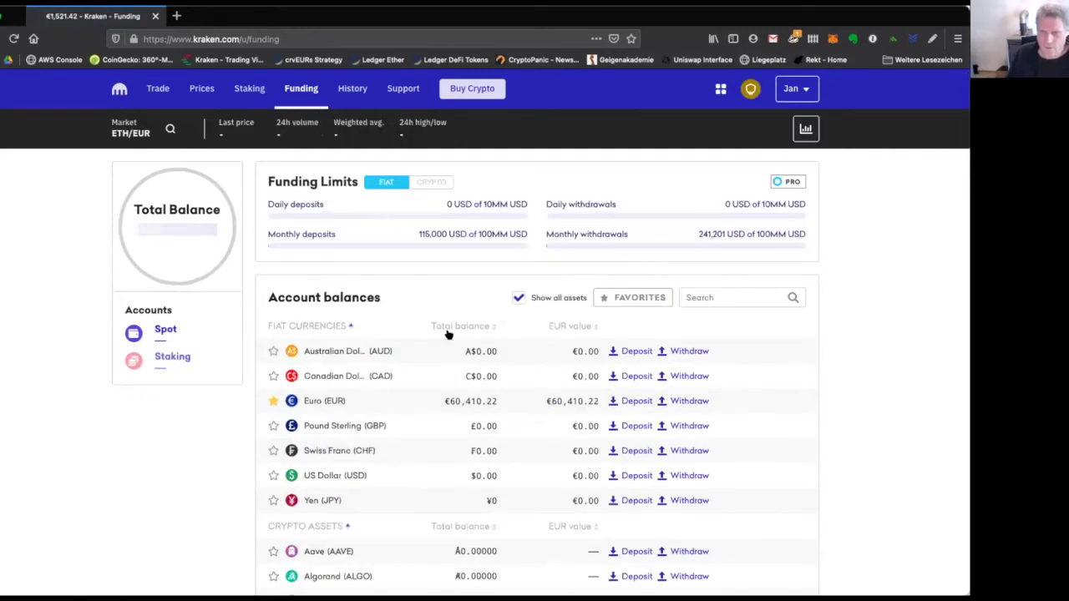
{"action": "left_click", "coordinate": [693, 299]}
{"action": "type", "text": "eth"}
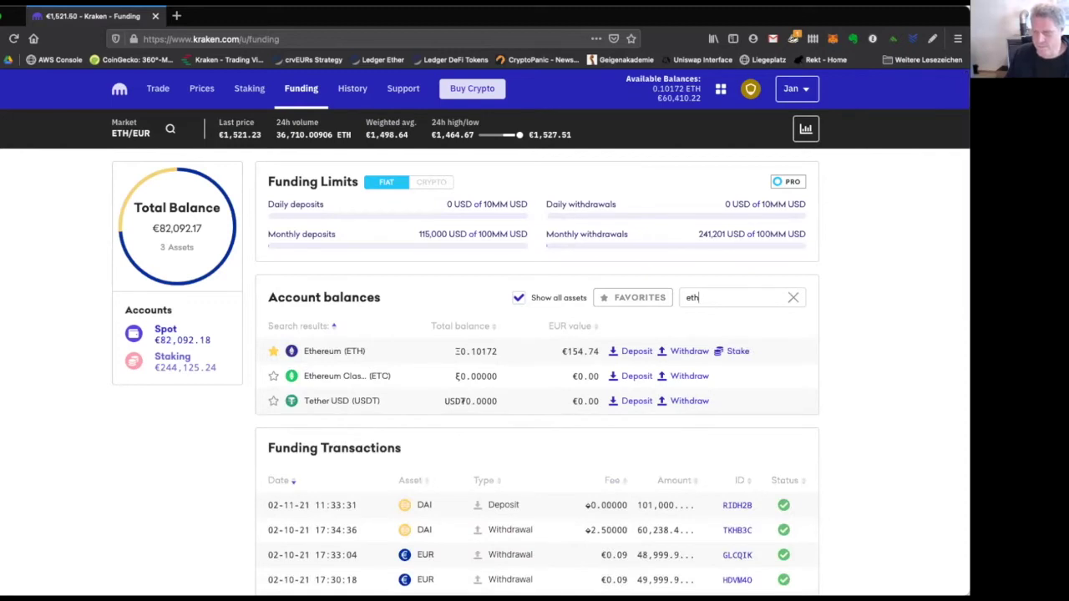
{"action": "left_click", "coordinate": [689, 351]}
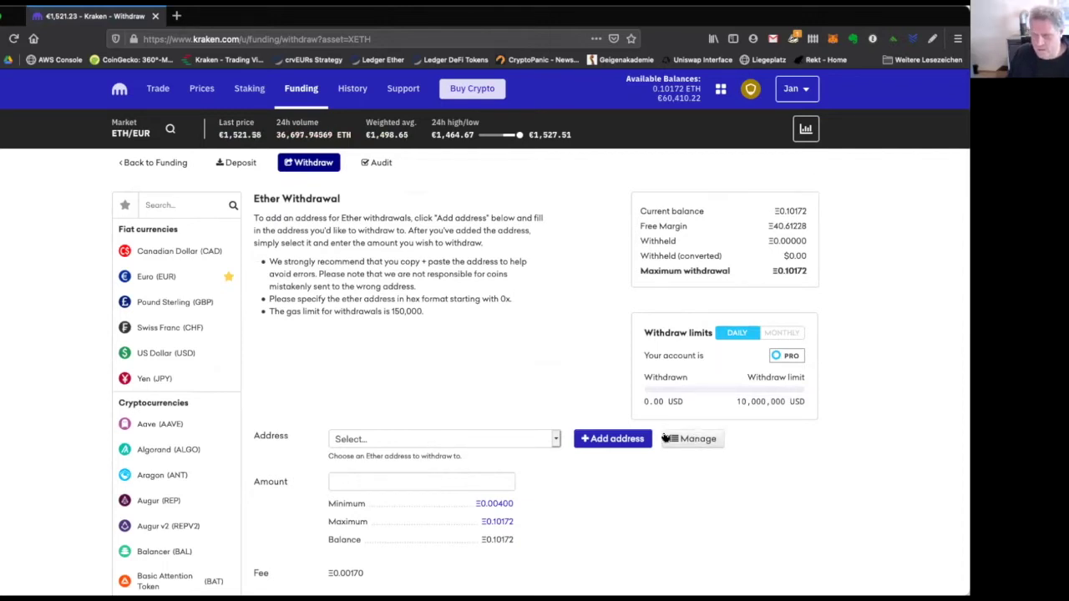
Add a new Ether withdrawal address with the description 'Metamask #4'.
{"action": "left_click", "coordinate": [611, 439]}
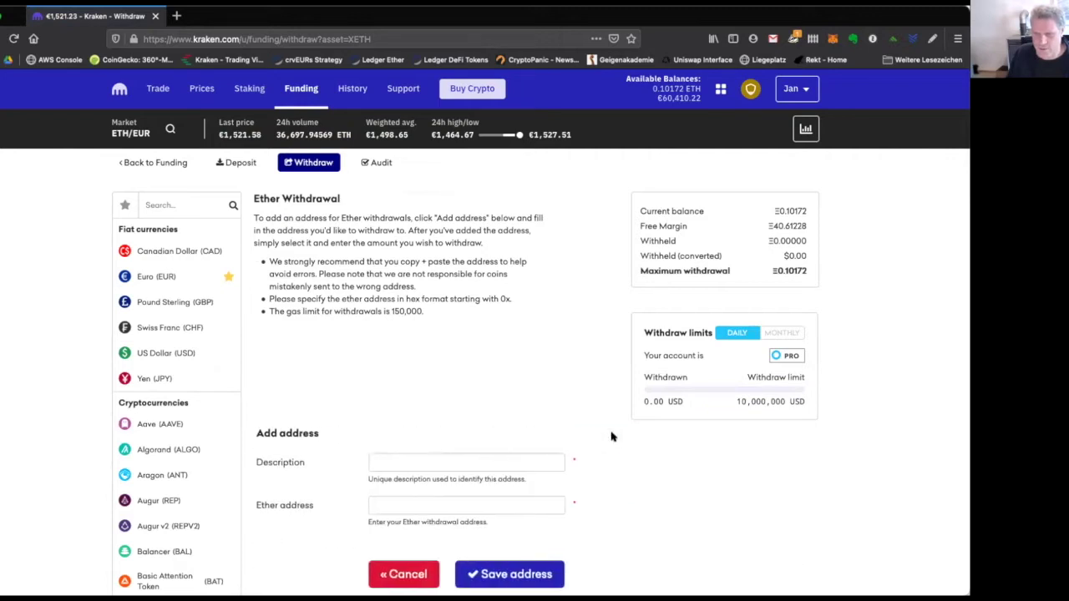
{"action": "left_click", "coordinate": [513, 457]}
{"action": "type", "text": "Metamsk"}
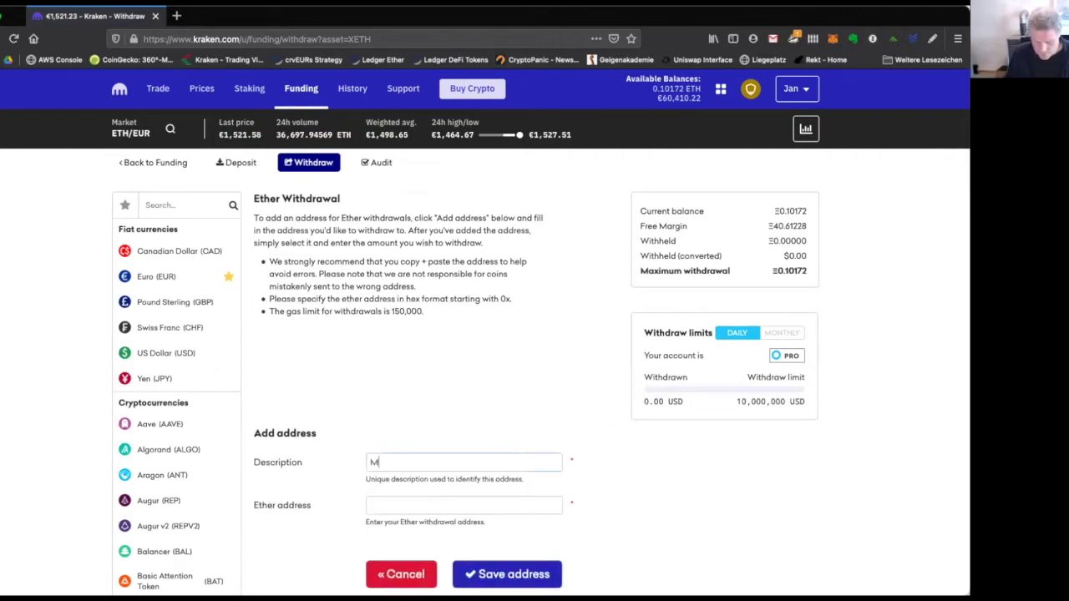
{"action": "key", "text": "BackSpace"}
{"action": "key", "text": "BackSpace"}
{"action": "type", "text": "amask"}
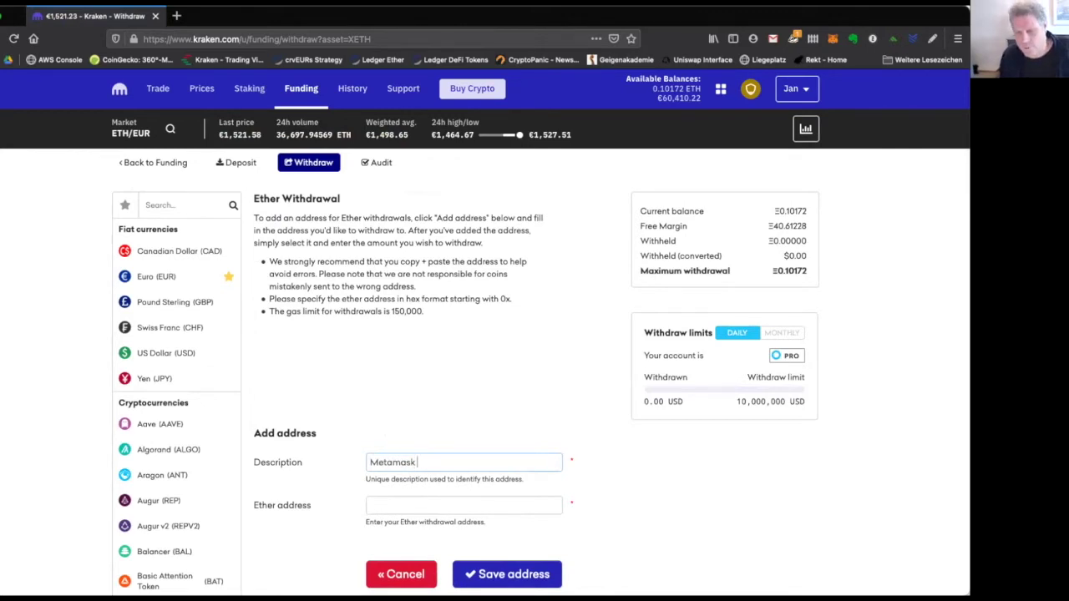
{"action": "type", "text": "#4"}
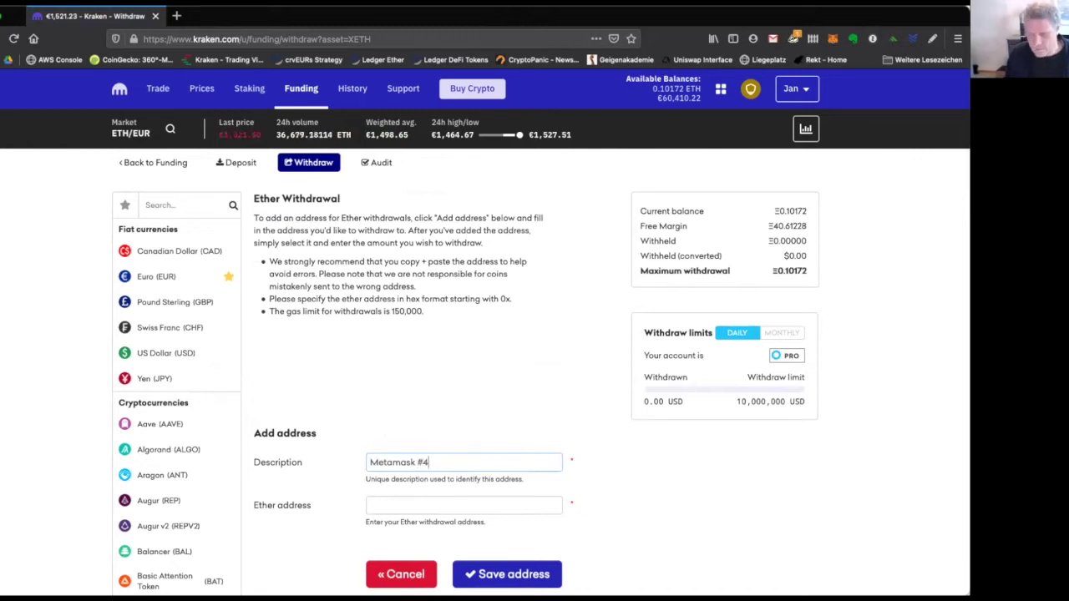
Copy the Account 4 wallet address from MetaMask for the Ether address field.
{"action": "left_click", "coordinate": [481, 500]}
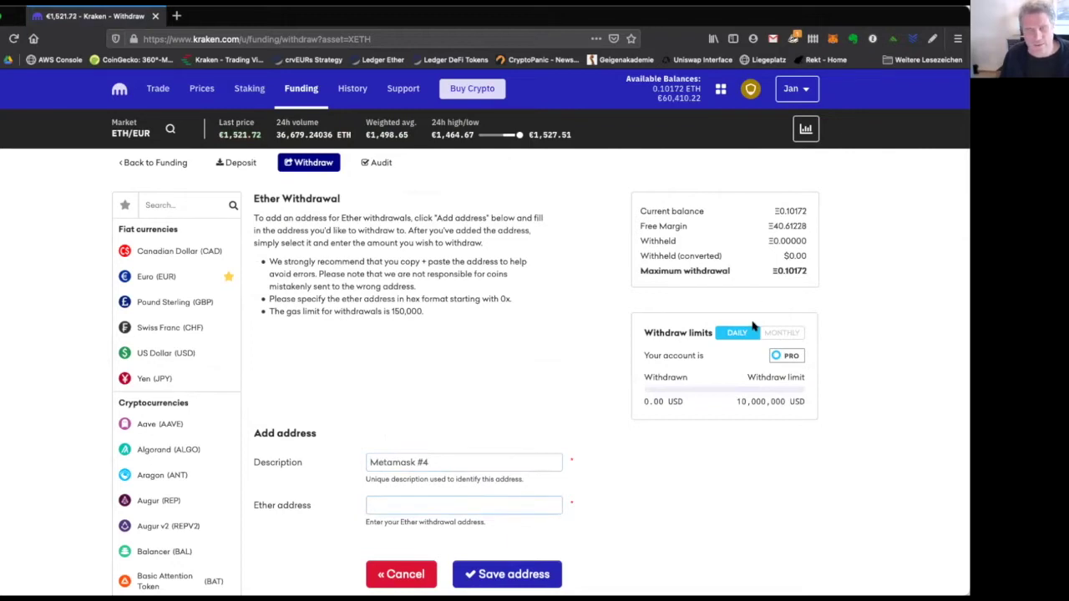
{"action": "left_click", "coordinate": [831, 40]}
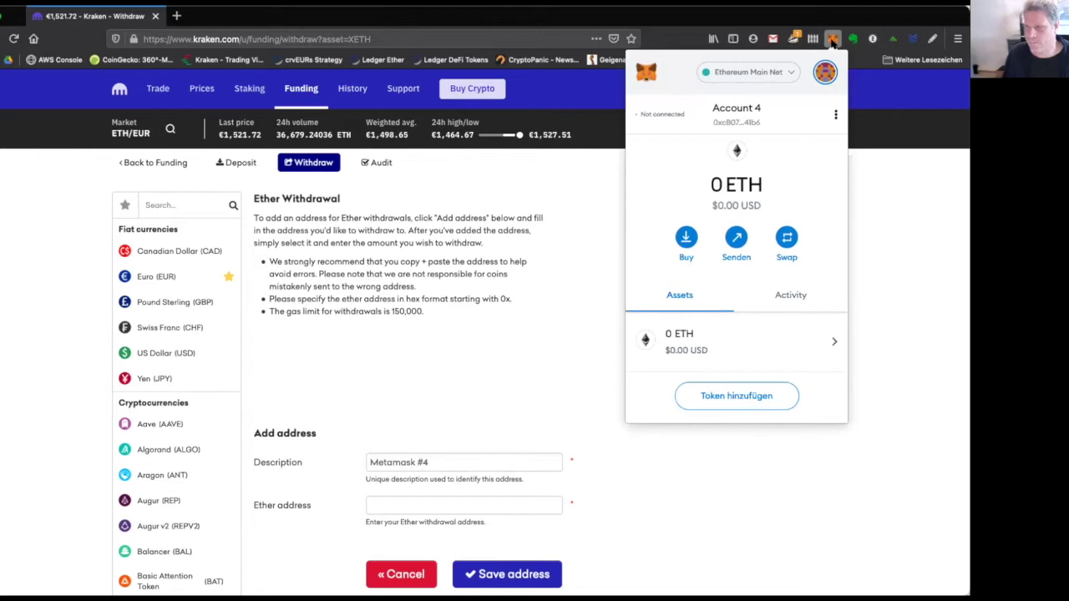
{"action": "left_click", "coordinate": [741, 112]}
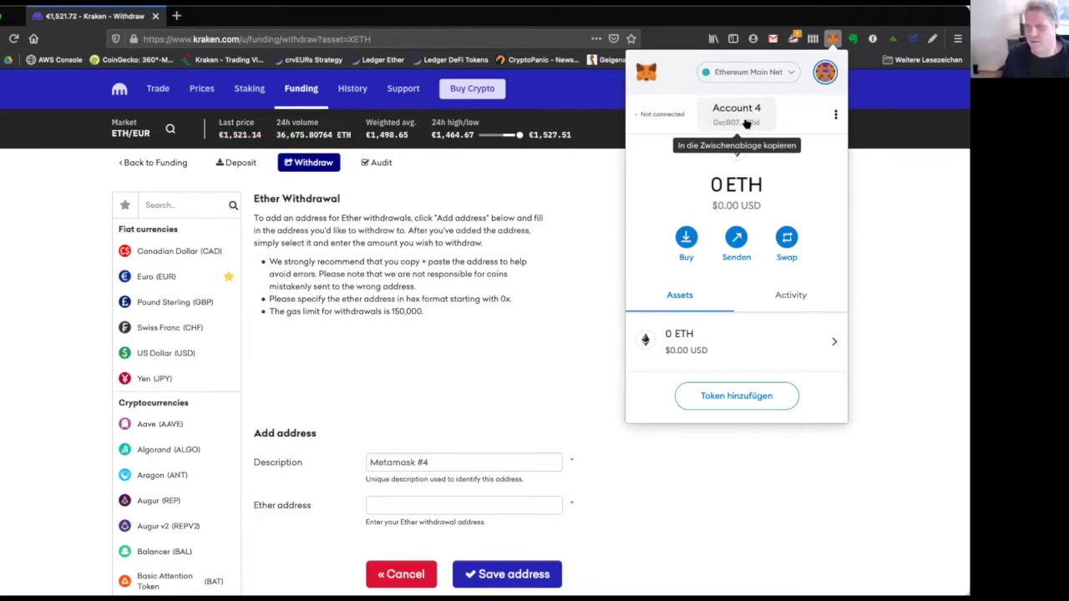
{"action": "left_click", "coordinate": [745, 122]}
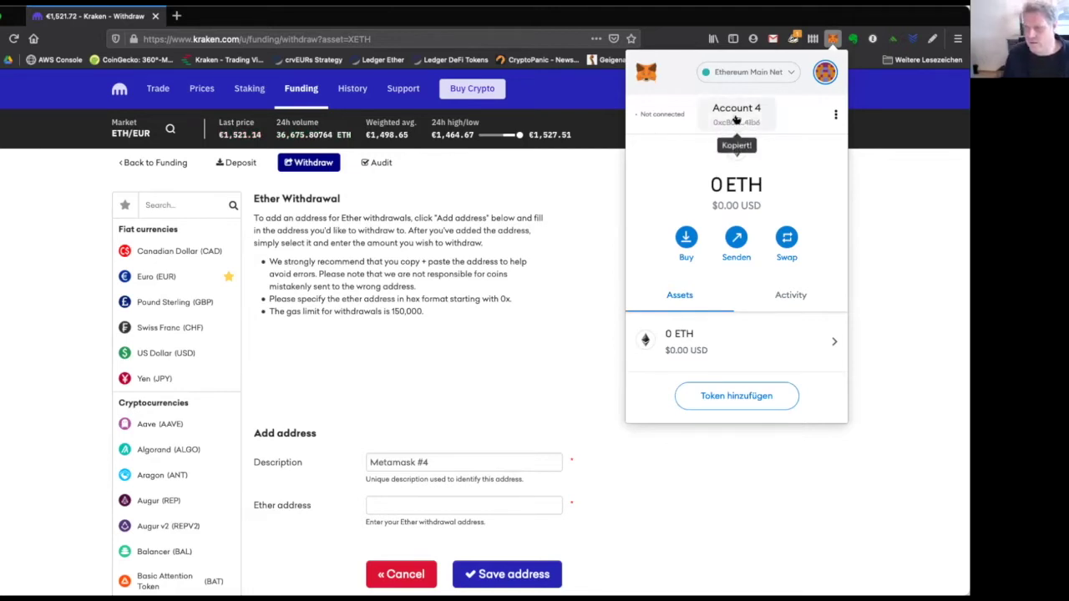
{"action": "left_click", "coordinate": [456, 507]}
Paste the Account 4 address into the Ether address field and compare its start with MetaMask.
{"action": "right_click", "coordinate": [455, 509]}
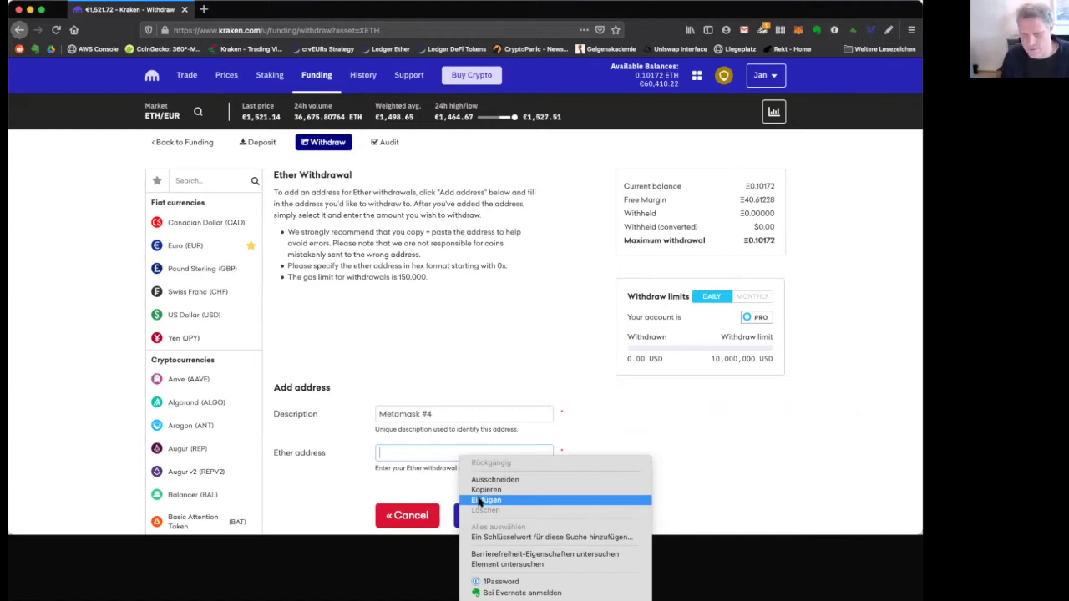
{"action": "left_click", "coordinate": [485, 499]}
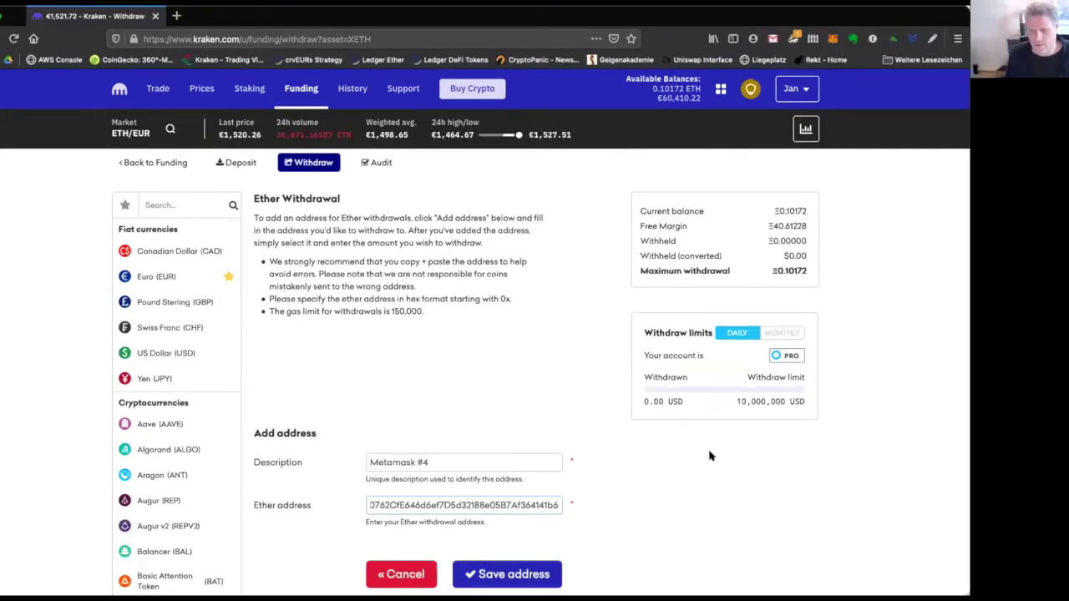
{"action": "left_click", "coordinate": [710, 455]}
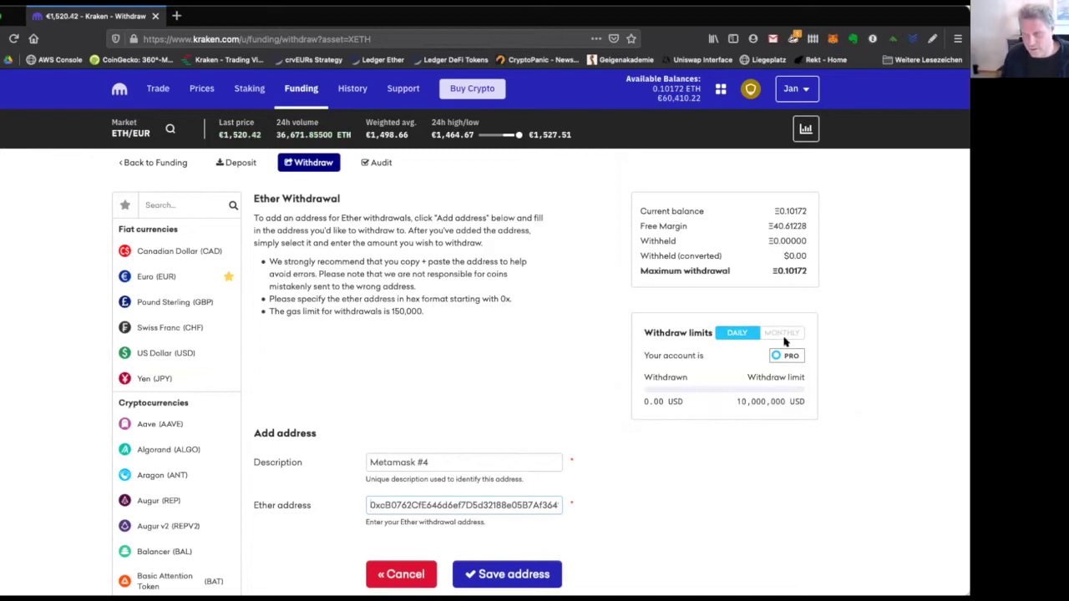
{"action": "left_click", "coordinate": [832, 38]}
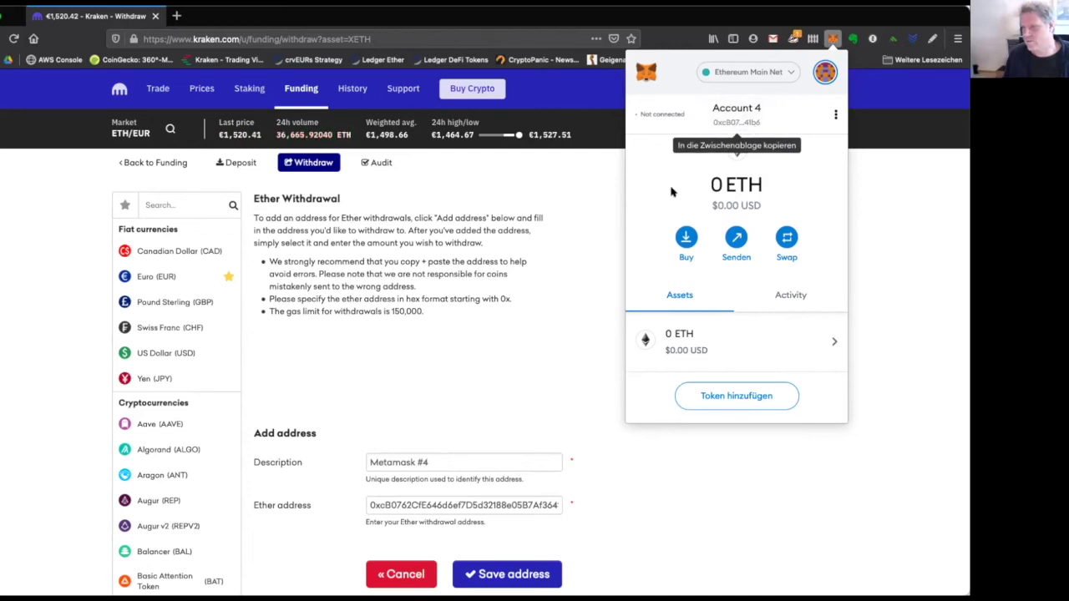
{"action": "left_click", "coordinate": [385, 505]}
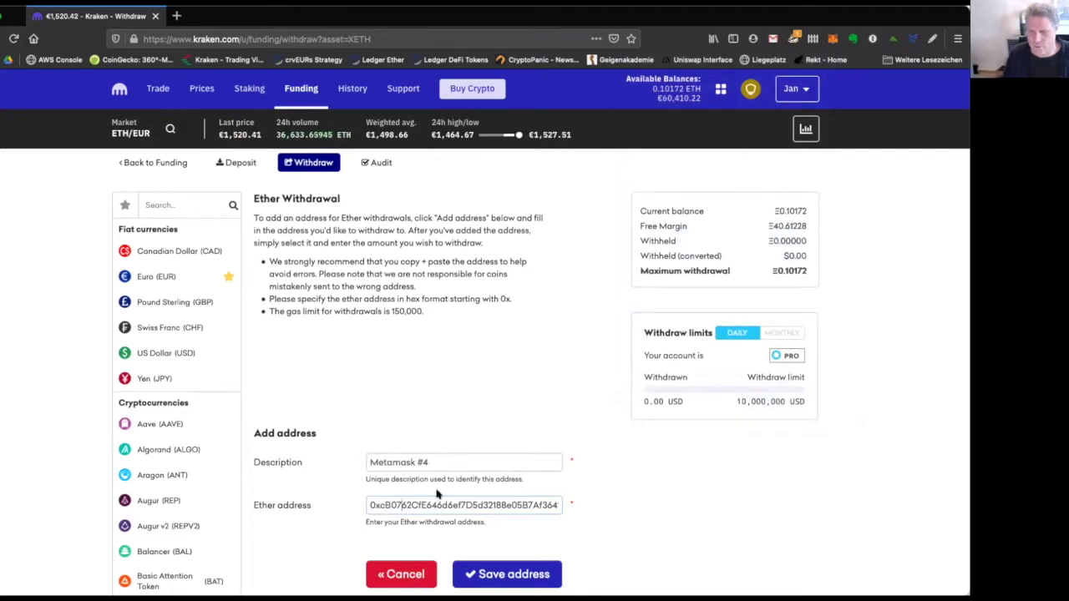
Verify the address ending against MetaMask and save the Metamask #4 withdrawal address.
{"action": "key", "text": "End"}
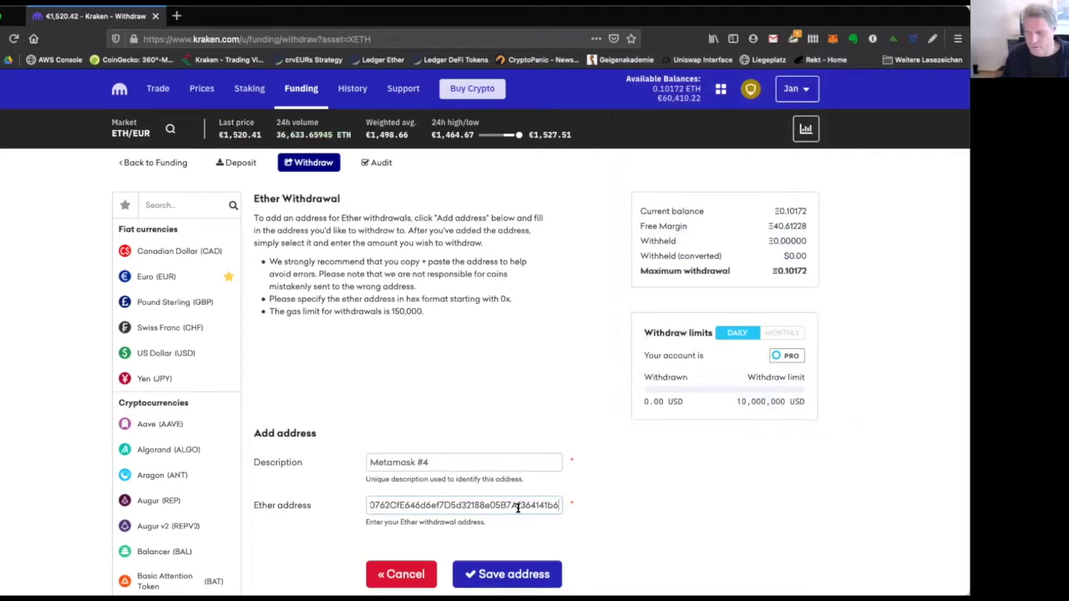
{"action": "left_click", "coordinate": [833, 38]}
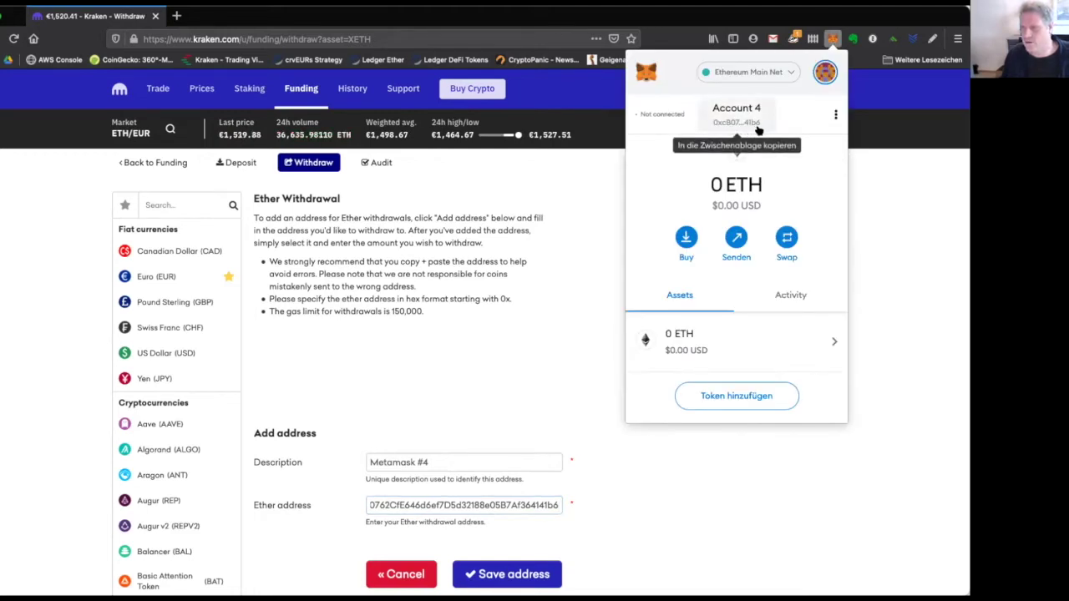
{"action": "left_click", "coordinate": [640, 468]}
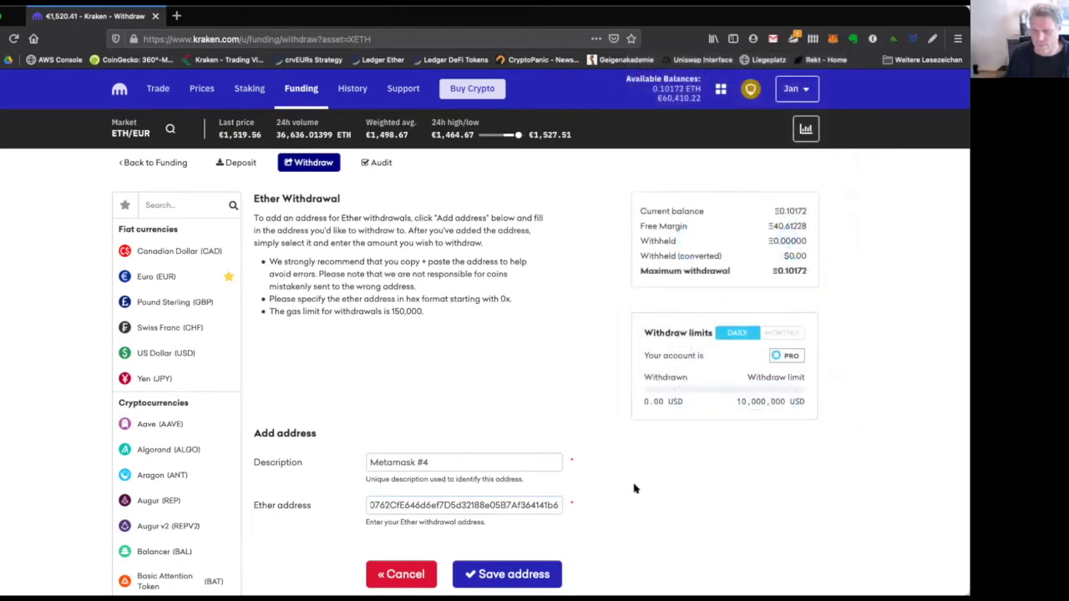
{"action": "left_click", "coordinate": [538, 576]}
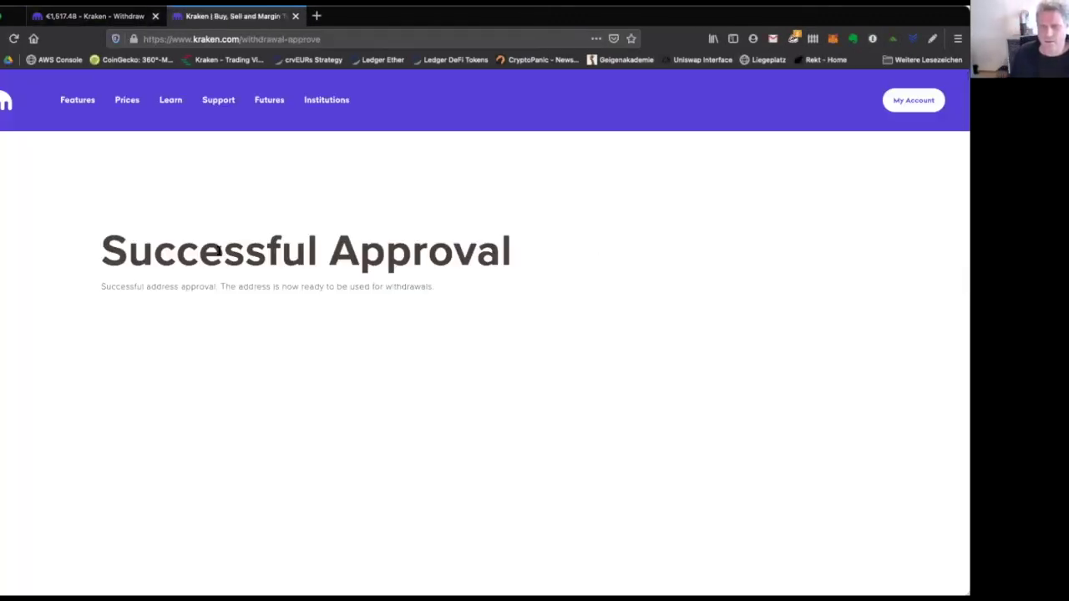
Close the Successful Approval tab, dismiss the Add address form and reload the Ether Withdrawal page.
{"action": "triple_click", "coordinate": [201, 236]}
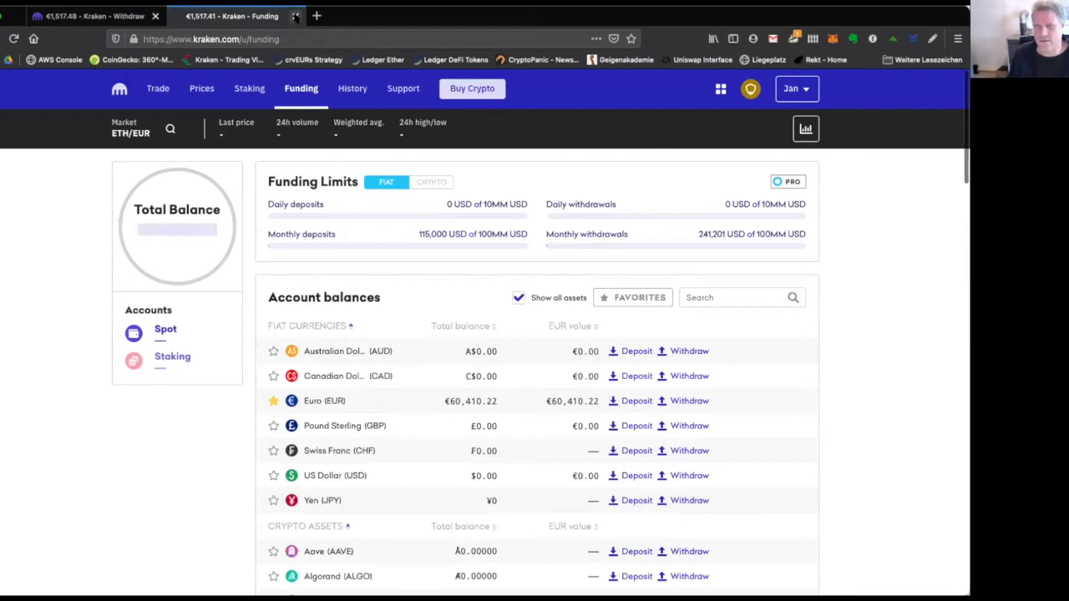
{"action": "key", "text": "super+w"}
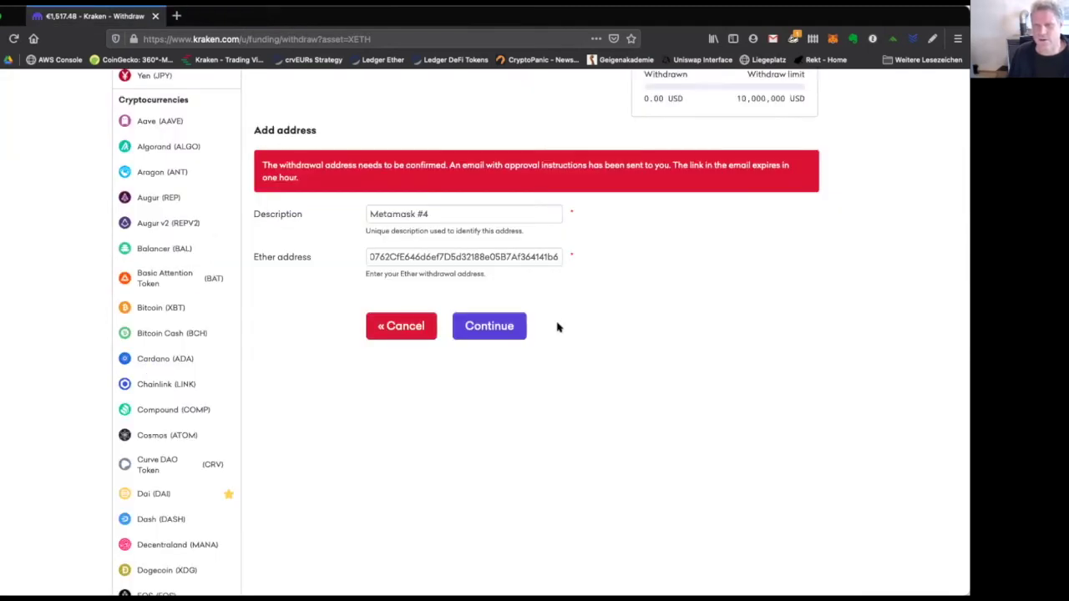
{"action": "left_click", "coordinate": [389, 330]}
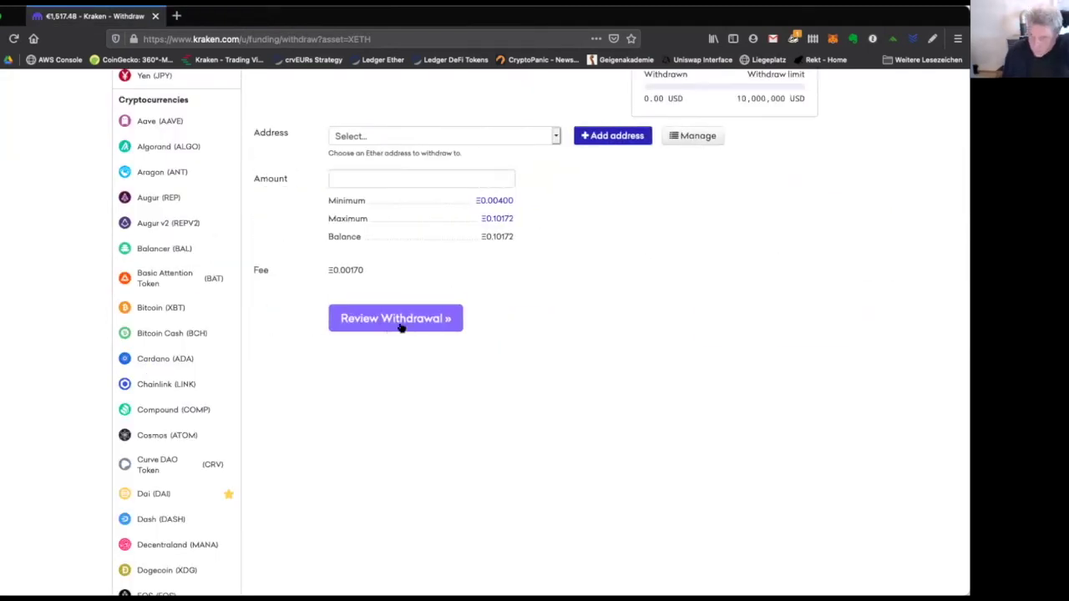
{"action": "left_click", "coordinate": [323, 163]}
Choose Metamask #4 as the ETH withdrawal address and enter the full 0.10172 ETH amount.
{"action": "scroll", "coordinate": [466, 364], "scroll_direction": "down", "scroll_amount": 2}
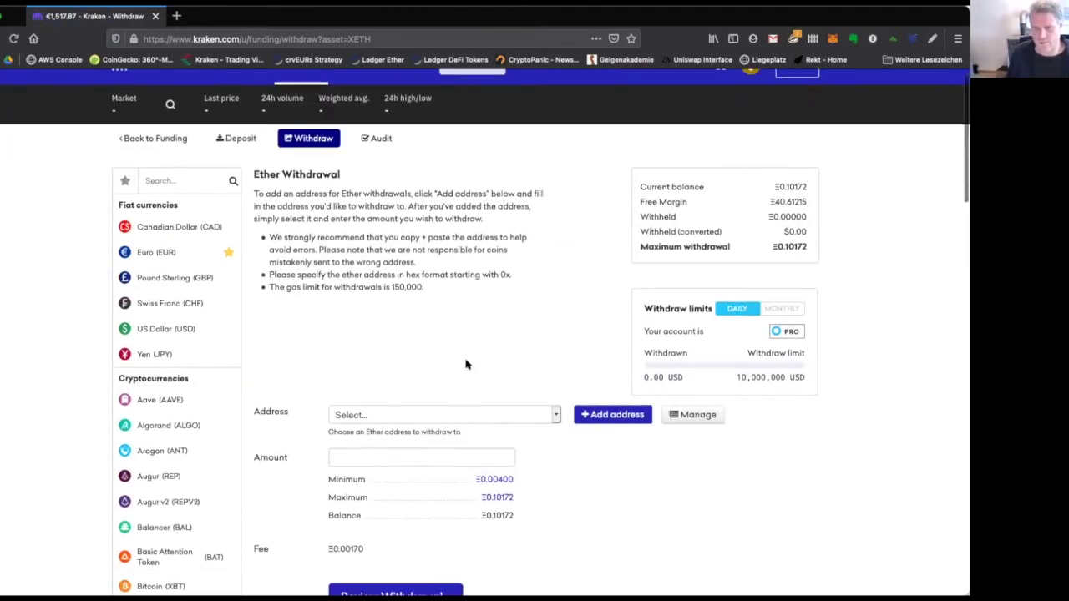
{"action": "scroll", "coordinate": [466, 364], "scroll_direction": "down", "scroll_amount": 2}
{"action": "left_click", "coordinate": [529, 309]}
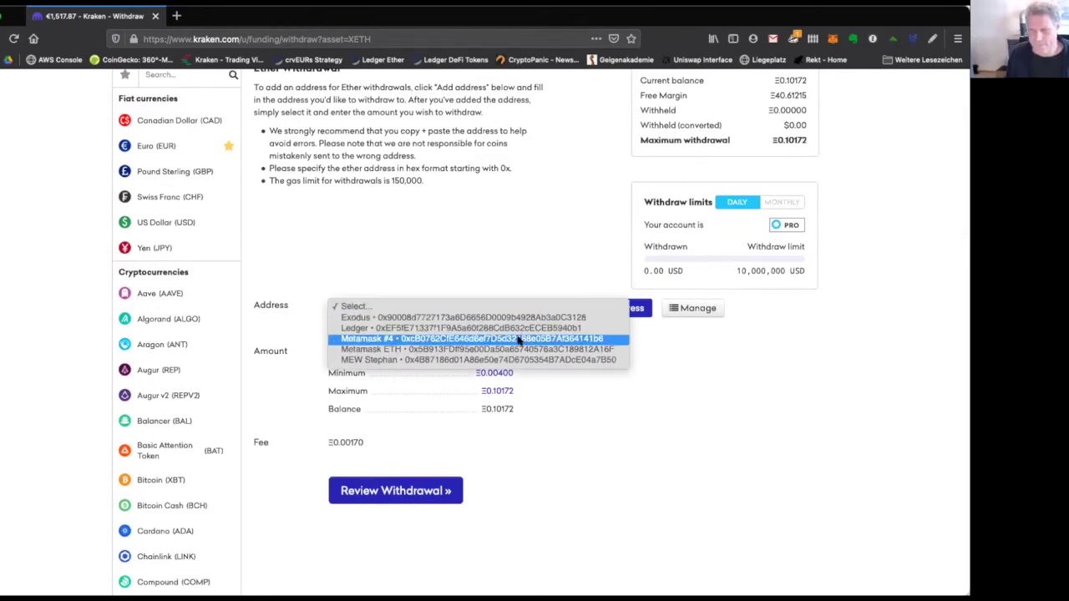
{"action": "left_click", "coordinate": [518, 340]}
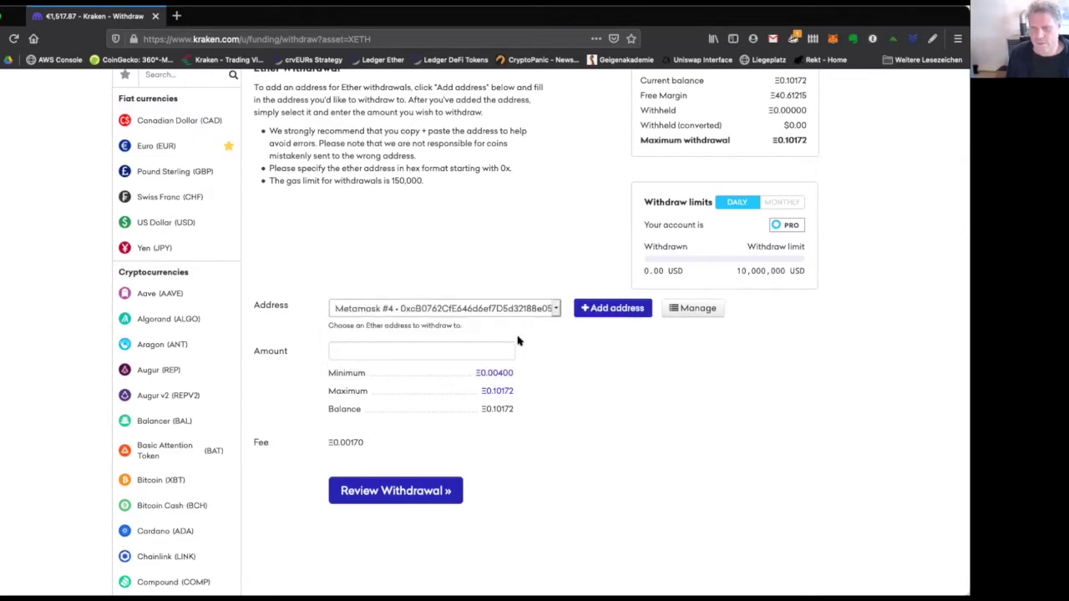
{"action": "left_click", "coordinate": [489, 348]}
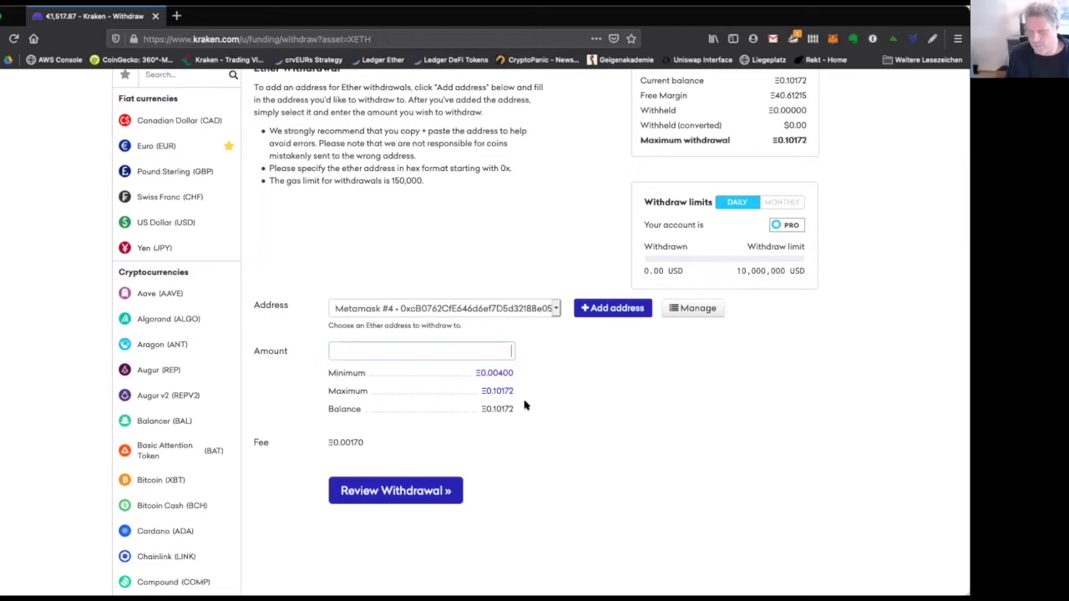
{"action": "left_click", "coordinate": [499, 392]}
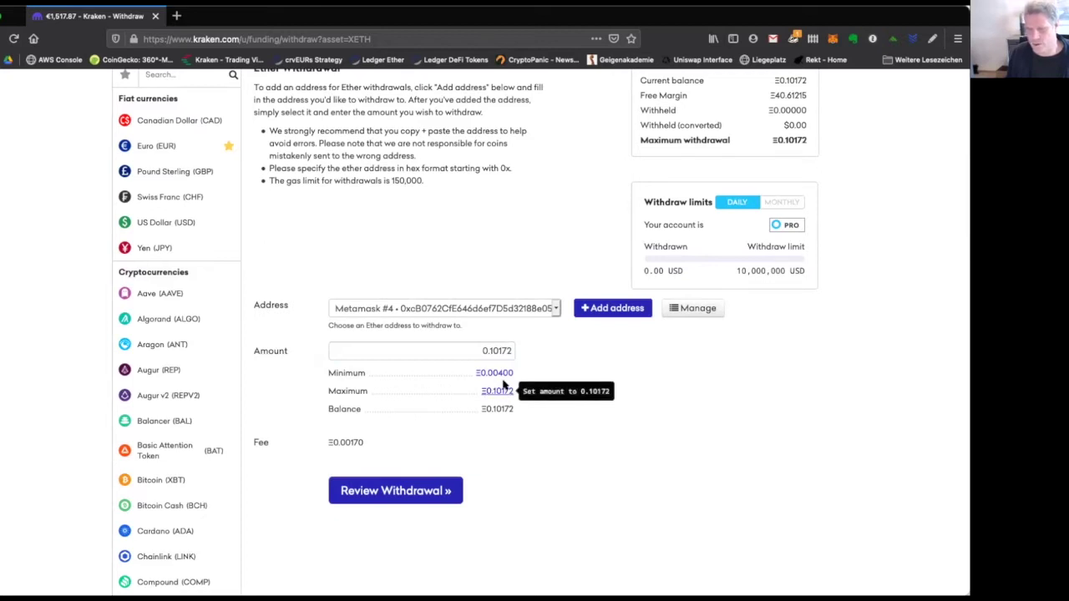
{"action": "left_click", "coordinate": [498, 373]}
{"action": "left_click_drag", "start_coordinate": [488, 350], "coordinate": [519, 350]}
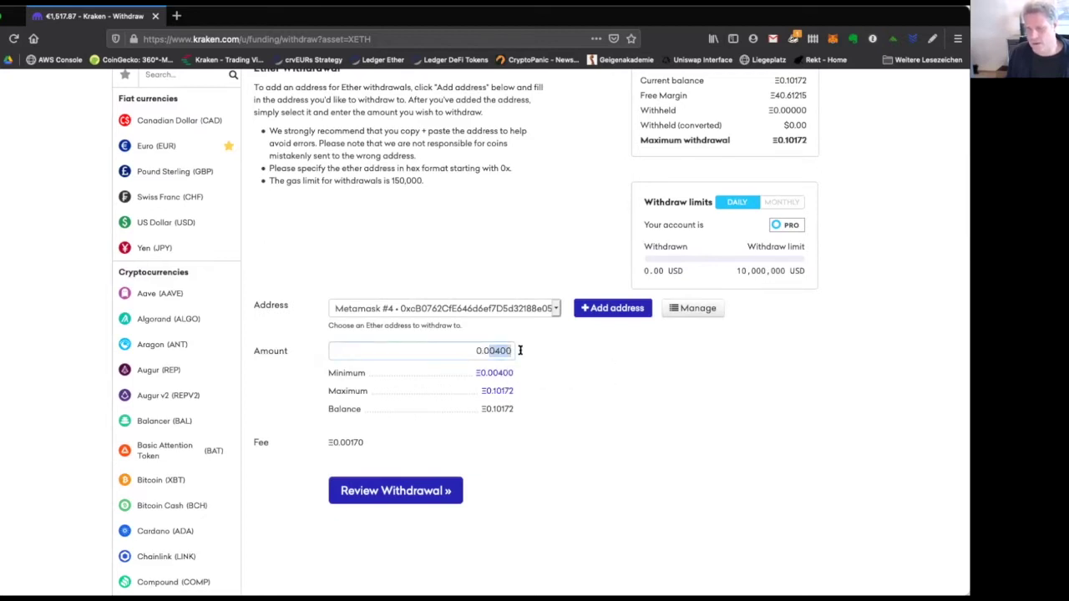
{"action": "left_click", "coordinate": [499, 392]}
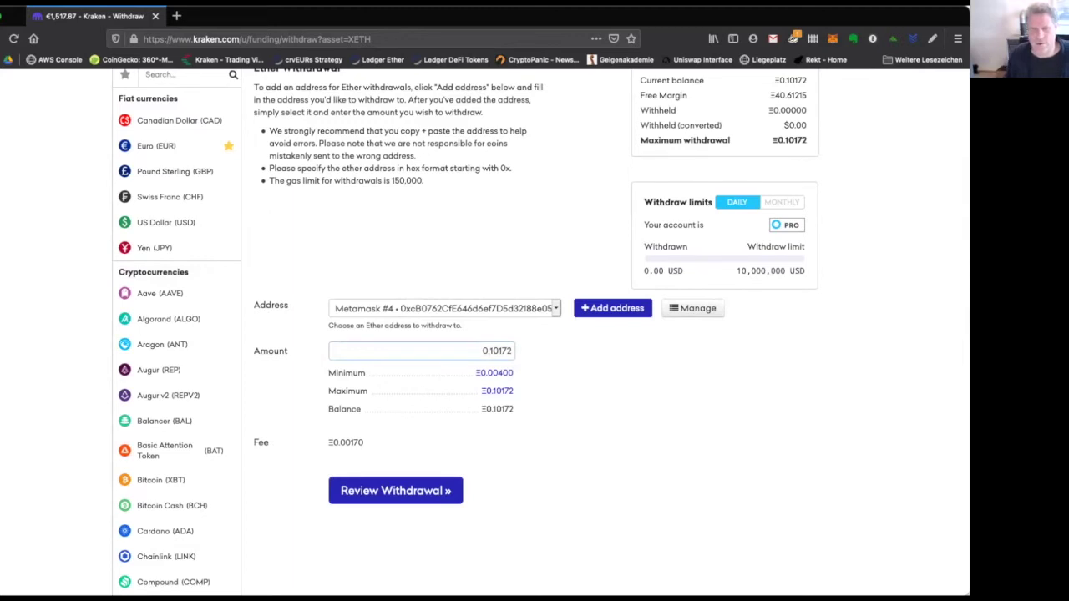
{"action": "key", "text": "BackSpace"}
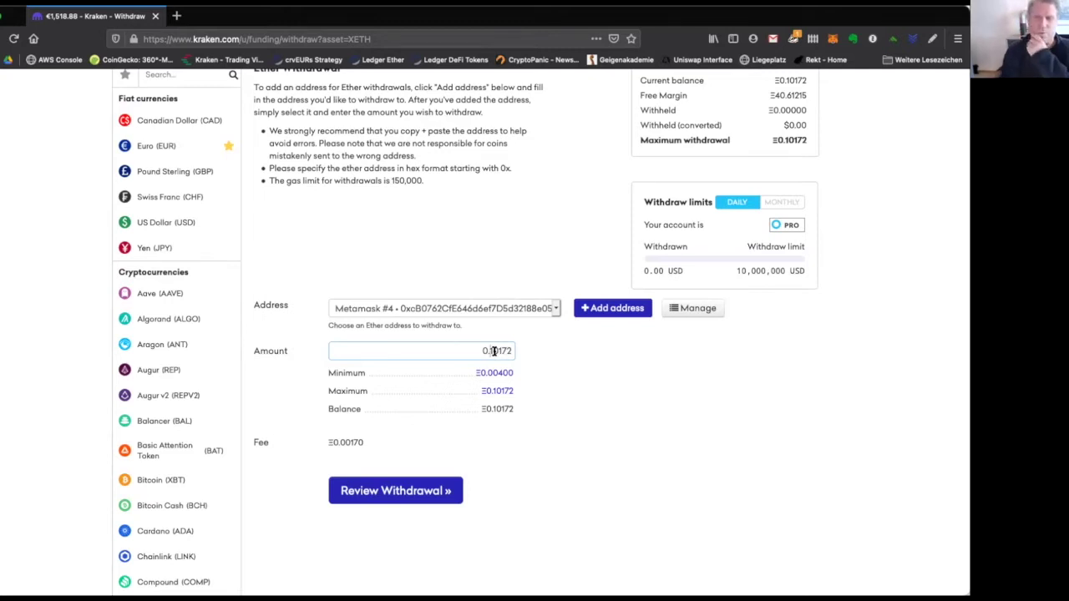
Review and confirm the 0.10172 ETH withdrawal, then return to the Funding overview.
{"action": "left_click", "coordinate": [442, 490]}
{"action": "left_click", "coordinate": [515, 445]}
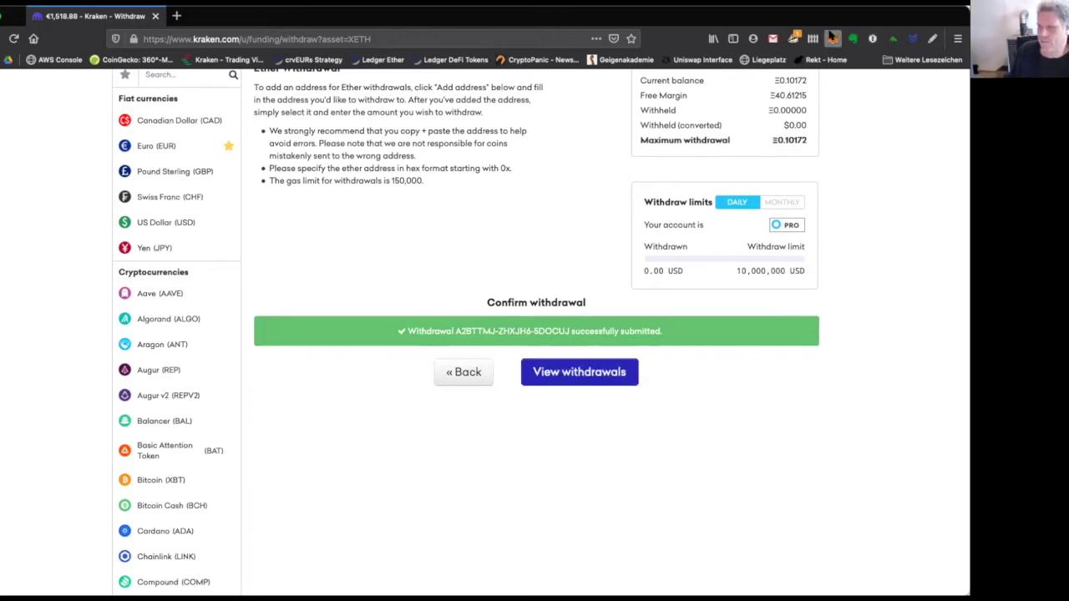
{"action": "left_click", "coordinate": [852, 35]}
{"action": "left_click", "coordinate": [445, 217]}
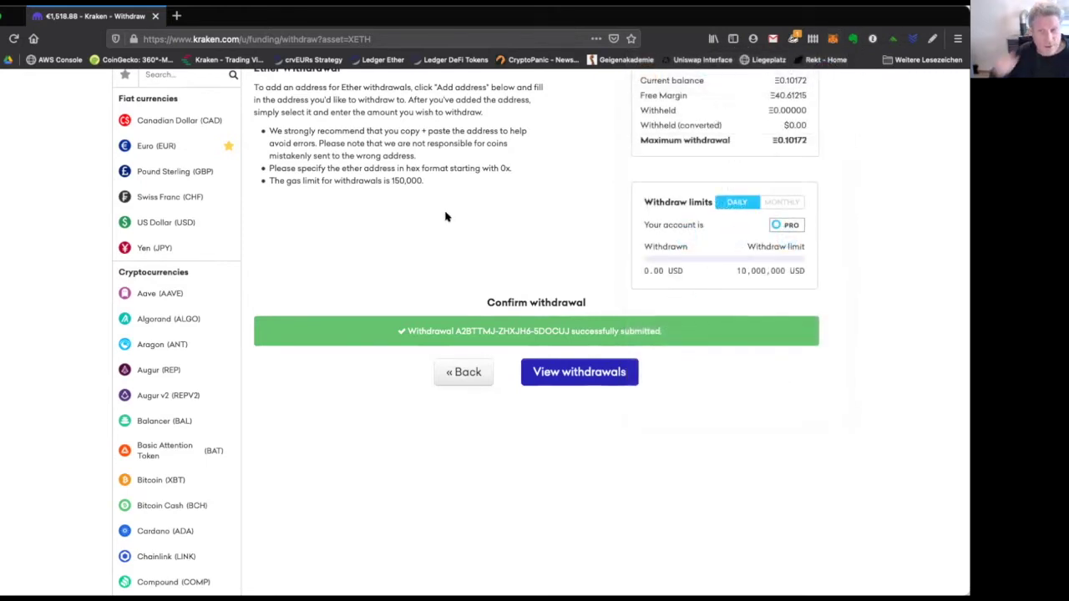
{"action": "left_click", "coordinate": [450, 379]}
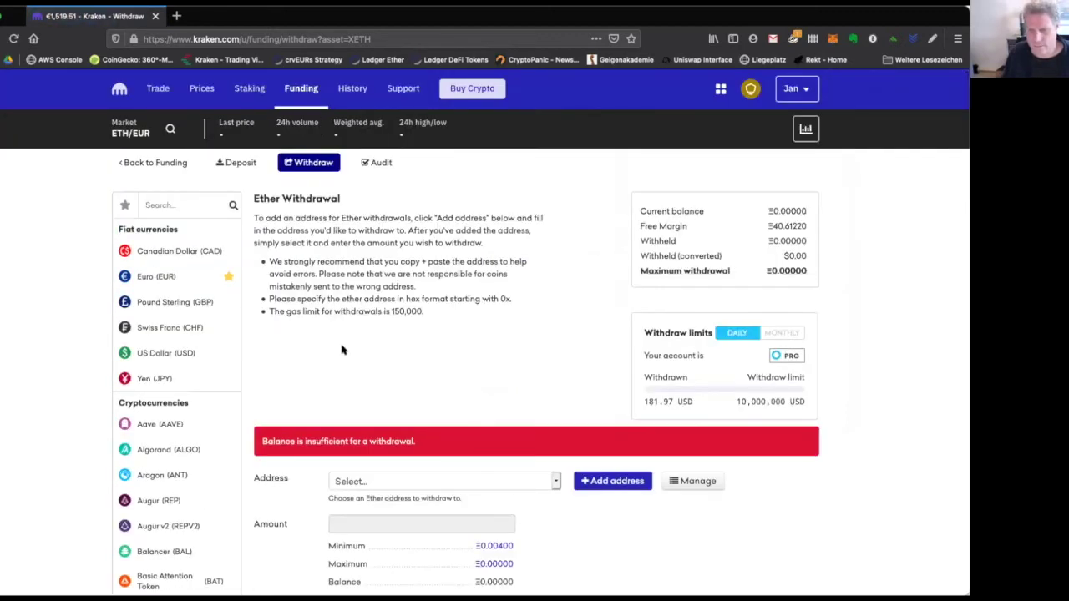
{"action": "left_click", "coordinate": [307, 85]}
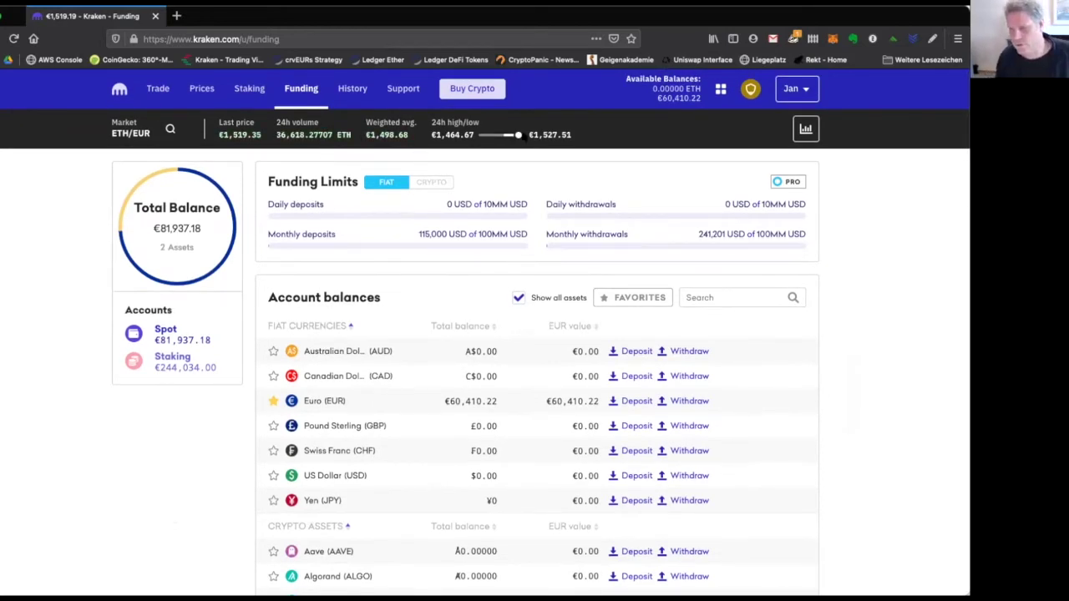
Search 'dai' in account balances and open the Dai withdrawal page.
{"action": "left_click", "coordinate": [756, 298]}
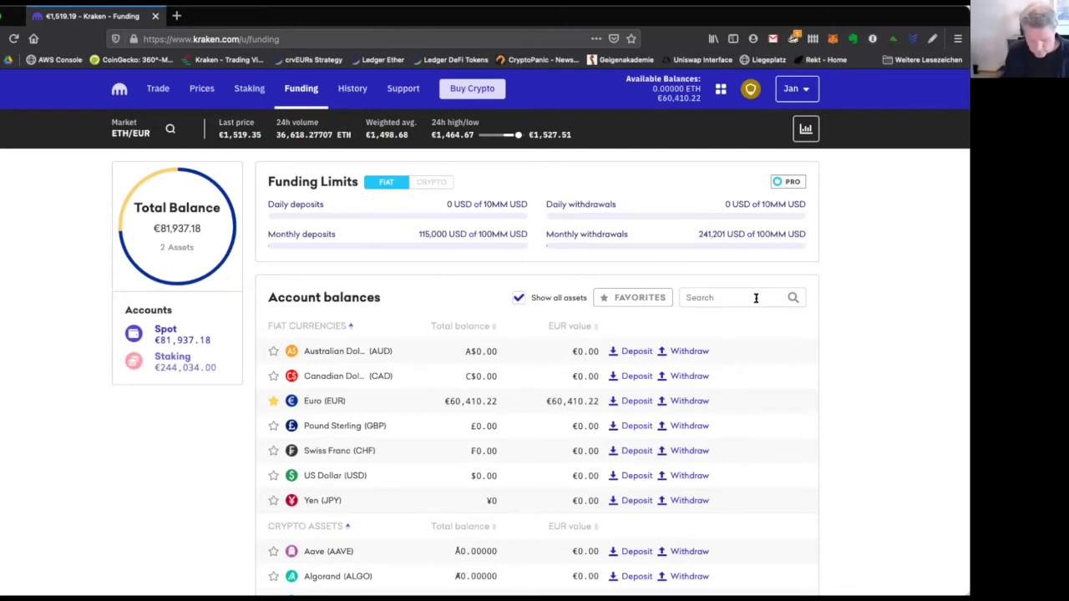
{"action": "type", "text": "dai"}
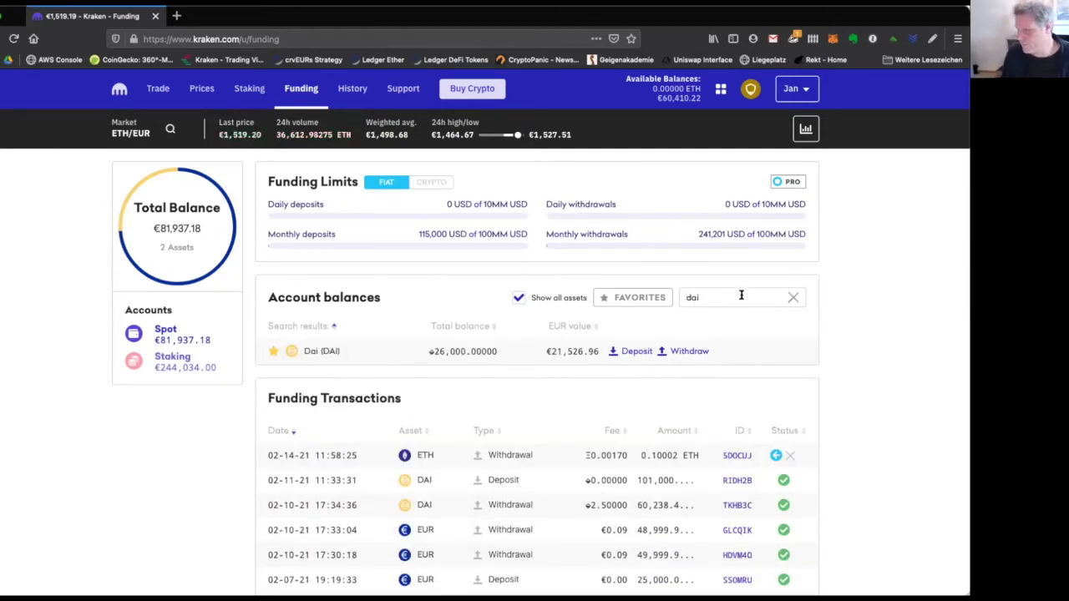
{"action": "left_click", "coordinate": [687, 352]}
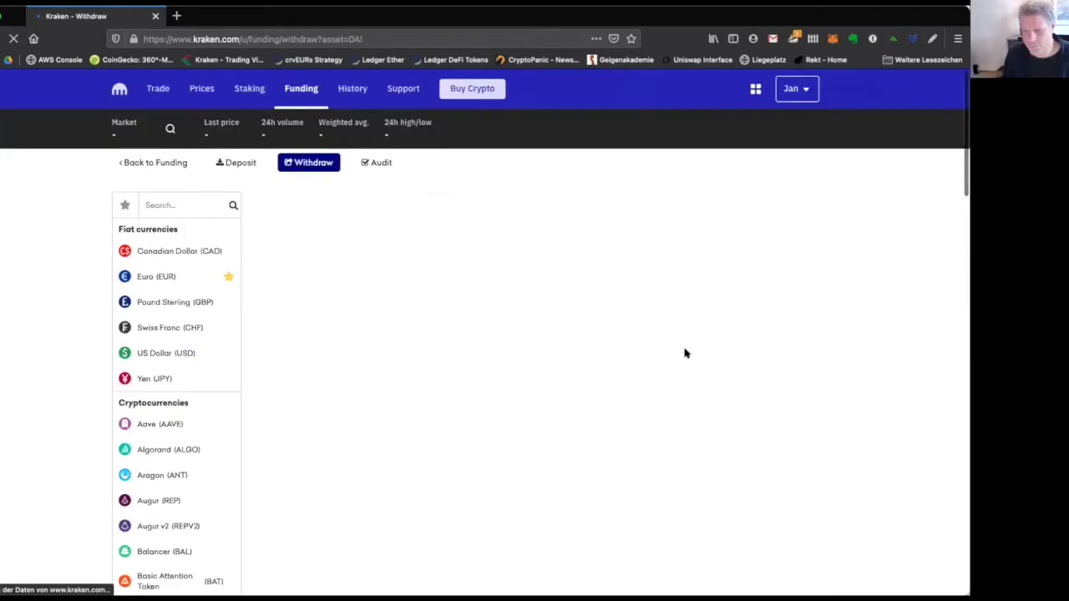
Look through the saved DAI withdrawal addresses, then start adding a new one.
{"action": "left_click", "coordinate": [541, 434]}
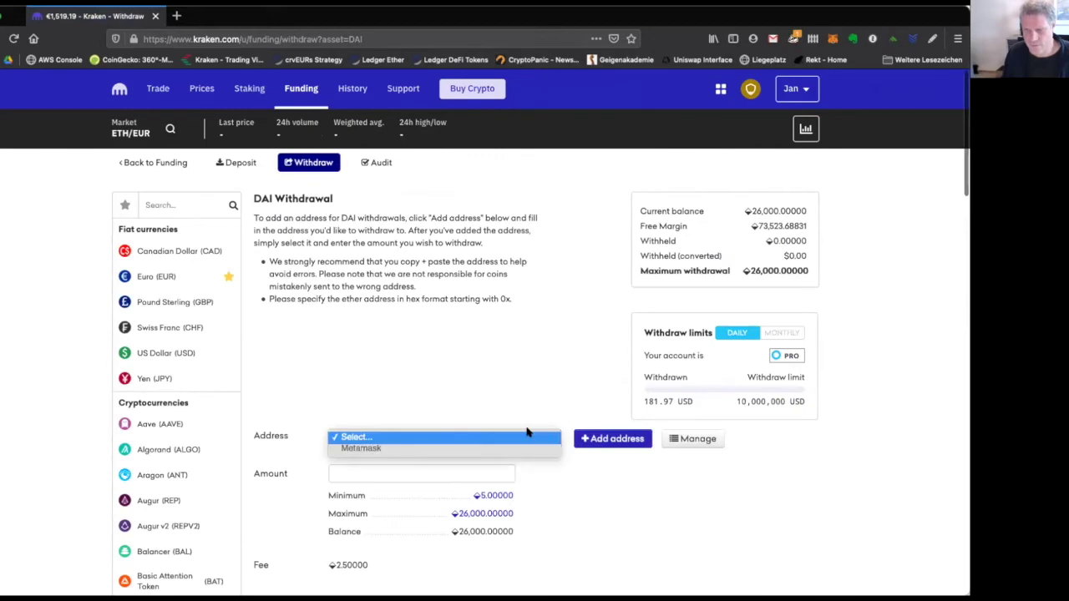
{"action": "left_click", "coordinate": [518, 435]}
{"action": "left_click", "coordinate": [514, 437]}
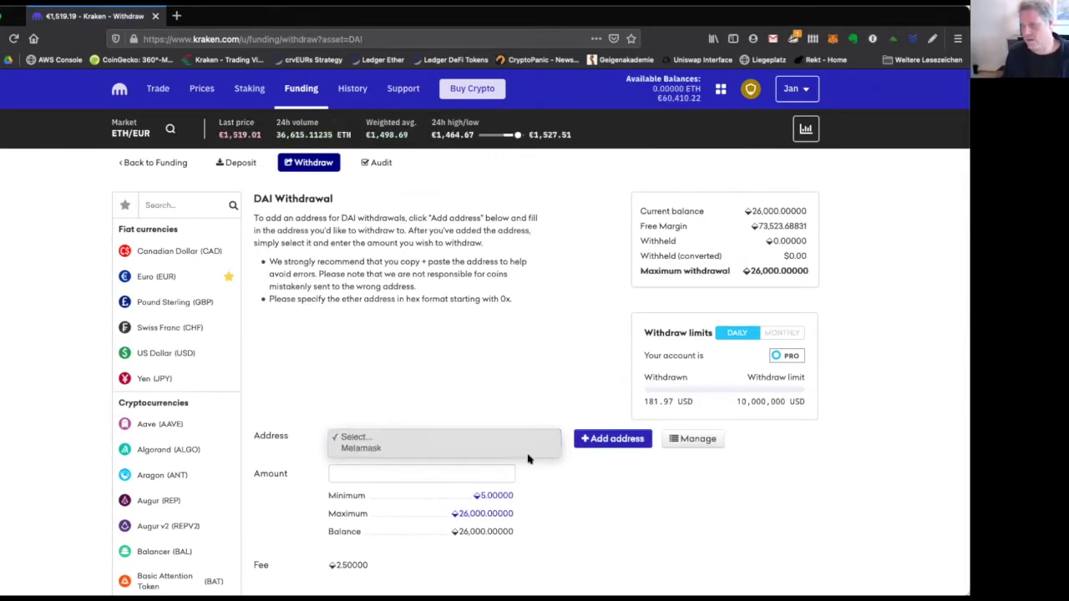
{"action": "left_click", "coordinate": [515, 448]}
{"action": "left_click", "coordinate": [626, 439]}
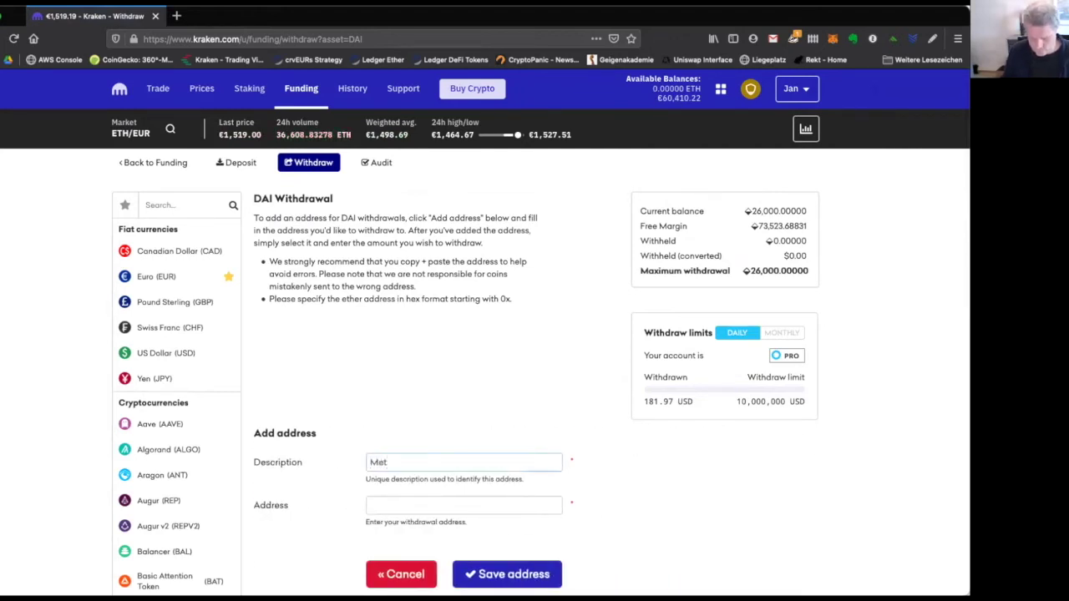
Enter 'Metamask #4 - DAI' as the new address description.
{"action": "type", "text": "Metamask #4"}
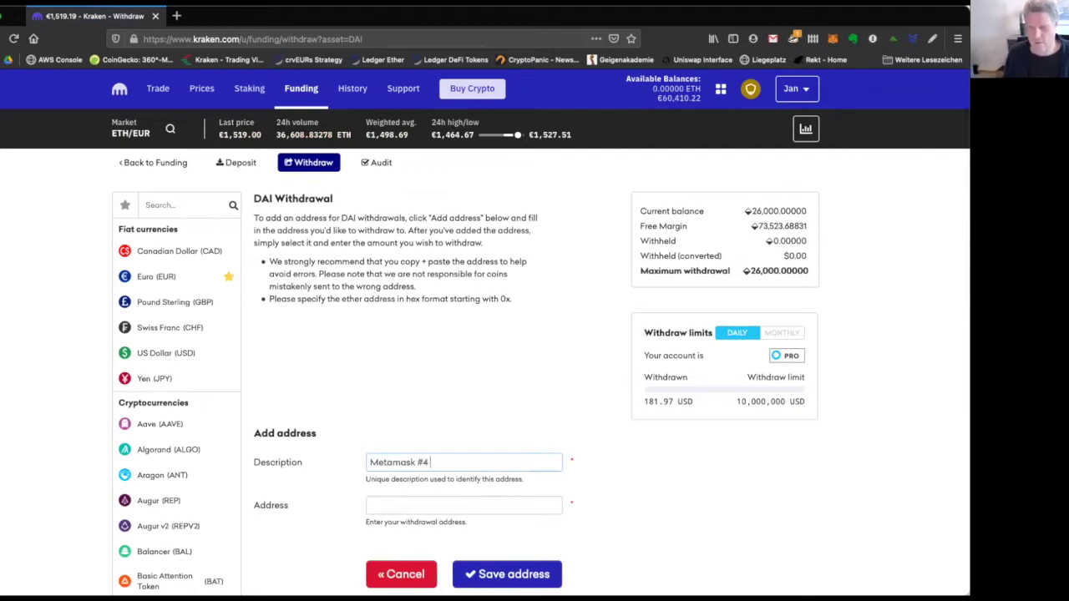
{"action": "type", "text": " - DAI"}
{"action": "left_click", "coordinate": [517, 503]}
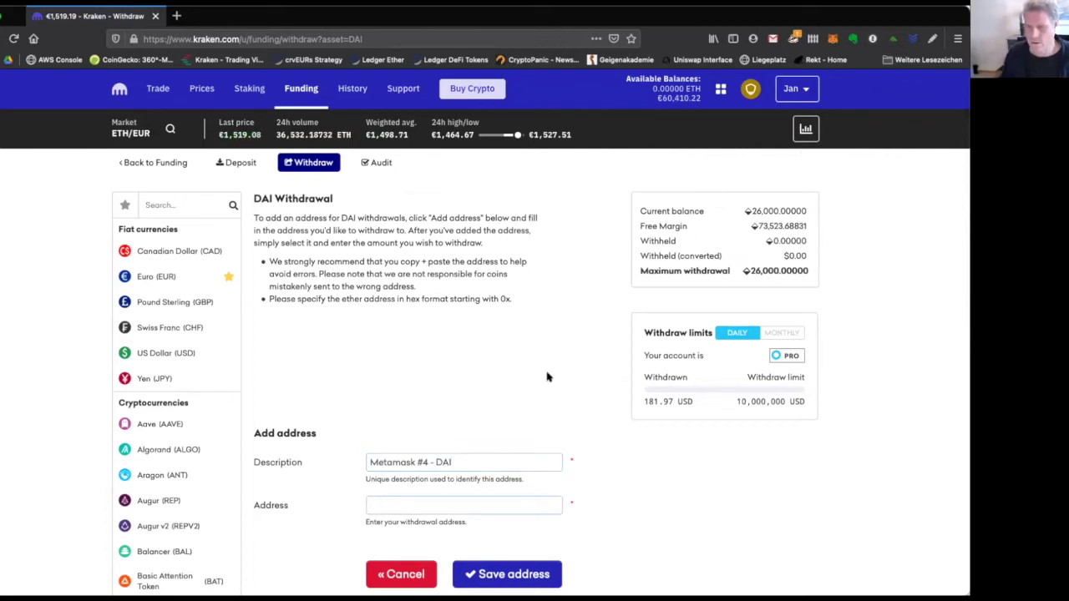
{"action": "double_click", "coordinate": [478, 461]}
{"action": "triple_click", "coordinate": [478, 462]}
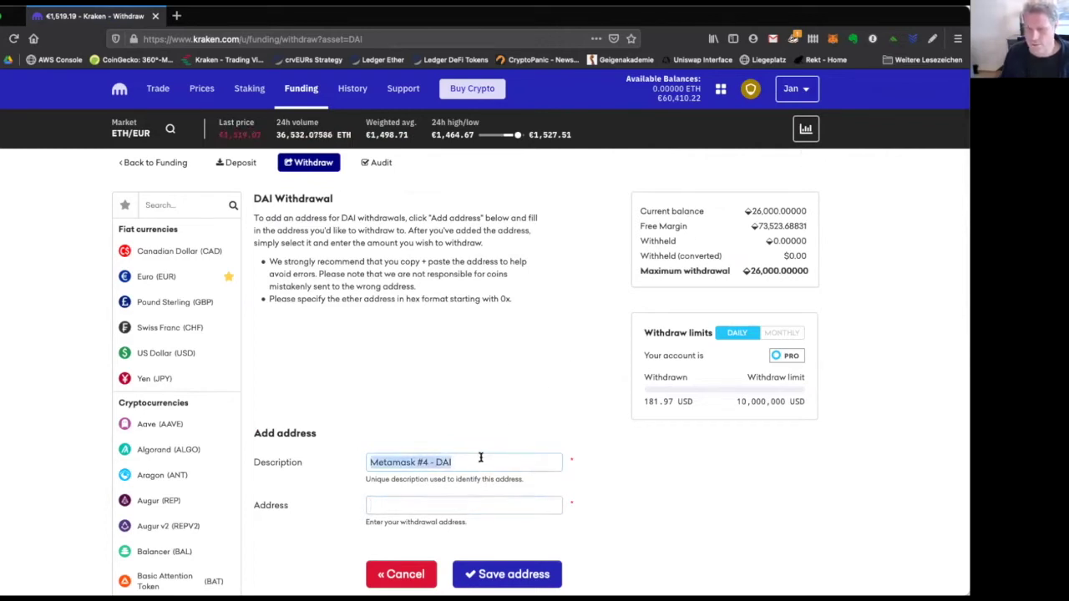
{"action": "left_click", "coordinate": [502, 505]}
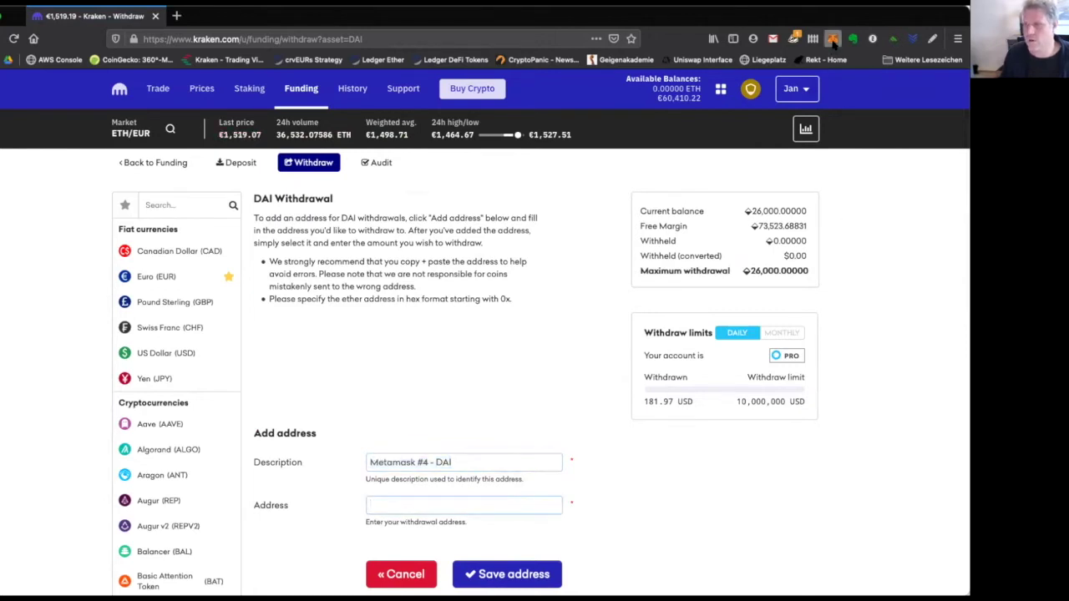
Copy the MetaMask Account 4 address and paste it into the Address field.
{"action": "left_click", "coordinate": [832, 38]}
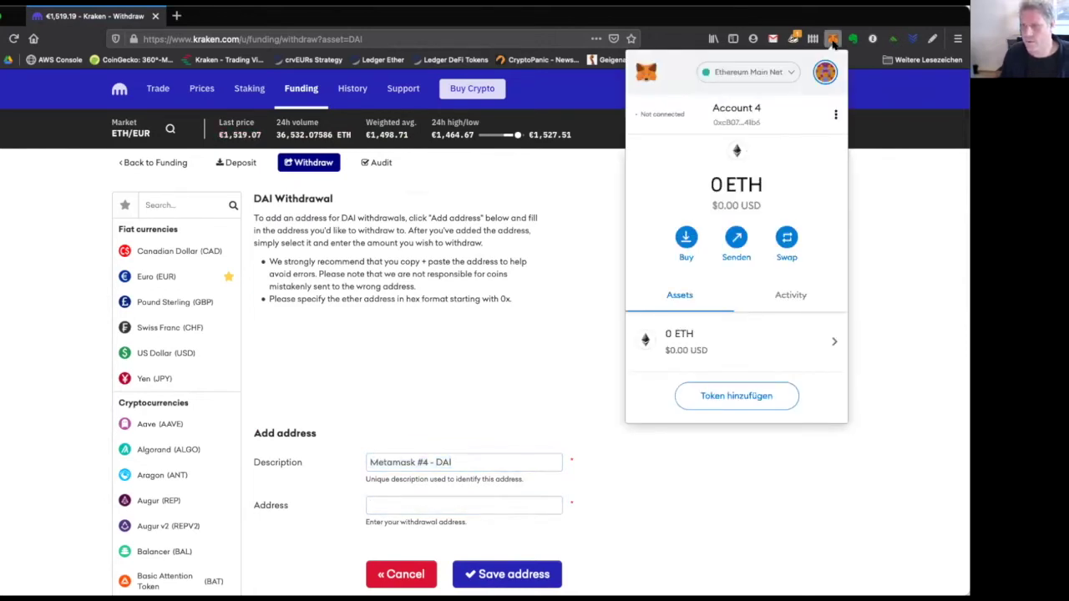
{"action": "left_click", "coordinate": [723, 119]}
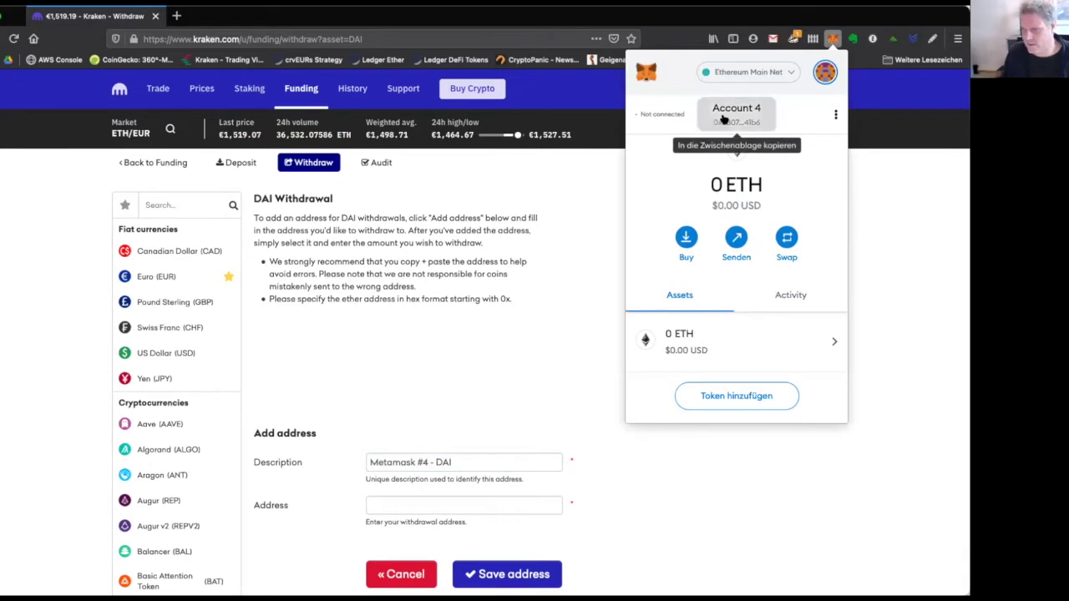
{"action": "left_click", "coordinate": [428, 494]}
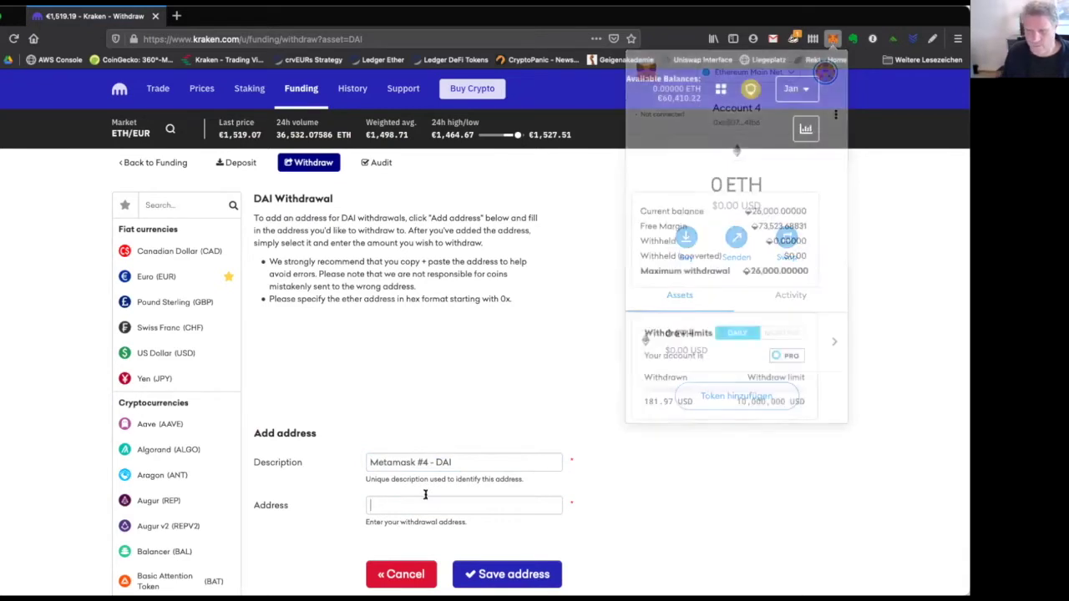
{"action": "key", "text": "ctrl+v"}
{"action": "key", "text": "Home"}
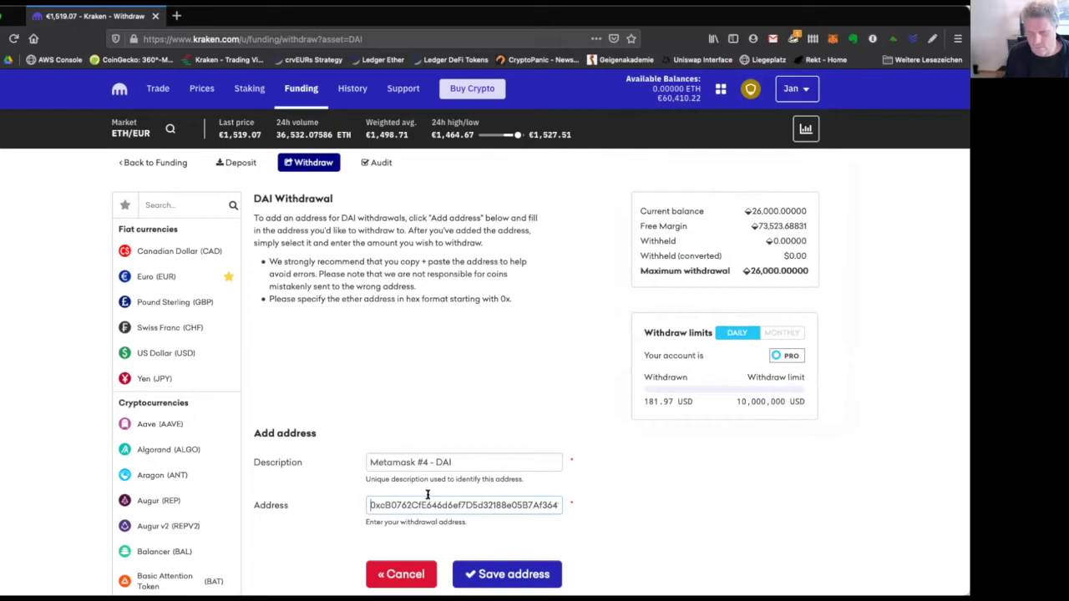
{"action": "left_click_drag", "start_coordinate": [379, 505], "coordinate": [391, 505]}
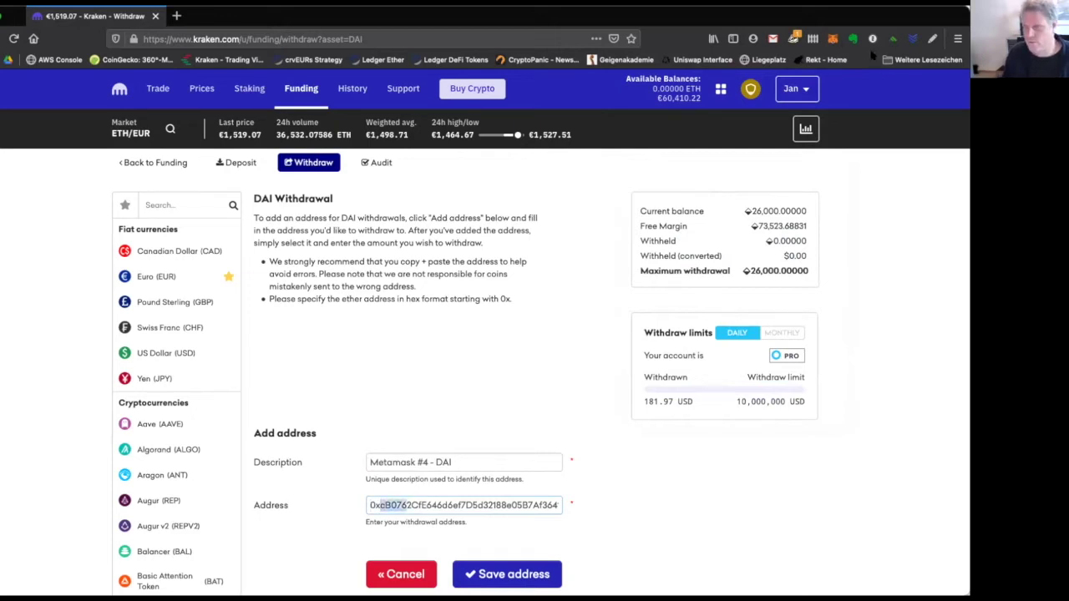
Verify the pasted address against MetaMask Account 4 and save the new address.
{"action": "left_click", "coordinate": [833, 39]}
{"action": "left_click", "coordinate": [775, 133]}
{"action": "left_click", "coordinate": [461, 508]}
{"action": "key", "text": "End"}
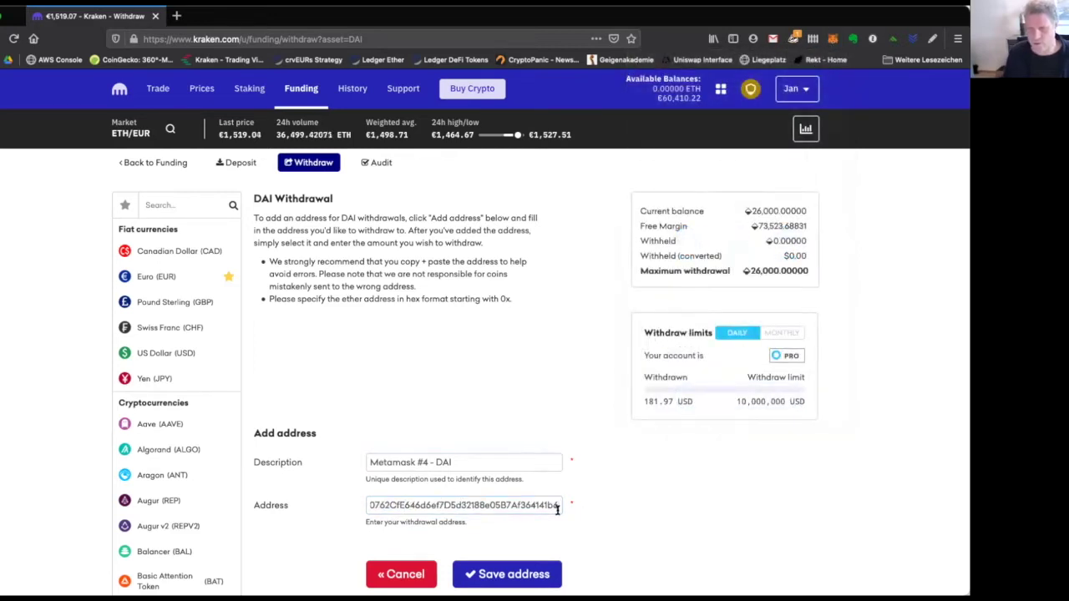
{"action": "left_click", "coordinate": [529, 567]}
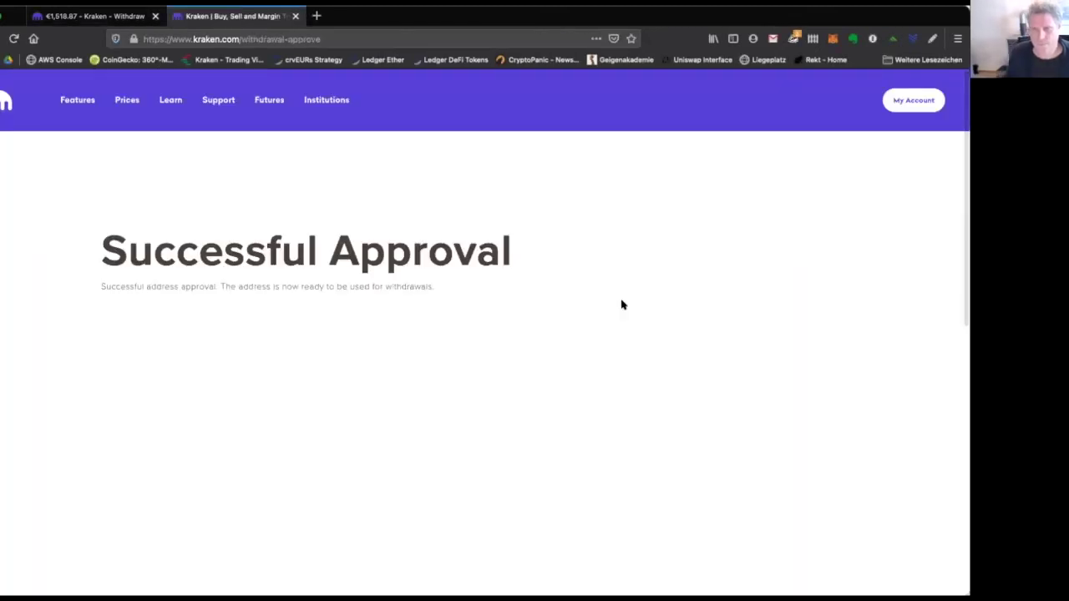
Close the Successful Approval tab to get back to the DAI Withdrawal page.
{"action": "triple_click", "coordinate": [216, 241]}
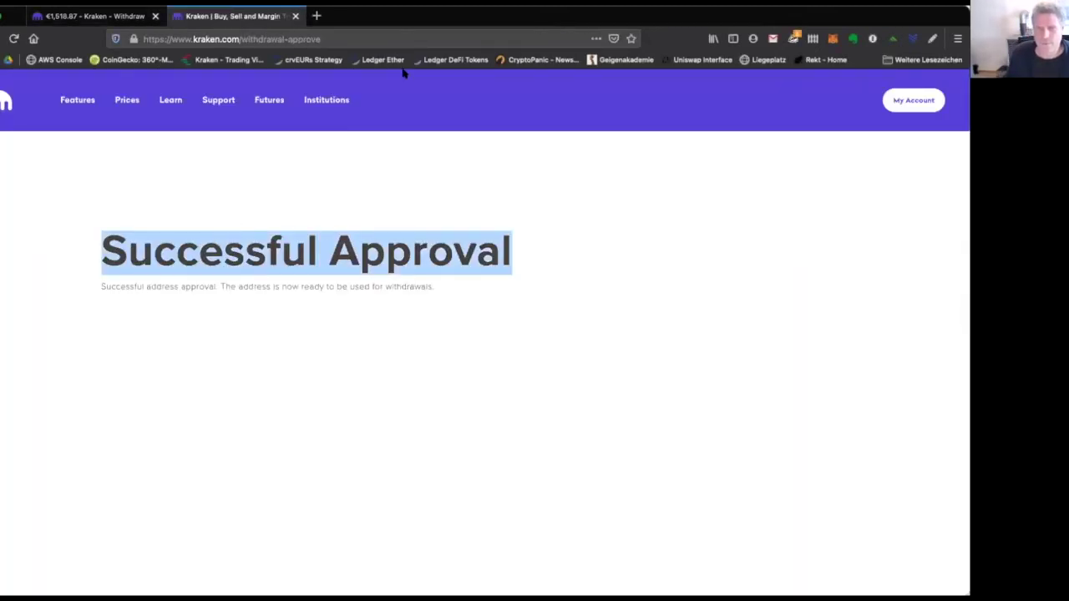
{"action": "left_click", "coordinate": [295, 16]}
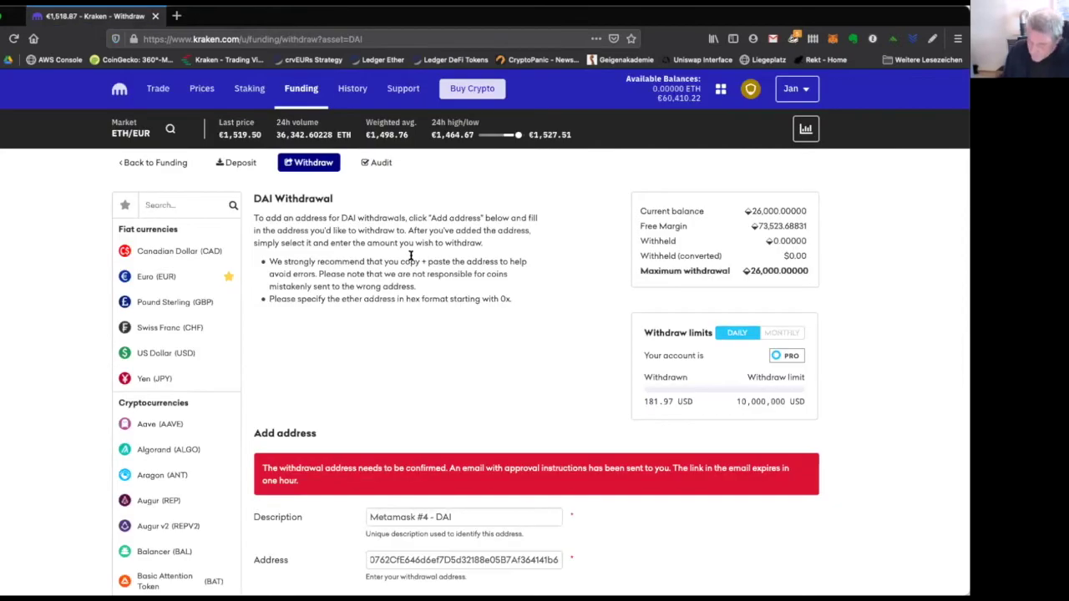
Cancel the add-address form and go back to the Funding overview.
{"action": "scroll", "coordinate": [410, 260], "scroll_direction": "down", "scroll_amount": 4}
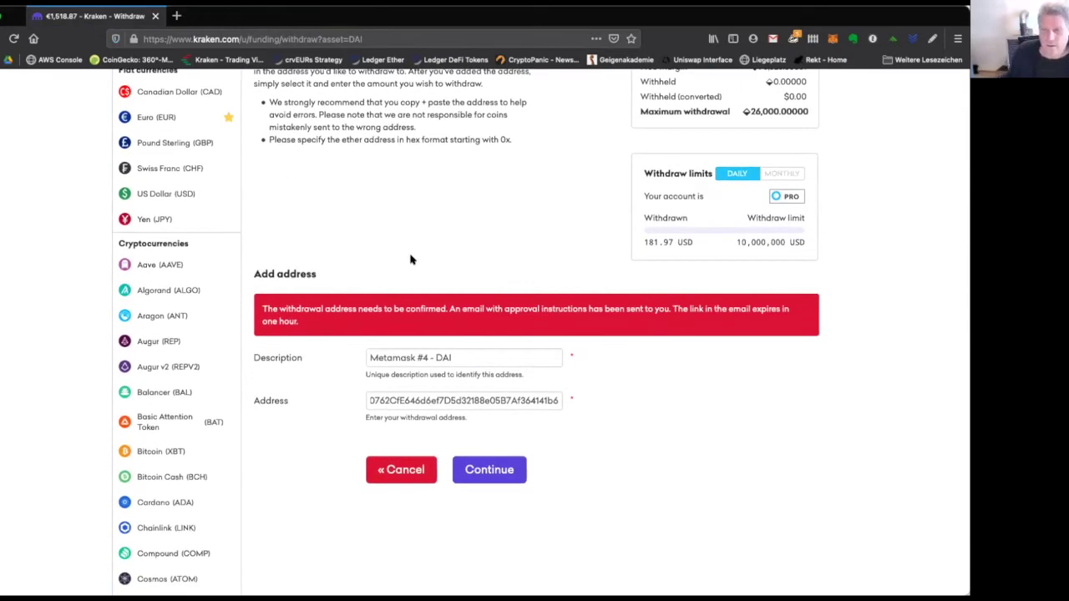
{"action": "left_click", "coordinate": [403, 470]}
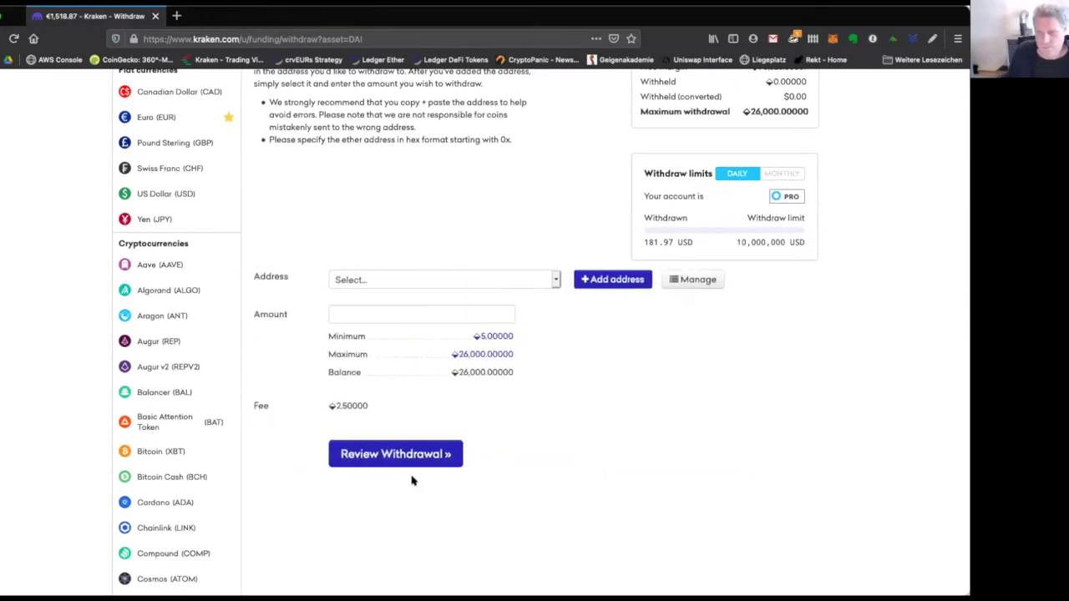
{"action": "scroll", "coordinate": [446, 479], "scroll_direction": "up", "scroll_amount": 2}
{"action": "left_click", "coordinate": [555, 413]}
{"action": "left_click", "coordinate": [552, 413]}
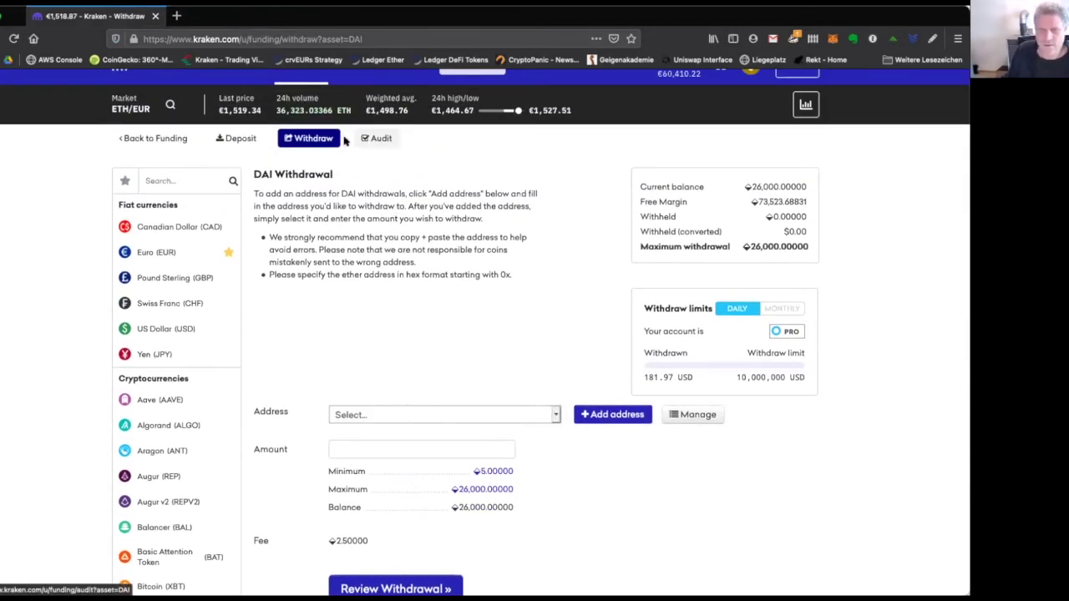
{"action": "scroll", "coordinate": [502, 364], "scroll_direction": "up", "scroll_amount": 1}
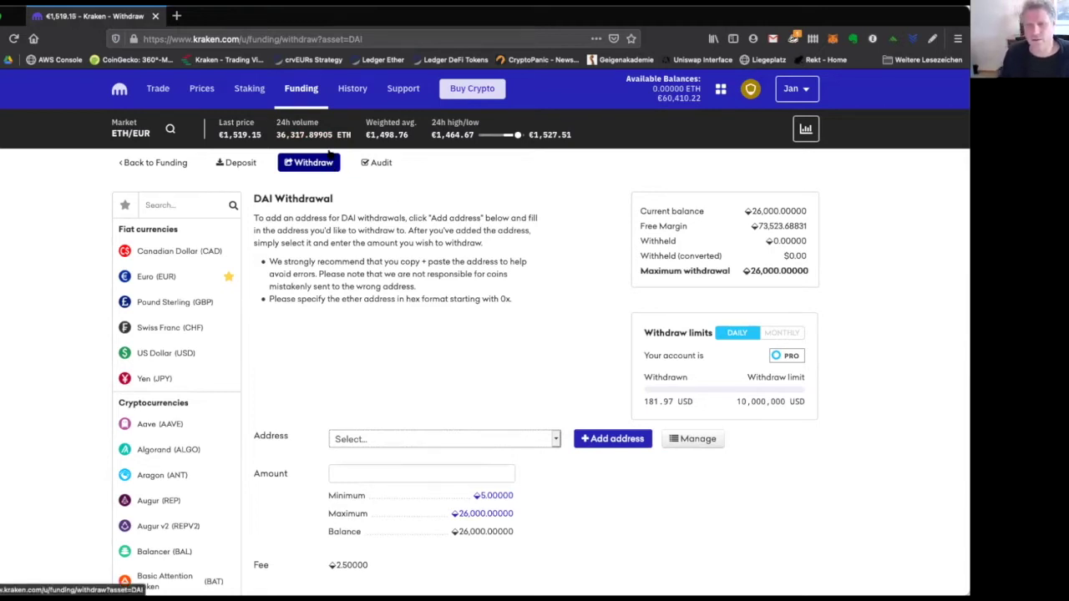
{"action": "left_click", "coordinate": [315, 87]}
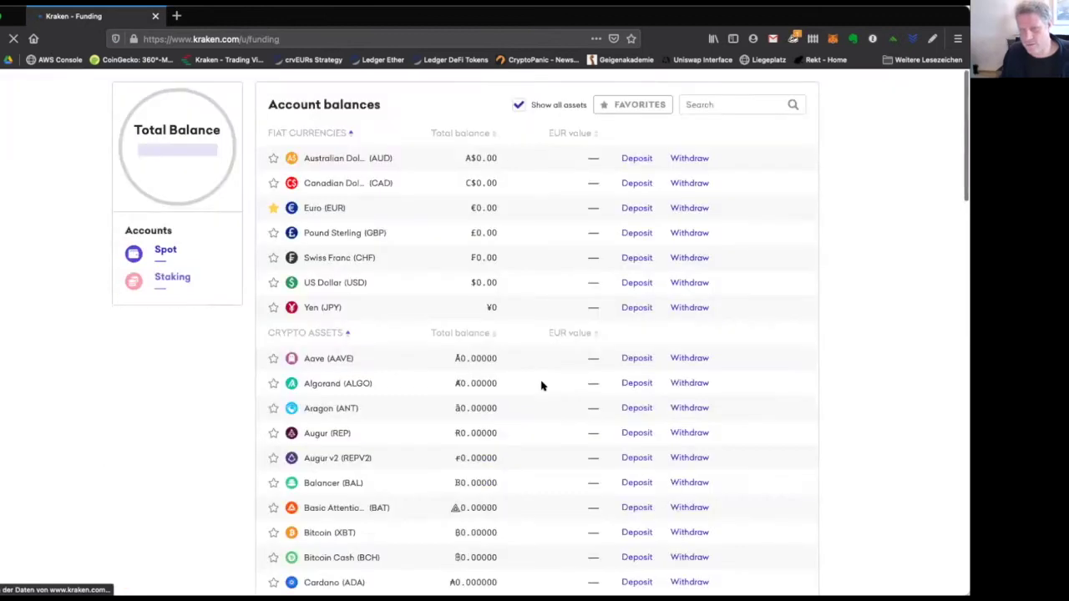
Start a Dai withdrawal to the saved Metamask #4 - DAI address.
{"action": "scroll", "coordinate": [432, 376], "scroll_direction": "down", "scroll_amount": 3}
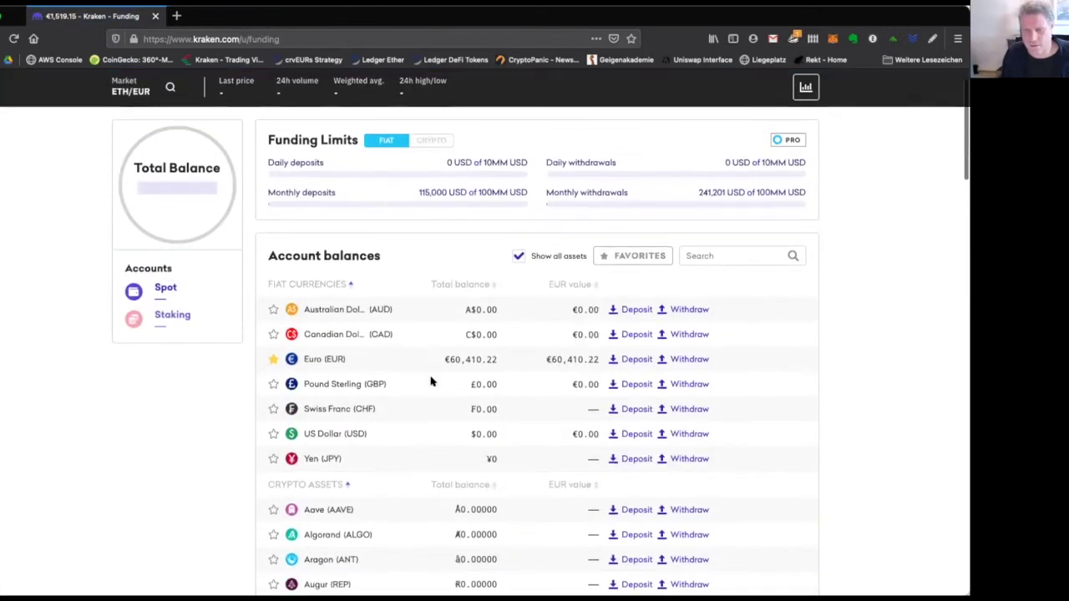
{"action": "scroll", "coordinate": [477, 239], "scroll_direction": "up", "scroll_amount": 3}
{"action": "type", "text": "dai"}
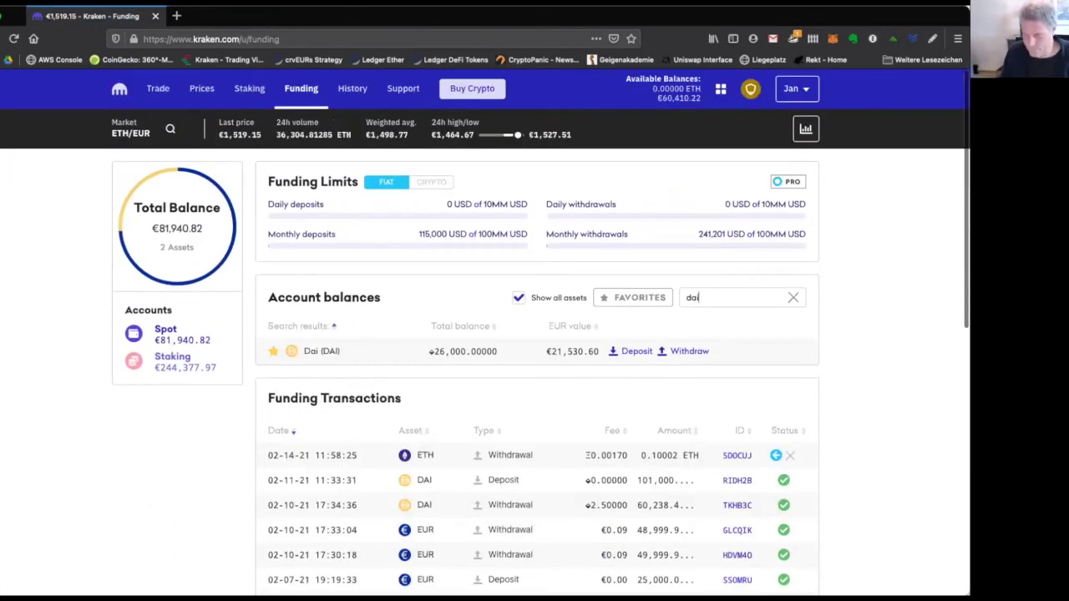
{"action": "left_click", "coordinate": [695, 352]}
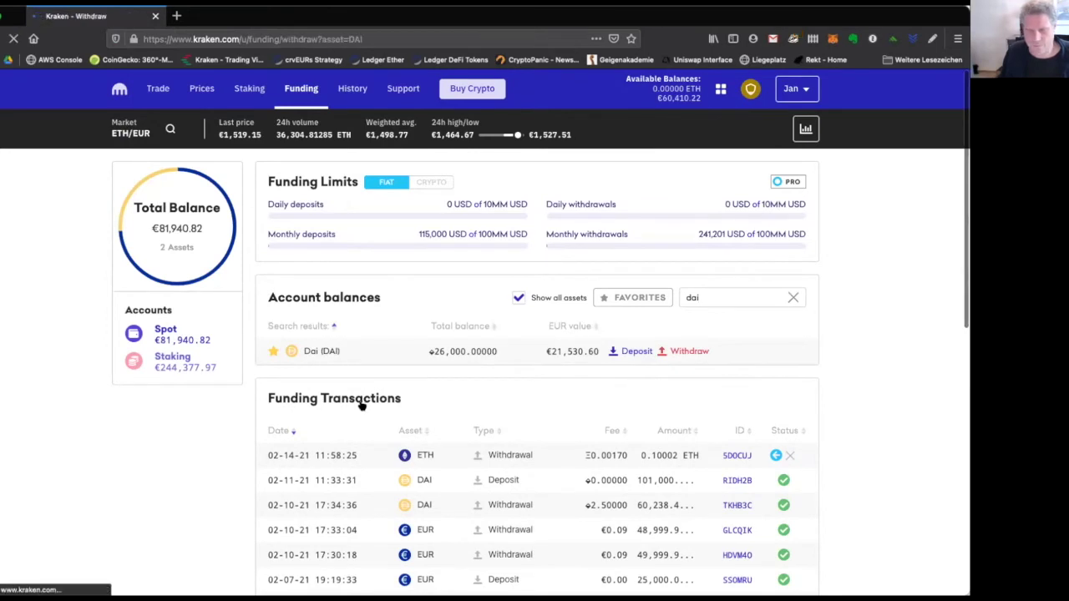
{"action": "scroll", "coordinate": [362, 405], "scroll_direction": "down", "scroll_amount": 3}
{"action": "left_click", "coordinate": [396, 330]}
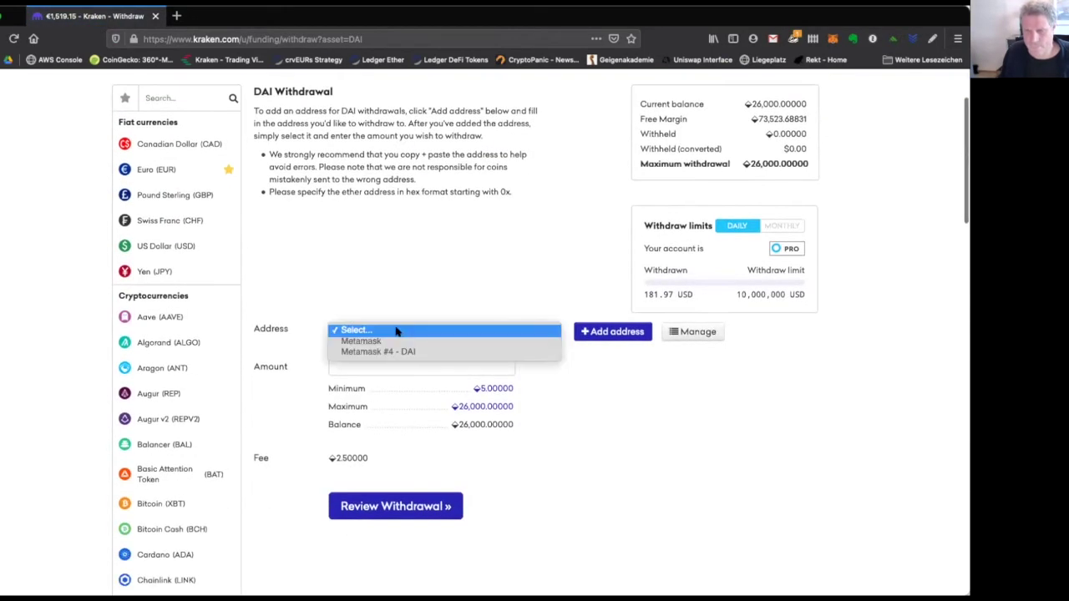
{"action": "left_click", "coordinate": [395, 353]}
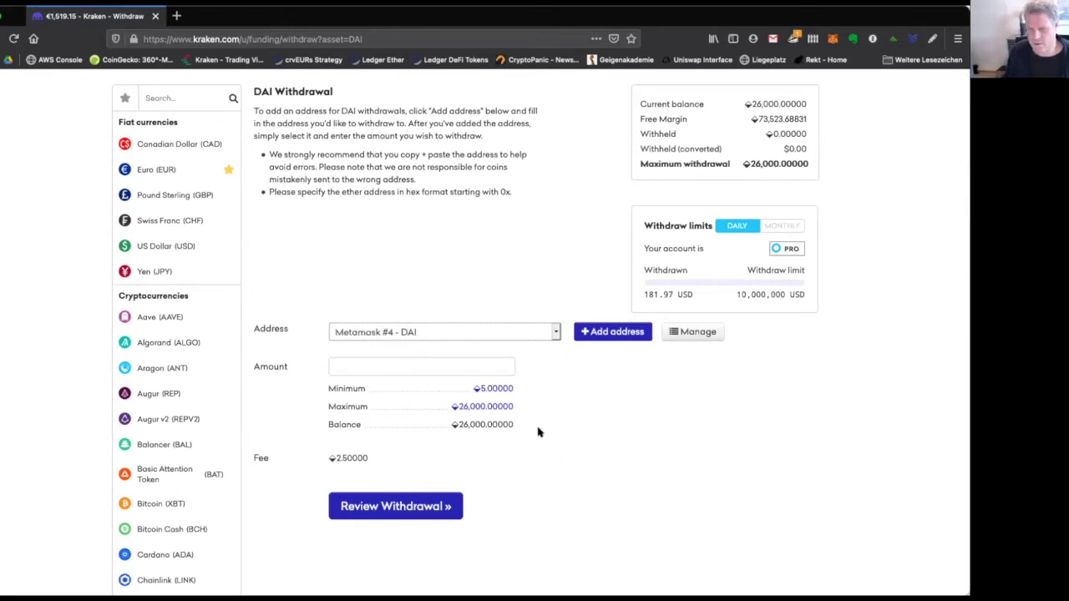
Set the amount to 25,000 DAI, then review and confirm the withdrawal.
{"action": "left_click", "coordinate": [492, 406]}
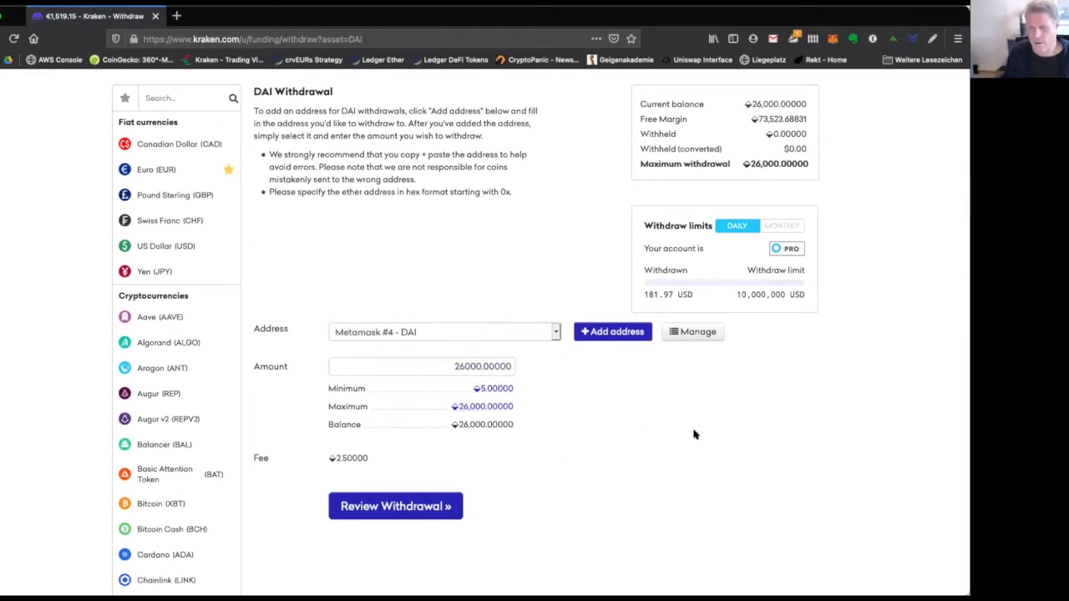
{"action": "left_click_drag", "start_coordinate": [461, 366], "coordinate": [539, 367]}
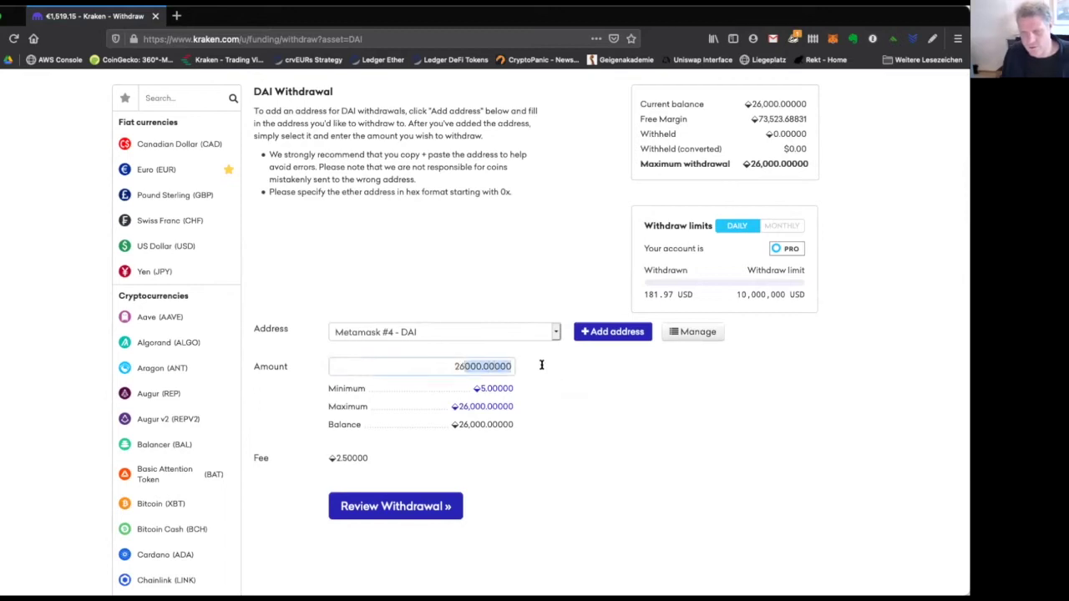
{"action": "key", "text": "Left"}
{"action": "key", "text": "BackSpace"}
{"action": "type", "text": "5"}
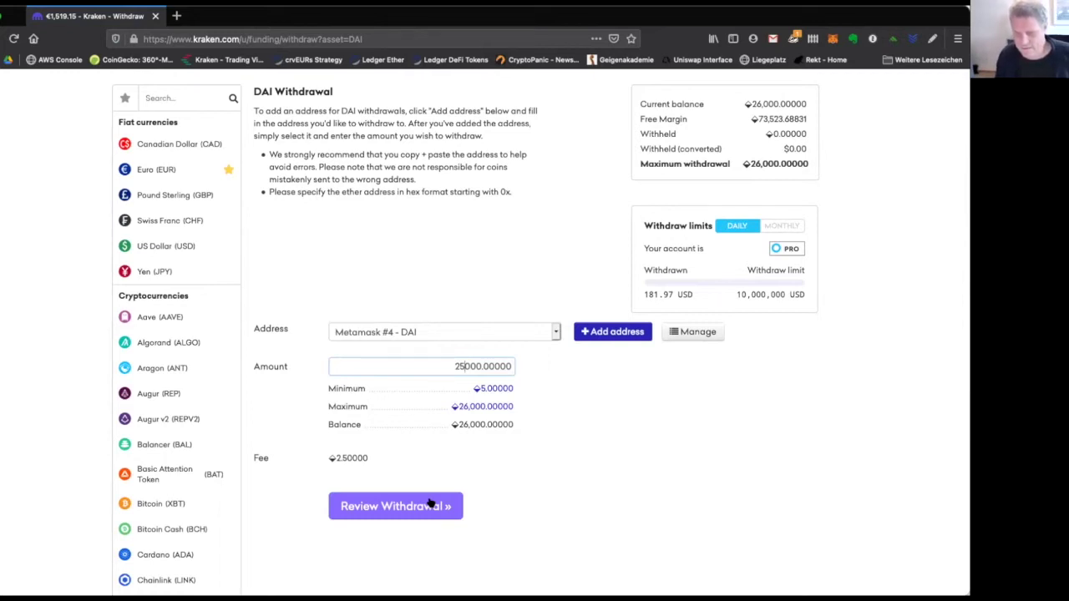
{"action": "left_click", "coordinate": [429, 504]}
{"action": "left_click", "coordinate": [506, 462]}
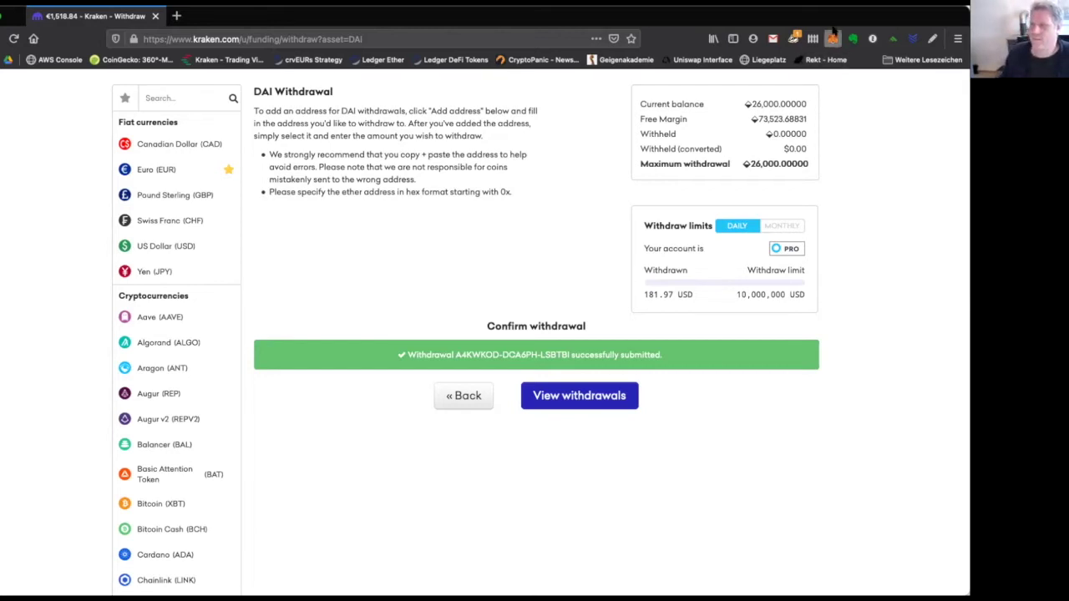
Copy the MetaMask Account 4 address, check the network list, and close the wallet.
{"action": "left_click", "coordinate": [832, 38]}
{"action": "left_click", "coordinate": [738, 119]}
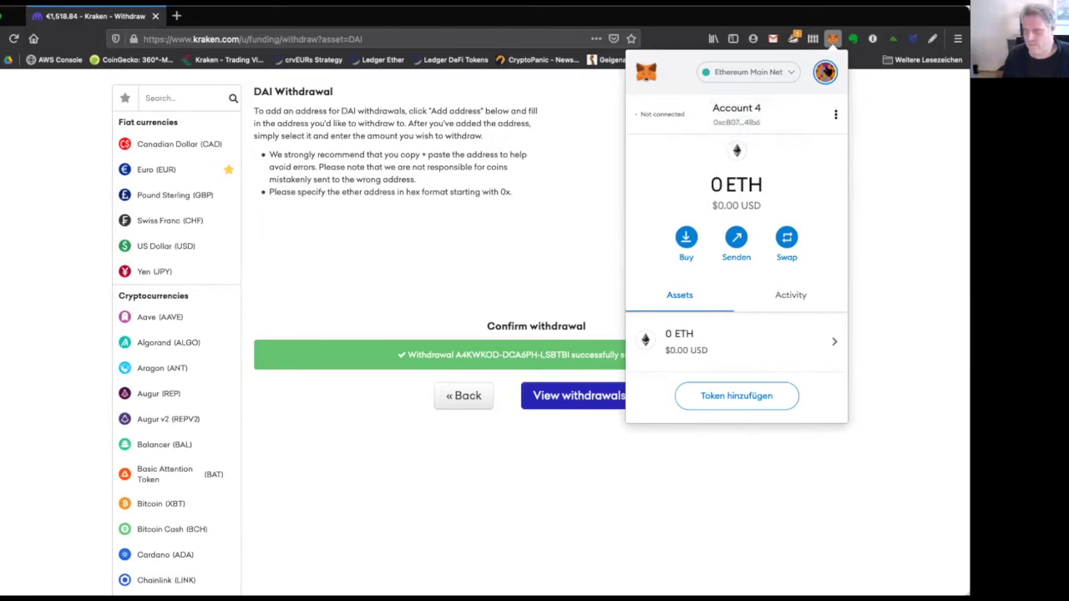
{"action": "left_click", "coordinate": [785, 73]}
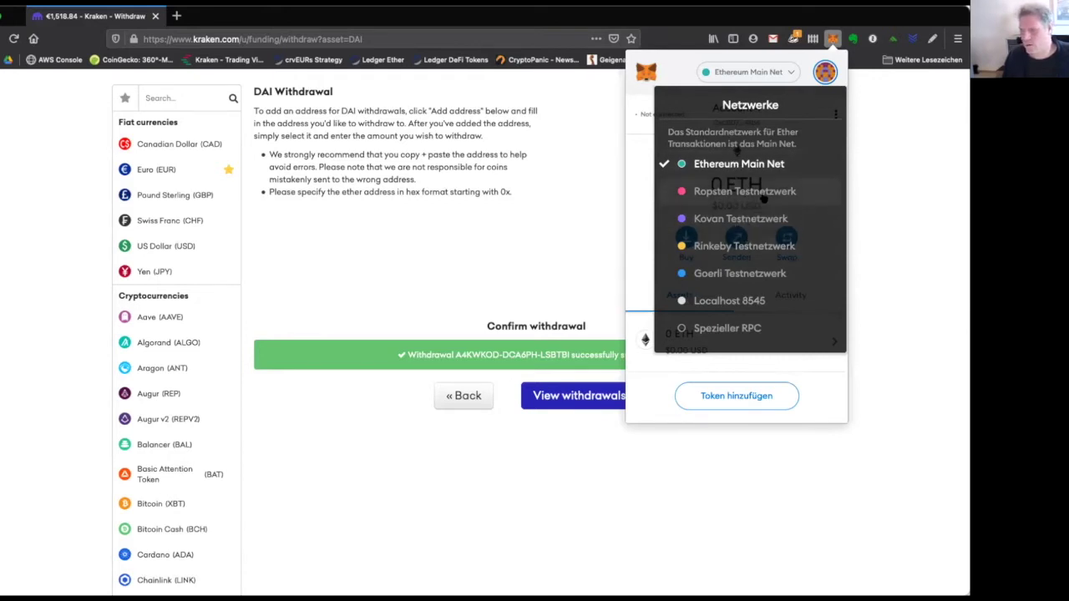
{"action": "left_click", "coordinate": [792, 74]}
{"action": "left_click", "coordinate": [791, 73]}
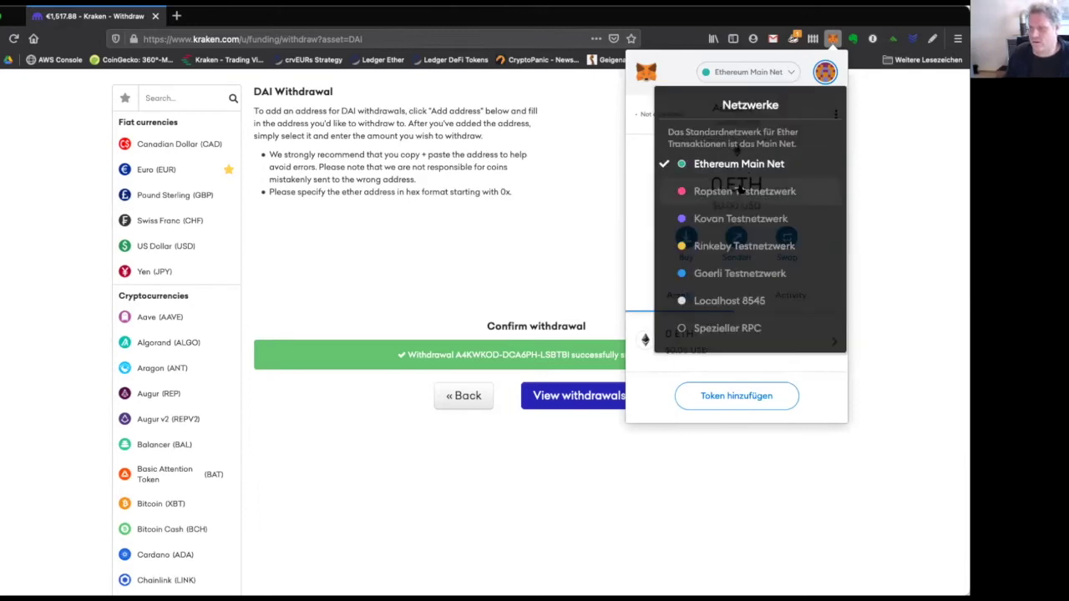
{"action": "left_click", "coordinate": [677, 68]}
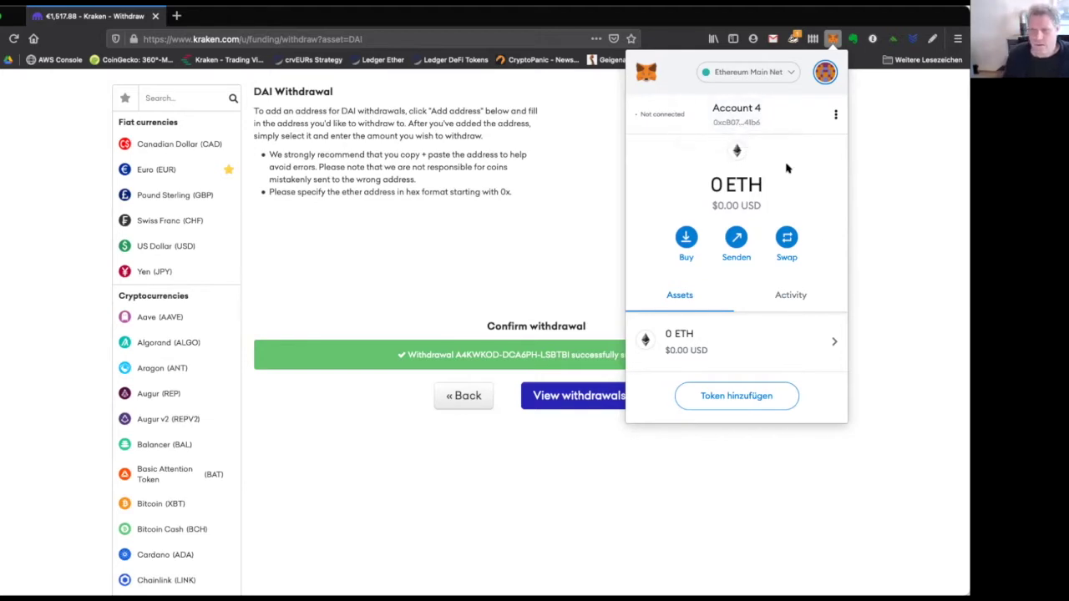
{"action": "left_click", "coordinate": [50, 69]}
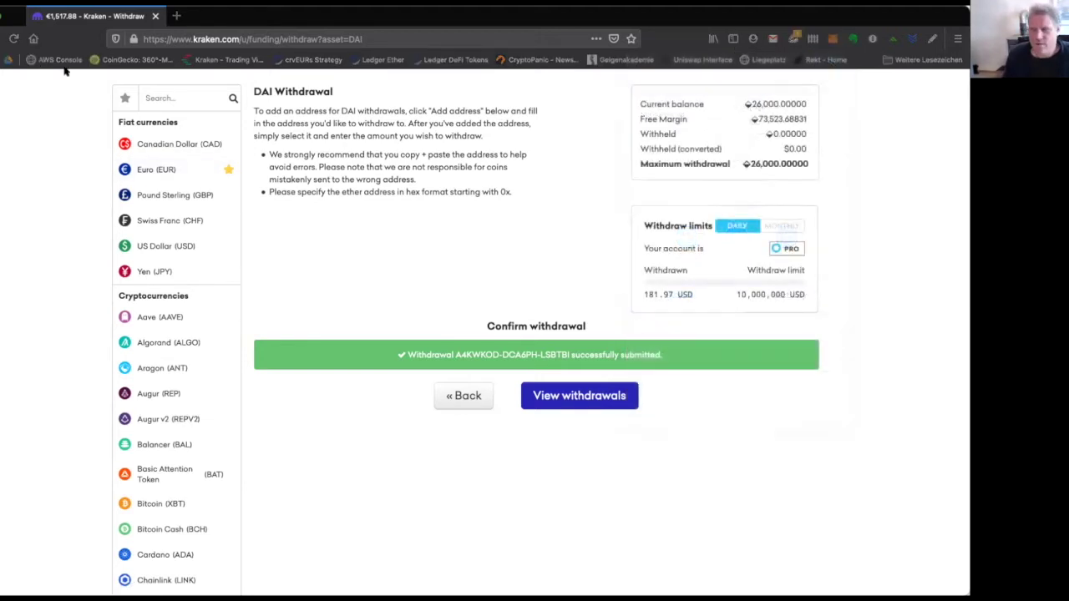
Reload a fresh DAI withdrawal form showing 1,000 DAI remaining, then switch to Exodus.
{"action": "left_click", "coordinate": [863, 307]}
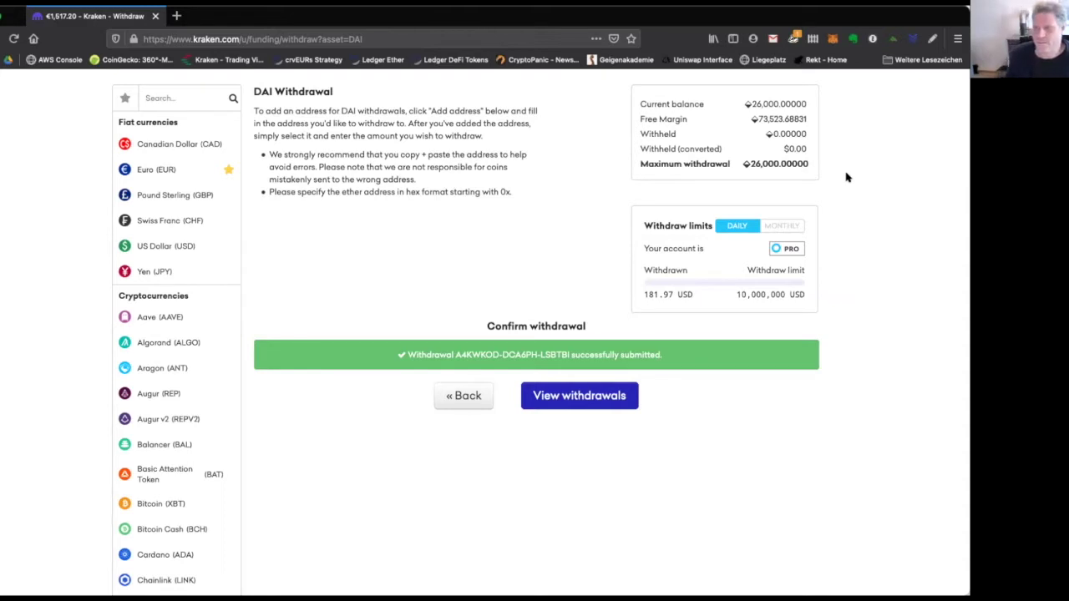
{"action": "scroll", "coordinate": [839, 183], "scroll_direction": "up", "scroll_amount": 2}
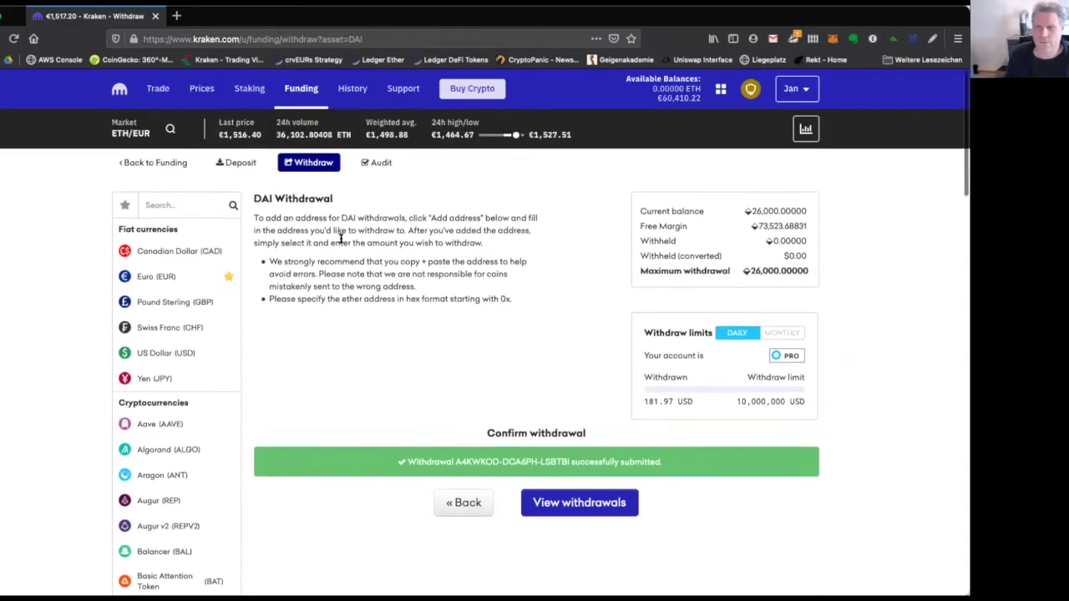
{"action": "scroll", "coordinate": [341, 238], "scroll_direction": "down", "scroll_amount": 1}
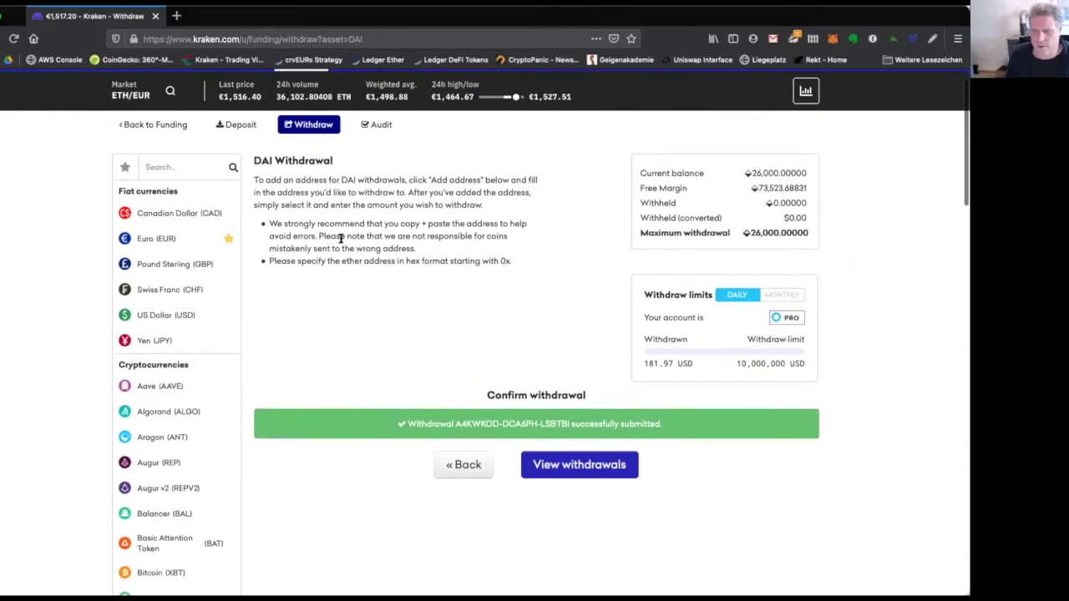
{"action": "left_click", "coordinate": [465, 465]}
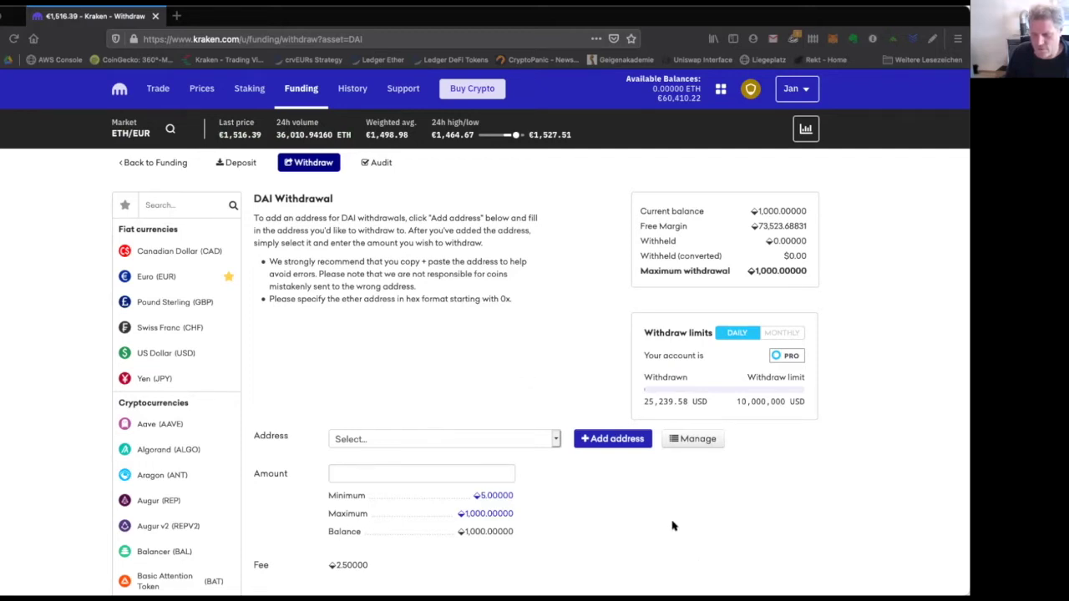
{"action": "key", "text": "super+Tab"}
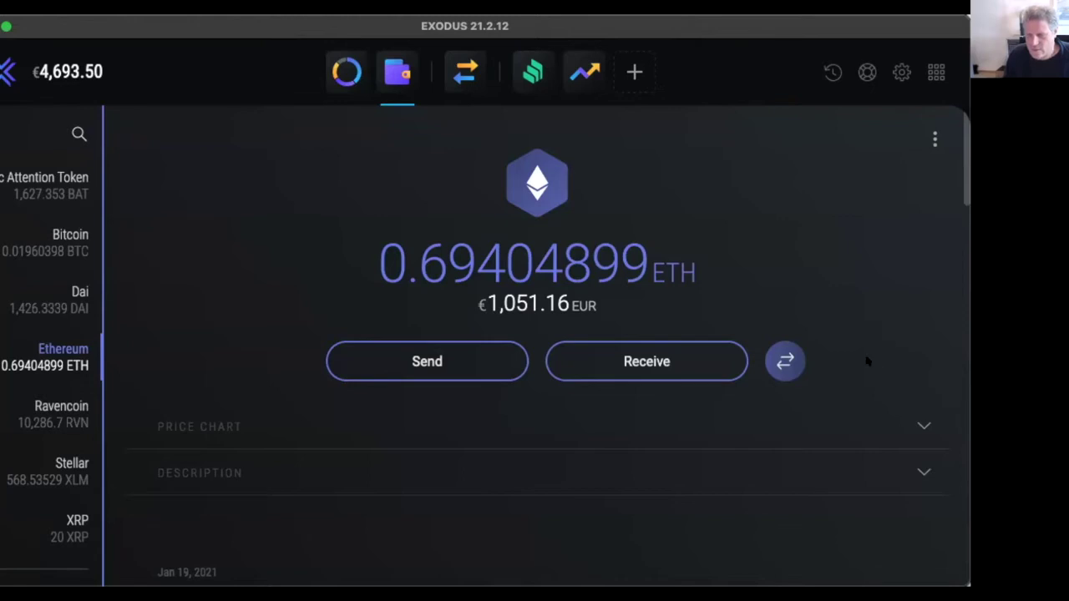
Copy Account 4's address from MetaMask in the browser and return to Exodus.
{"action": "key", "text": "super+Tab"}
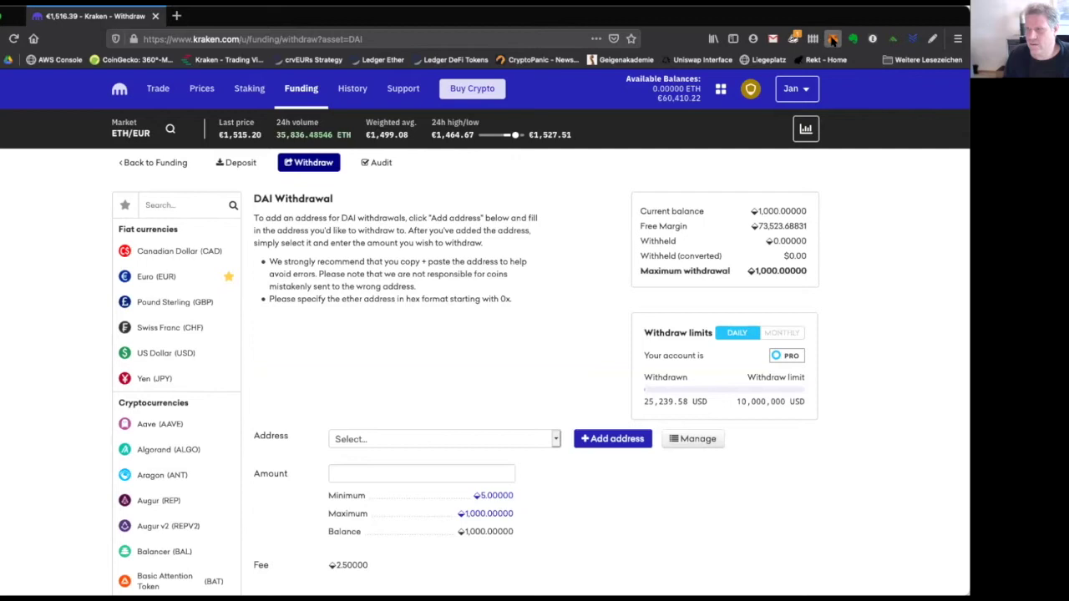
{"action": "left_click", "coordinate": [832, 38]}
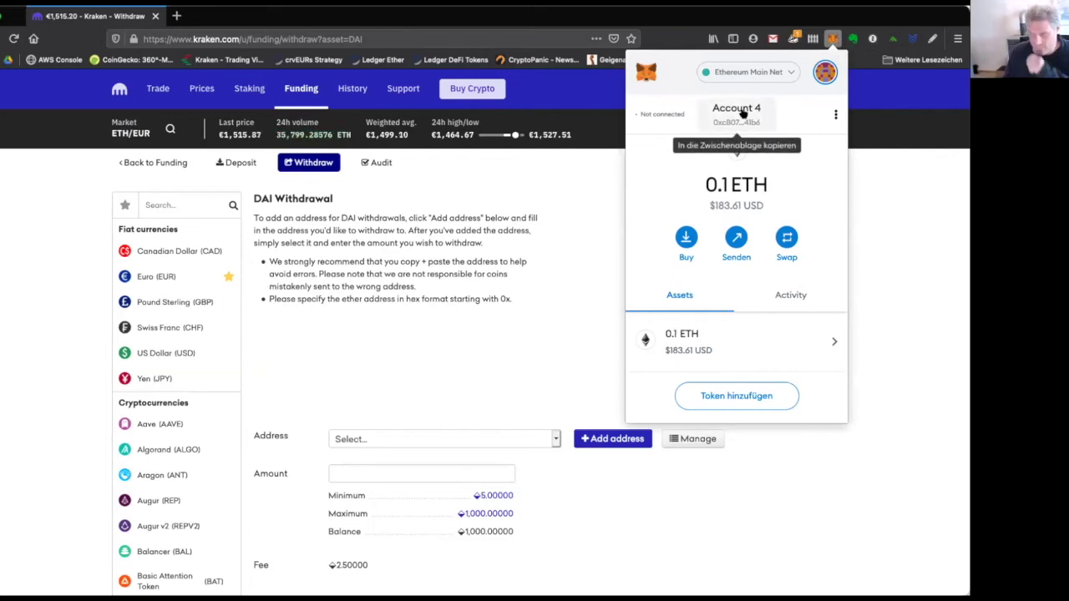
{"action": "left_click", "coordinate": [742, 113]}
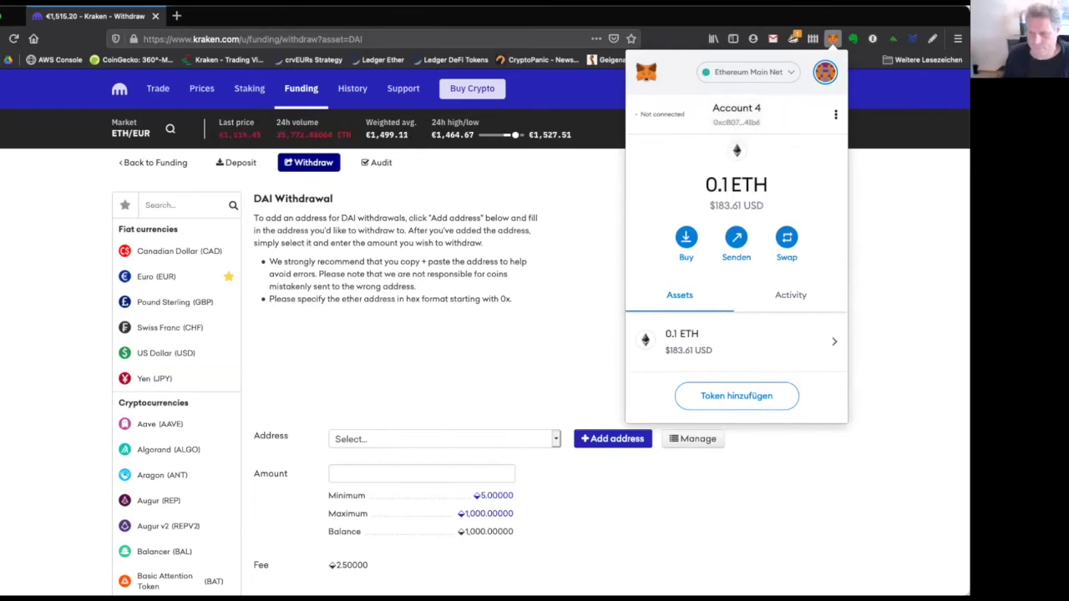
{"action": "key", "text": "Escape"}
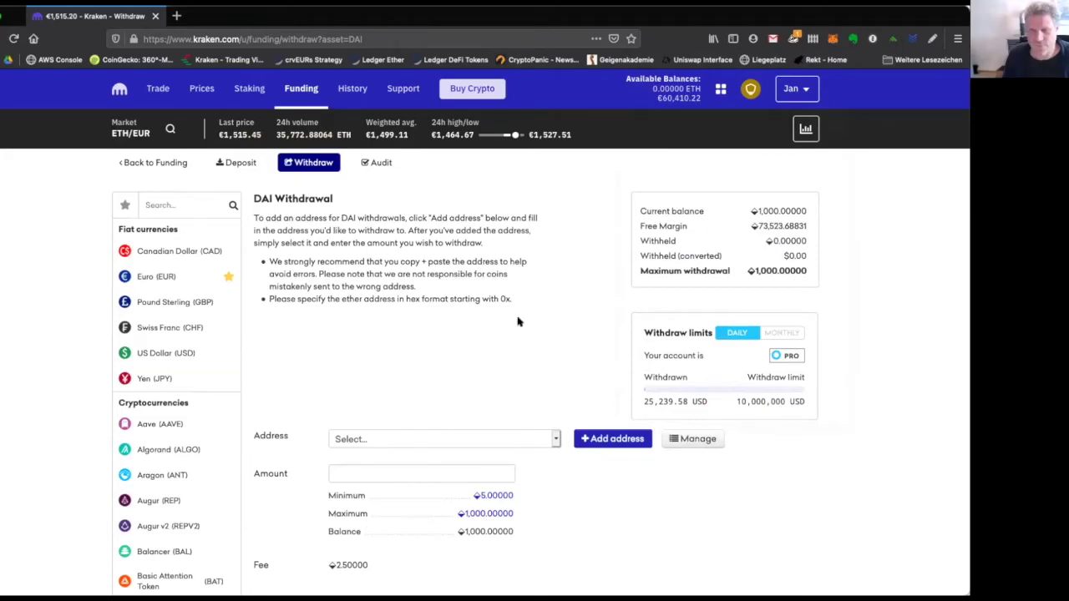
{"action": "key", "text": "super+Tab"}
Prepare an Exodus send of 0.1 ETH to the copied Account 4 address.
{"action": "left_click", "coordinate": [432, 359]}
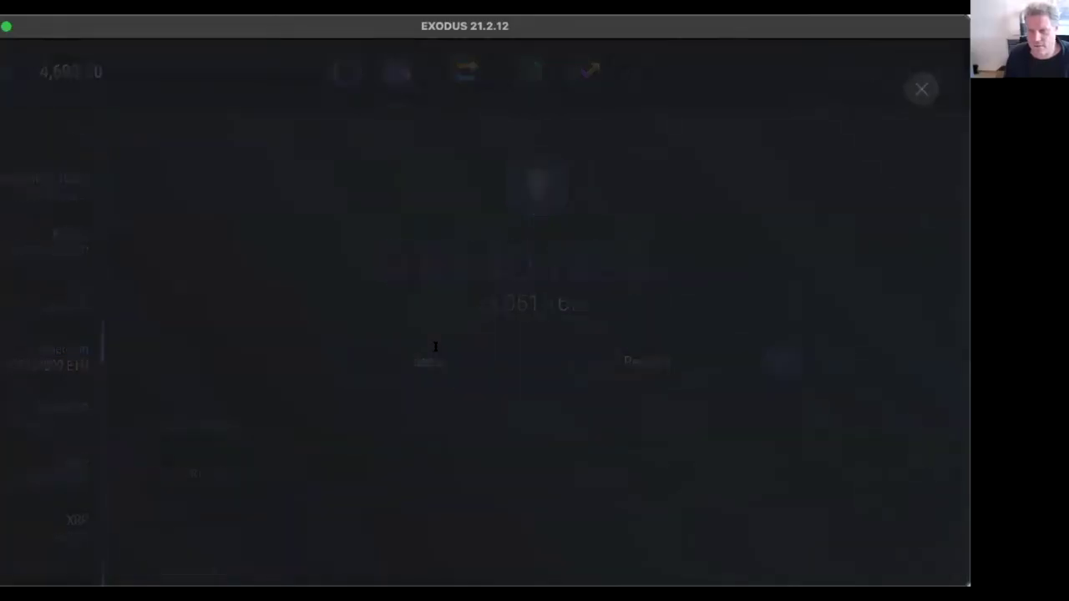
{"action": "left_click", "coordinate": [464, 243]}
{"action": "type", "text": "0xcB0762CfE646d6ef7D5d32188e05B7Af364141b6"}
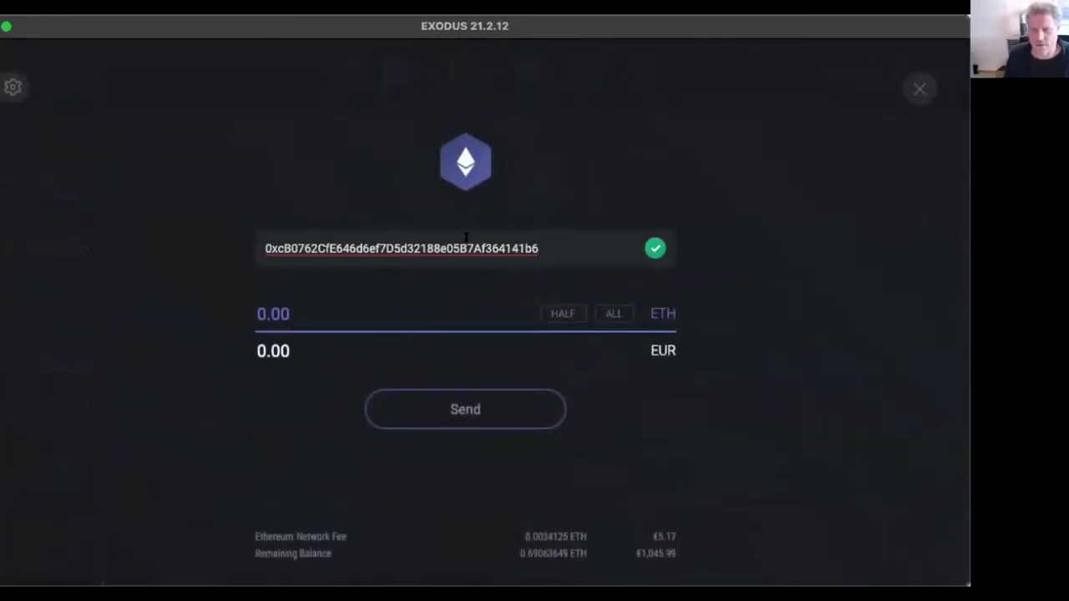
{"action": "left_click_drag", "start_coordinate": [276, 242], "coordinate": [316, 247]}
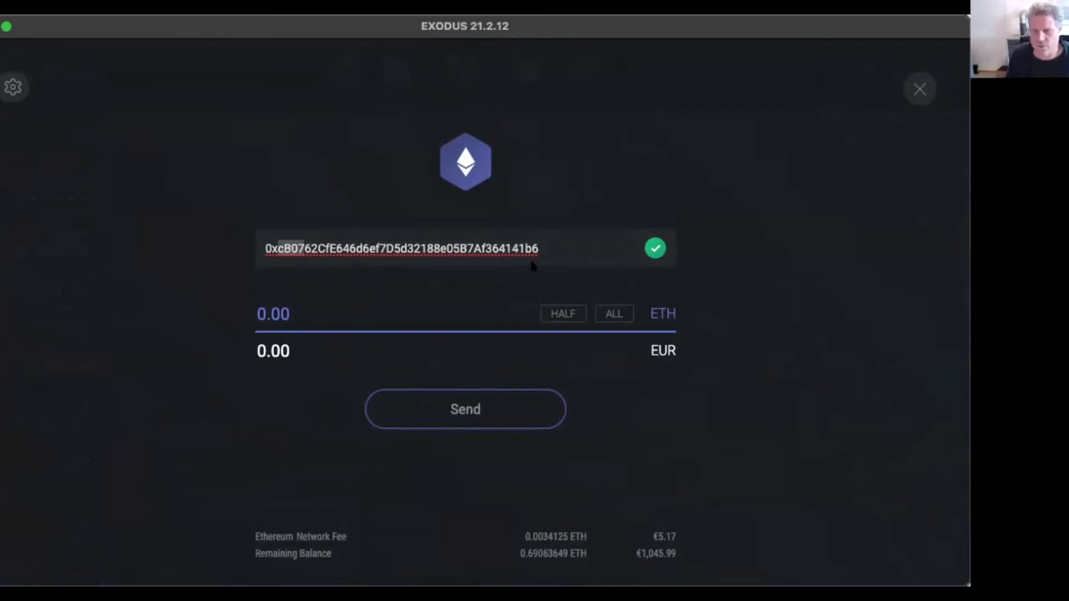
{"action": "left_click", "coordinate": [358, 318]}
{"action": "type", "text": "0.1"}
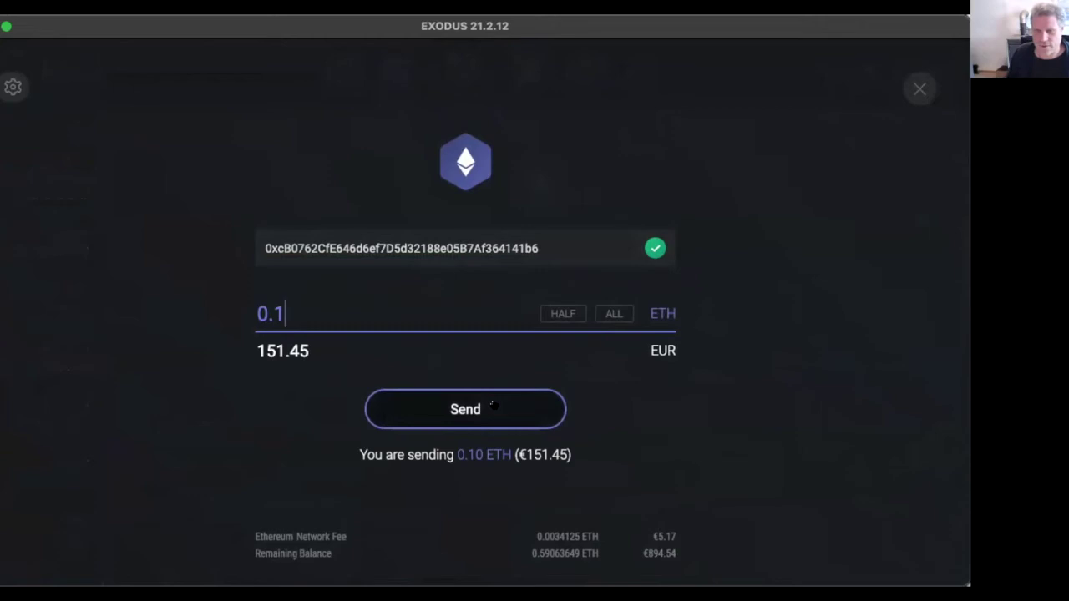
Review and confirm the 0.10 ETH transfer, then return to the browser.
{"action": "left_click", "coordinate": [493, 405]}
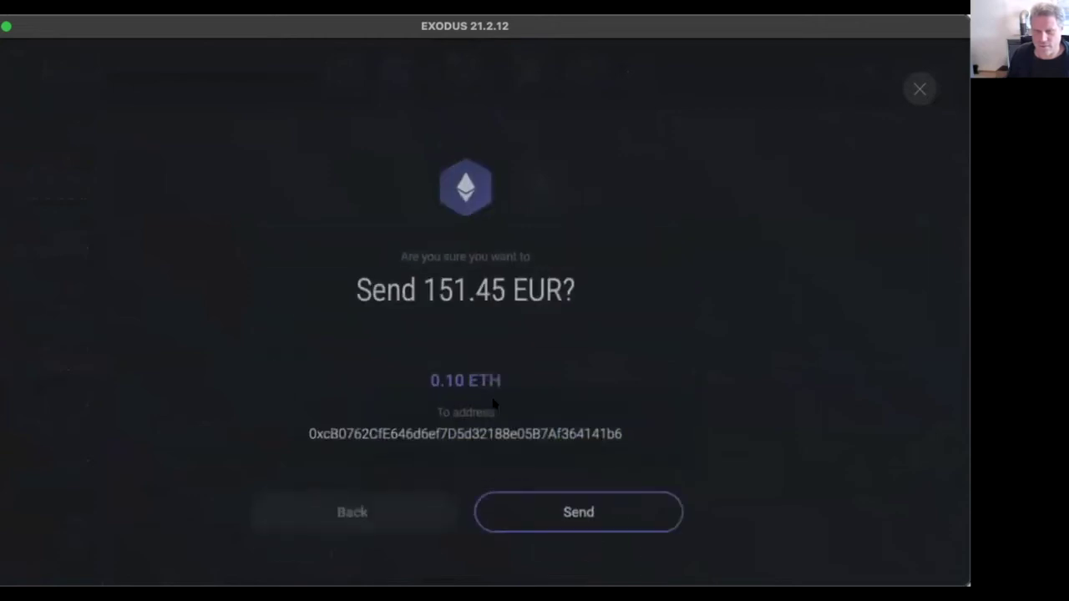
{"action": "left_click", "coordinate": [598, 513]}
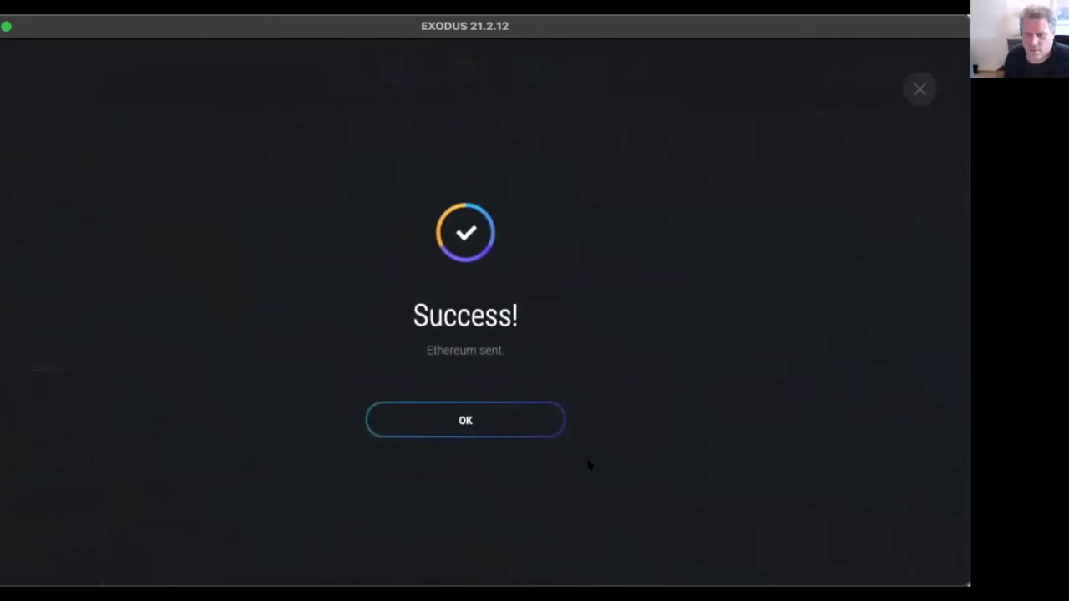
{"action": "left_click", "coordinate": [526, 426]}
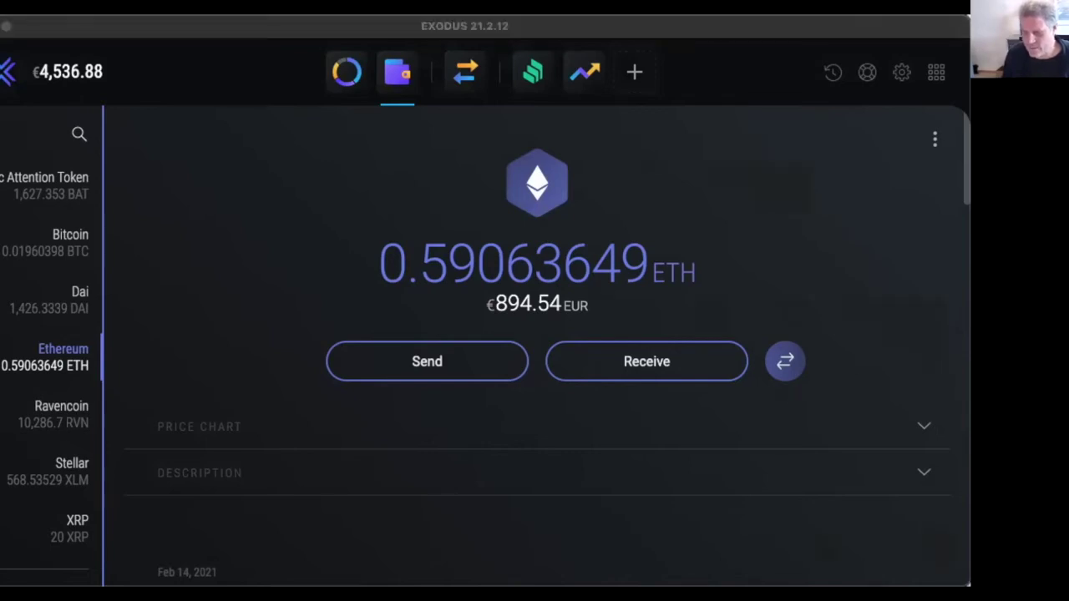
{"action": "key", "text": "super+Tab"}
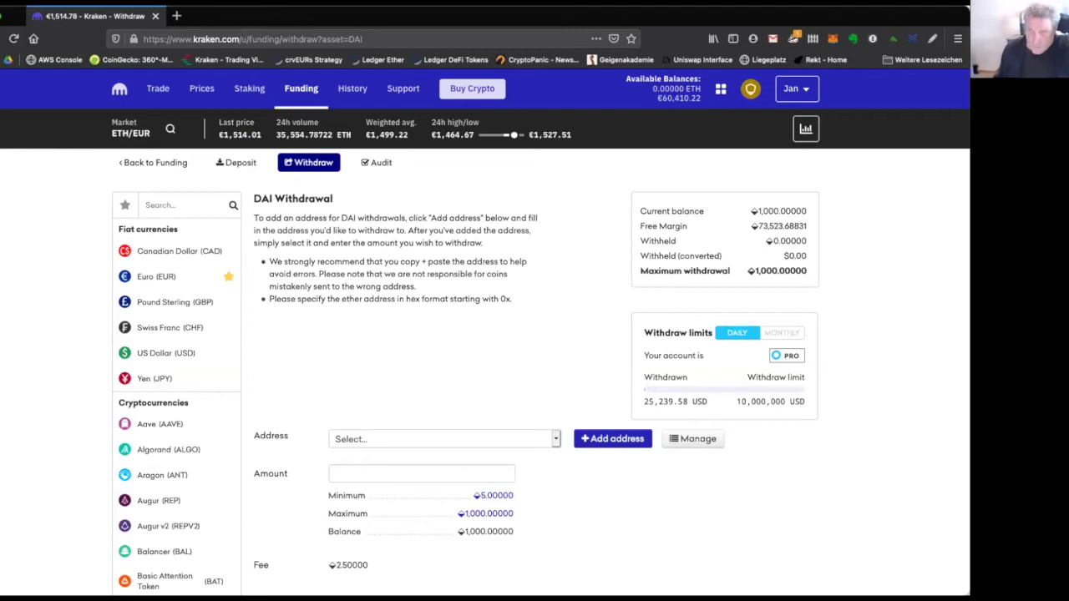
Load yearn.finance and go to the Vaults page.
{"action": "left_click", "coordinate": [357, 39]}
{"action": "type", "text": "yearn.finance/"}
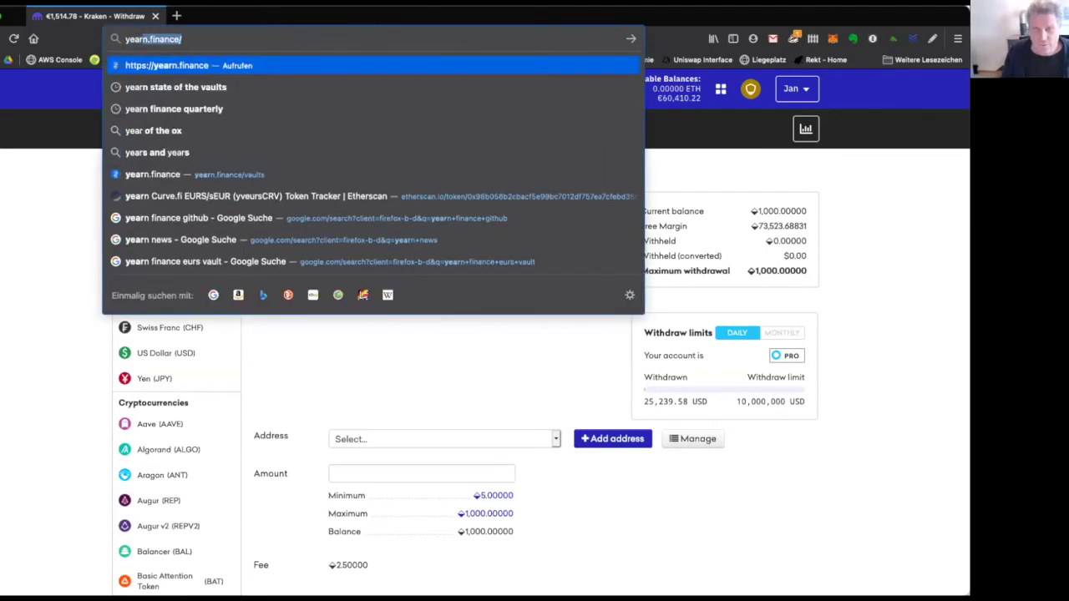
{"action": "key", "text": "Return"}
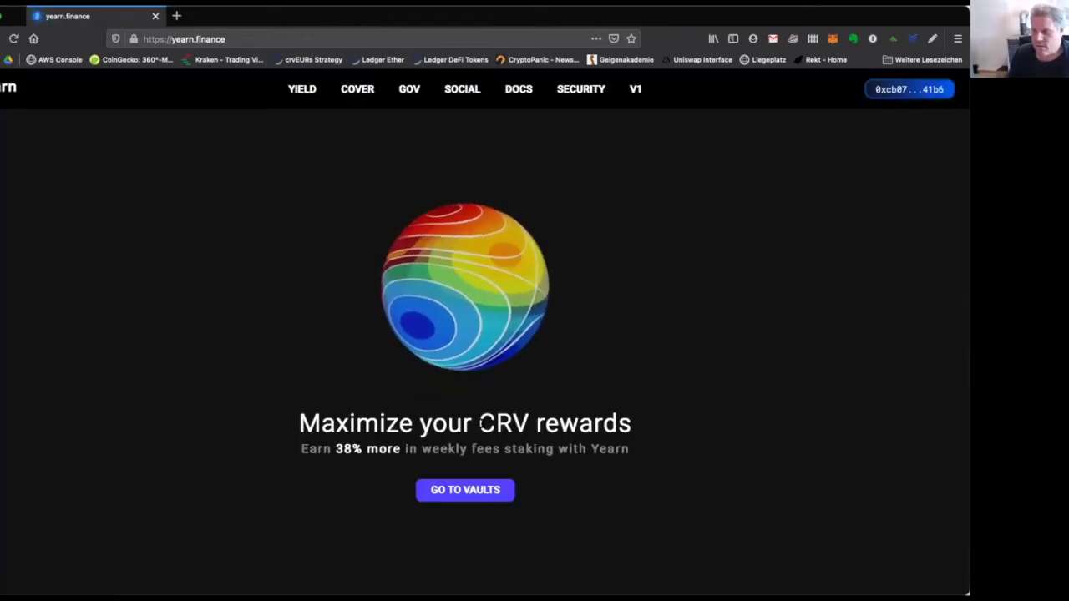
{"action": "left_click", "coordinate": [458, 490]}
Scroll through the vault table, reviewing growth figures such as crvGUSD at 68.70%.
{"action": "scroll", "coordinate": [340, 291], "scroll_direction": "down", "scroll_amount": 5}
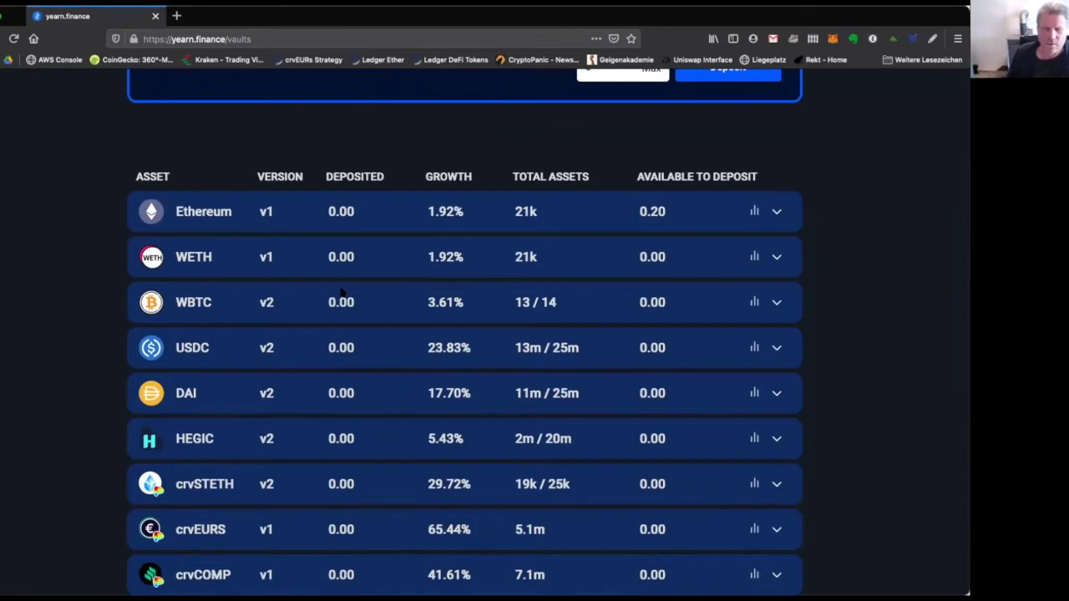
{"action": "scroll", "coordinate": [298, 319], "scroll_direction": "down", "scroll_amount": 3}
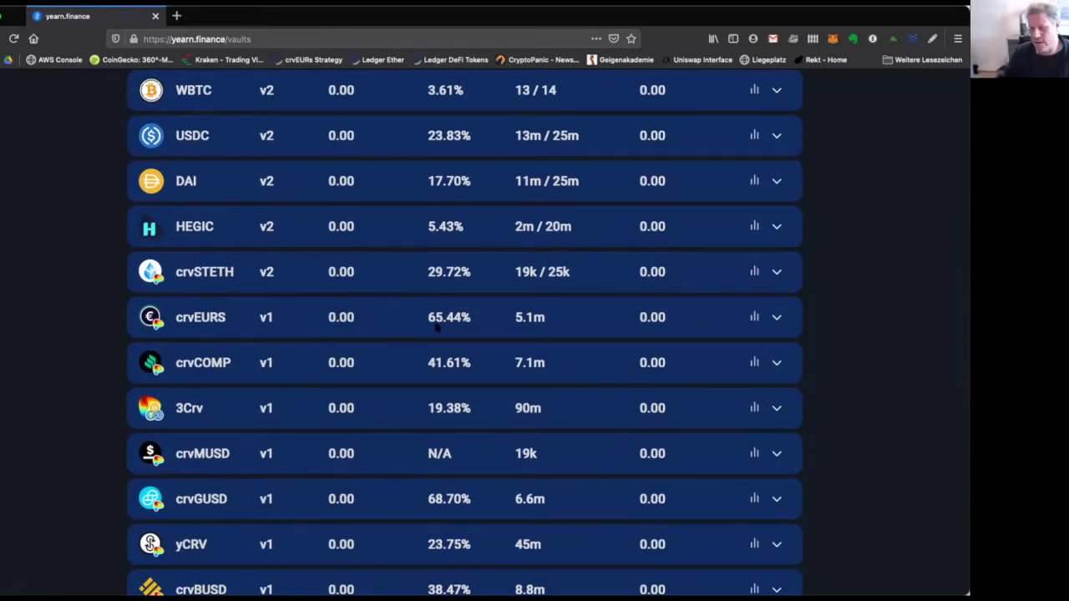
{"action": "scroll", "coordinate": [338, 330], "scroll_direction": "down", "scroll_amount": 4}
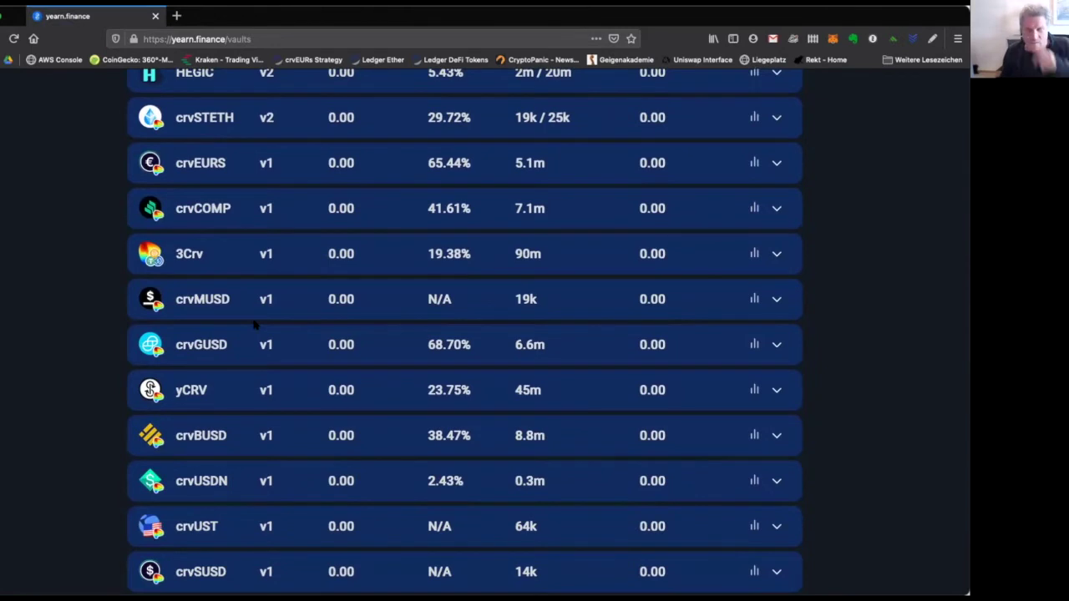
{"action": "scroll", "coordinate": [221, 320], "scroll_direction": "up", "scroll_amount": 7}
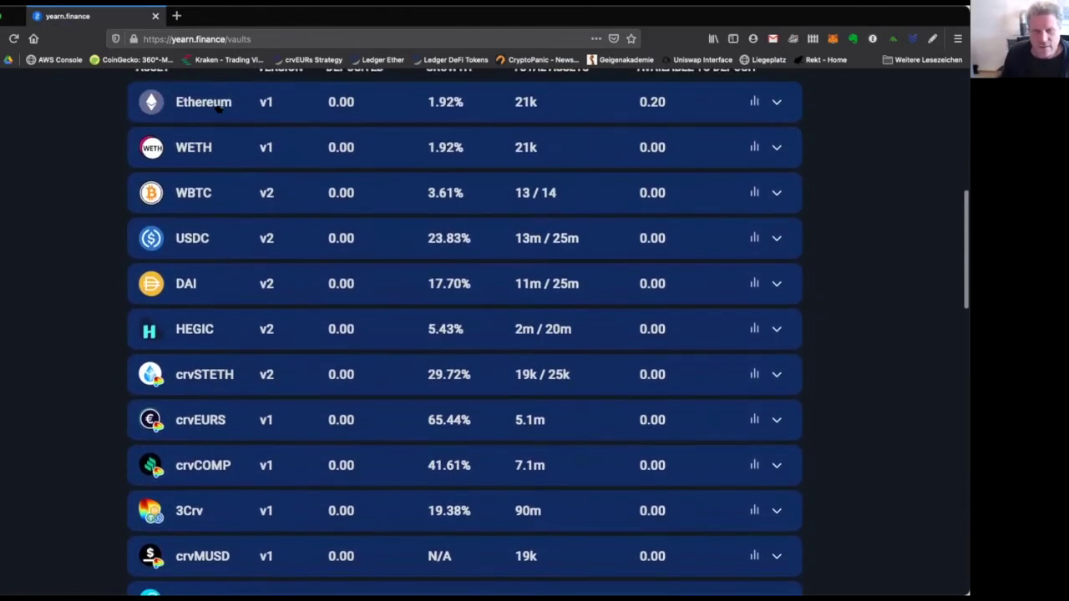
{"action": "scroll", "coordinate": [239, 173], "scroll_direction": "up", "scroll_amount": 1}
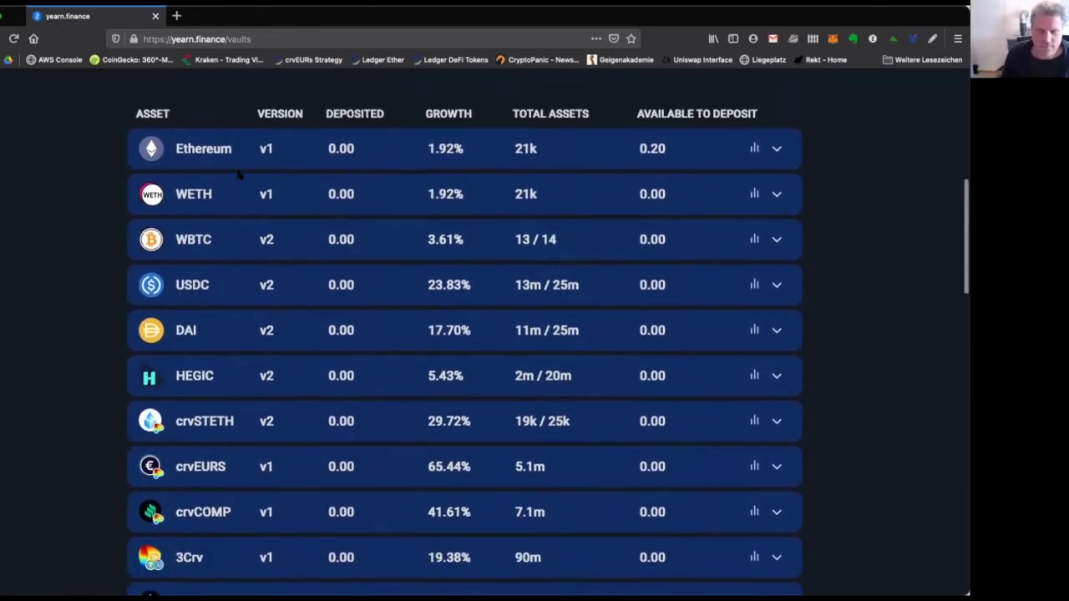
{"action": "scroll", "coordinate": [239, 174], "scroll_direction": "down", "scroll_amount": 10}
{"action": "scroll", "coordinate": [240, 173], "scroll_direction": "up", "scroll_amount": 5}
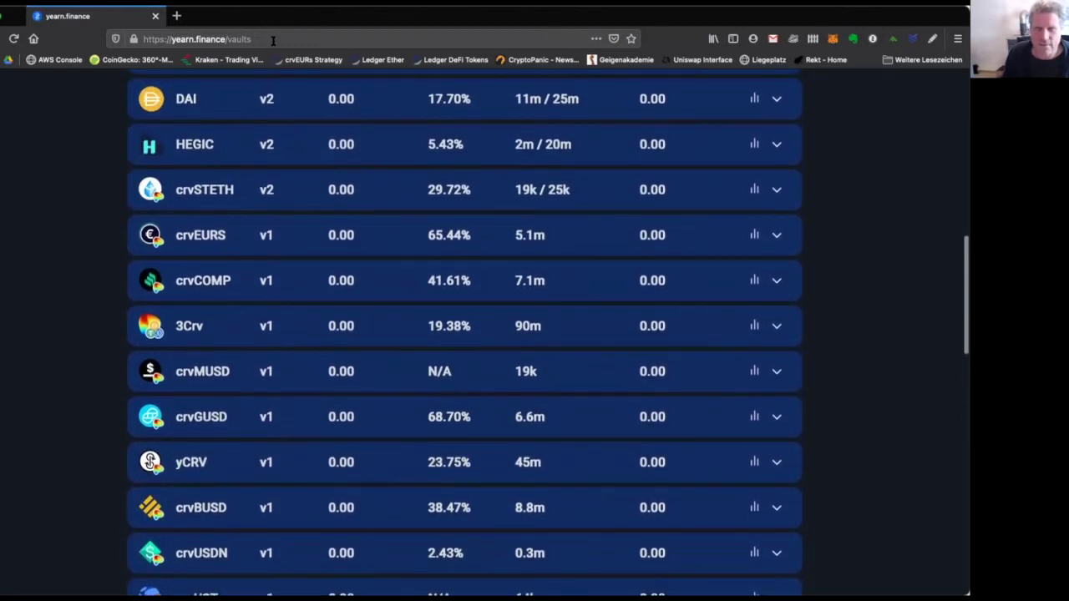
{"action": "left_click", "coordinate": [272, 41]}
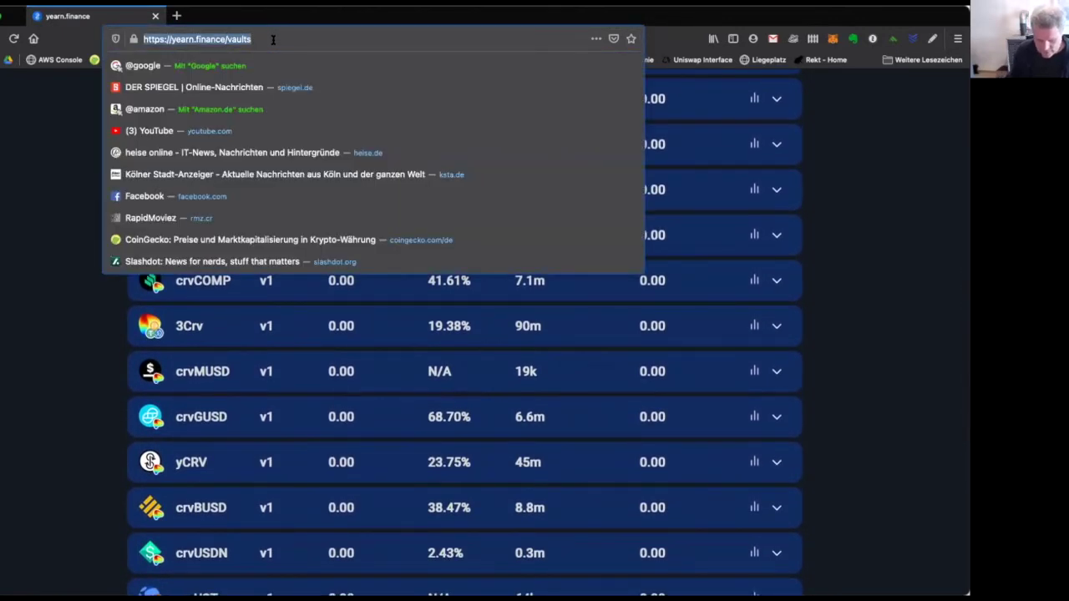
Search for 'yearn state of the vaults' and open the Medium publication.
{"action": "type", "text": "state"}
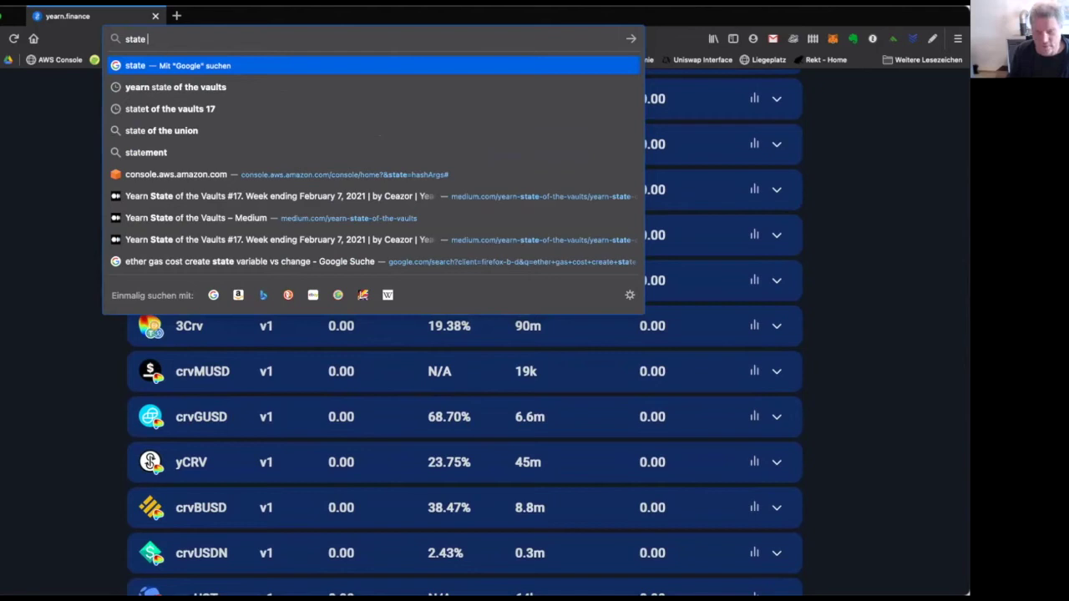
{"action": "key", "text": "Down"}
{"action": "key", "text": "Return"}
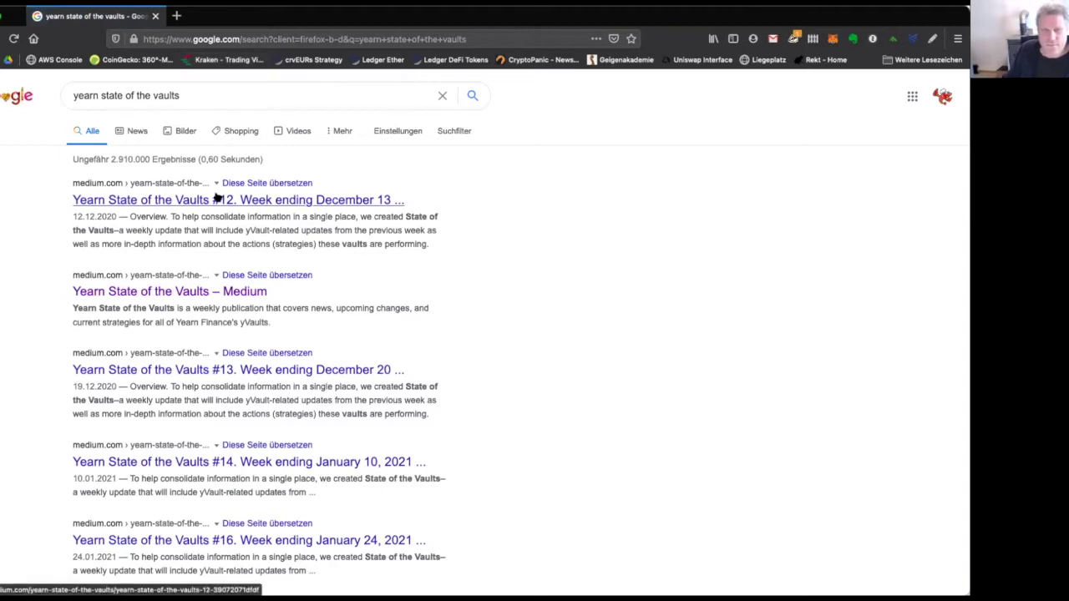
{"action": "left_click", "coordinate": [151, 291]}
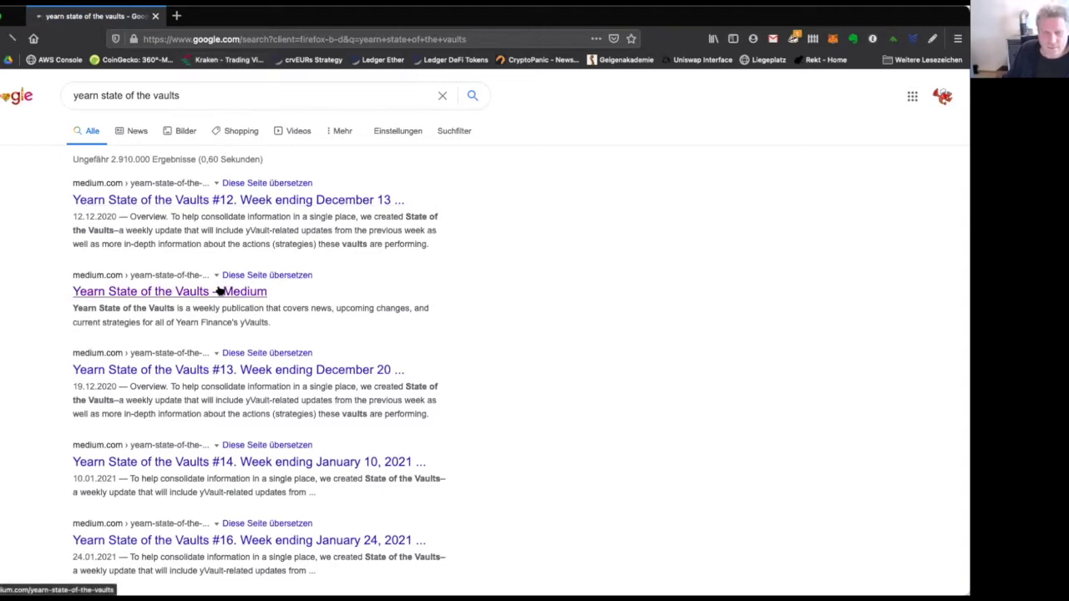
{"action": "scroll", "coordinate": [307, 322], "scroll_direction": "down", "scroll_amount": 5}
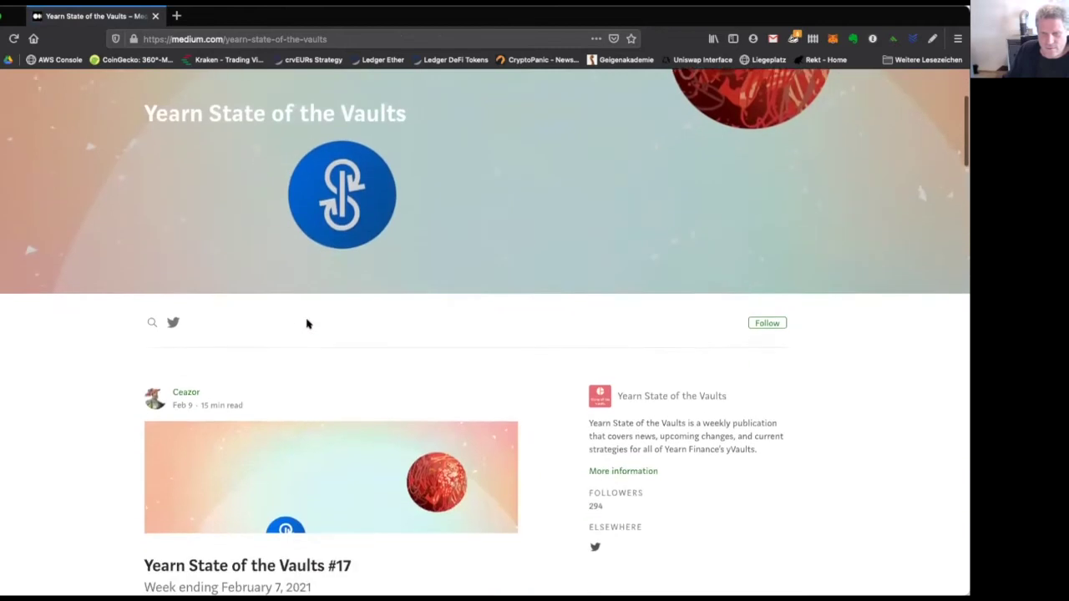
{"action": "scroll", "coordinate": [306, 322], "scroll_direction": "down", "scroll_amount": 2}
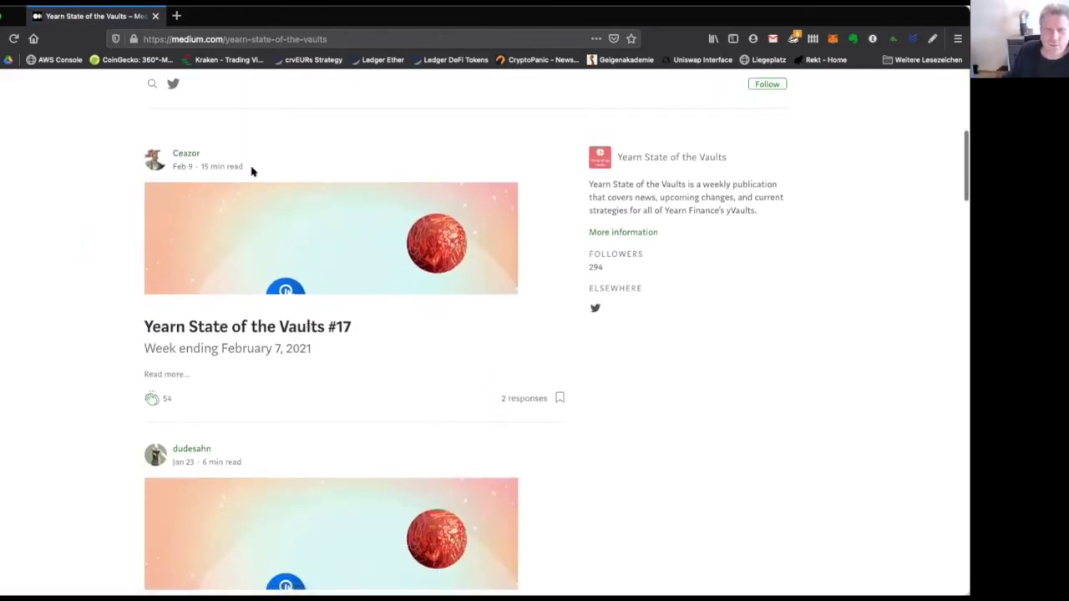
Read the Yearn State of the Vaults #17 article down to the [v1] DAI yVault heading.
{"action": "left_click", "coordinate": [231, 326]}
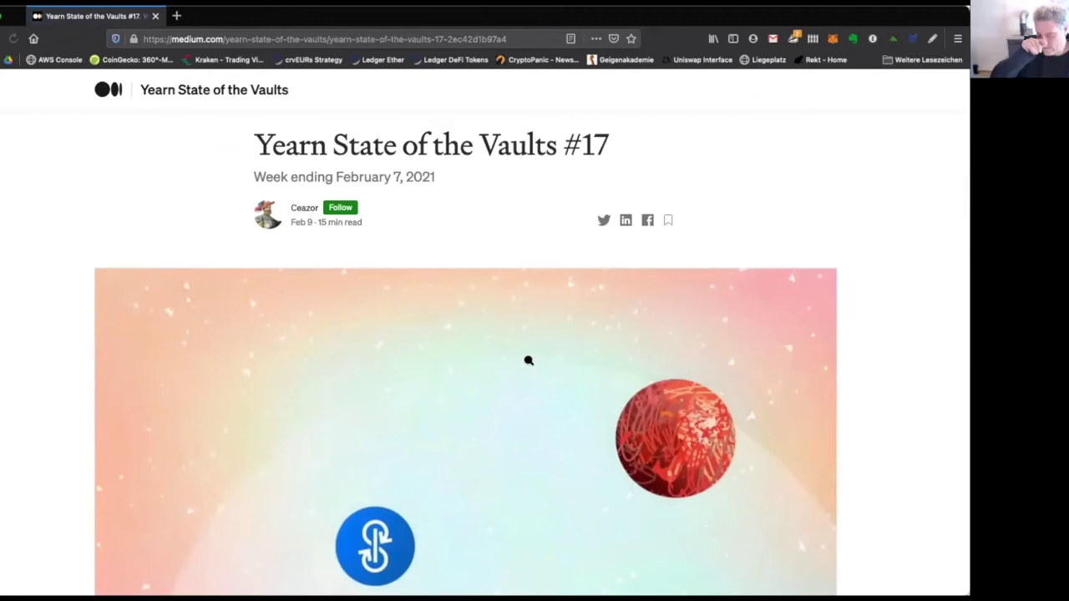
{"action": "scroll", "coordinate": [528, 361], "scroll_direction": "down", "scroll_amount": 10}
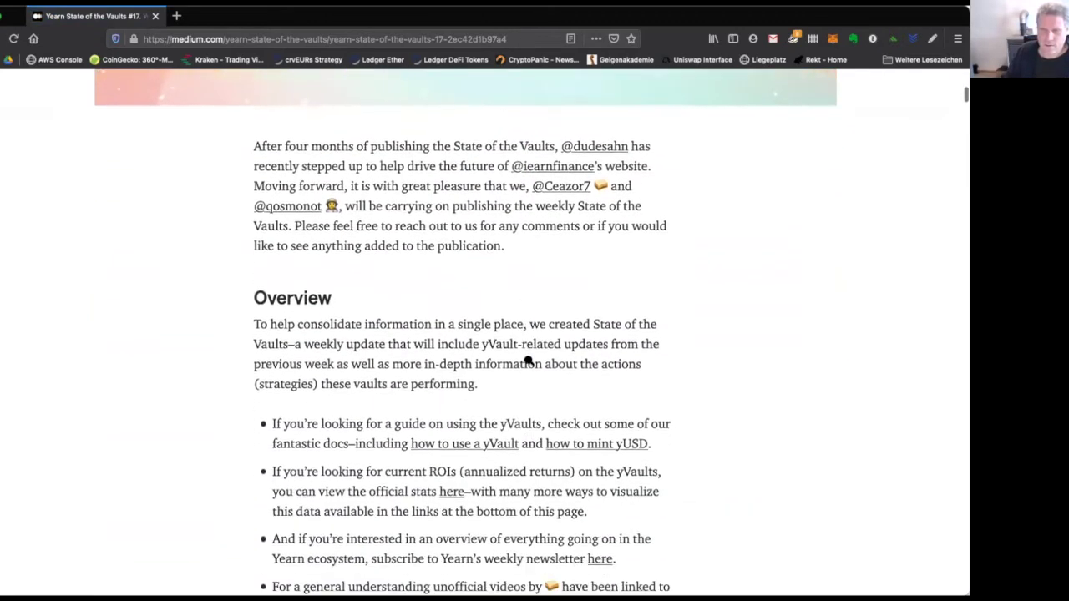
{"action": "scroll", "coordinate": [528, 361], "scroll_direction": "down", "scroll_amount": 3}
{"action": "scroll", "coordinate": [528, 361], "scroll_direction": "down", "scroll_amount": 11}
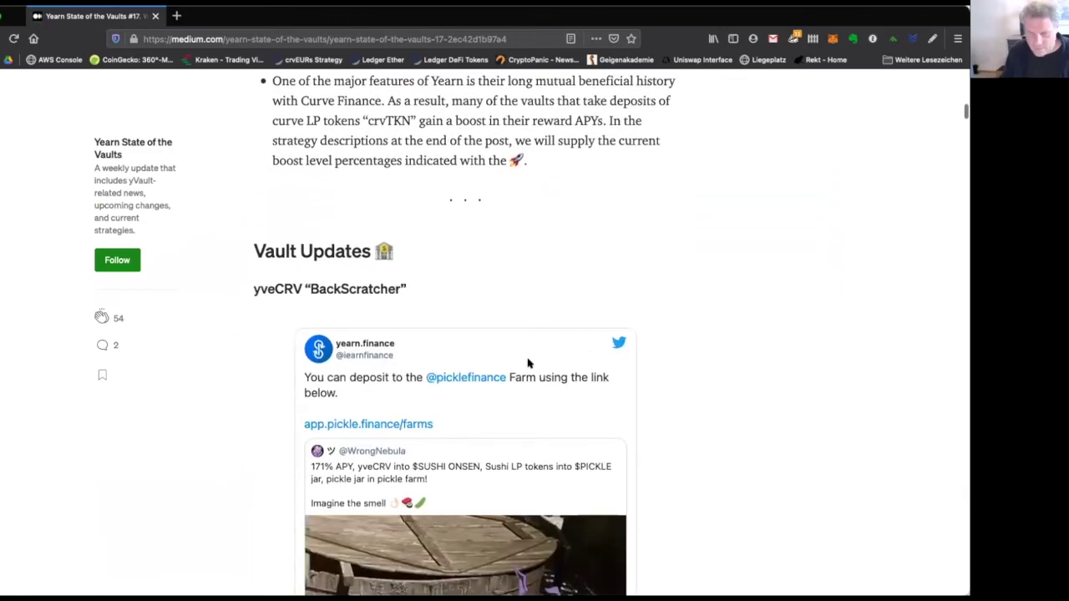
{"action": "scroll", "coordinate": [528, 363], "scroll_direction": "down", "scroll_amount": 12}
{"action": "scroll", "coordinate": [527, 362], "scroll_direction": "down", "scroll_amount": 10}
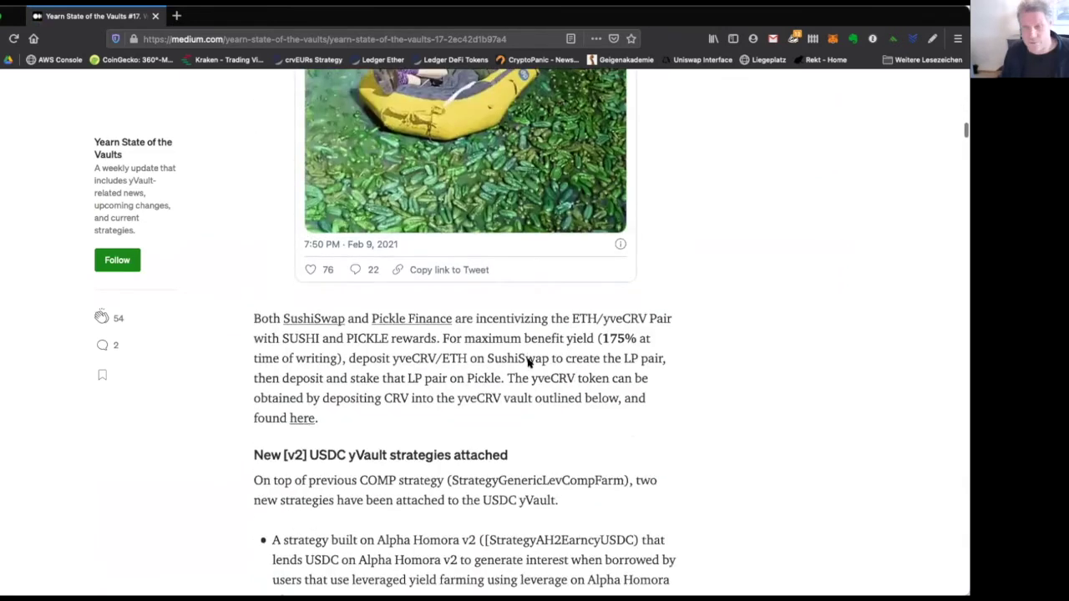
{"action": "scroll", "coordinate": [528, 360], "scroll_direction": "down", "scroll_amount": 8}
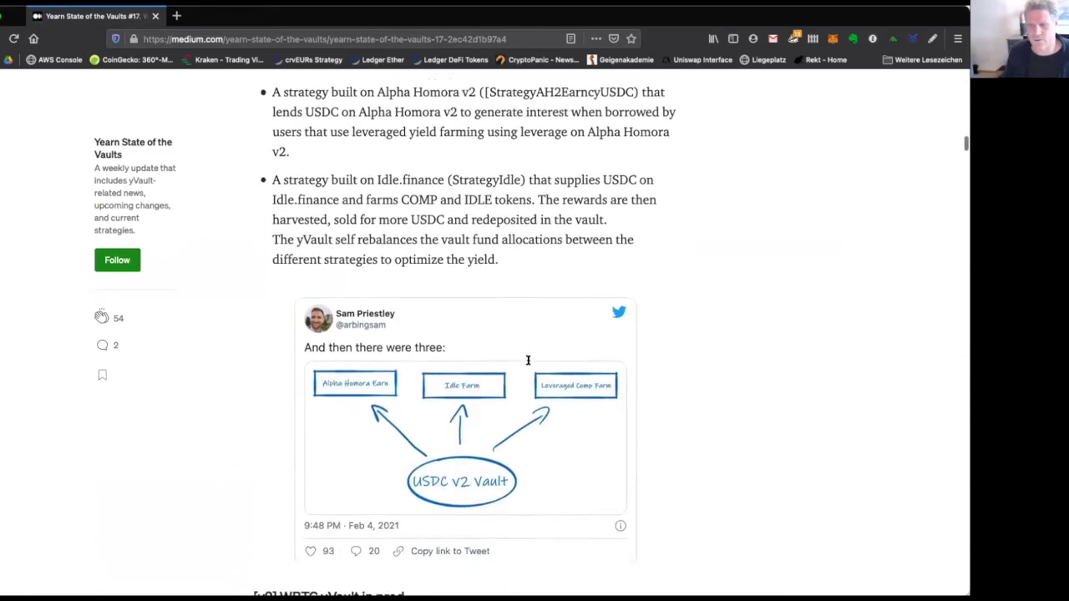
{"action": "scroll", "coordinate": [529, 364], "scroll_direction": "up", "scroll_amount": 1}
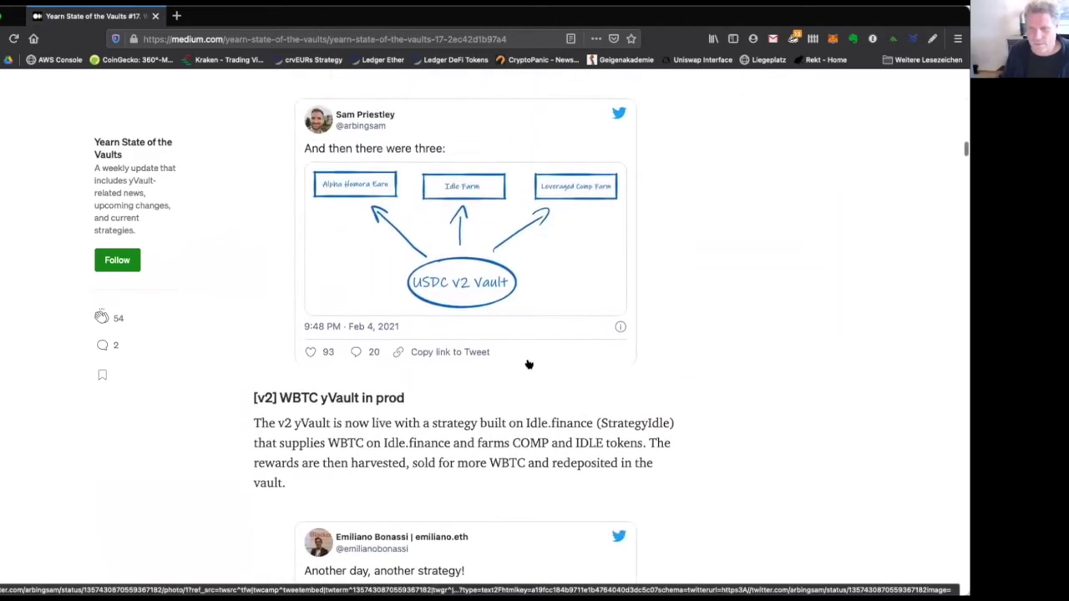
{"action": "scroll", "coordinate": [527, 365], "scroll_direction": "down", "scroll_amount": 20}
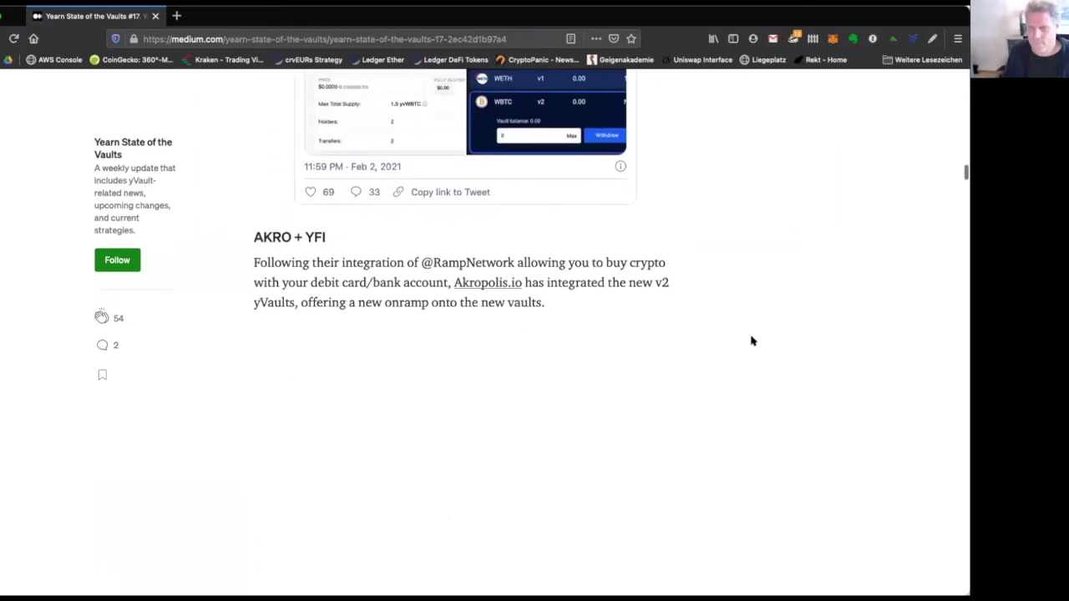
{"action": "scroll", "coordinate": [750, 330], "scroll_direction": "down", "scroll_amount": 5}
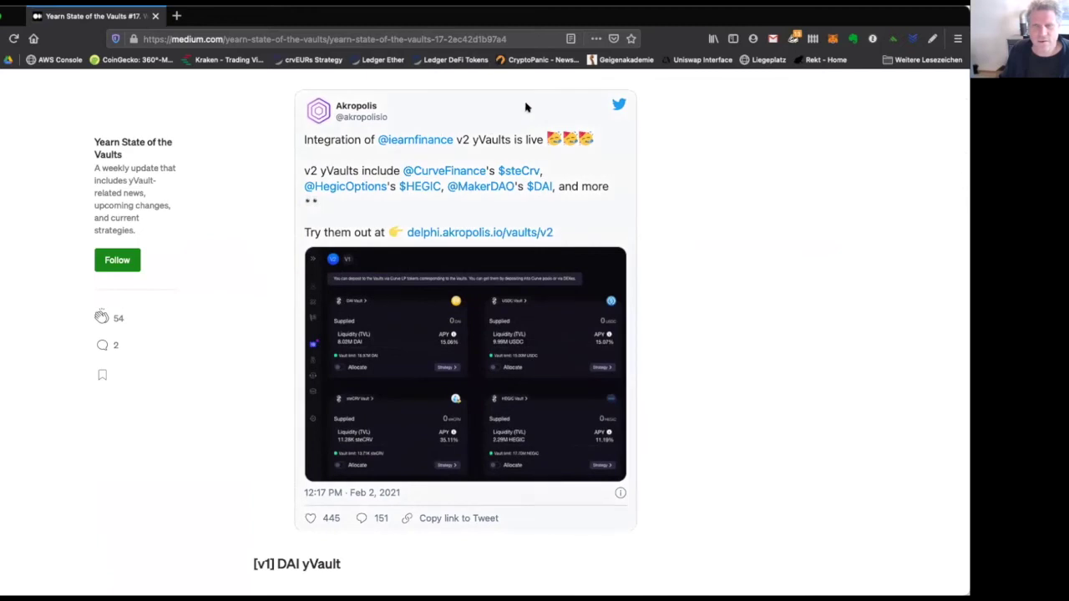
{"action": "left_click", "coordinate": [405, 34]}
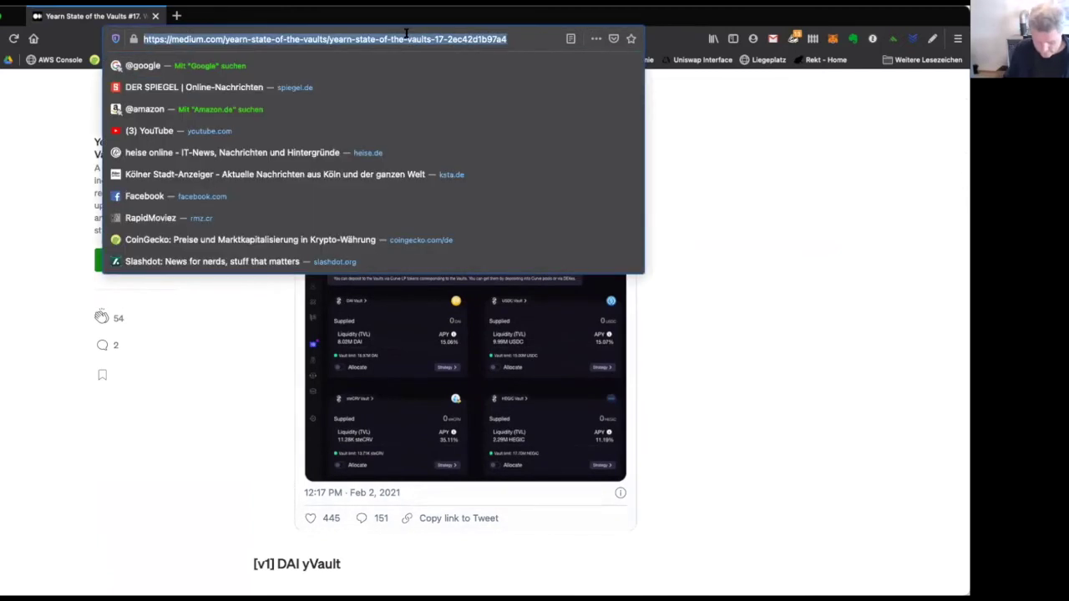
Check the crvGUSD vault's deposit panel on yearn.finance in a separate window, then close it.
{"action": "key", "text": "super+n"}
{"action": "type", "text": "yearn.finance"}
{"action": "key", "text": "Return"}
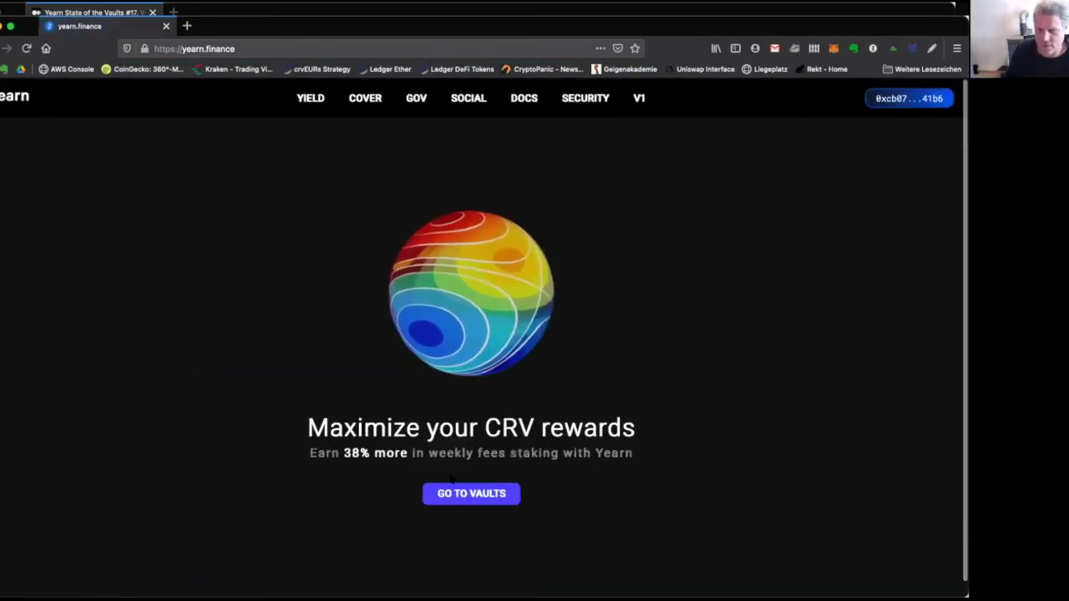
{"action": "left_click", "coordinate": [446, 495]}
{"action": "scroll", "coordinate": [310, 318], "scroll_direction": "down", "scroll_amount": 10}
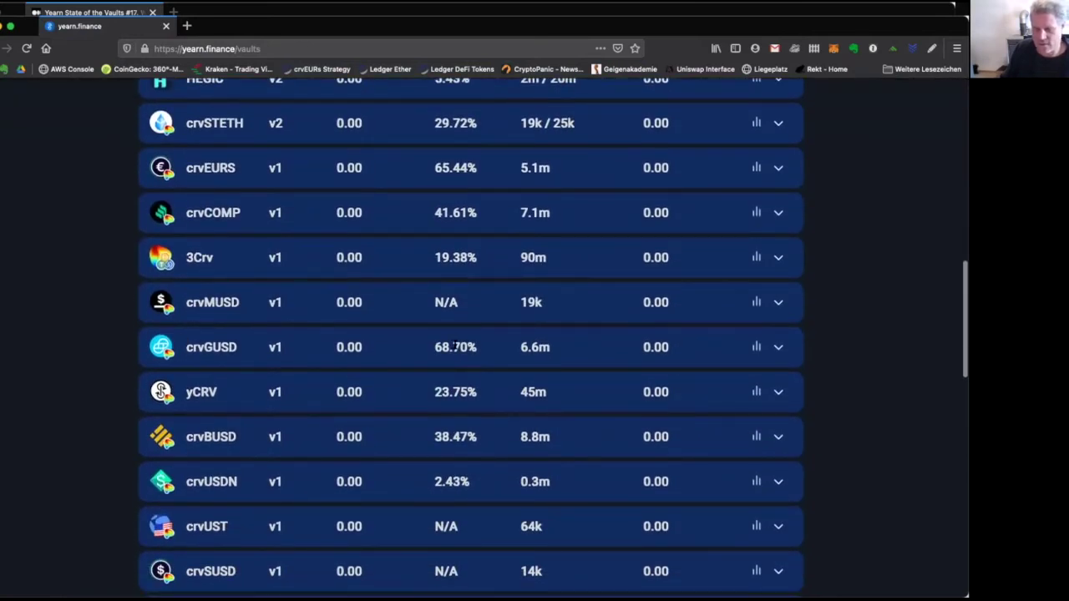
{"action": "left_click_drag", "start_coordinate": [433, 341], "coordinate": [479, 348]}
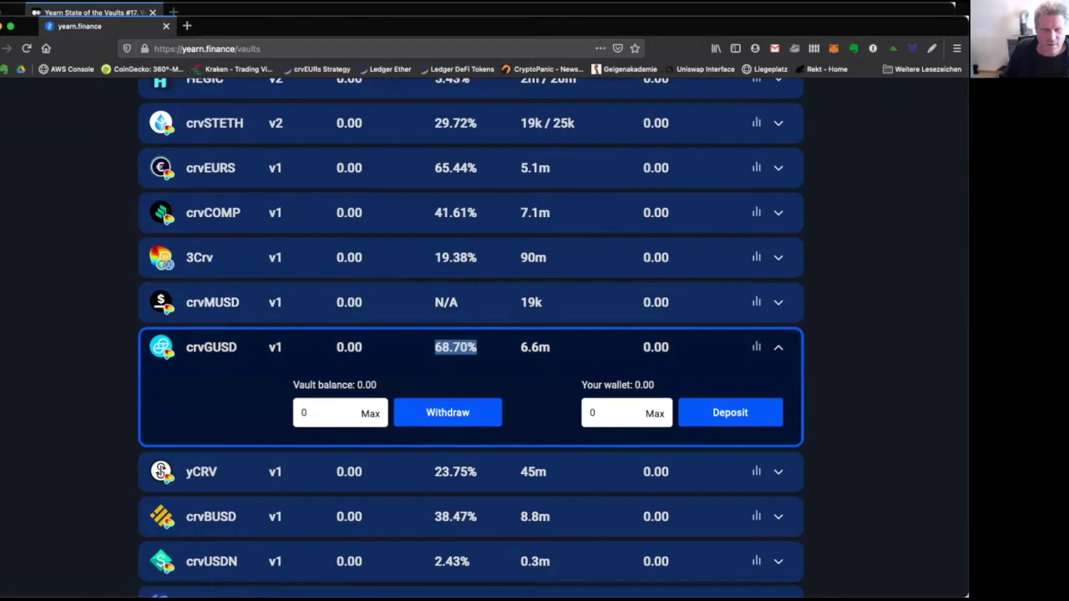
{"action": "key", "text": "super+w"}
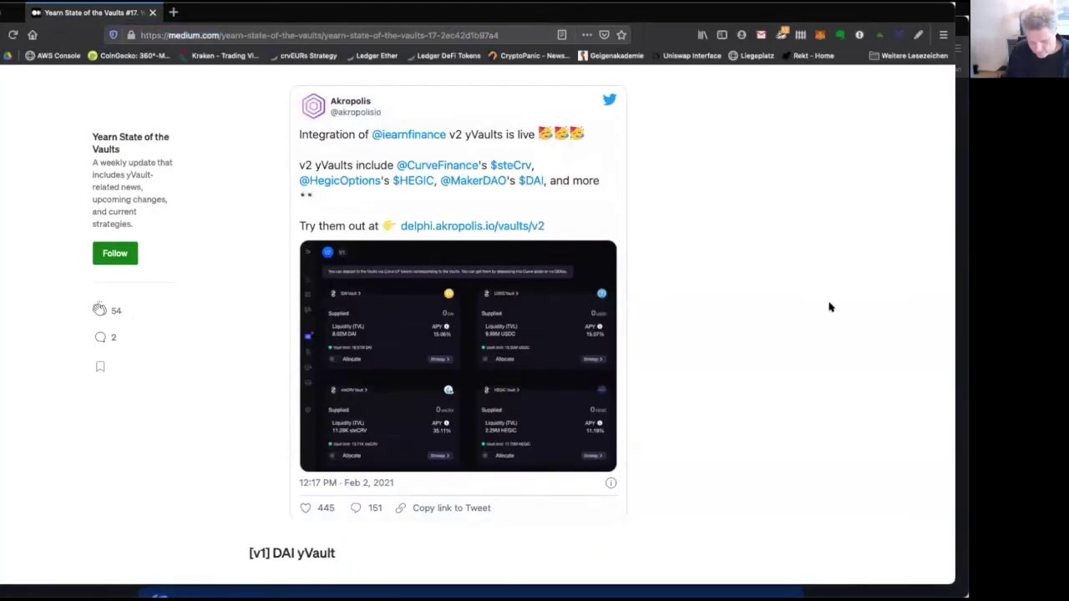
Find 'gusd' in the article and scroll to the [v1] Curve GUSD Pool yVault entry.
{"action": "key", "text": "super+f"}
{"action": "type", "text": "gusd"}
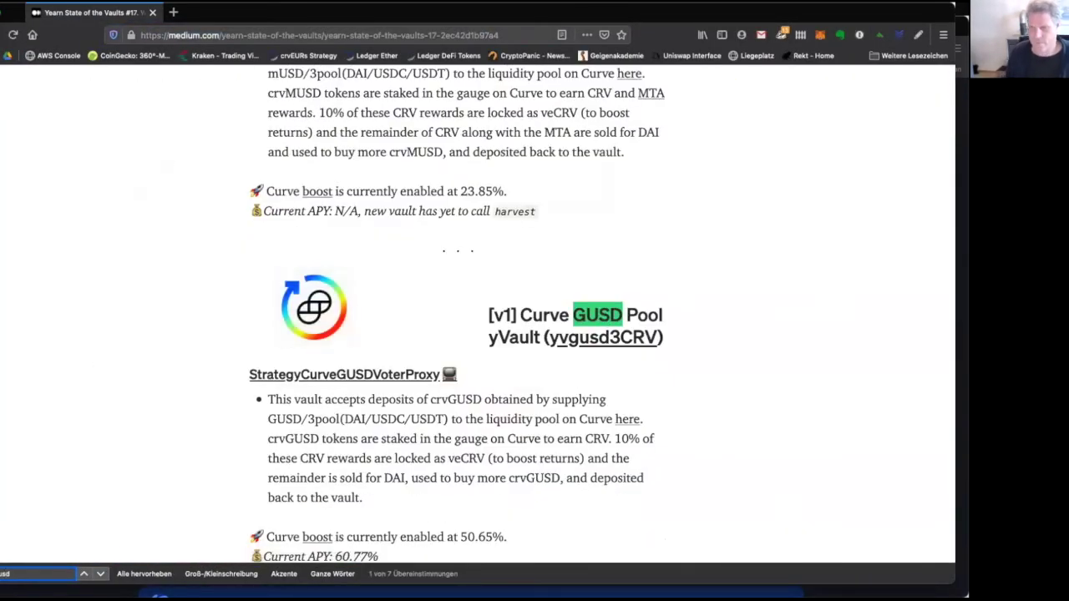
{"action": "left_click", "coordinate": [718, 286]}
{"action": "left_click", "coordinate": [717, 286]}
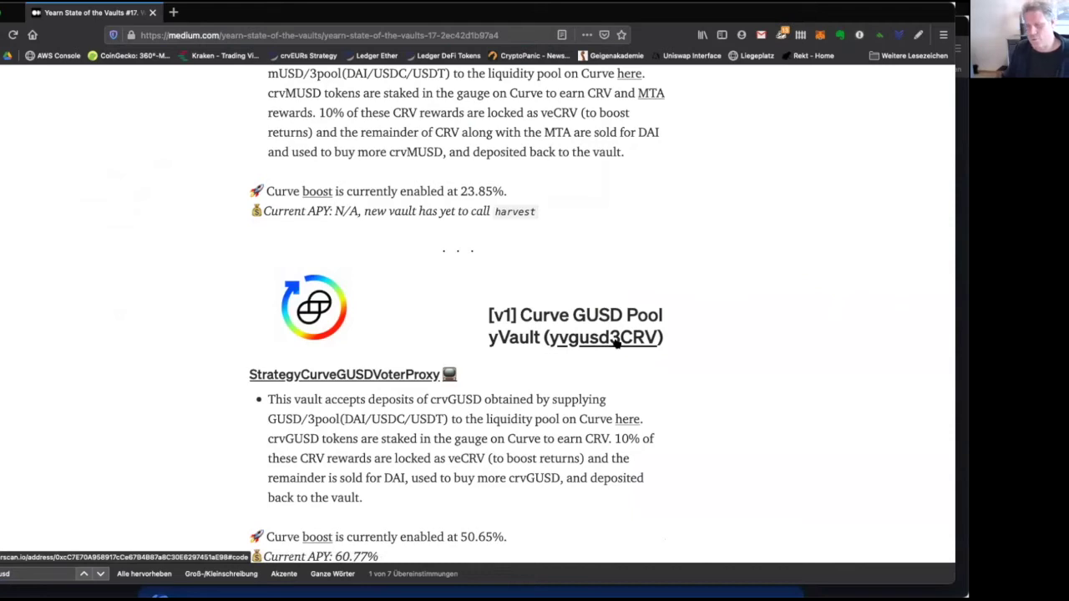
{"action": "scroll", "coordinate": [607, 379], "scroll_direction": "down", "scroll_amount": 1}
{"action": "scroll", "coordinate": [607, 379], "scroll_direction": "down", "scroll_amount": 3}
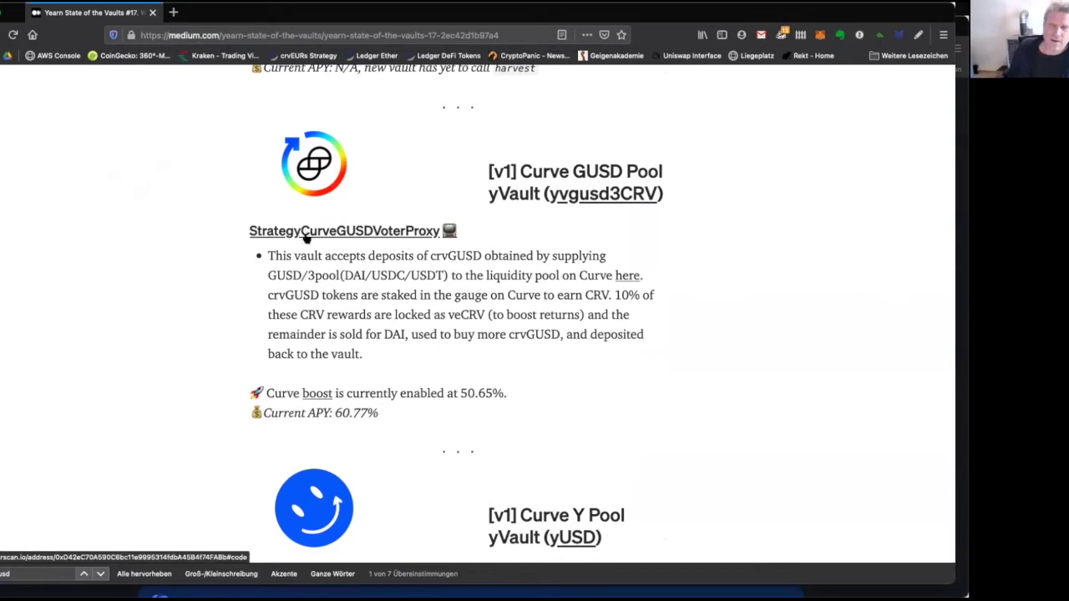
Review the verified StrategyCurveGUSDVoterProxy contract source code on Etherscan.
{"action": "left_click", "coordinate": [304, 234]}
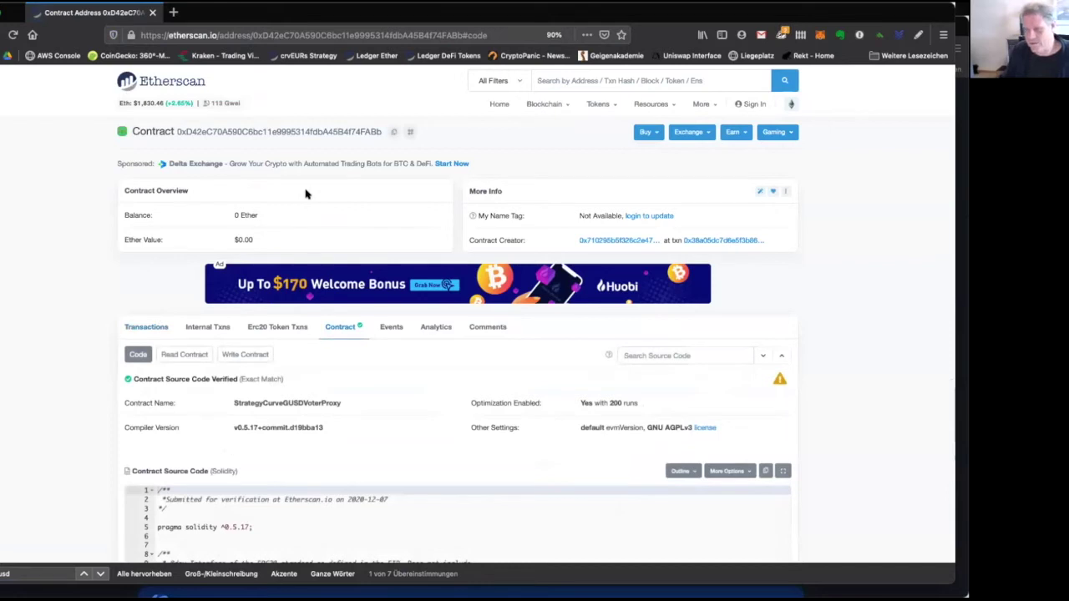
{"action": "scroll", "coordinate": [306, 194], "scroll_direction": "down", "scroll_amount": 8}
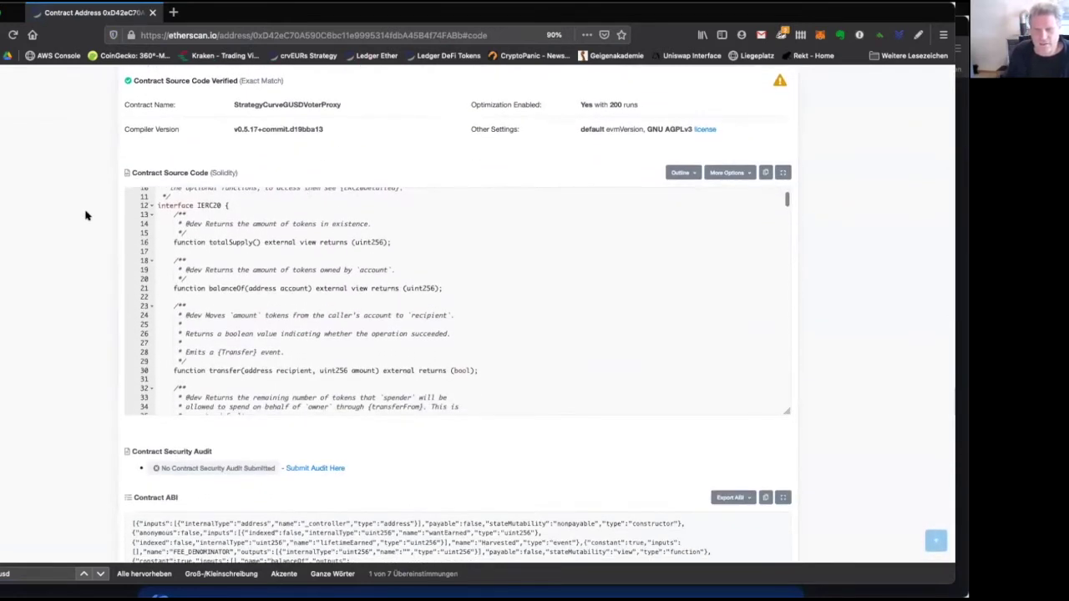
{"action": "scroll", "coordinate": [85, 215], "scroll_direction": "up", "scroll_amount": 4}
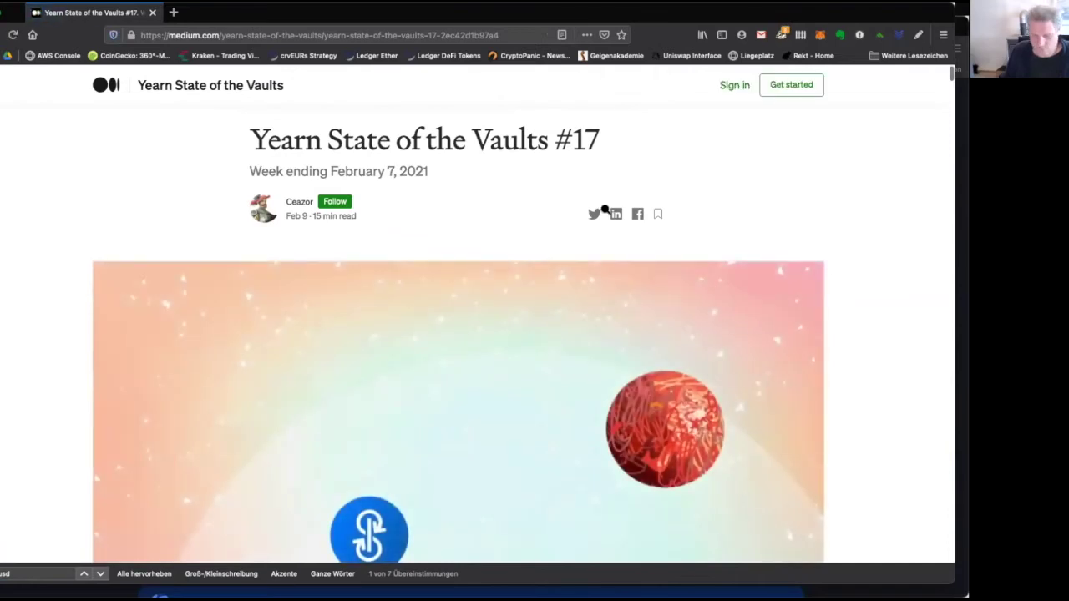
Read the GUSD vault description, highlighting crvGUSD, GUSD/3pool and the staking line.
{"action": "key", "text": "Return"}
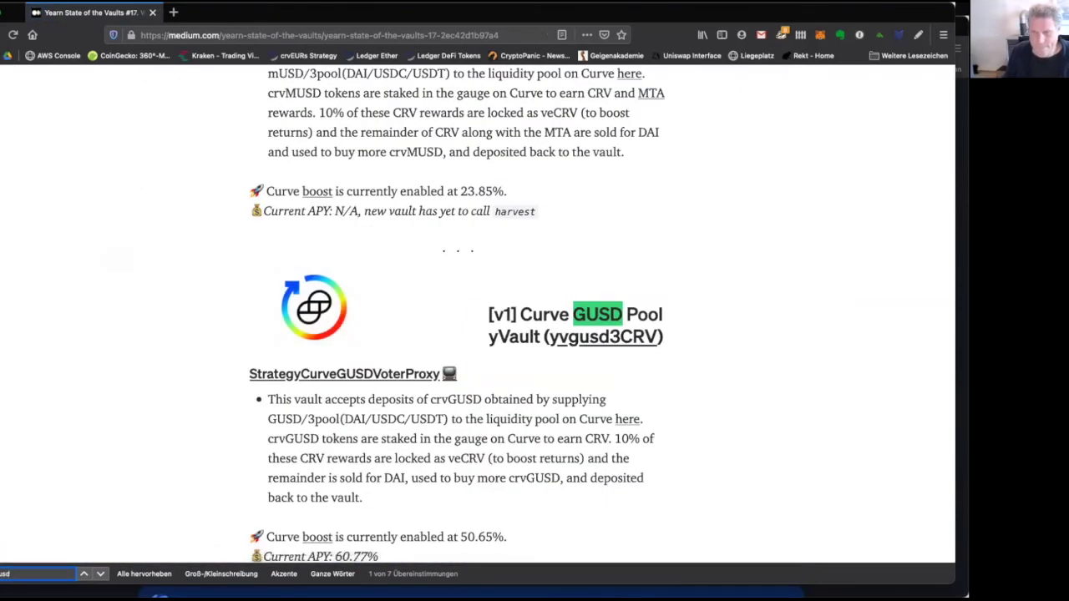
{"action": "left_click", "coordinate": [585, 403]}
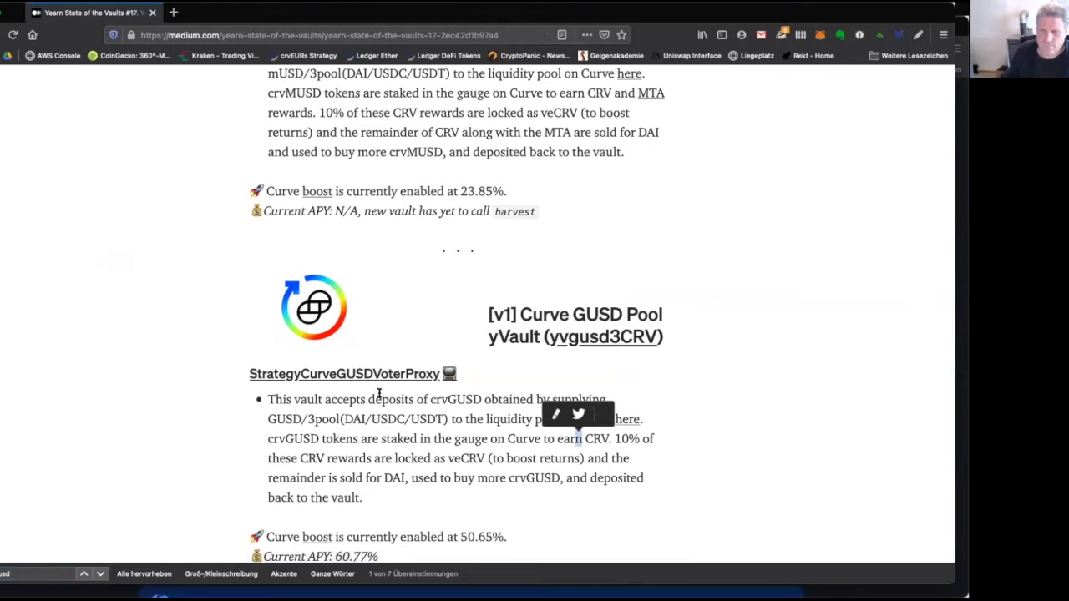
{"action": "left_click_drag", "start_coordinate": [325, 398], "coordinate": [476, 399]}
{"action": "left_click", "coordinate": [474, 398]}
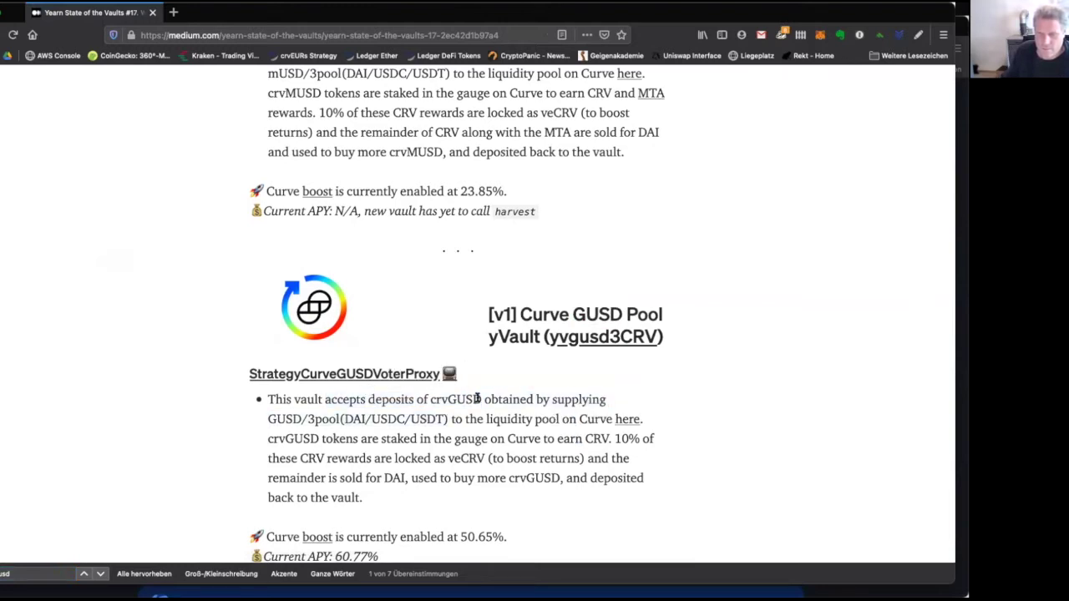
{"action": "double_click", "coordinate": [474, 398]}
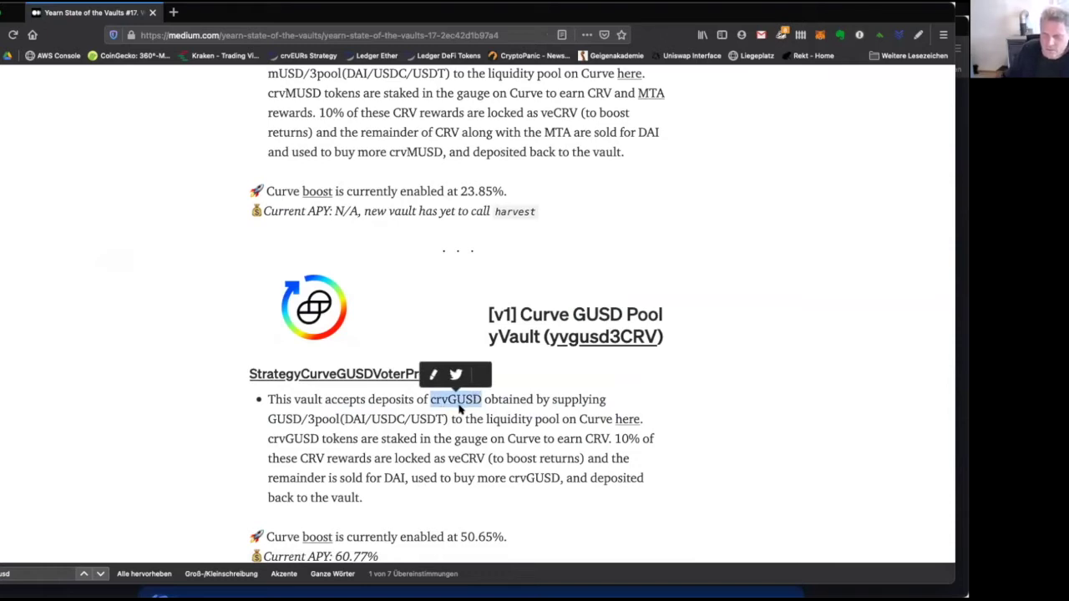
{"action": "left_click", "coordinate": [487, 397]}
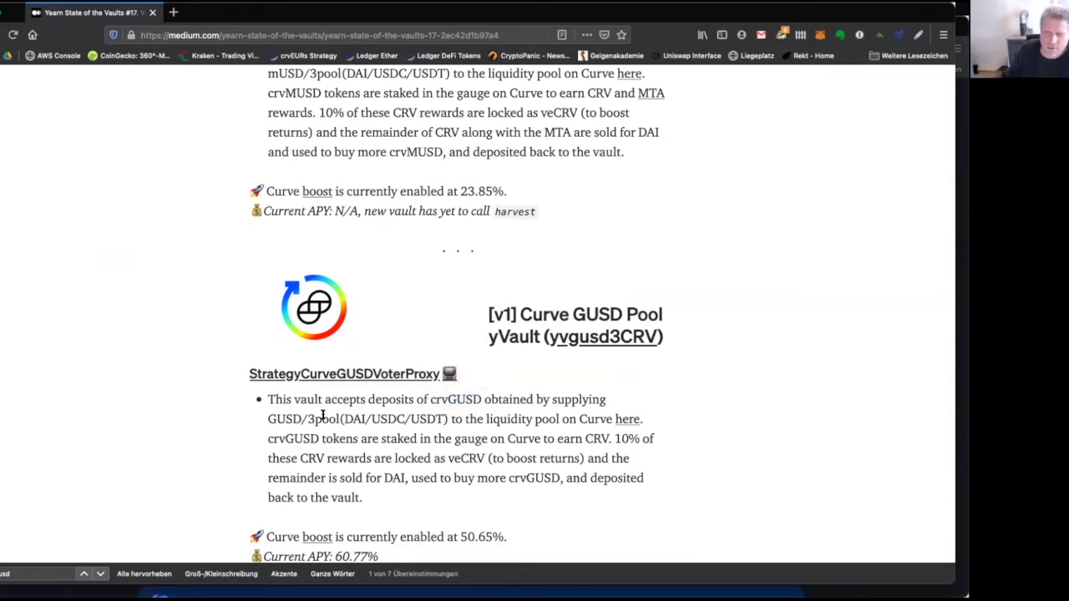
{"action": "left_click_drag", "start_coordinate": [268, 418], "coordinate": [341, 419]}
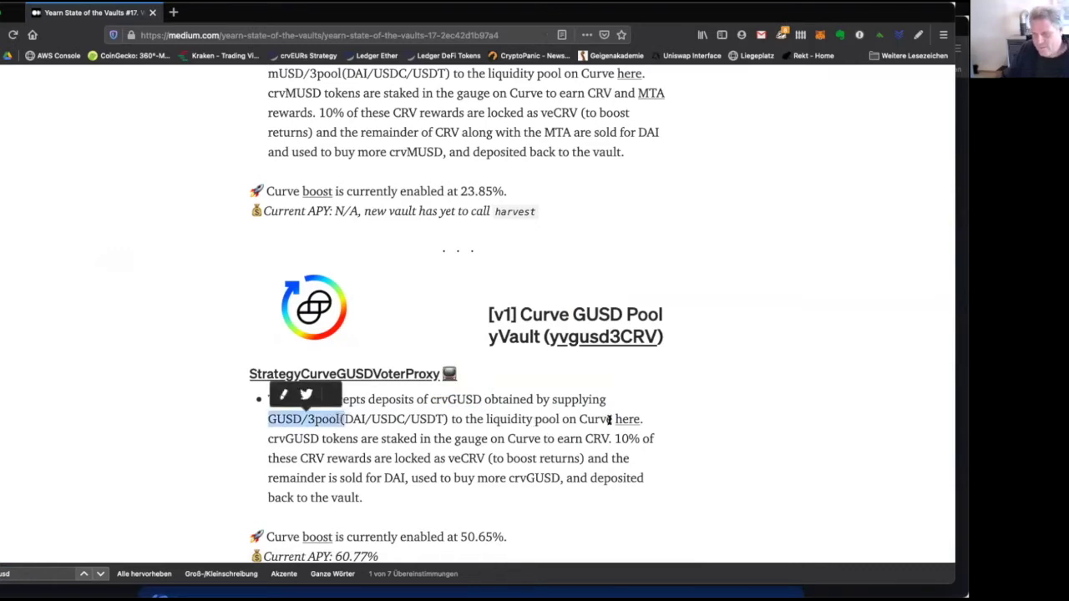
{"action": "double_click", "coordinate": [592, 419]}
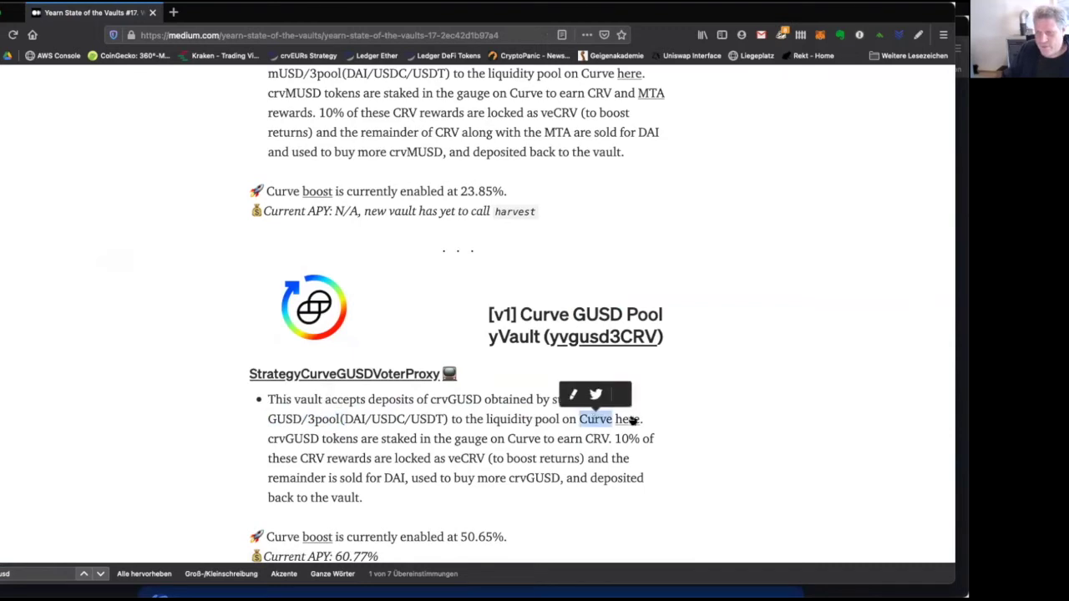
{"action": "left_click", "coordinate": [704, 417]}
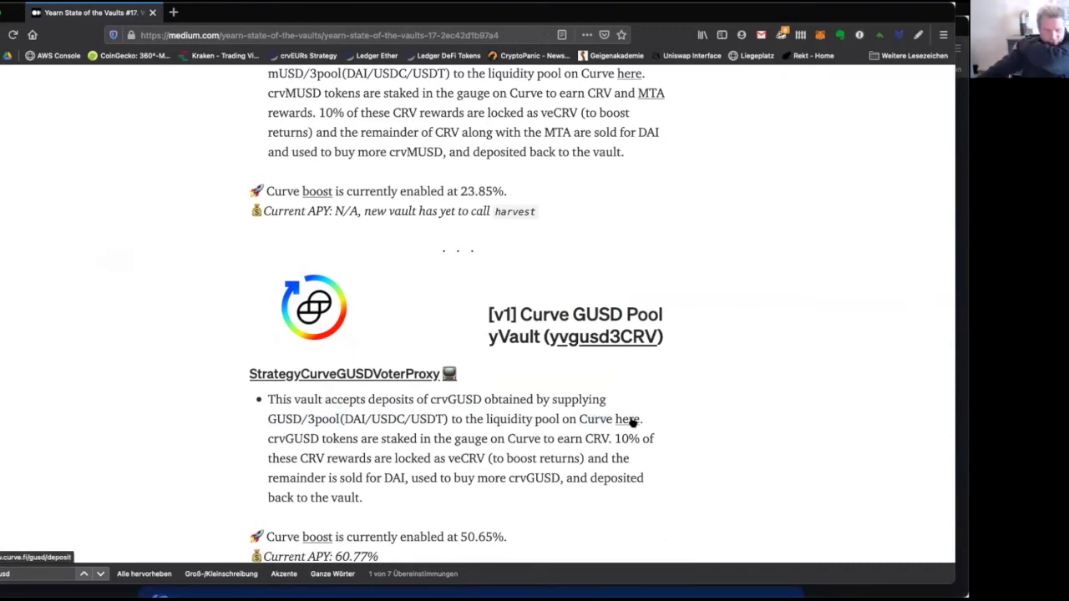
{"action": "left_click_drag", "start_coordinate": [268, 438], "coordinate": [460, 432]}
{"action": "left_click", "coordinate": [507, 431]}
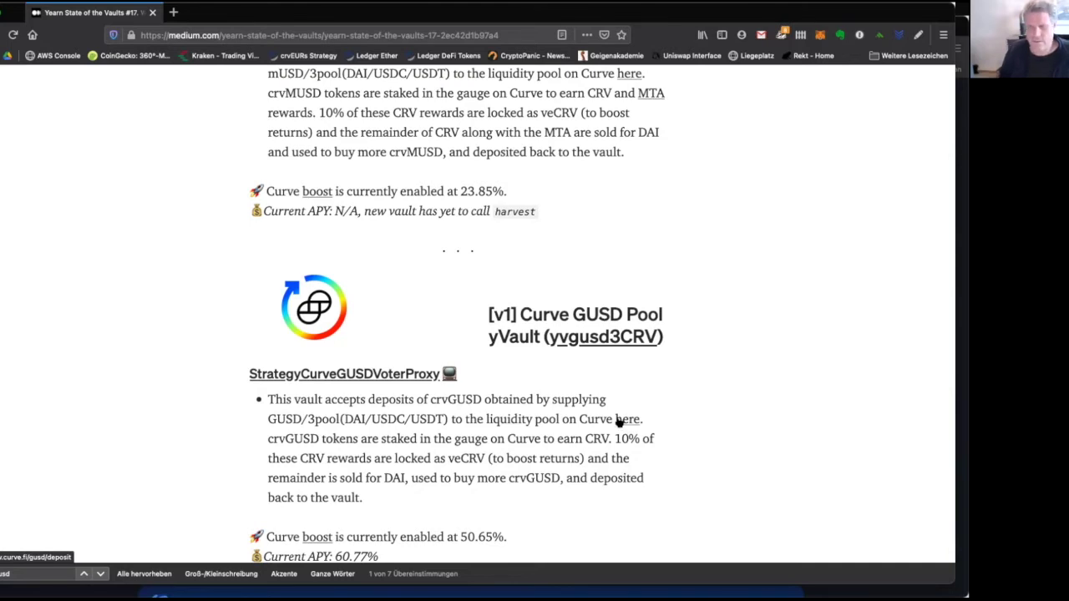
Open curve.fi/gusd/deposit from the 'here' link in the GUSD vault paragraph.
{"action": "left_click", "coordinate": [619, 421]}
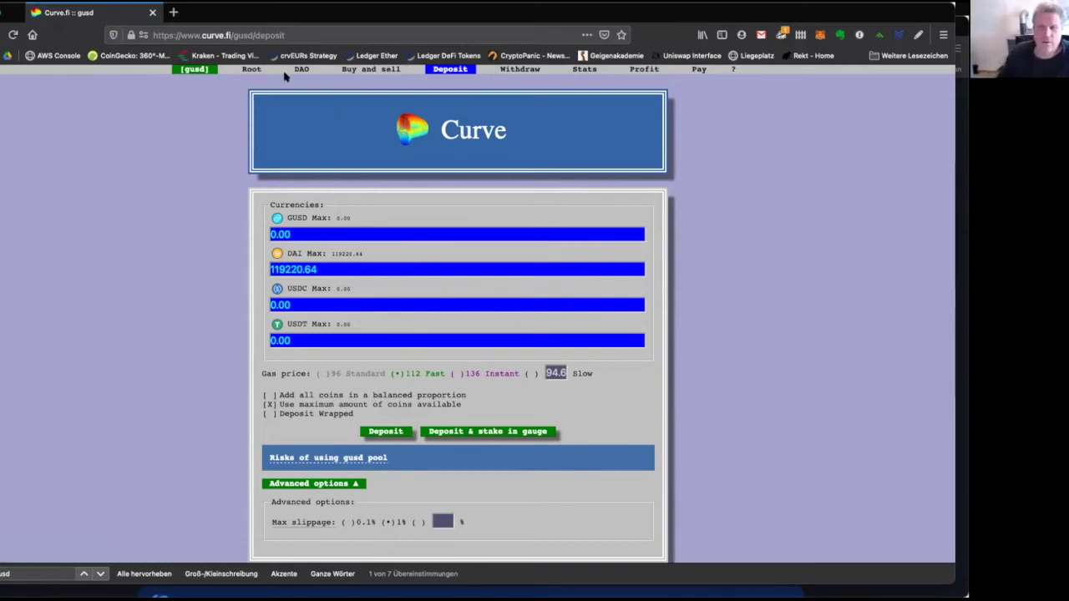
{"action": "mouse_move", "coordinate": [194, 74]}
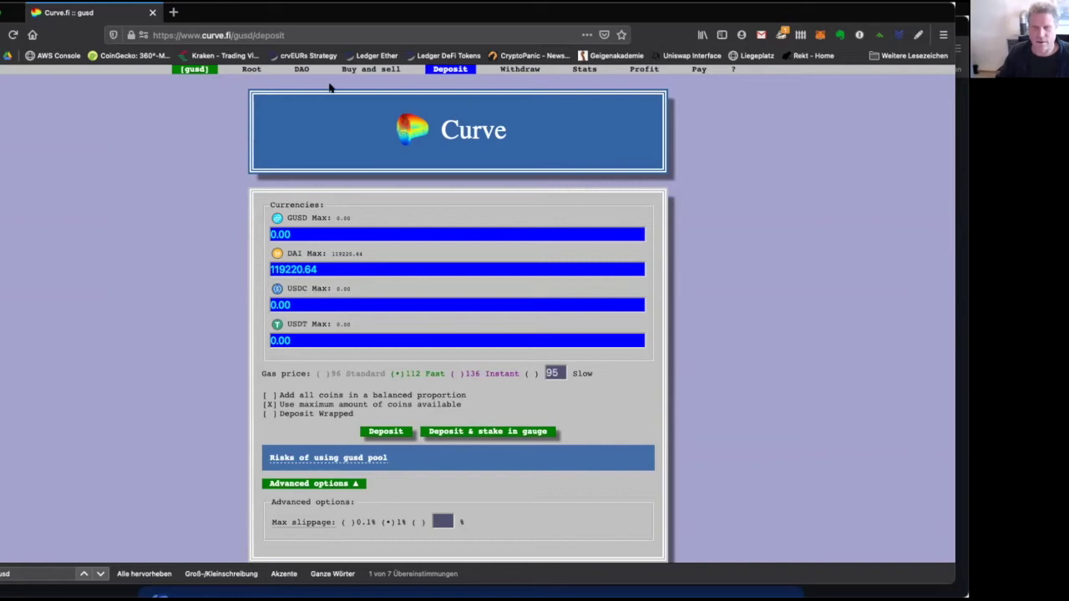
Set up a GUSD pool swap selling DAI for USDC.
{"action": "left_click", "coordinate": [368, 70]}
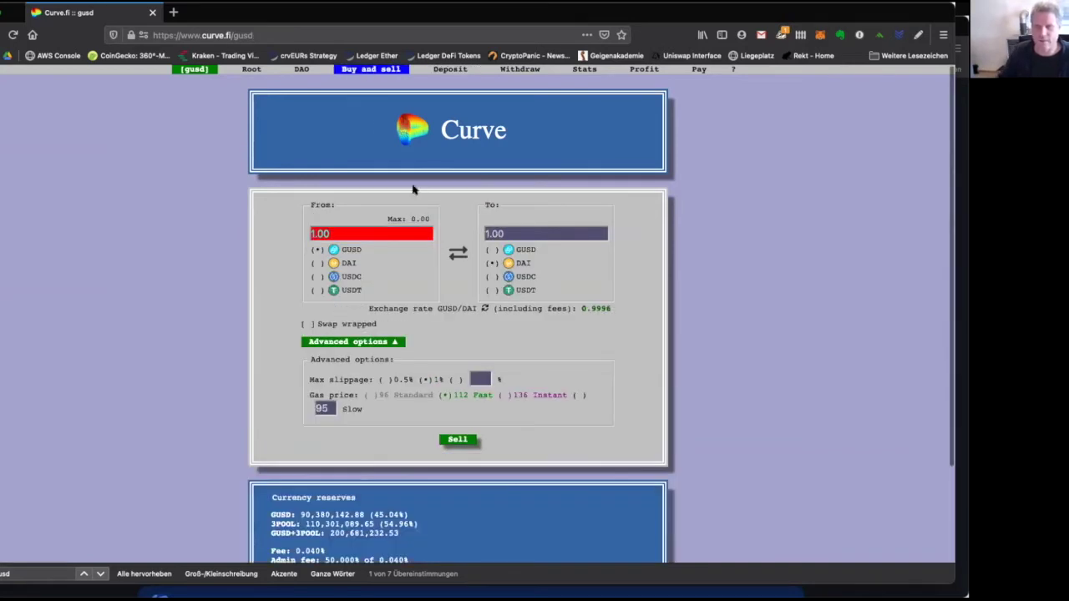
{"action": "left_click", "coordinate": [330, 265]}
{"action": "left_click", "coordinate": [524, 277]}
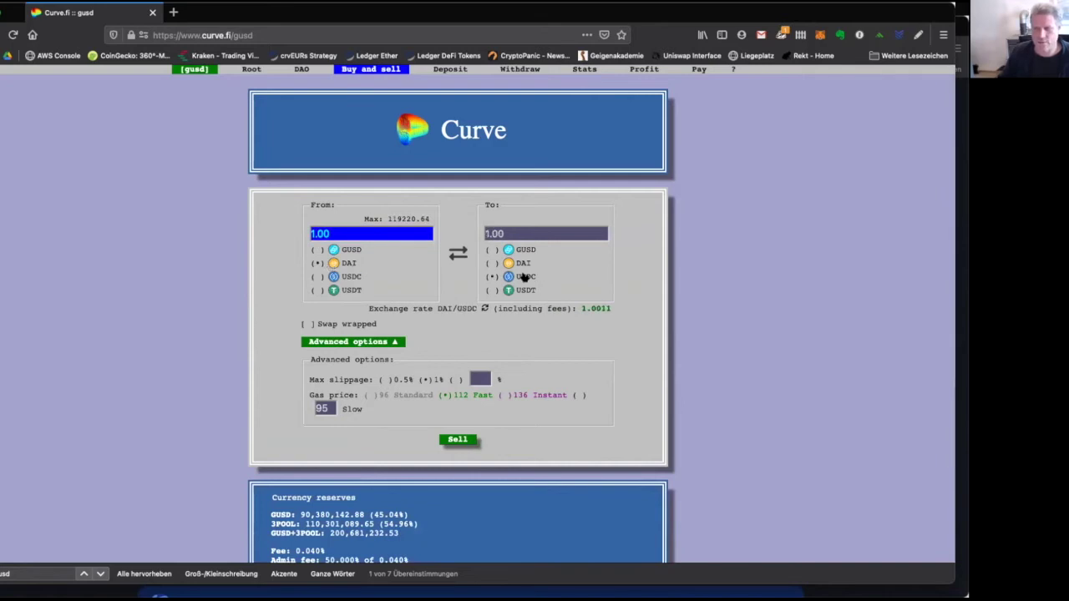
{"action": "left_click", "coordinate": [383, 230]}
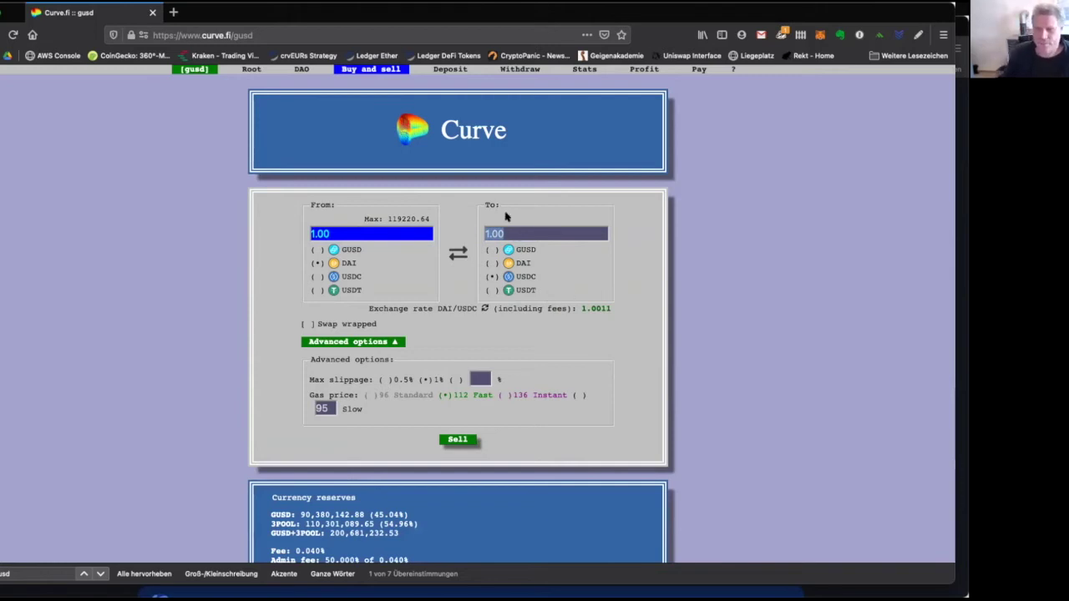
Look over the swap page, then switch to the EURS pool.
{"action": "scroll", "coordinate": [646, 362], "scroll_direction": "down", "scroll_amount": 1}
{"action": "scroll", "coordinate": [646, 362], "scroll_direction": "up", "scroll_amount": 1}
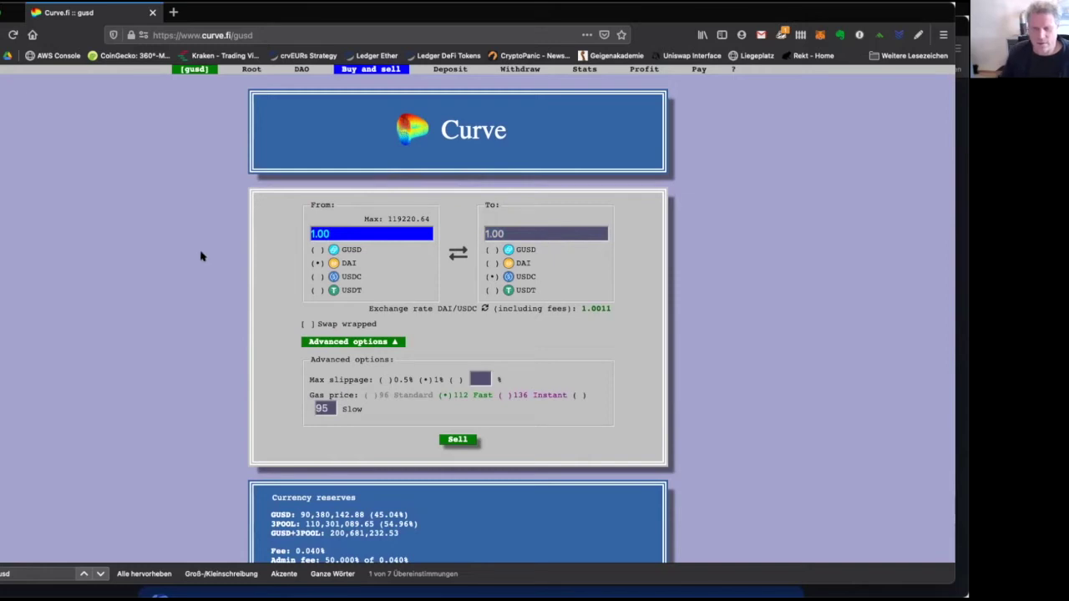
{"action": "scroll", "coordinate": [267, 334], "scroll_direction": "down", "scroll_amount": 3}
{"action": "scroll", "coordinate": [267, 334], "scroll_direction": "up", "scroll_amount": 3}
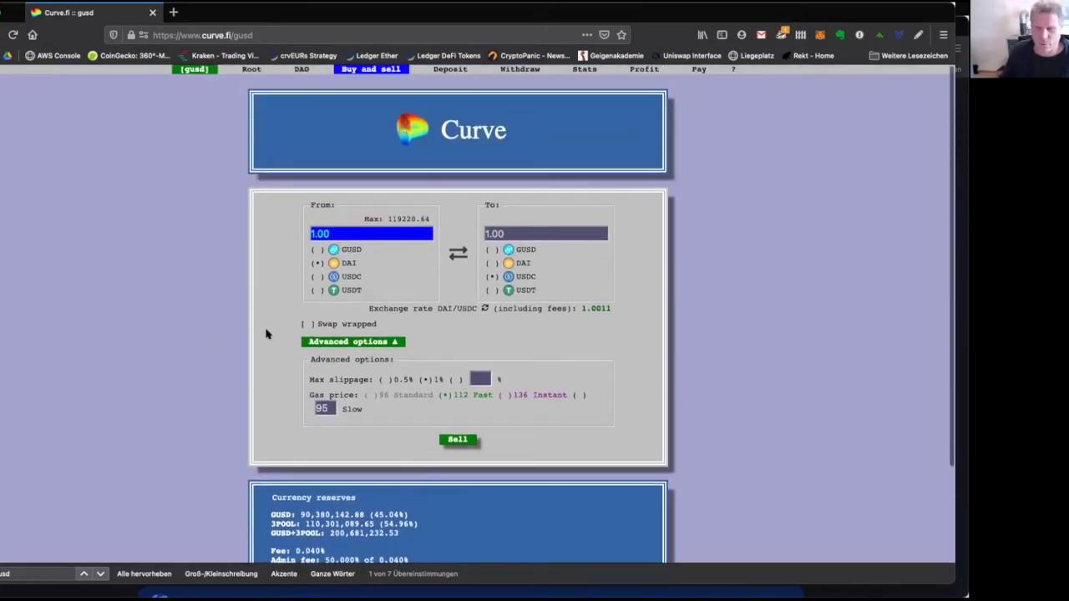
{"action": "scroll", "coordinate": [266, 334], "scroll_direction": "down", "scroll_amount": 3}
{"action": "scroll", "coordinate": [267, 334], "scroll_direction": "up", "scroll_amount": 3}
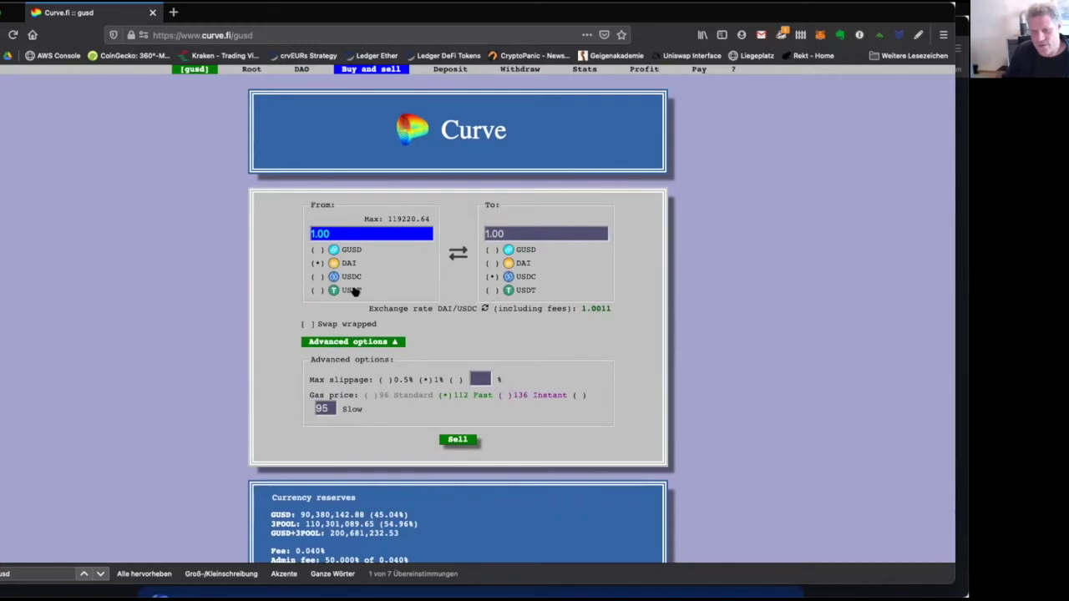
{"action": "mouse_move", "coordinate": [198, 74]}
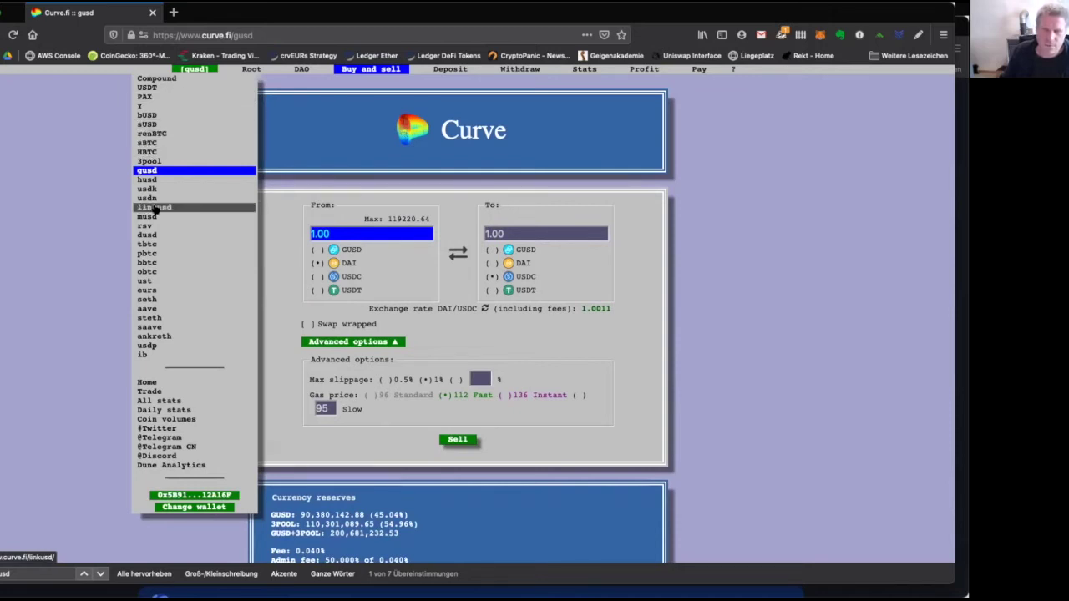
{"action": "left_click", "coordinate": [154, 290]}
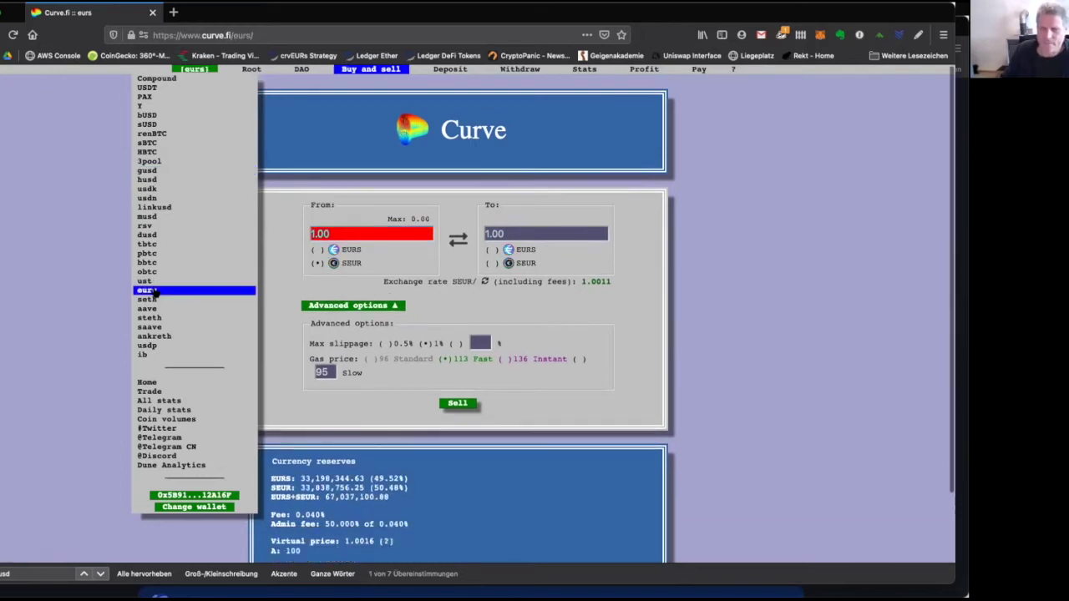
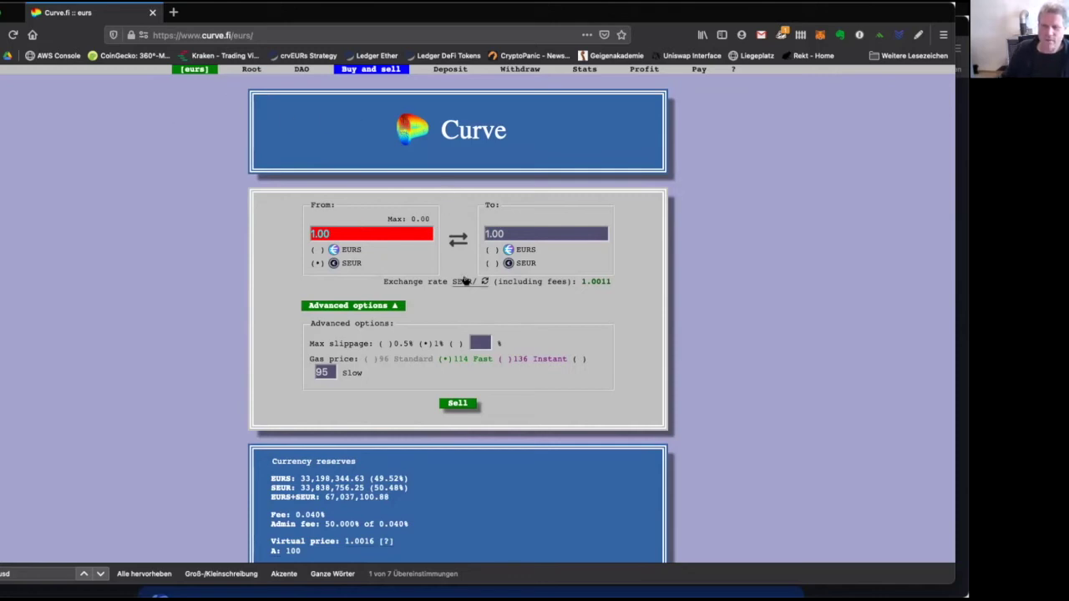
Set the EURS pool swap from EURS to SEUR and review the pool reserves below.
{"action": "left_click", "coordinate": [350, 250]}
{"action": "left_click", "coordinate": [518, 264]}
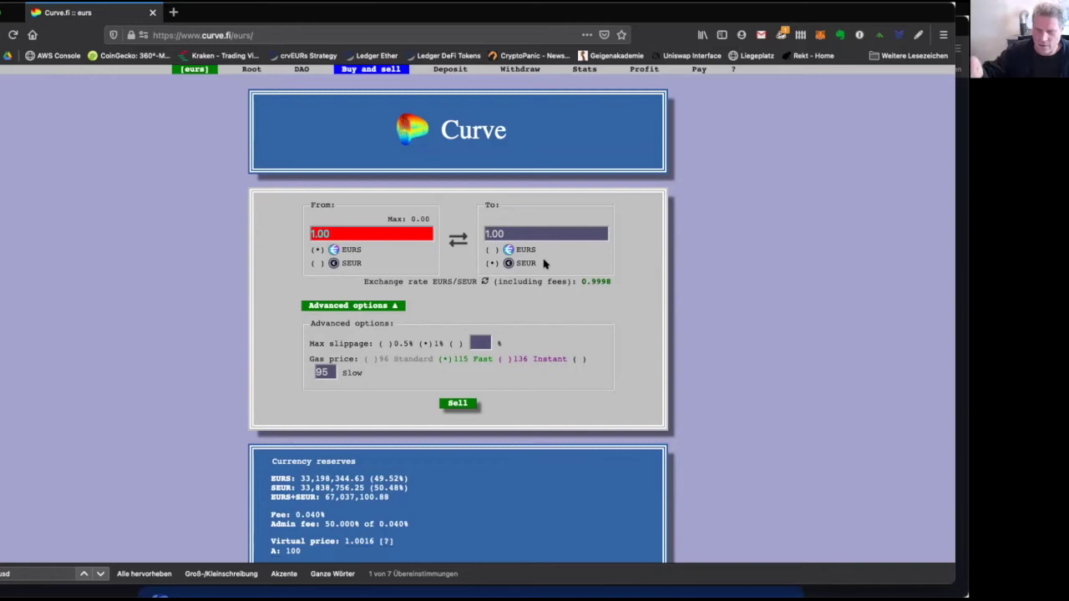
{"action": "scroll", "coordinate": [489, 448], "scroll_direction": "down", "scroll_amount": 2}
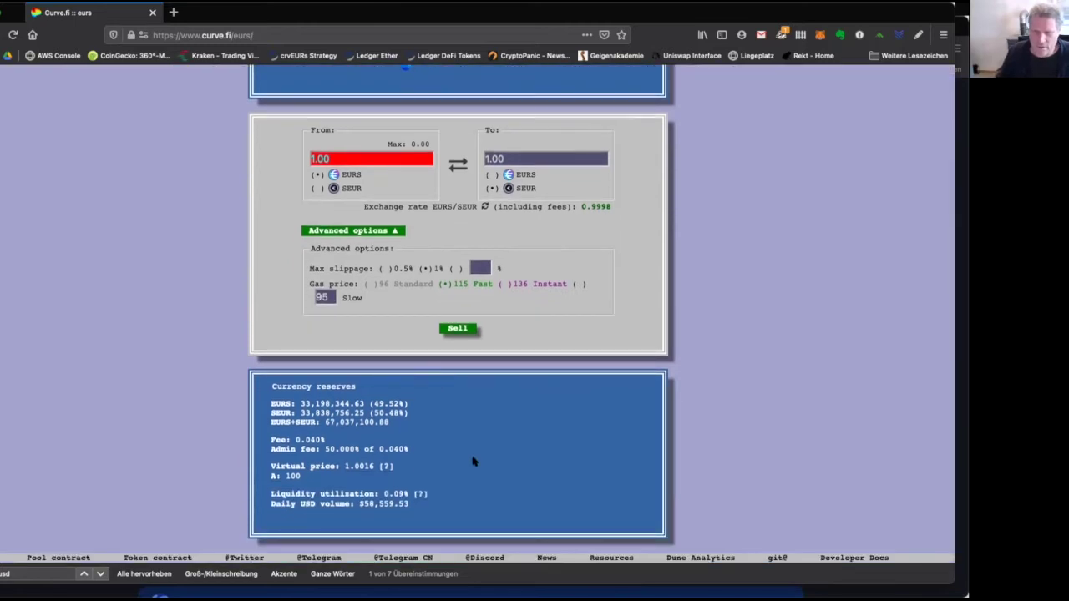
{"action": "scroll", "coordinate": [492, 367], "scroll_direction": "up", "scroll_amount": 2}
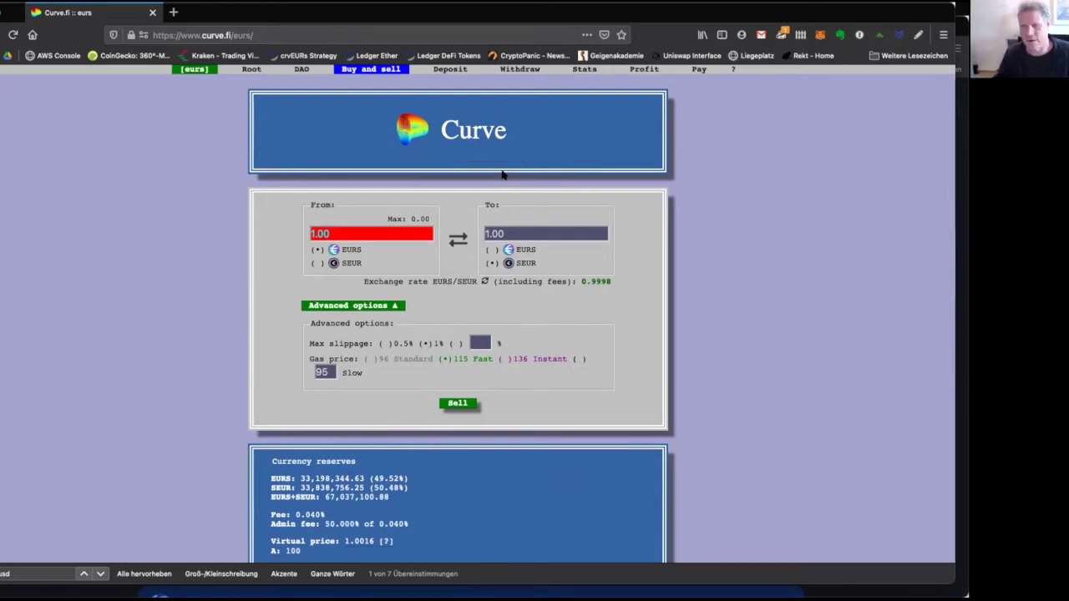
{"action": "mouse_move", "coordinate": [195, 69]}
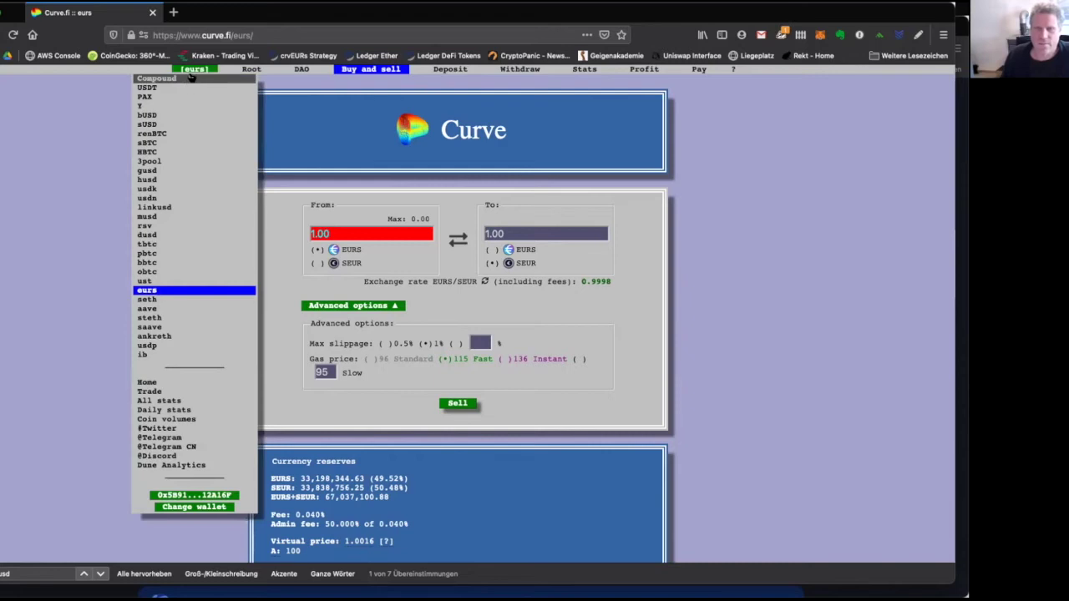
Visit the renBTC pool, then switch to the 3pool for DAI, USDC and USDT.
{"action": "left_click", "coordinate": [193, 137]}
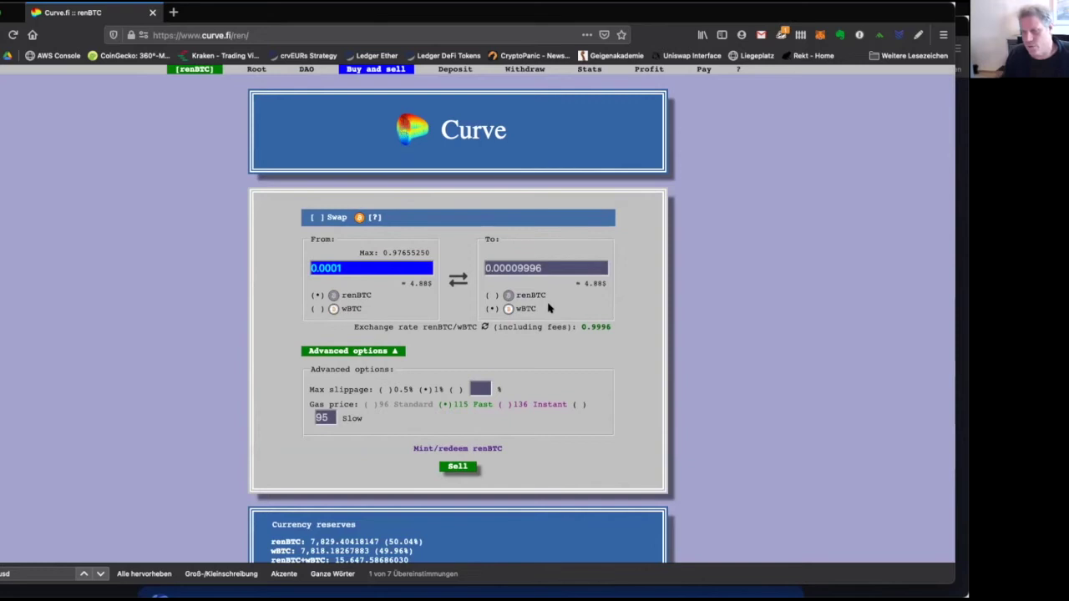
{"action": "mouse_move", "coordinate": [203, 75]}
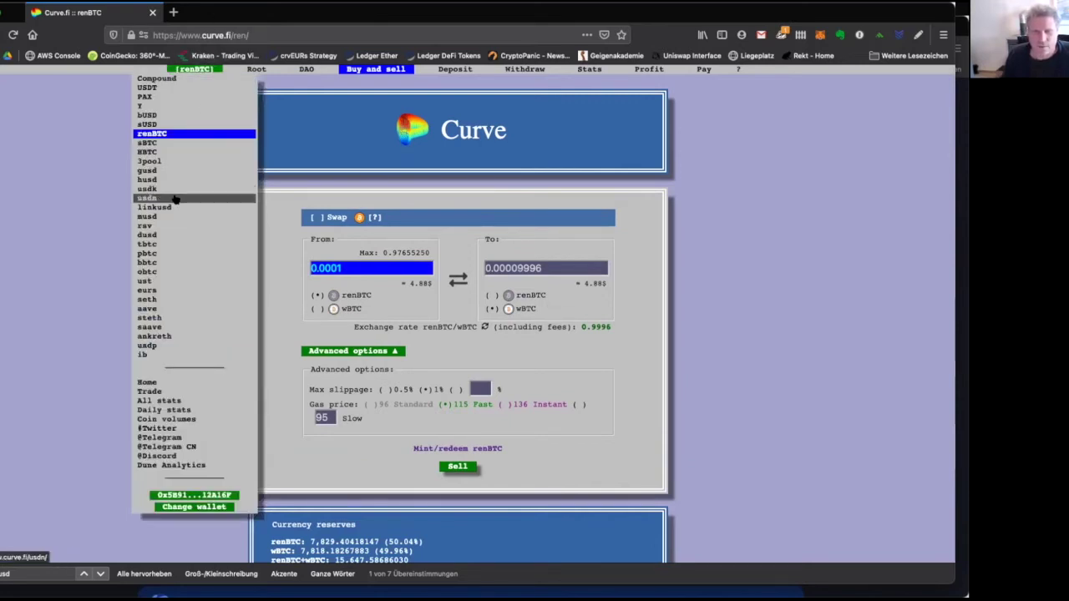
{"action": "left_click", "coordinate": [159, 161]}
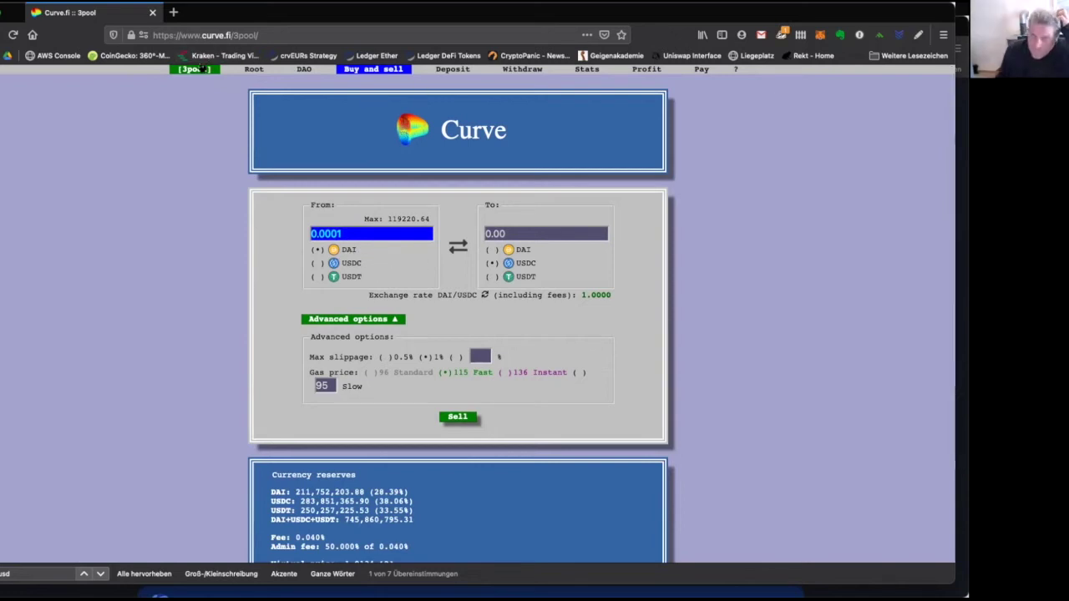
{"action": "mouse_move", "coordinate": [201, 71]}
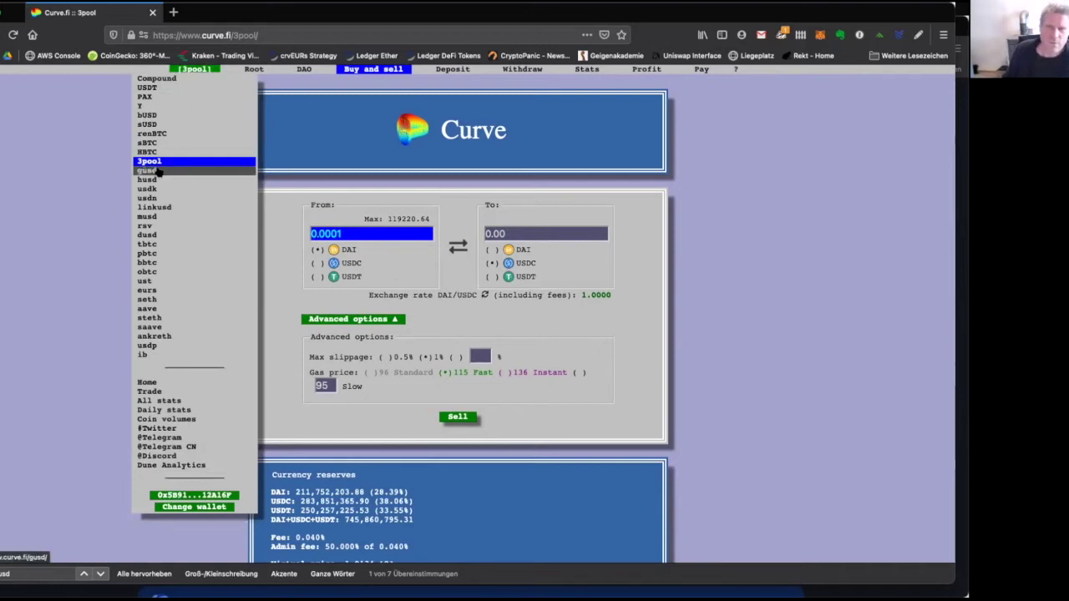
Switch to the gusd pool and view its Withdraw page.
{"action": "left_click", "coordinate": [158, 171]}
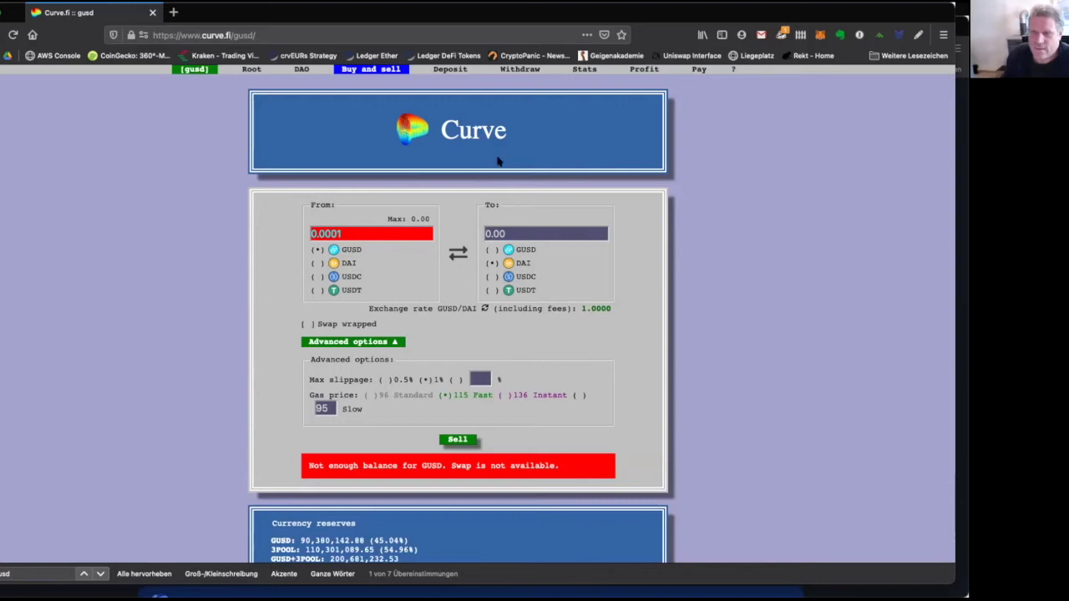
{"action": "left_click", "coordinate": [517, 70]}
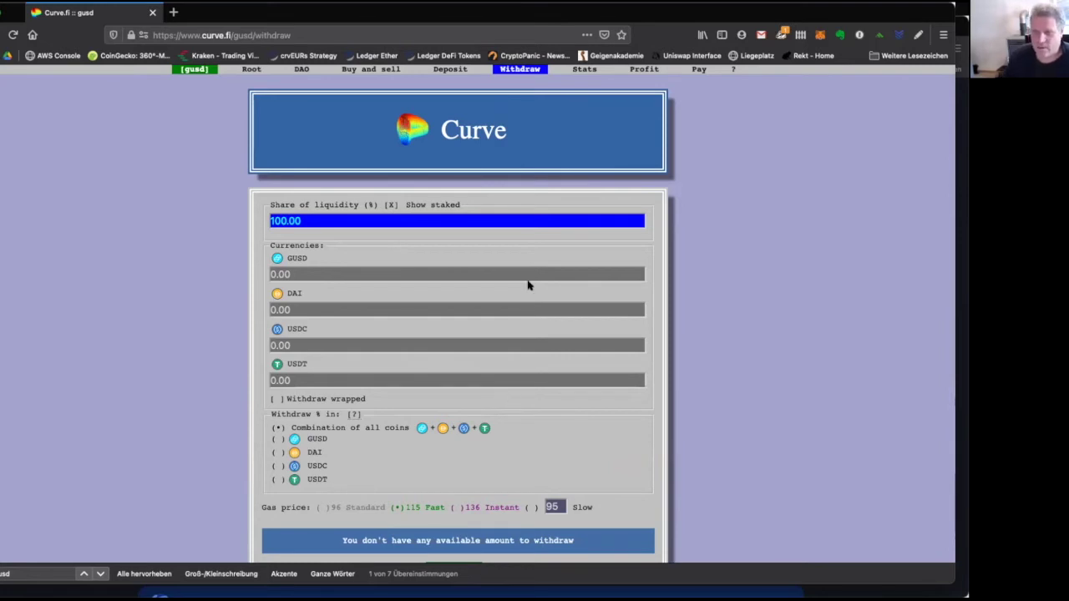
{"action": "scroll", "coordinate": [565, 268], "scroll_direction": "down", "scroll_amount": 2}
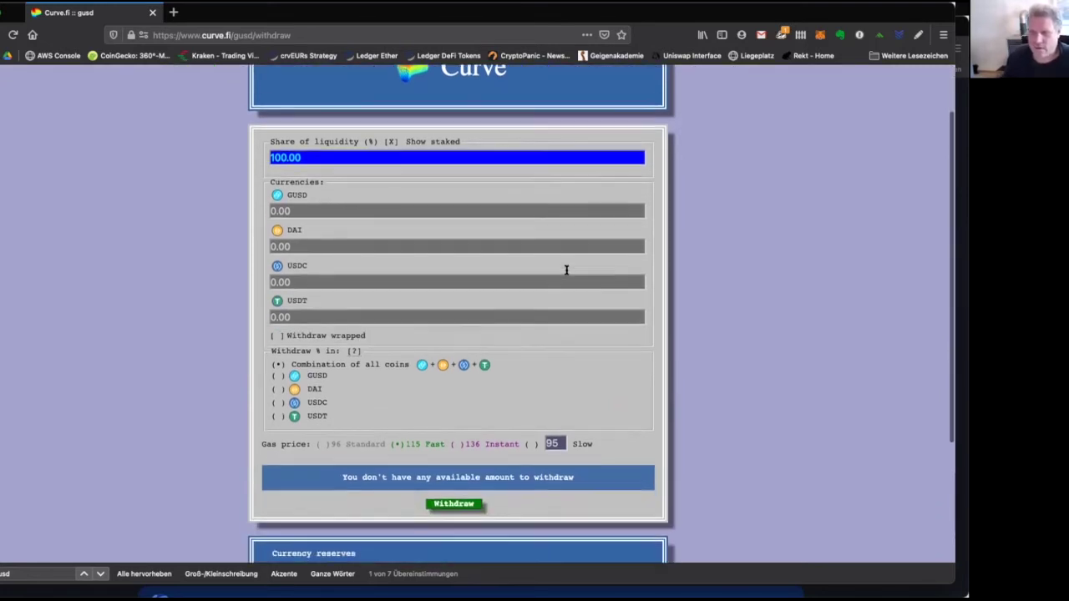
{"action": "scroll", "coordinate": [565, 274], "scroll_direction": "up", "scroll_amount": 2}
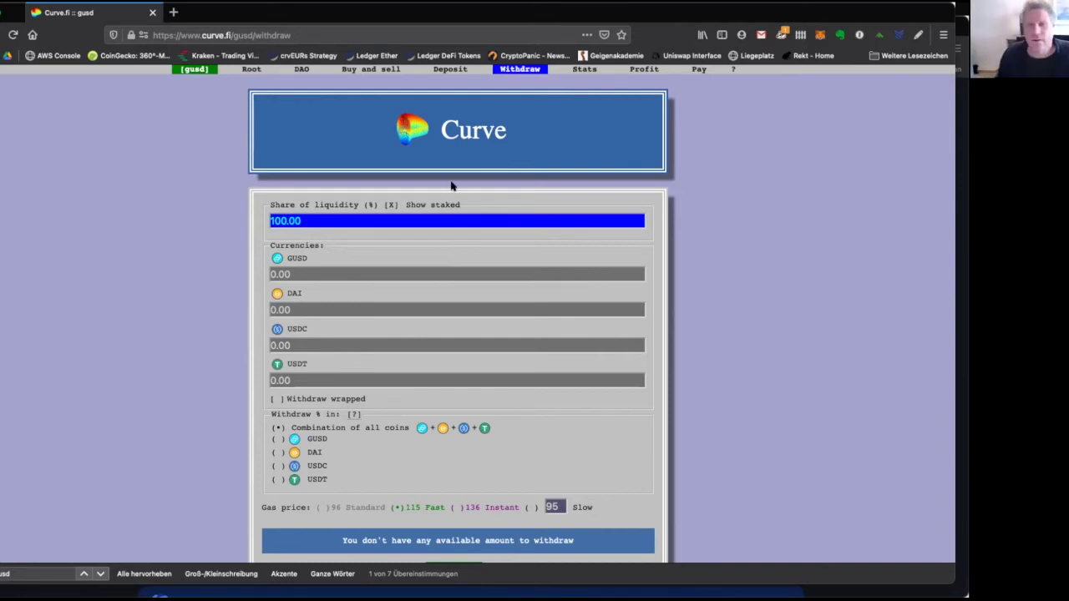
{"action": "left_click", "coordinate": [326, 32]}
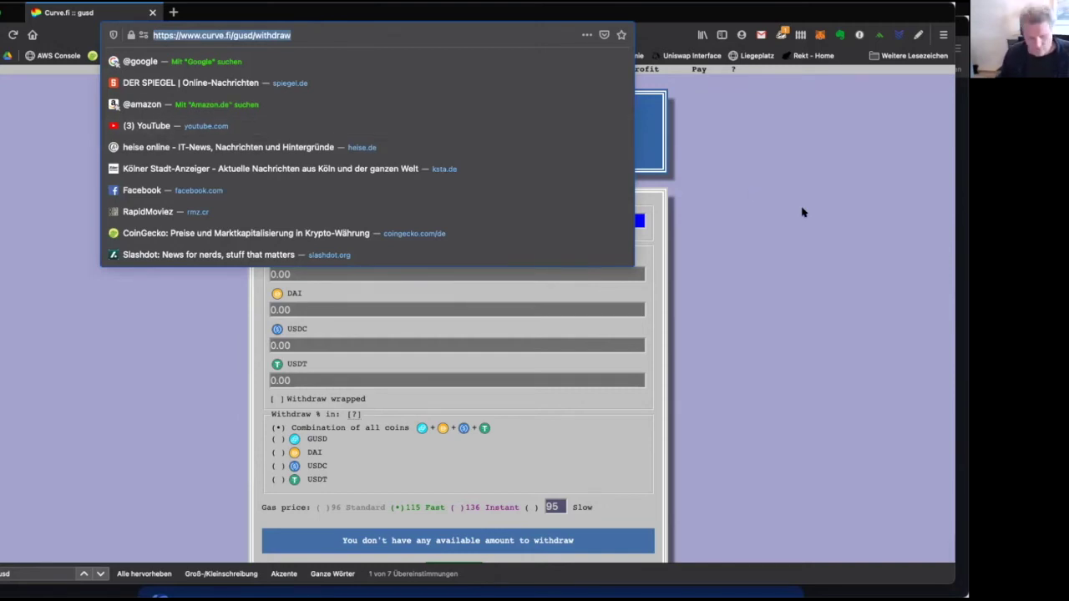
Open yearn.finance to check the crvGUSD vault, then search Google for 'yearn state of the vaults'.
{"action": "type", "text": "yearn.finance/"}
{"action": "key", "text": "Return"}
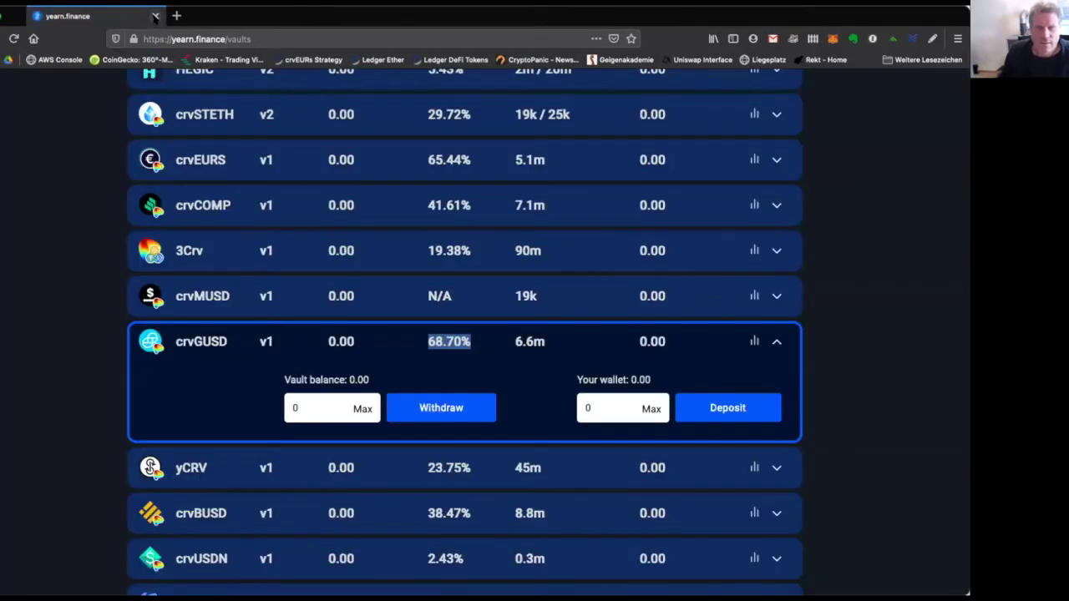
{"action": "left_click", "coordinate": [205, 39]}
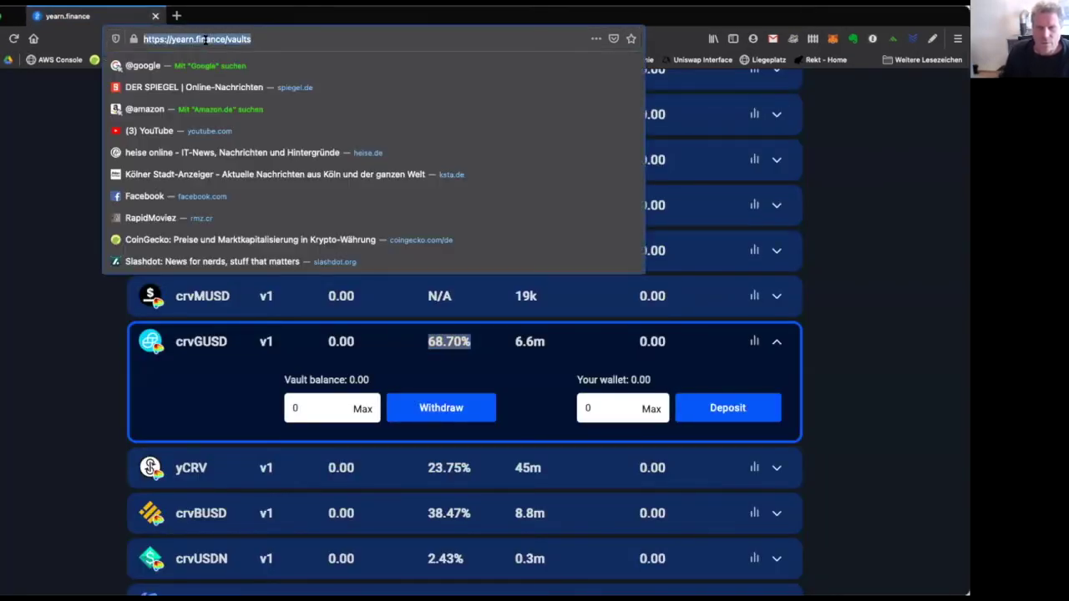
{"action": "type", "text": "sate"}
{"action": "key", "text": "BackSpace"}
{"action": "key", "text": "BackSpace"}
{"action": "key", "text": "BackSpace"}
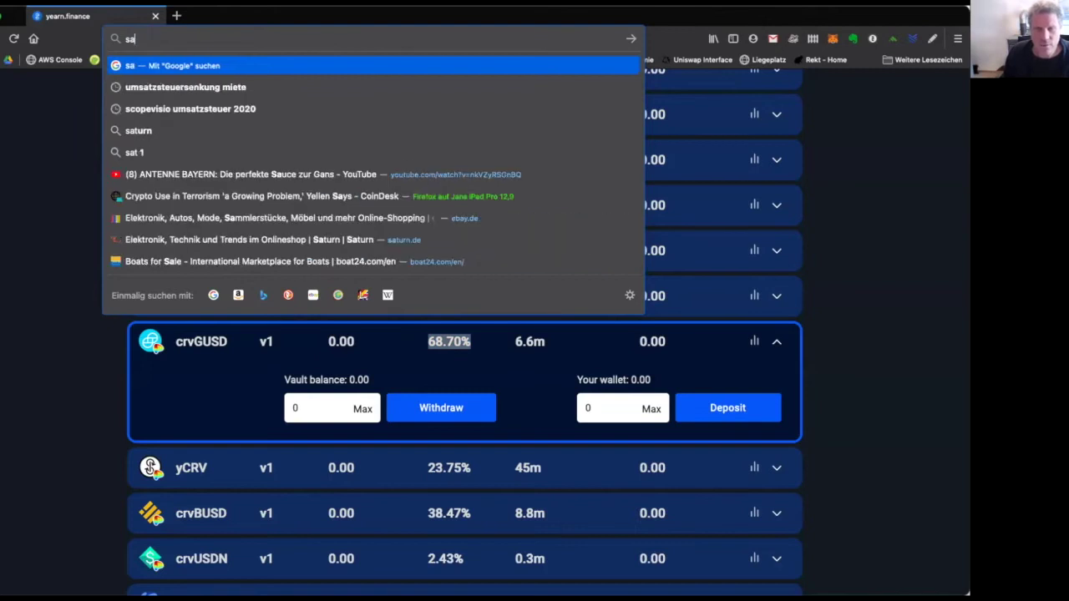
{"action": "type", "text": "tate of the vaults"}
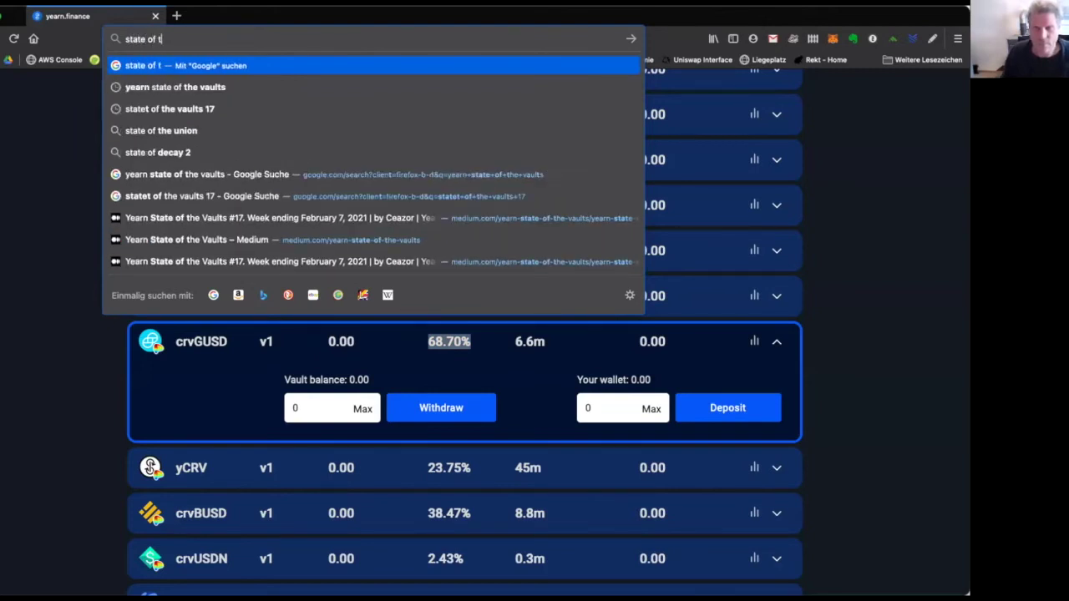
{"action": "key", "text": "Down"}
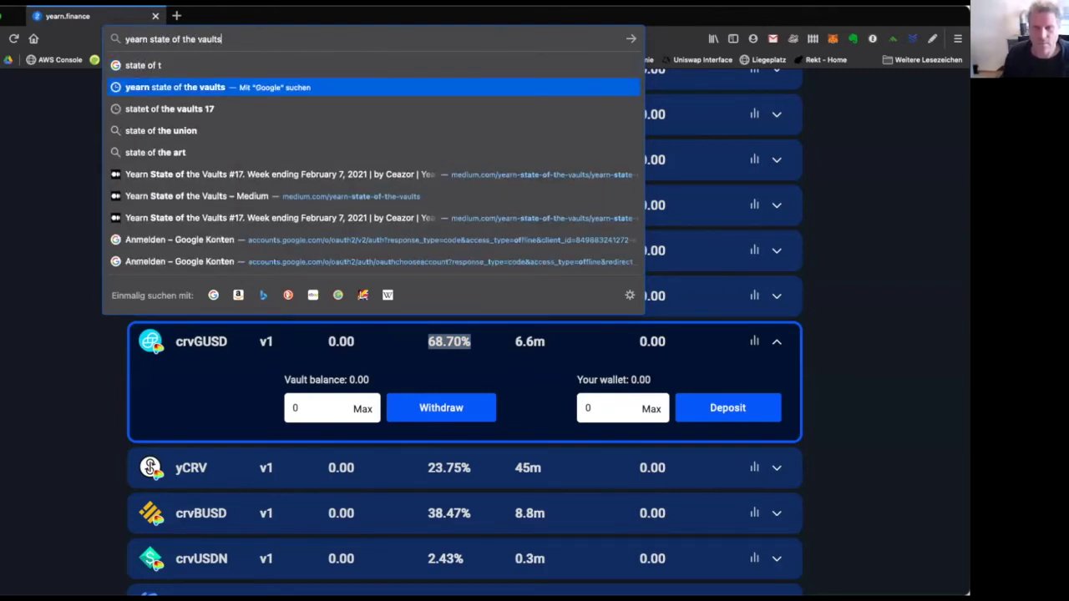
{"action": "key", "text": "Return"}
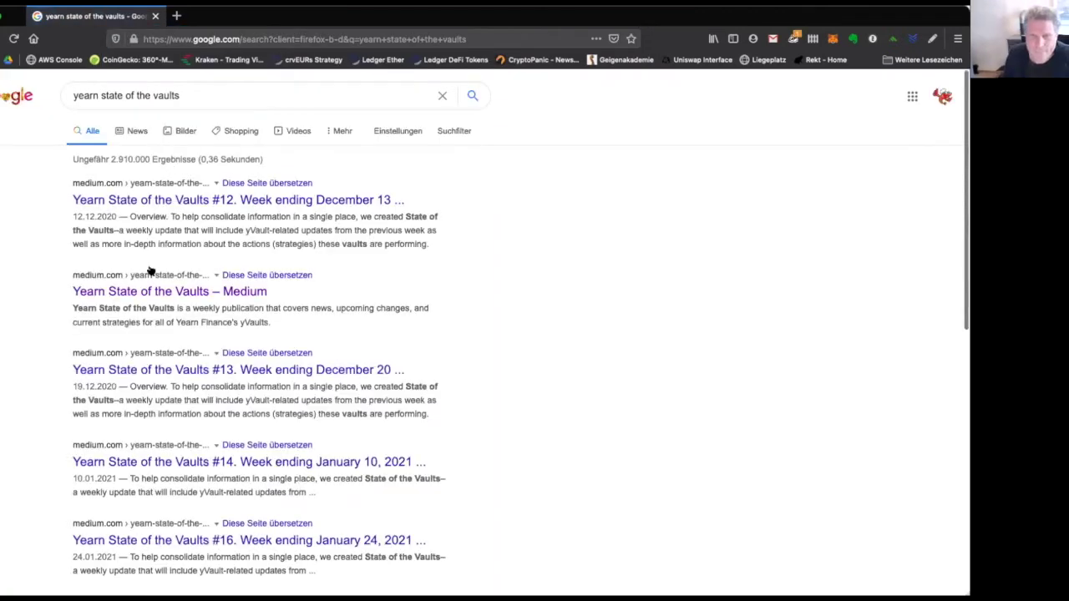
Open the Yearn State of the Vaults #17 article on Medium and find its 'gusd' section.
{"action": "left_click", "coordinate": [186, 292]}
{"action": "scroll", "coordinate": [451, 322], "scroll_direction": "down", "scroll_amount": 5}
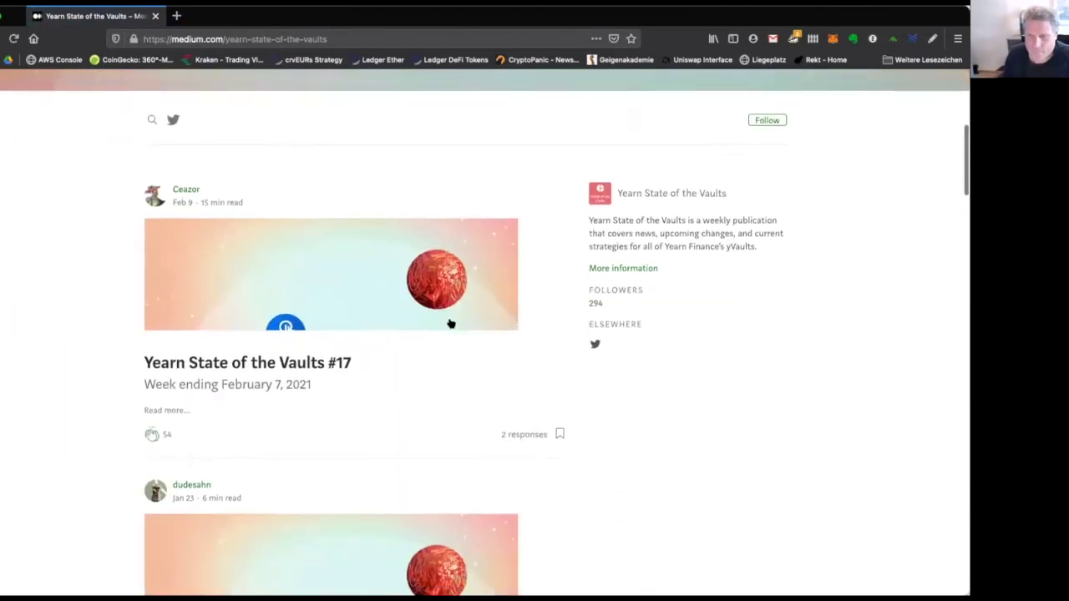
{"action": "scroll", "coordinate": [451, 324], "scroll_direction": "down", "scroll_amount": 1}
{"action": "left_click", "coordinate": [320, 304]}
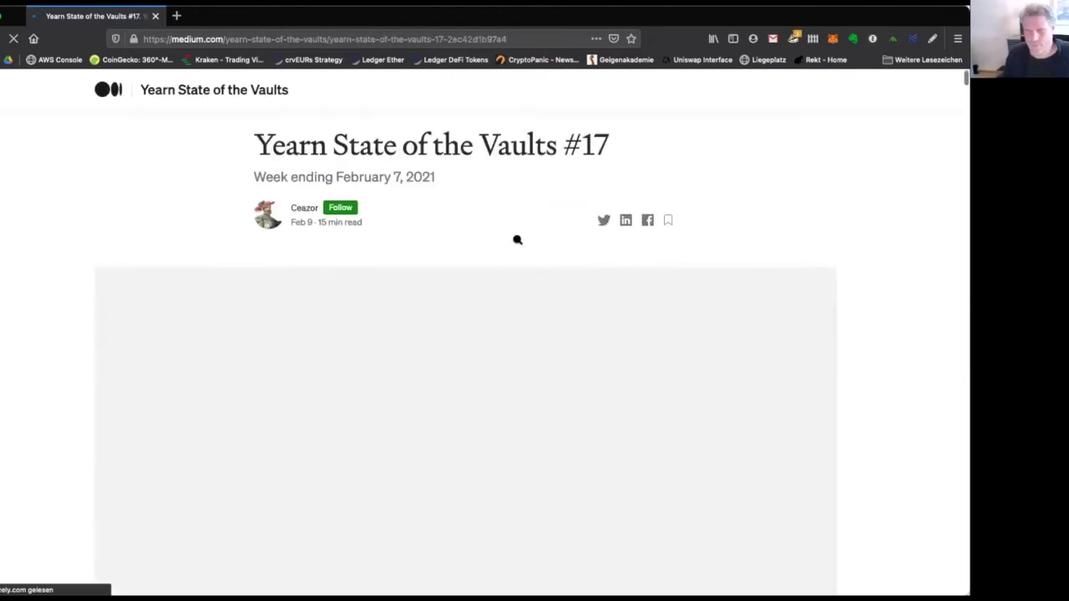
{"action": "key", "text": "super+f"}
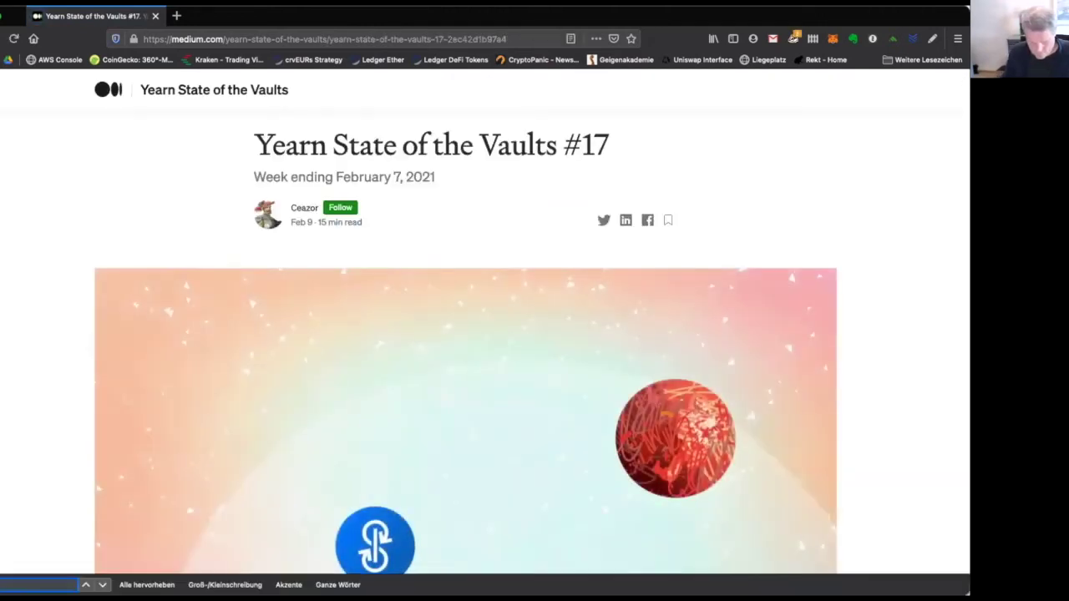
{"action": "type", "text": "gusd"}
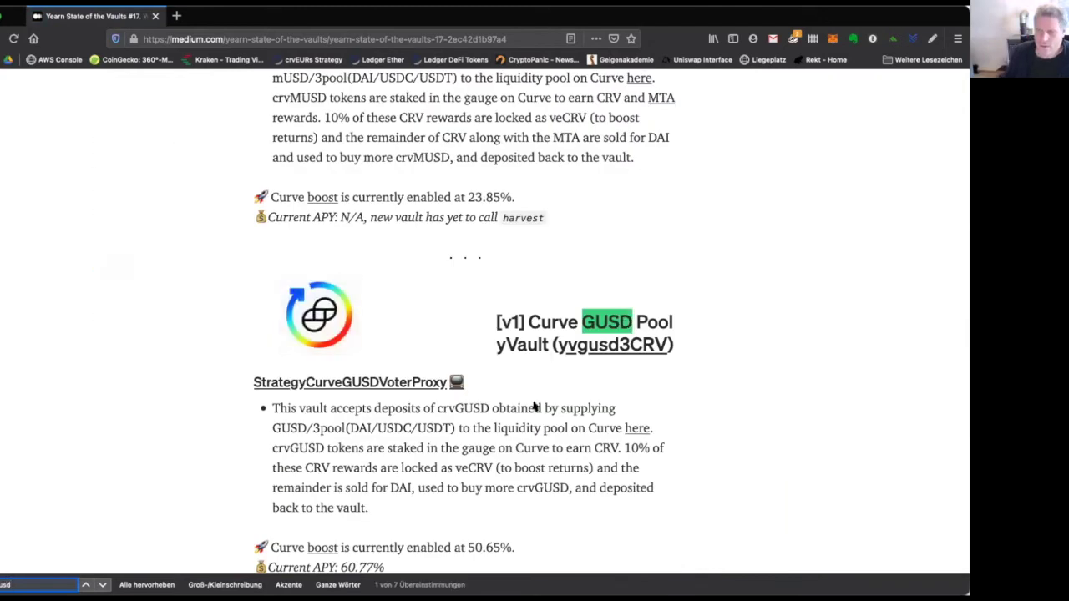
{"action": "left_click", "coordinate": [534, 405]}
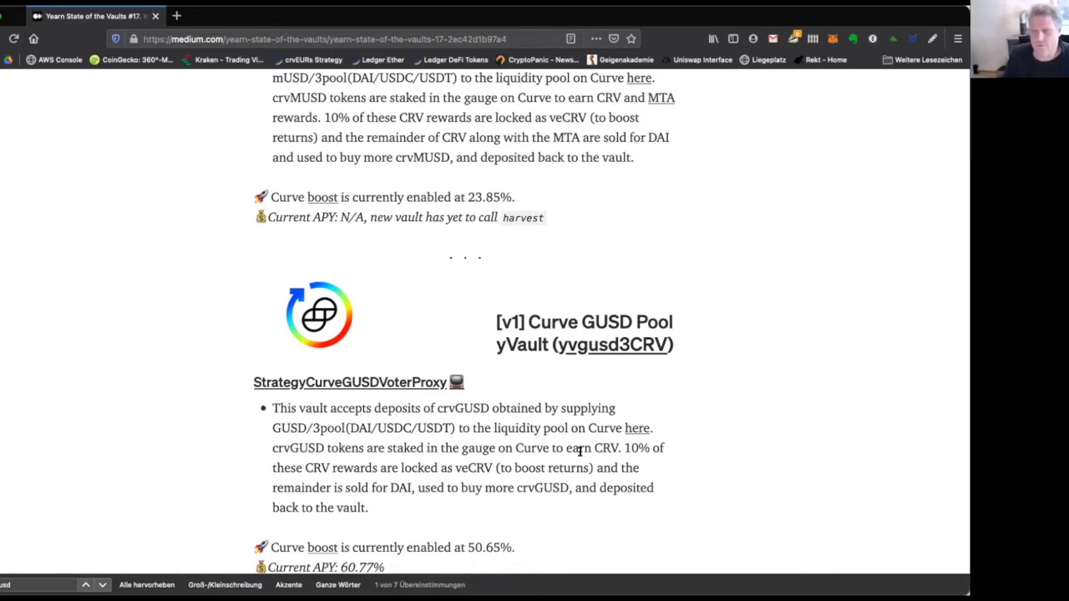
{"action": "left_click_drag", "start_coordinate": [623, 447], "coordinate": [328, 465]}
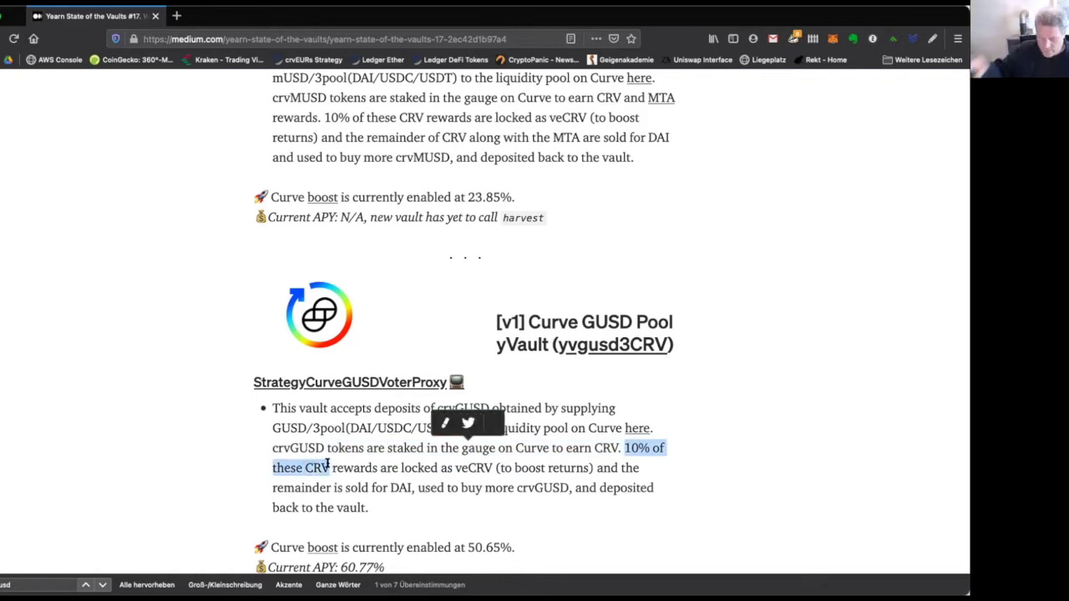
{"action": "left_click", "coordinate": [369, 464]}
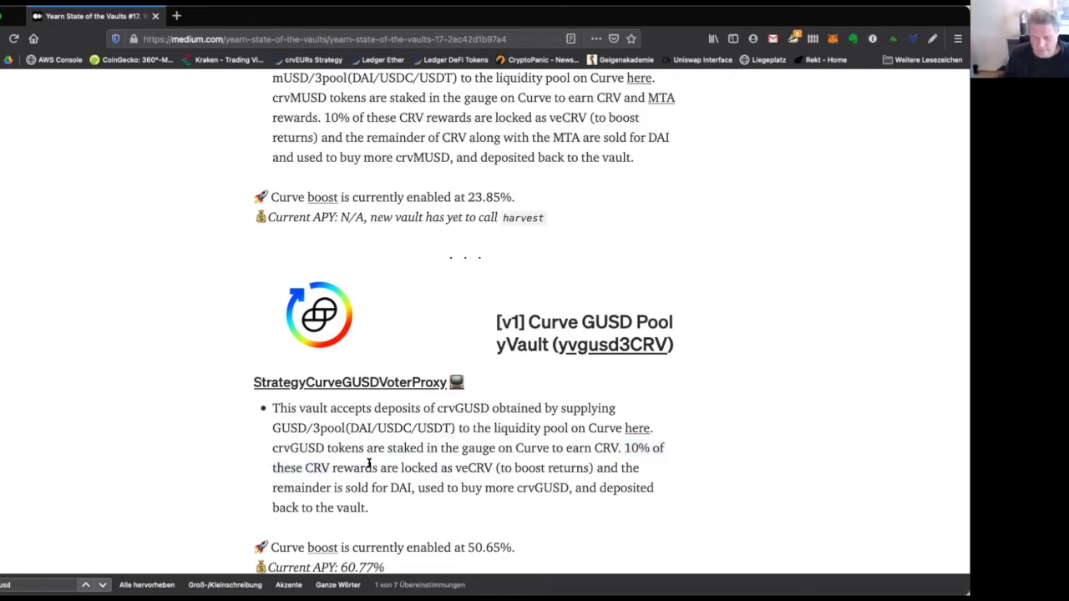
{"action": "double_click", "coordinate": [466, 464]}
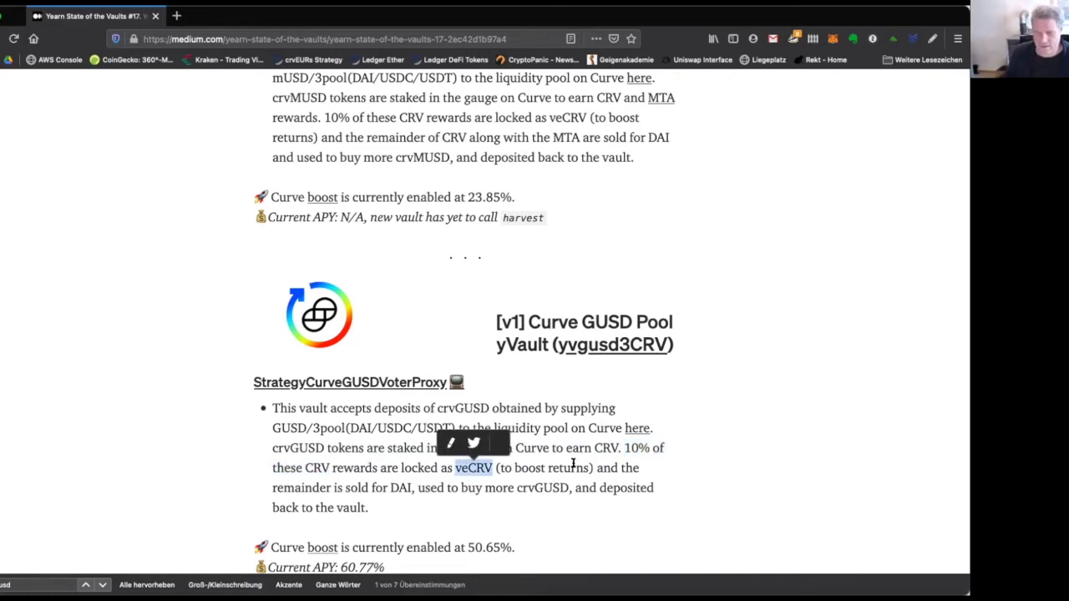
{"action": "left_click", "coordinate": [471, 472]}
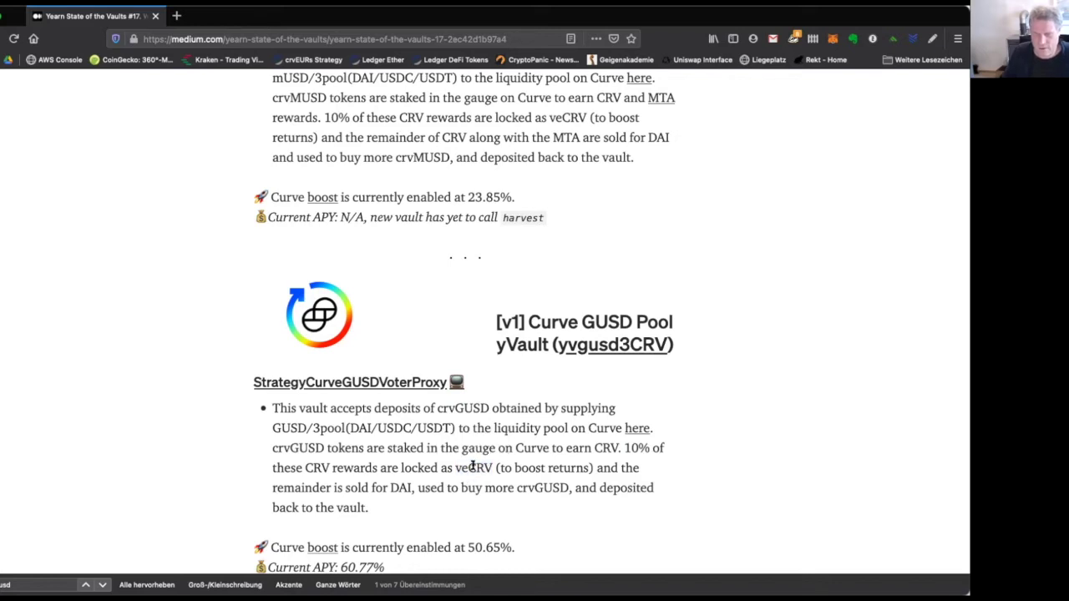
{"action": "double_click", "coordinate": [472, 467]}
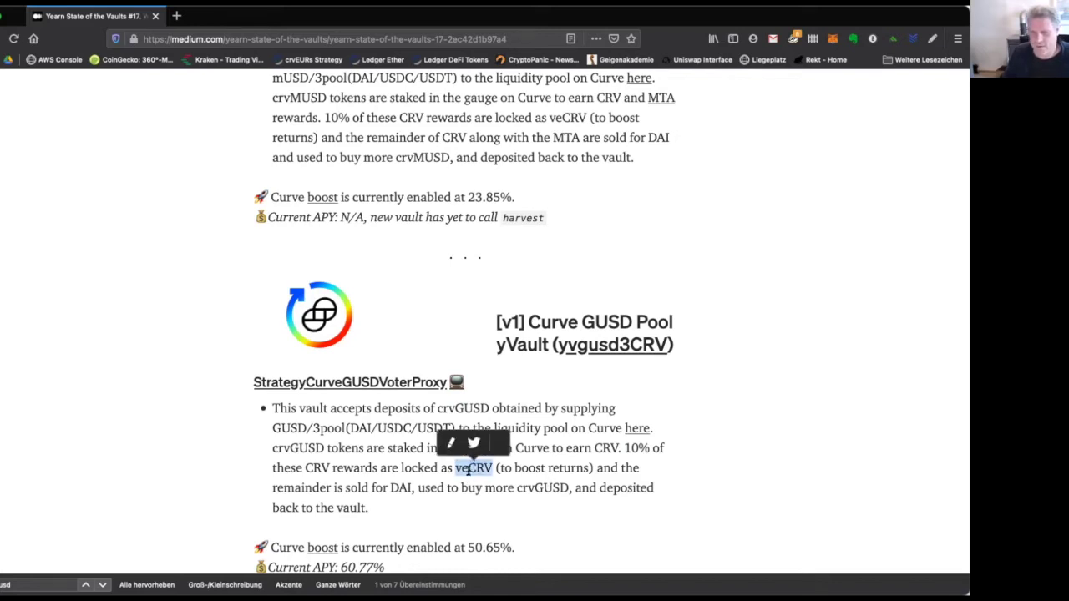
{"action": "left_click", "coordinate": [469, 470]}
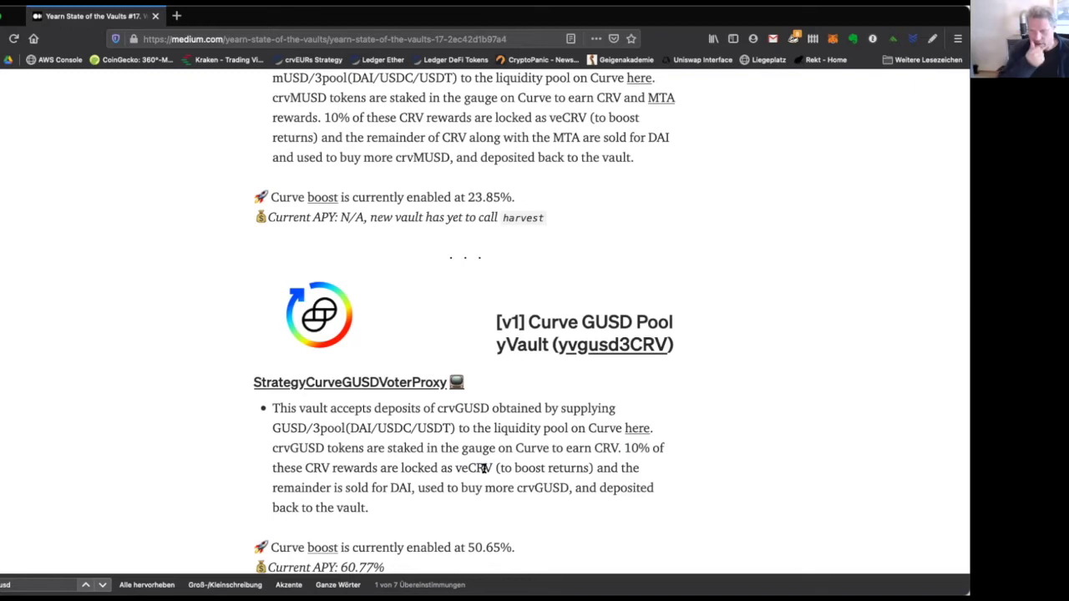
{"action": "double_click", "coordinate": [309, 468]}
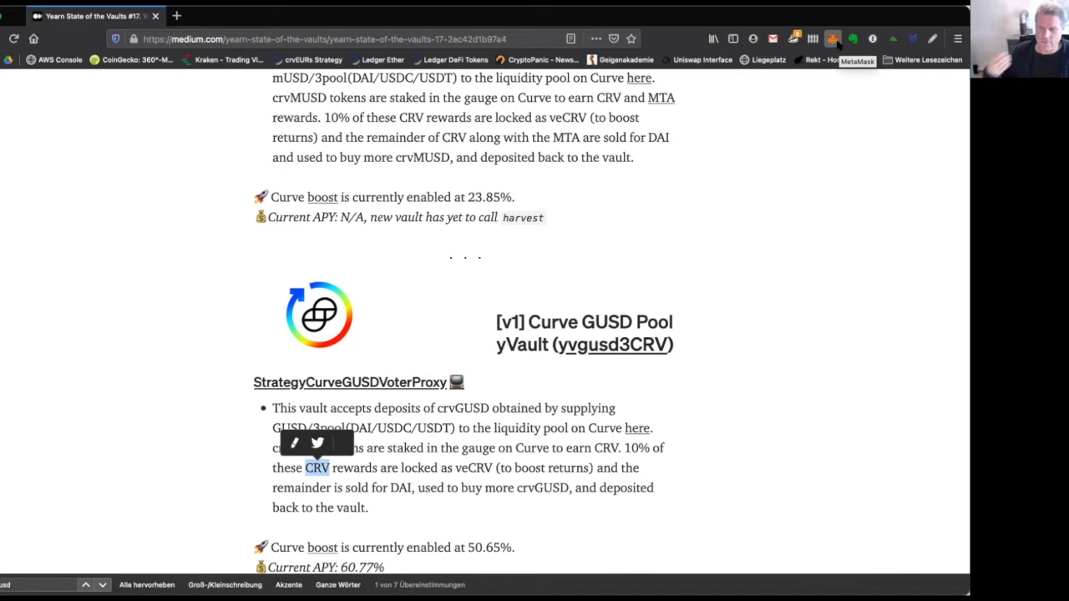
{"action": "left_click", "coordinate": [462, 465]}
{"action": "double_click", "coordinate": [462, 465]}
{"action": "left_click_drag", "start_coordinate": [514, 470], "coordinate": [587, 465]}
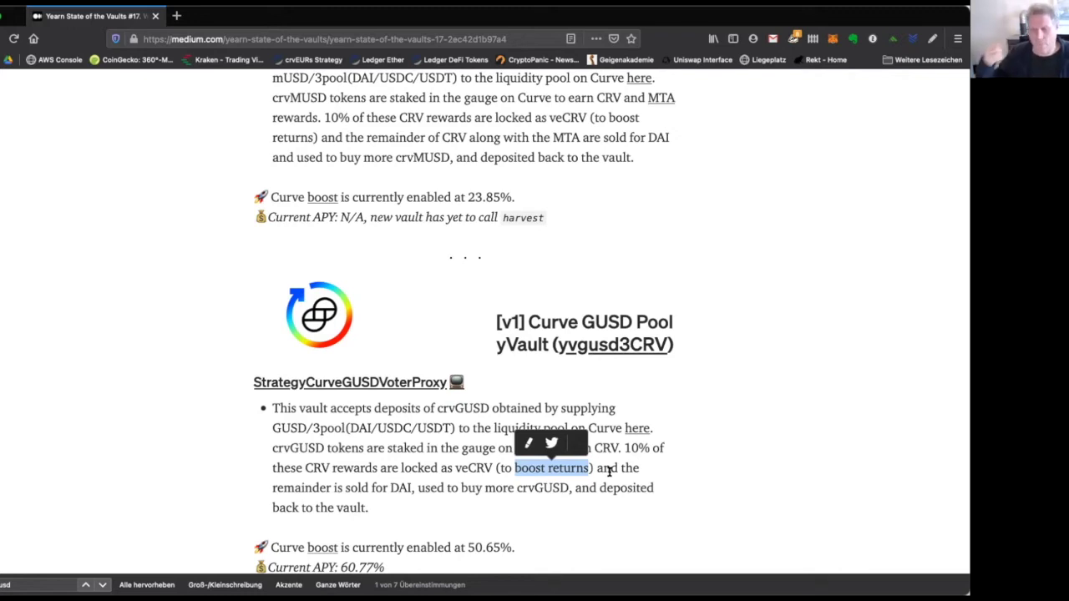
{"action": "double_click", "coordinate": [607, 447]}
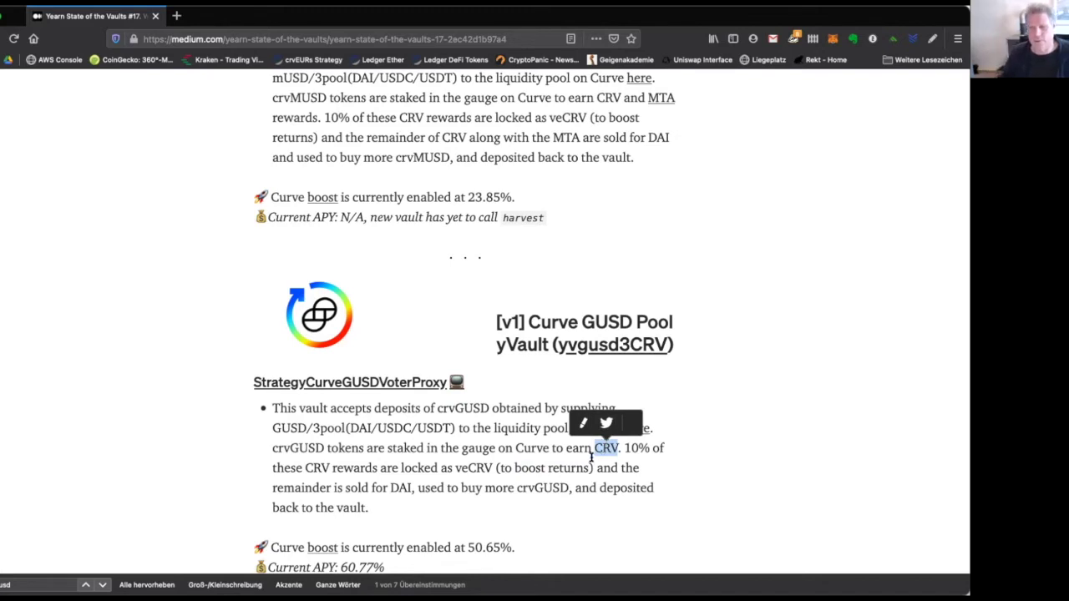
{"action": "left_click", "coordinate": [600, 450]}
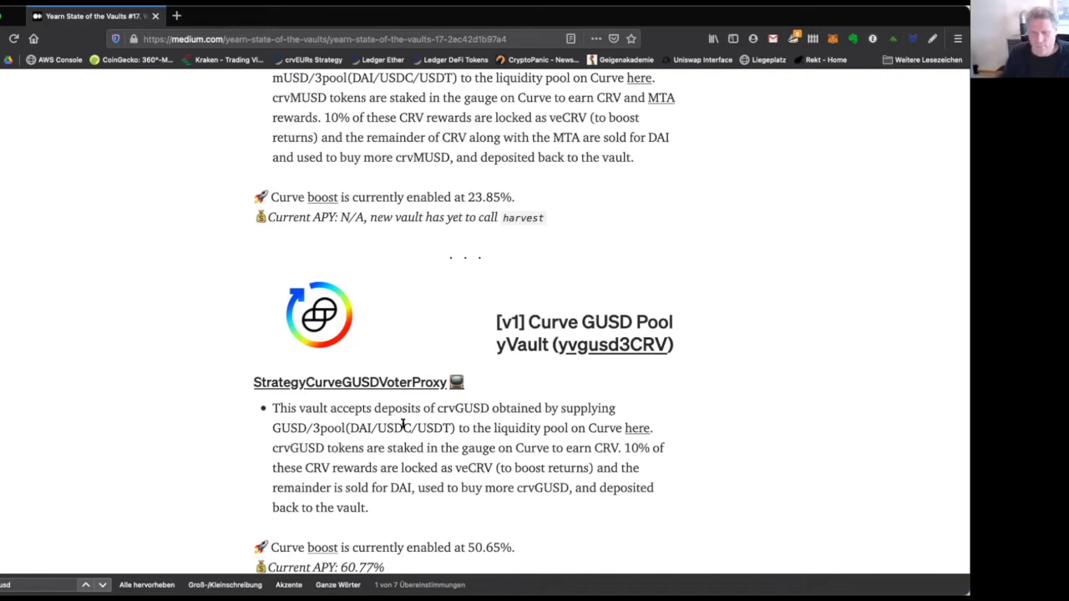
{"action": "left_click_drag", "start_coordinate": [623, 447], "coordinate": [663, 449]}
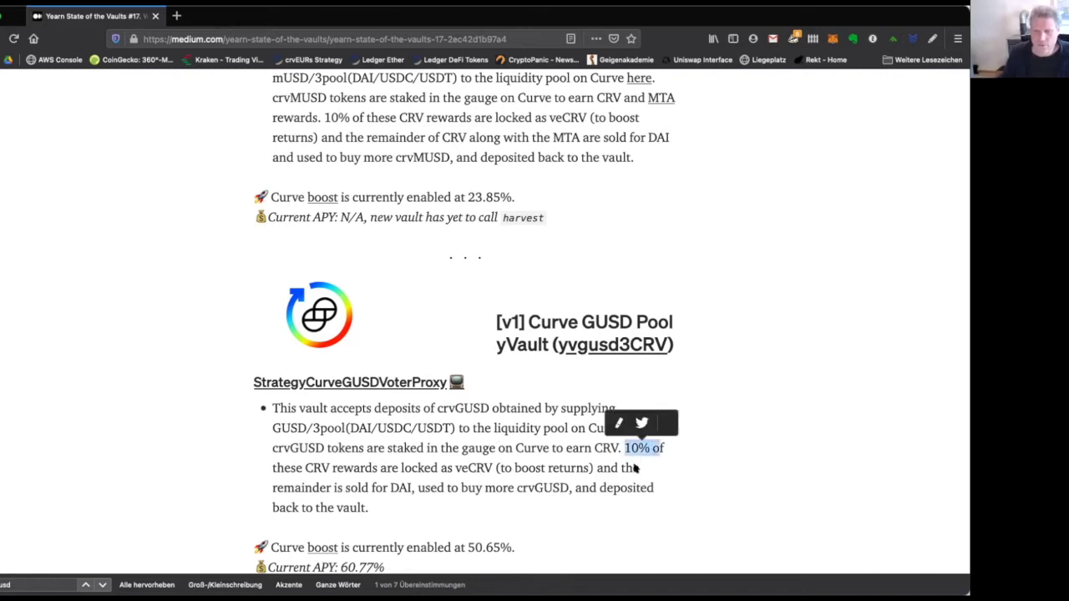
{"action": "left_click_drag", "start_coordinate": [514, 468], "coordinate": [571, 461]}
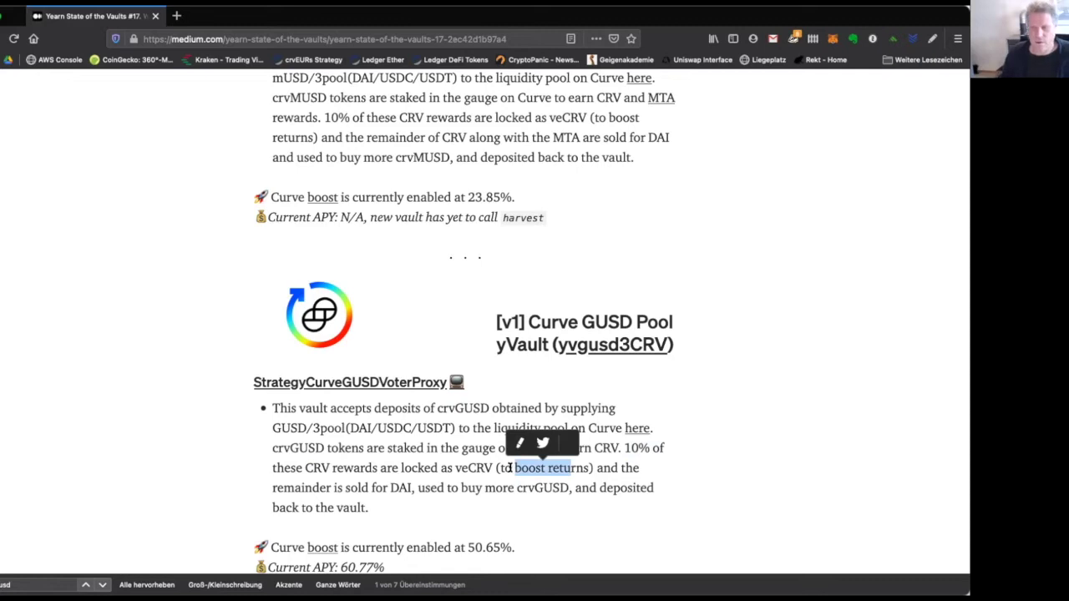
{"action": "left_click", "coordinate": [434, 464]}
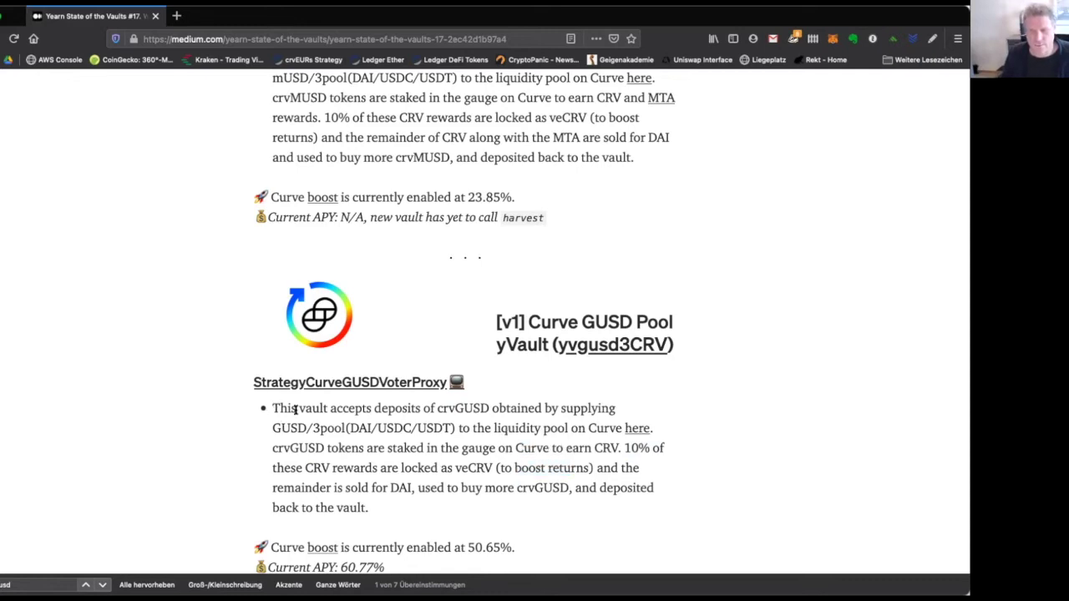
{"action": "left_click_drag", "start_coordinate": [272, 408], "coordinate": [428, 504]}
{"action": "left_click", "coordinate": [427, 485]}
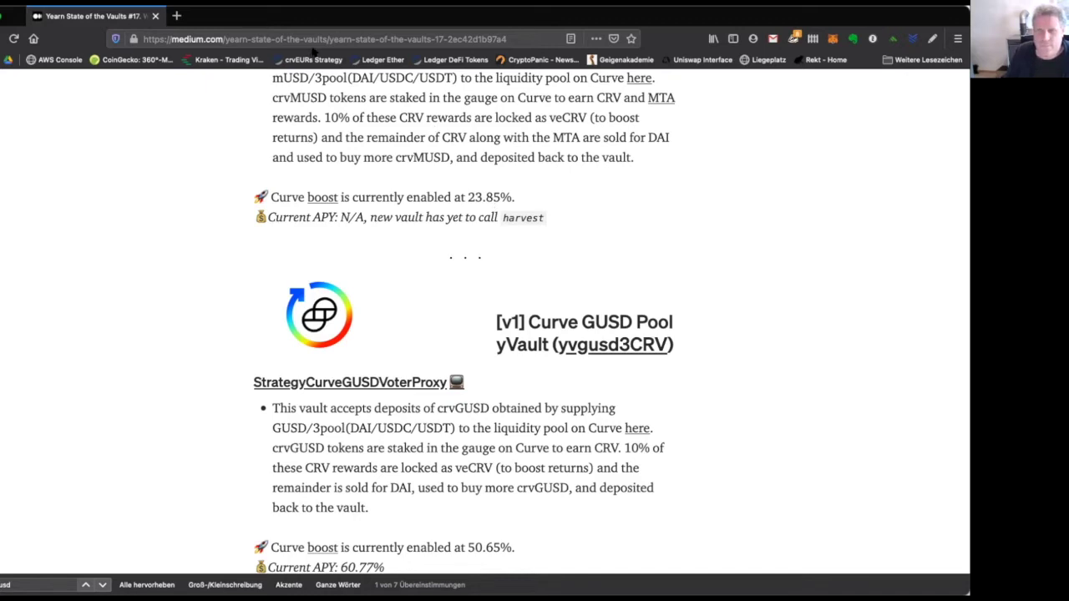
Load the Curve site, visit the gusd pool, then switch to the 3pool DAI-to-USDC swap.
{"action": "left_click", "coordinate": [281, 37]}
{"action": "type", "text": "curve."}
{"action": "key", "text": "Return"}
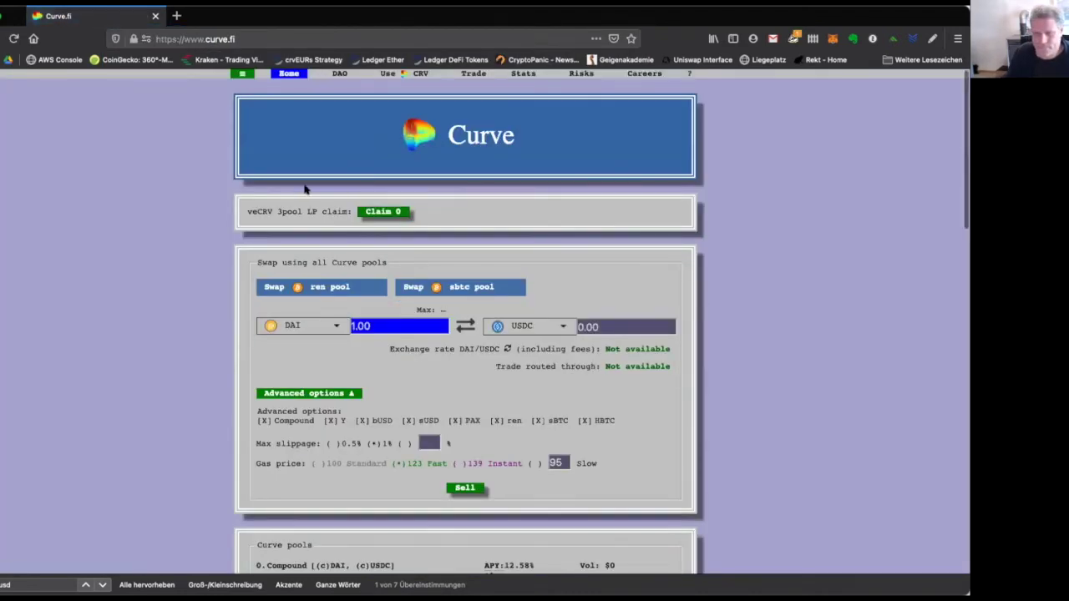
{"action": "left_click", "coordinate": [239, 73]}
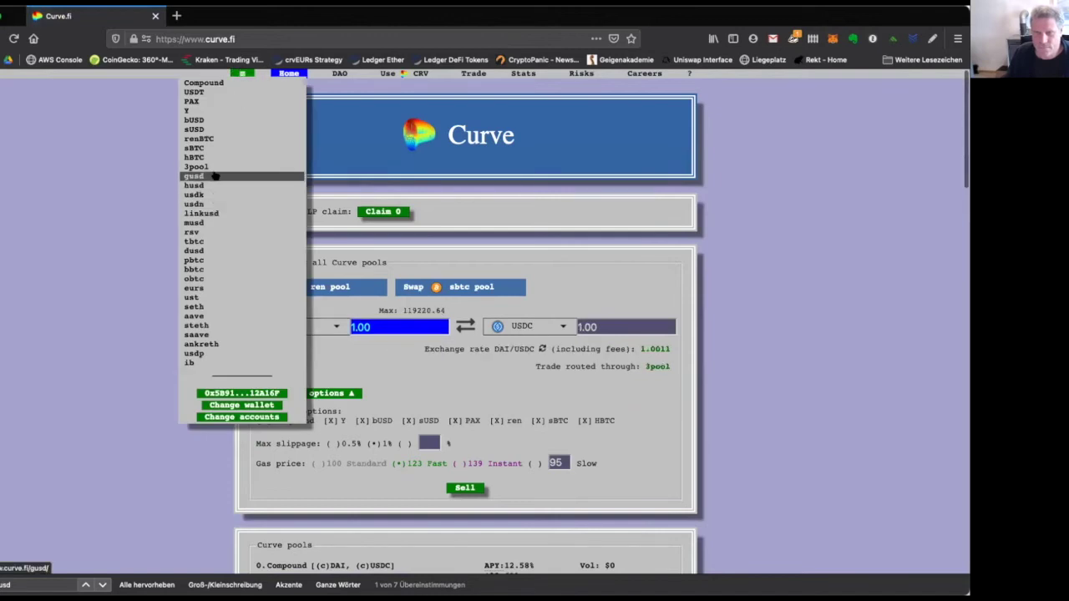
{"action": "left_click", "coordinate": [195, 176]}
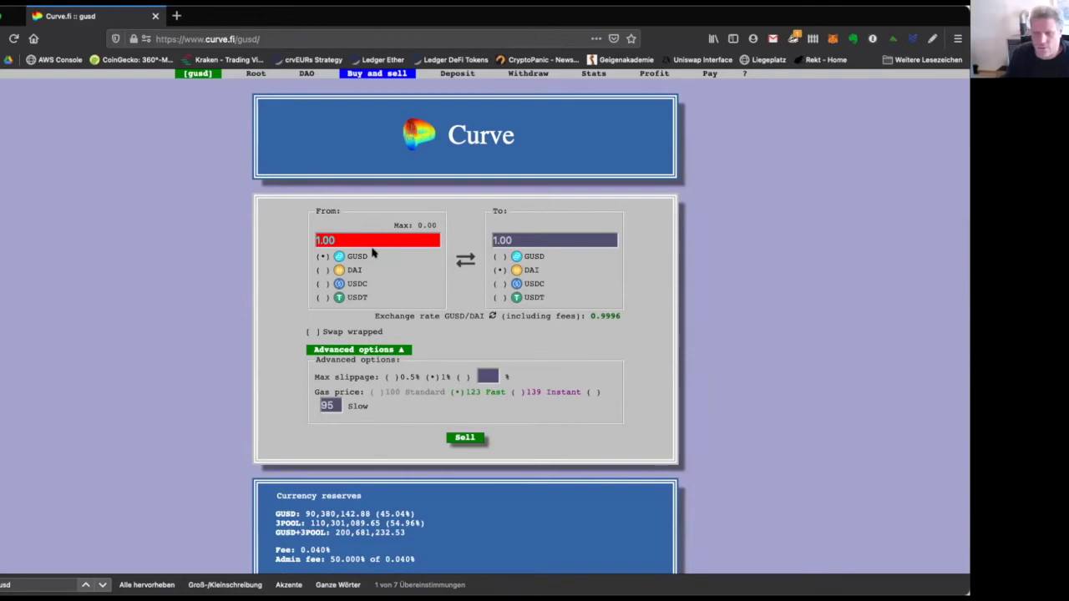
{"action": "mouse_move", "coordinate": [204, 74]}
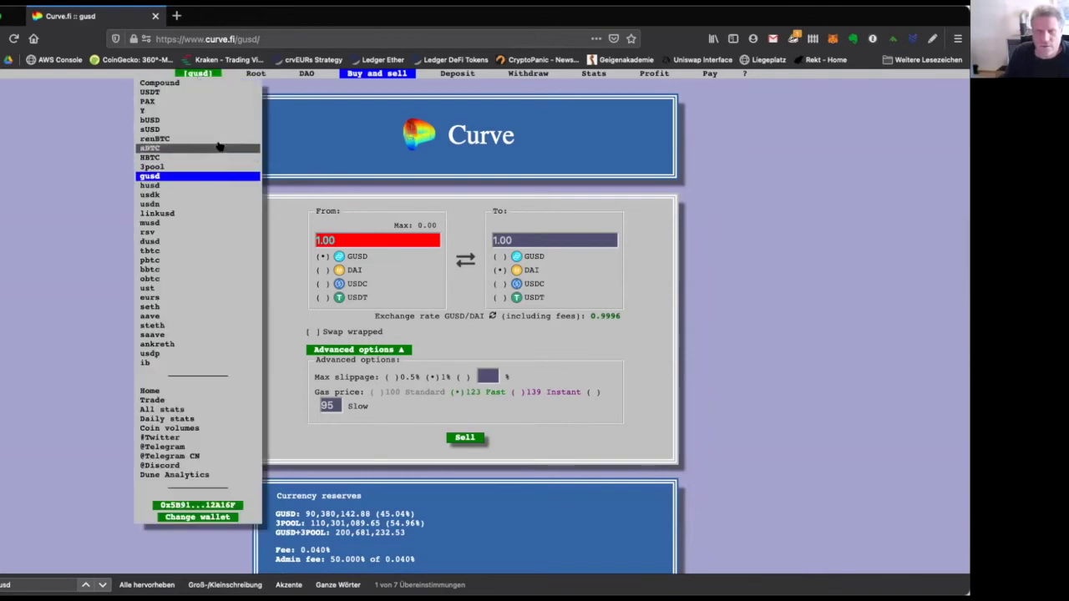
{"action": "left_click", "coordinate": [211, 167]}
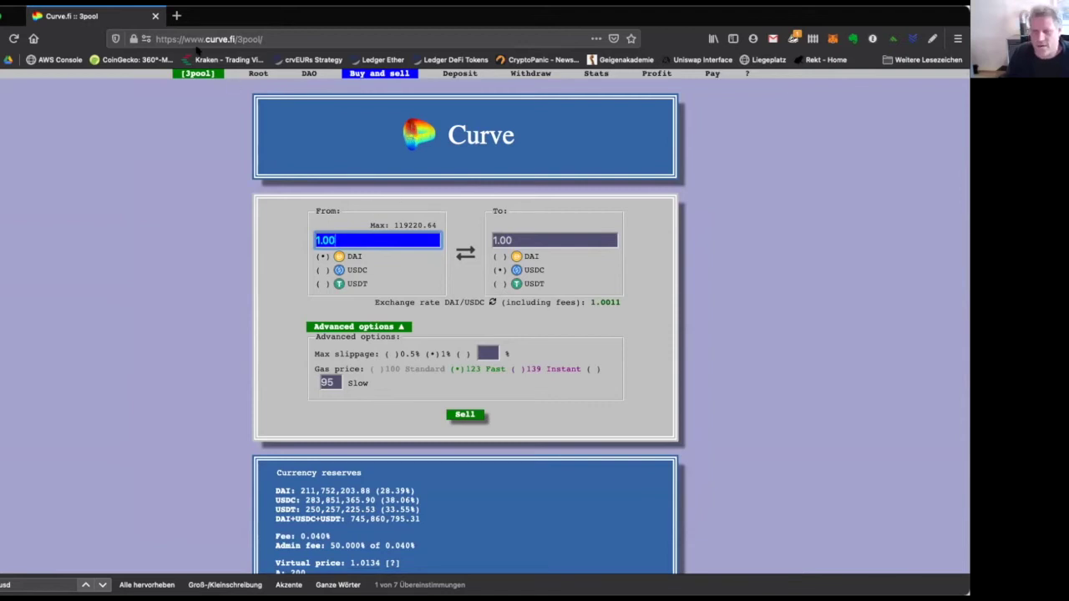
Switch to the rsv pool and connect MetaMask's Account 4 to Curve.
{"action": "mouse_move", "coordinate": [206, 77]}
{"action": "left_click", "coordinate": [183, 232]}
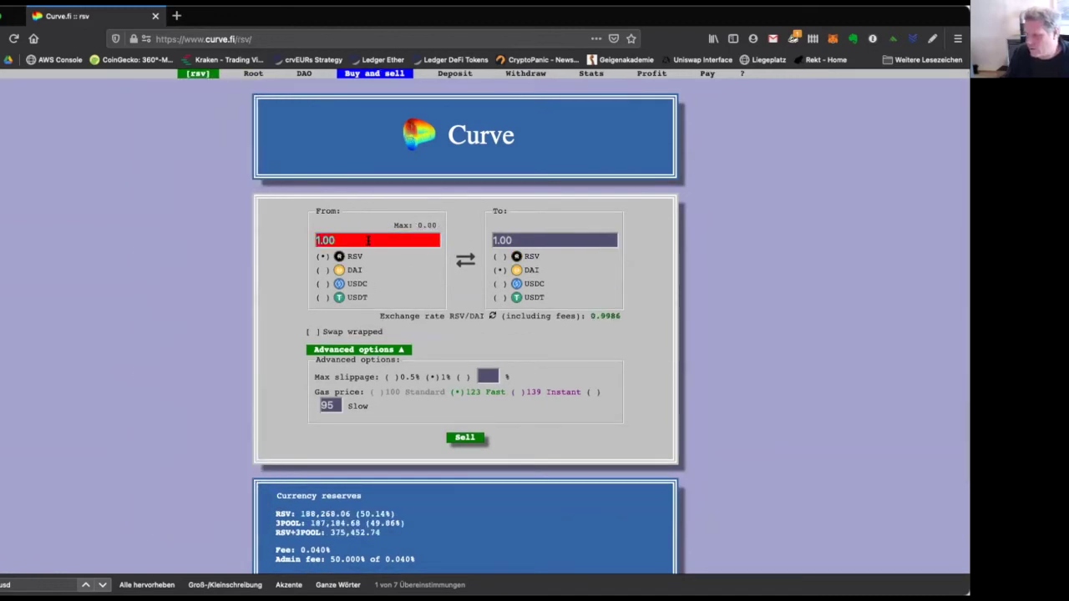
{"action": "left_click", "coordinate": [354, 241]}
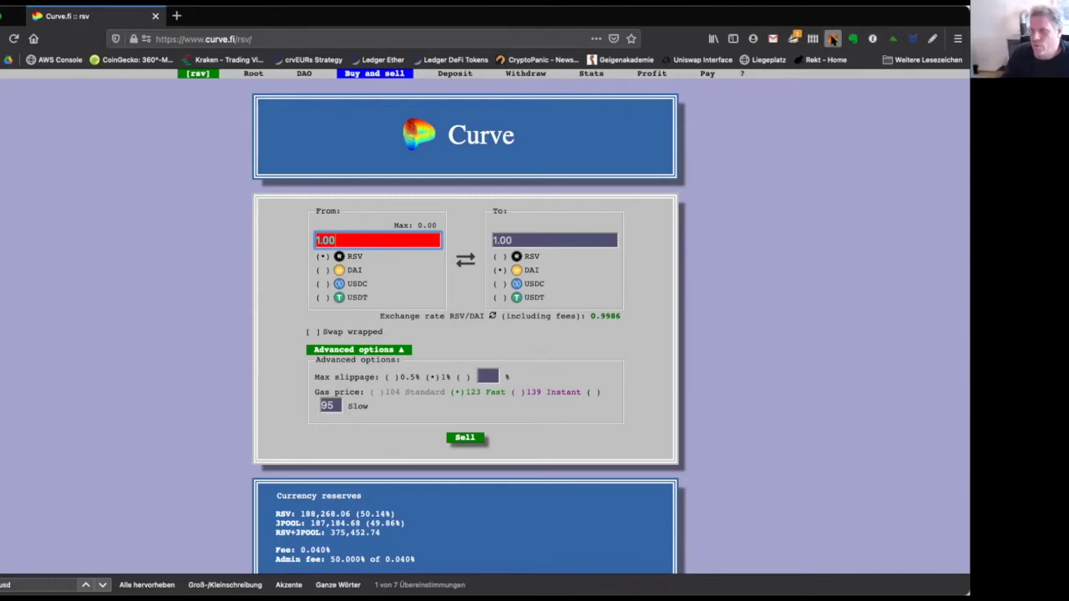
{"action": "left_click", "coordinate": [832, 38]}
{"action": "left_click", "coordinate": [693, 220]}
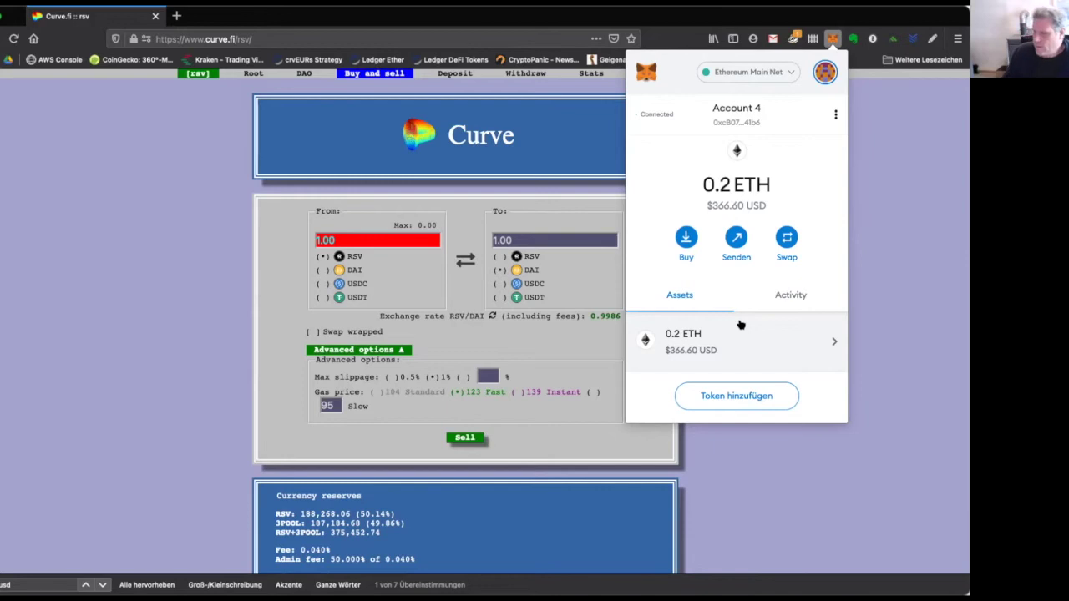
Close and reopen MetaMask, then bring up the Token hinzufügen search for Account 4.
{"action": "left_click", "coordinate": [915, 142]}
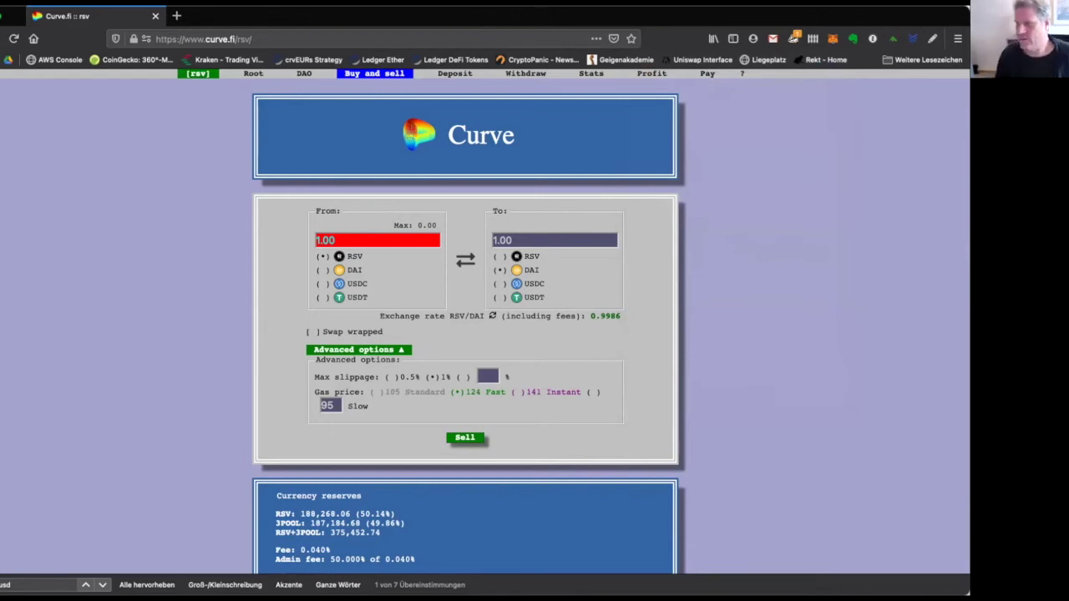
{"action": "left_click", "coordinate": [833, 38]}
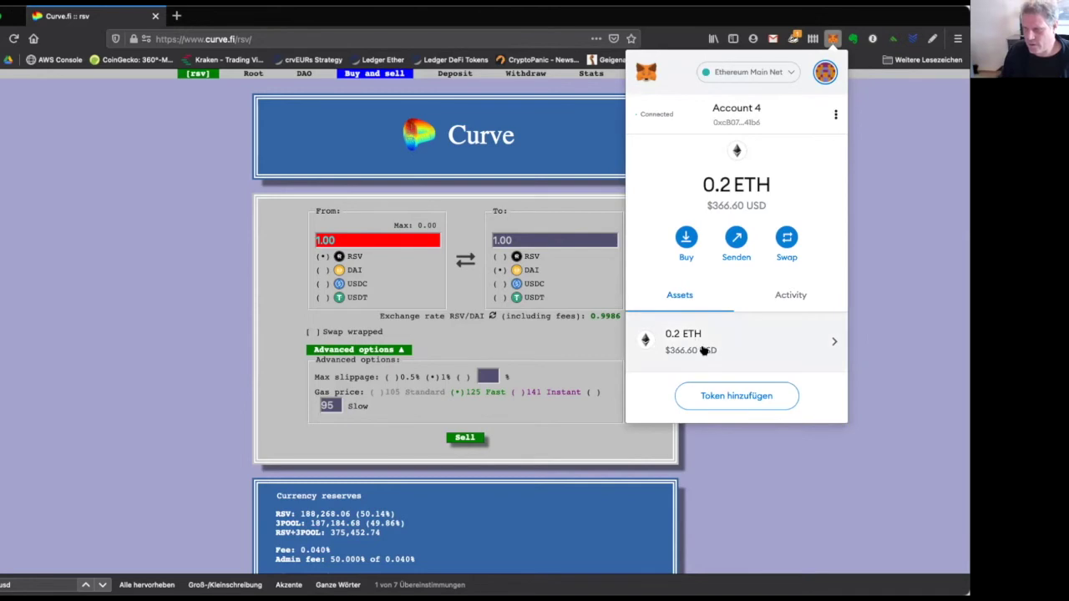
{"action": "left_click", "coordinate": [738, 398]}
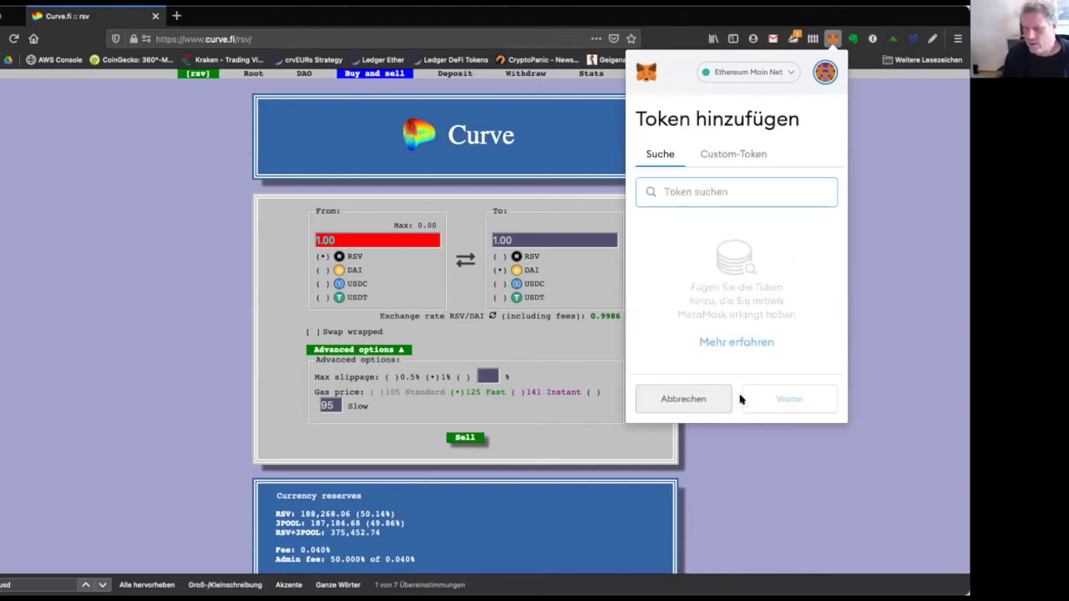
{"action": "left_click", "coordinate": [693, 399]}
Search 'dai' and add Dai Stablecoin as a token to Account 4.
{"action": "left_click", "coordinate": [718, 402]}
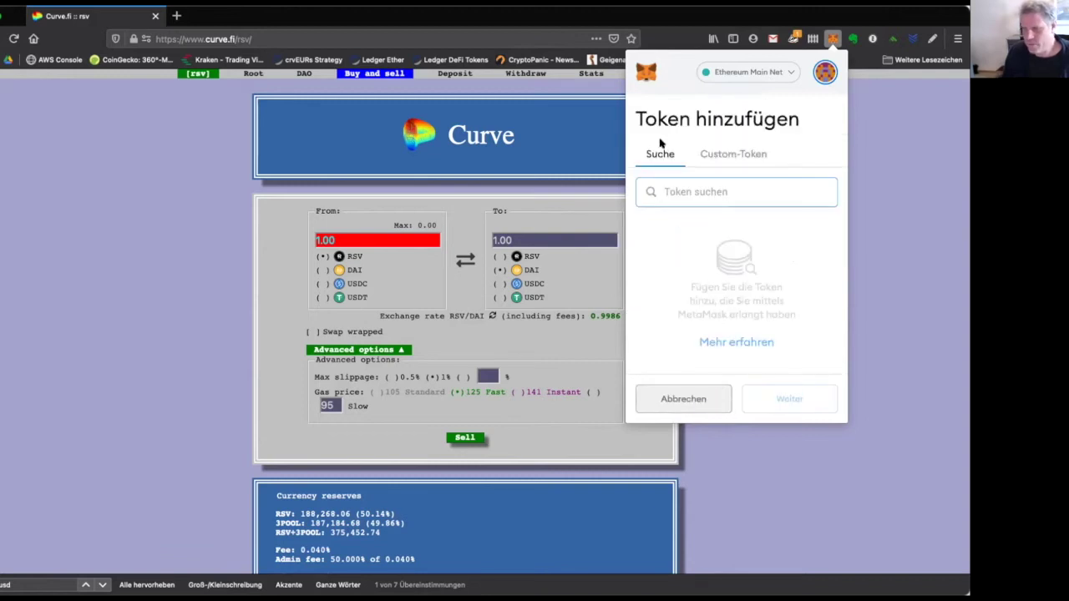
{"action": "type", "text": "dai"}
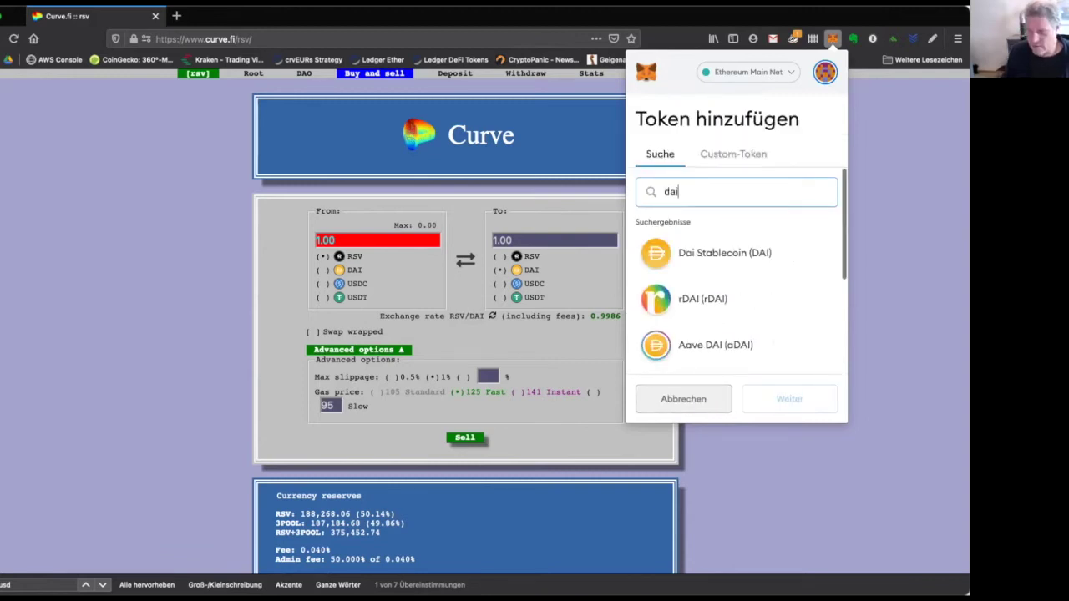
{"action": "scroll", "coordinate": [708, 292], "scroll_direction": "down", "scroll_amount": 3}
{"action": "scroll", "coordinate": [709, 293], "scroll_direction": "up", "scroll_amount": 3}
{"action": "left_click", "coordinate": [714, 259]}
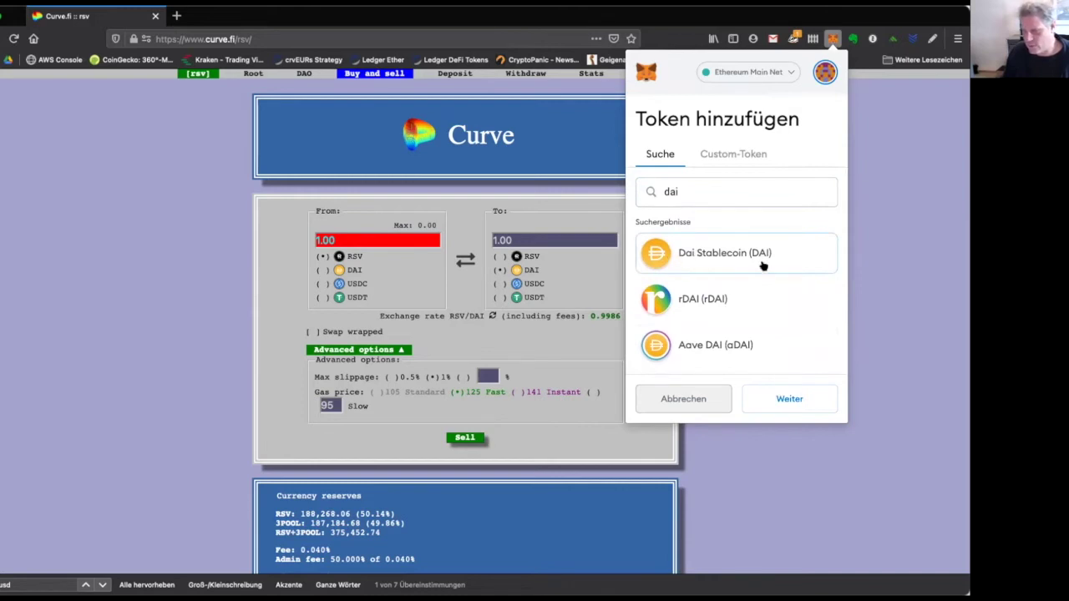
{"action": "left_click", "coordinate": [793, 398]}
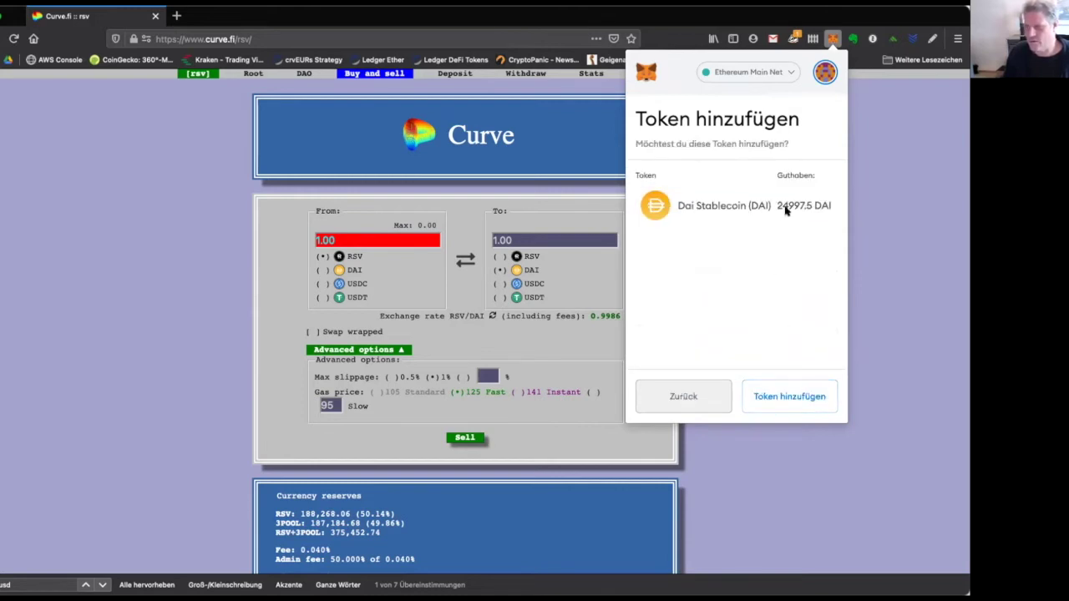
{"action": "left_click", "coordinate": [764, 400]}
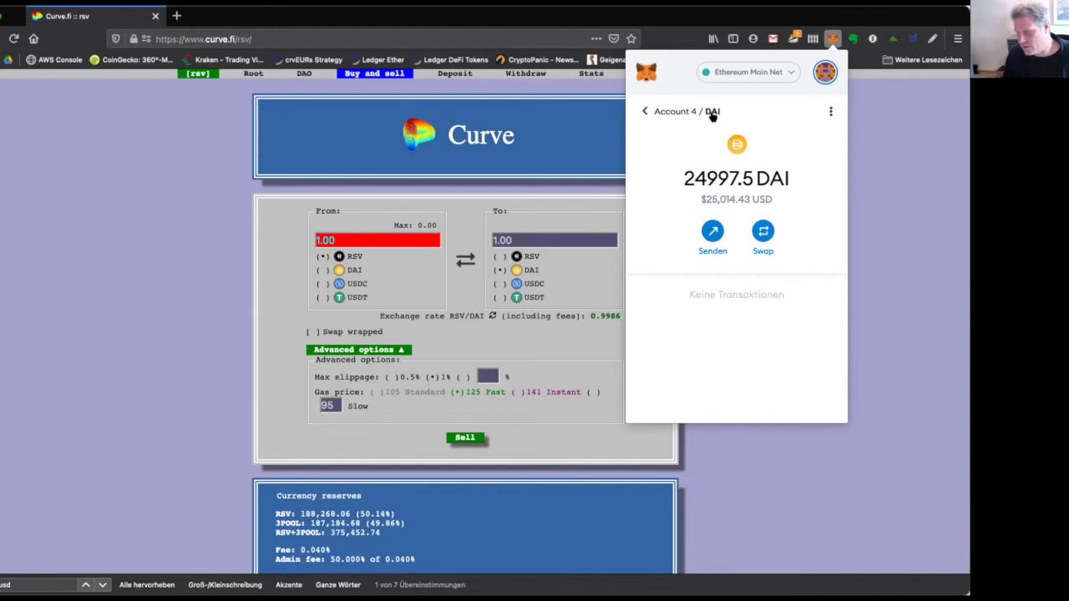
Check the asset list shows 24997.5 DAI, then close the MetaMask popup.
{"action": "left_click", "coordinate": [646, 114]}
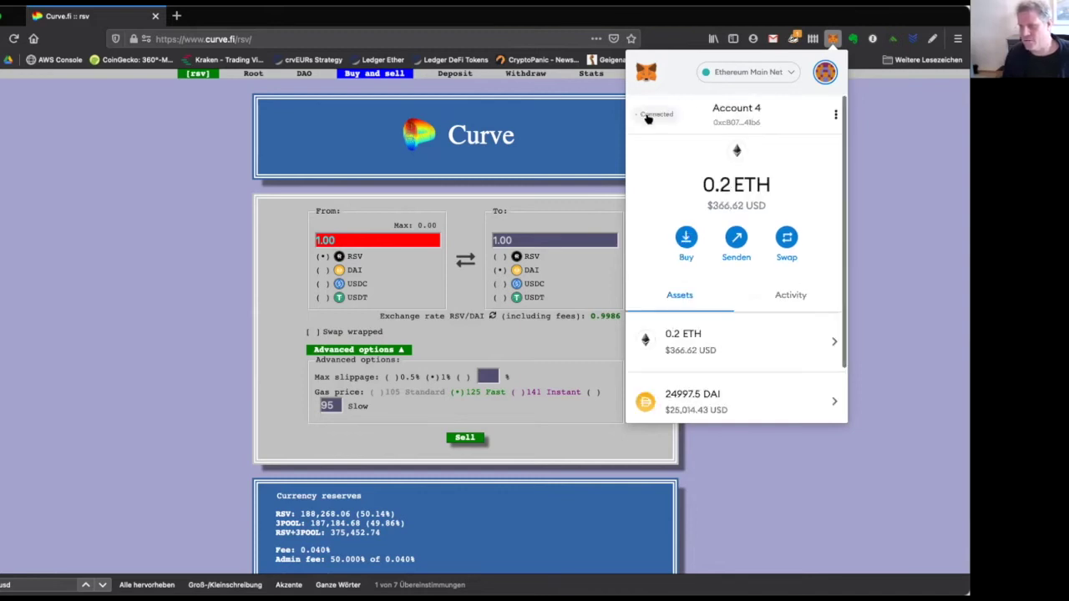
{"action": "scroll", "coordinate": [726, 313], "scroll_direction": "down", "scroll_amount": 1}
{"action": "scroll", "coordinate": [735, 282], "scroll_direction": "up", "scroll_amount": 1}
{"action": "scroll", "coordinate": [736, 285], "scroll_direction": "down", "scroll_amount": 1}
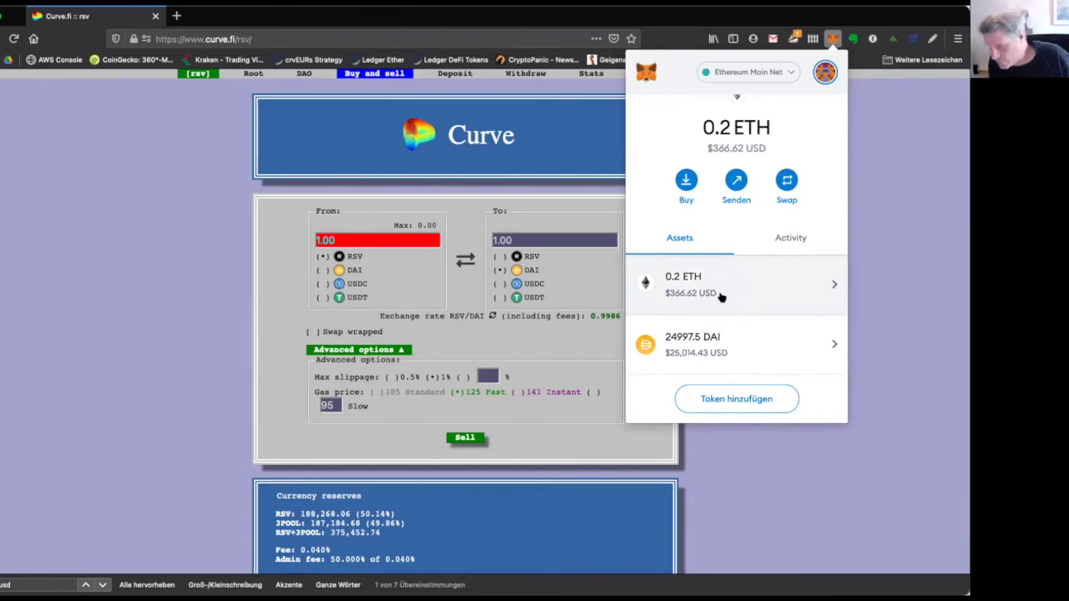
{"action": "left_click", "coordinate": [876, 287]}
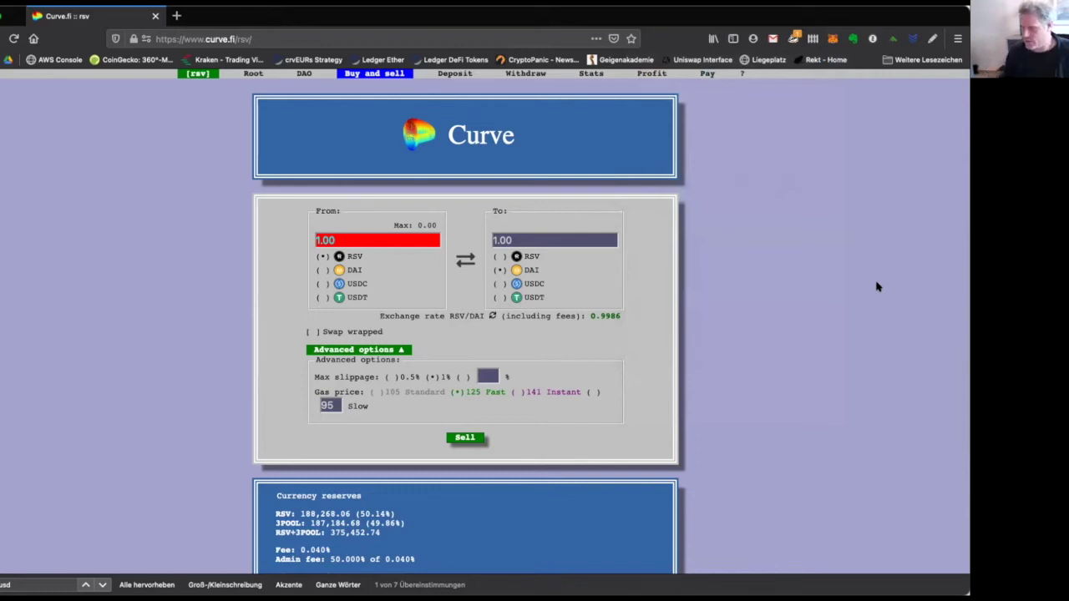
Switch MetaMask to the yearn.finance Transfer account and connect it to Curve.
{"action": "left_click", "coordinate": [833, 40]}
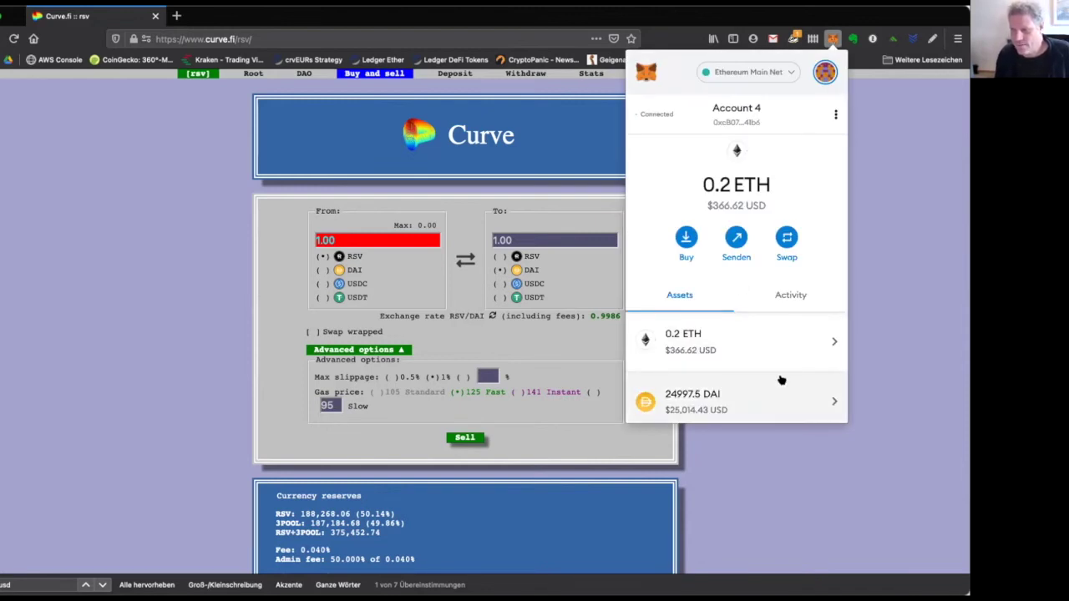
{"action": "left_click", "coordinate": [825, 72]}
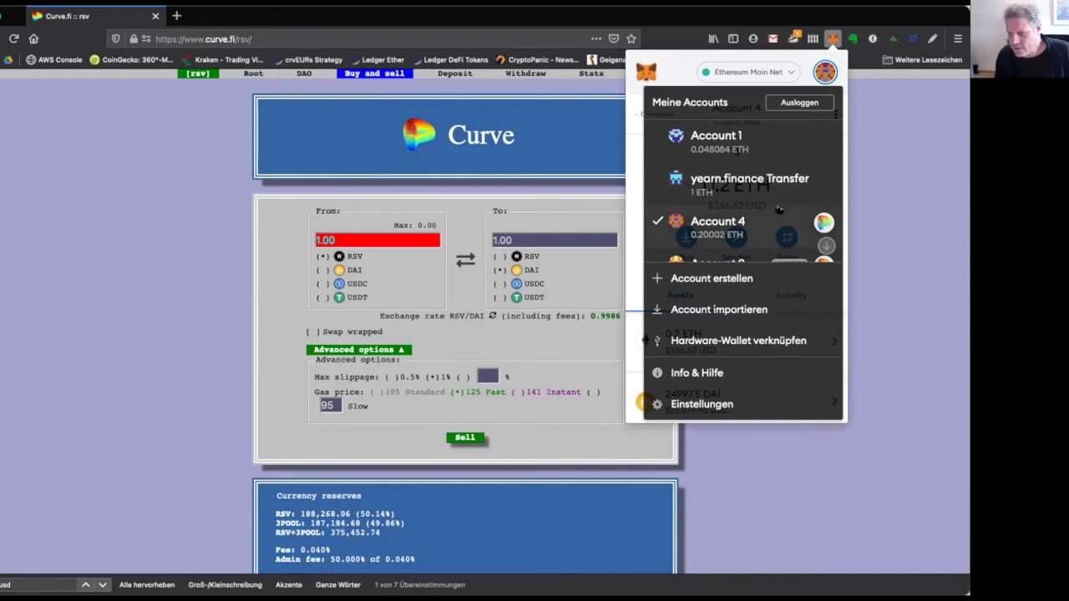
{"action": "scroll", "coordinate": [755, 230], "scroll_direction": "down", "scroll_amount": 1}
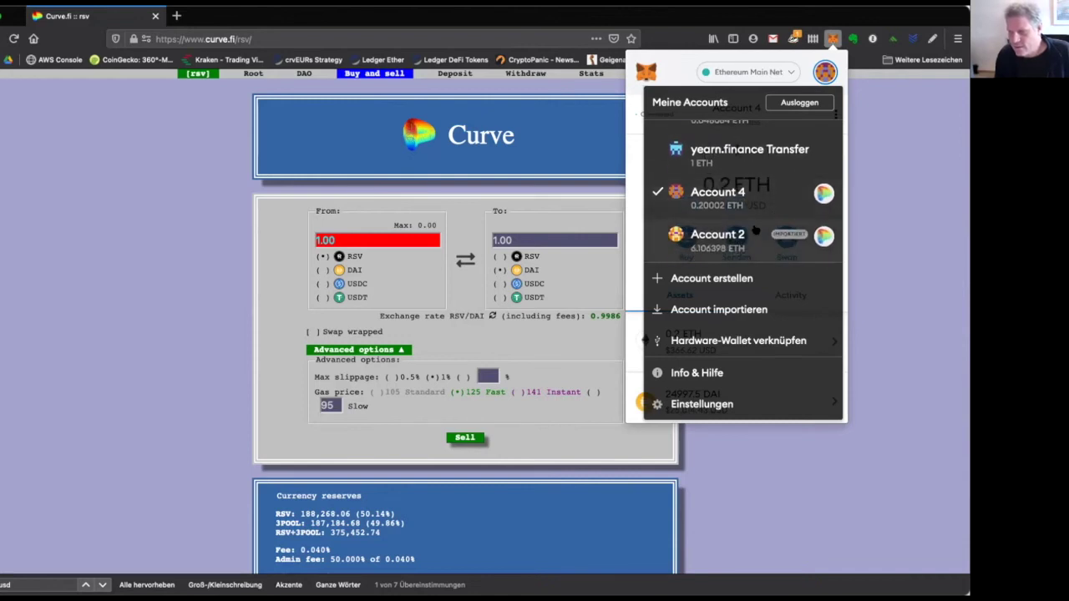
{"action": "left_click", "coordinate": [752, 166]}
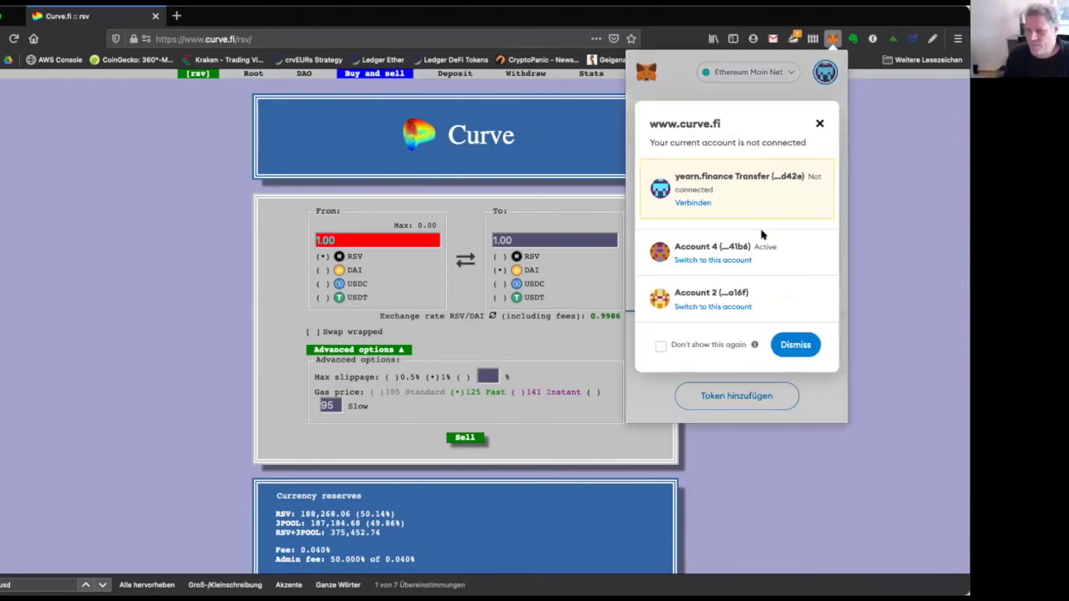
{"action": "left_click", "coordinate": [699, 204]}
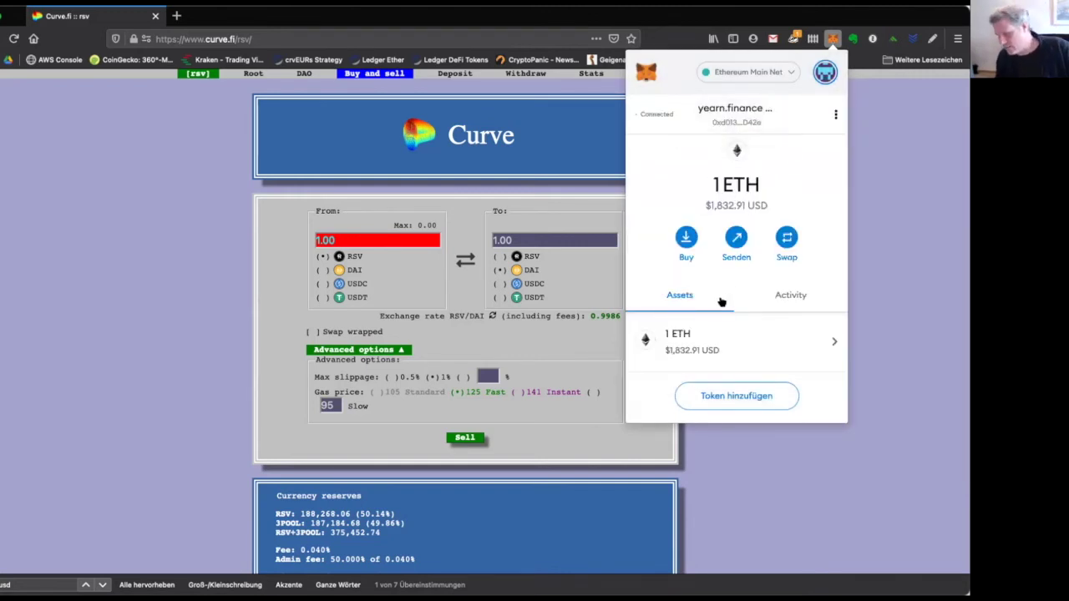
Briefly open the add-token page, close the wallet popup, and open a new browser window.
{"action": "left_click", "coordinate": [730, 395]}
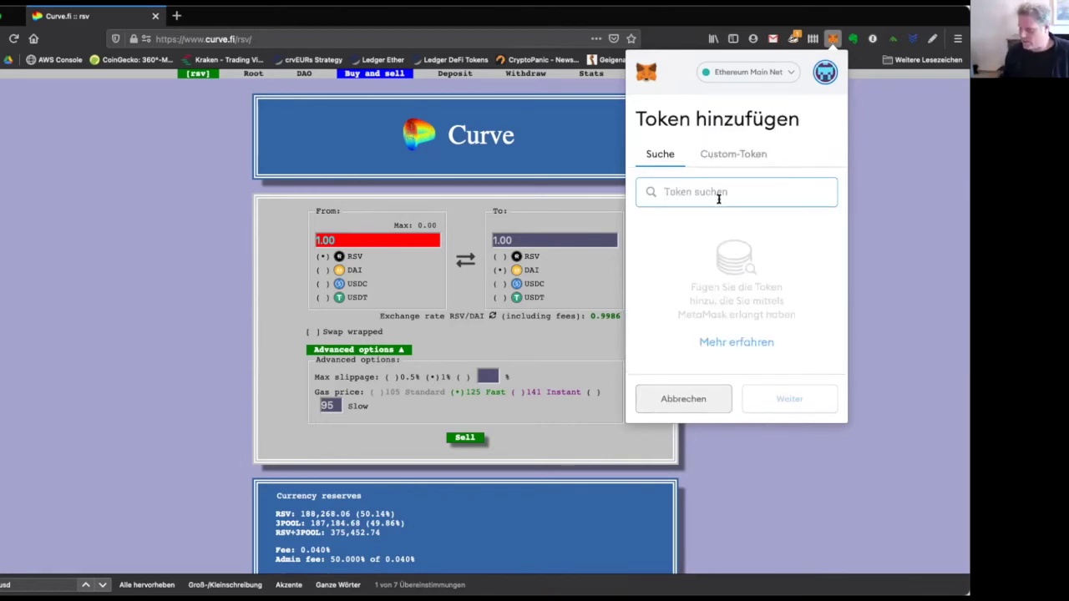
{"action": "left_click", "coordinate": [134, 167]}
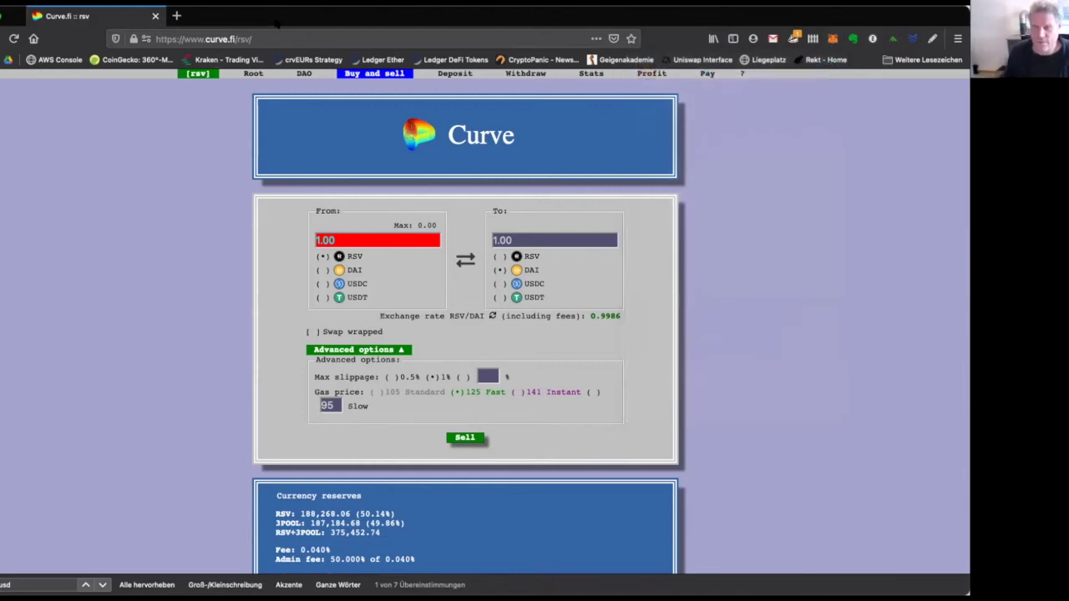
{"action": "key", "text": "ctrl+n"}
{"action": "type", "text": "yearn"}
{"action": "key", "text": "Return"}
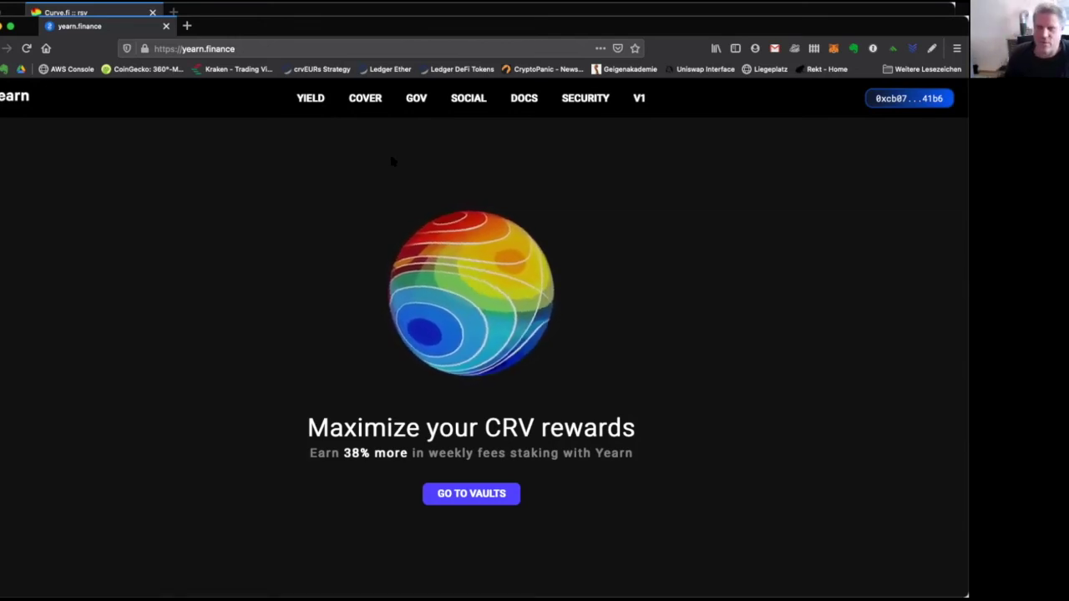
{"action": "left_click_drag", "start_coordinate": [213, 28], "coordinate": [176, 48]}
{"action": "left_click", "coordinate": [175, 48]}
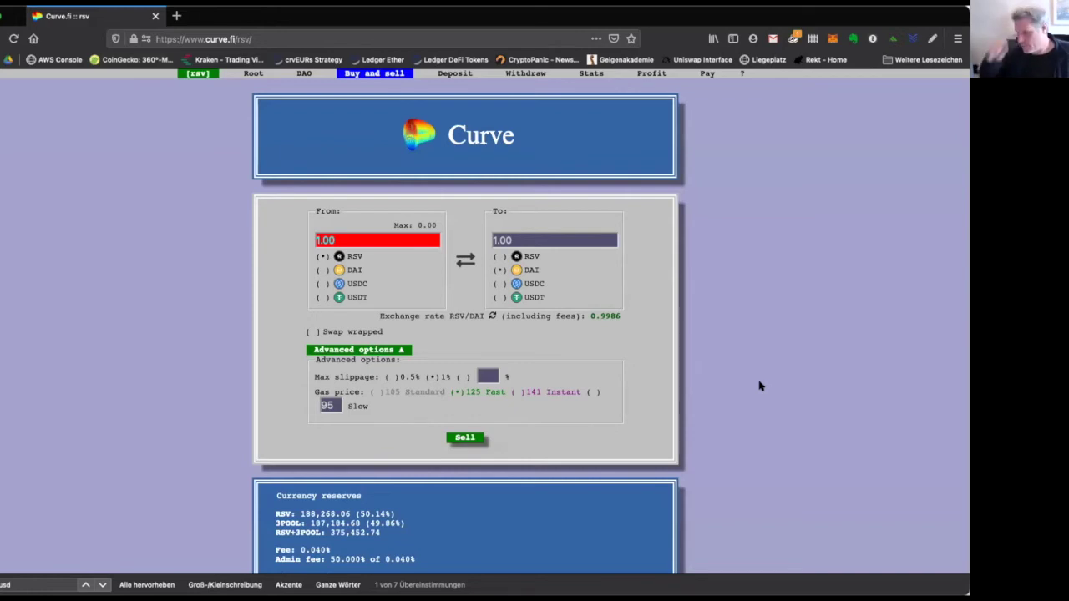
Copy the current yearn.finance account's address from MetaMask, then close the wallet popup.
{"action": "left_click", "coordinate": [832, 38]}
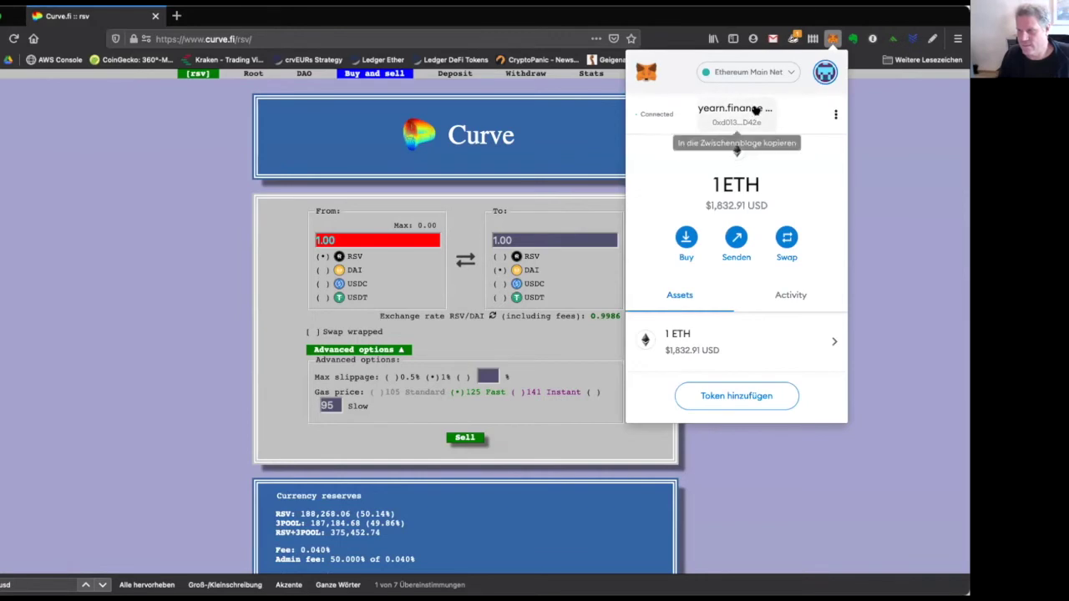
{"action": "left_click", "coordinate": [751, 113]}
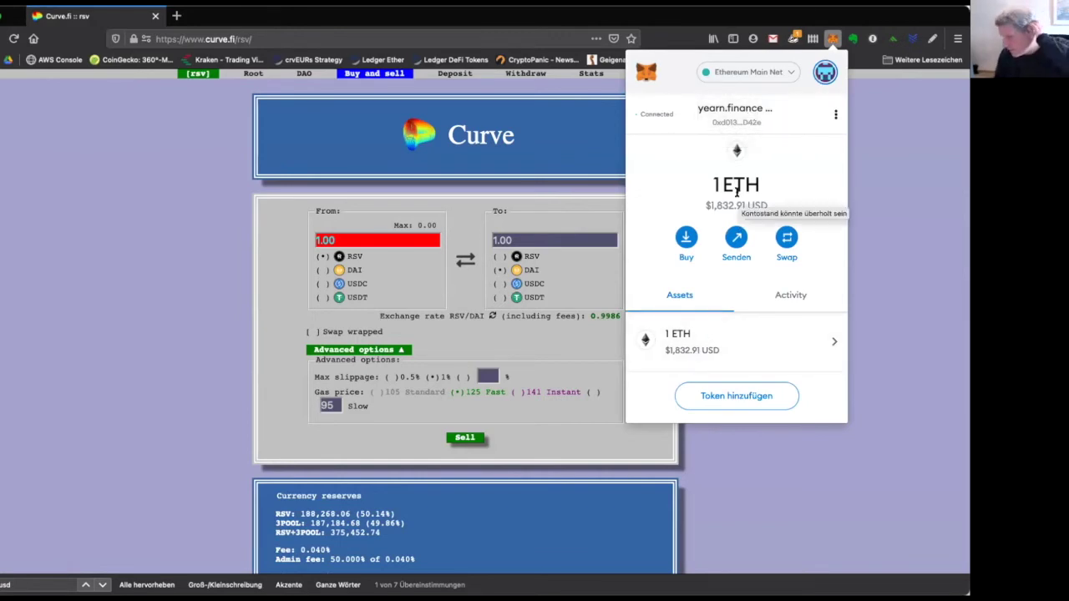
{"action": "left_click", "coordinate": [736, 113]}
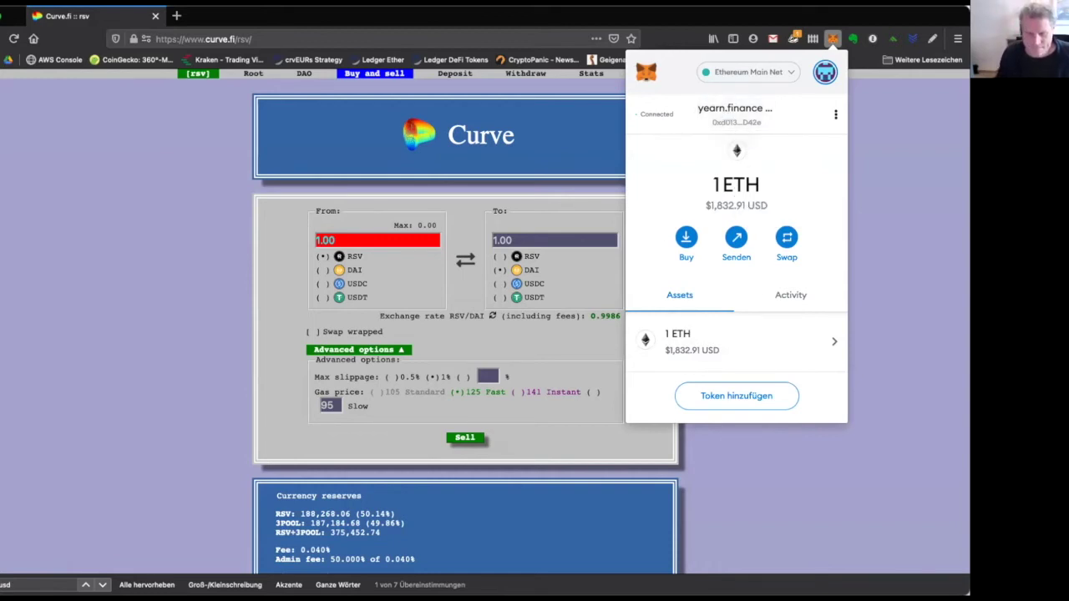
{"action": "key", "text": "Escape"}
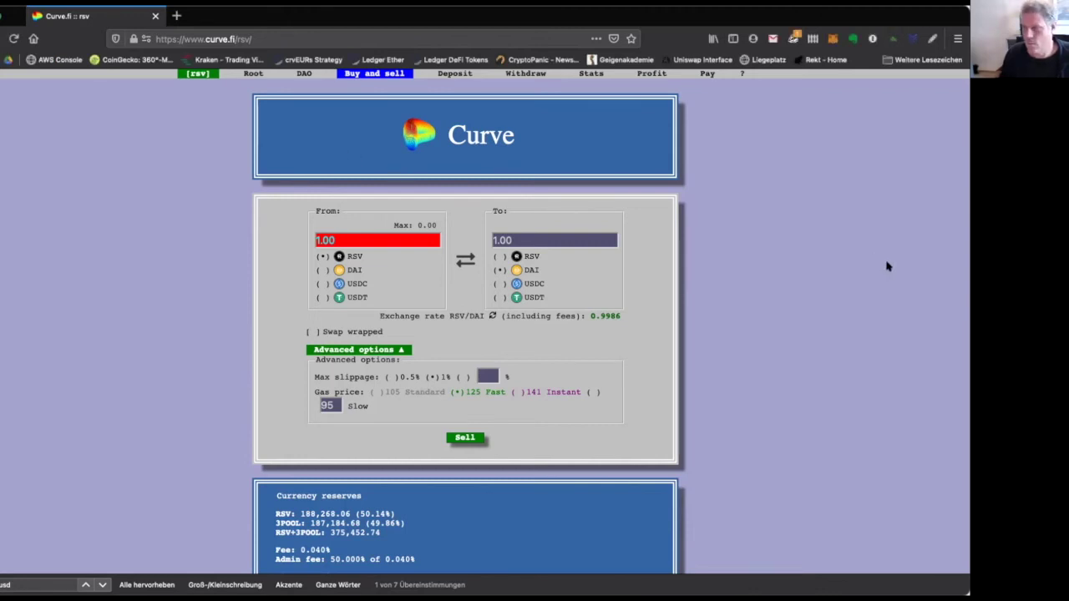
Copy the account address again, then reopen MetaMask over the RSV page showing 1 ETH.
{"action": "left_click", "coordinate": [832, 38]}
{"action": "left_click", "coordinate": [735, 113]}
{"action": "left_click", "coordinate": [294, 147]}
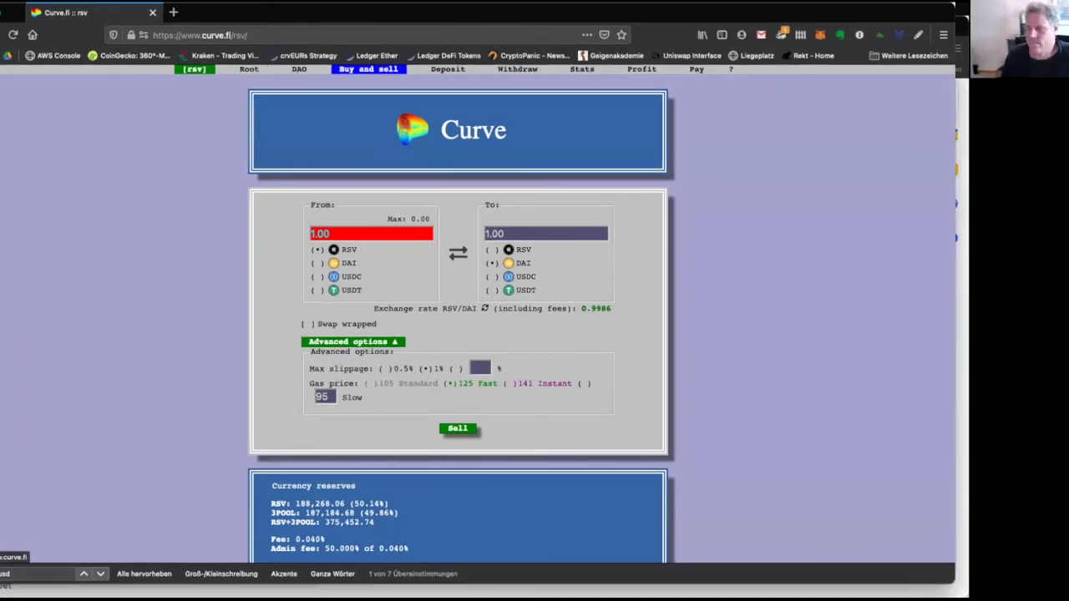
{"action": "left_click", "coordinate": [820, 37]}
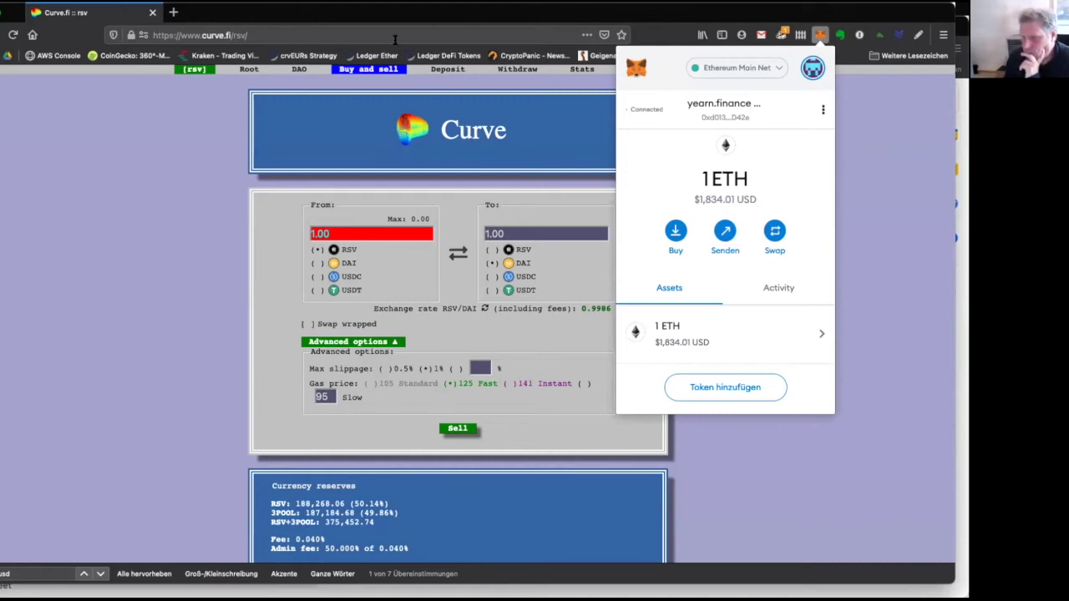
Add Dai Stablecoin as a tracked token via a 'dai' search, showing a 0 DAI balance.
{"action": "left_click", "coordinate": [713, 389]}
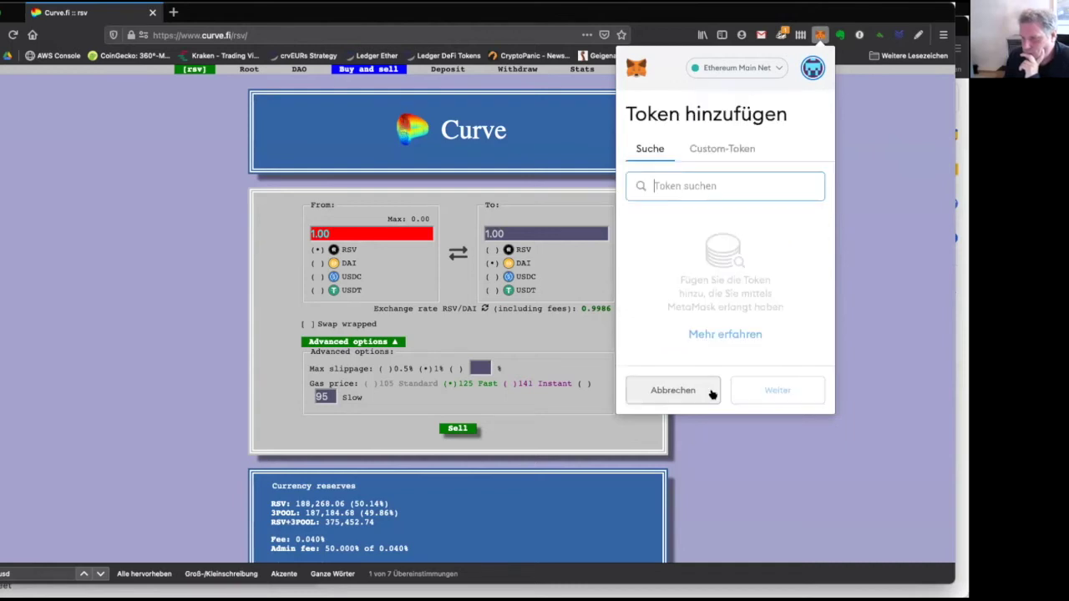
{"action": "type", "text": "dai"}
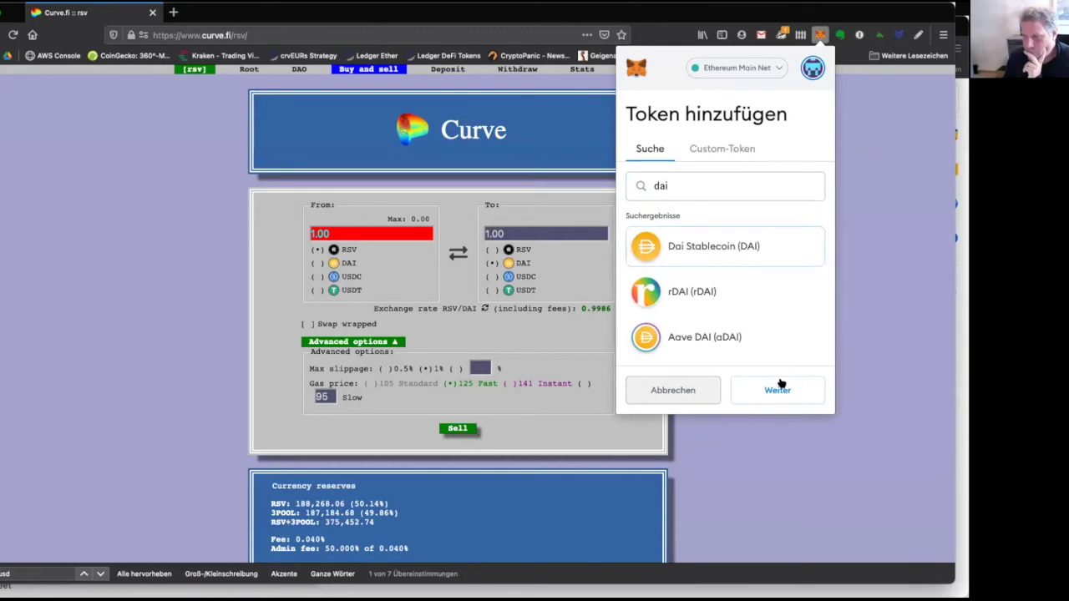
{"action": "left_click", "coordinate": [778, 388]}
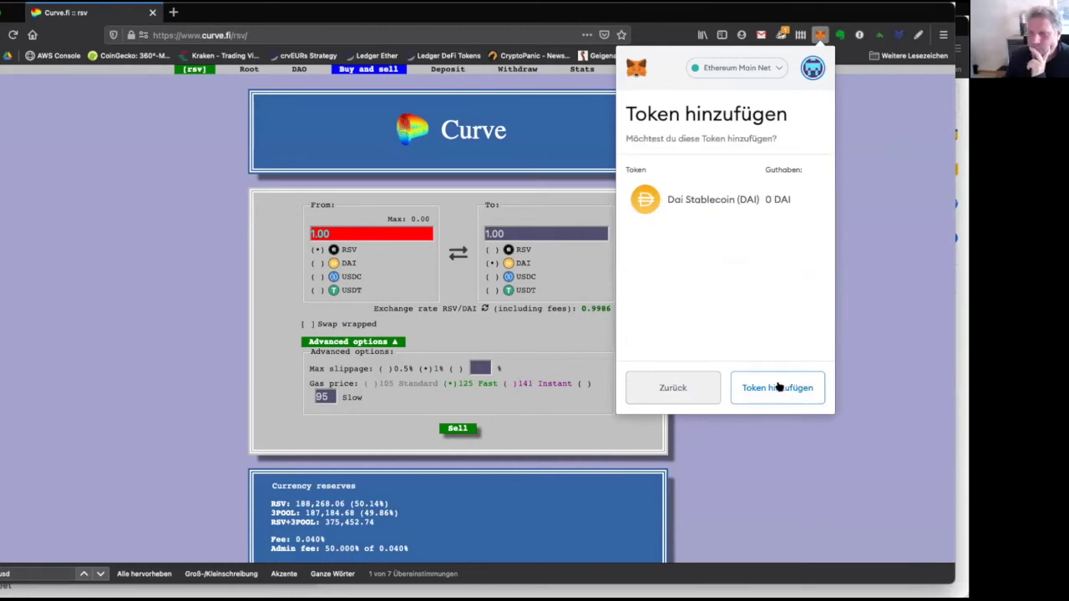
{"action": "left_click", "coordinate": [651, 375]}
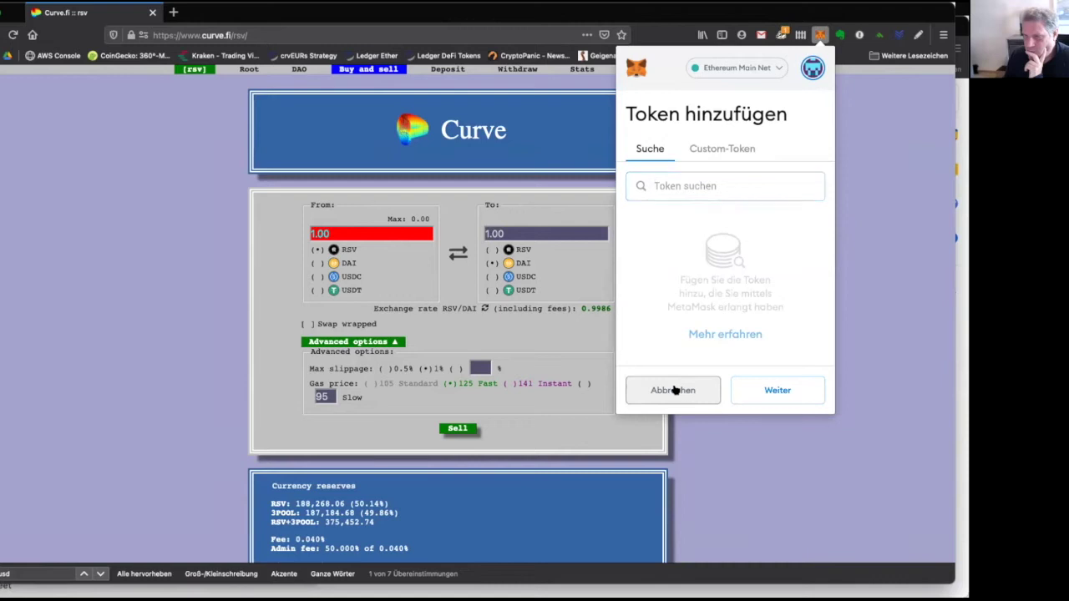
{"action": "left_click", "coordinate": [675, 390]}
{"action": "left_click", "coordinate": [731, 397]}
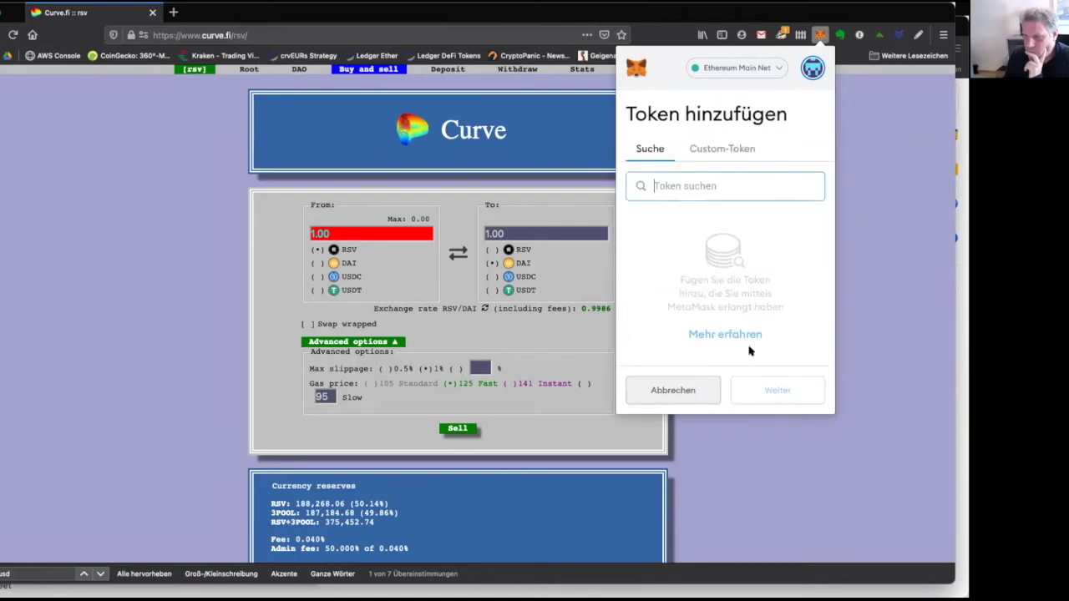
{"action": "type", "text": "dai"}
{"action": "left_click", "coordinate": [709, 242]}
{"action": "left_click", "coordinate": [785, 392]}
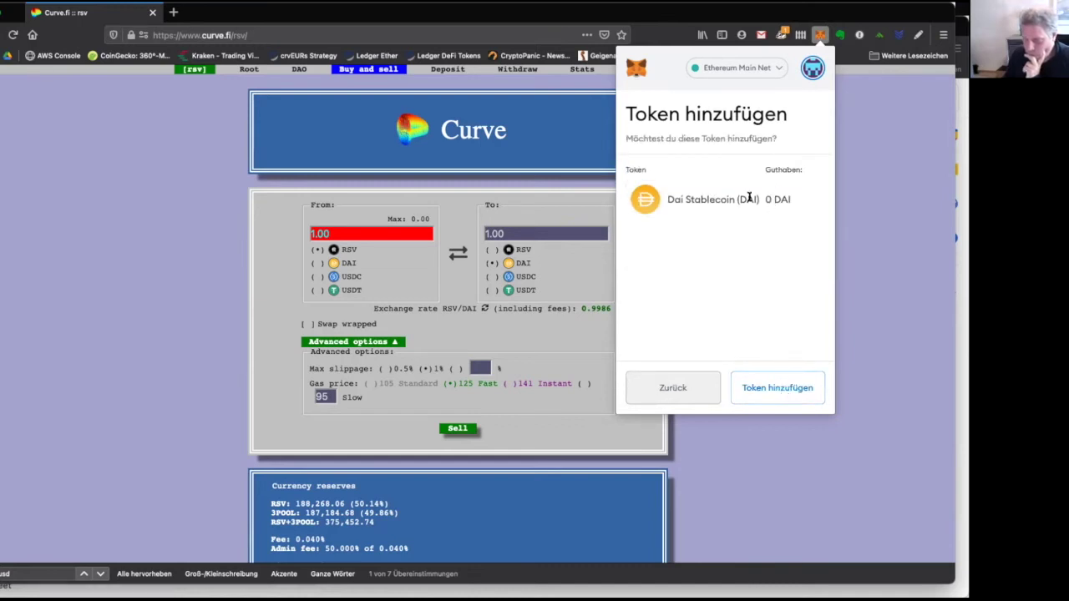
{"action": "left_click", "coordinate": [783, 390]}
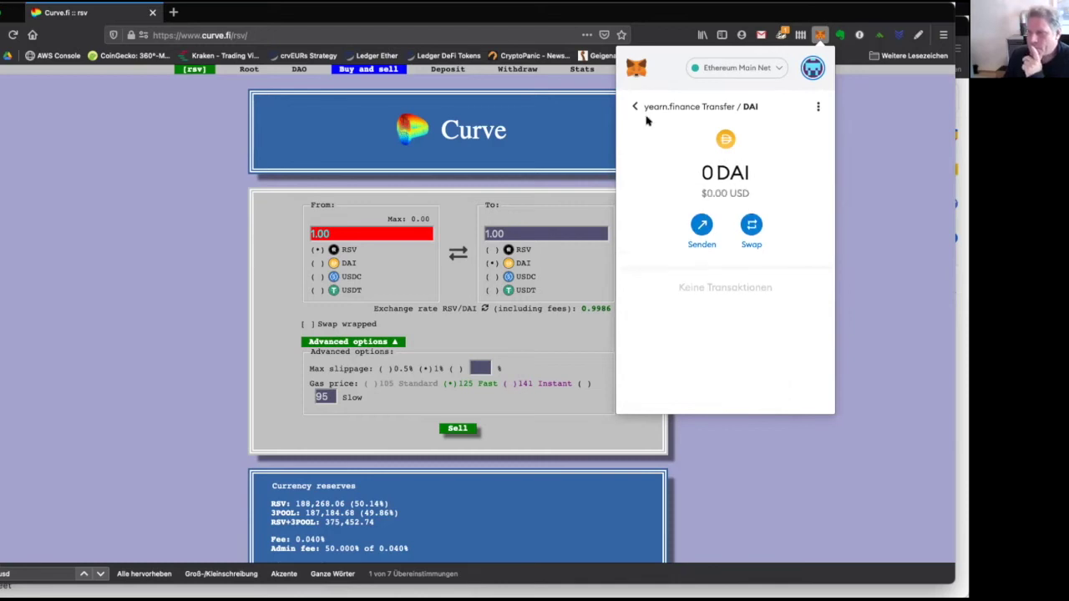
{"action": "left_click", "coordinate": [634, 107]}
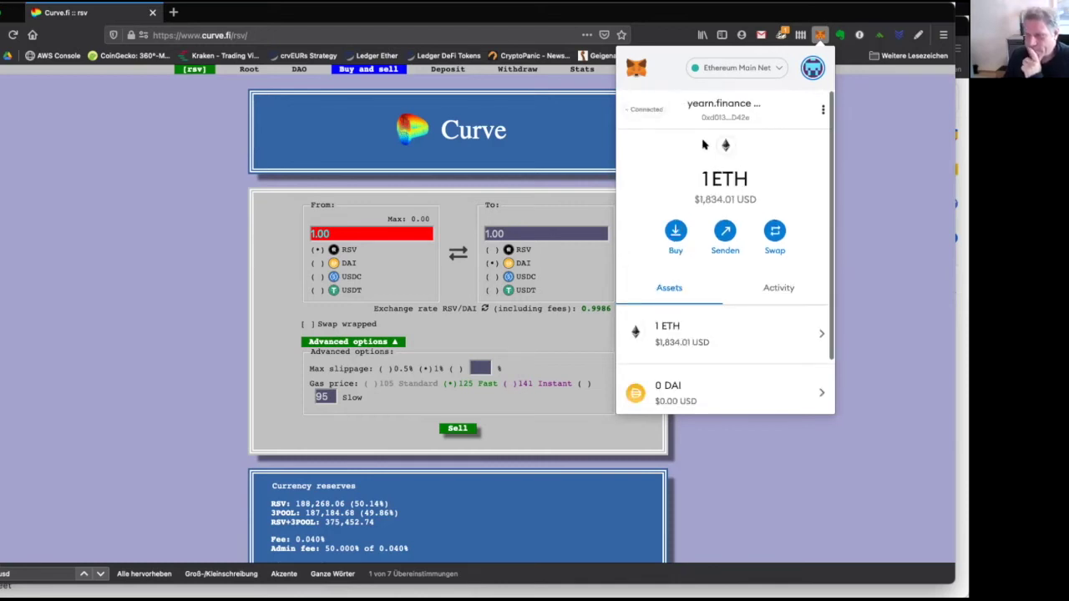
{"action": "left_click", "coordinate": [812, 68]}
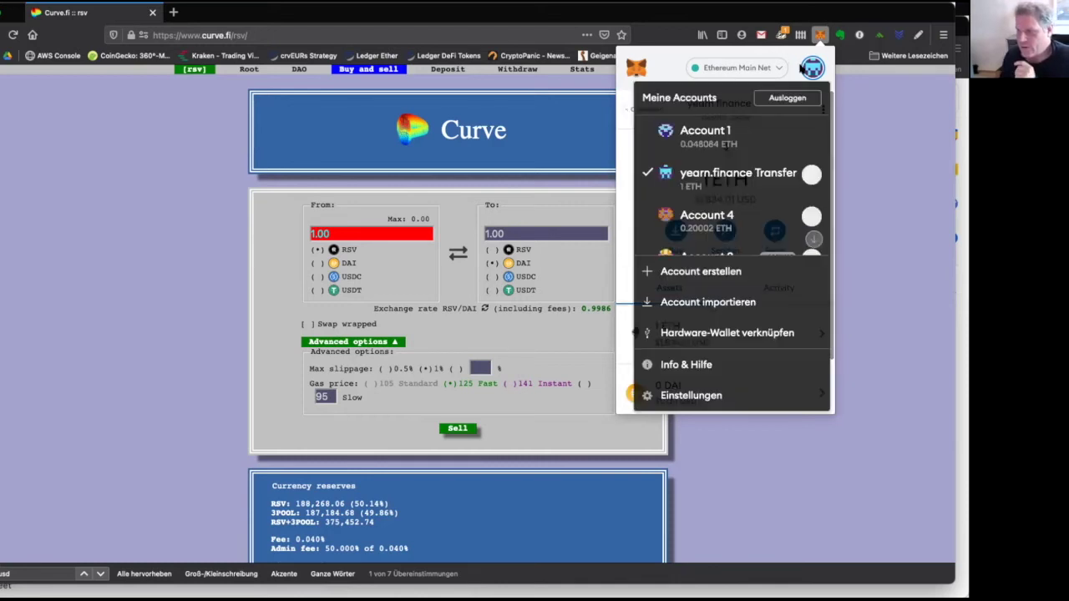
Switch to Account 4 and open its DAI holdings.
{"action": "left_click", "coordinate": [709, 218]}
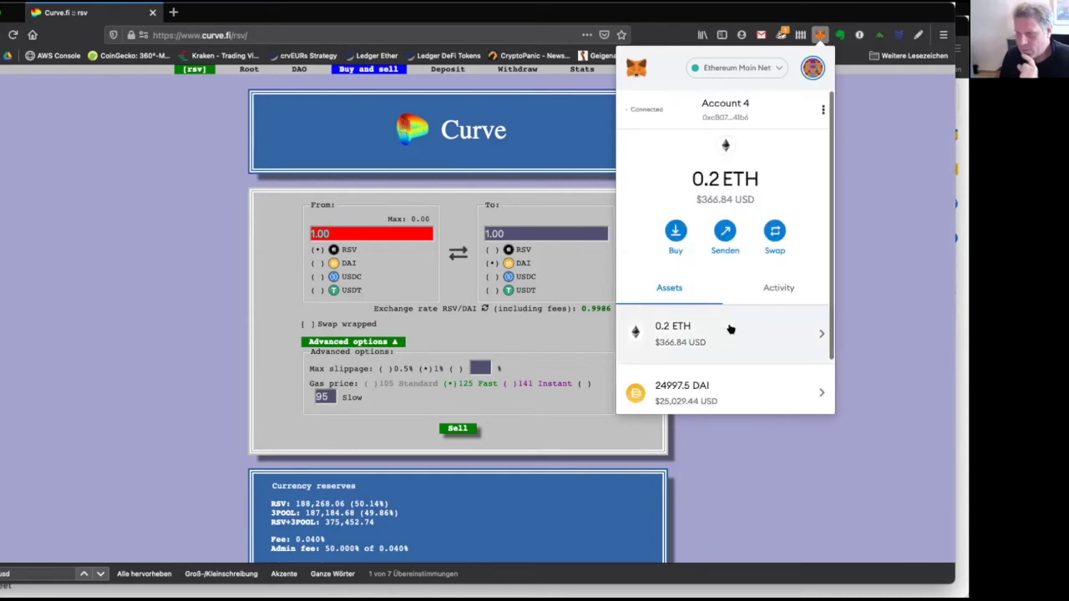
{"action": "scroll", "coordinate": [729, 330], "scroll_direction": "down", "scroll_amount": 2}
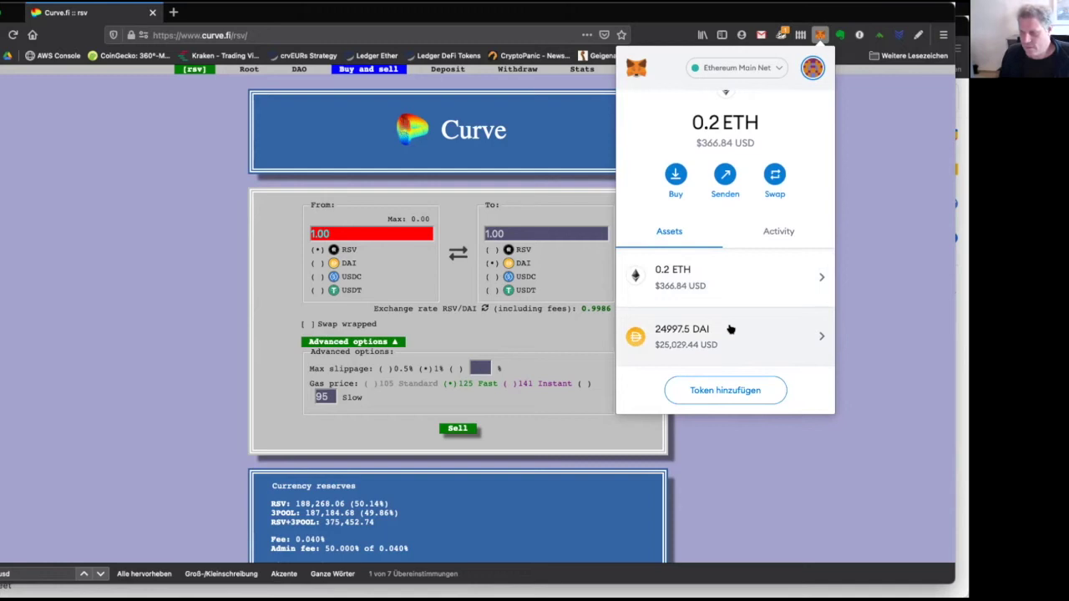
{"action": "left_click", "coordinate": [689, 342]}
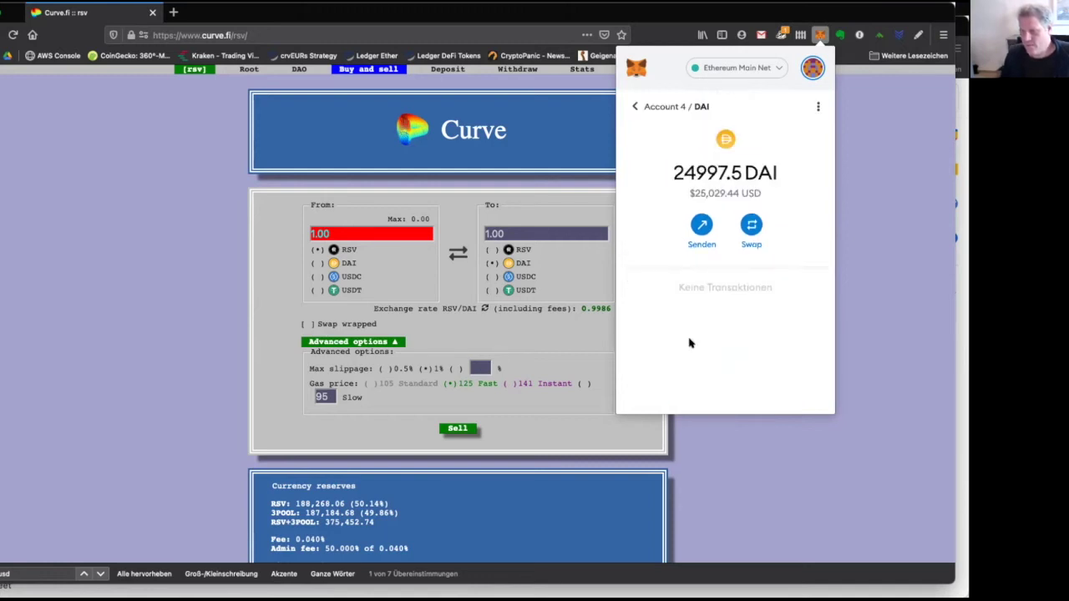
{"action": "left_click", "coordinate": [703, 227]}
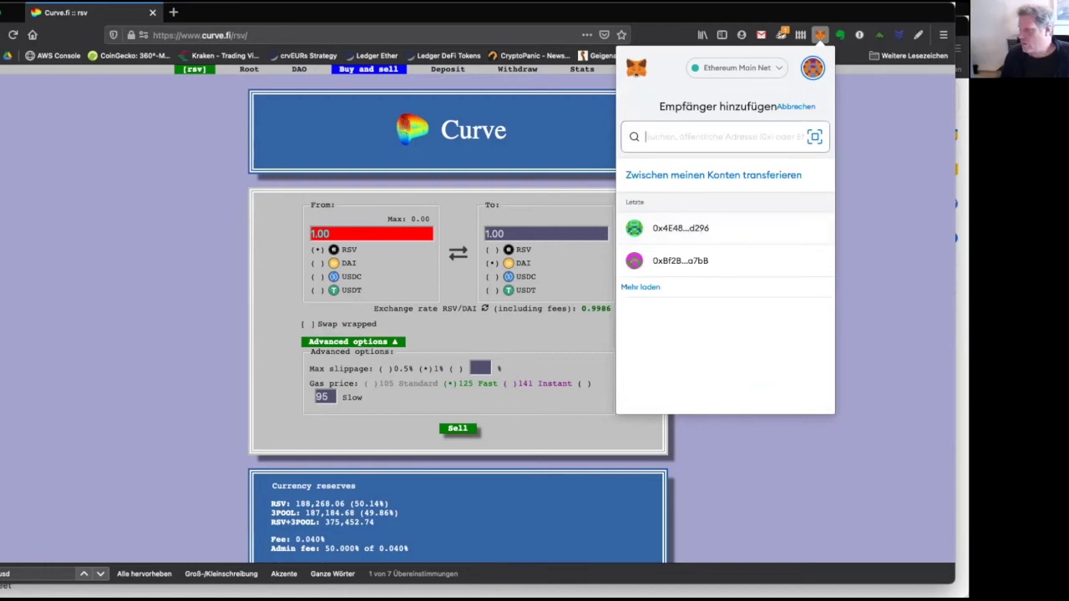
{"action": "key", "text": "Escape"}
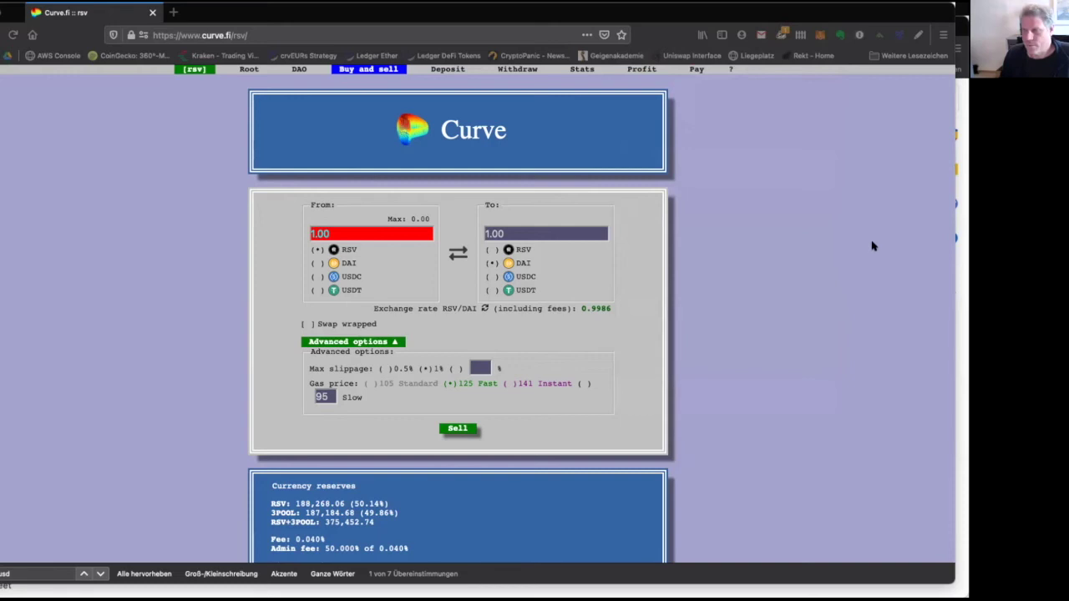
Start a DAI send from Account 4, pasting the copied yearn.finance Transfer address as recipient.
{"action": "left_click", "coordinate": [819, 34]}
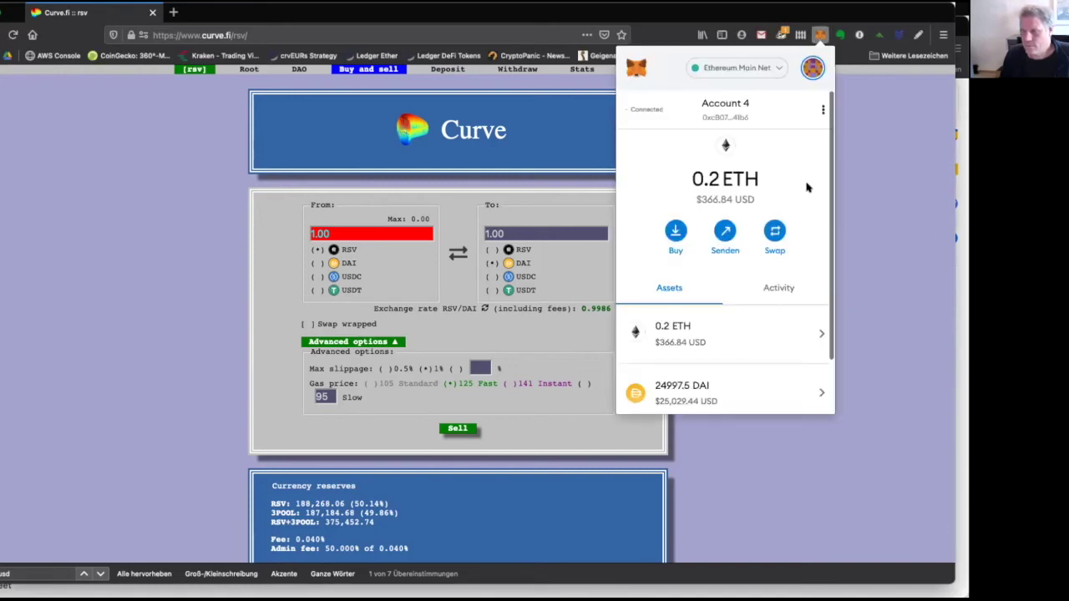
{"action": "left_click", "coordinate": [705, 394]}
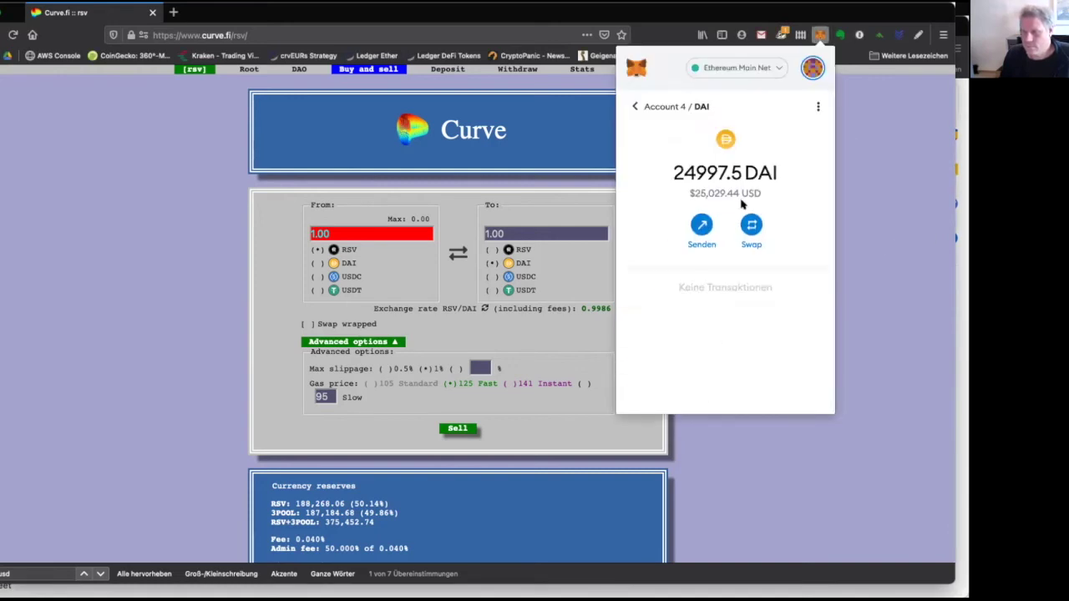
{"action": "left_click", "coordinate": [700, 226]}
{"action": "key", "text": "super+v"}
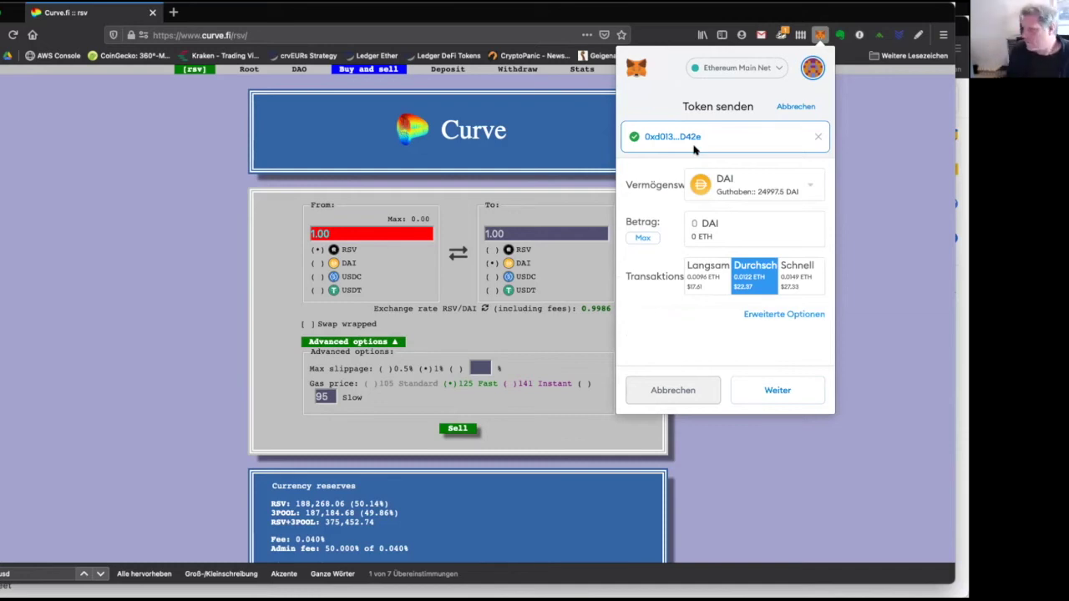
Set the amount to the full 24997.5 DAI balance, keep the Durchschnitt fee, and continue.
{"action": "left_click", "coordinate": [631, 240]}
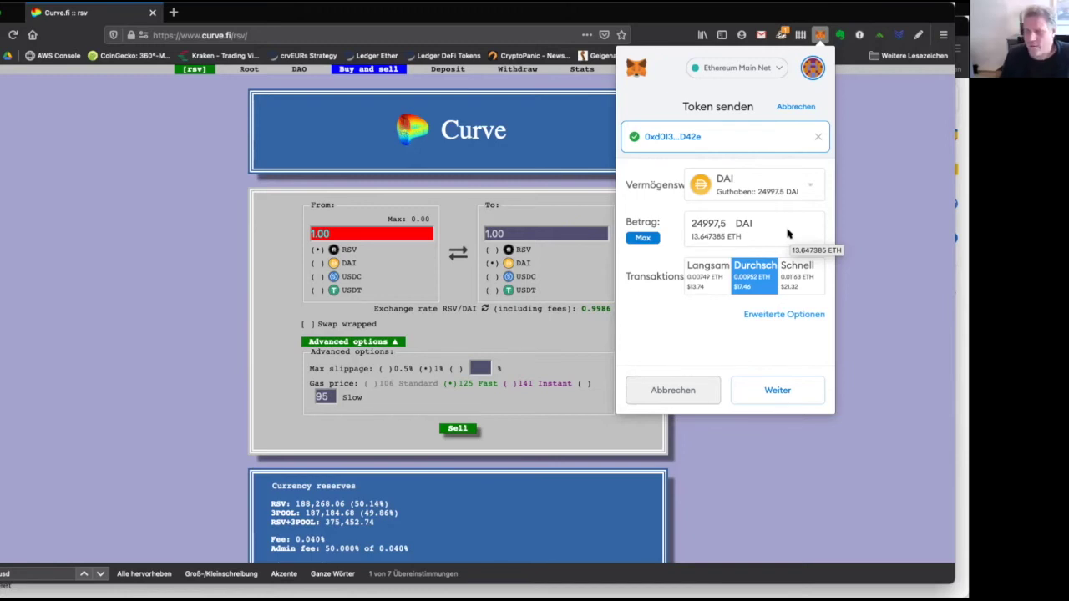
{"action": "left_click", "coordinate": [645, 238]}
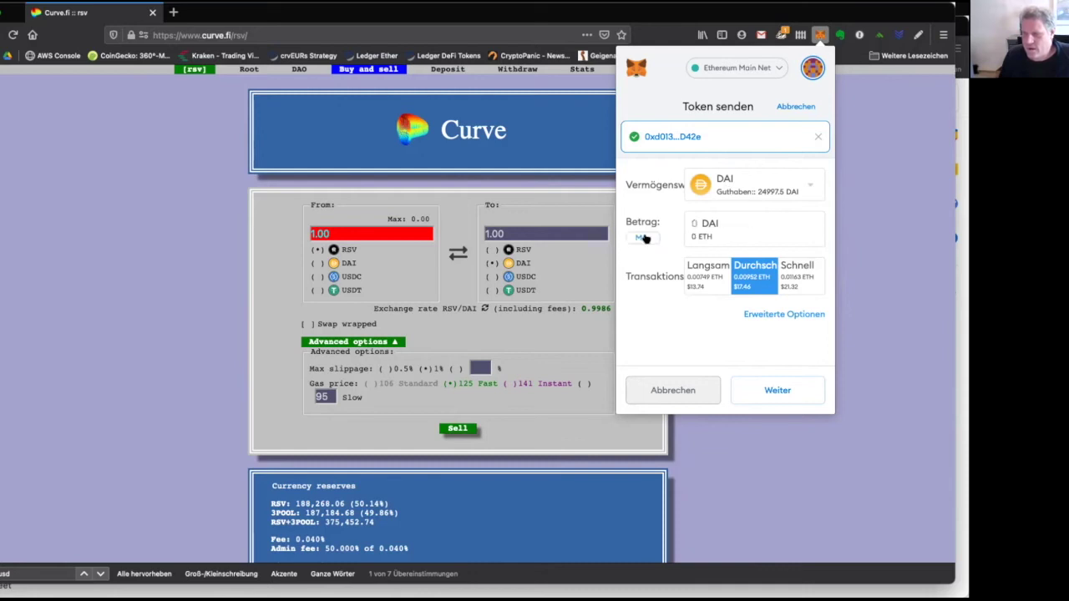
{"action": "left_click", "coordinate": [644, 238]}
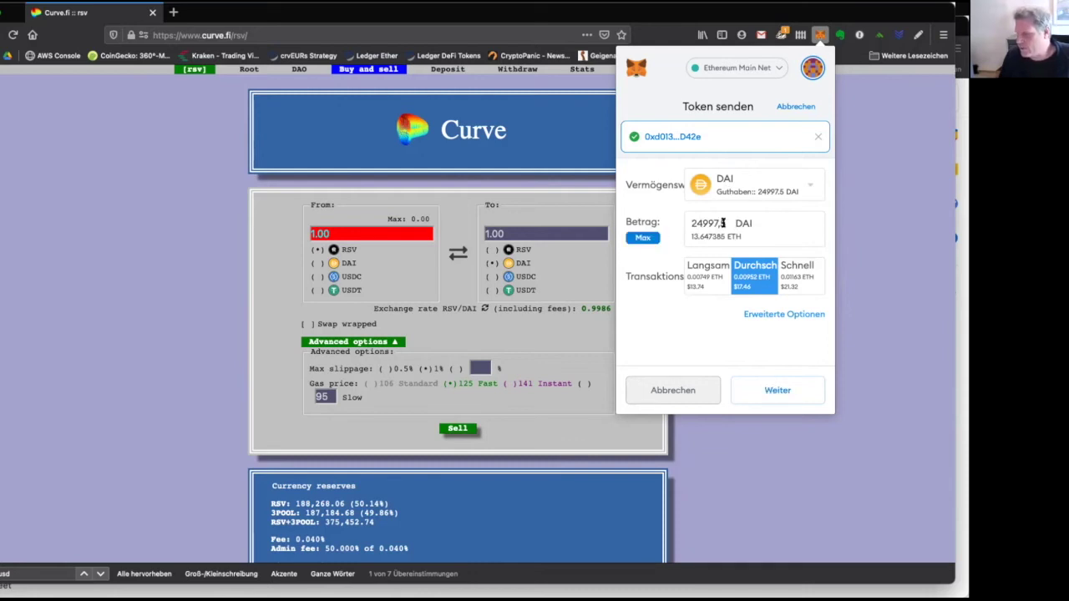
{"action": "left_click_drag", "start_coordinate": [689, 222], "coordinate": [728, 223]}
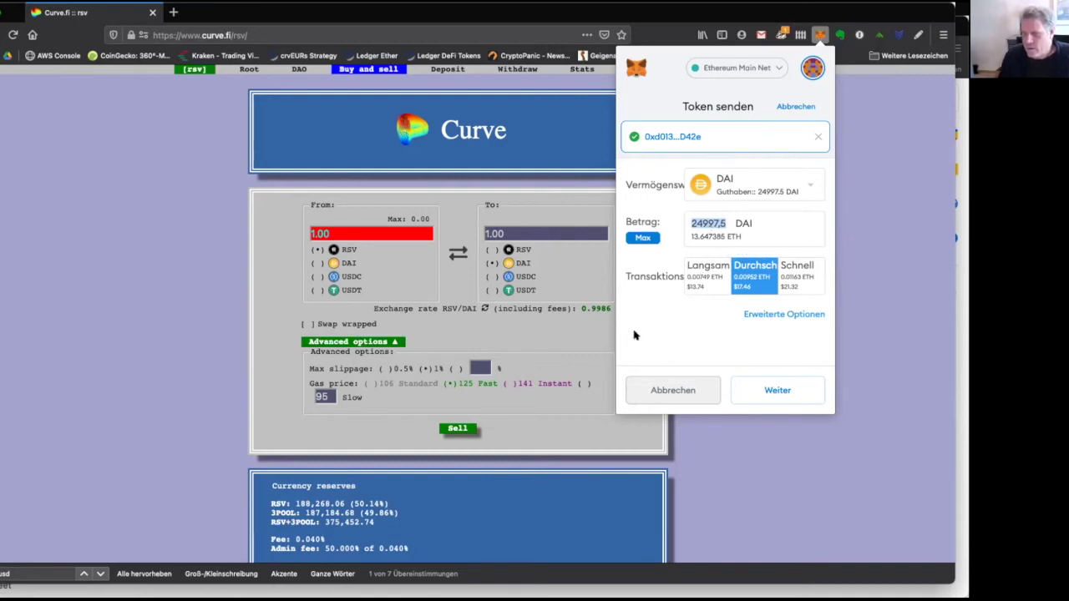
{"action": "left_click", "coordinate": [750, 283]}
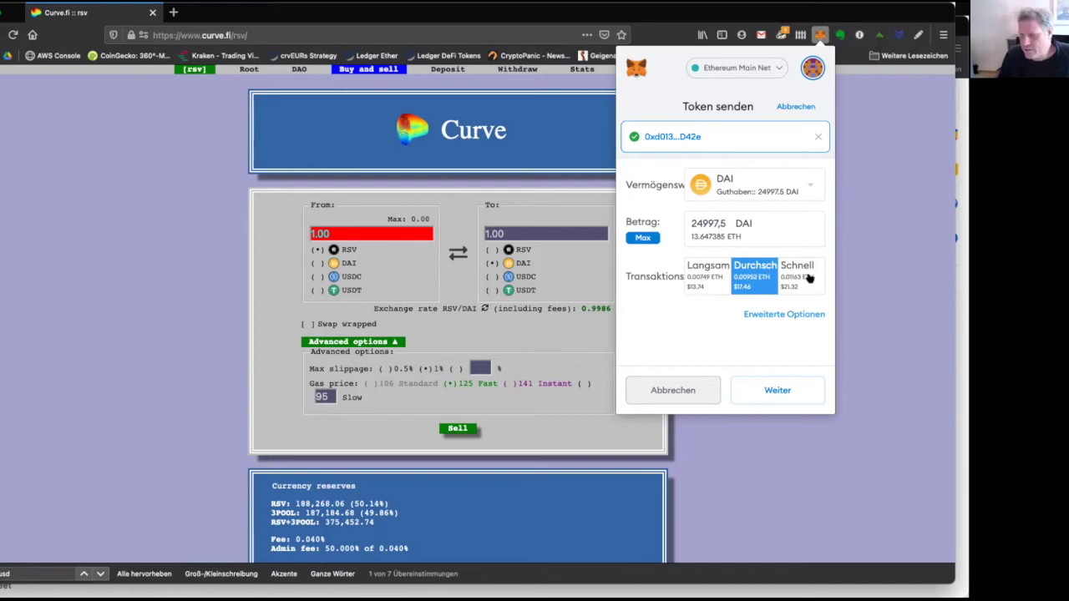
{"action": "left_click", "coordinate": [808, 277]}
{"action": "left_click", "coordinate": [747, 275]}
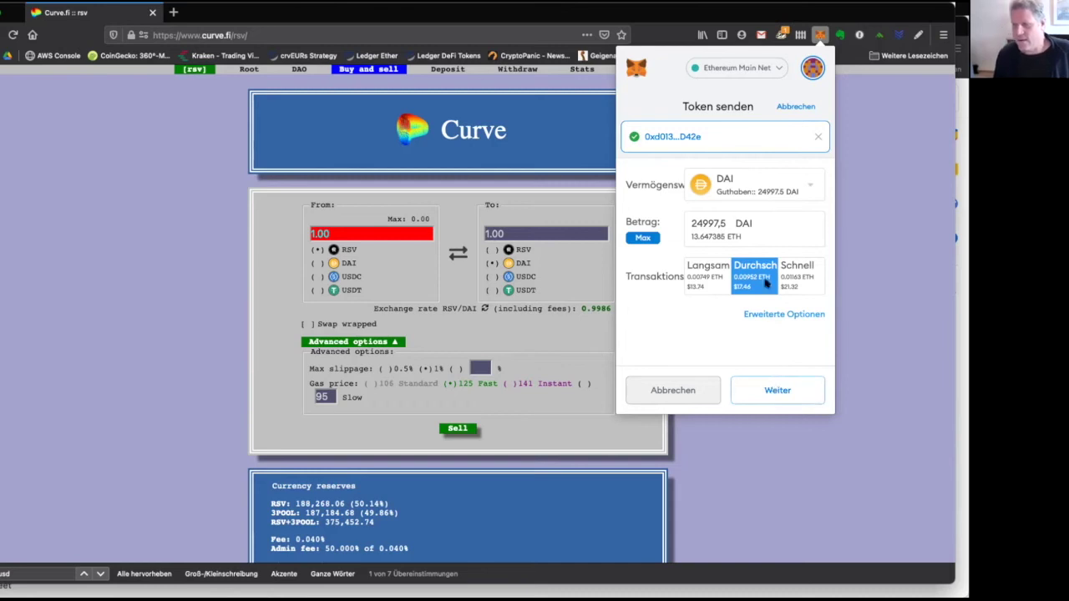
{"action": "left_click", "coordinate": [777, 391]}
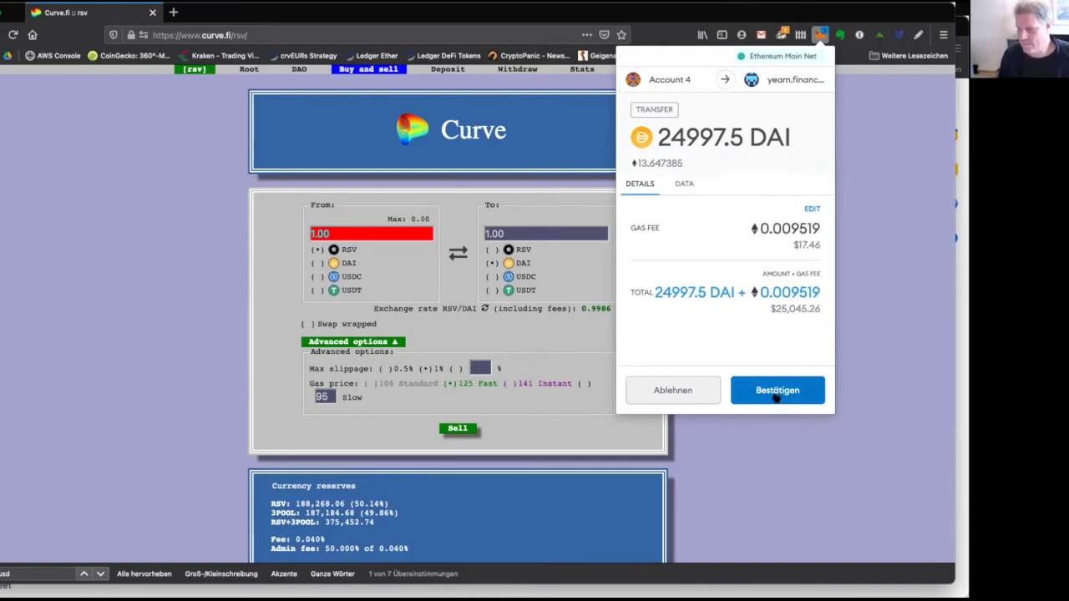
Confirm the 24997.5 DAI transfer from Account 4 to yearn.finance Transfer.
{"action": "left_click", "coordinate": [776, 398]}
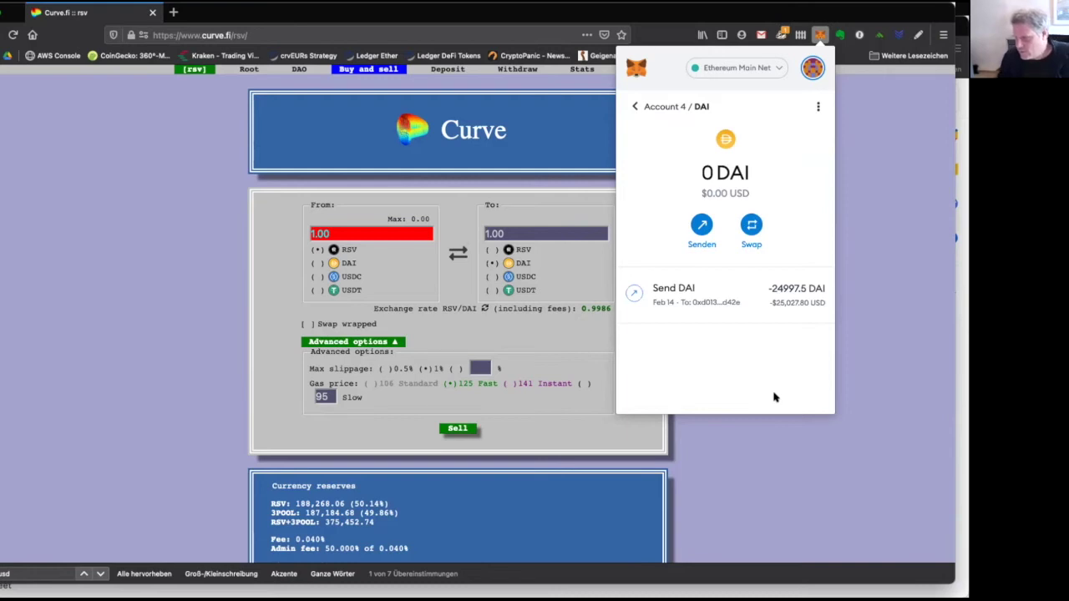
Turn Erweiterte Gaskontrollen on under Einstellungen > Erweitert, then close settings.
{"action": "left_click", "coordinate": [634, 106]}
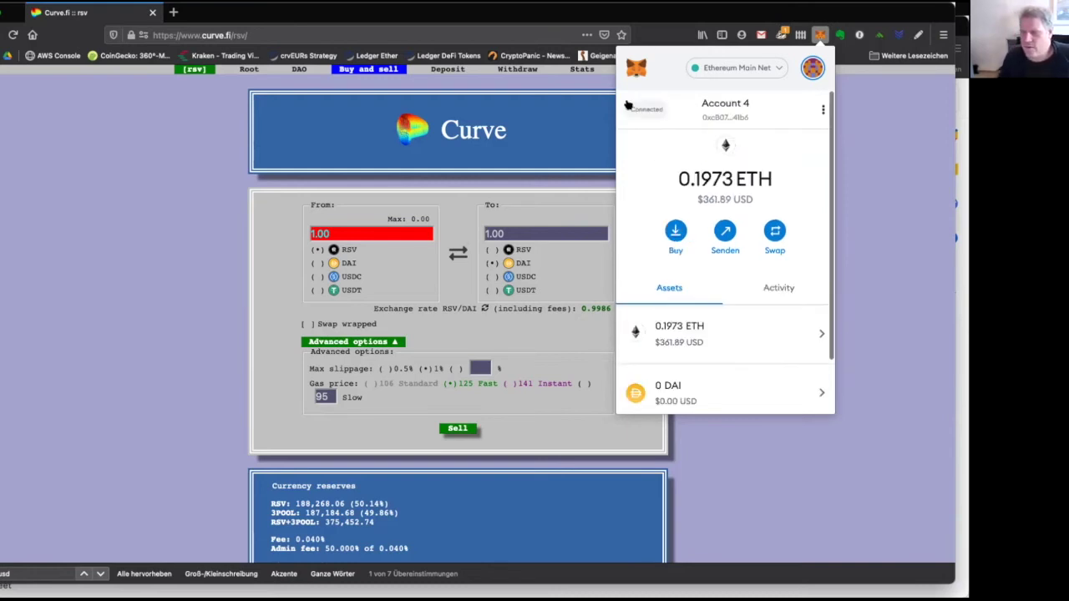
{"action": "scroll", "coordinate": [733, 173], "scroll_direction": "down", "scroll_amount": 2}
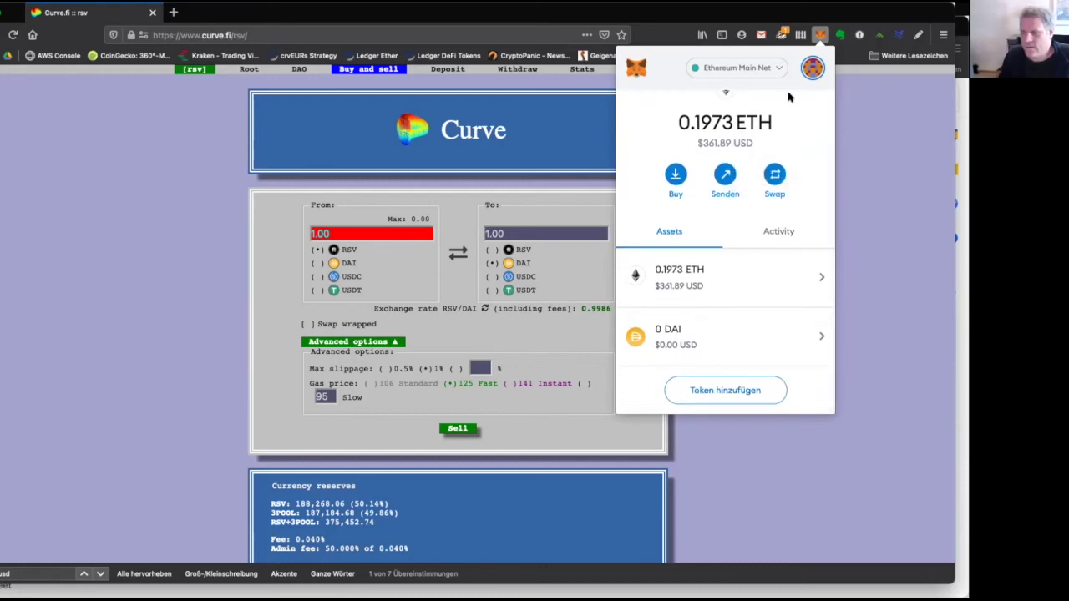
{"action": "left_click", "coordinate": [812, 68]}
{"action": "scroll", "coordinate": [736, 171], "scroll_direction": "down", "scroll_amount": 1}
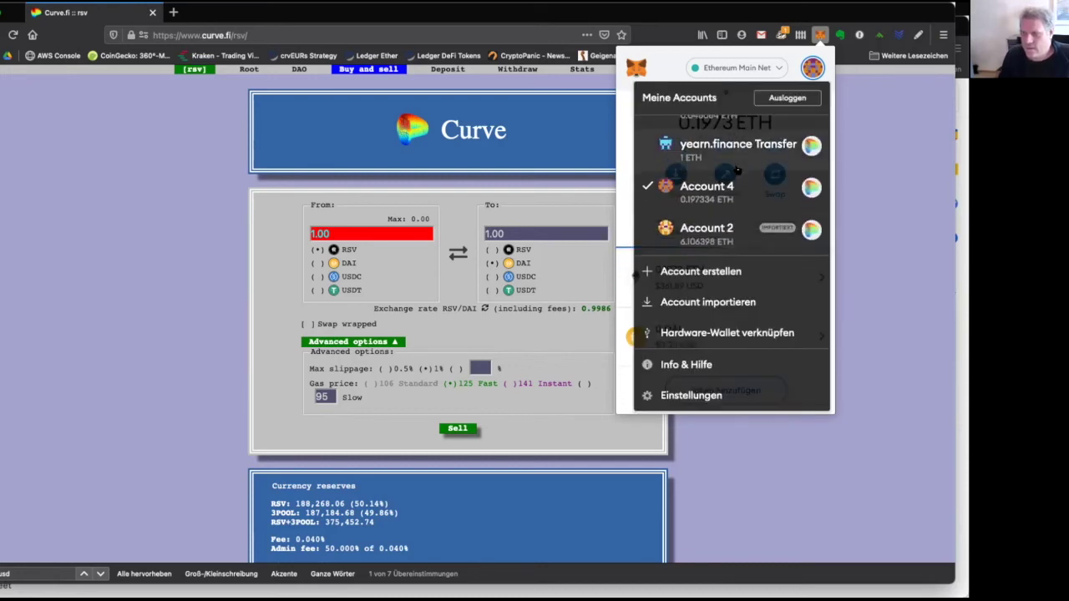
{"action": "left_click", "coordinate": [707, 395]}
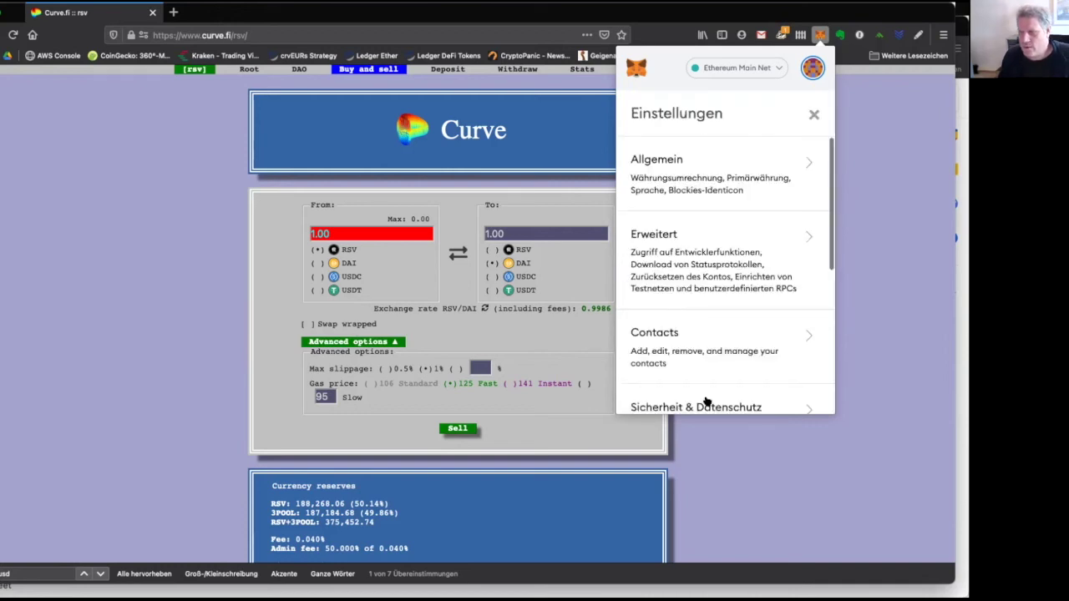
{"action": "scroll", "coordinate": [723, 265], "scroll_direction": "down", "scroll_amount": 1}
{"action": "scroll", "coordinate": [723, 265], "scroll_direction": "down", "scroll_amount": 1}
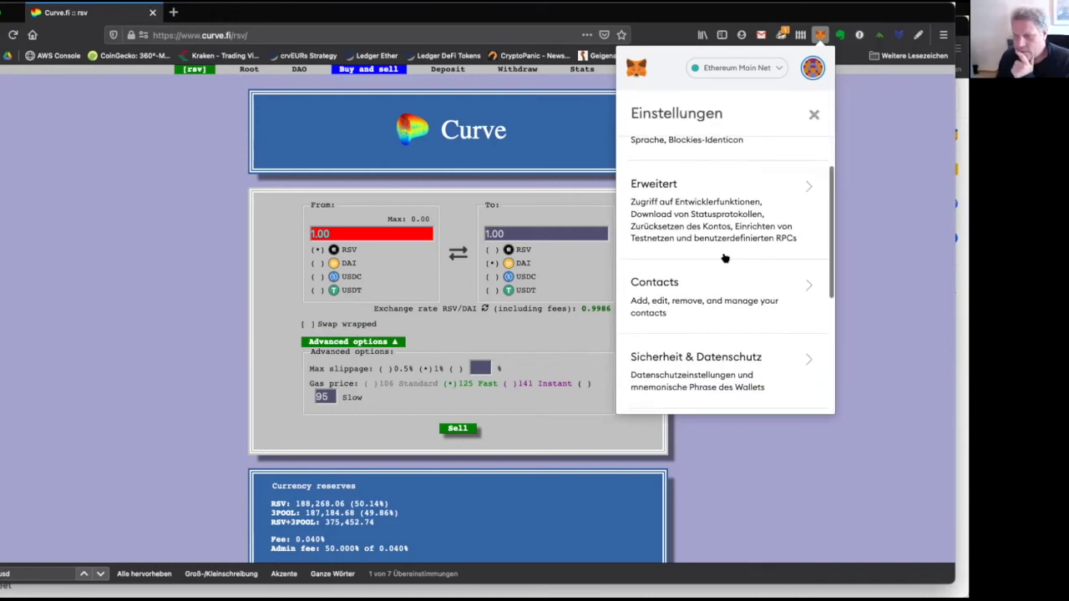
{"action": "left_click", "coordinate": [730, 216]}
{"action": "scroll", "coordinate": [731, 293], "scroll_direction": "down", "scroll_amount": 6}
{"action": "scroll", "coordinate": [730, 295], "scroll_direction": "up", "scroll_amount": 3}
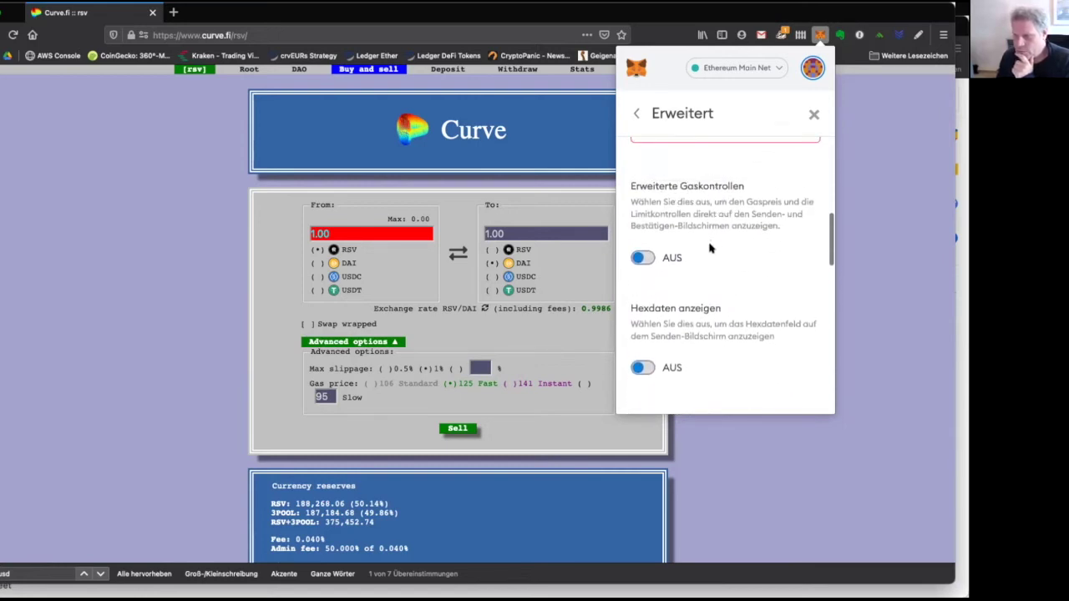
{"action": "left_click", "coordinate": [649, 259]}
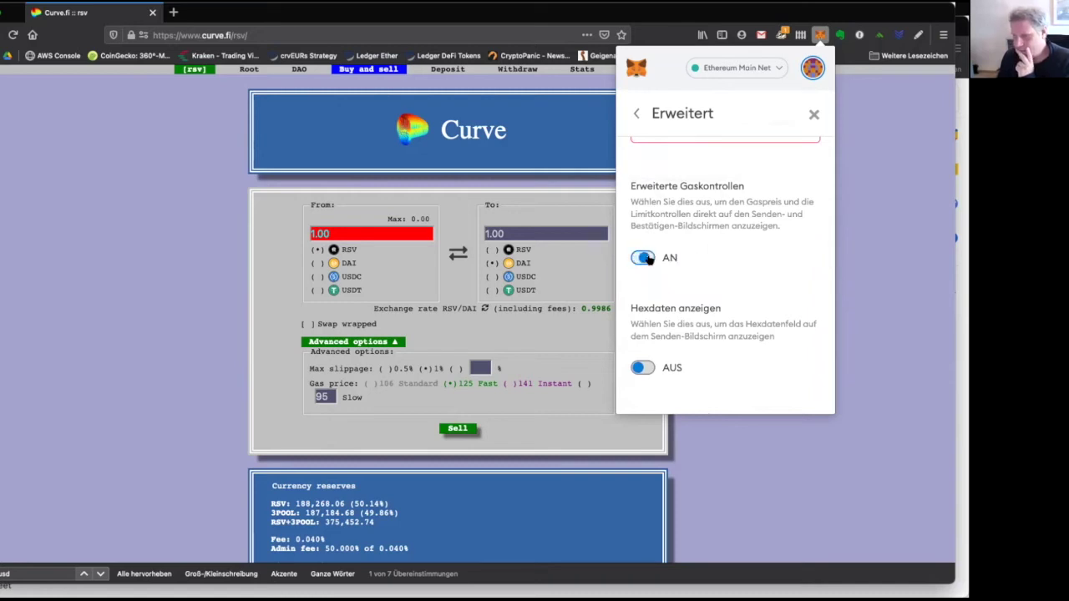
{"action": "left_click", "coordinate": [639, 114]}
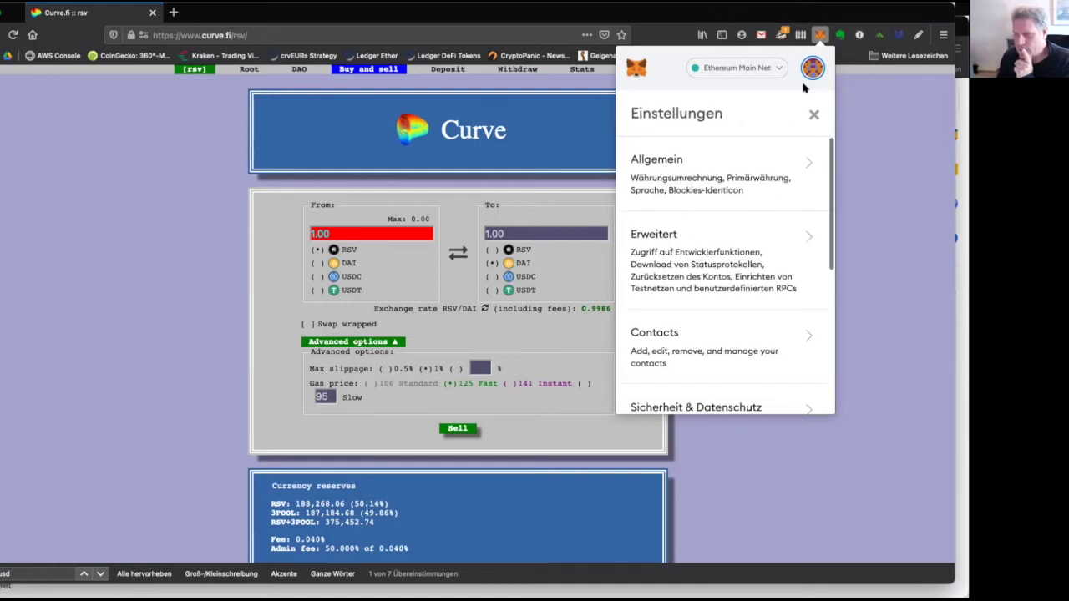
{"action": "left_click", "coordinate": [813, 115]}
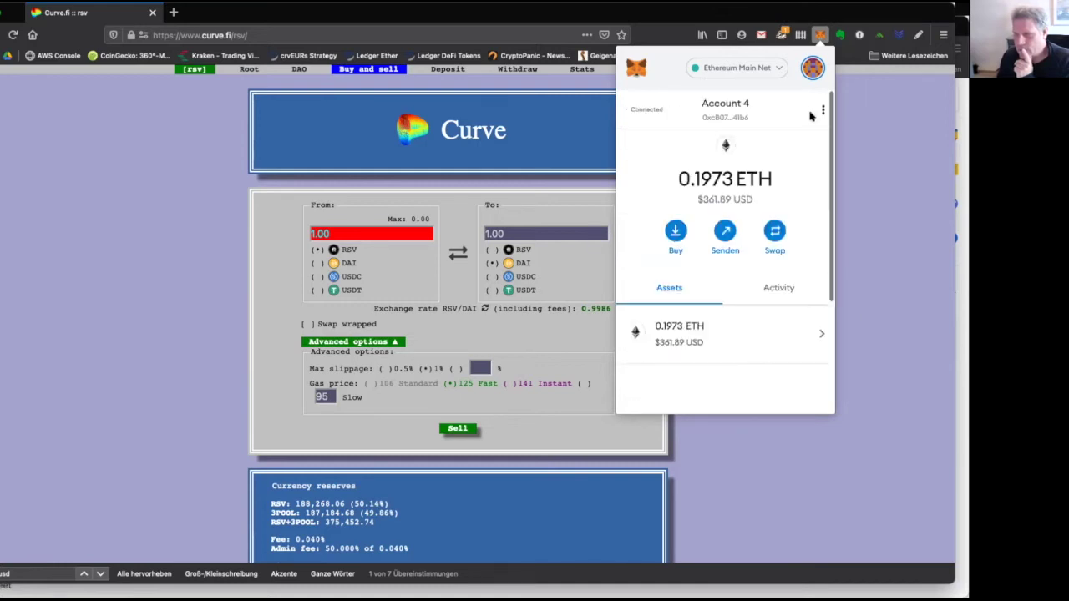
Start a send between own accounts with Account 4 as the recipient.
{"action": "left_click", "coordinate": [724, 234]}
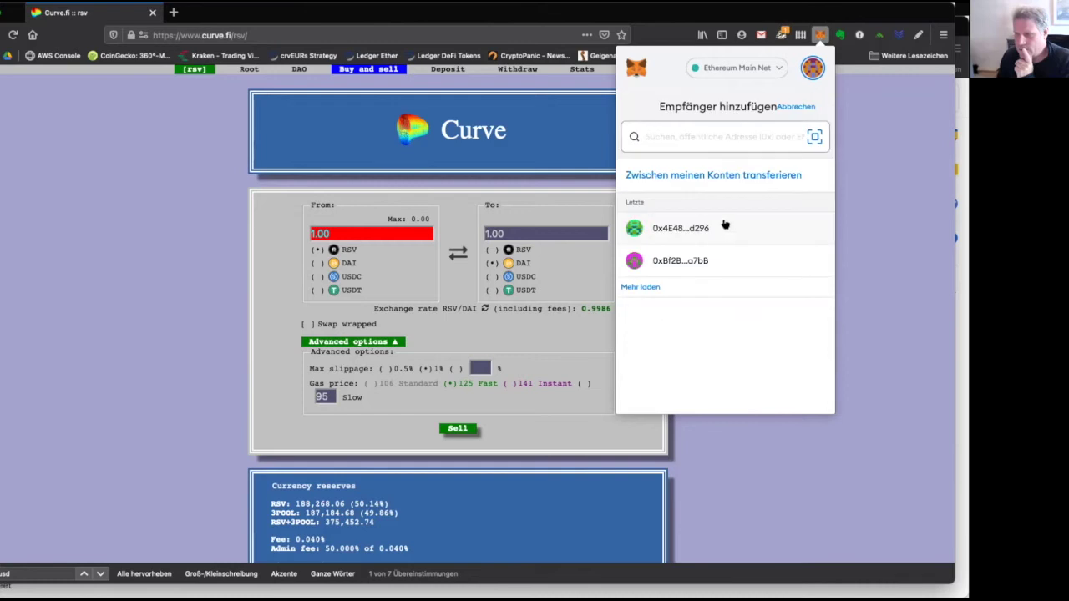
{"action": "left_click", "coordinate": [726, 179]}
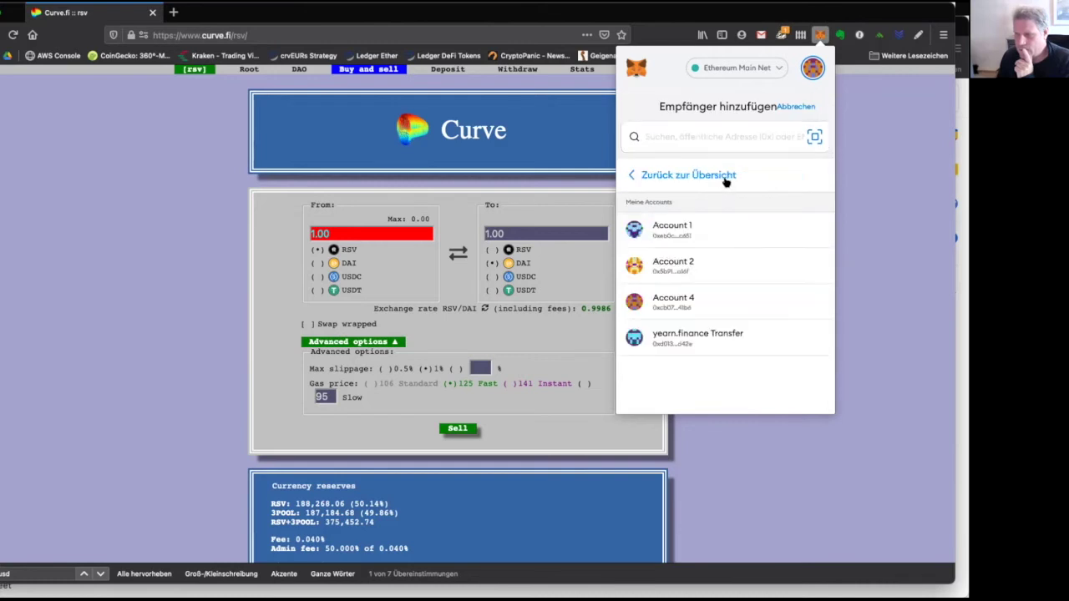
{"action": "left_click", "coordinate": [699, 301]}
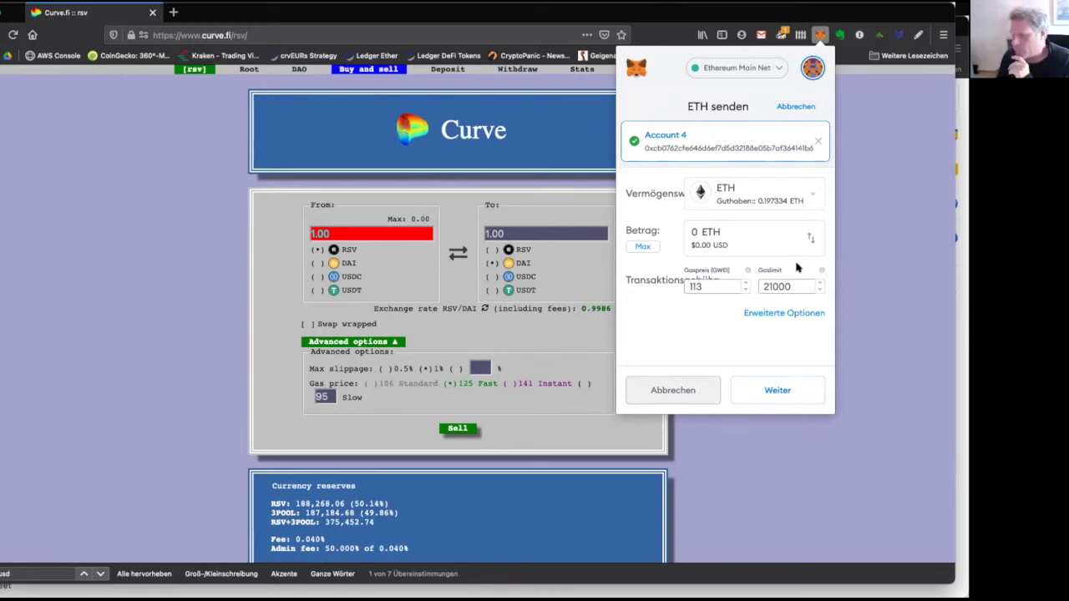
Switch Erweiterte Gaskontrollen off, back on Account 4's overview showing 0.1973 ETH and 0 DAI.
{"action": "left_click", "coordinate": [812, 67]}
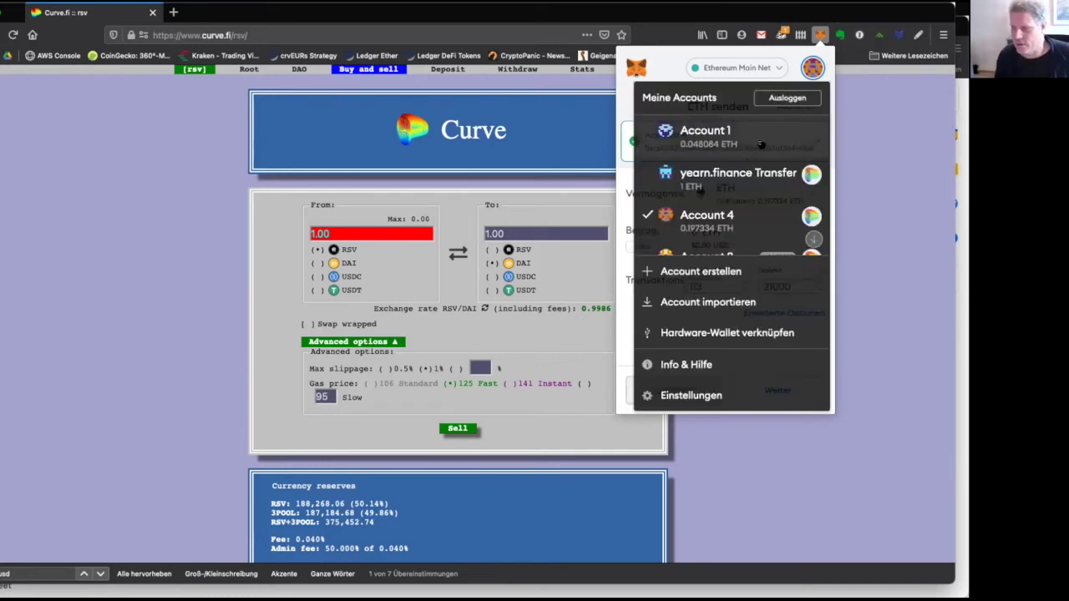
{"action": "left_click", "coordinate": [702, 394]}
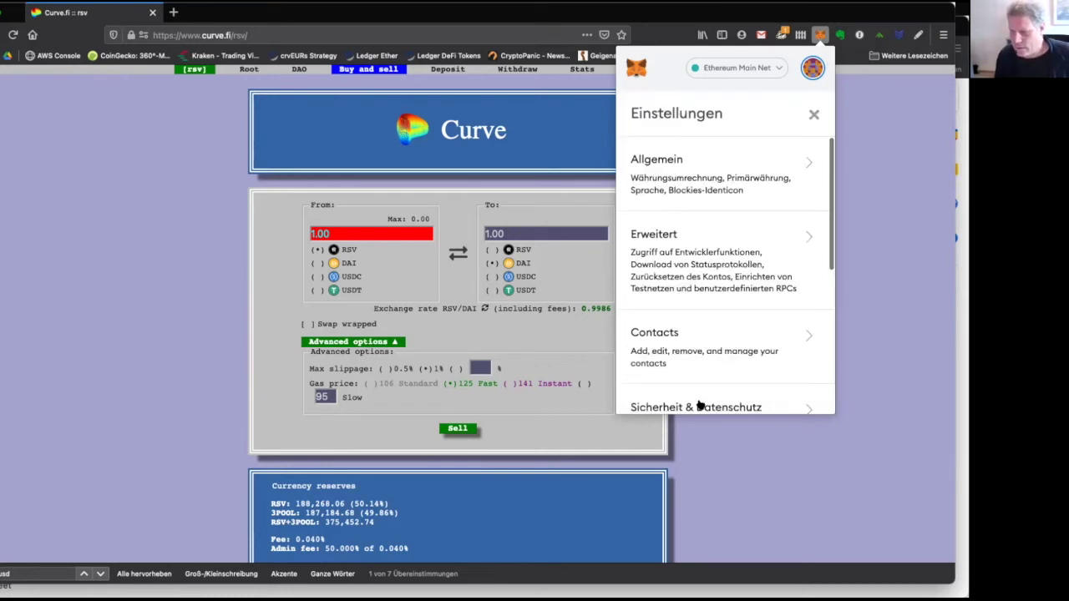
{"action": "left_click", "coordinate": [727, 260]}
{"action": "scroll", "coordinate": [716, 267], "scroll_direction": "down", "scroll_amount": 5}
{"action": "left_click", "coordinate": [639, 248]}
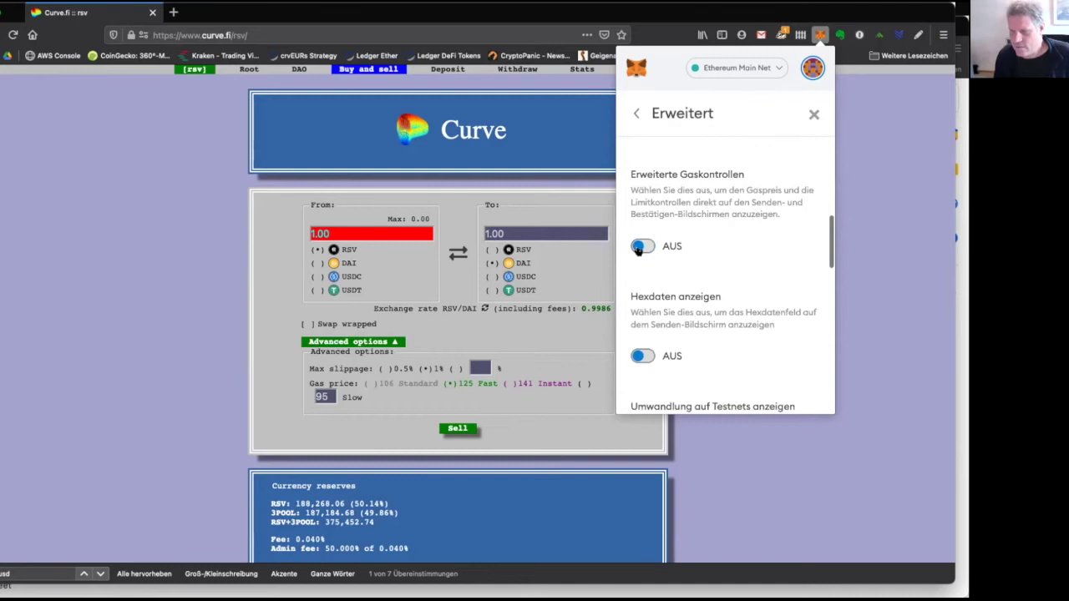
{"action": "left_click", "coordinate": [635, 115]}
{"action": "left_click", "coordinate": [813, 114]}
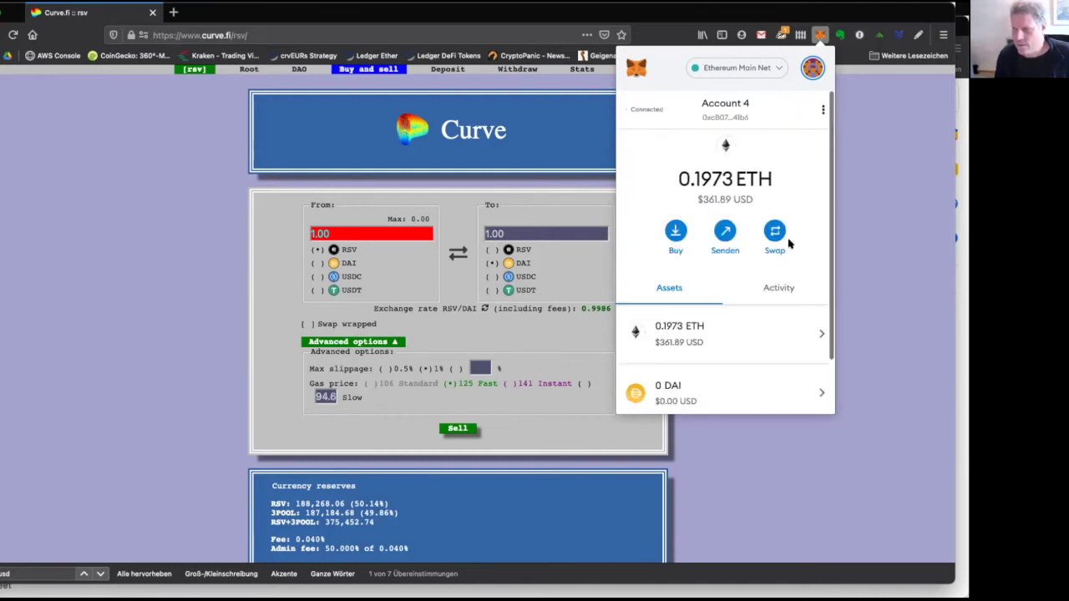
{"action": "scroll", "coordinate": [785, 263], "scroll_direction": "down", "scroll_amount": 2}
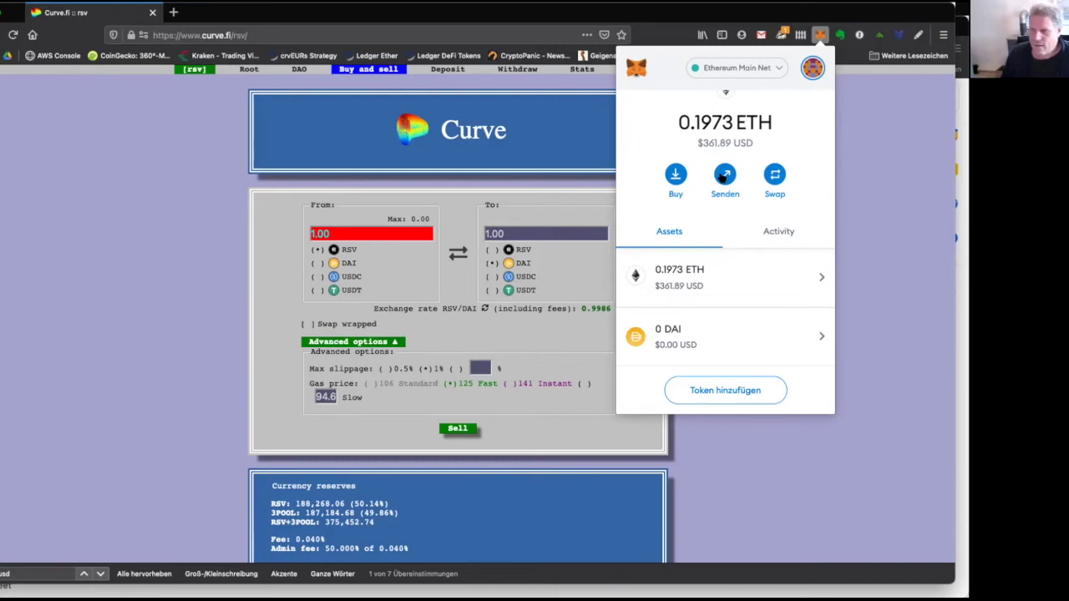
{"action": "scroll", "coordinate": [723, 177], "scroll_direction": "up", "scroll_amount": 2}
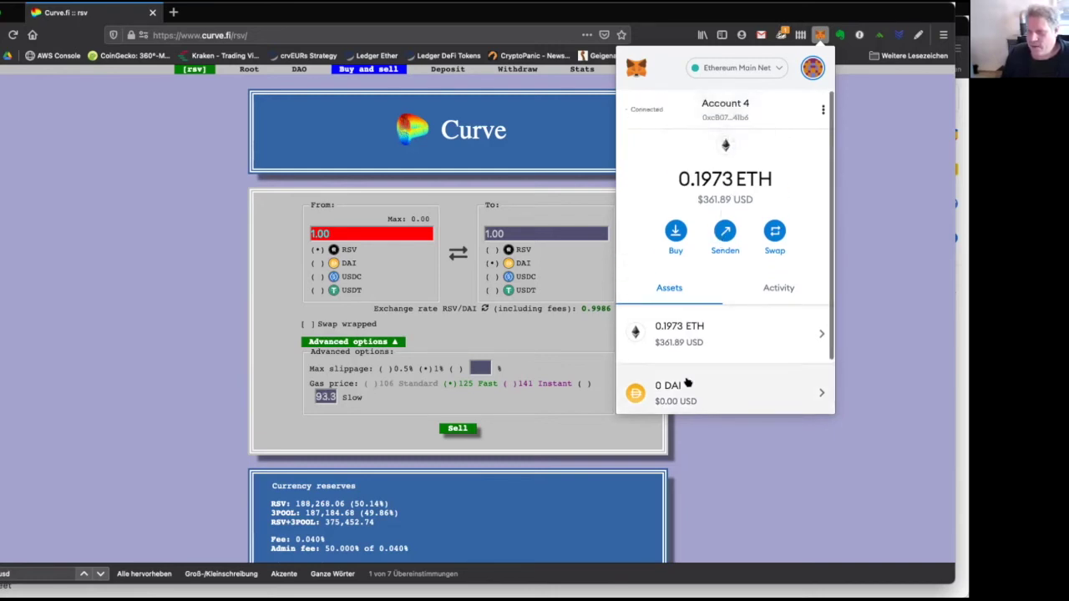
Open the Send DAI entry in Account 4's activity to view its -24997.5 DAI transaction details.
{"action": "left_click", "coordinate": [778, 289]}
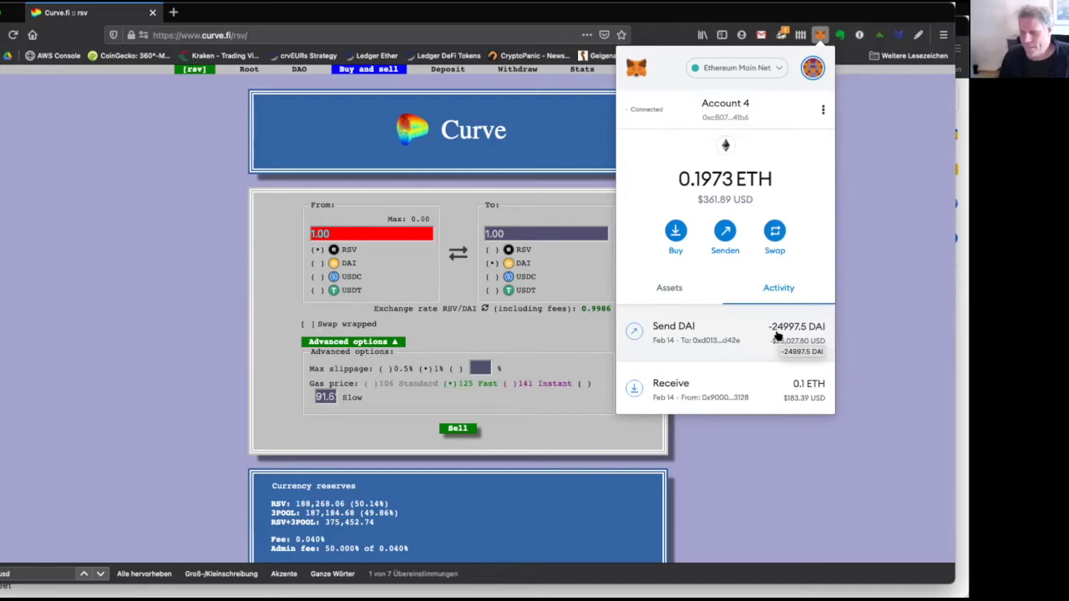
{"action": "left_click", "coordinate": [776, 335]}
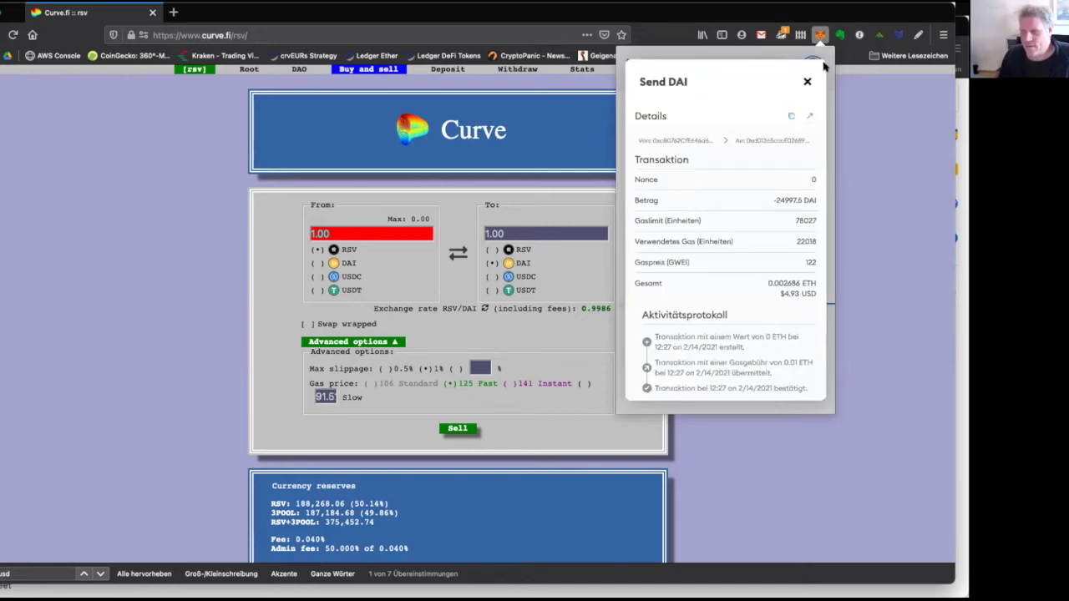
{"action": "left_click", "coordinate": [806, 81]}
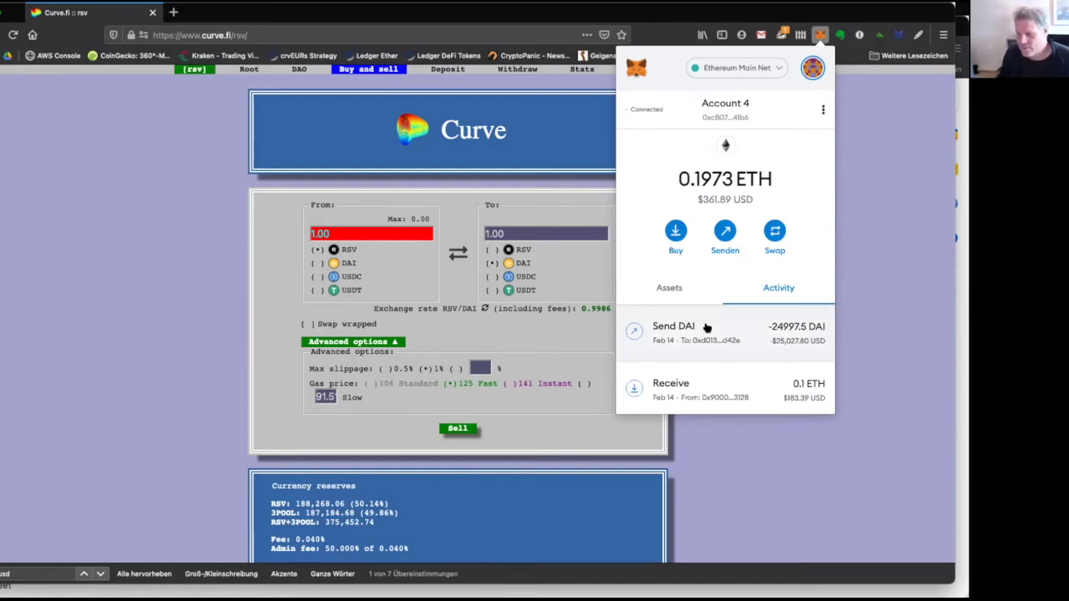
{"action": "left_click", "coordinate": [670, 287]}
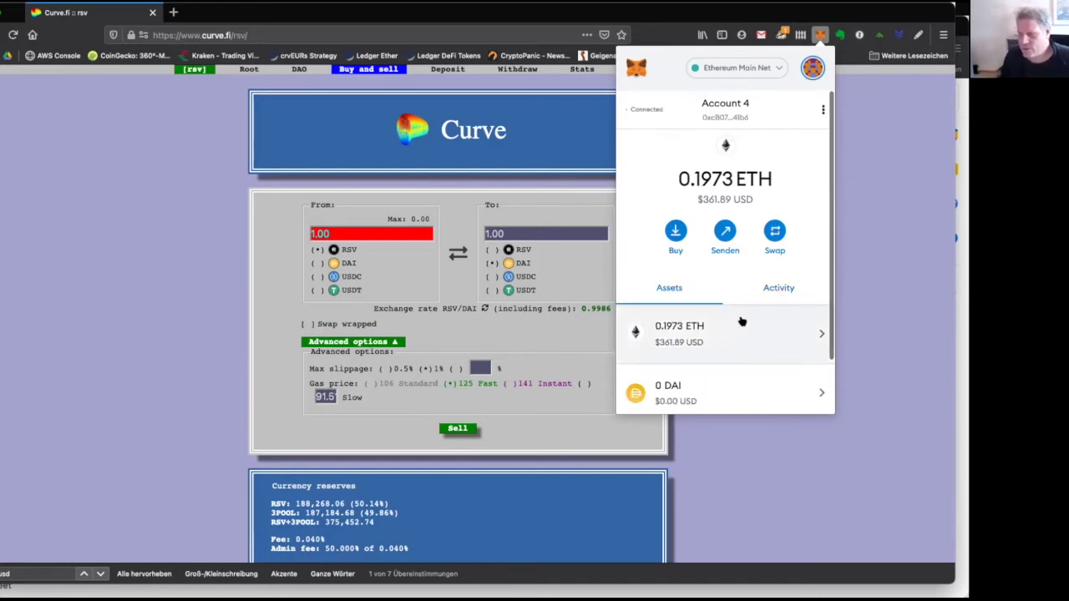
{"action": "left_click", "coordinate": [778, 288]}
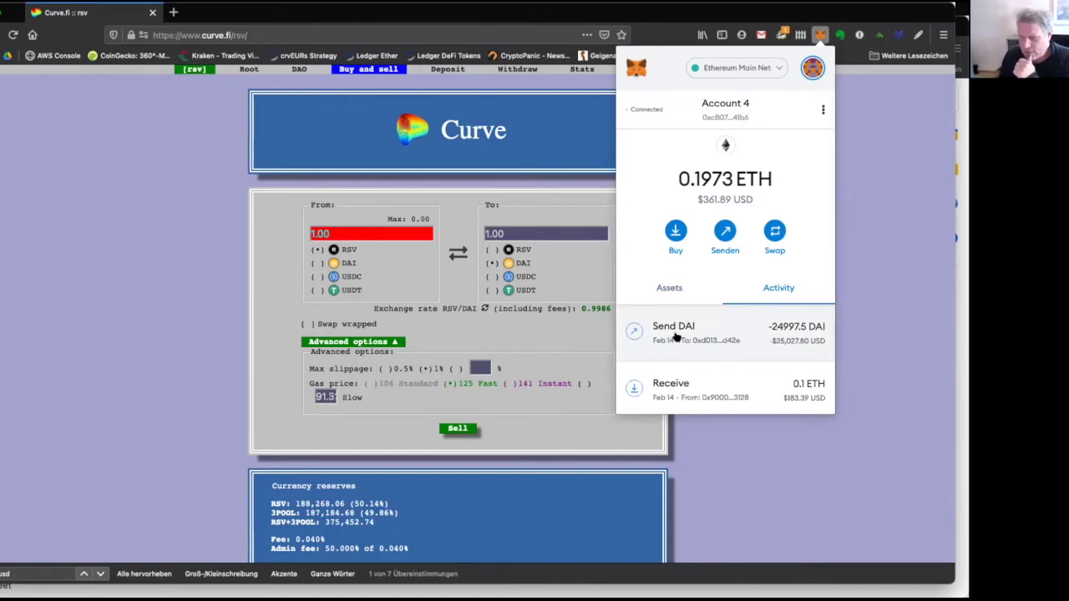
{"action": "left_click", "coordinate": [722, 329]}
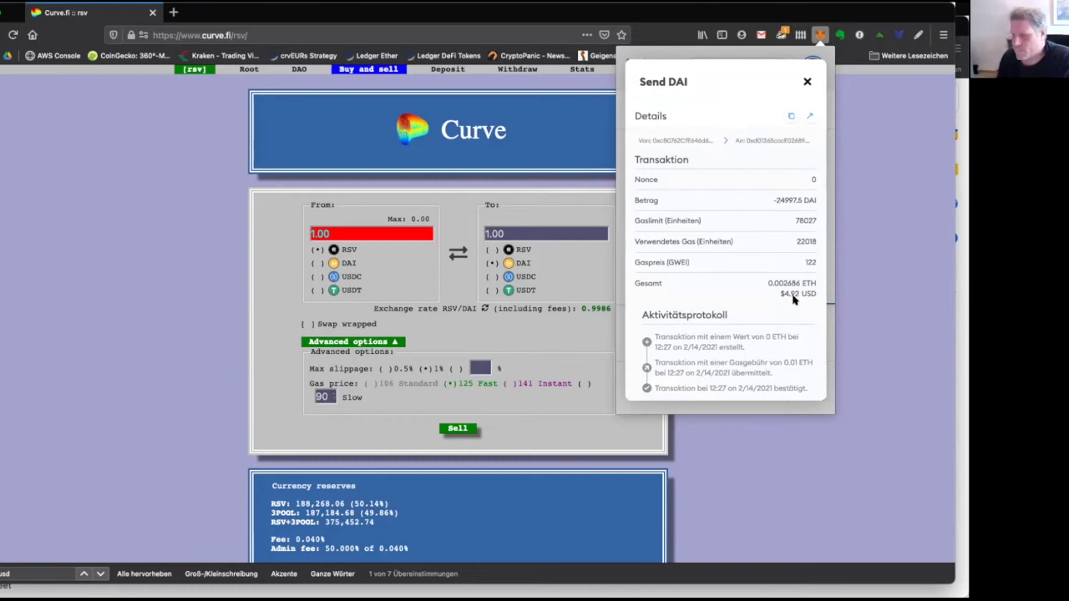
Confirm on Etherscan that the 24,997.5 DAI transfer succeeded, then open the recipient's DAI transfers.
{"action": "left_click", "coordinate": [810, 118]}
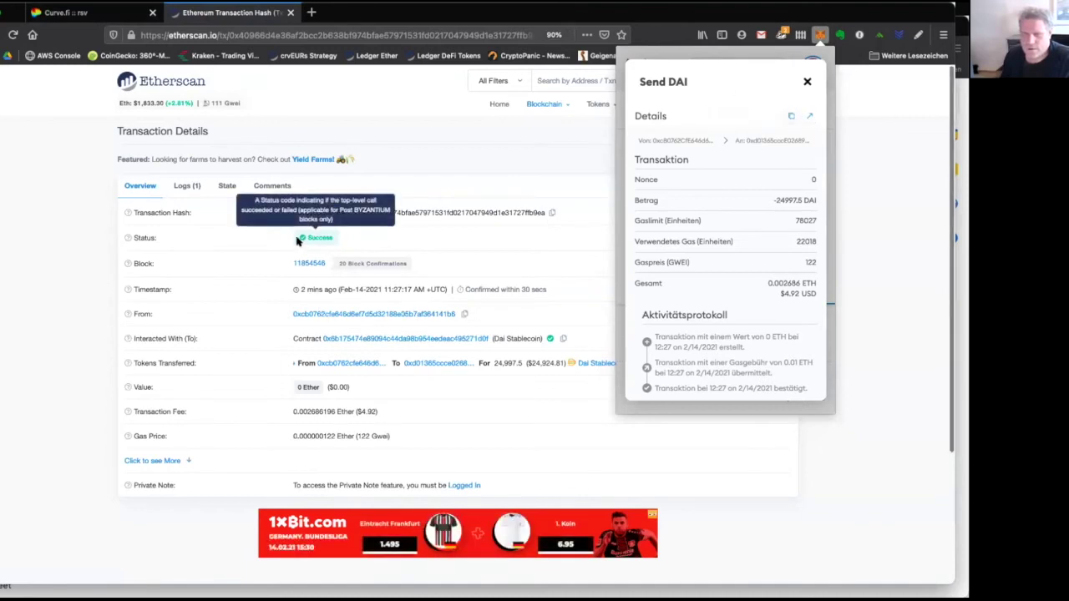
{"action": "left_click_drag", "start_coordinate": [308, 238], "coordinate": [352, 240]}
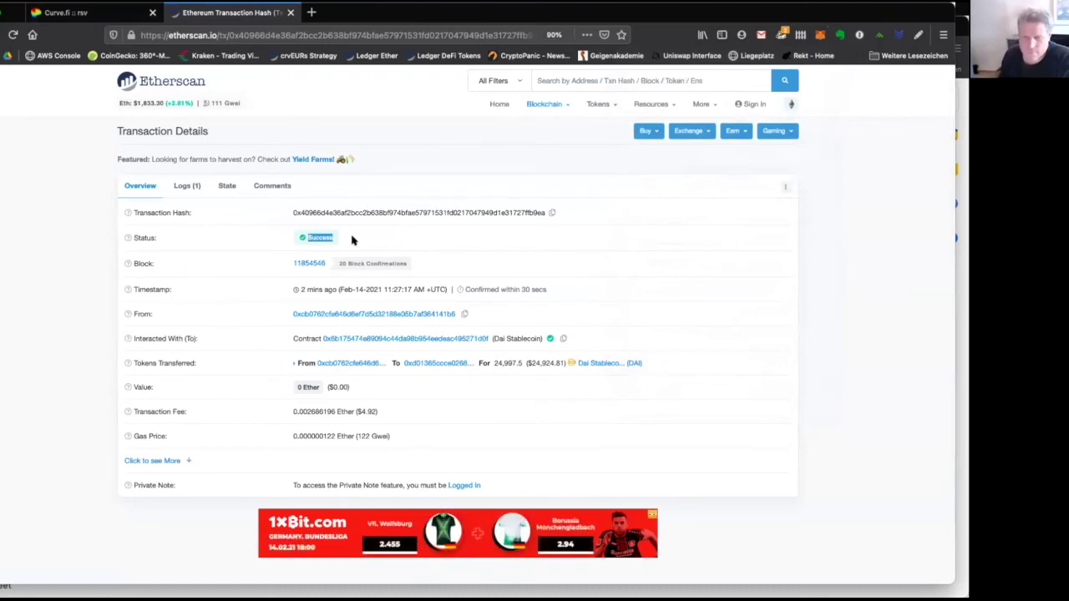
{"action": "left_click_drag", "start_coordinate": [529, 363], "coordinate": [565, 362]}
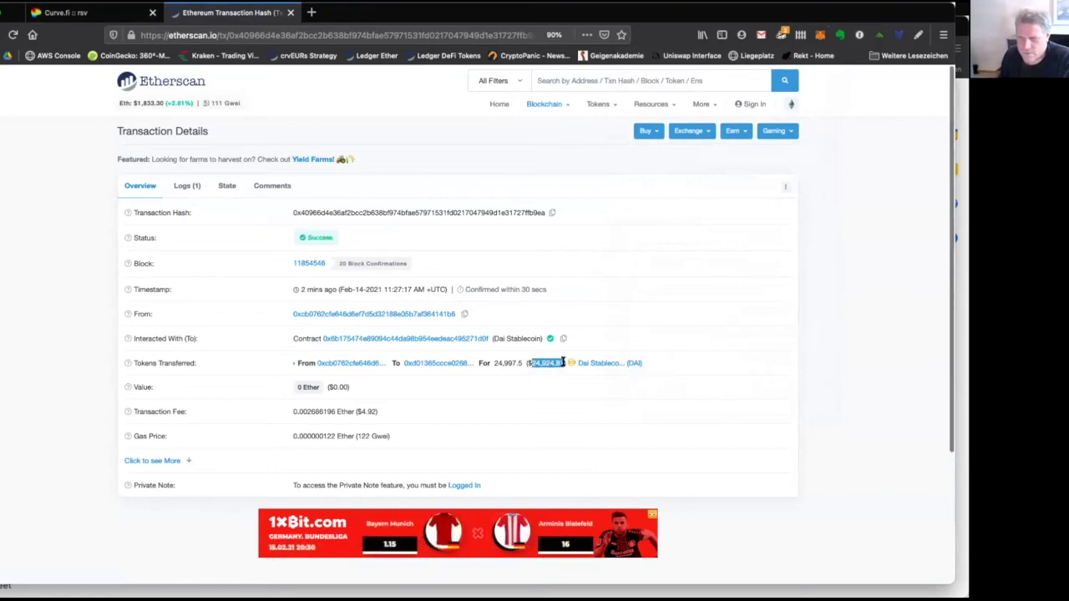
{"action": "left_click", "coordinate": [493, 362]}
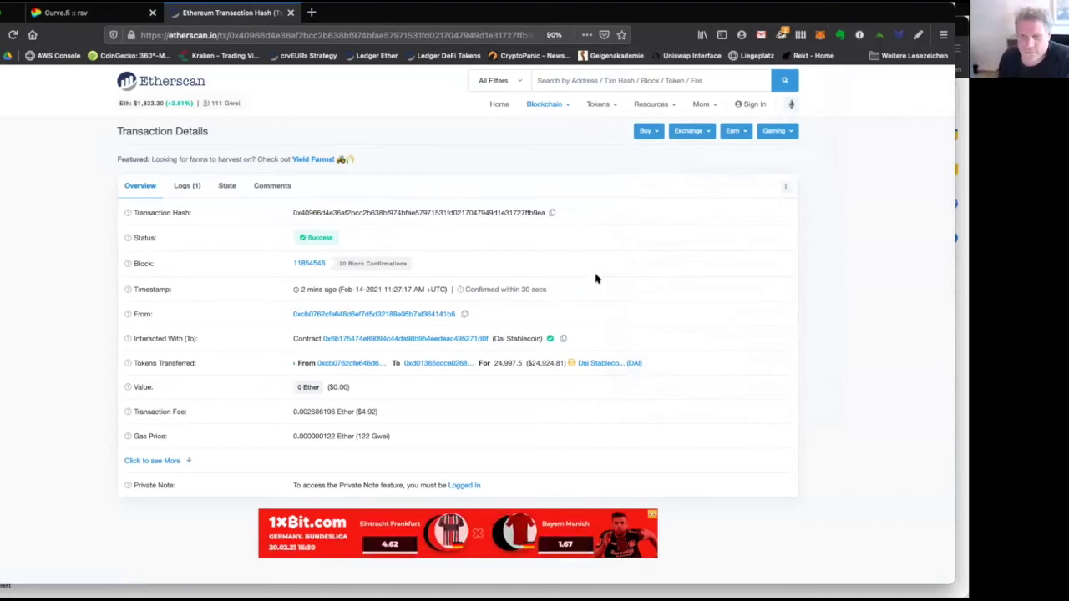
{"action": "left_click", "coordinate": [449, 365]}
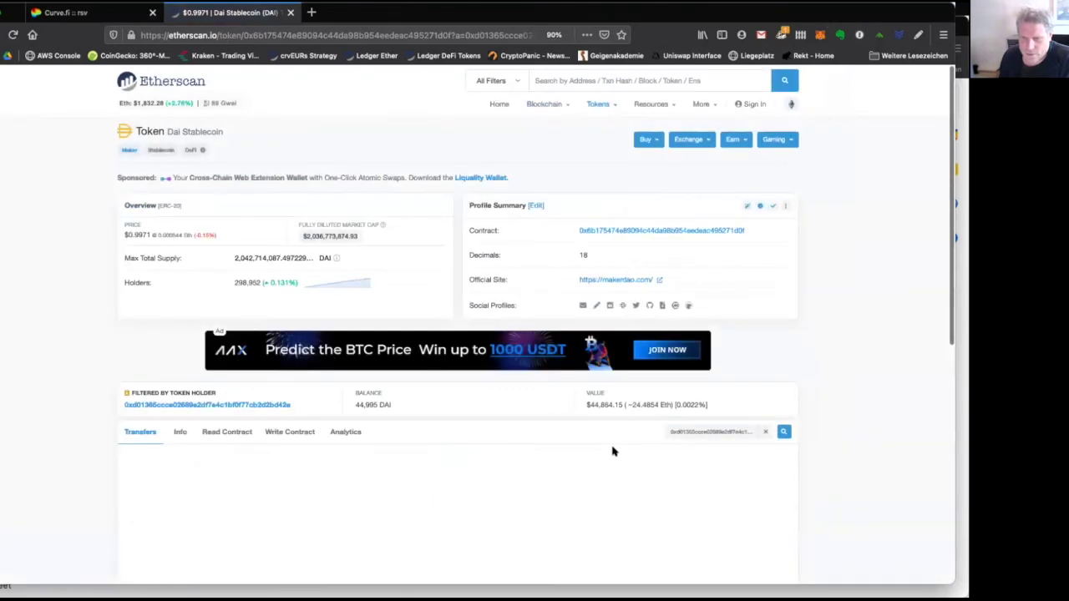
{"action": "scroll", "coordinate": [612, 450], "scroll_direction": "down", "scroll_amount": 5}
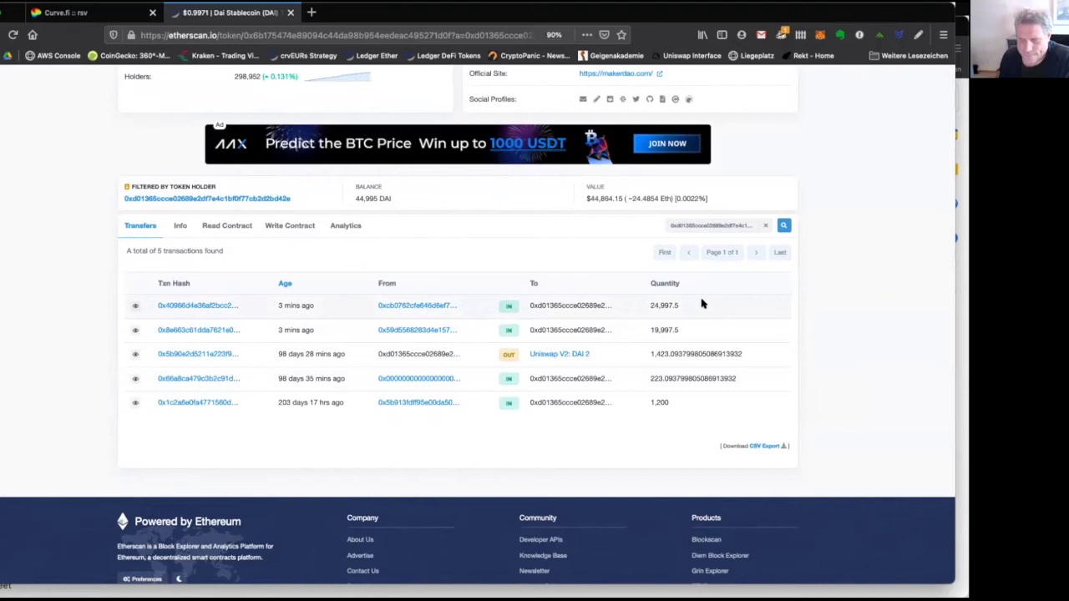
{"action": "scroll", "coordinate": [701, 304], "scroll_direction": "up", "scroll_amount": 2}
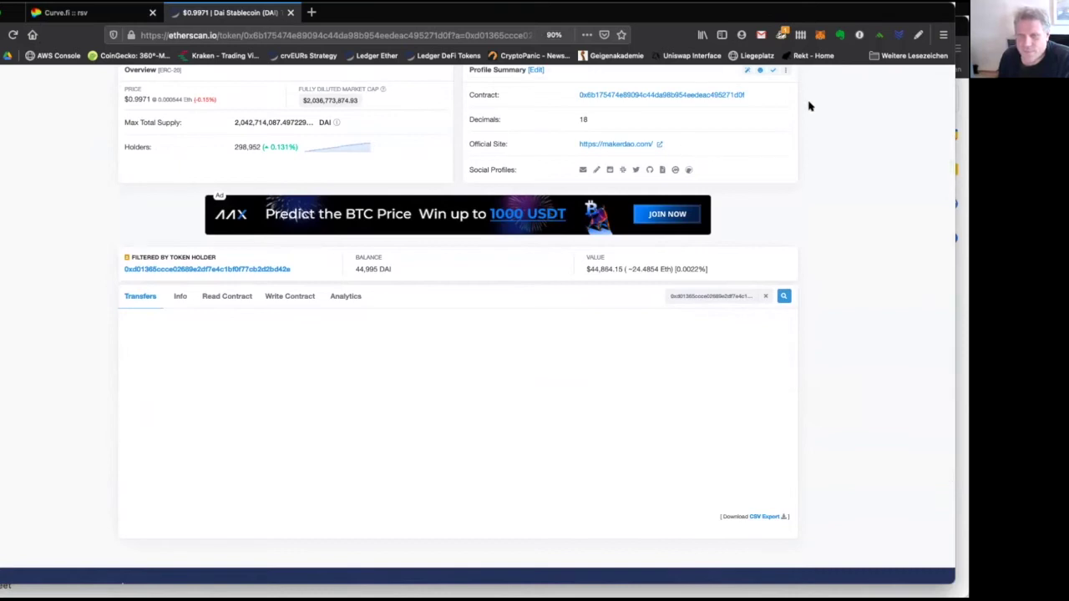
{"action": "scroll", "coordinate": [806, 107], "scroll_direction": "up", "scroll_amount": 3}
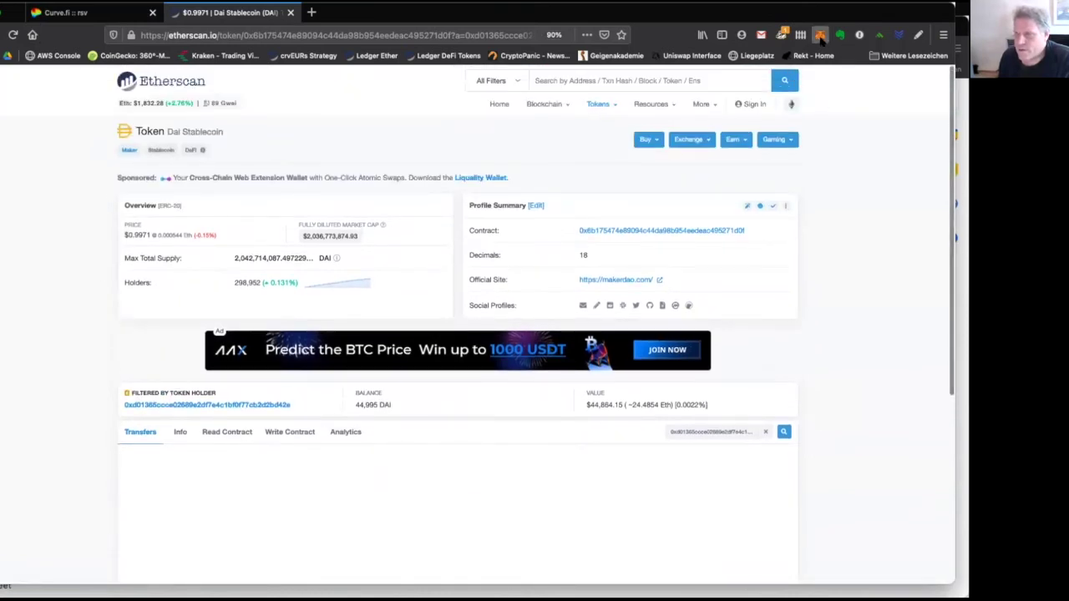
Connect Account 4 to etherscan.io, then switch to and connect yearn.finance Transfer, holding 1 ETH and 44995 DAI.
{"action": "left_click", "coordinate": [821, 39]}
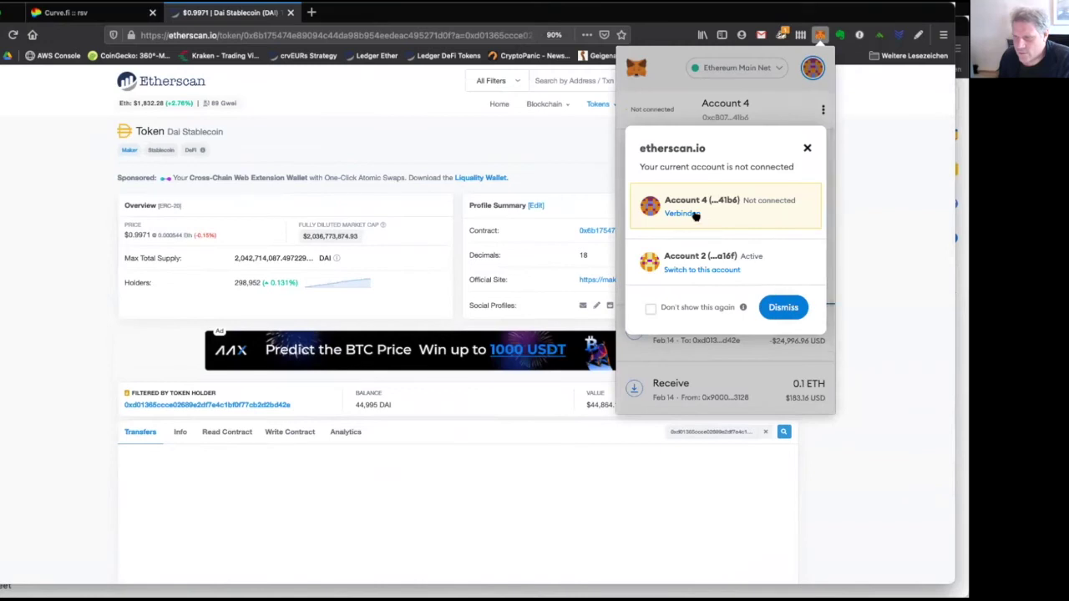
{"action": "left_click", "coordinate": [683, 213]}
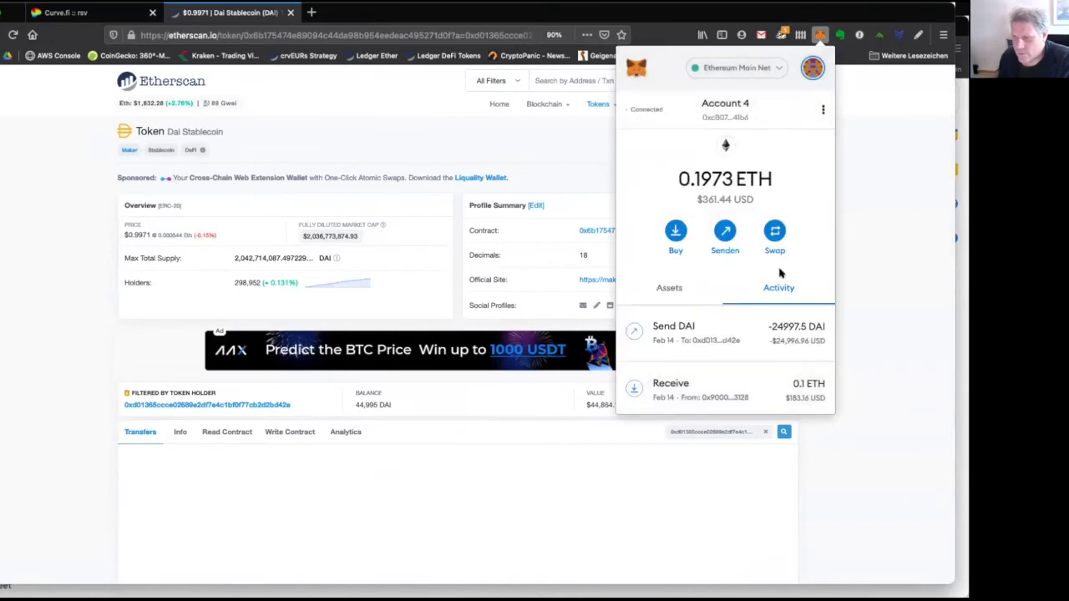
{"action": "left_click", "coordinate": [811, 67]}
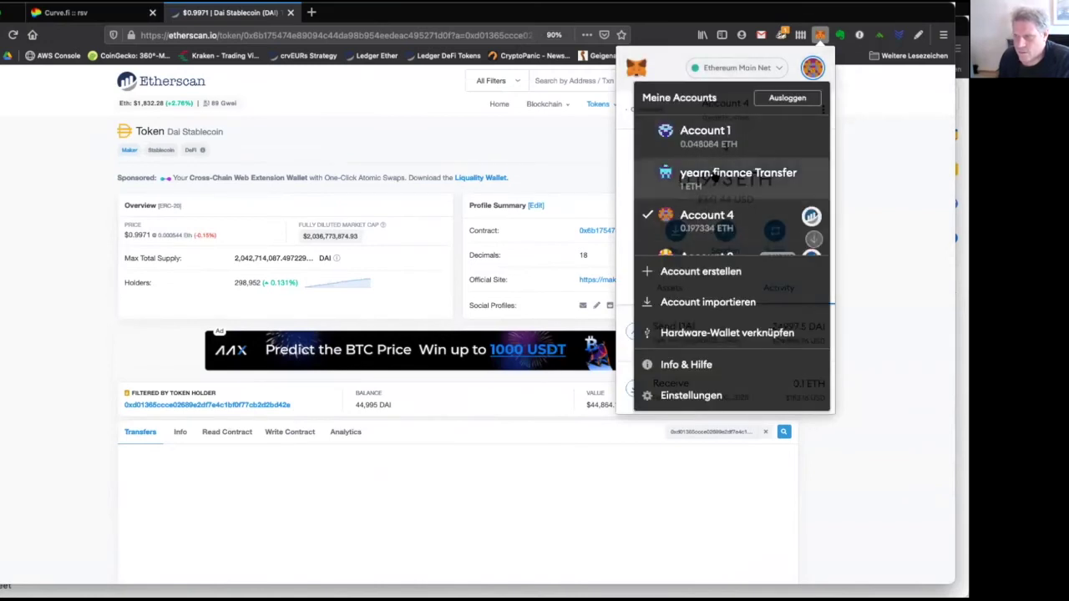
{"action": "left_click", "coordinate": [714, 177]}
{"action": "left_click", "coordinate": [681, 201]}
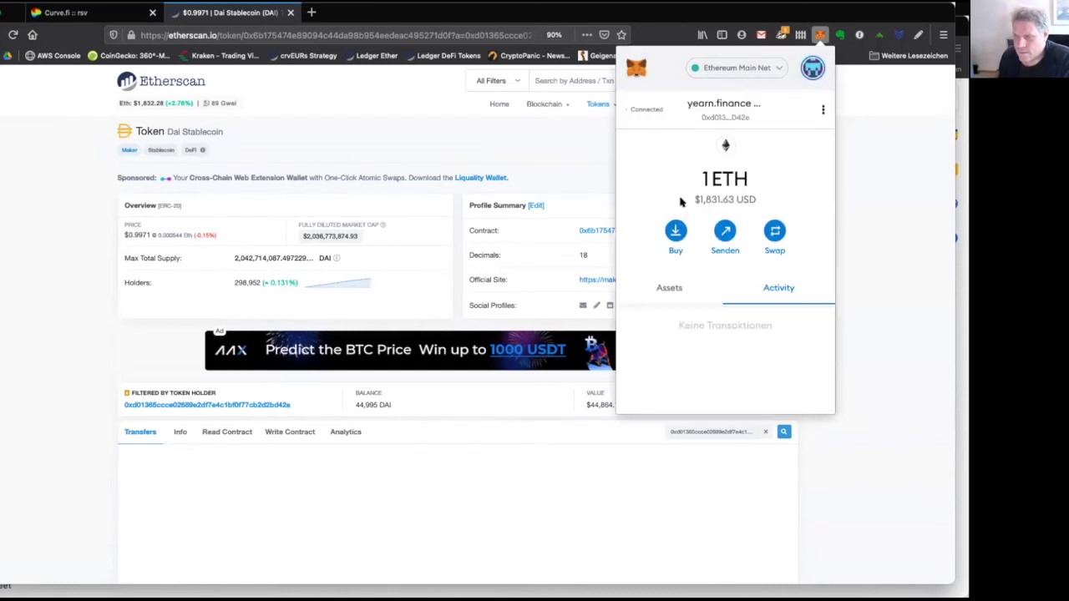
{"action": "left_click", "coordinate": [671, 292]}
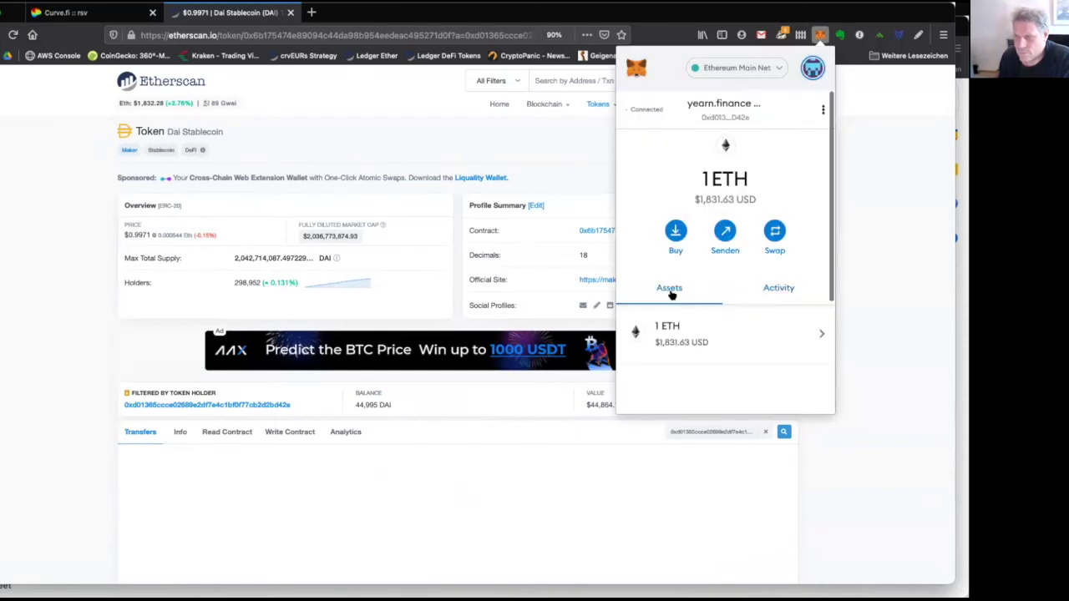
{"action": "scroll", "coordinate": [718, 342], "scroll_direction": "down", "scroll_amount": 2}
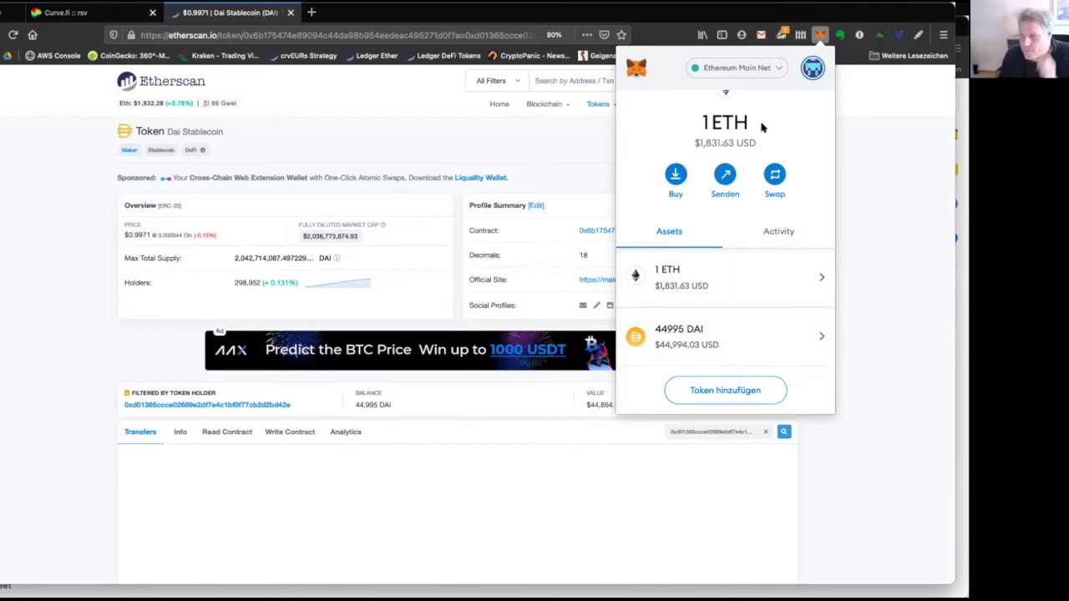
{"action": "scroll", "coordinate": [761, 127], "scroll_direction": "up", "scroll_amount": 2}
Search Etherscan for the transfer account's pasted address.
{"action": "left_click", "coordinate": [384, 134]}
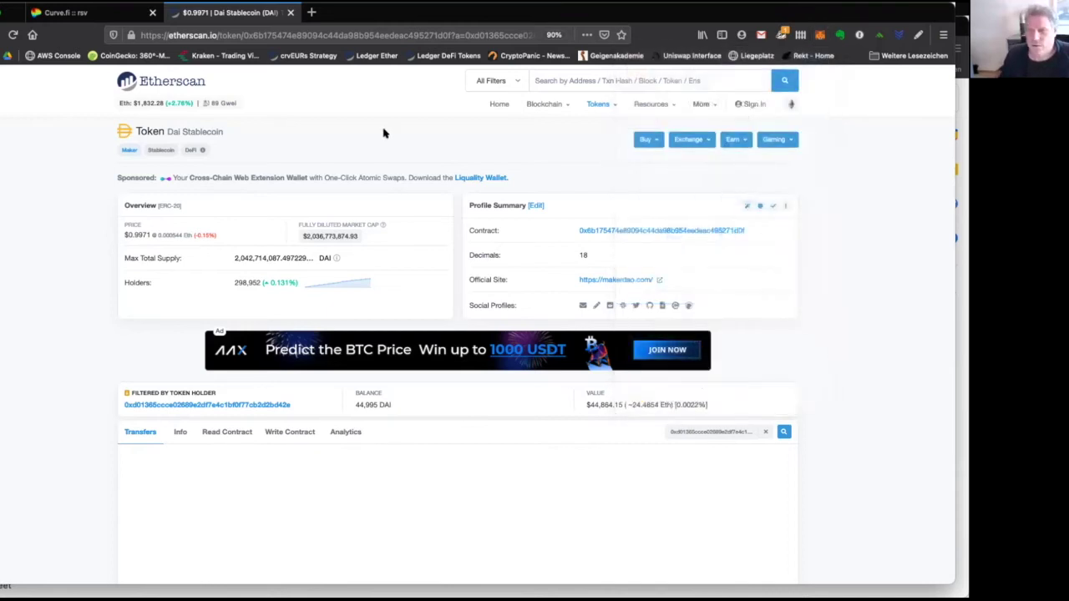
{"action": "left_click", "coordinate": [581, 80]}
{"action": "type", "text": "0xd01365ccce02689E2DF7E4c1bF0F77cb2D2bD42e"}
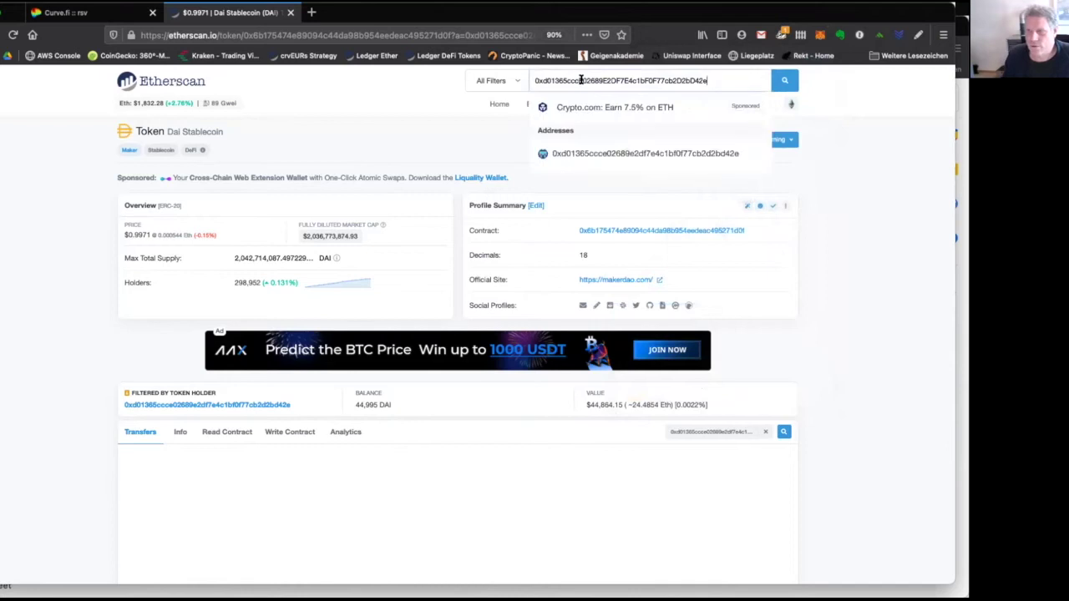
{"action": "key", "text": "Return"}
Open the address's Dai Stablecoin transfers and review the five transfers, including 24,997.5 and 19,997.5 DAI.
{"action": "left_click", "coordinate": [373, 265]}
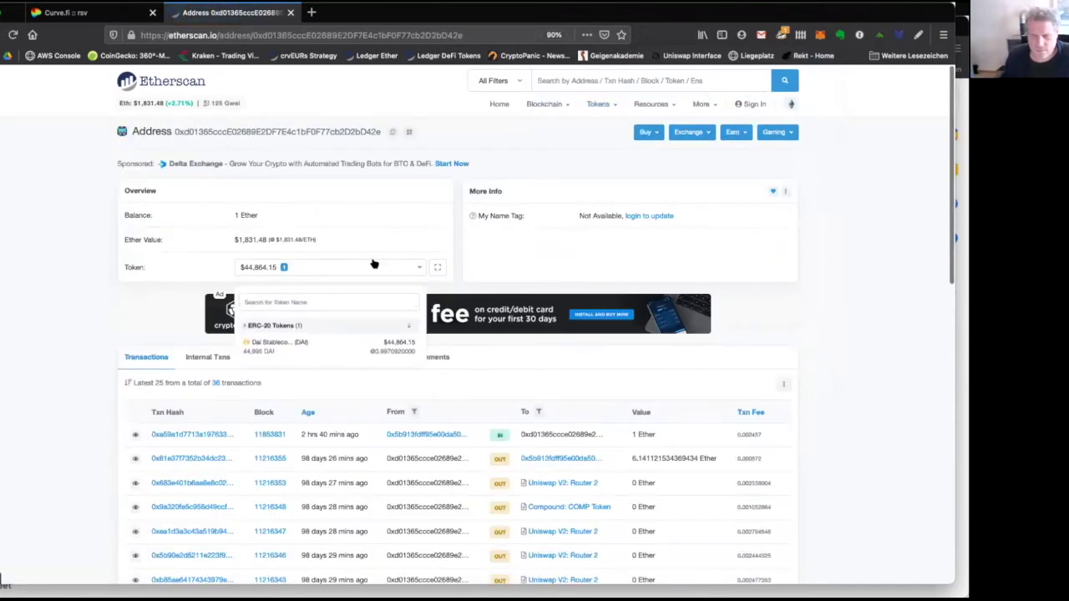
{"action": "left_click", "coordinate": [309, 344]}
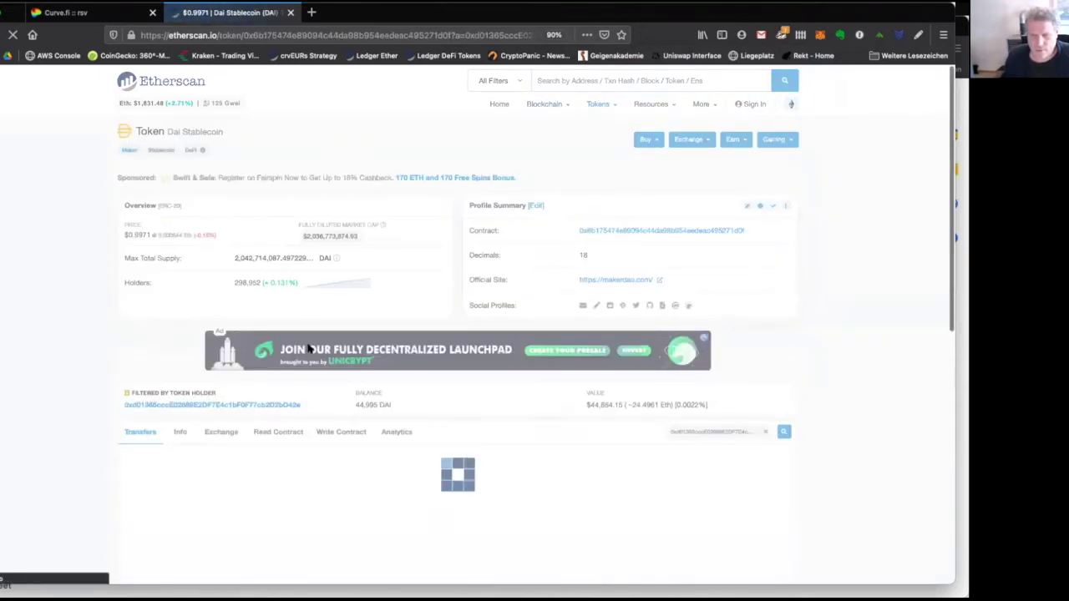
{"action": "scroll", "coordinate": [309, 349], "scroll_direction": "down", "scroll_amount": 3}
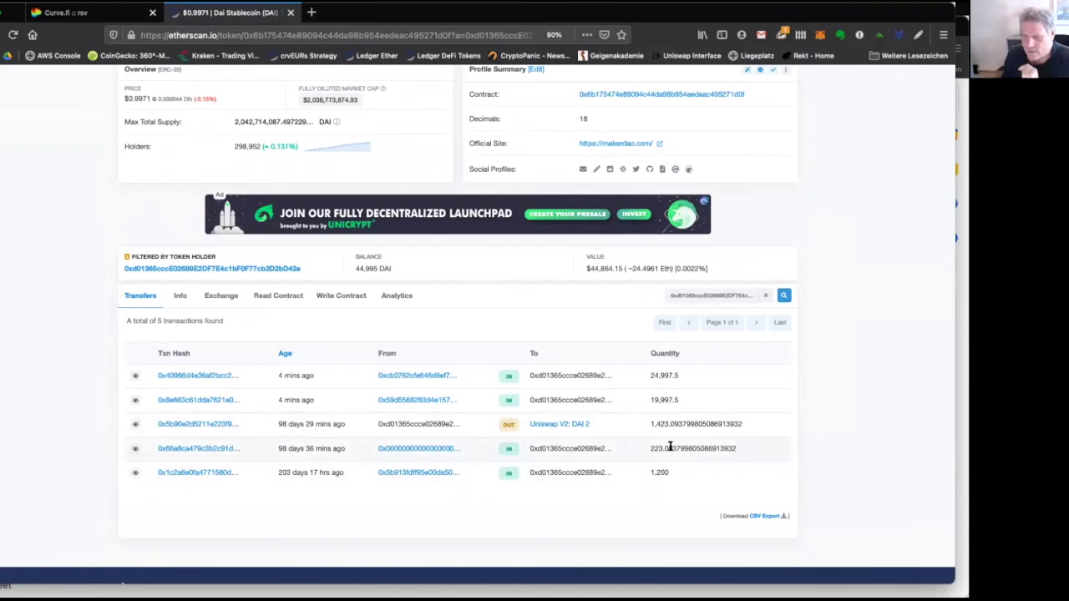
{"action": "scroll", "coordinate": [665, 465], "scroll_direction": "up", "scroll_amount": 1}
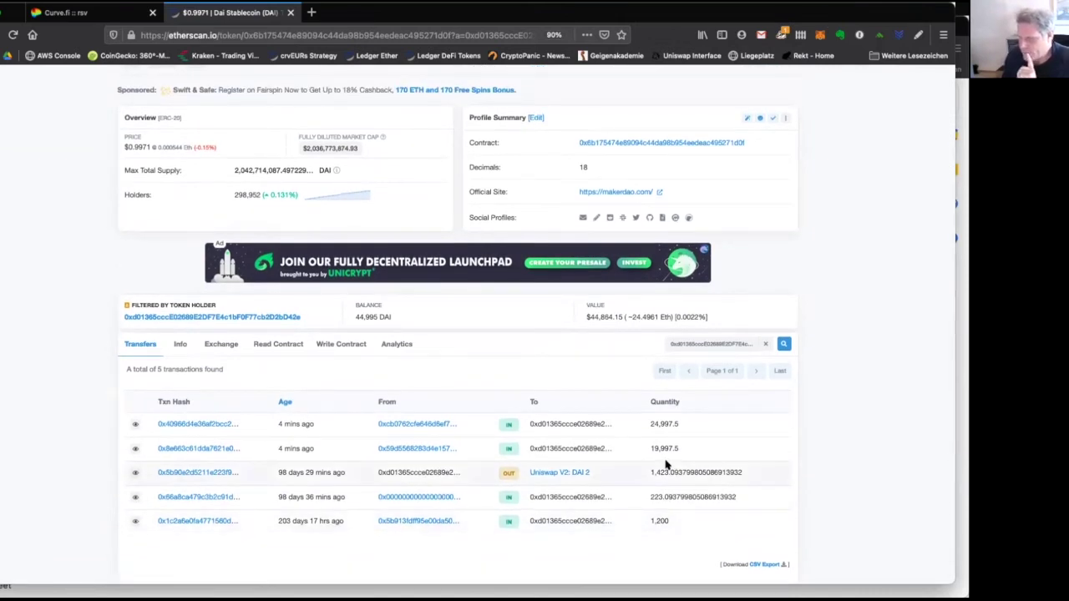
{"action": "scroll", "coordinate": [666, 465], "scroll_direction": "down", "scroll_amount": 3}
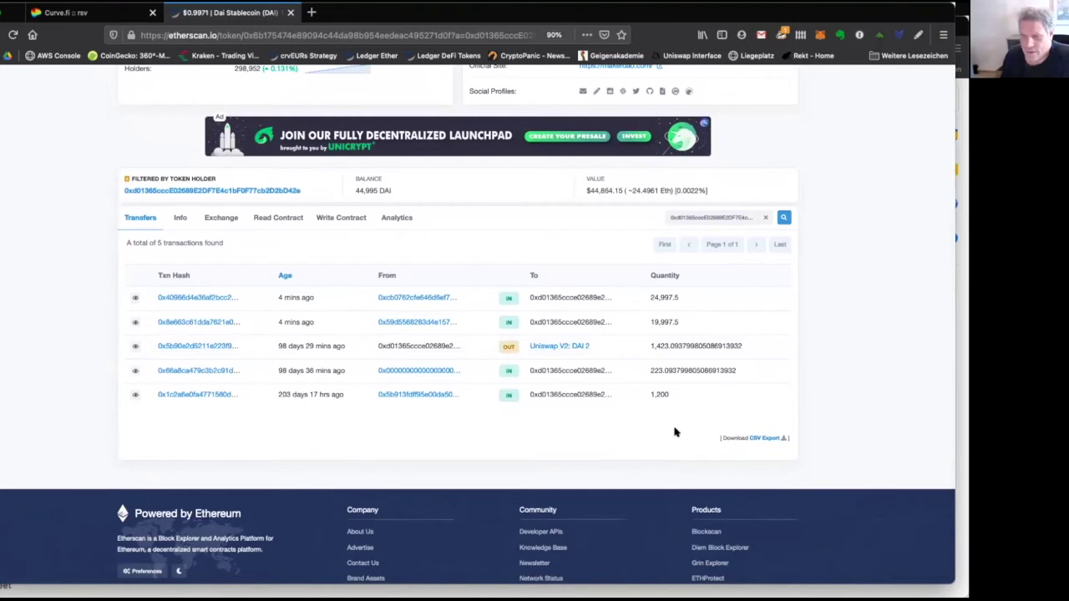
{"action": "scroll", "coordinate": [668, 417], "scroll_direction": "up", "scroll_amount": 2}
{"action": "scroll", "coordinate": [666, 404], "scroll_direction": "up", "scroll_amount": 3}
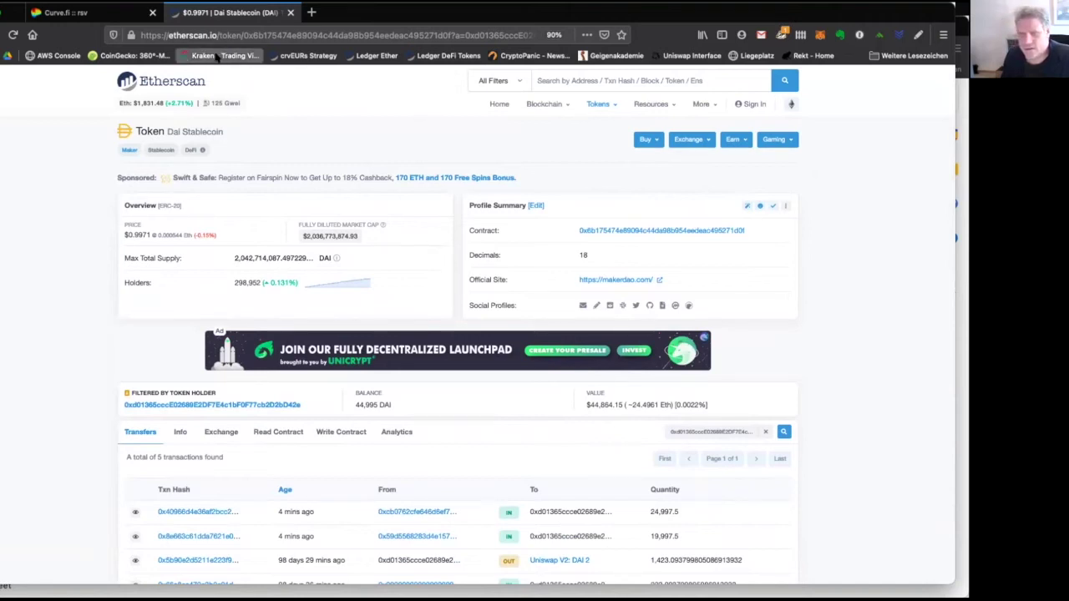
Close Etherscan, switch MetaMask to Account 4, and open its 24,997.5 DAI send on Etherscan.
{"action": "left_click", "coordinate": [290, 12]}
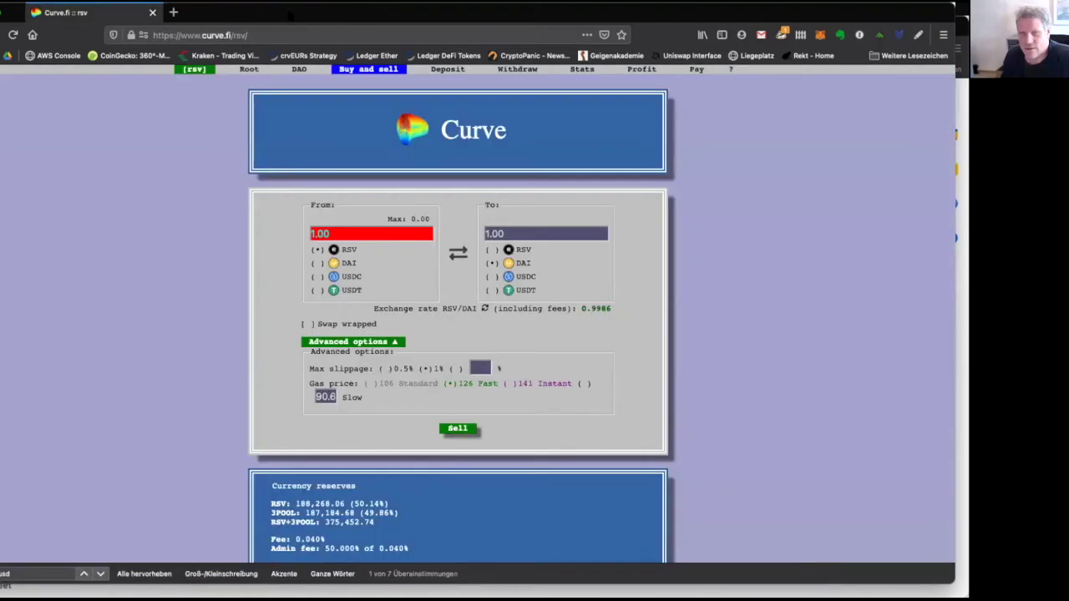
{"action": "left_click", "coordinate": [817, 38]}
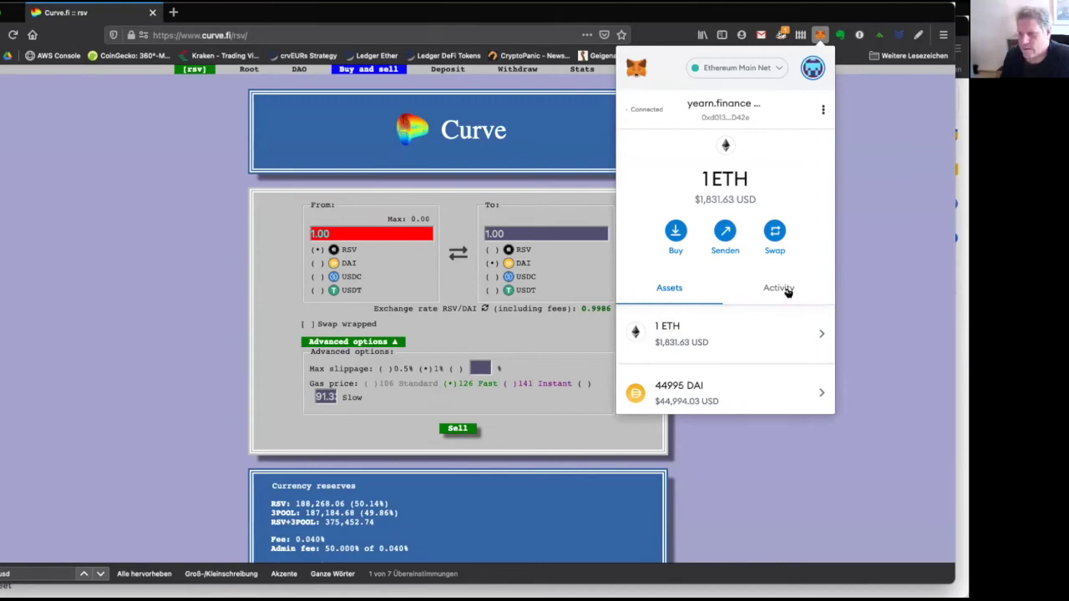
{"action": "left_click", "coordinate": [810, 74]}
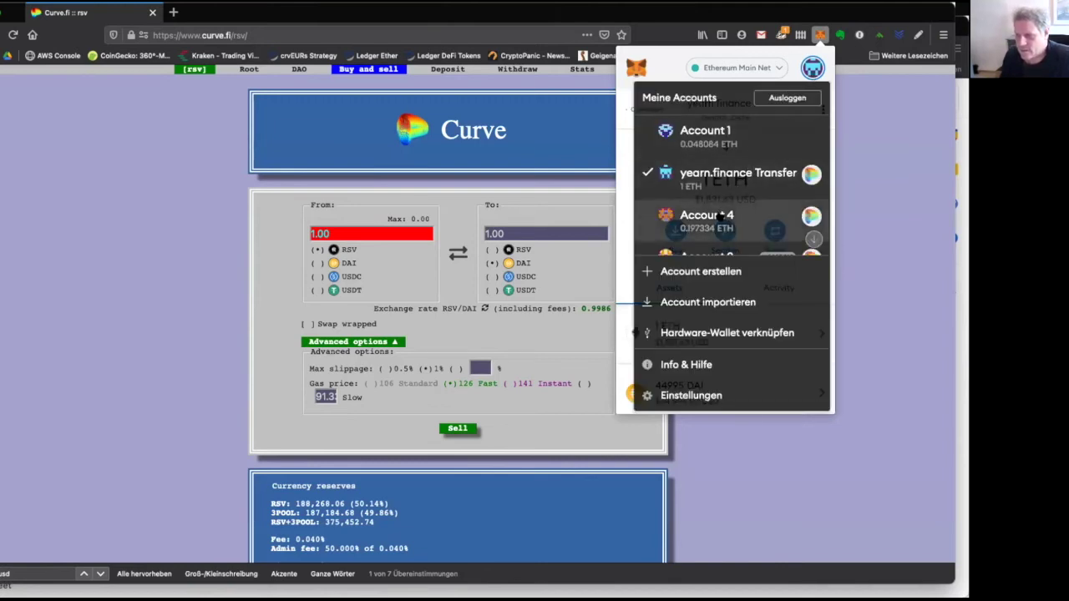
{"action": "left_click", "coordinate": [720, 215]}
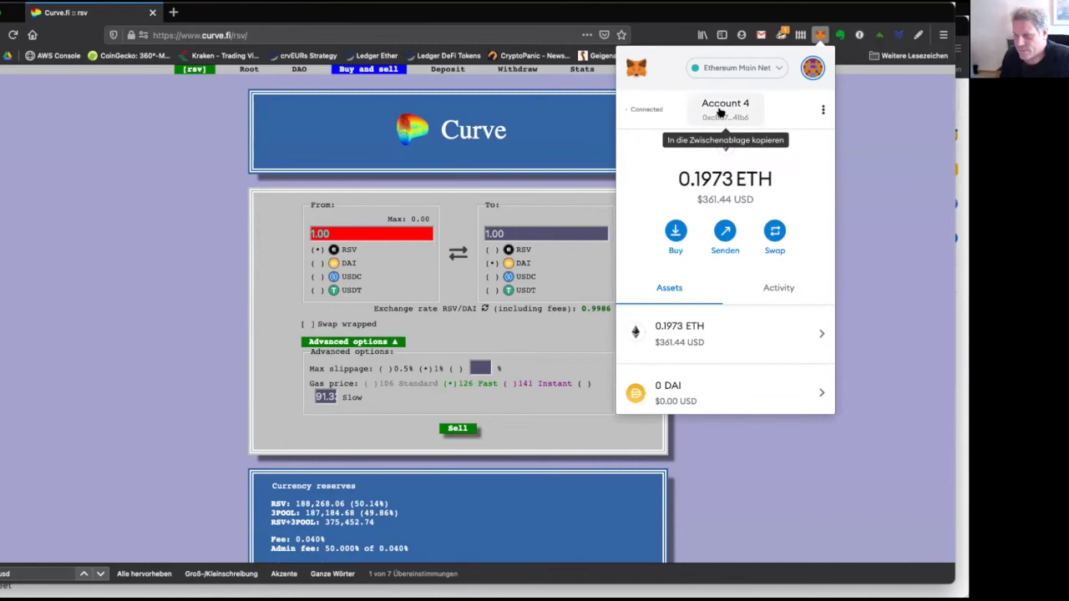
{"action": "left_click", "coordinate": [781, 290]}
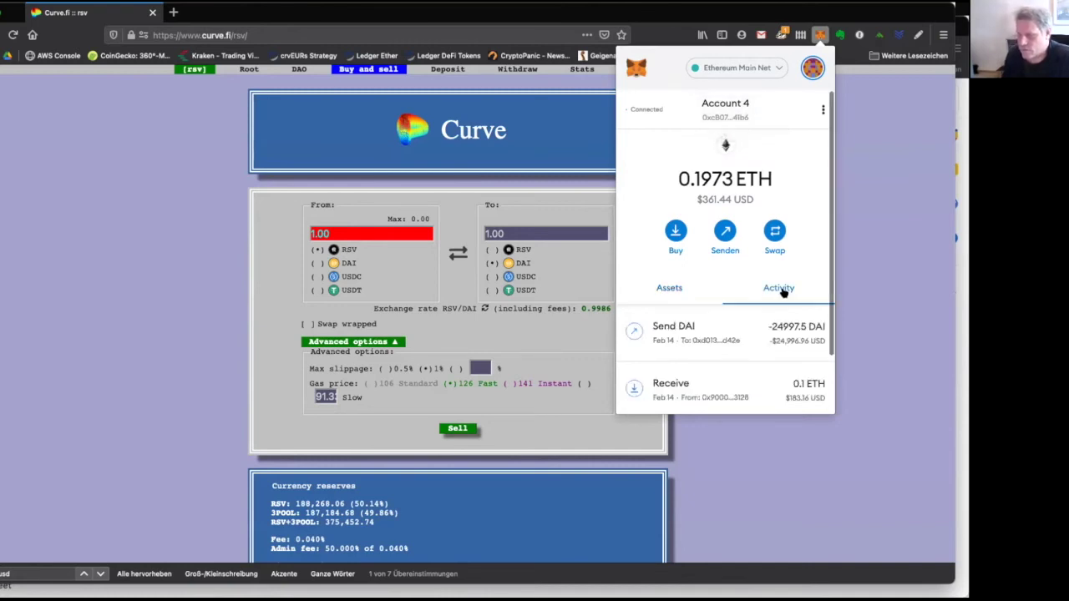
{"action": "left_click", "coordinate": [699, 332]}
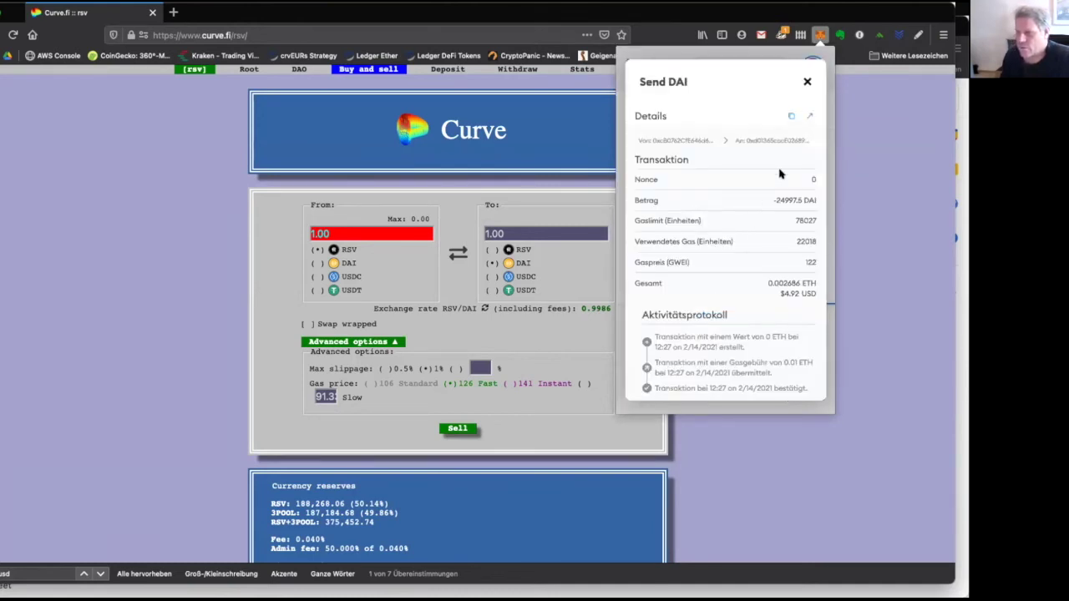
{"action": "left_click", "coordinate": [809, 117]}
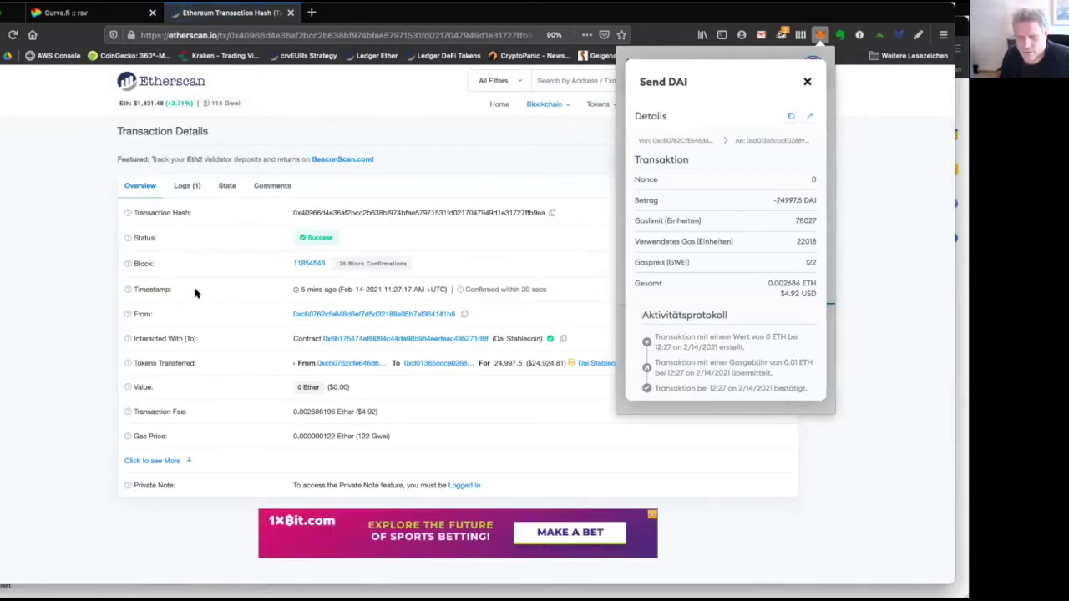
Check the timestamp of the 24,997.5 DAI transaction in block 11854546.
{"action": "triple_click", "coordinate": [314, 289]}
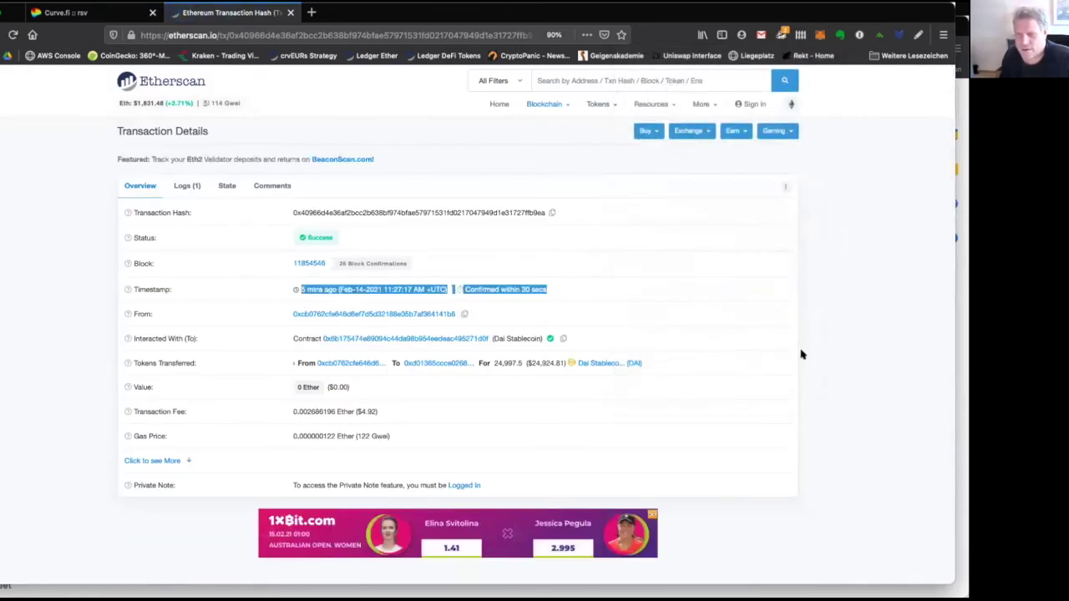
{"action": "left_click", "coordinate": [660, 303]}
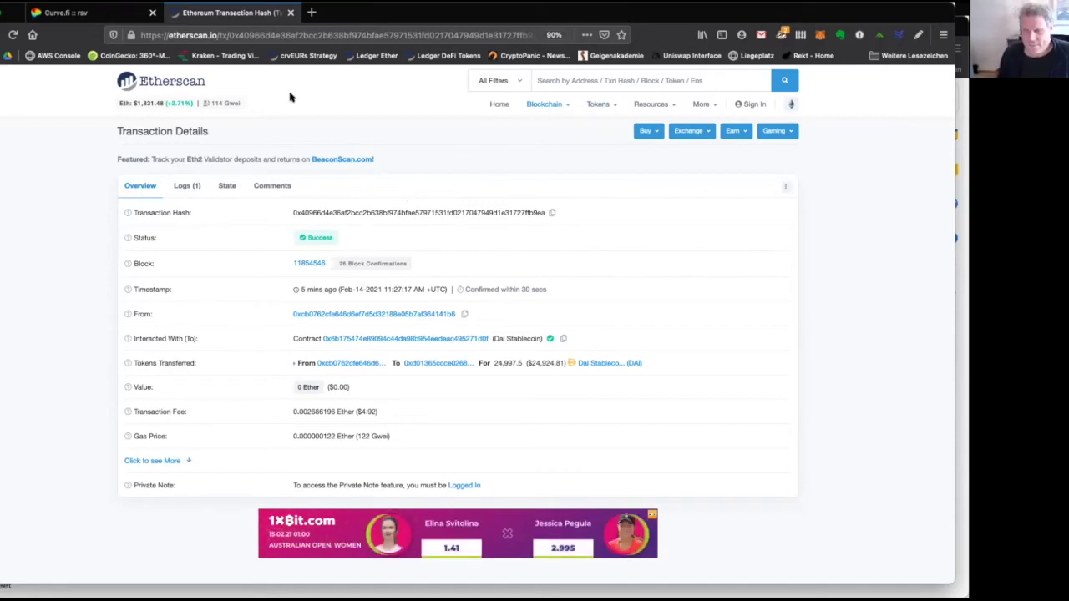
Close the Etherscan tab and review Account 4's Send DAI transaction details in MetaMask.
{"action": "left_click", "coordinate": [290, 12]}
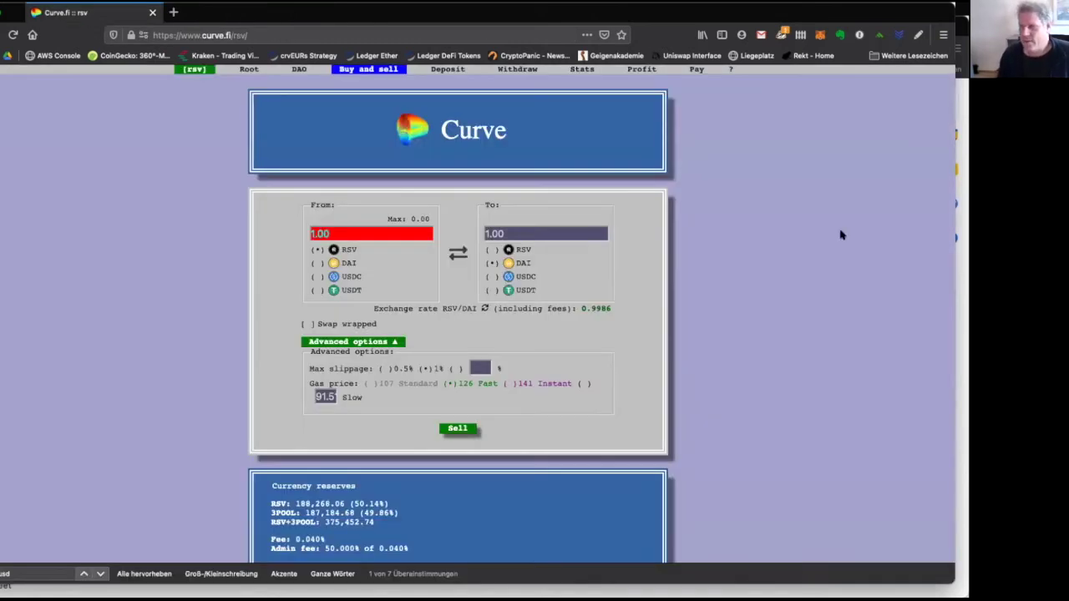
{"action": "left_click", "coordinate": [821, 33]}
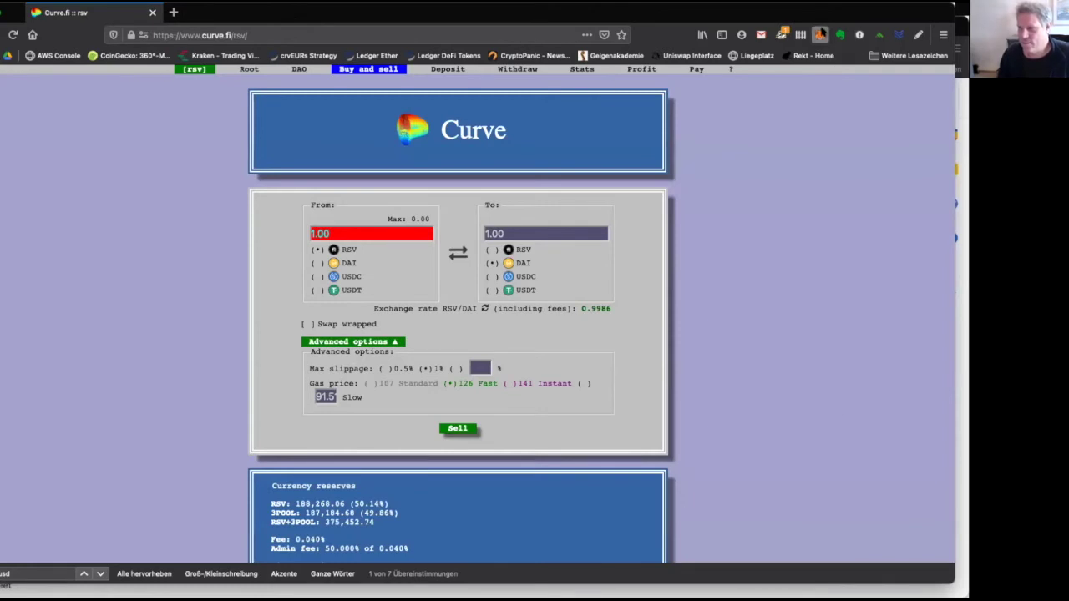
{"action": "left_click", "coordinate": [775, 329]}
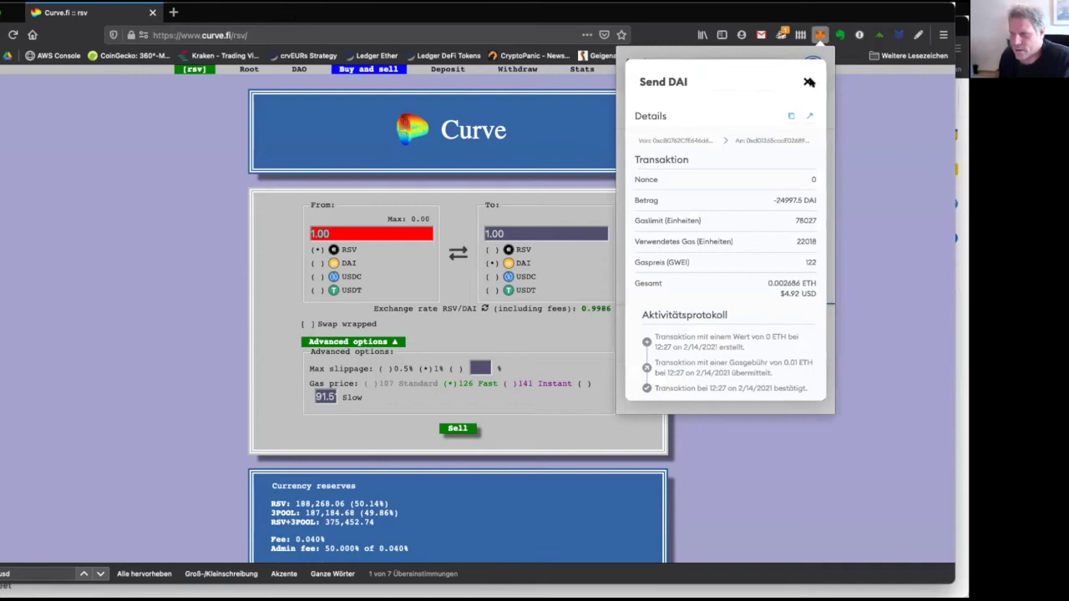
{"action": "left_click", "coordinate": [807, 82]}
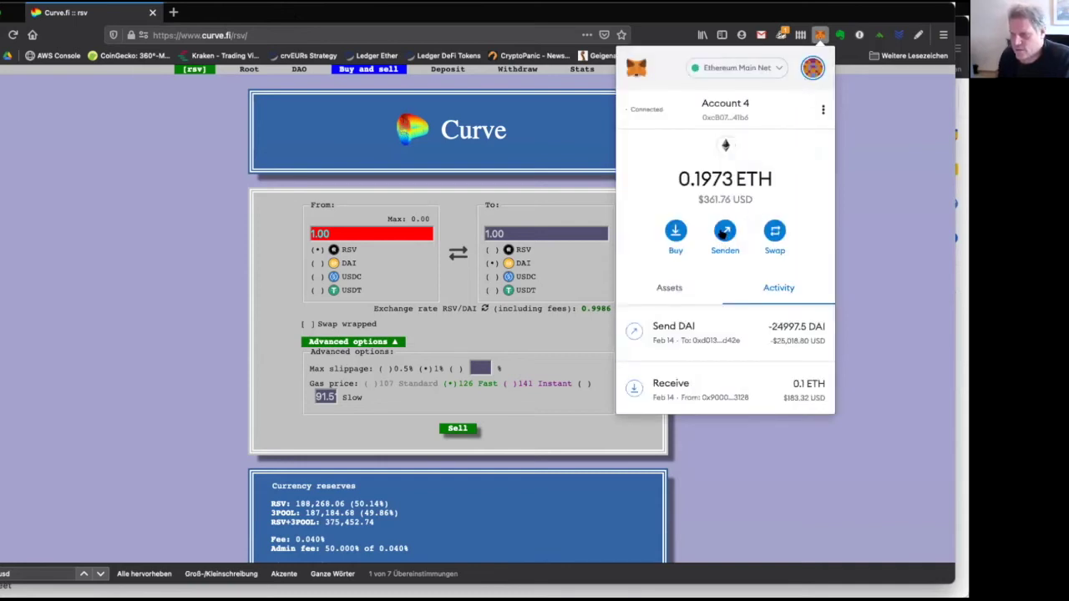
Send 0.05 ETH from Account 4 to the yearn.finance Transfer account at the slow fee.
{"action": "left_click", "coordinate": [724, 232]}
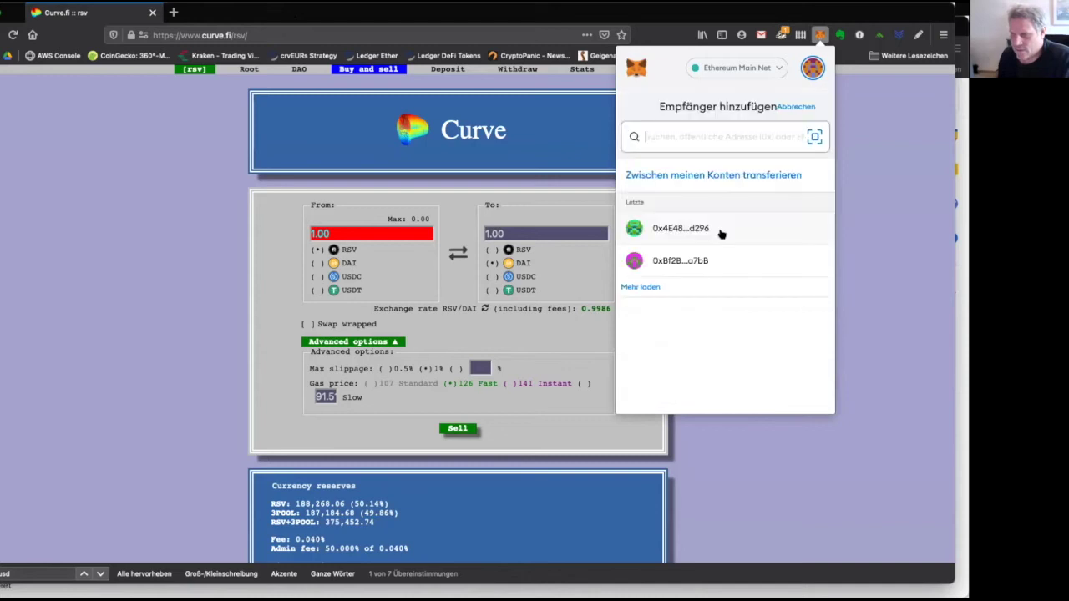
{"action": "left_click", "coordinate": [725, 174]}
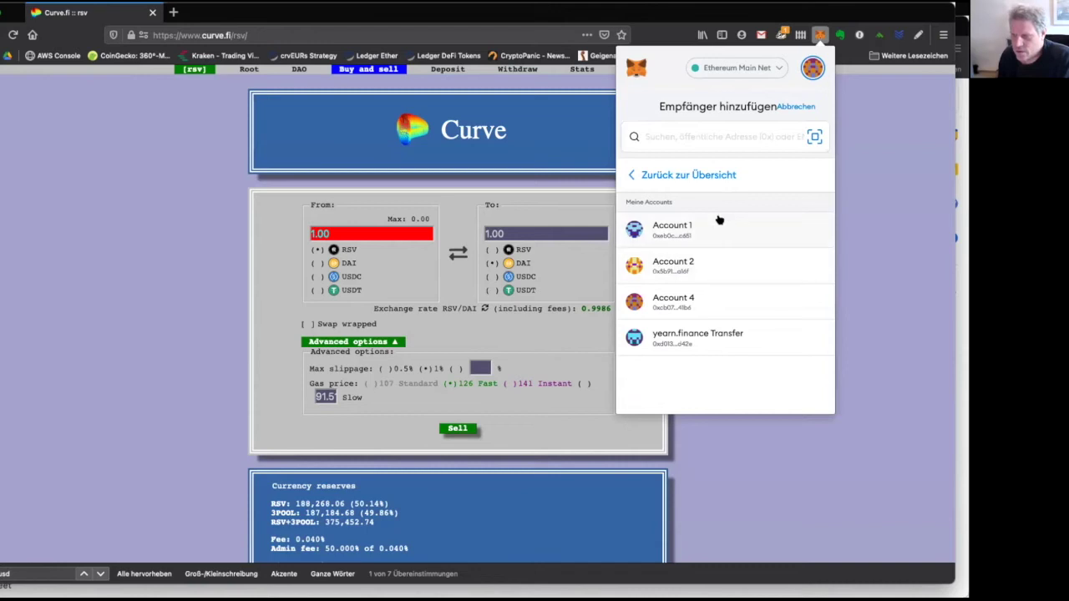
{"action": "left_click", "coordinate": [727, 334]}
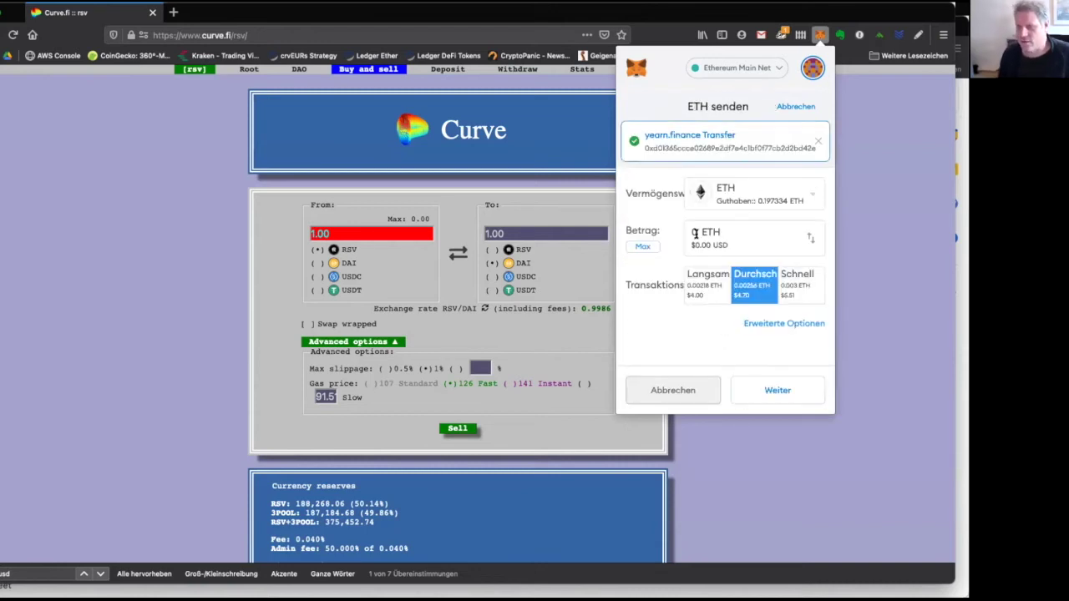
{"action": "left_click", "coordinate": [778, 242]}
{"action": "type", "text": ".05"}
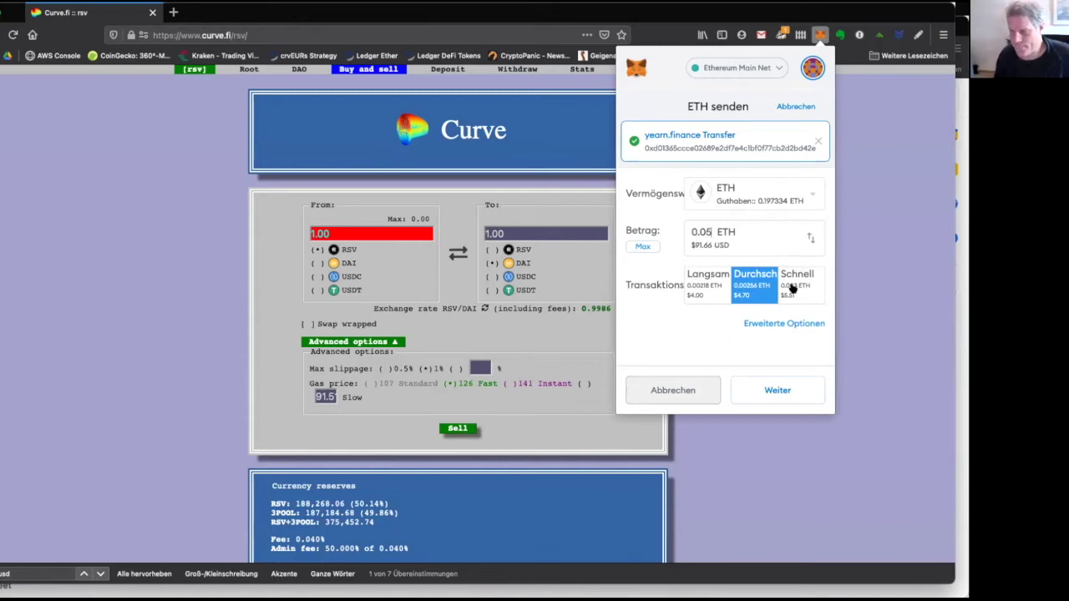
{"action": "left_click", "coordinate": [795, 288]}
{"action": "left_click", "coordinate": [748, 290]}
{"action": "left_click", "coordinate": [705, 290]}
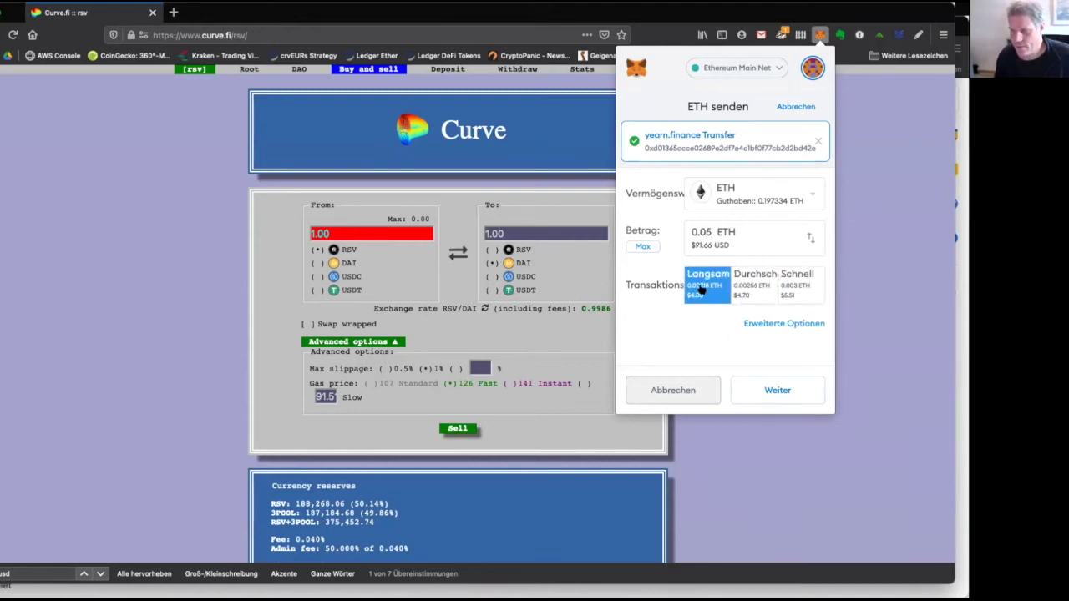
{"action": "left_click", "coordinate": [778, 390]}
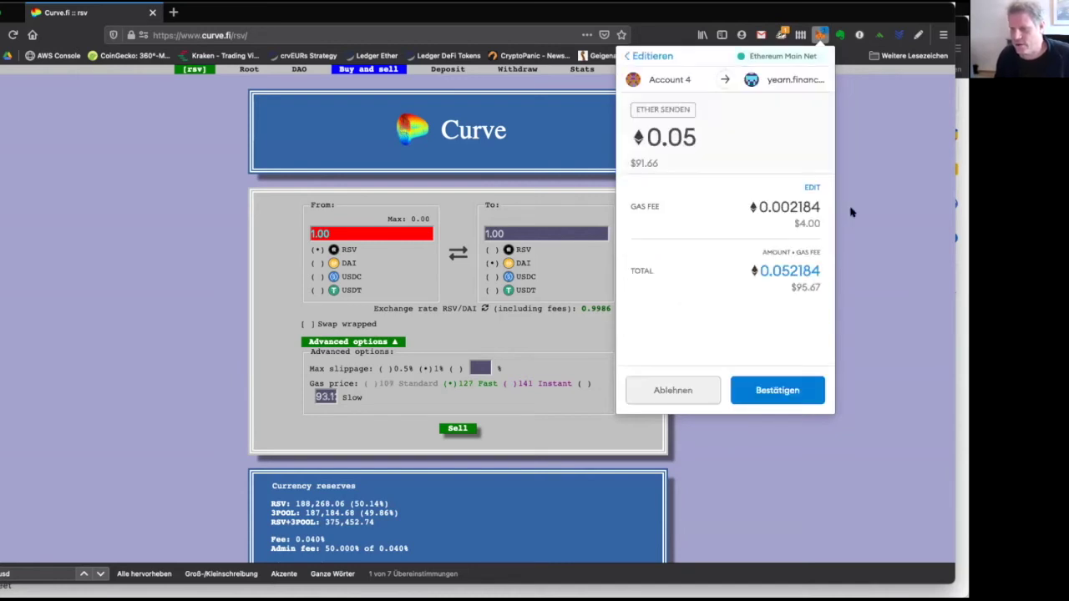
{"action": "left_click", "coordinate": [793, 394]}
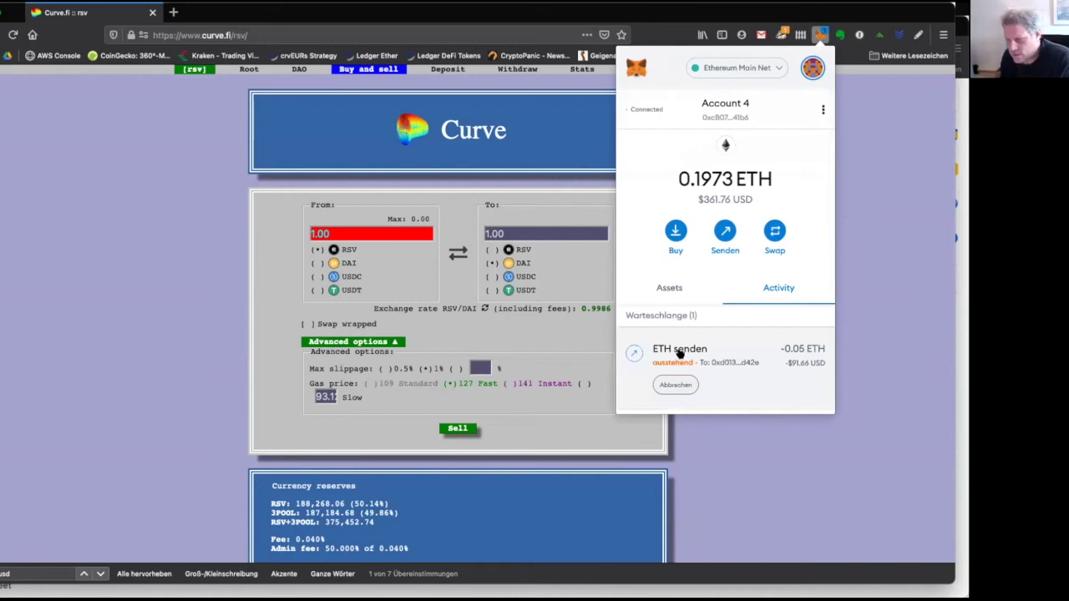
Speed up the pending 0.05 ETH send to the fast fee, 143 GWEI, totalling 0.053003 ETH.
{"action": "scroll", "coordinate": [725, 339], "scroll_direction": "down", "scroll_amount": 1}
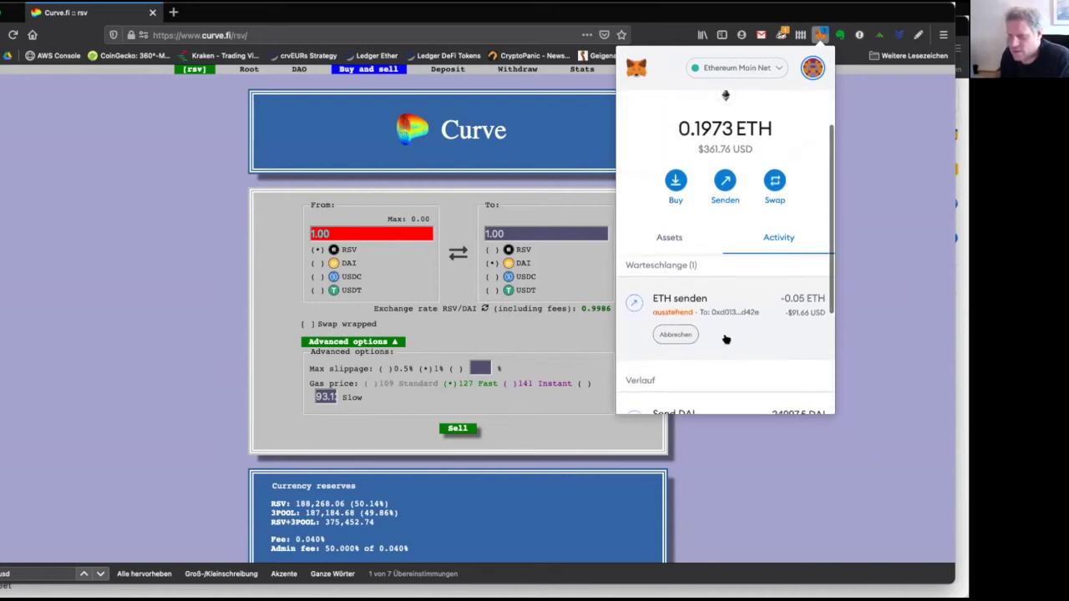
{"action": "left_click", "coordinate": [771, 292]}
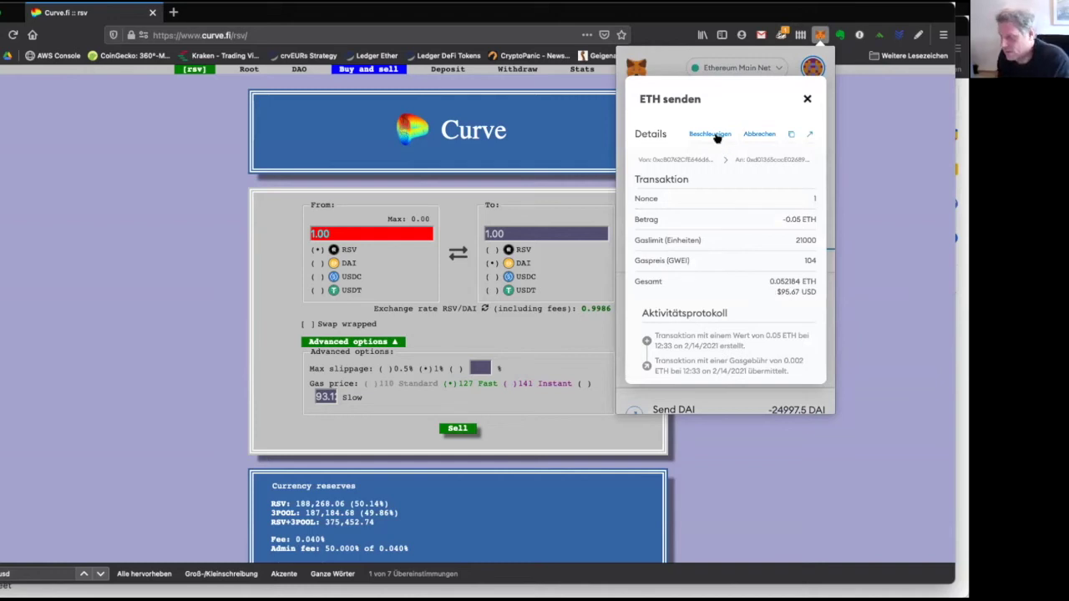
{"action": "left_click", "coordinate": [711, 134]}
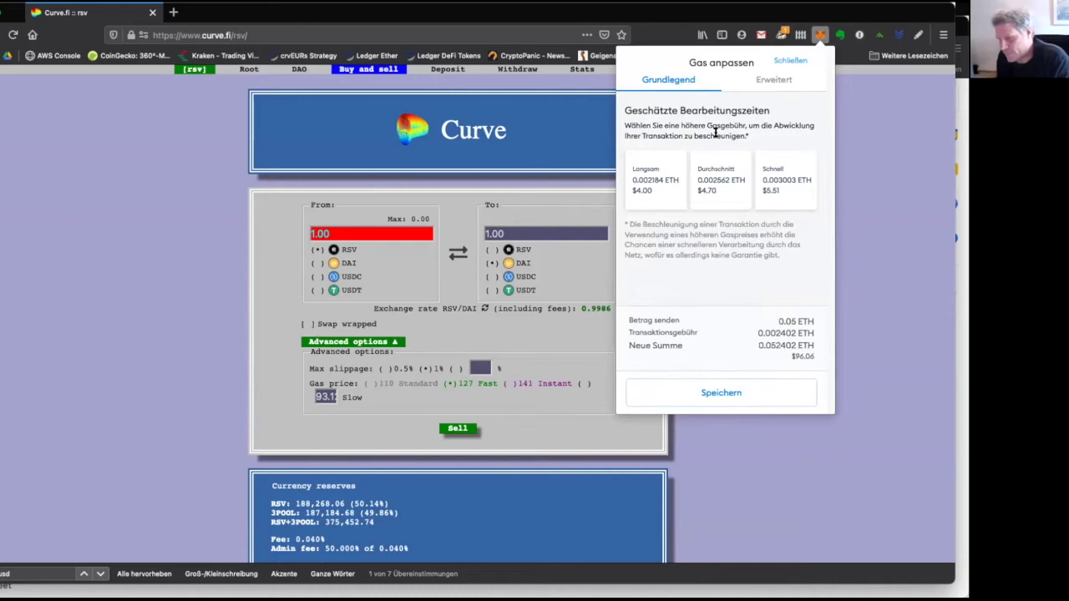
{"action": "left_click", "coordinate": [795, 184]}
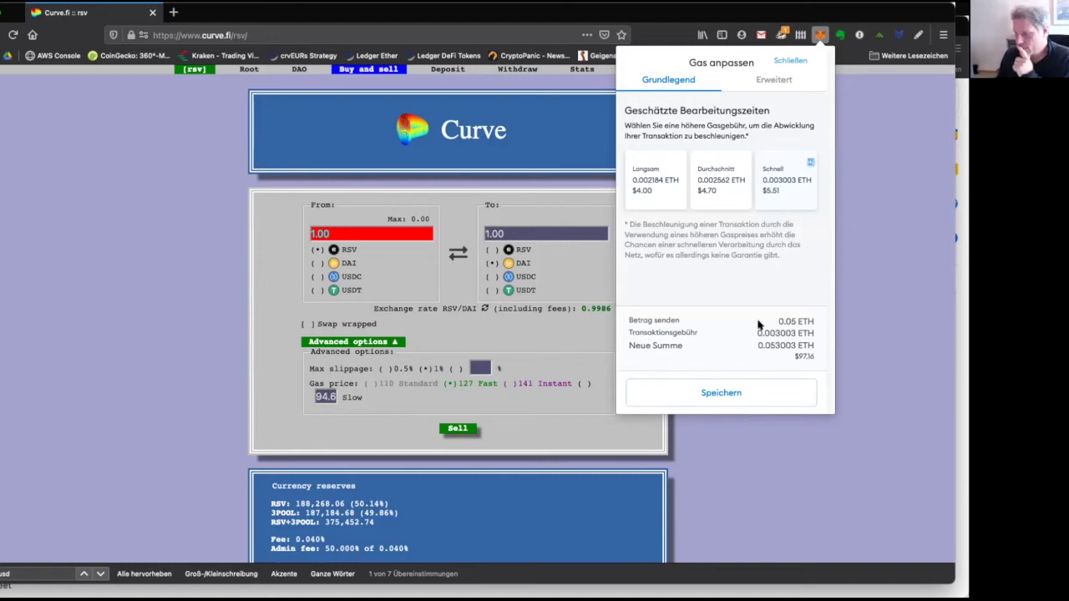
{"action": "left_click", "coordinate": [748, 392]}
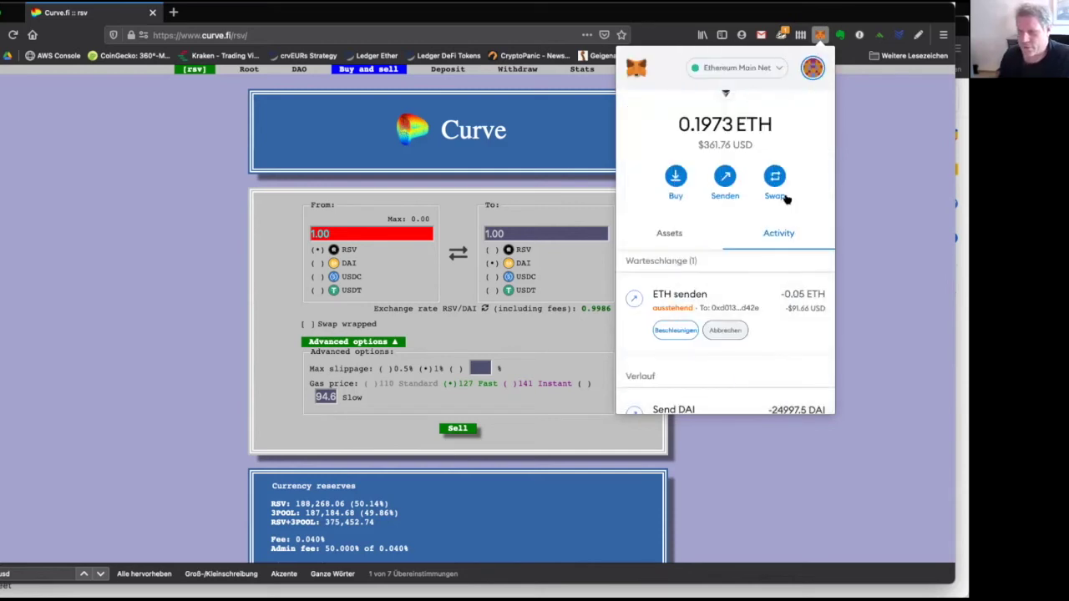
{"action": "left_click", "coordinate": [794, 288]}
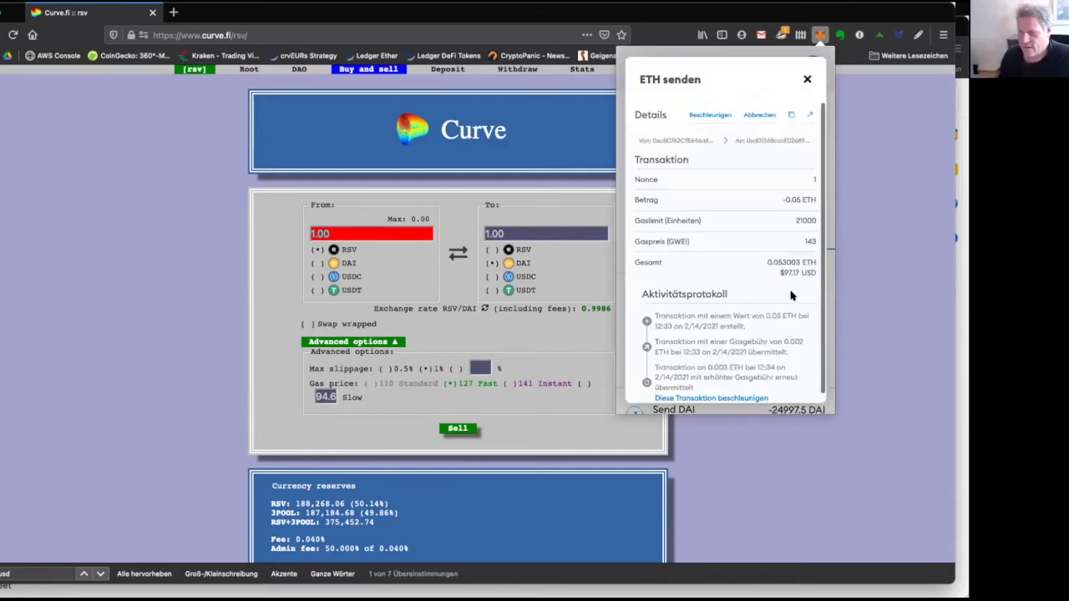
Review the pending 0.05 ETH transaction at 143 Gwei on Etherscan, then close that tab.
{"action": "left_click", "coordinate": [806, 119]}
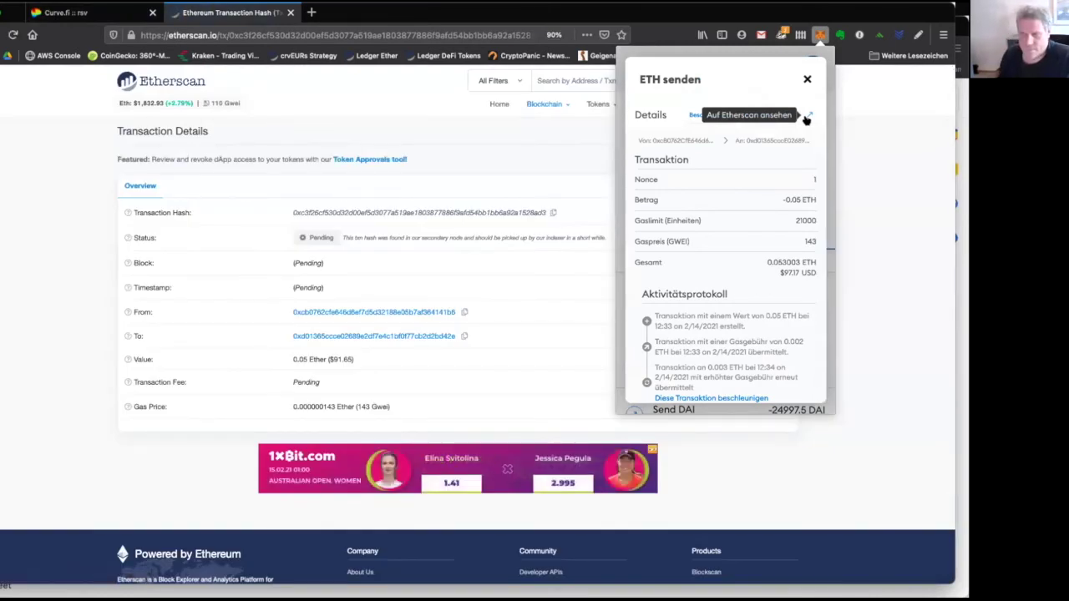
{"action": "left_click", "coordinate": [493, 252]}
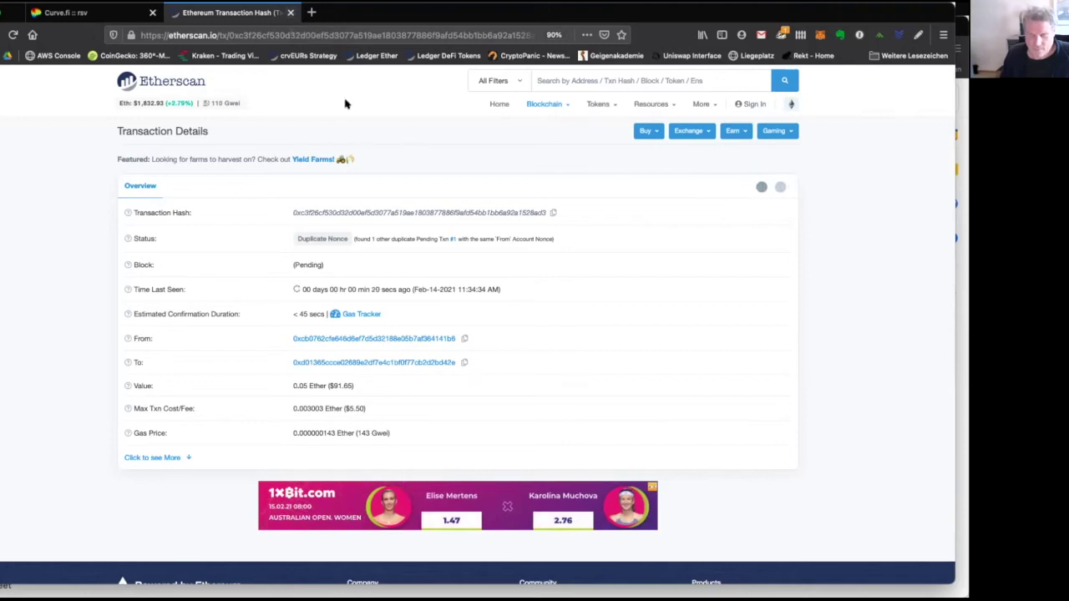
{"action": "left_click", "coordinate": [290, 12]}
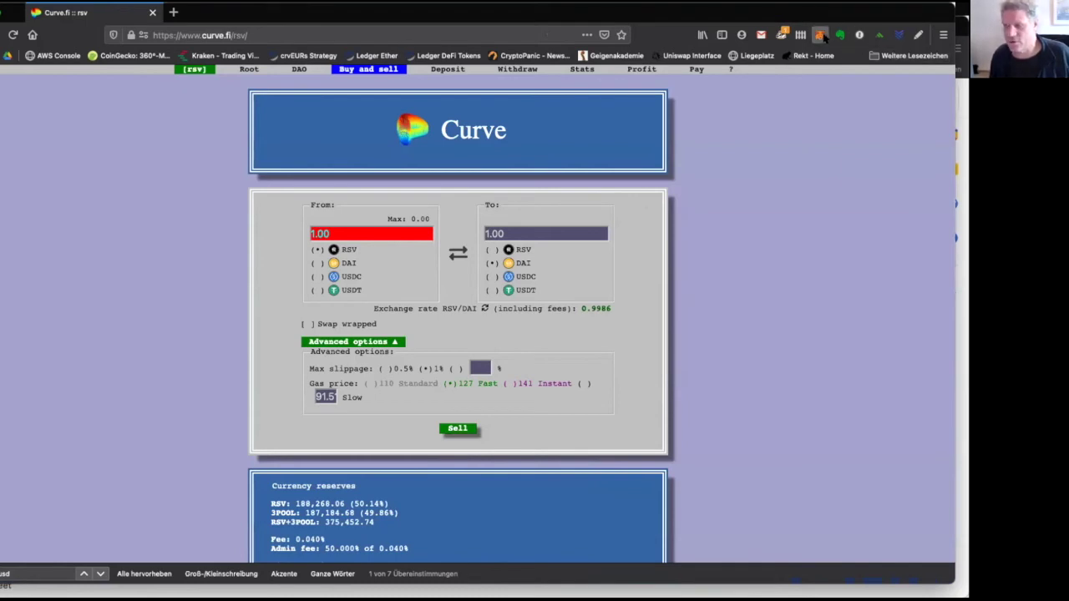
Switch MetaMask to yearn.finance Transfer and confirm its 1.05 ETH and 57040.692 DAI balances.
{"action": "left_click", "coordinate": [823, 37]}
{"action": "left_click", "coordinate": [812, 67]}
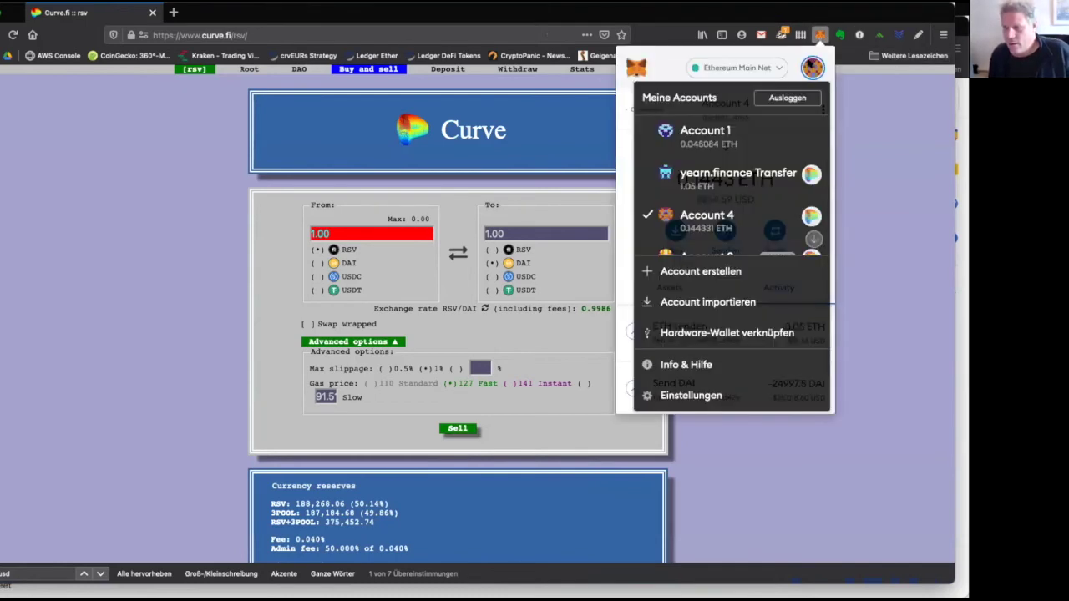
{"action": "left_click", "coordinate": [706, 177]}
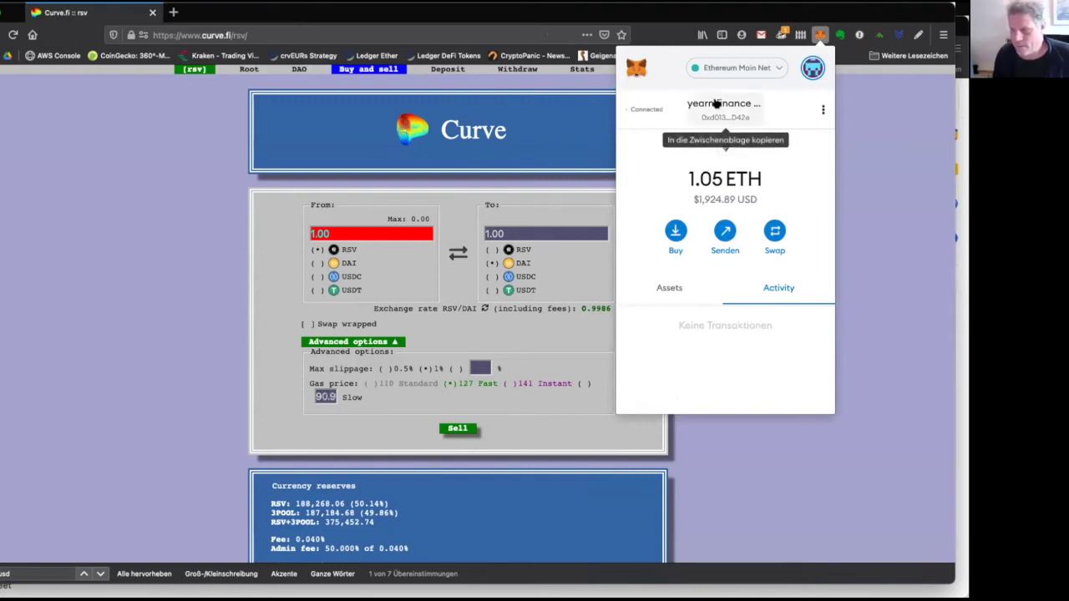
{"action": "left_click", "coordinate": [671, 288]}
{"action": "scroll", "coordinate": [701, 331], "scroll_direction": "down", "scroll_amount": 2}
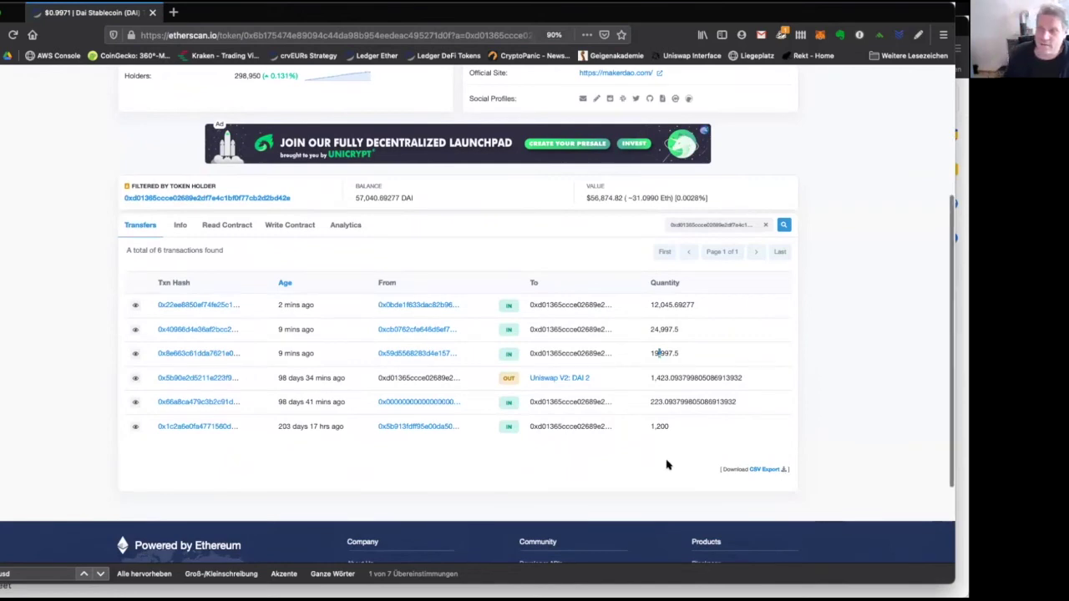
{"action": "left_click", "coordinate": [817, 34]}
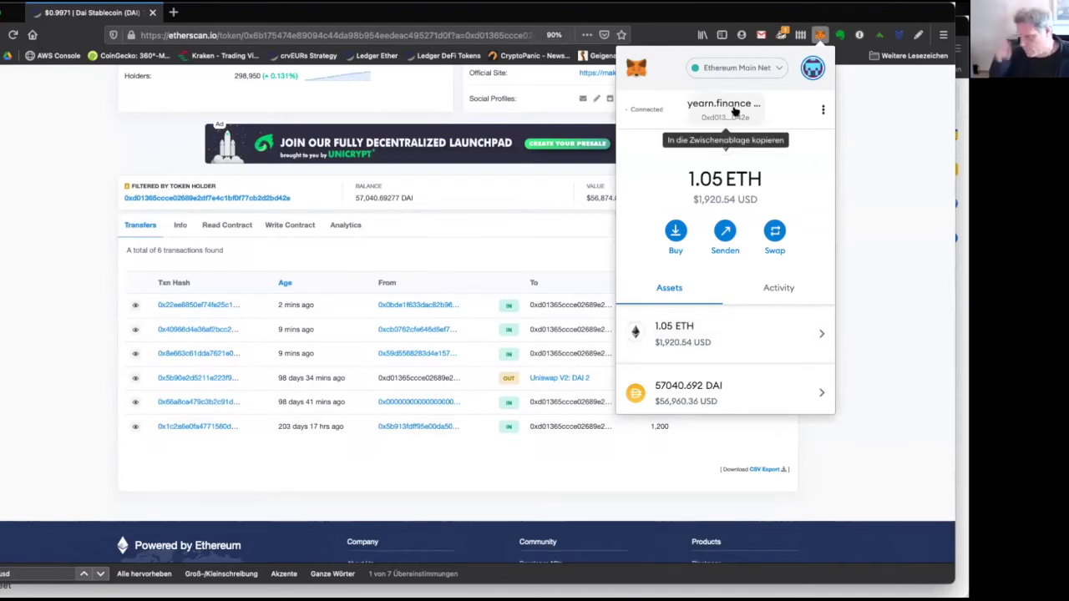
Switch back to Account 4, check its 0.1443 ETH and 0 DAI, and close the wallet.
{"action": "left_click", "coordinate": [813, 70]}
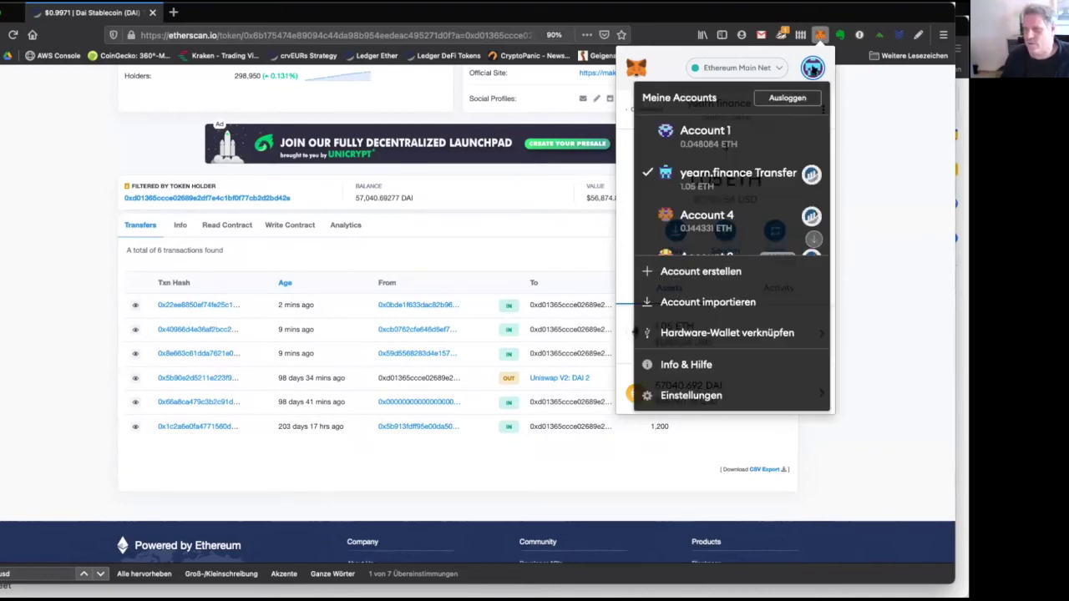
{"action": "left_click", "coordinate": [755, 218]}
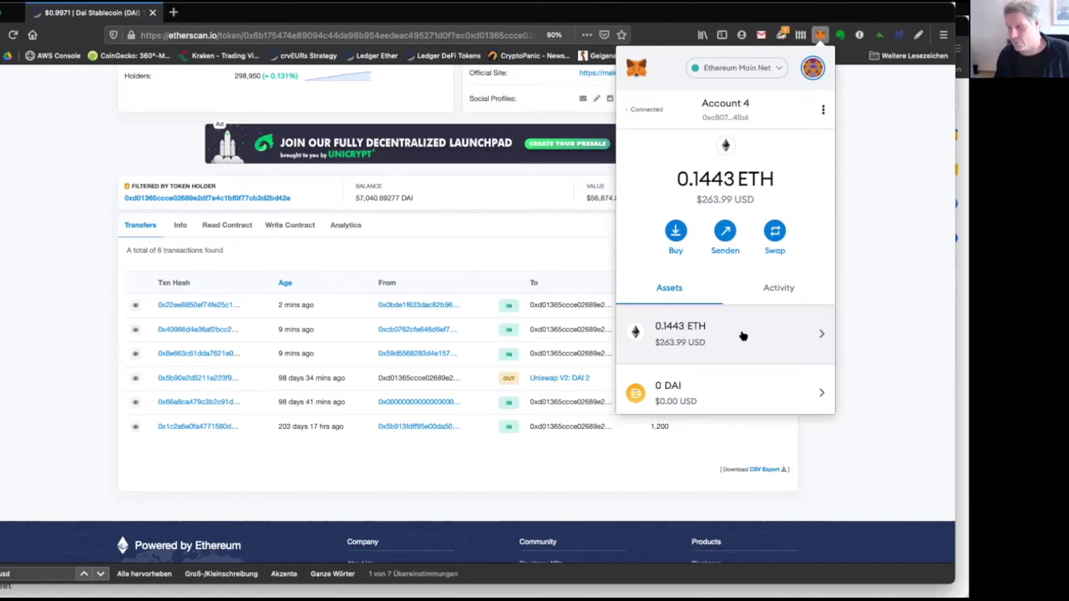
{"action": "scroll", "coordinate": [742, 335], "scroll_direction": "down", "scroll_amount": 2}
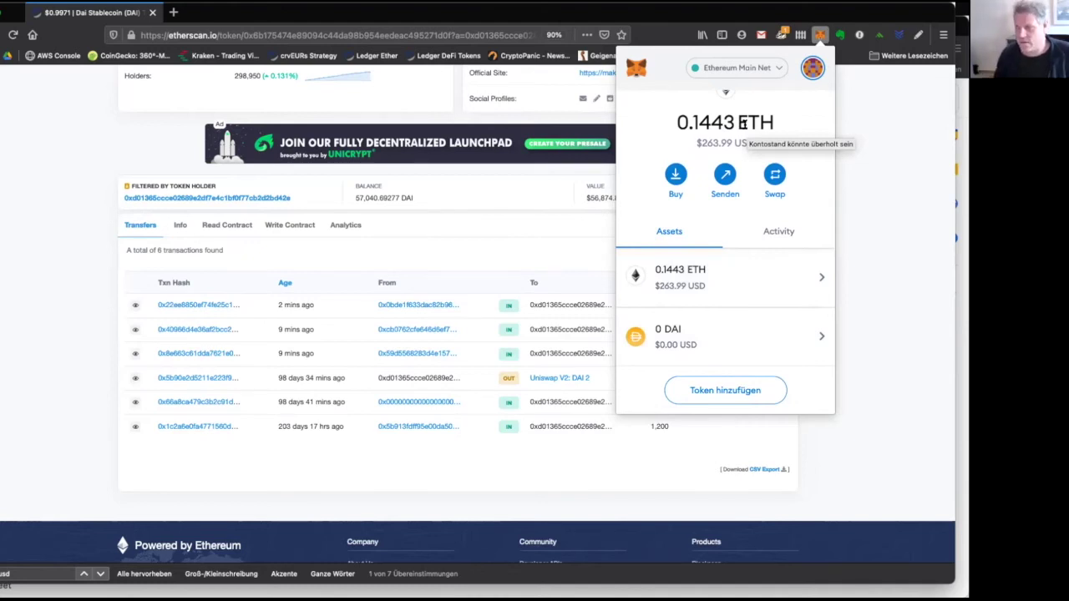
{"action": "left_click", "coordinate": [820, 35]}
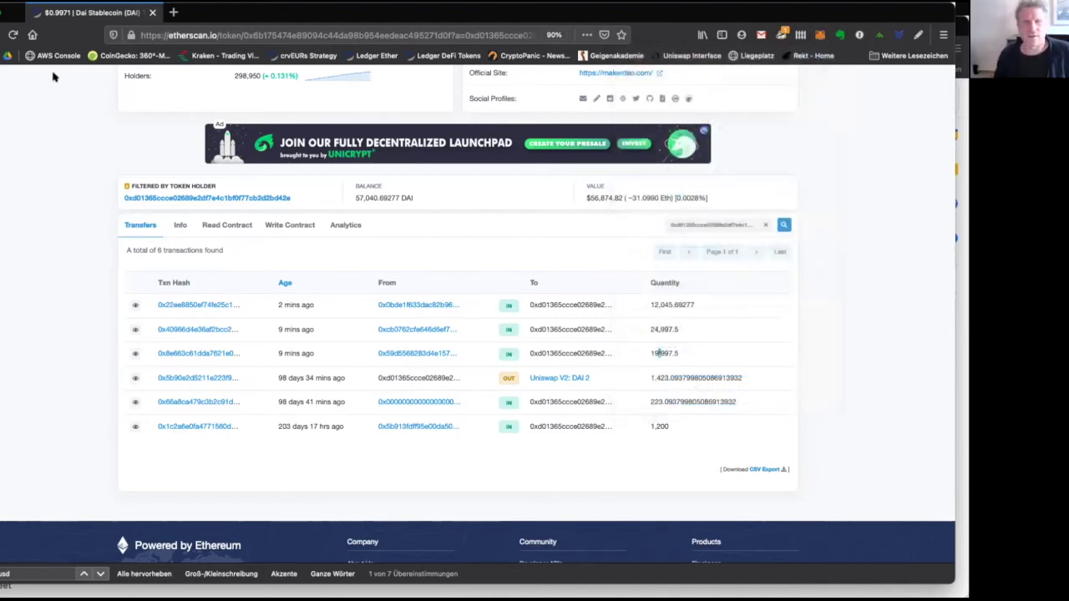
Enter the participants' amounts 24999, 12400 and 22000 in column B of the spreadsheet.
{"action": "left_click", "coordinate": [7, 55]}
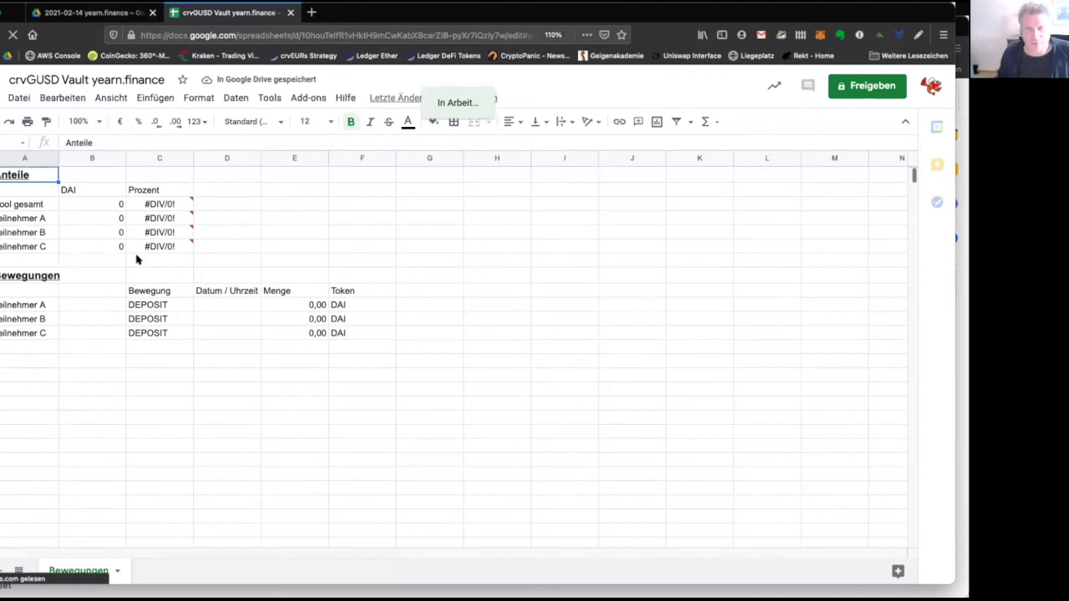
{"action": "left_click", "coordinate": [86, 304]}
{"action": "type", "text": "24999"}
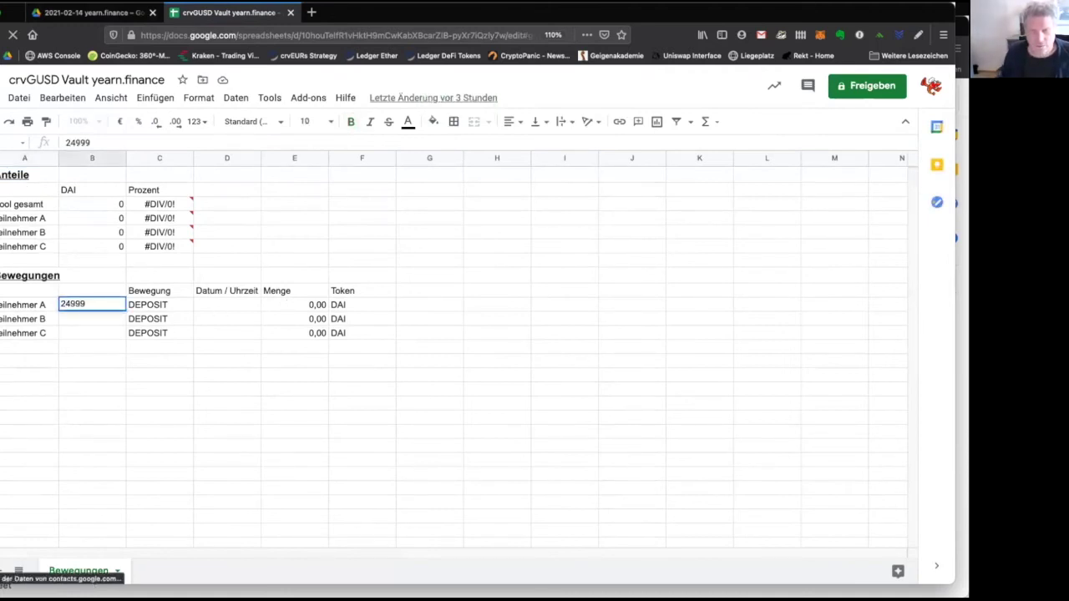
{"action": "key", "text": "Return"}
{"action": "type", "text": "12"}
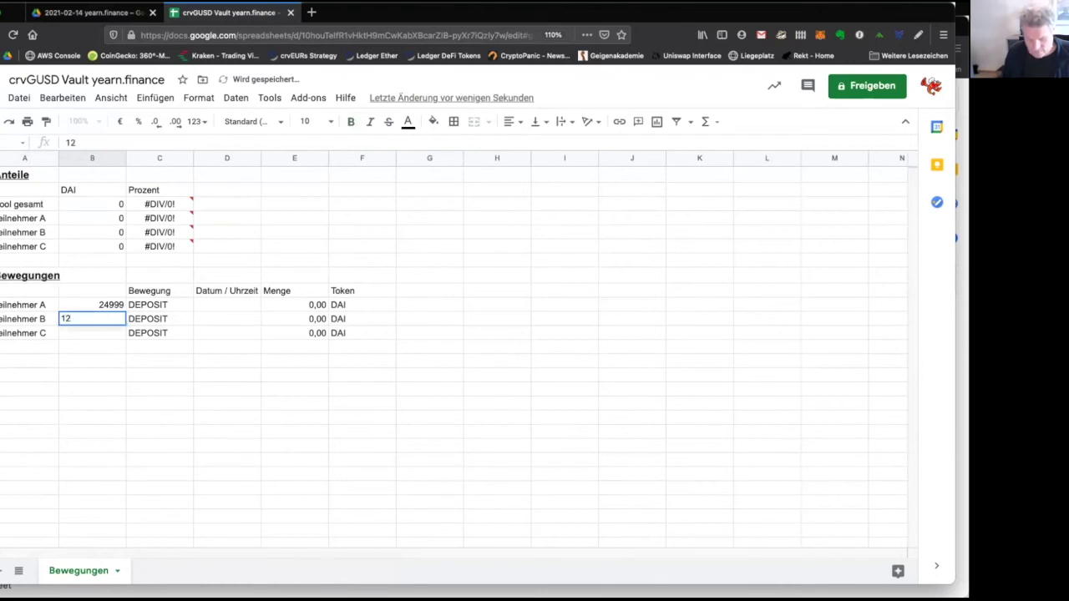
{"action": "type", "text": "4000"}
{"action": "key", "text": "BackSpace"}
{"action": "key", "text": "Return"}
{"action": "type", "text": "22000"}
{"action": "key", "text": "Return"}
Copy the three amounts into the Menge column.
{"action": "left_click", "coordinate": [92, 318]}
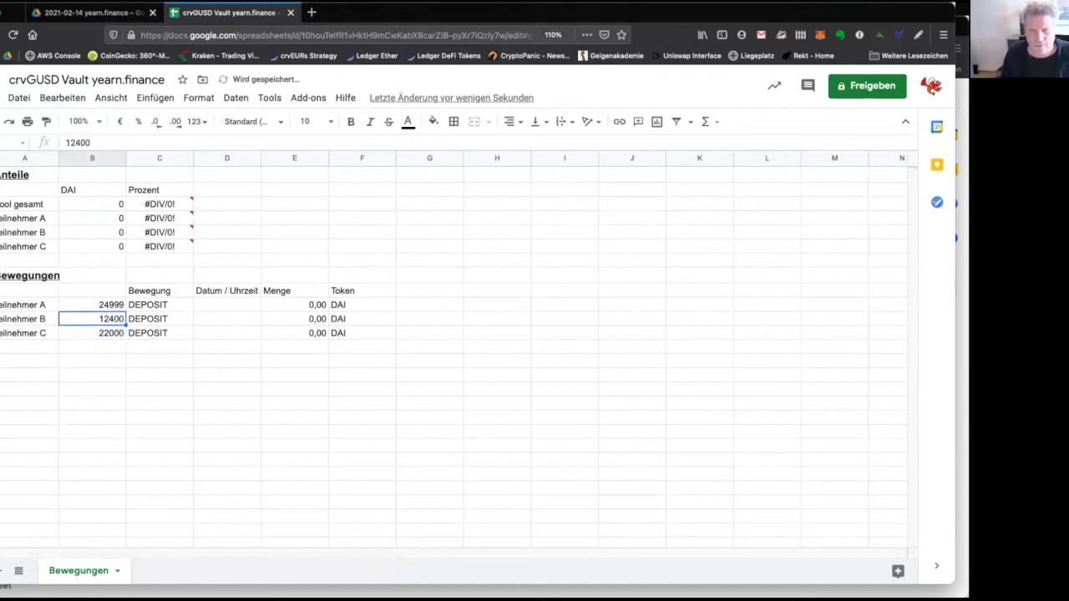
{"action": "key", "text": "Up"}
{"action": "key", "text": "shift+Down"}
{"action": "key", "text": "shift+Down"}
{"action": "key", "text": "ctrl+c"}
{"action": "key", "text": "Right"}
{"action": "key", "text": "Right"}
{"action": "key", "text": "Right"}
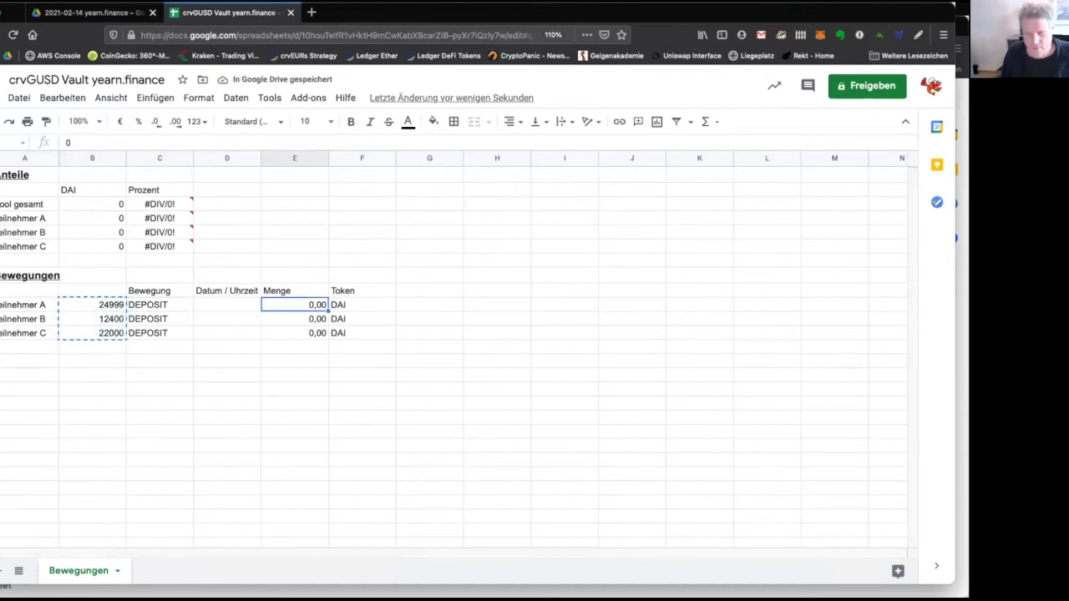
{"action": "key", "text": "ctrl+v"}
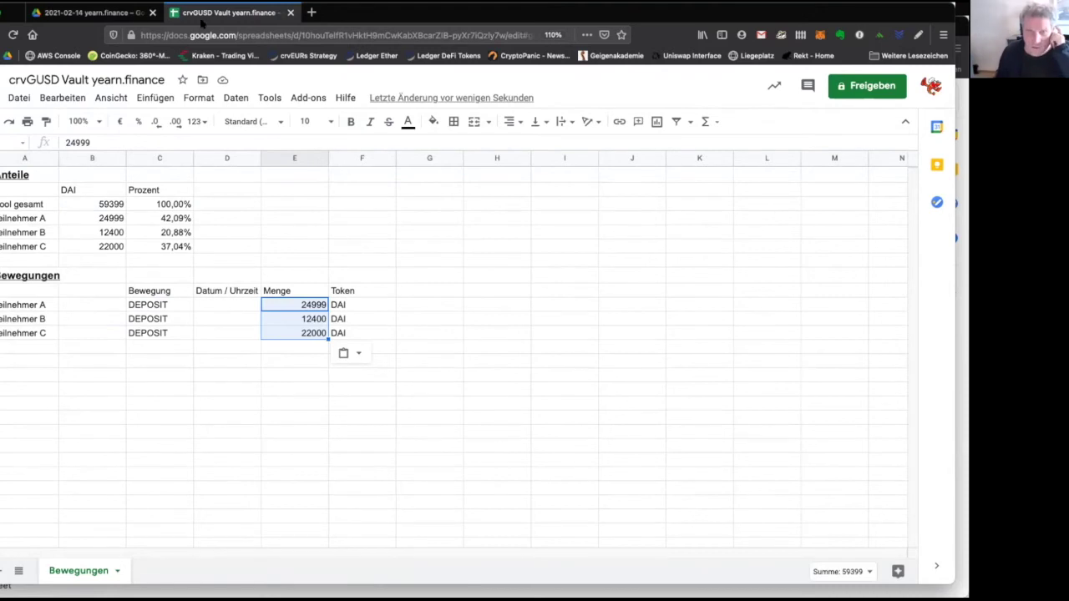
Close the crvGUSD Vault spreadsheet and load the curve.fi site.
{"action": "left_click", "coordinate": [291, 13]}
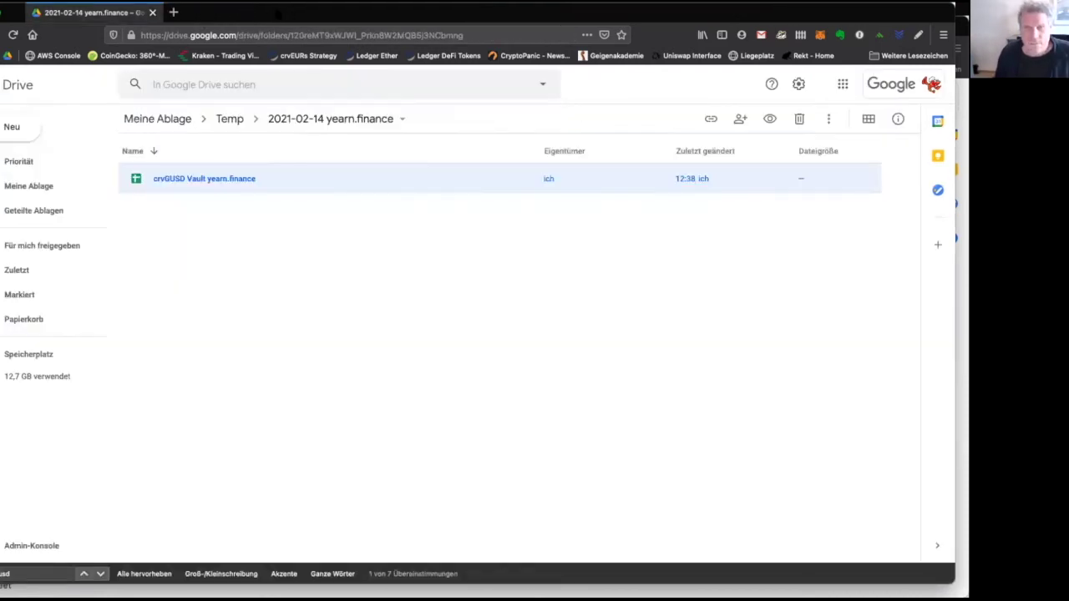
{"action": "left_click", "coordinate": [213, 33]}
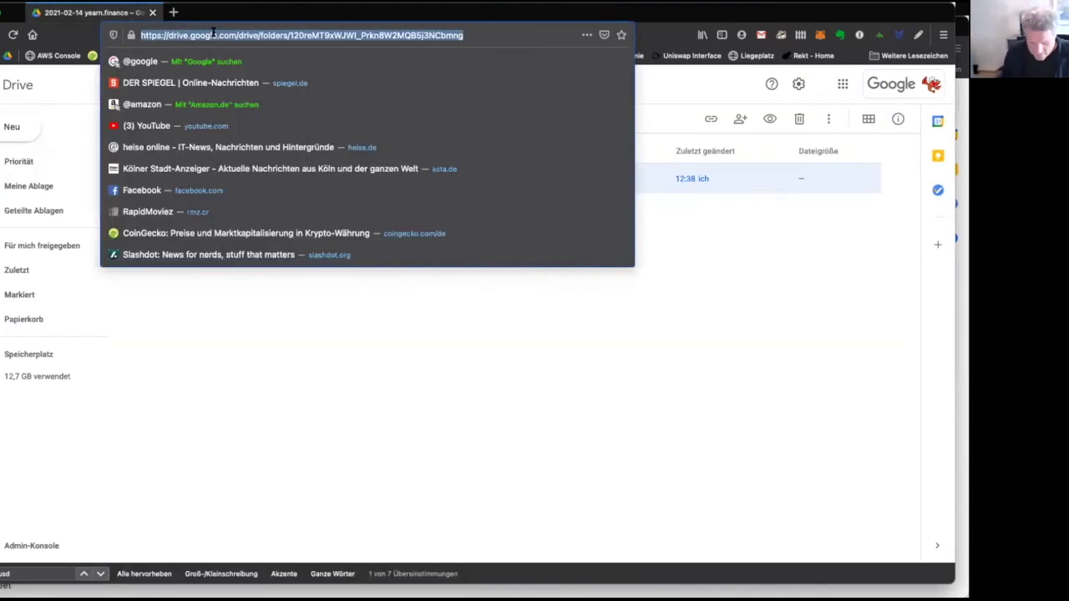
{"action": "type", "text": "curve.fi"}
{"action": "key", "text": "Return"}
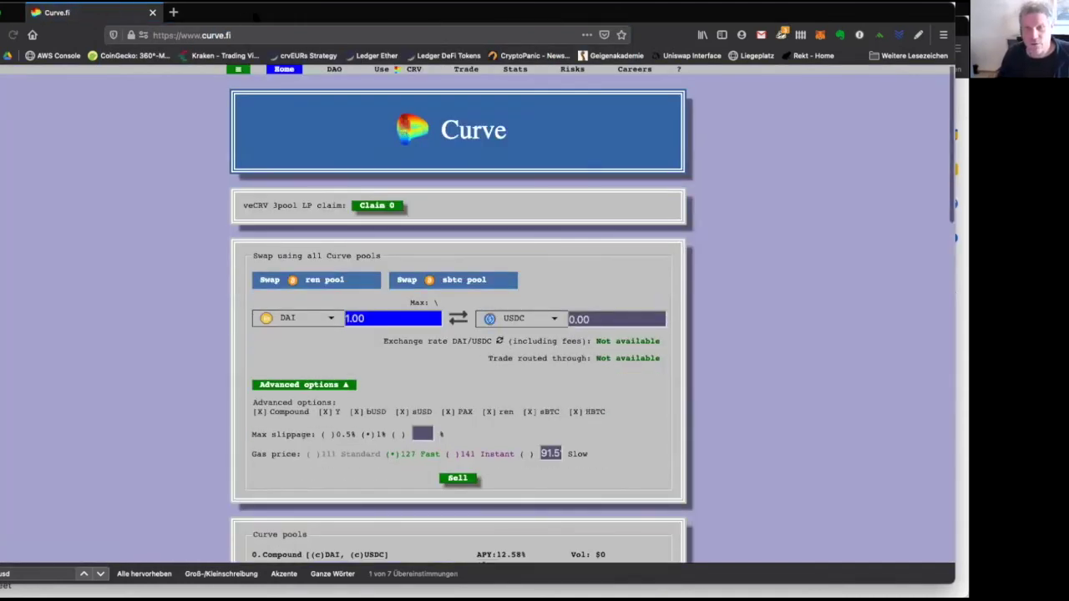
Search the web for 'yearn state of the vaults'.
{"action": "left_click", "coordinate": [255, 34]}
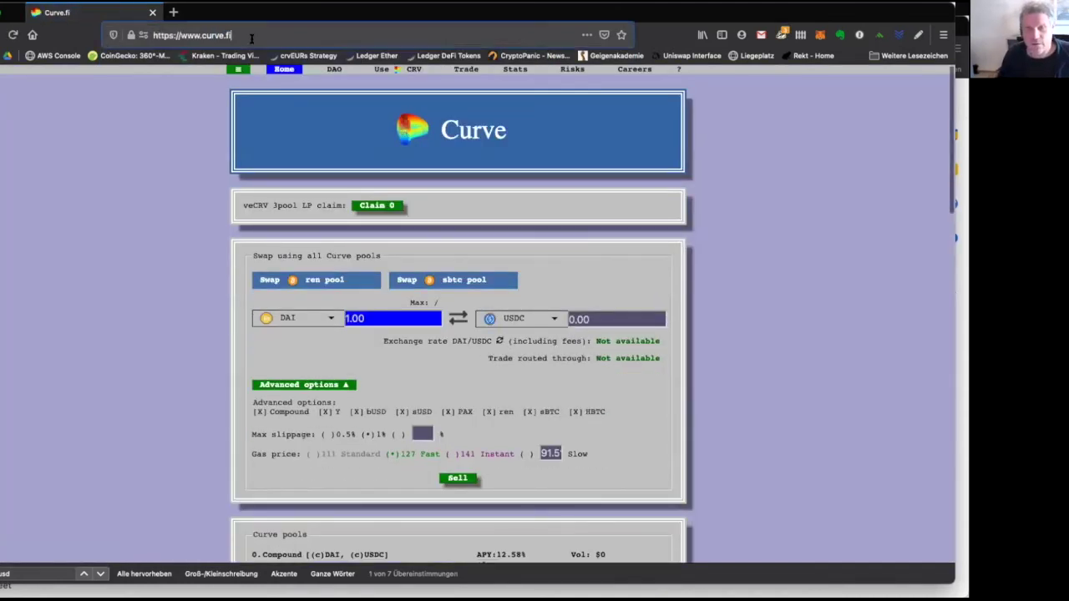
{"action": "type", "text": "sat"}
{"action": "key", "text": "BackSpace"}
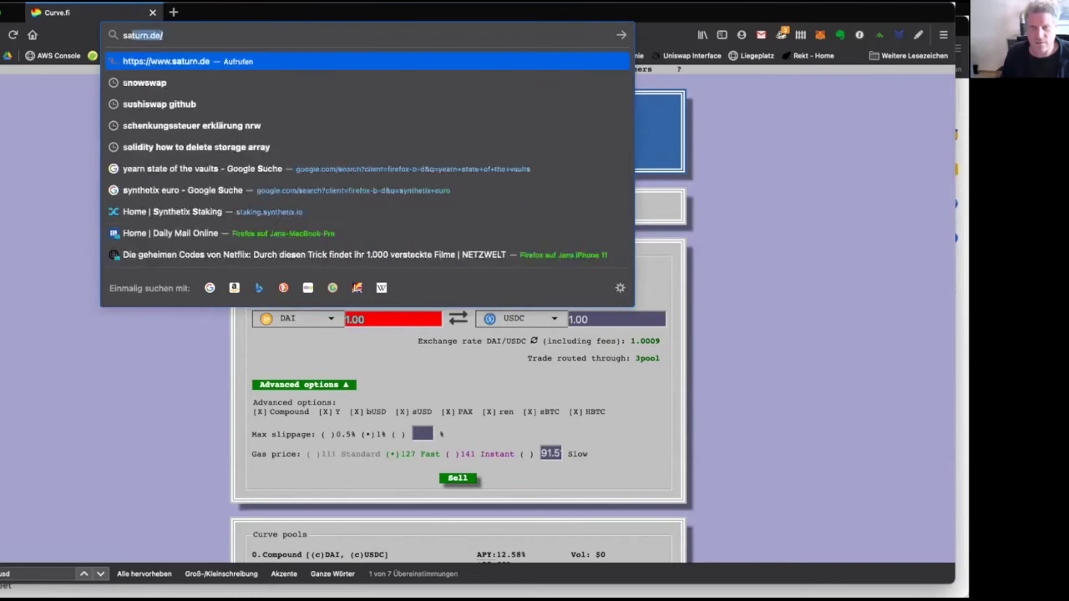
{"action": "type", "text": "e"}
{"action": "key", "text": "BackSpace"}
{"action": "key", "text": "BackSpace"}
{"action": "key", "text": "BackSpace"}
{"action": "type", "text": "tate"}
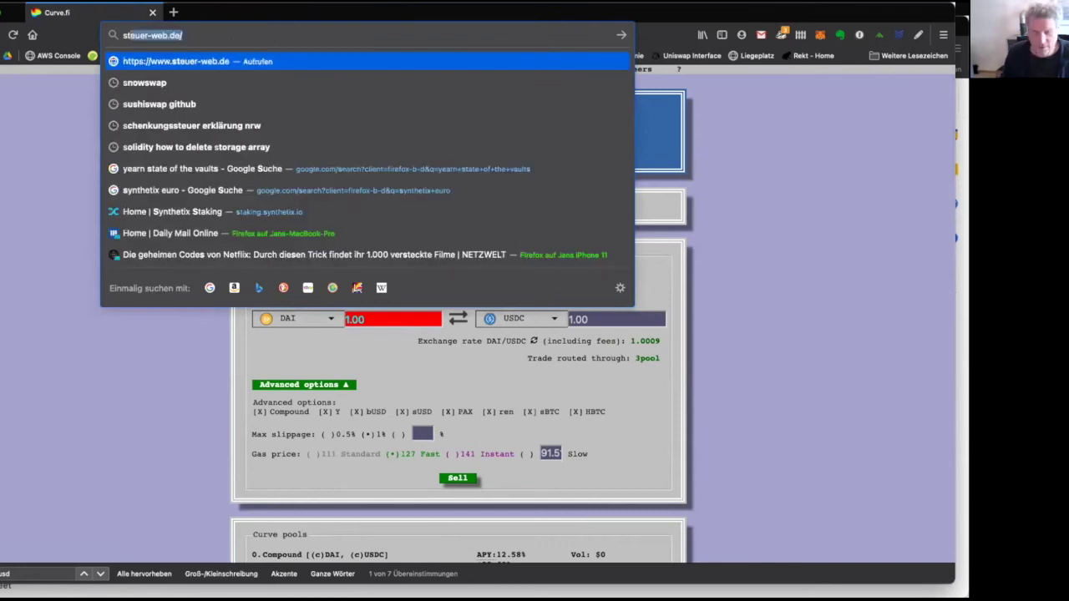
{"action": "key", "text": "Down"}
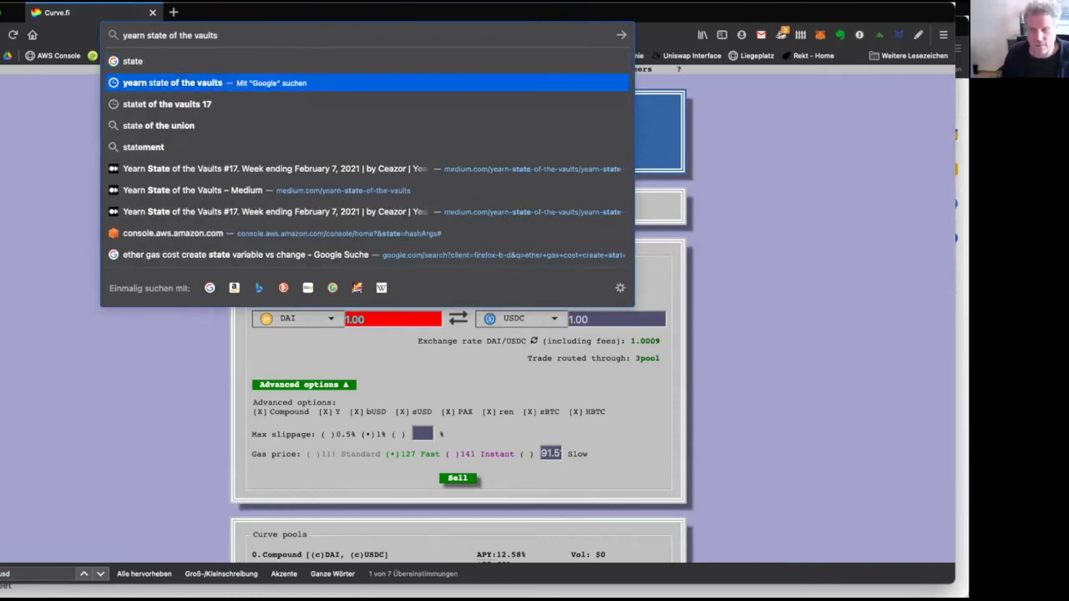
{"action": "key", "text": "Return"}
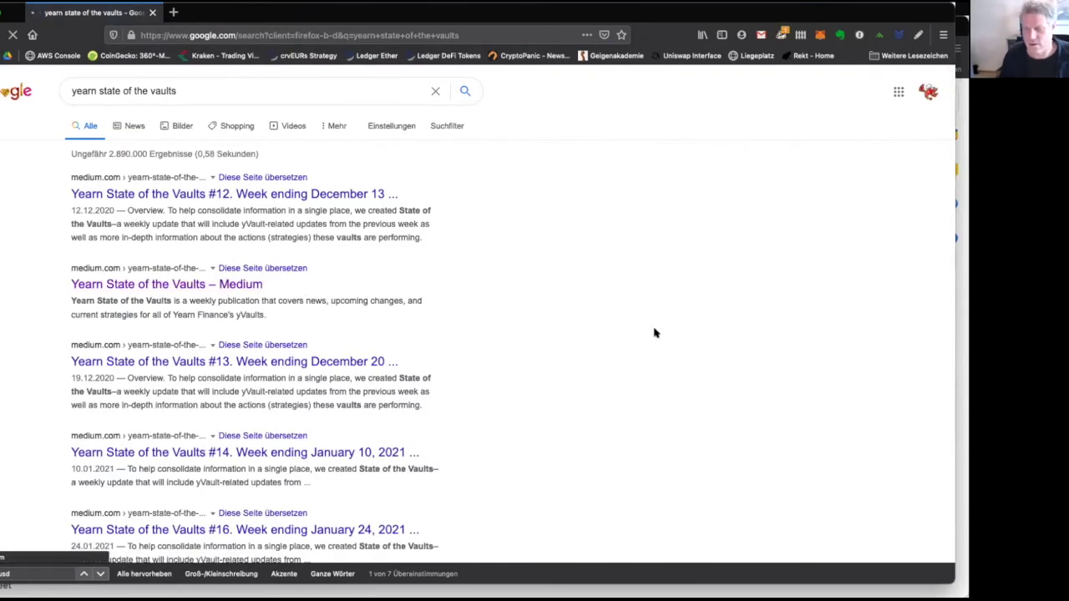
Open the State of the Vaults #17 article and follow its GUSD vault link to Curve.
{"action": "scroll", "coordinate": [607, 376], "scroll_direction": "down", "scroll_amount": 4}
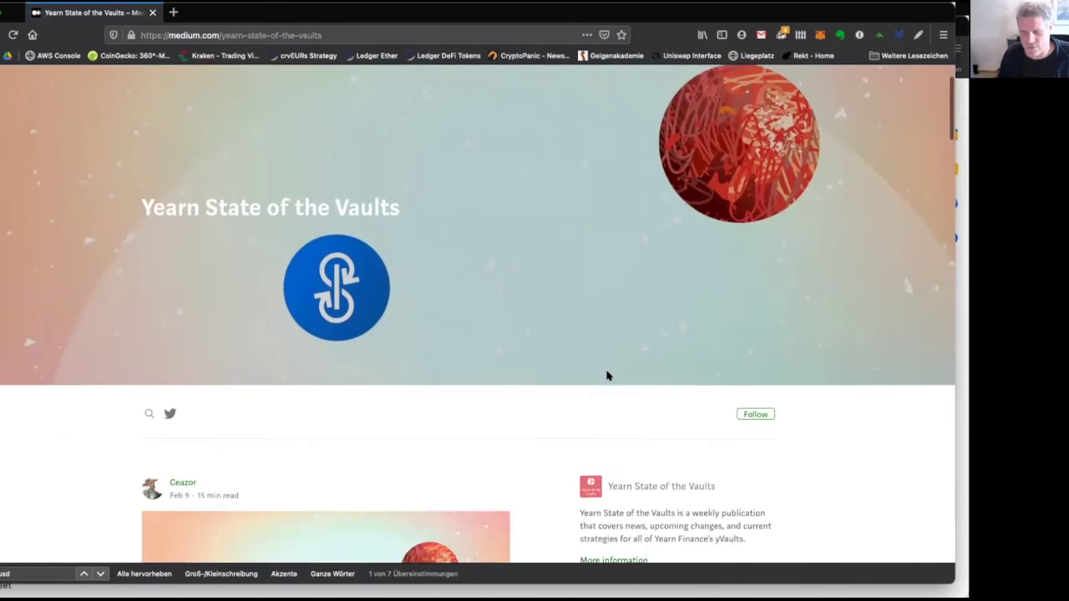
{"action": "left_click", "coordinate": [314, 424]}
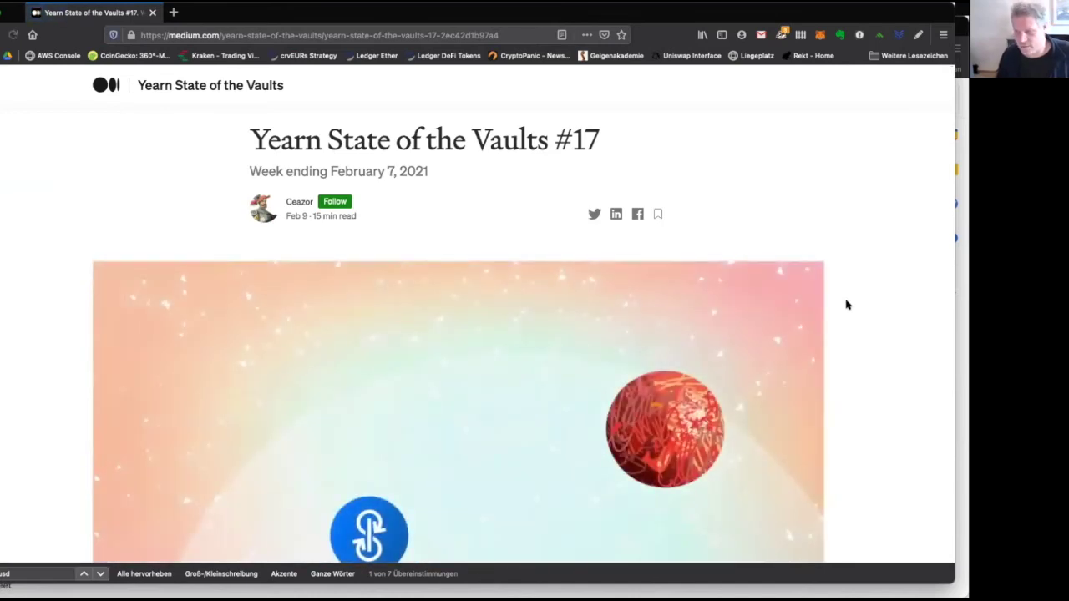
{"action": "key", "text": "Return"}
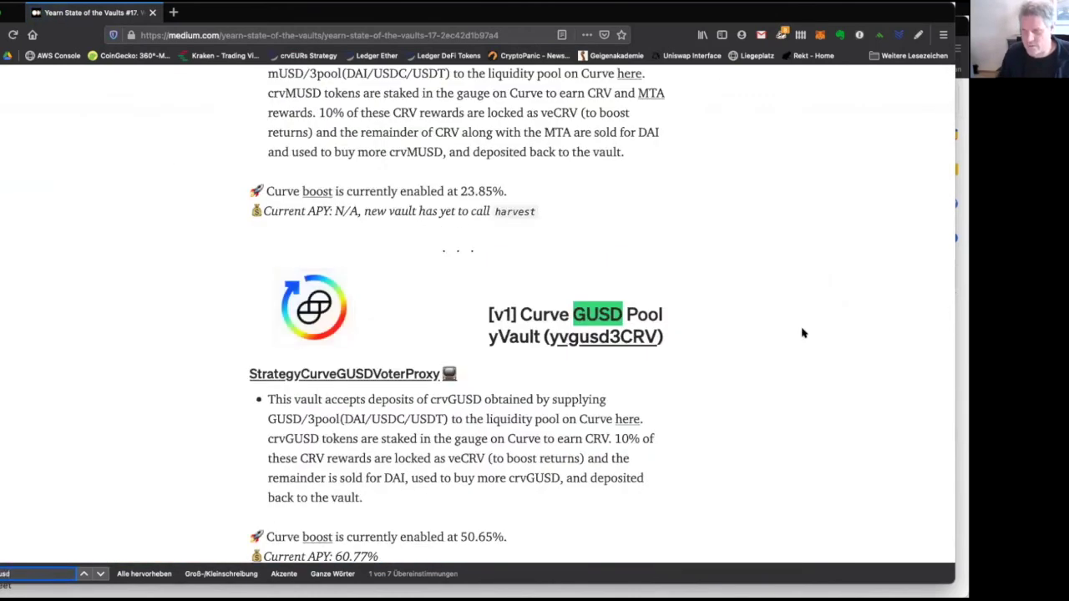
{"action": "scroll", "coordinate": [644, 492], "scroll_direction": "down", "scroll_amount": 1}
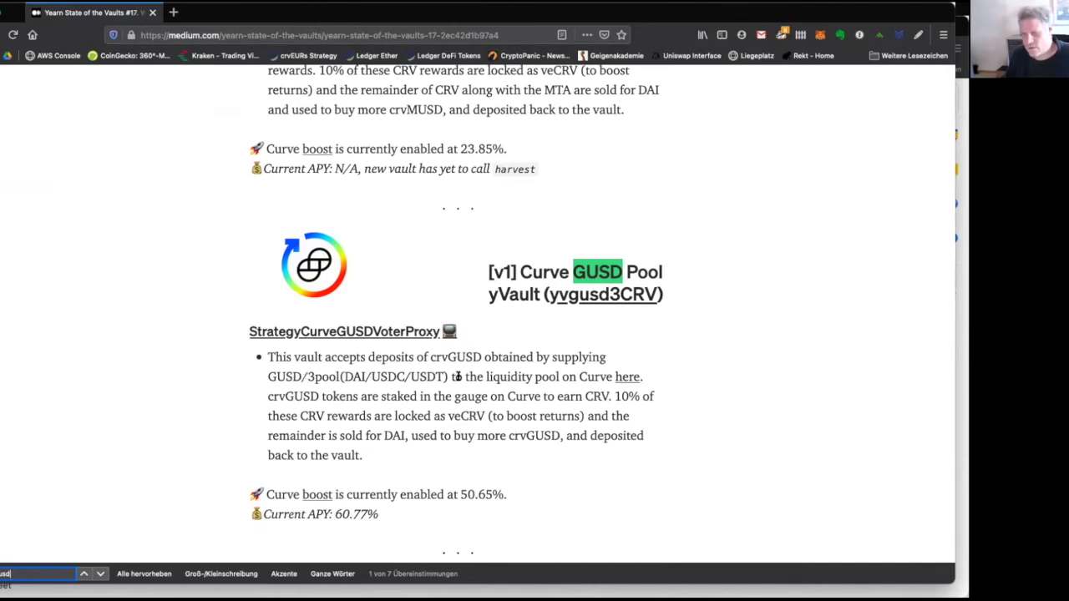
{"action": "left_click", "coordinate": [627, 378]}
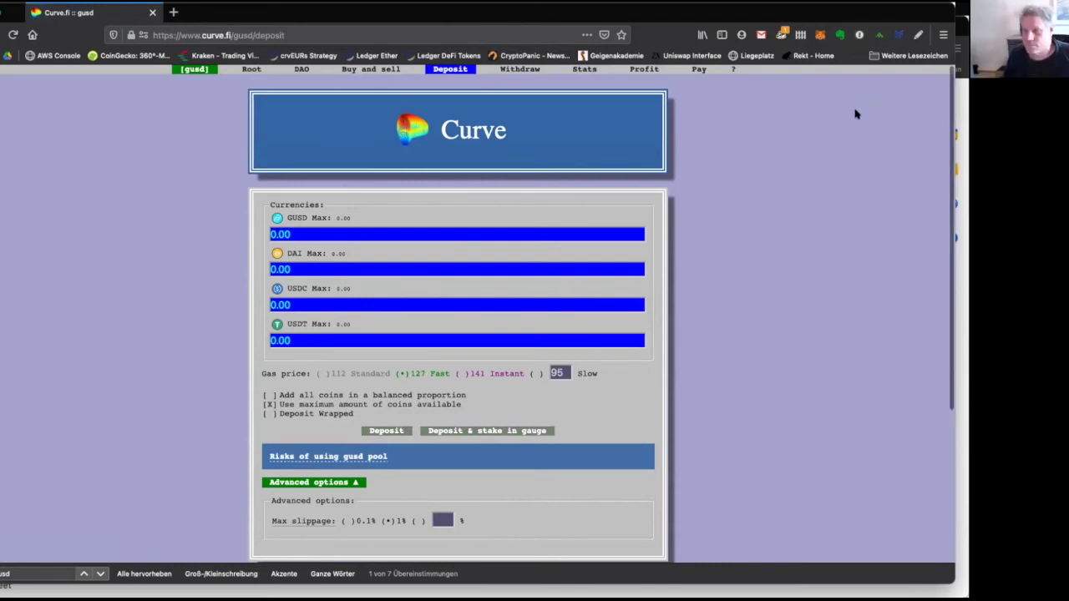
Switch MetaMask to the yearn.finance Transfer account.
{"action": "left_click", "coordinate": [819, 34]}
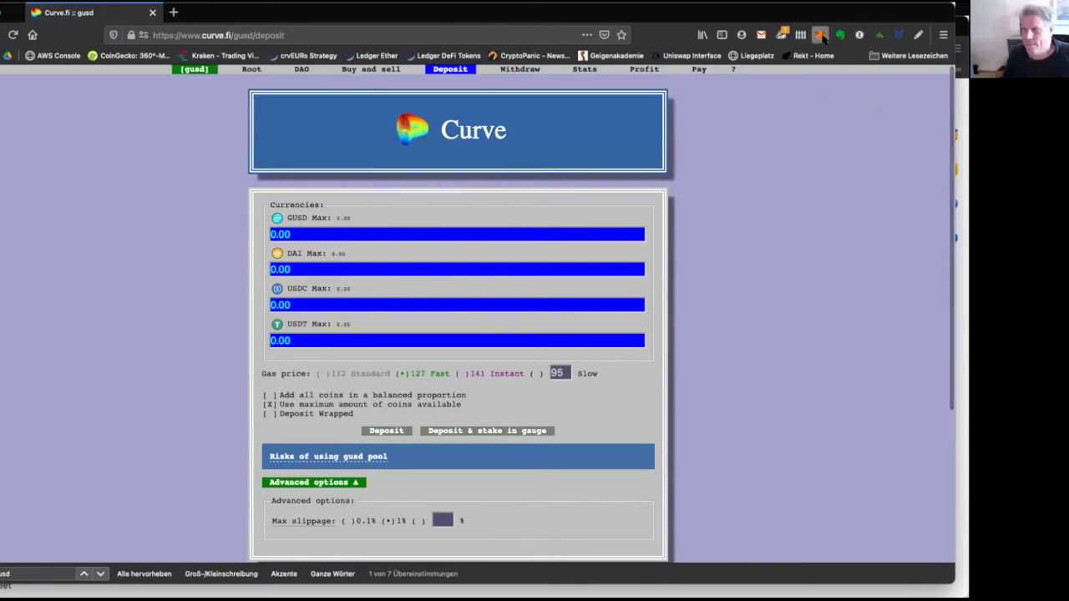
{"action": "left_click", "coordinate": [809, 68]}
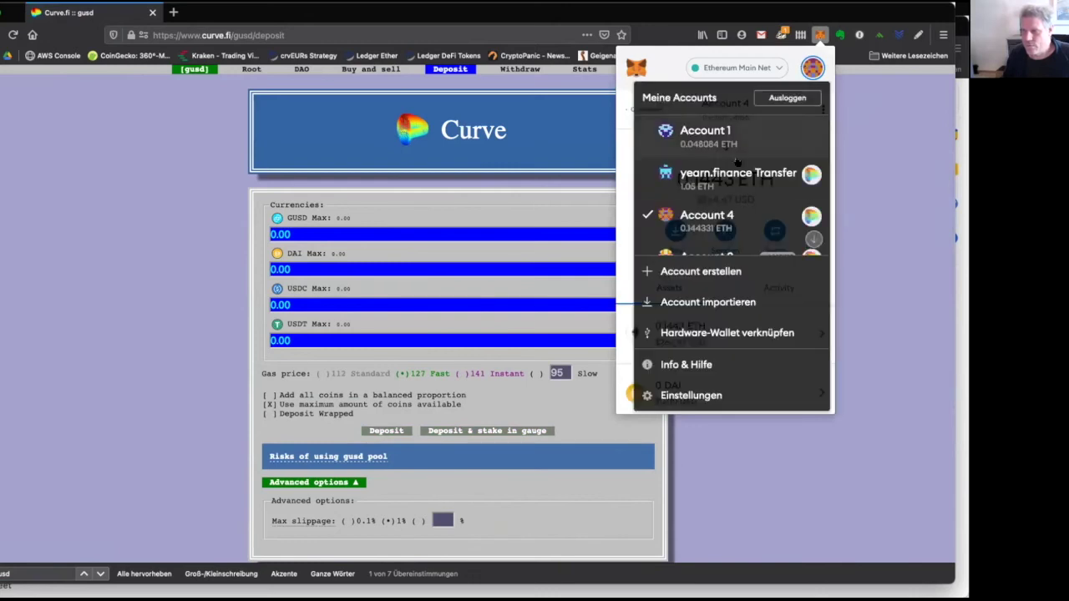
{"action": "left_click", "coordinate": [725, 177]}
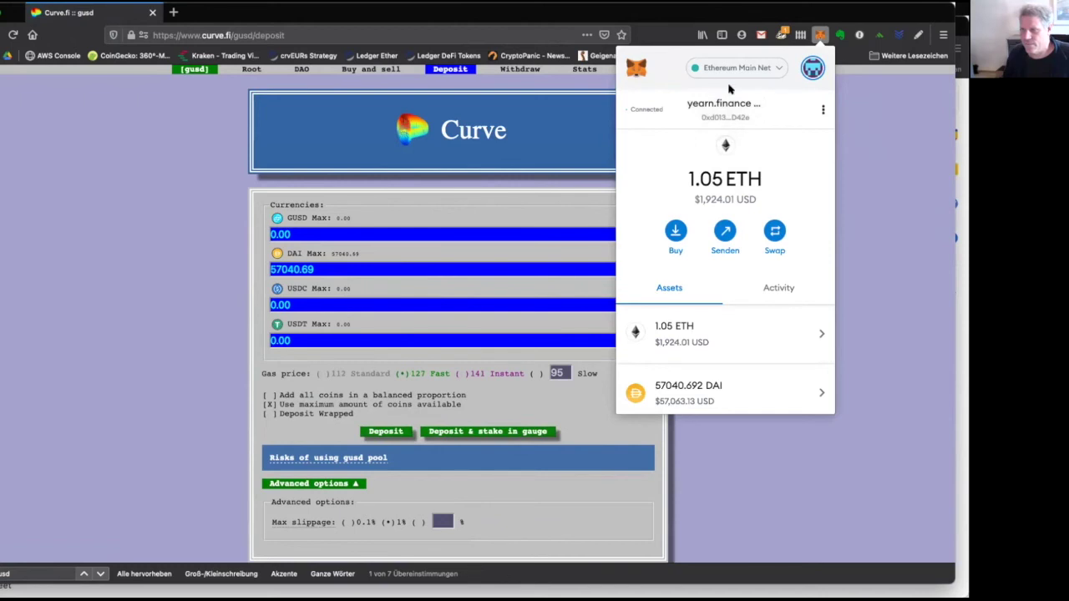
{"action": "left_click", "coordinate": [877, 303]}
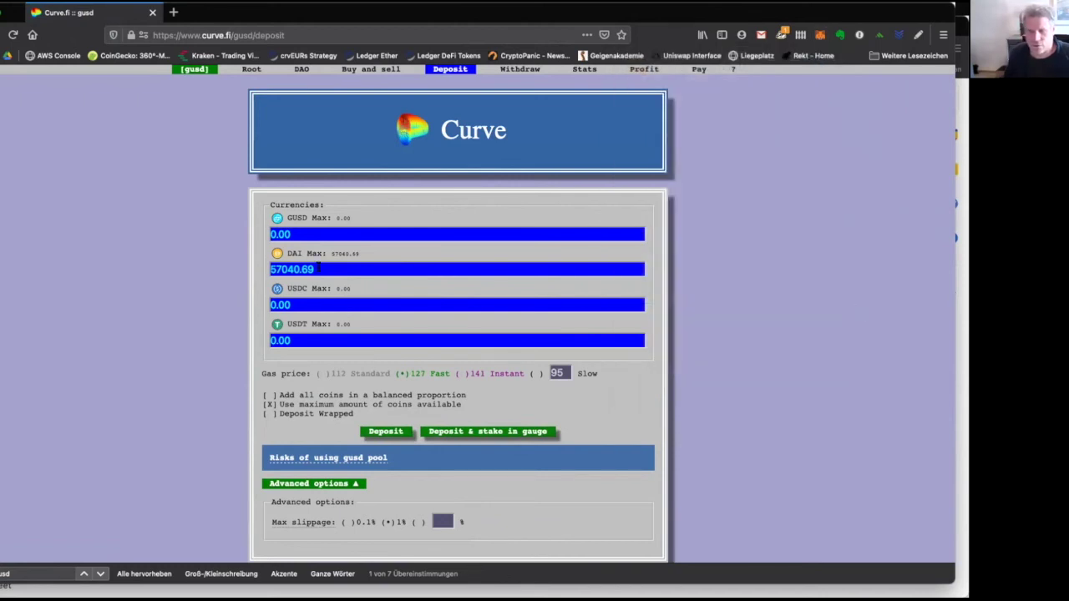
Check the DAI field shows 57040.69 with other currencies at 0.00, then deposit.
{"action": "left_click_drag", "start_coordinate": [318, 266], "coordinate": [242, 267]}
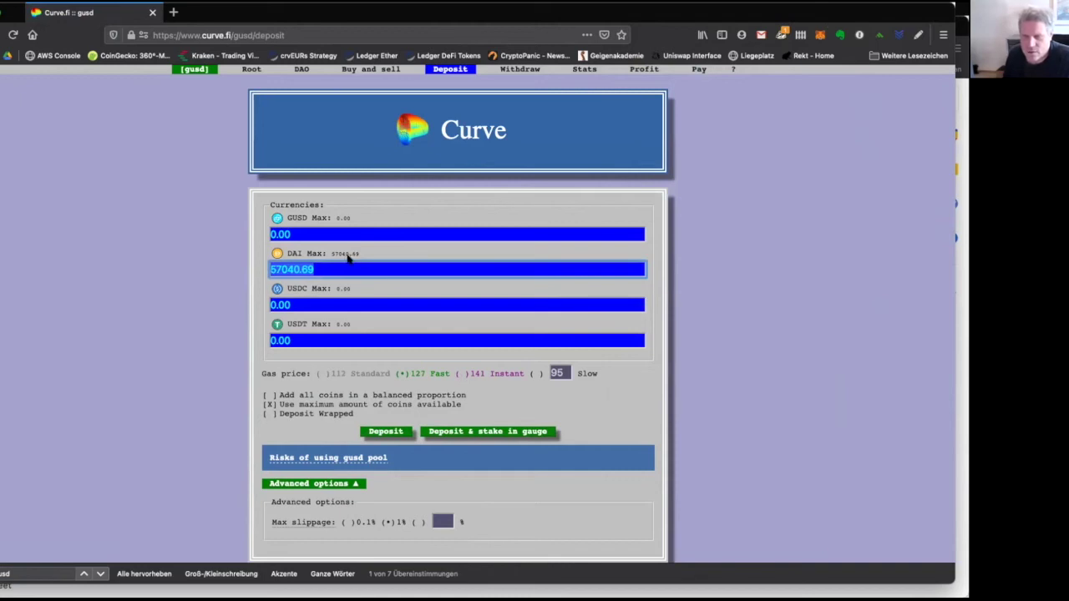
{"action": "left_click_drag", "start_coordinate": [292, 234], "coordinate": [252, 233]}
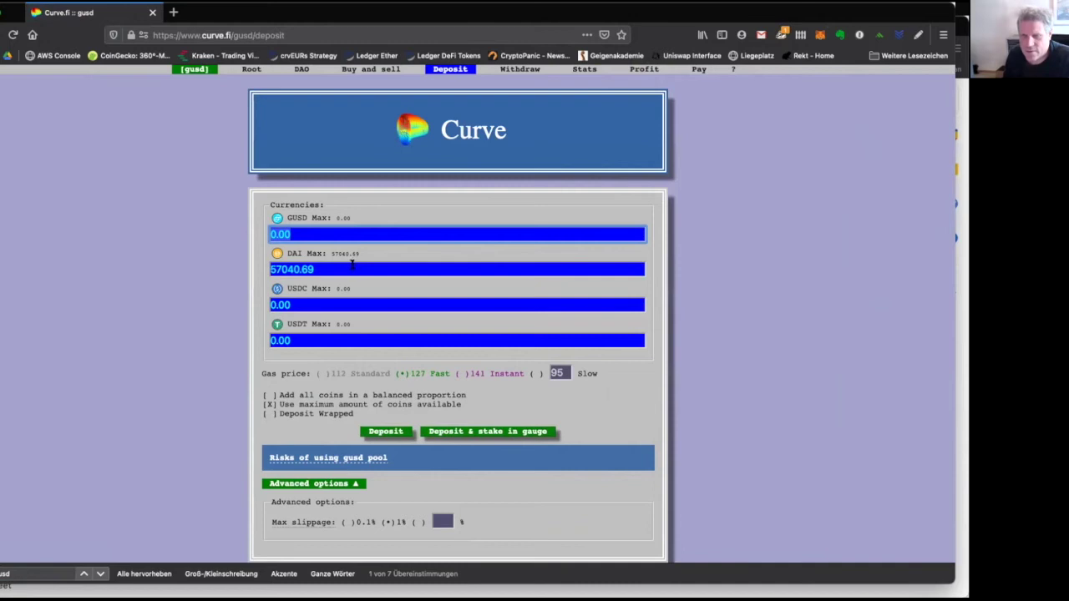
{"action": "left_click_drag", "start_coordinate": [347, 269], "coordinate": [247, 271]}
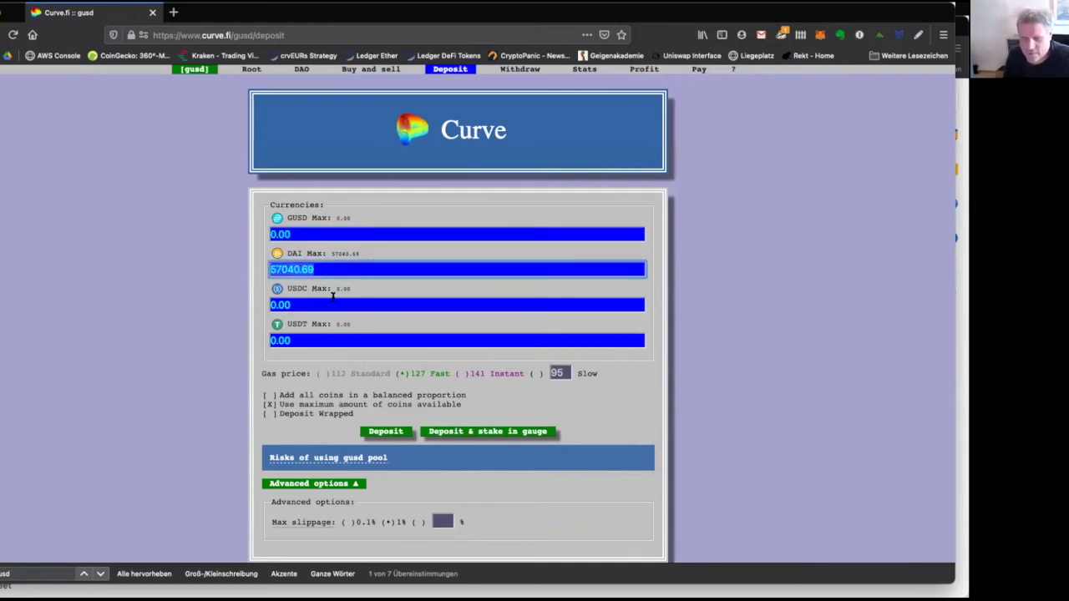
{"action": "left_click_drag", "start_coordinate": [333, 297], "coordinate": [255, 298]}
{"action": "left_click_drag", "start_coordinate": [319, 335], "coordinate": [202, 340]}
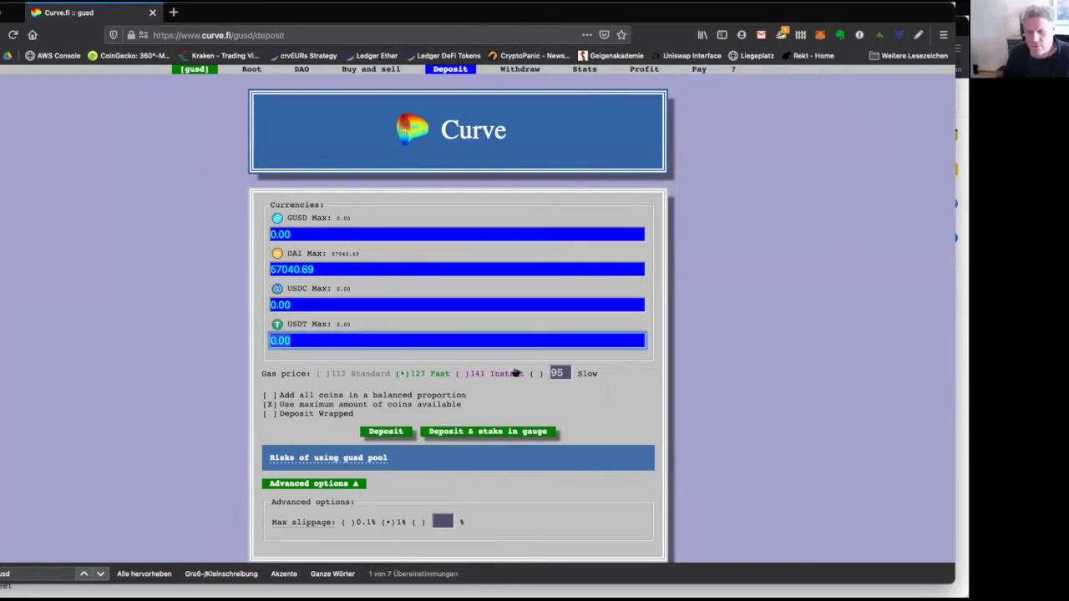
{"action": "left_click", "coordinate": [404, 437]}
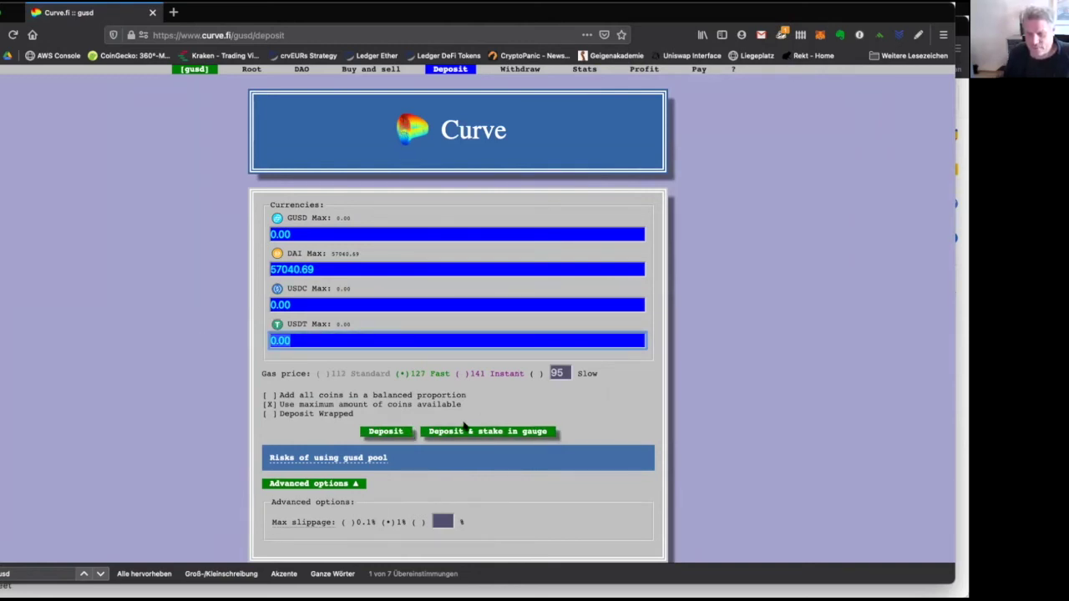
{"action": "left_click", "coordinate": [394, 432]}
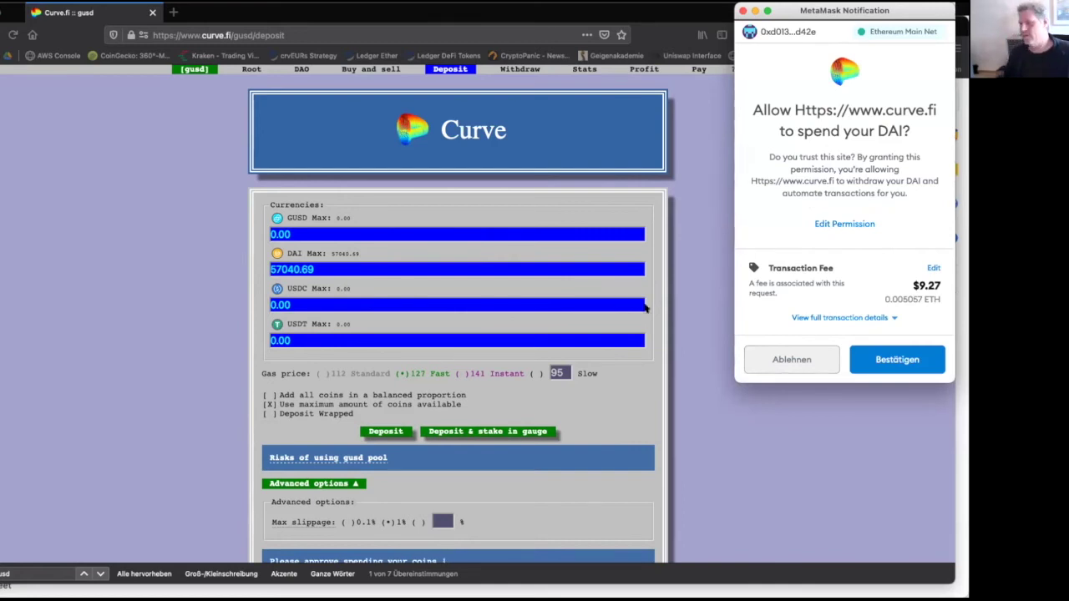
Set the DAI approval's gas fee to Durchschnitt (average), totalling 0.005678 ETH.
{"action": "left_click", "coordinate": [934, 268]}
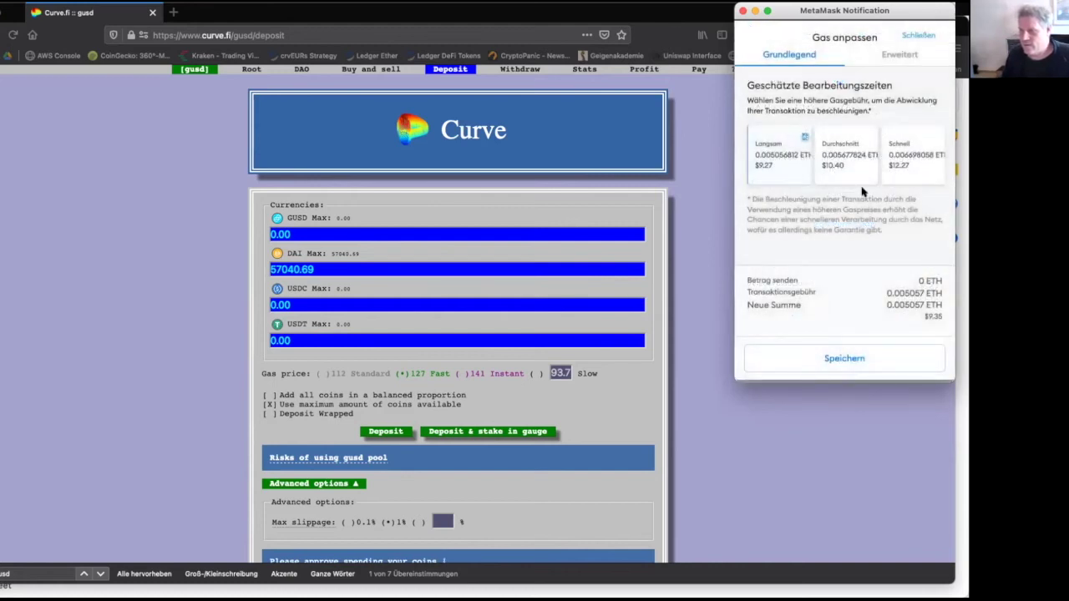
{"action": "left_click", "coordinate": [841, 167]}
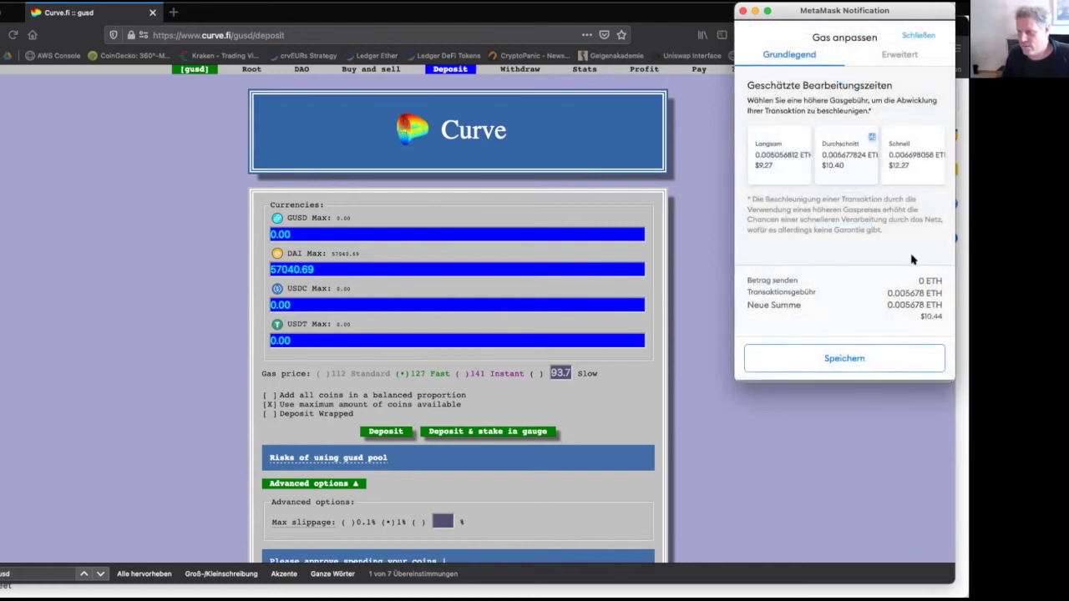
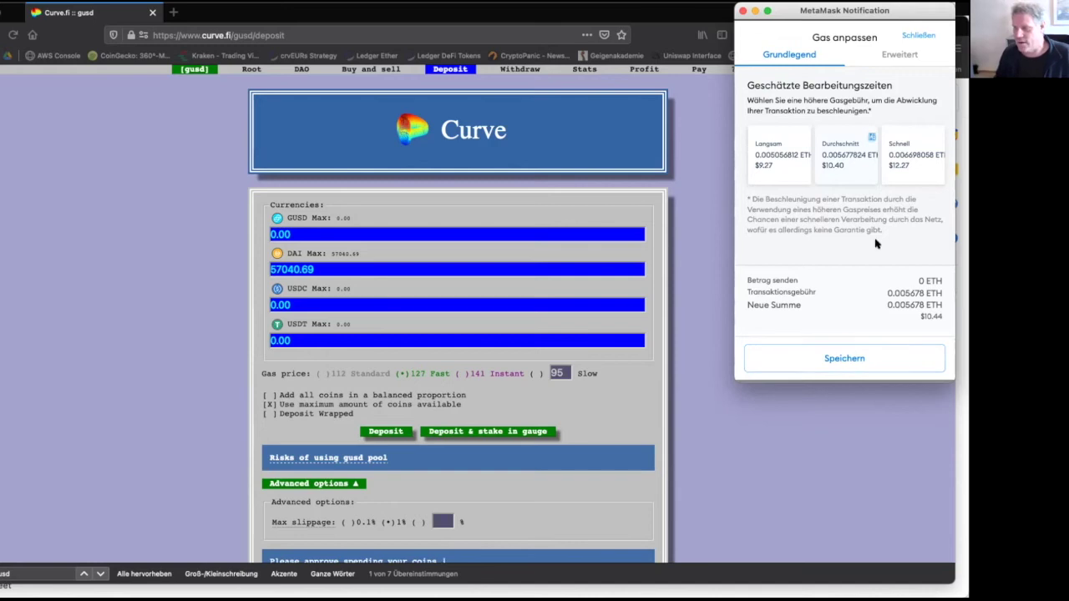
Approve curve.fi to spend the DAI in MetaMask using the fast 0.006698 ETH fee.
{"action": "left_click", "coordinate": [918, 36]}
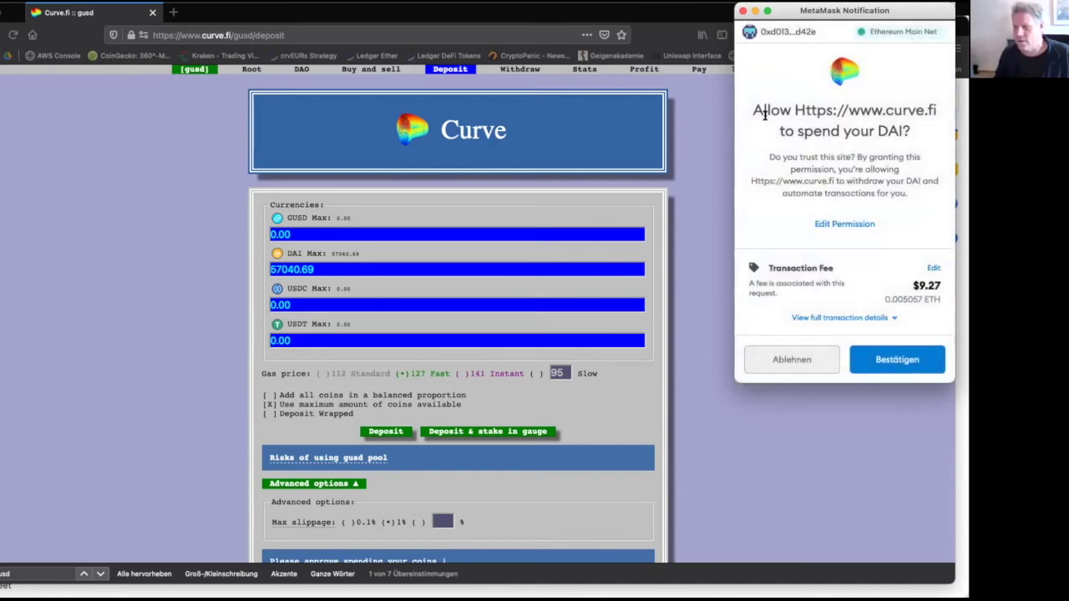
{"action": "left_click_drag", "start_coordinate": [794, 138], "coordinate": [903, 139]}
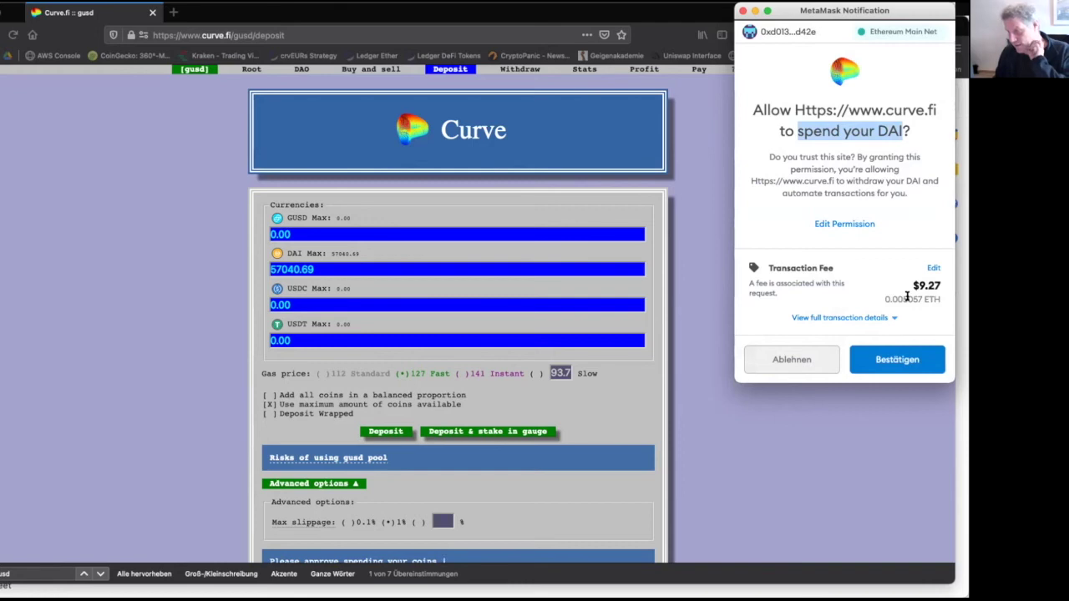
{"action": "left_click_drag", "start_coordinate": [911, 284], "coordinate": [937, 285]}
{"action": "left_click", "coordinate": [933, 268]}
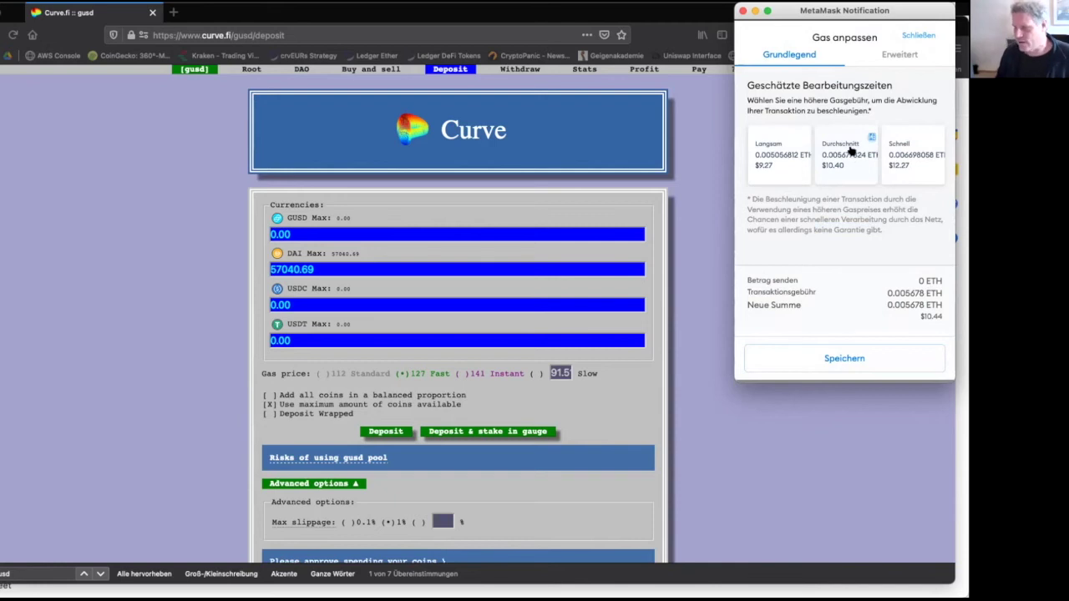
{"action": "left_click", "coordinate": [901, 158]}
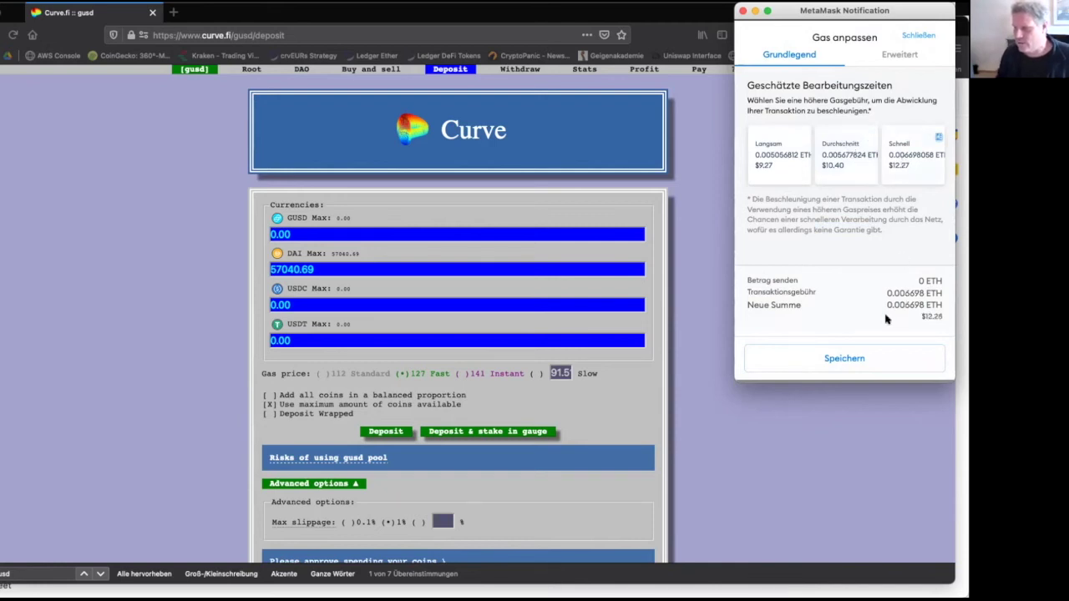
{"action": "left_click", "coordinate": [866, 356]}
{"action": "left_click", "coordinate": [897, 360]}
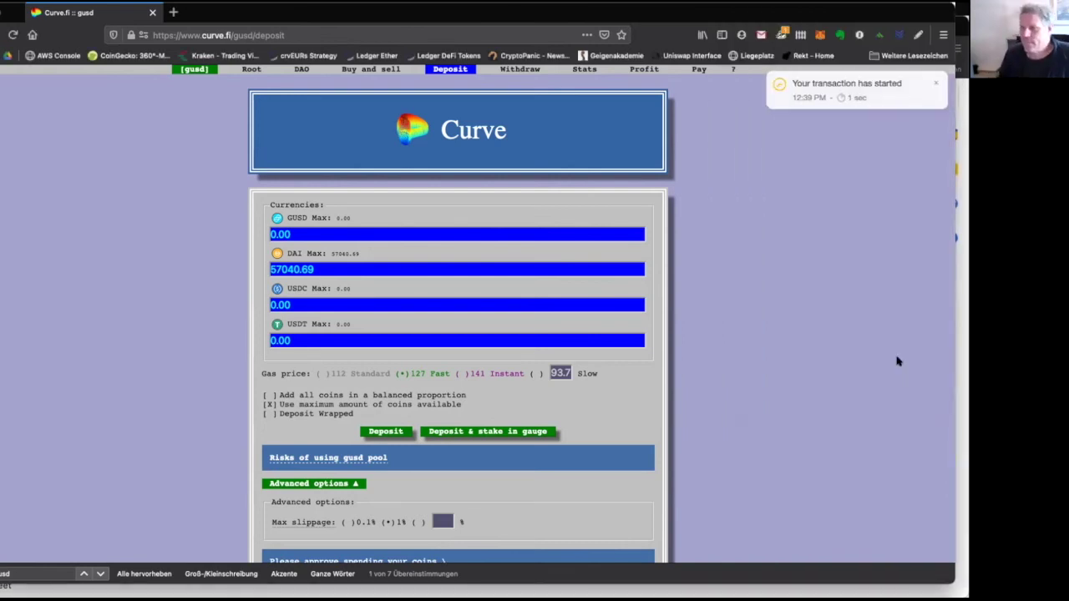
{"action": "left_click", "coordinate": [846, 85]}
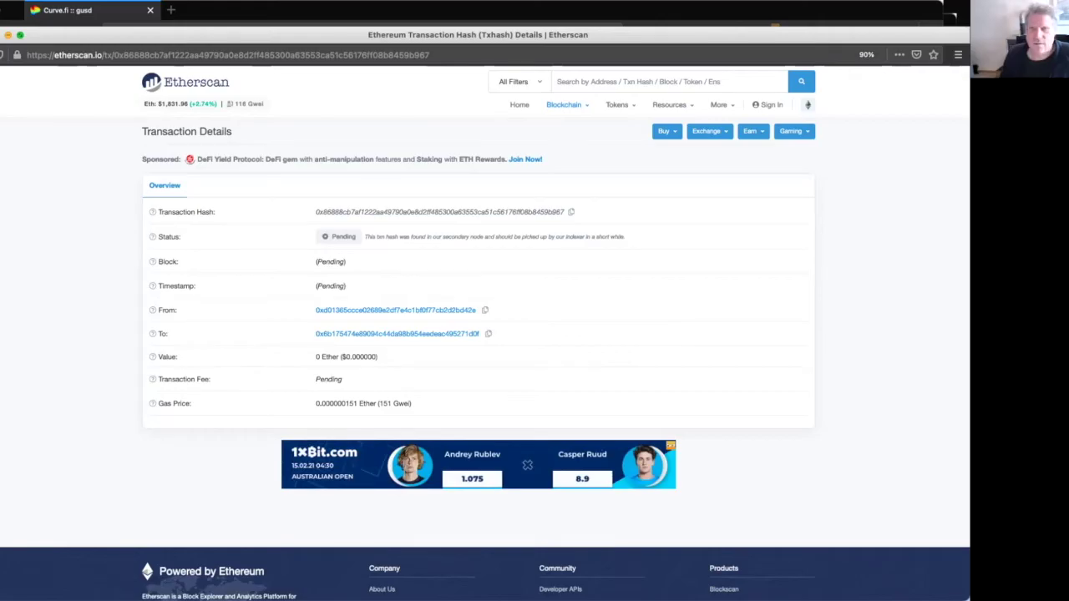
{"action": "key", "text": "super+w"}
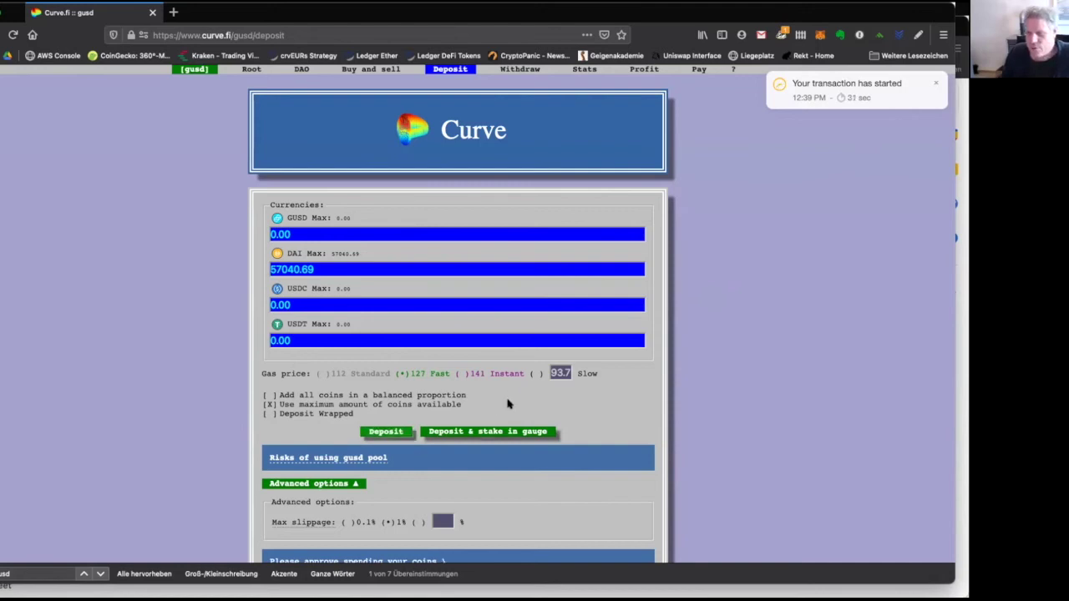
Submit the gusd pool DAI deposit and view MetaMask's 1.05 ETH and 57040.692 DAI balances.
{"action": "left_click", "coordinate": [512, 433]}
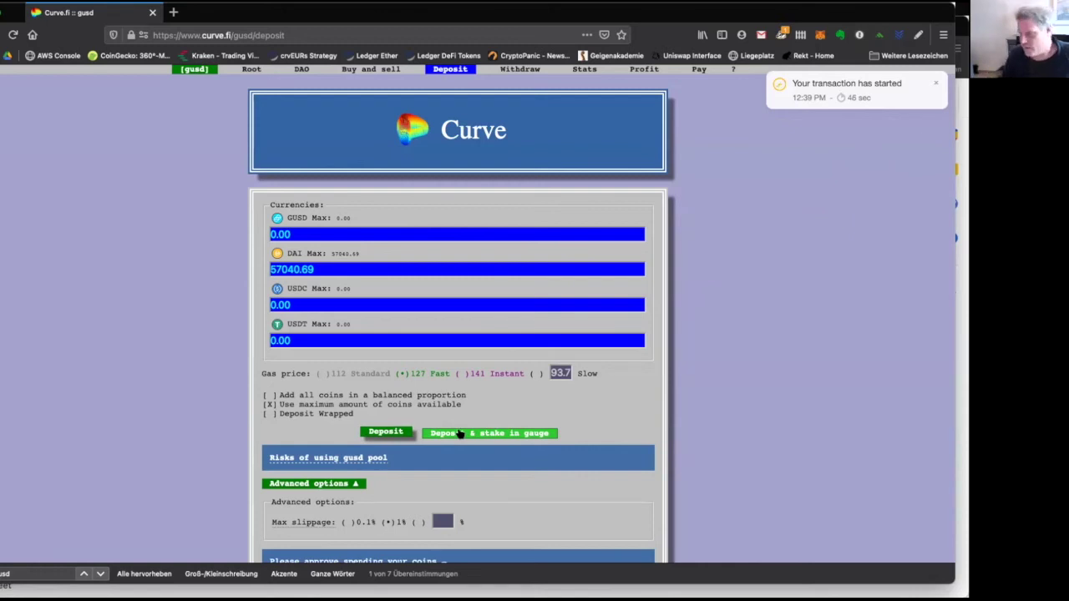
{"action": "left_click", "coordinate": [390, 435]}
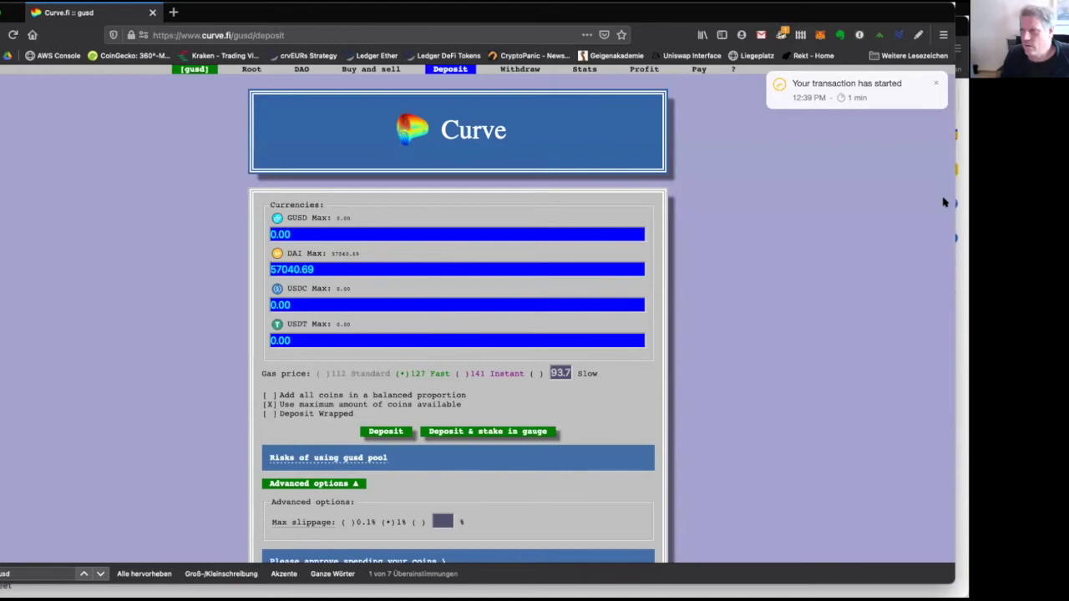
{"action": "left_click", "coordinate": [820, 34]}
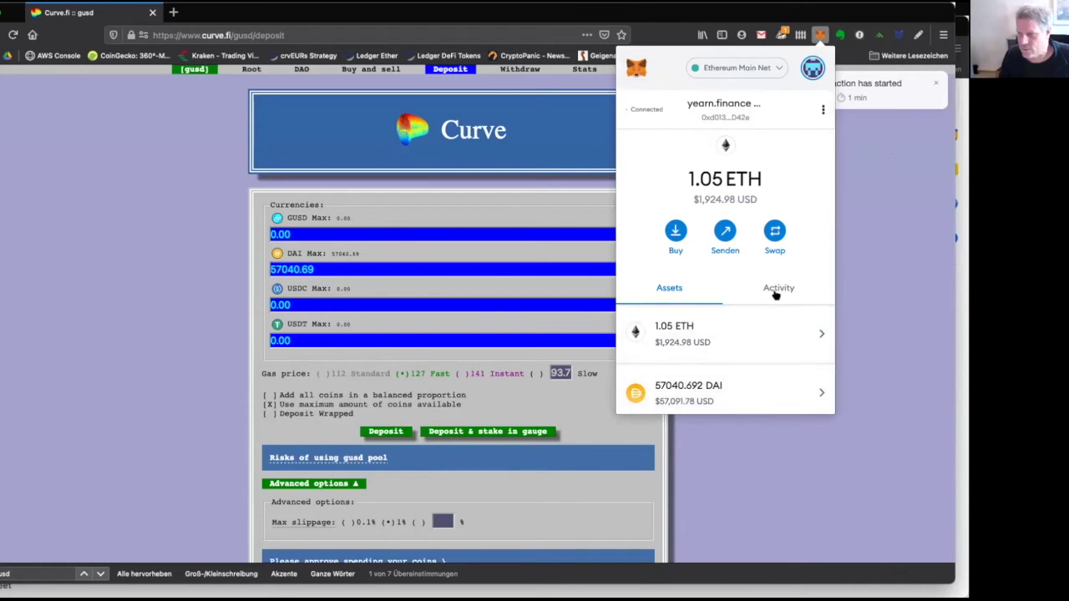
Check wallet activity and reject the duplicate add-liquidity deposit request.
{"action": "left_click", "coordinate": [776, 288]}
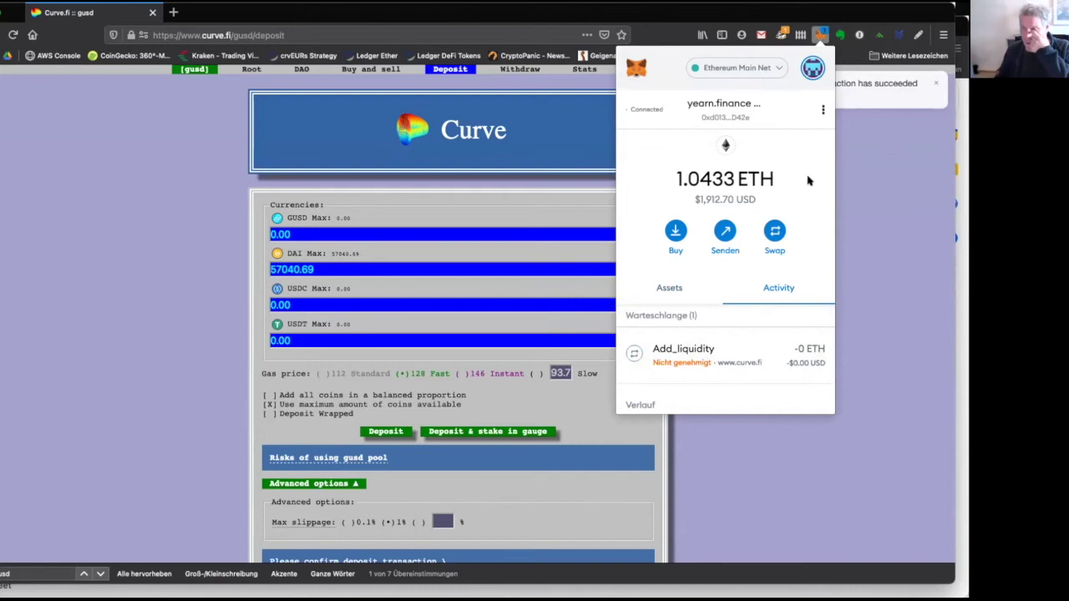
{"action": "left_click", "coordinate": [884, 224]}
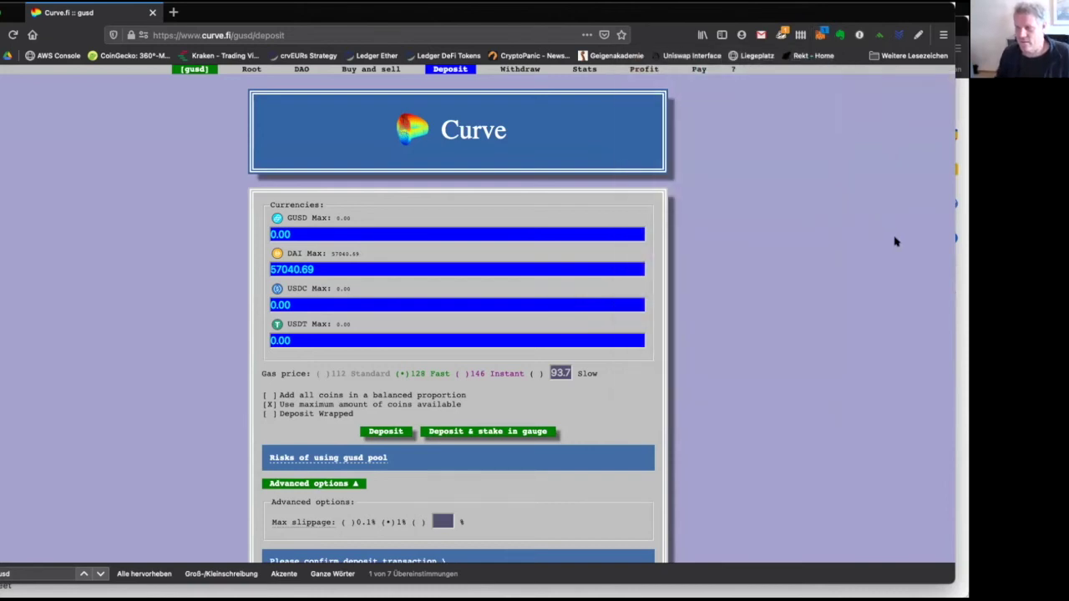
{"action": "left_click", "coordinate": [388, 432]}
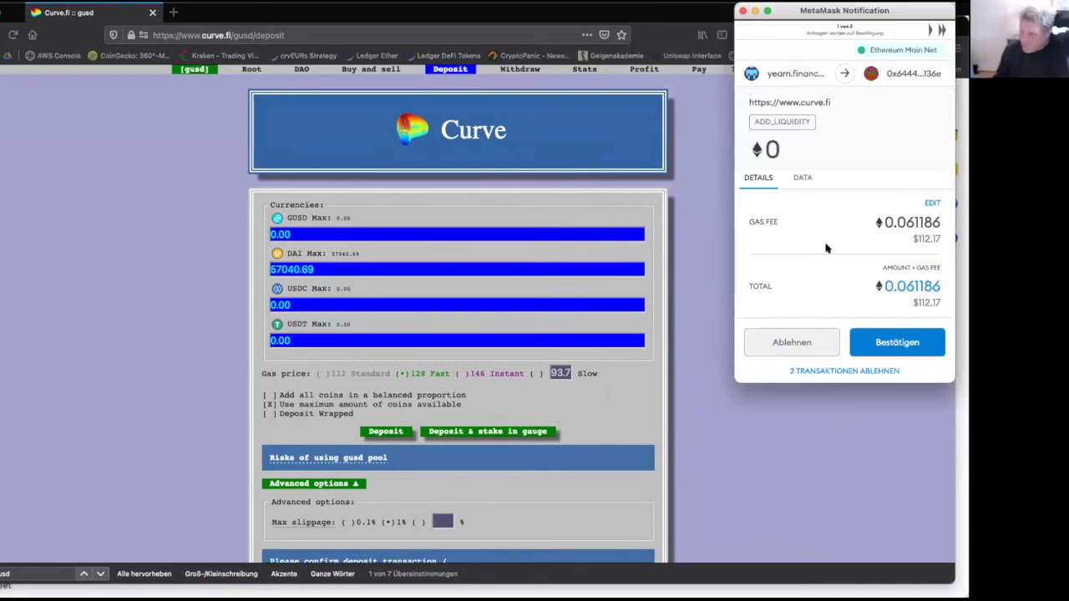
{"action": "left_click", "coordinate": [794, 341]}
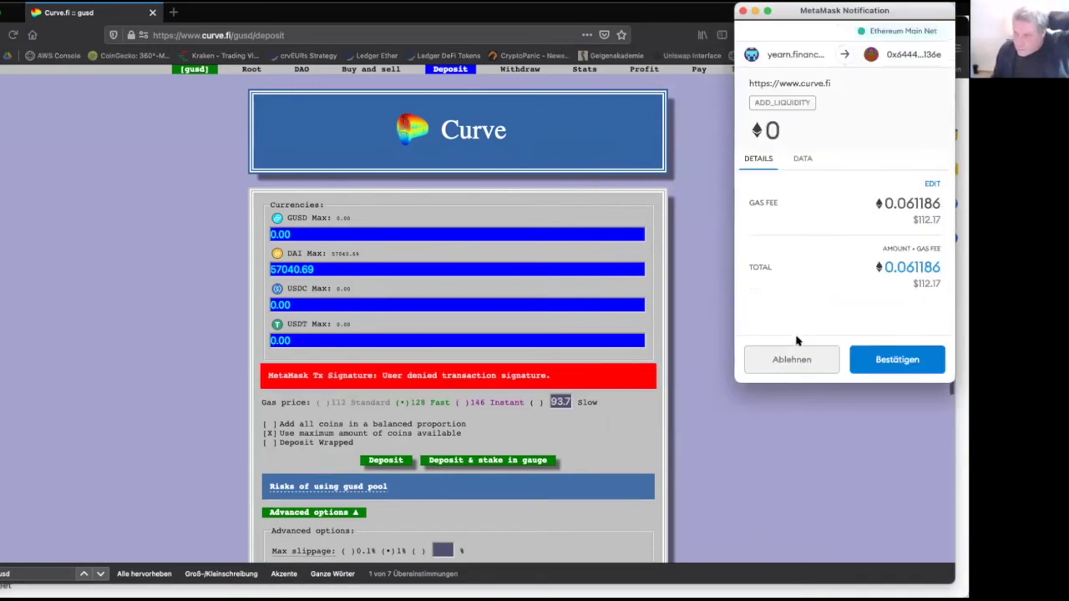
{"action": "left_click", "coordinate": [742, 10]}
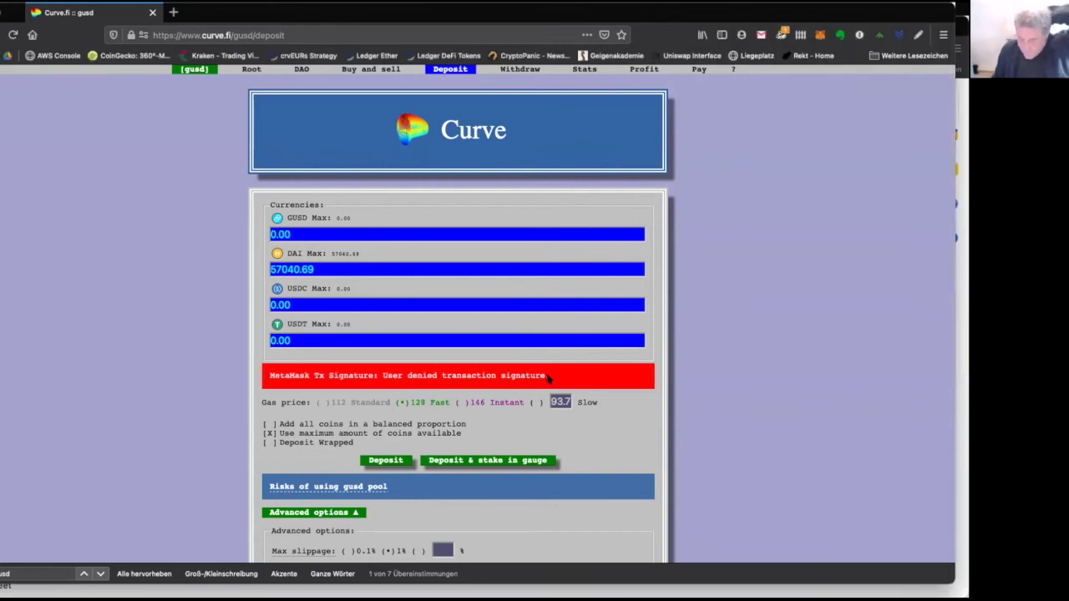
Retry the DAI deposit and raise its gas fee to the fast 0.076603 ETH.
{"action": "left_click", "coordinate": [387, 462]}
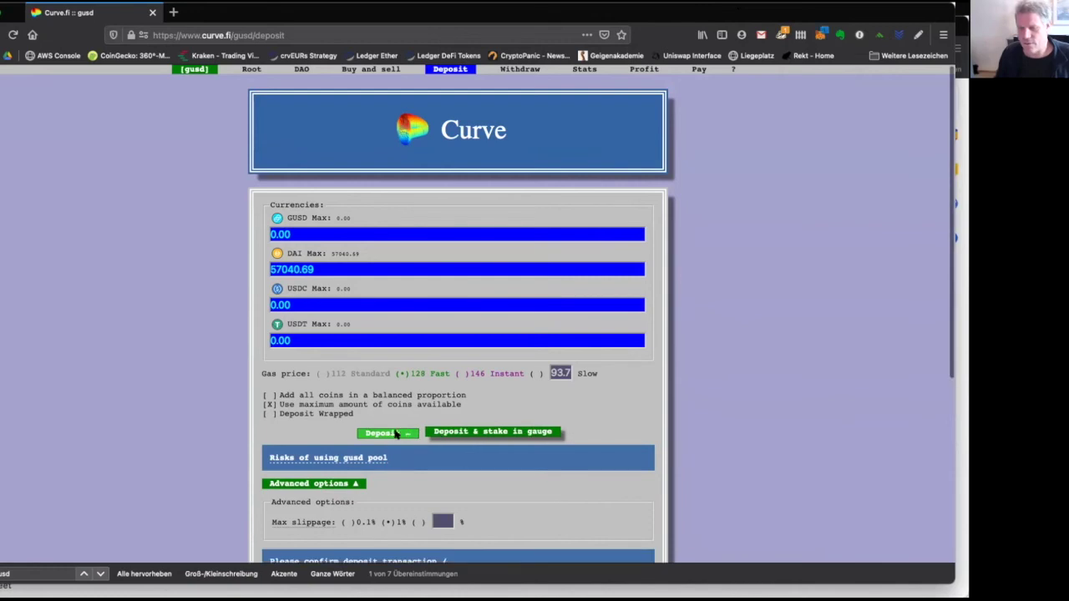
{"action": "left_click_drag", "start_coordinate": [917, 218], "coordinate": [948, 225]}
{"action": "left_click", "coordinate": [942, 226]}
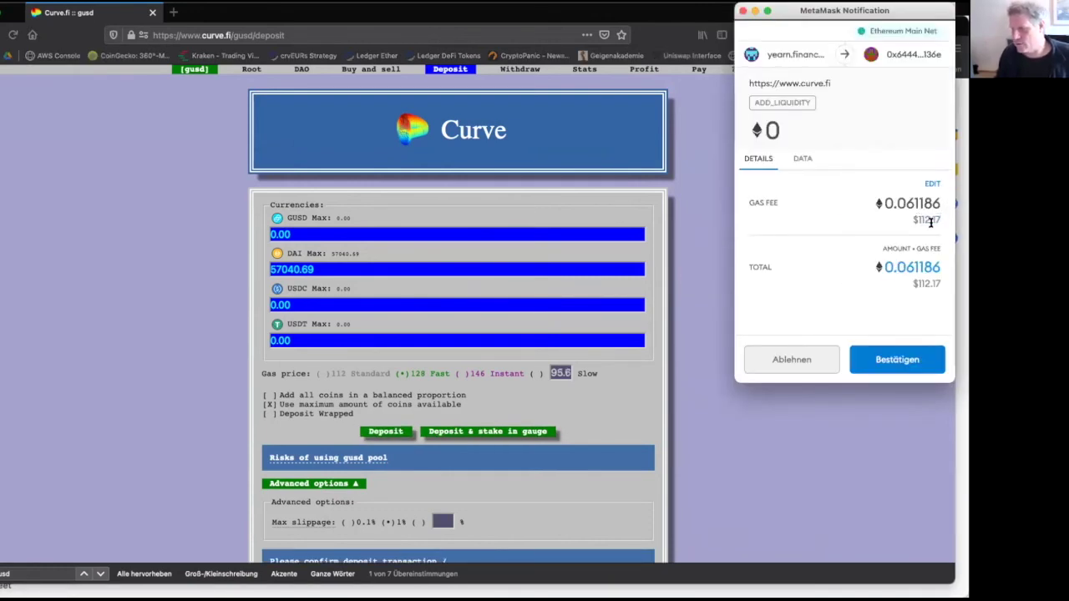
{"action": "left_click", "coordinate": [931, 185]}
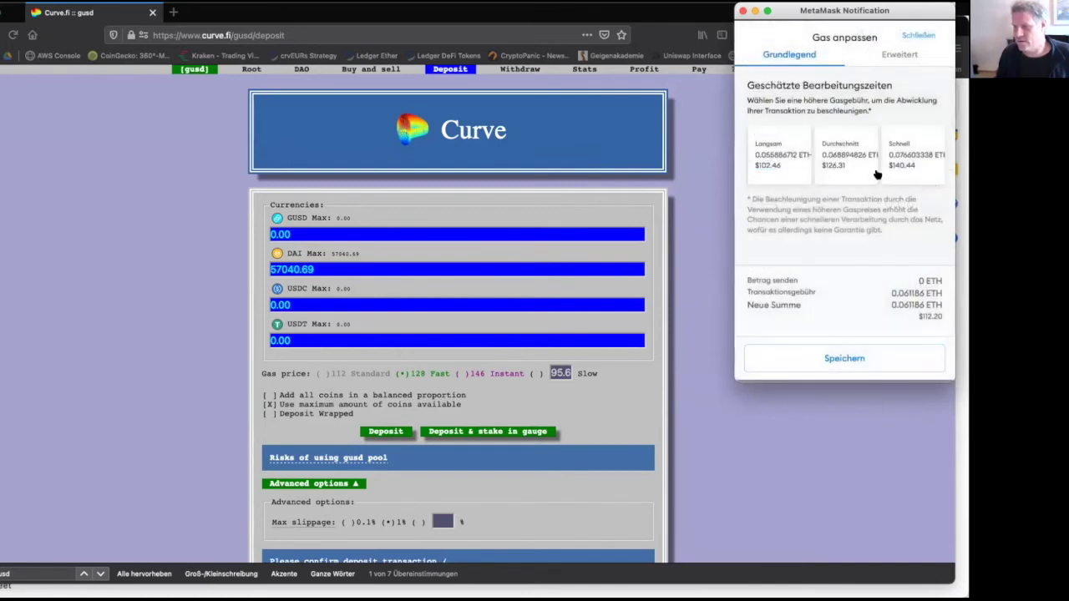
{"action": "left_click", "coordinate": [898, 367]}
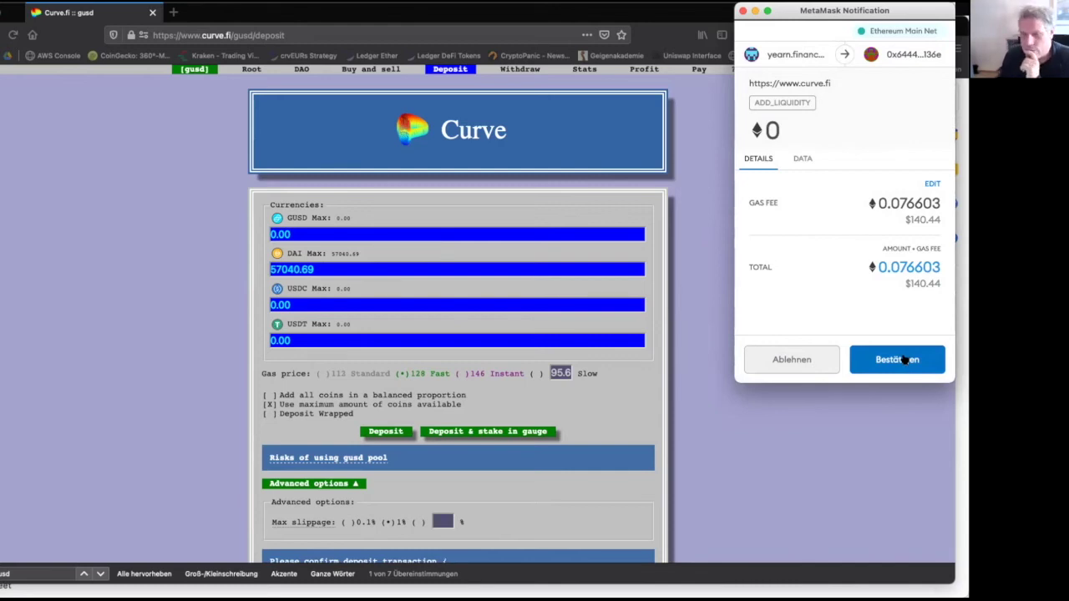
Confirm the add-liquidity deposit in MetaMask and stake the unstaked pool tokens in the gauge.
{"action": "left_click", "coordinate": [904, 359]}
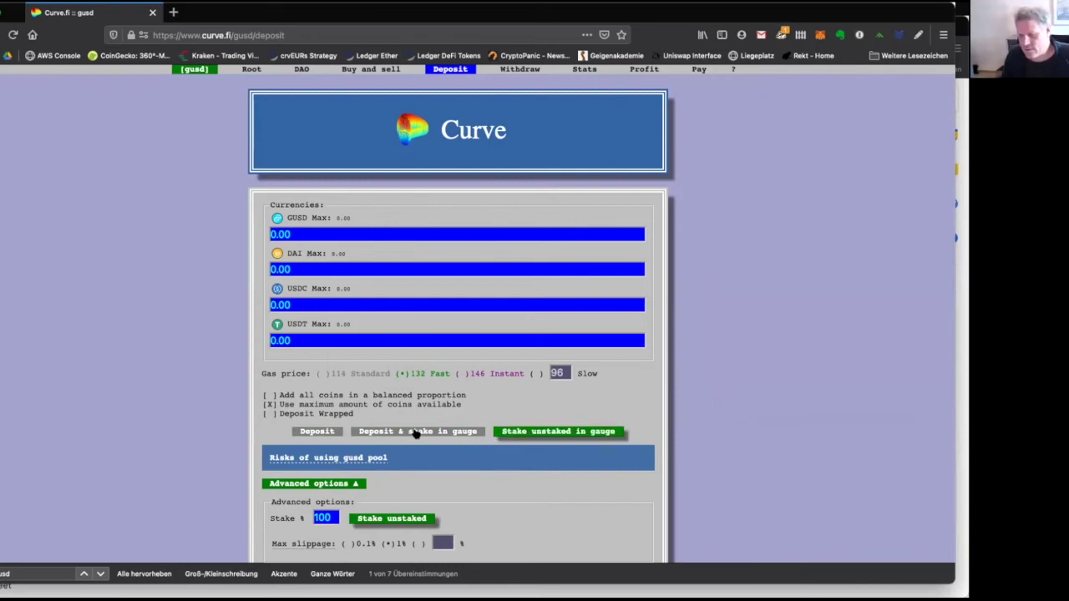
{"action": "left_click", "coordinate": [555, 434]}
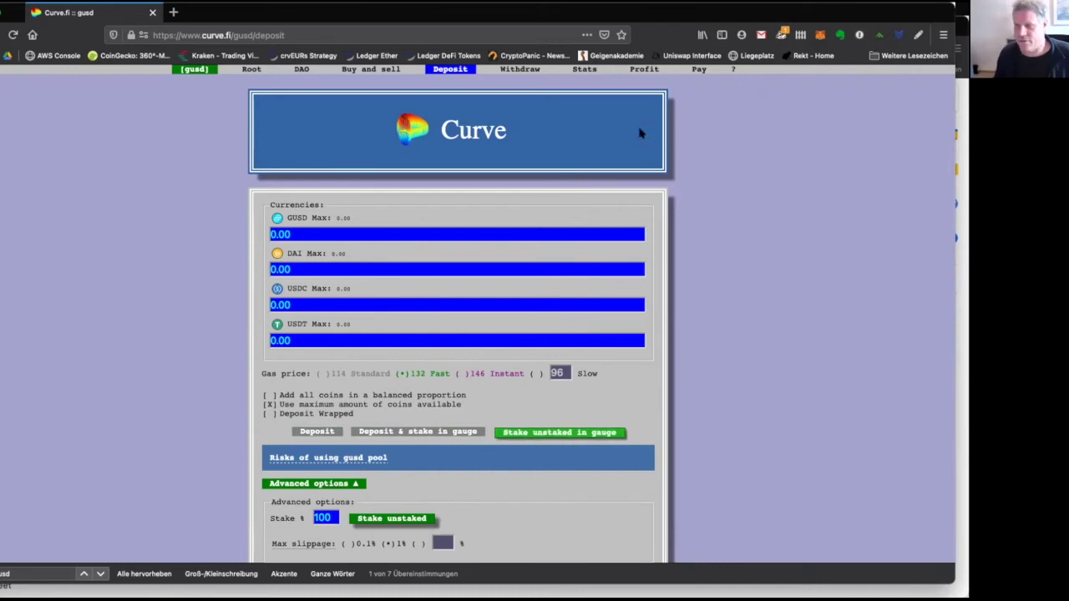
{"action": "left_click", "coordinate": [530, 71]}
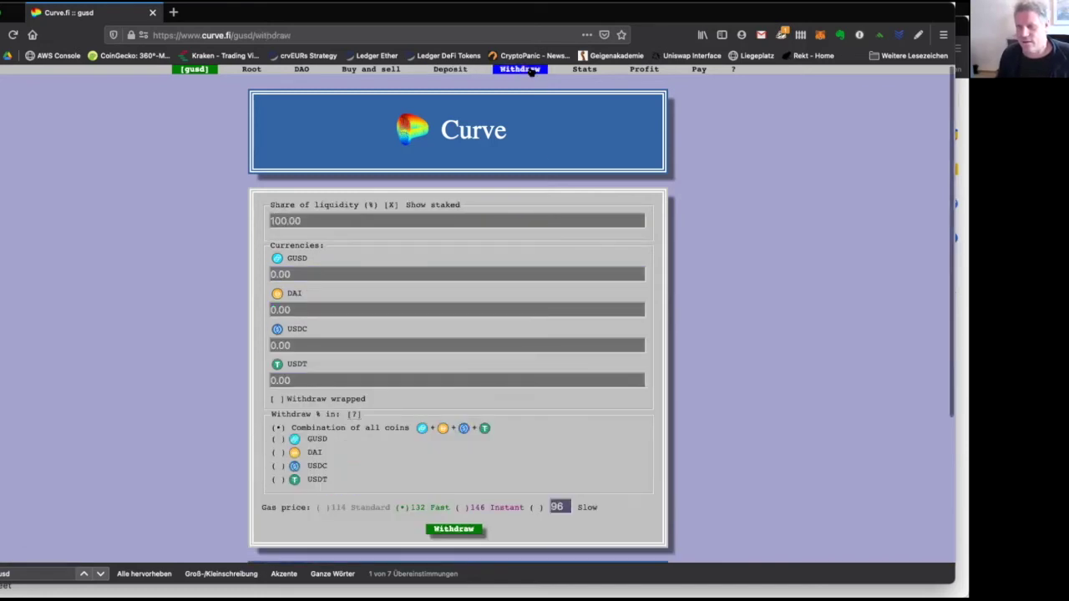
Review the per-coin withdrawal amounts: 8888.74 DAI, 11405.69 USDC and 10743.20 USDT.
{"action": "left_click", "coordinate": [337, 274]}
{"action": "left_click", "coordinate": [325, 310]}
{"action": "left_click", "coordinate": [319, 343]}
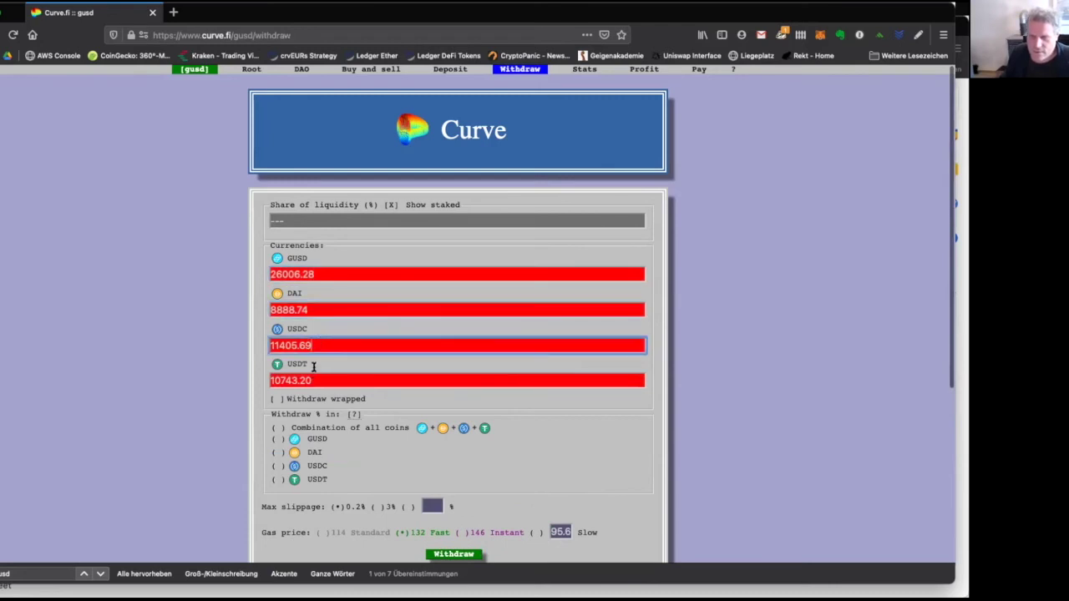
{"action": "left_click", "coordinate": [307, 273]}
{"action": "left_click", "coordinate": [303, 310]}
{"action": "left_click", "coordinate": [302, 345]}
{"action": "left_click", "coordinate": [294, 380]}
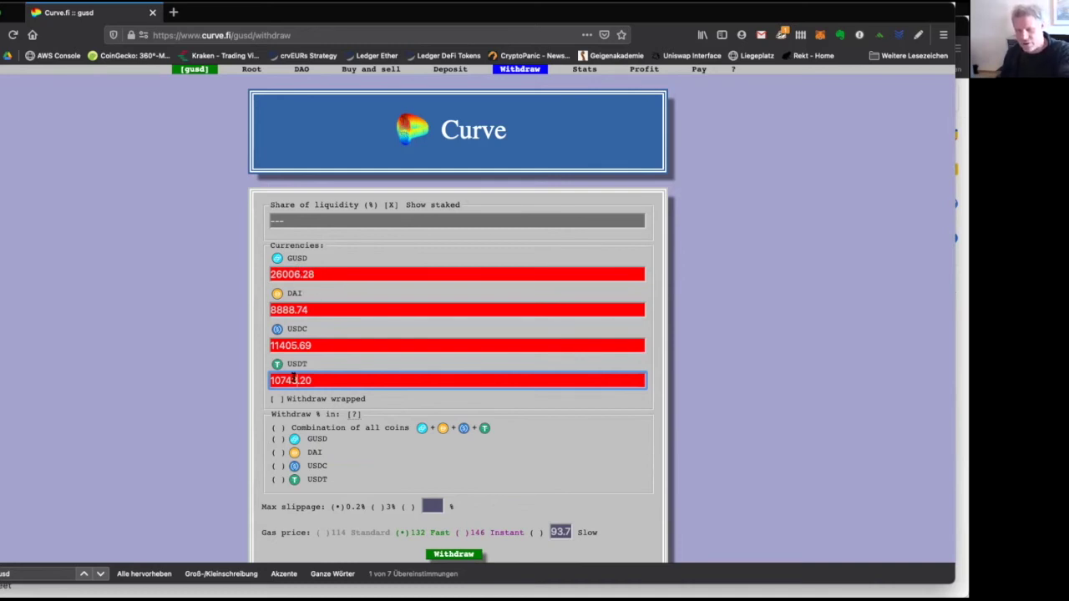
{"action": "scroll", "coordinate": [369, 337], "scroll_direction": "down", "scroll_amount": 2}
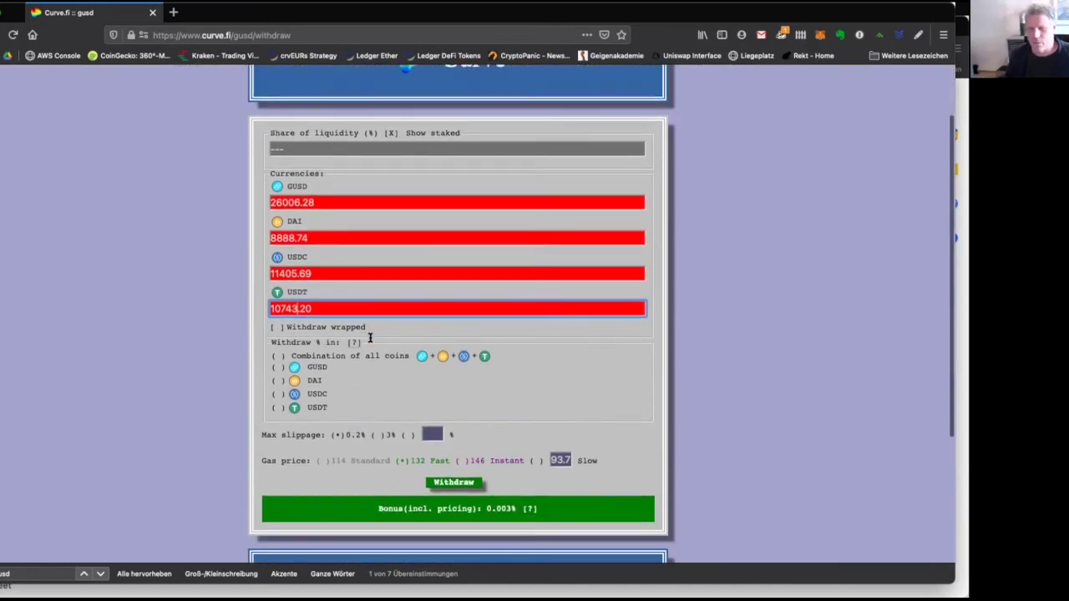
{"action": "scroll", "coordinate": [369, 338], "scroll_direction": "up", "scroll_amount": 1}
{"action": "left_click_drag", "start_coordinate": [312, 261], "coordinate": [254, 258]}
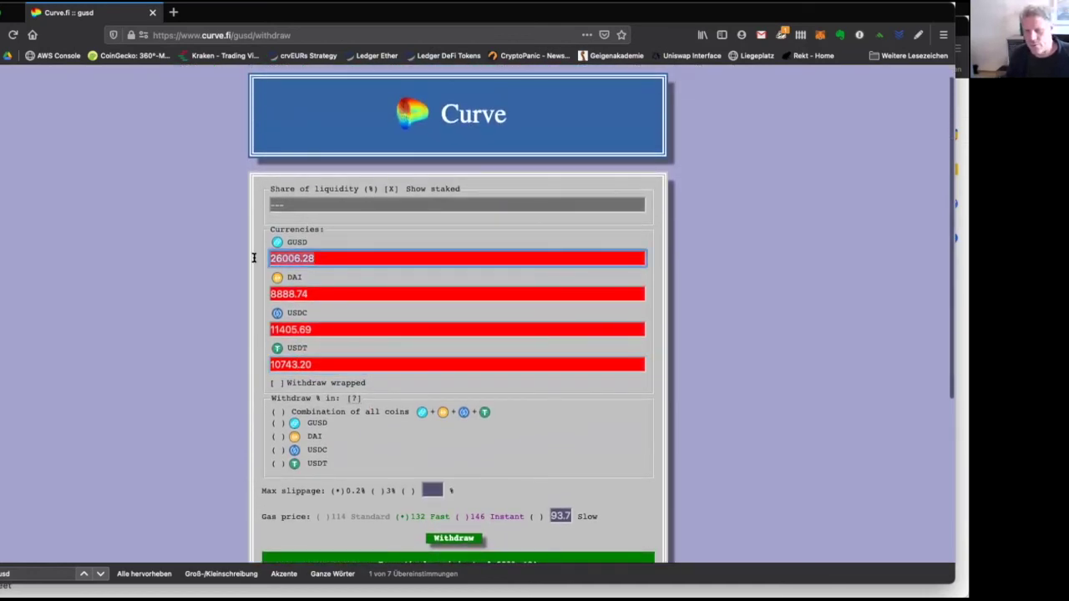
{"action": "double_click", "coordinate": [319, 294]}
{"action": "double_click", "coordinate": [323, 332]}
{"action": "double_click", "coordinate": [330, 368]}
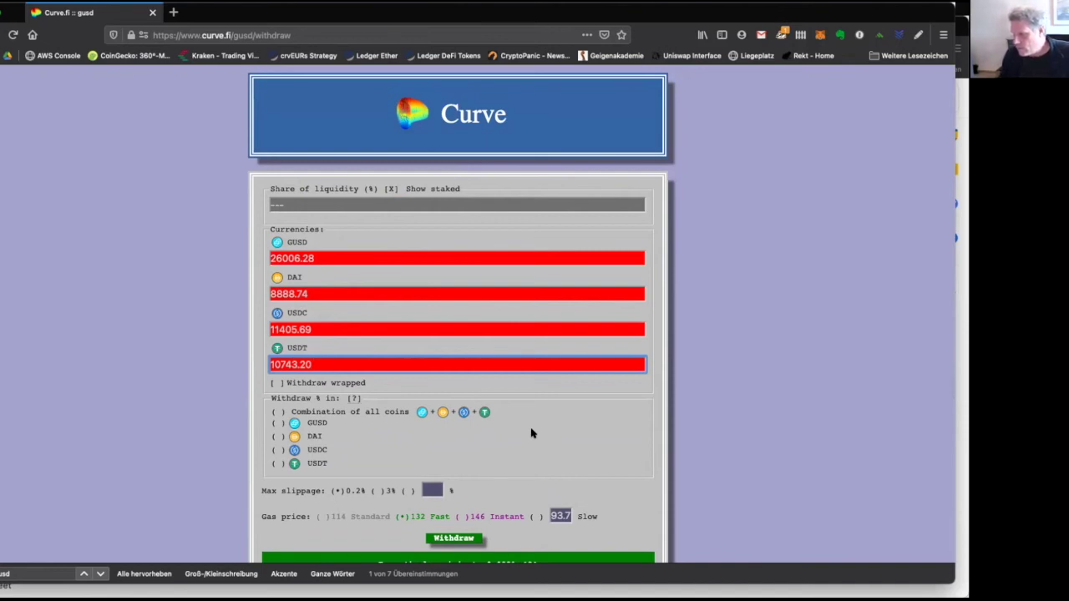
Try the DAI-only and all-four-coins withdrawal options, then return to the deposit form.
{"action": "left_click", "coordinate": [279, 425]}
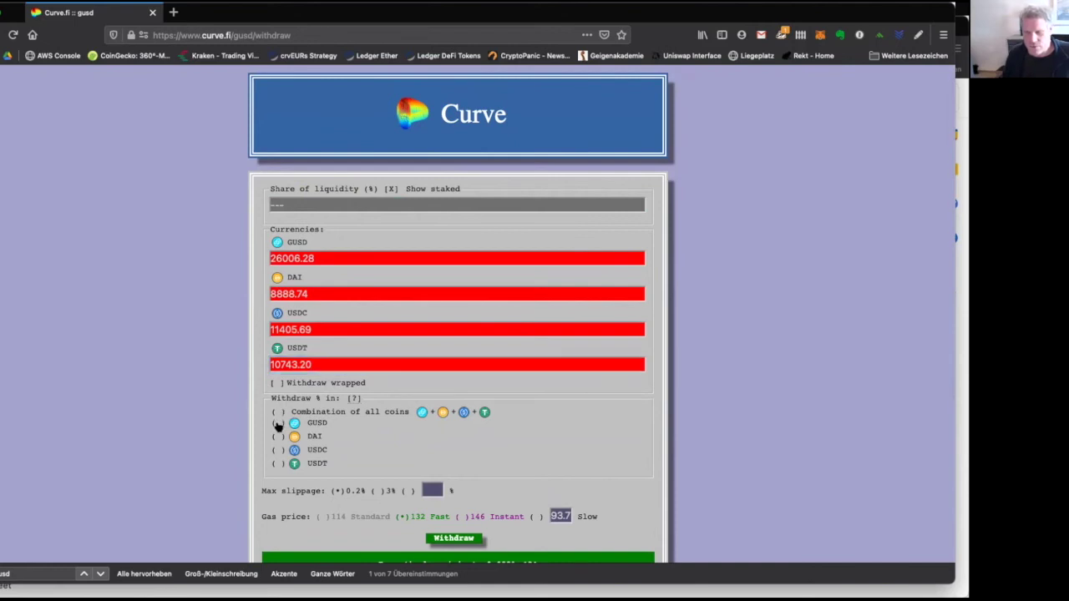
{"action": "left_click", "coordinate": [278, 436]}
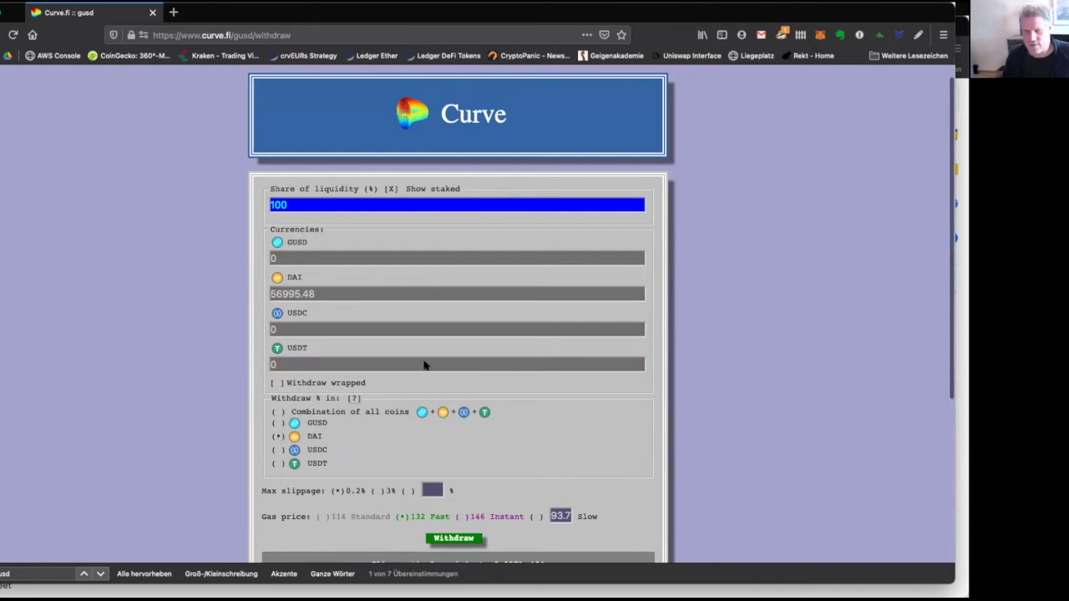
{"action": "left_click", "coordinate": [353, 292]}
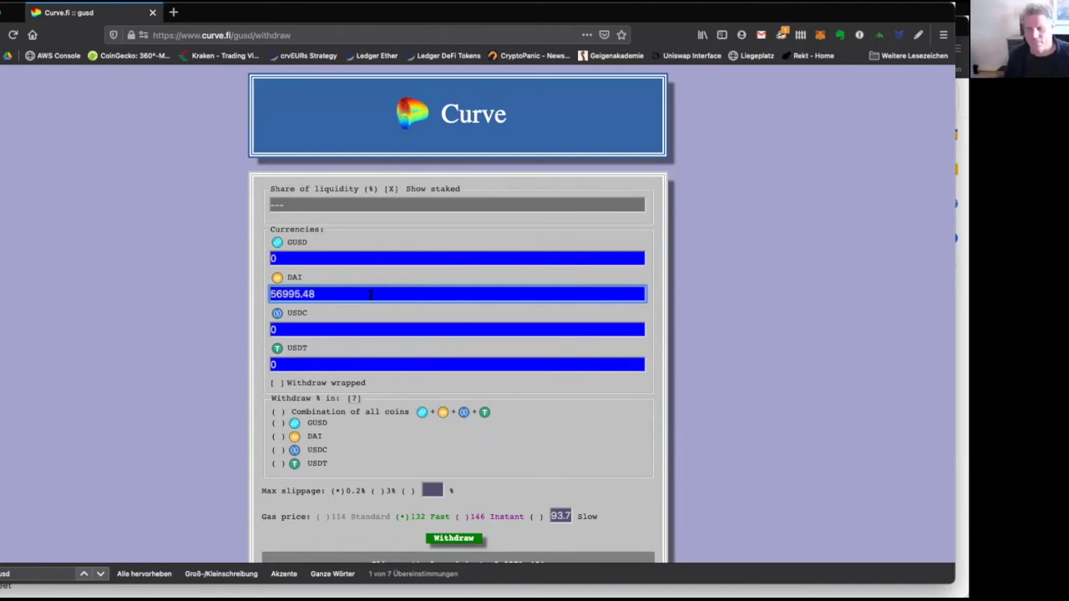
{"action": "left_click", "coordinate": [277, 436]}
{"action": "left_click", "coordinate": [341, 292]}
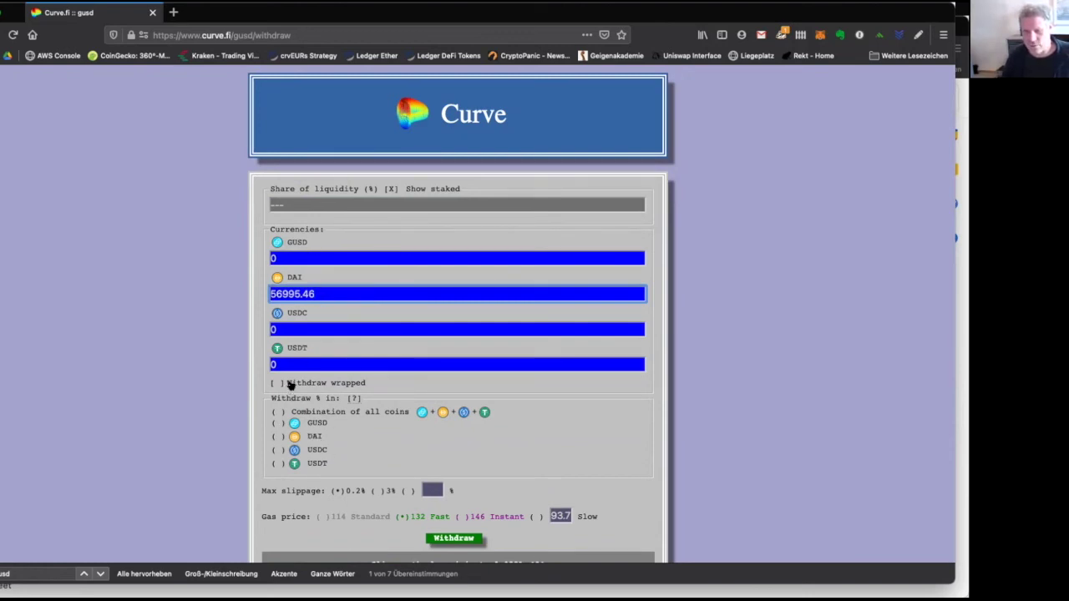
{"action": "left_click", "coordinate": [304, 413]}
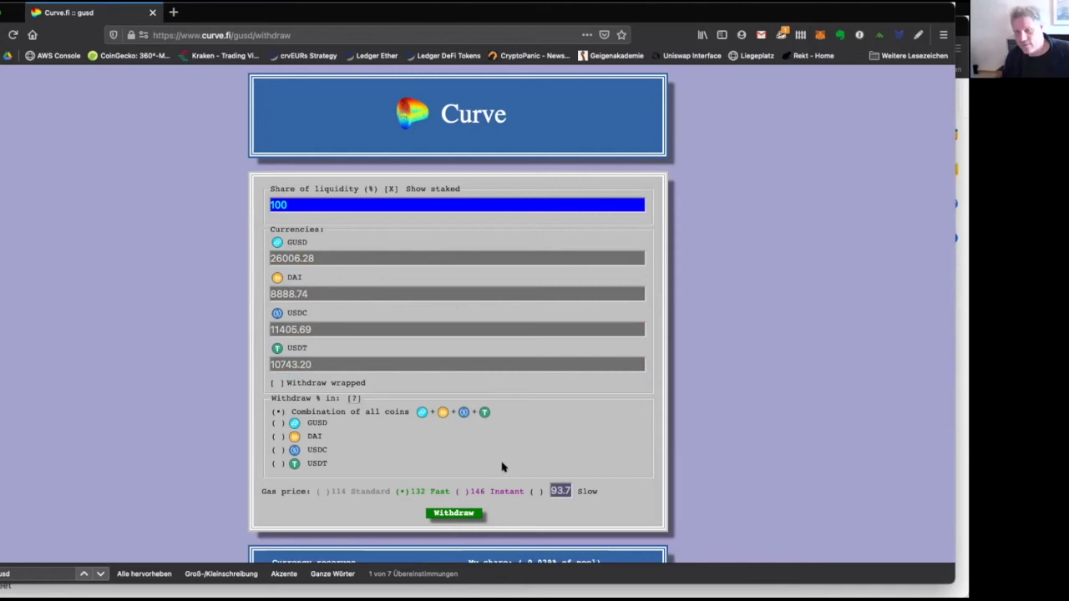
{"action": "scroll", "coordinate": [476, 132], "scroll_direction": "up", "scroll_amount": 1}
{"action": "left_click", "coordinate": [452, 70]}
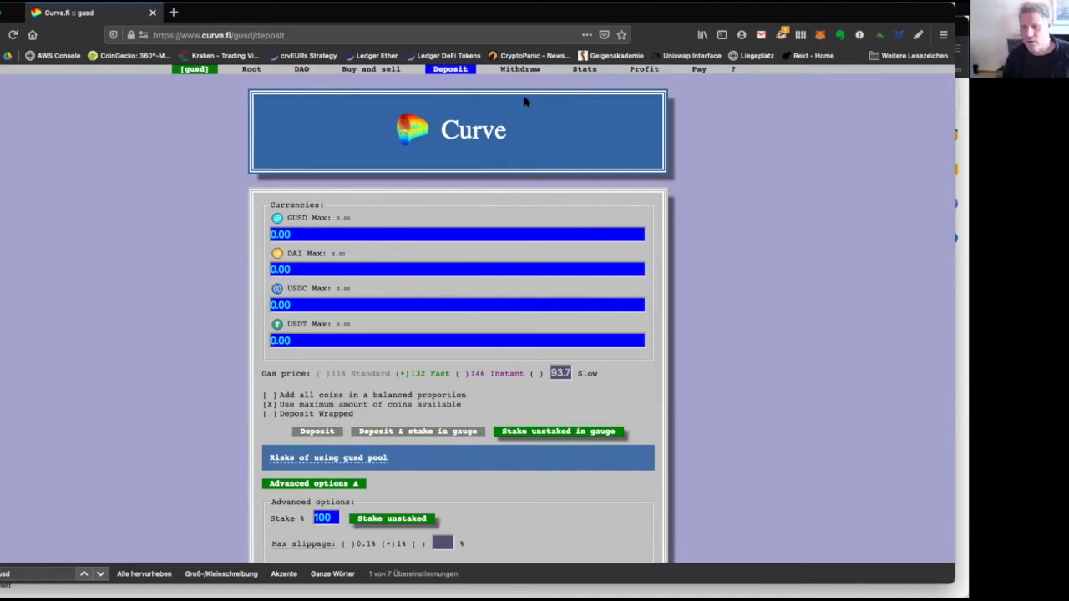
Load the 100% withdrawal: 26008.28 GUSD, 8888.16 DAI, 11404.95 USDC, 10742.50 USDT.
{"action": "left_click", "coordinate": [519, 71]}
{"action": "left_click", "coordinate": [316, 223]}
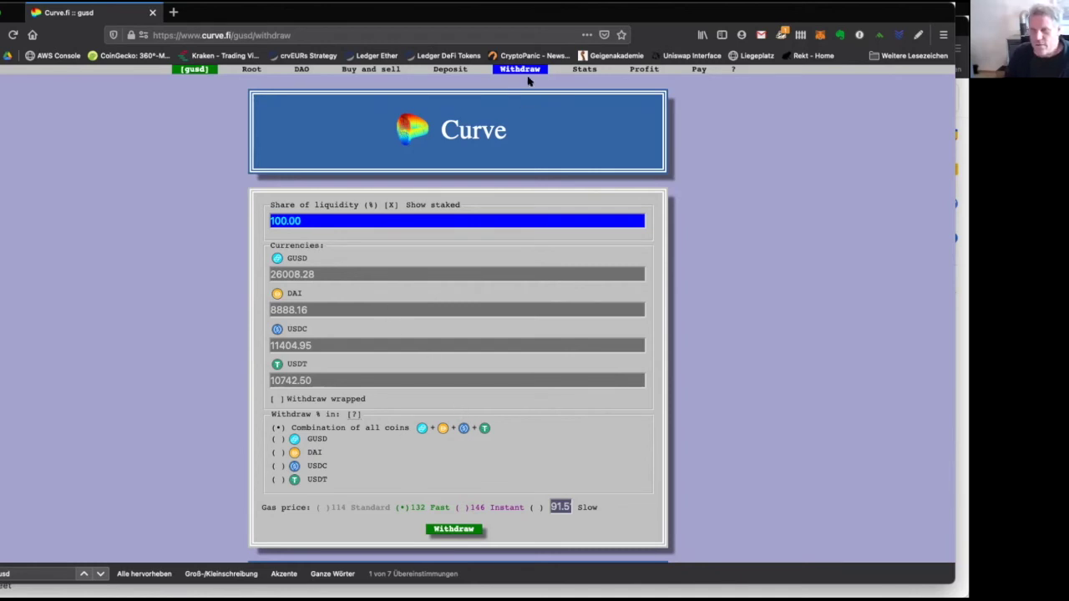
{"action": "scroll", "coordinate": [401, 395], "scroll_direction": "down", "scroll_amount": 2}
{"action": "scroll", "coordinate": [402, 395], "scroll_direction": "up", "scroll_amount": 2}
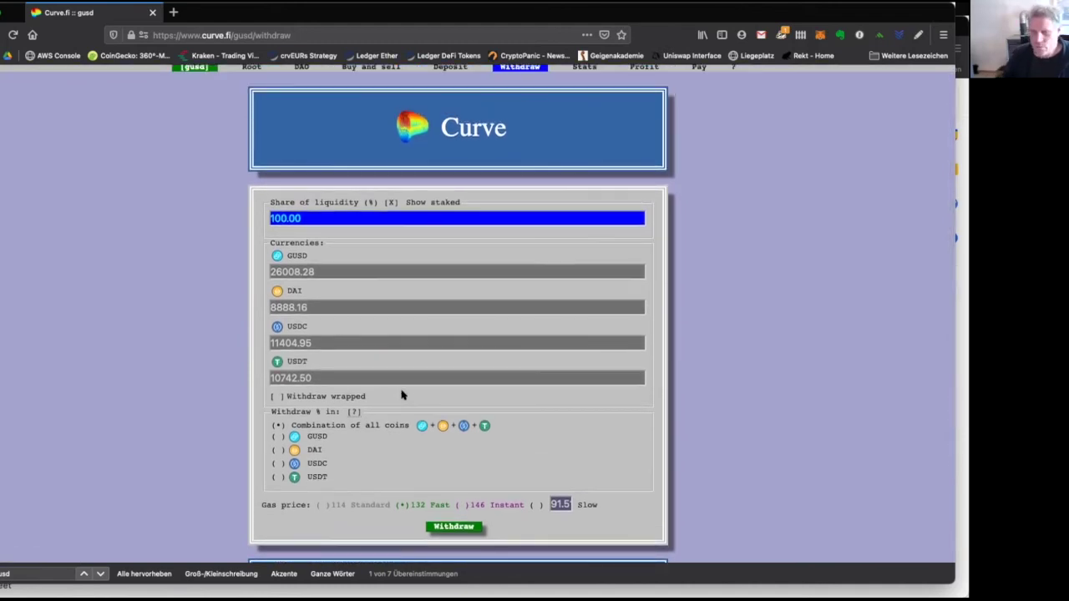
{"action": "scroll", "coordinate": [402, 395], "scroll_direction": "up", "scroll_amount": 1}
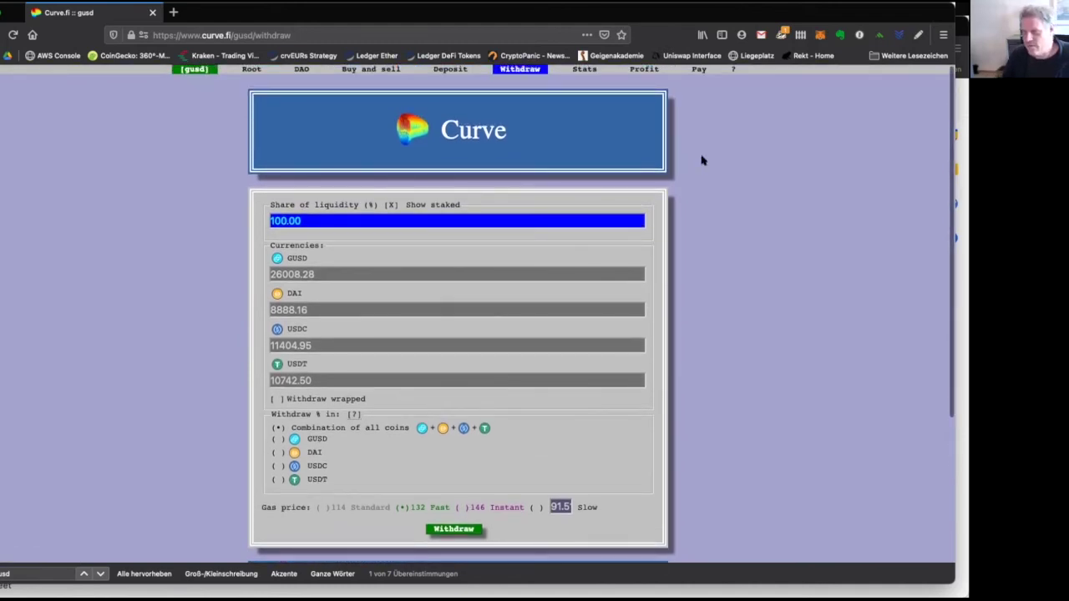
{"action": "mouse_move", "coordinate": [732, 68]}
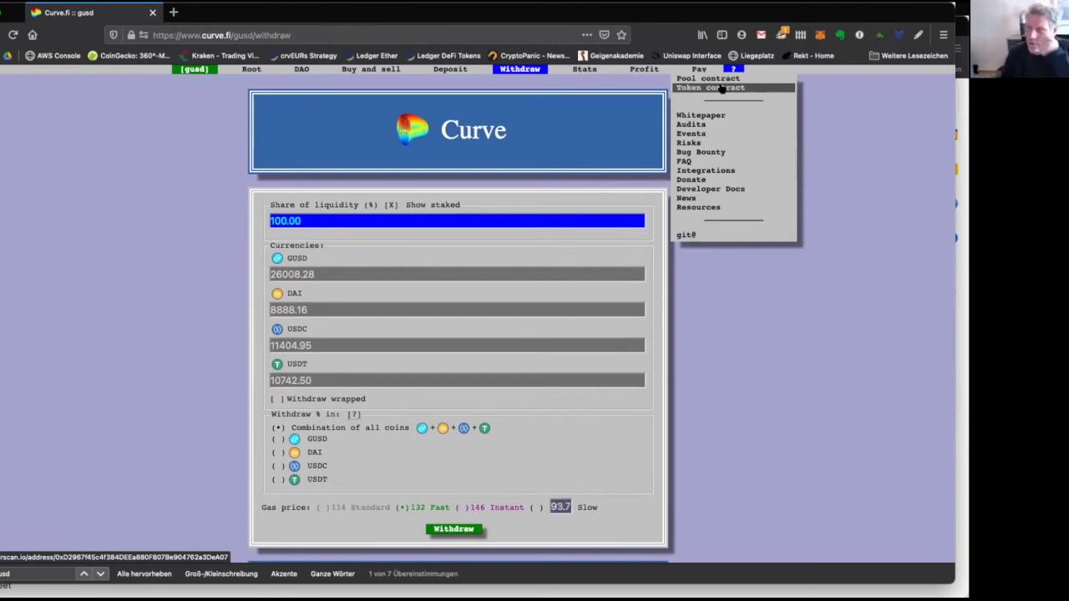
Open the pool's gusd3CRV token contract on Etherscan and copy its contract address.
{"action": "left_click", "coordinate": [721, 88]}
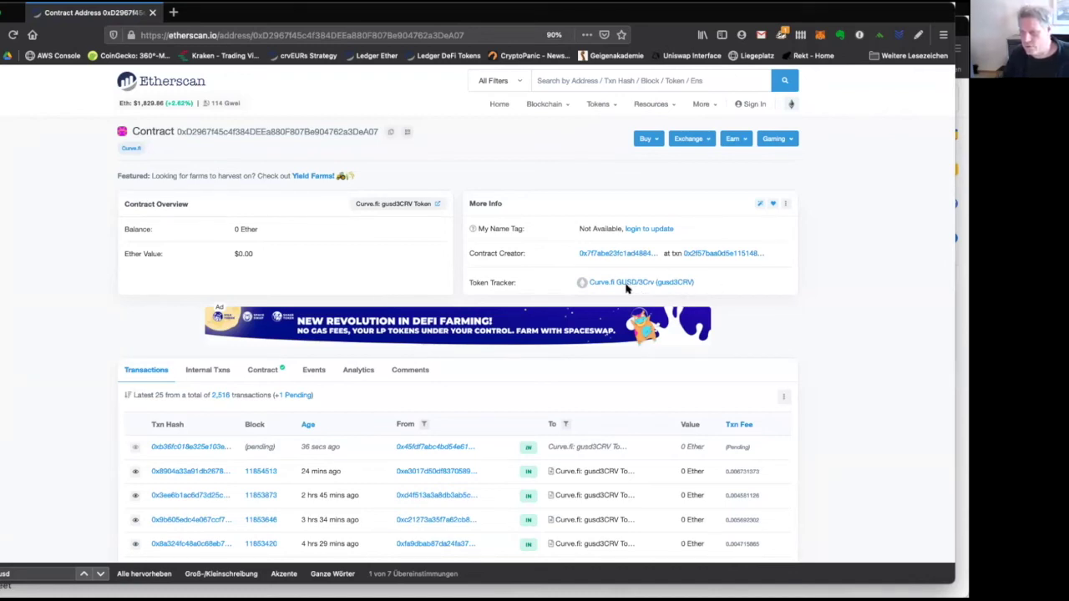
{"action": "left_click_drag", "start_coordinate": [468, 282], "coordinate": [519, 287]}
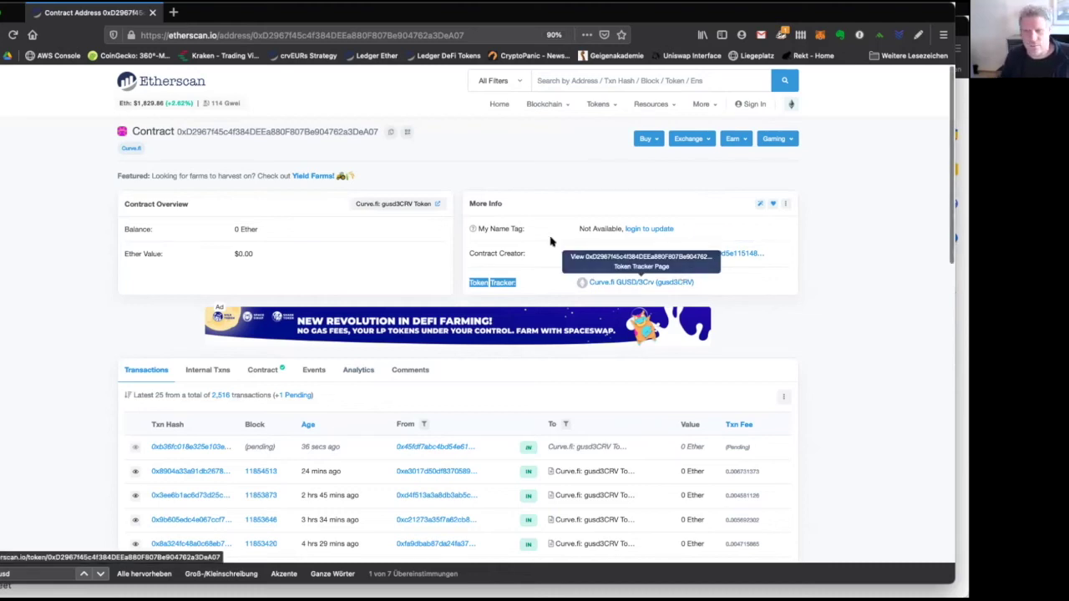
{"action": "left_click", "coordinate": [389, 132]}
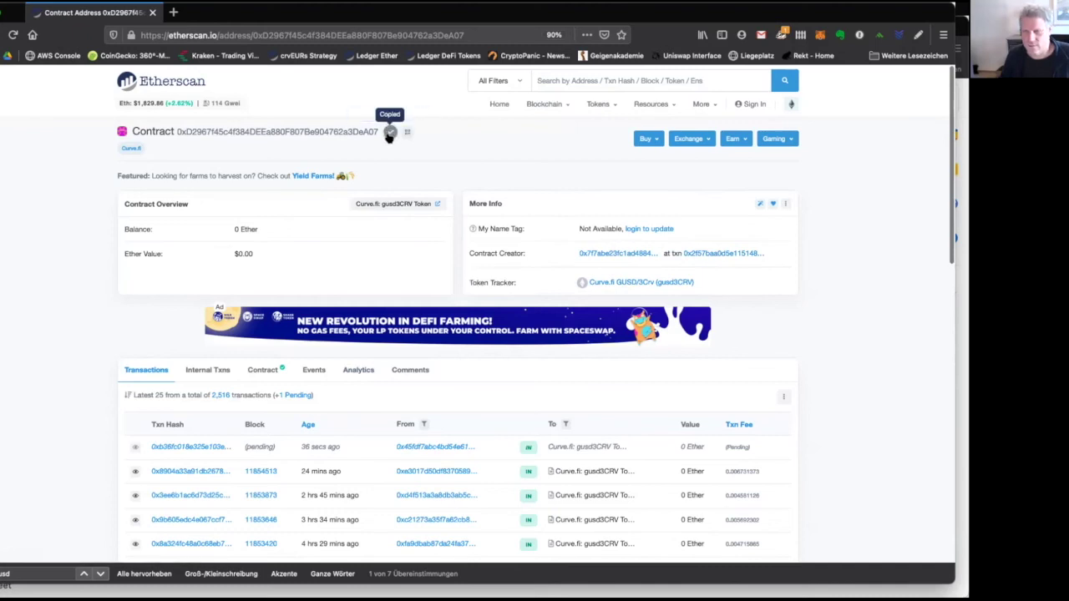
{"action": "left_click_drag", "start_coordinate": [177, 130], "coordinate": [379, 128]}
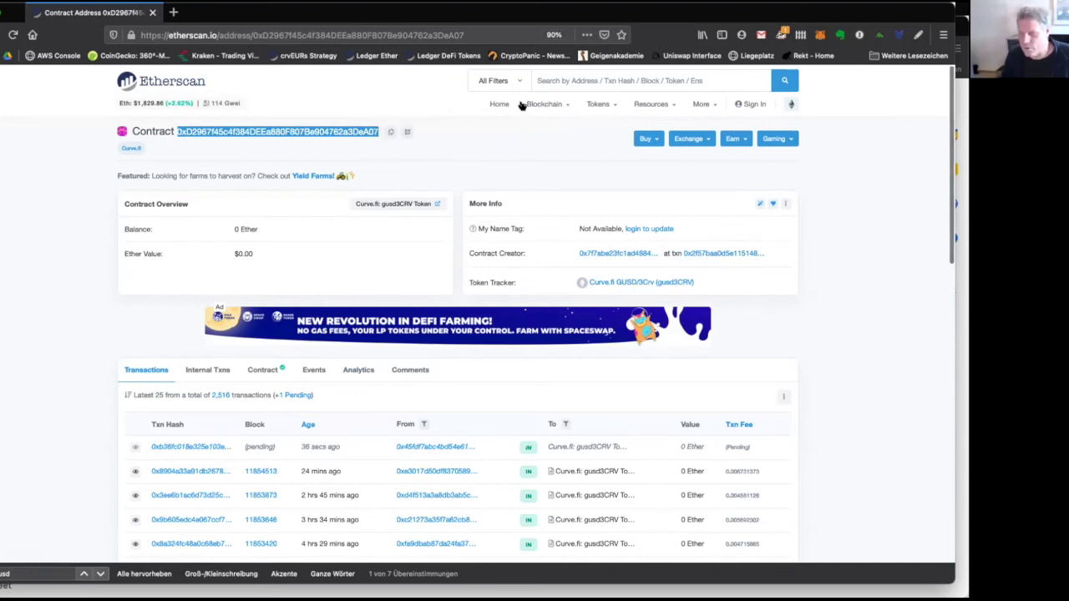
Add gusd3CRV to MetaMask as a custom token using the pasted contract address.
{"action": "left_click", "coordinate": [820, 34]}
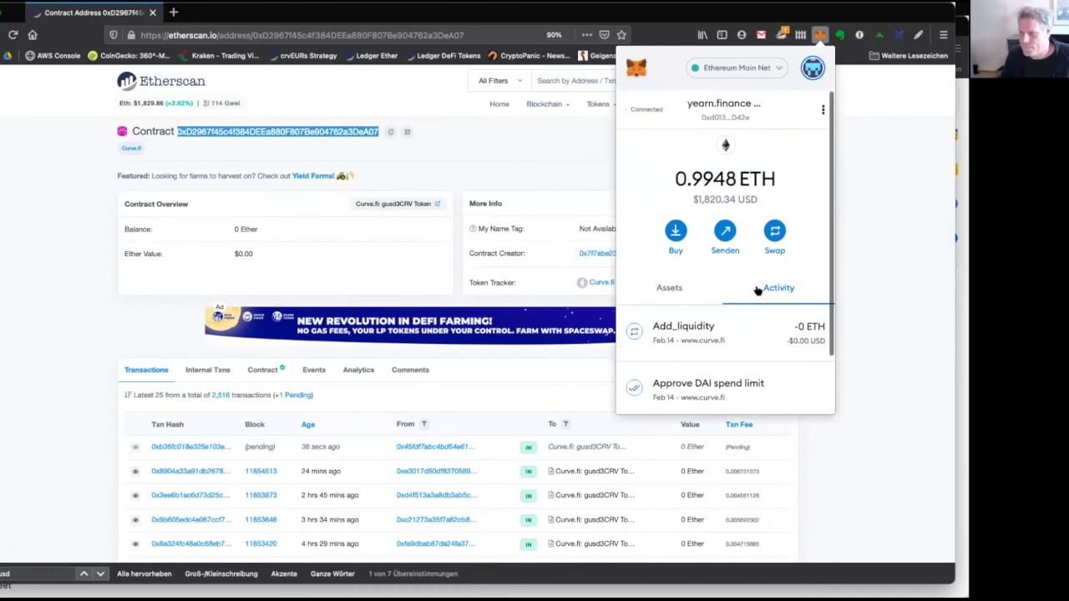
{"action": "left_click", "coordinate": [691, 287]}
{"action": "scroll", "coordinate": [707, 327], "scroll_direction": "down", "scroll_amount": 2}
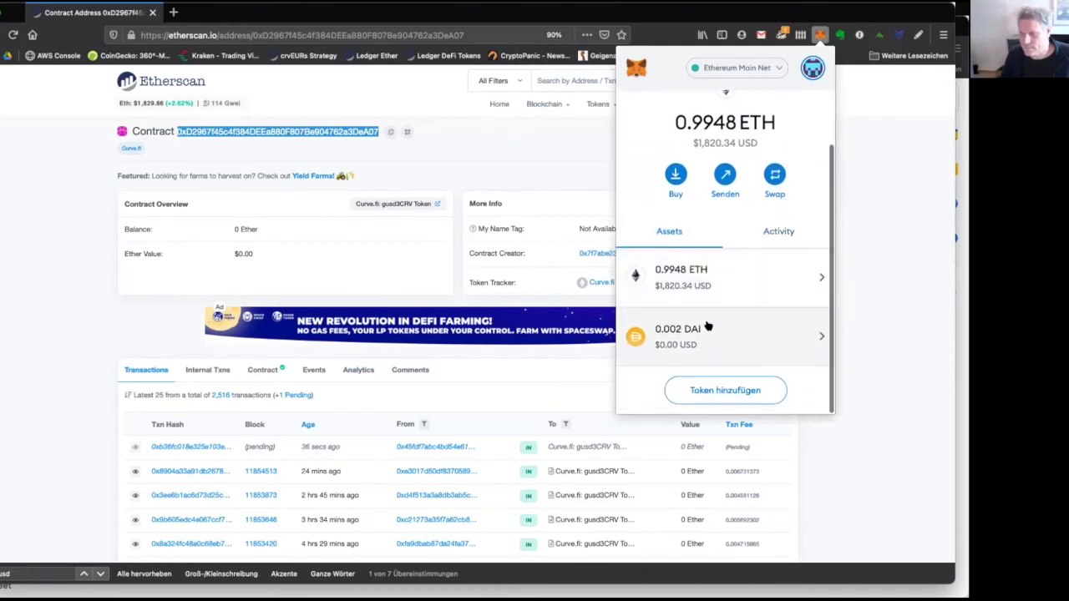
{"action": "left_click", "coordinate": [729, 400]}
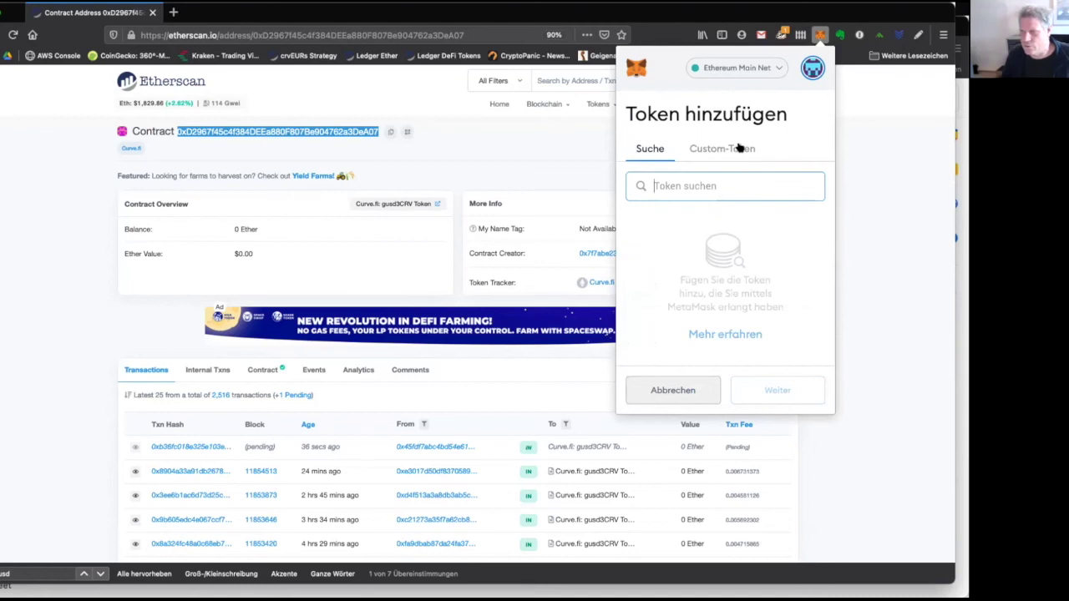
{"action": "type", "text": "crv"}
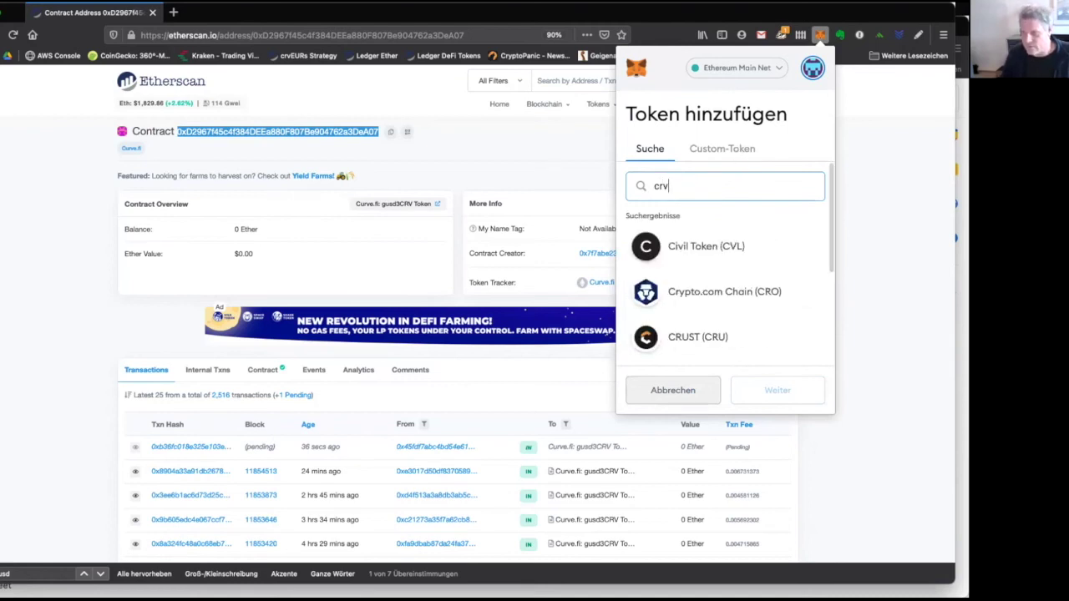
{"action": "scroll", "coordinate": [712, 346], "scroll_direction": "down", "scroll_amount": 2}
{"action": "scroll", "coordinate": [712, 347], "scroll_direction": "down", "scroll_amount": 2}
{"action": "scroll", "coordinate": [711, 345], "scroll_direction": "up", "scroll_amount": 4}
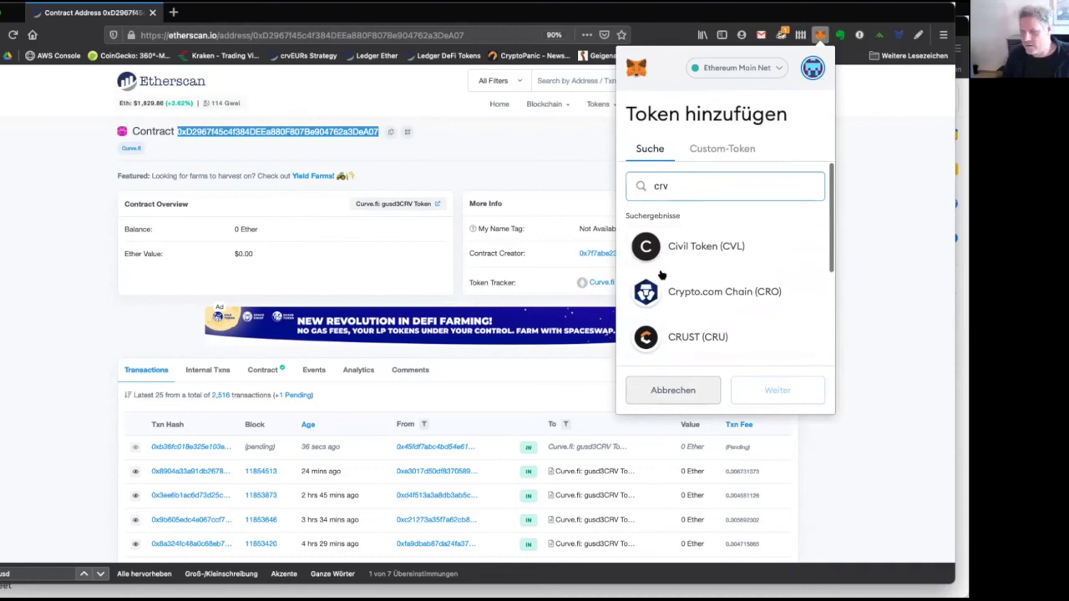
{"action": "left_click", "coordinate": [694, 152]}
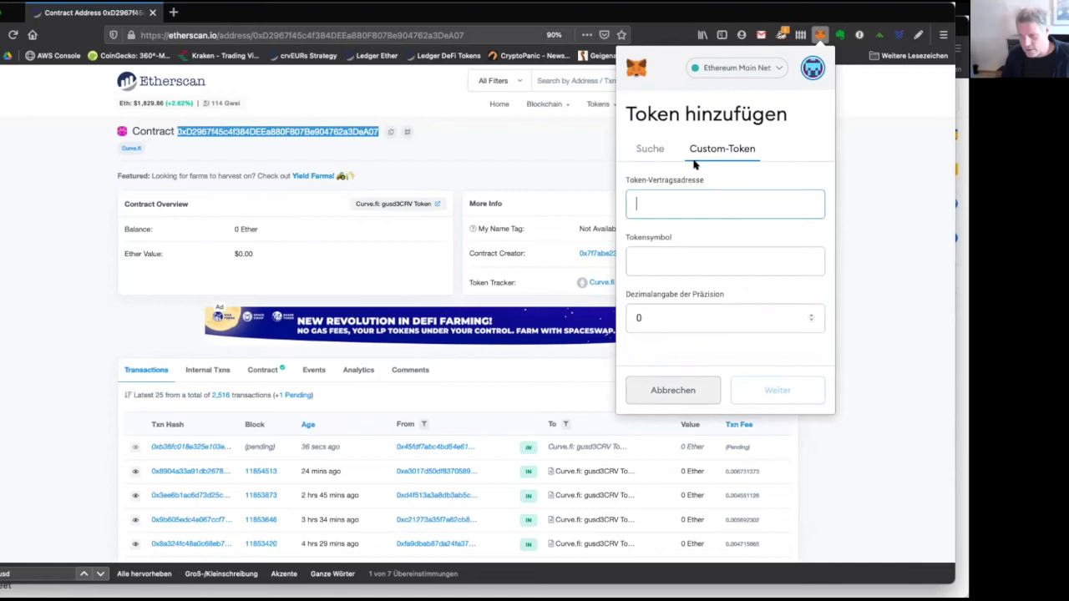
{"action": "key", "text": "super+v"}
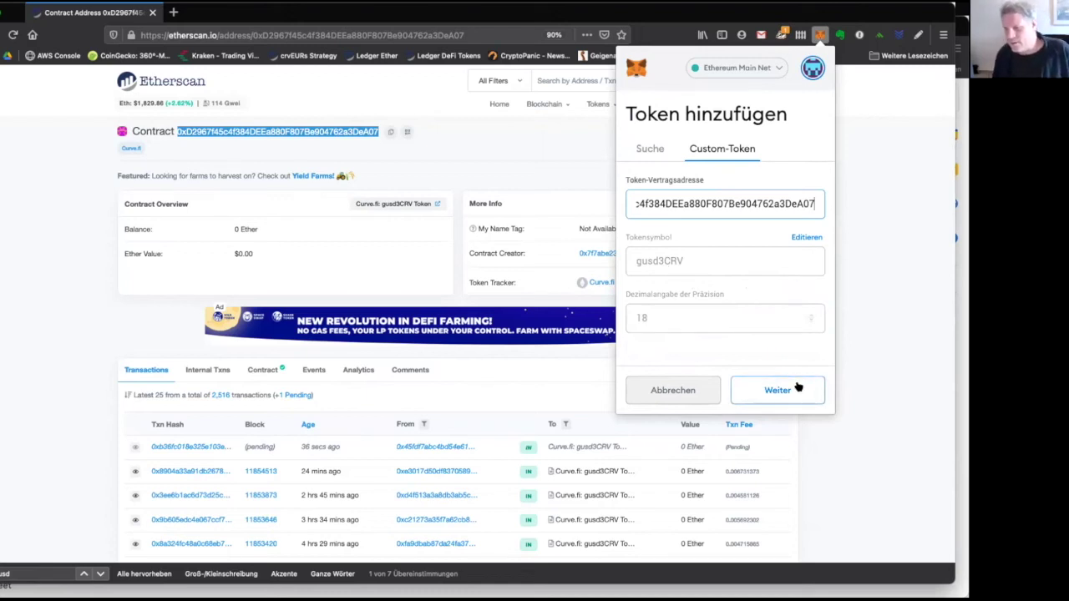
{"action": "left_click", "coordinate": [797, 388]}
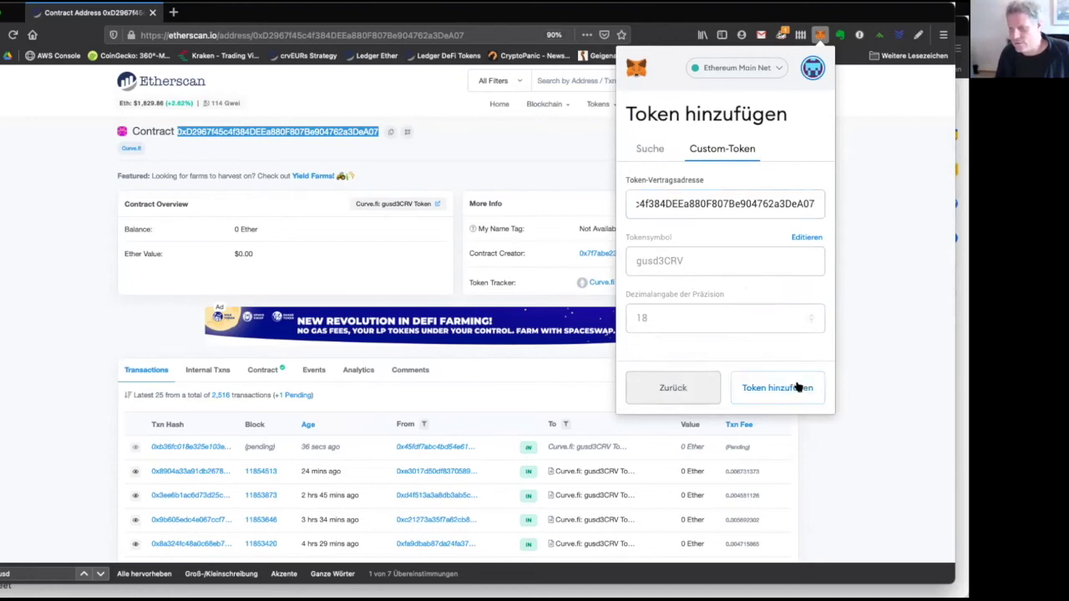
{"action": "left_click", "coordinate": [793, 392]}
Check the 56243.922 gusd3CRV balance in its token details, then close MetaMask.
{"action": "left_click_drag", "start_coordinate": [631, 171], "coordinate": [719, 169]}
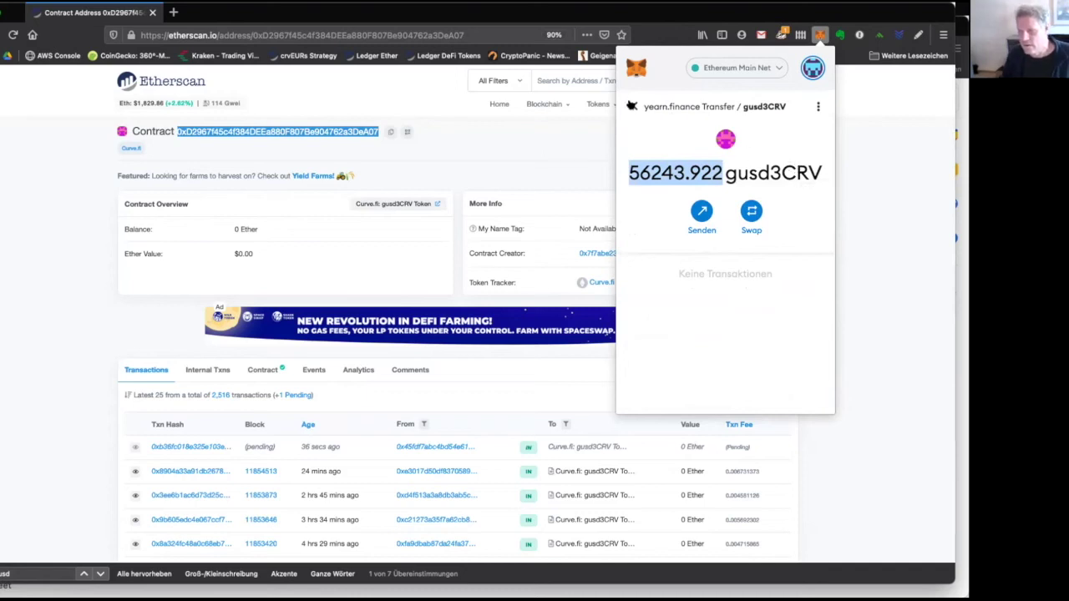
{"action": "left_click", "coordinate": [633, 106]}
{"action": "scroll", "coordinate": [691, 336], "scroll_direction": "down", "scroll_amount": 2}
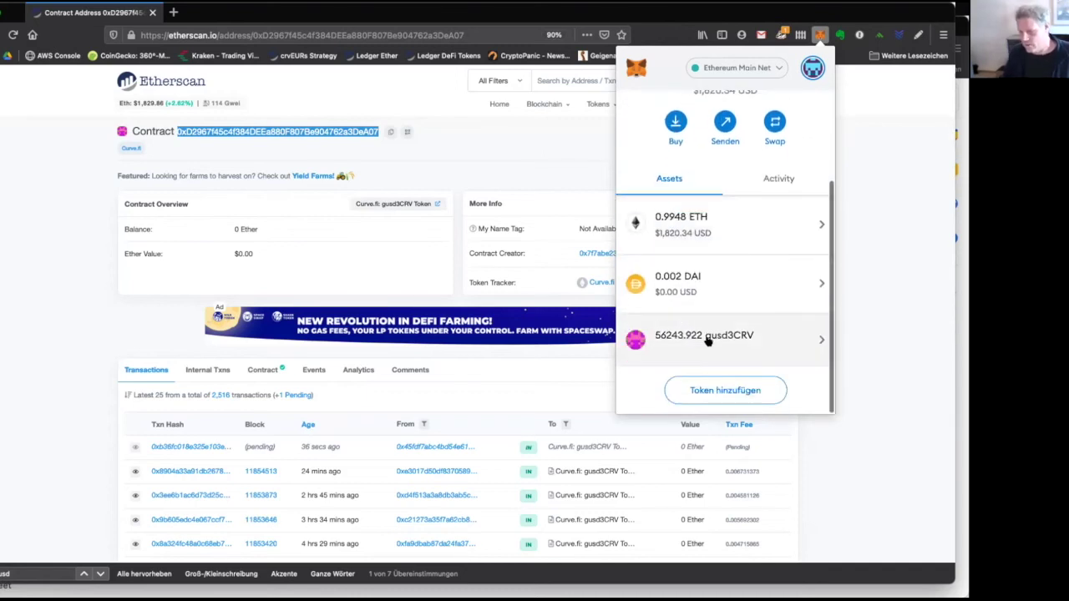
{"action": "left_click", "coordinate": [707, 339]}
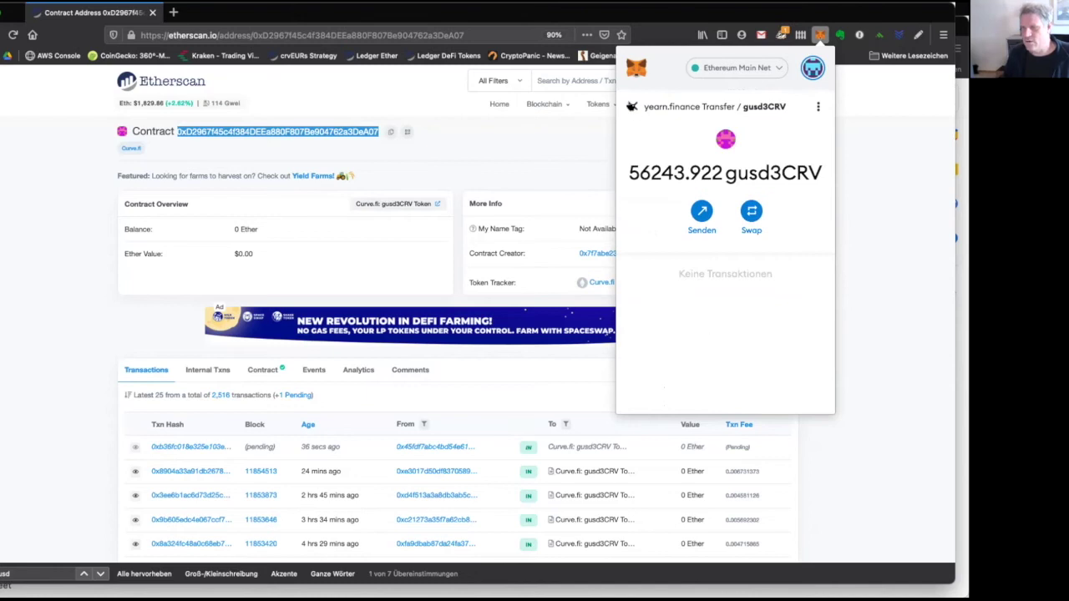
{"action": "left_click", "coordinate": [632, 105]}
{"action": "scroll", "coordinate": [703, 378], "scroll_direction": "down", "scroll_amount": 2}
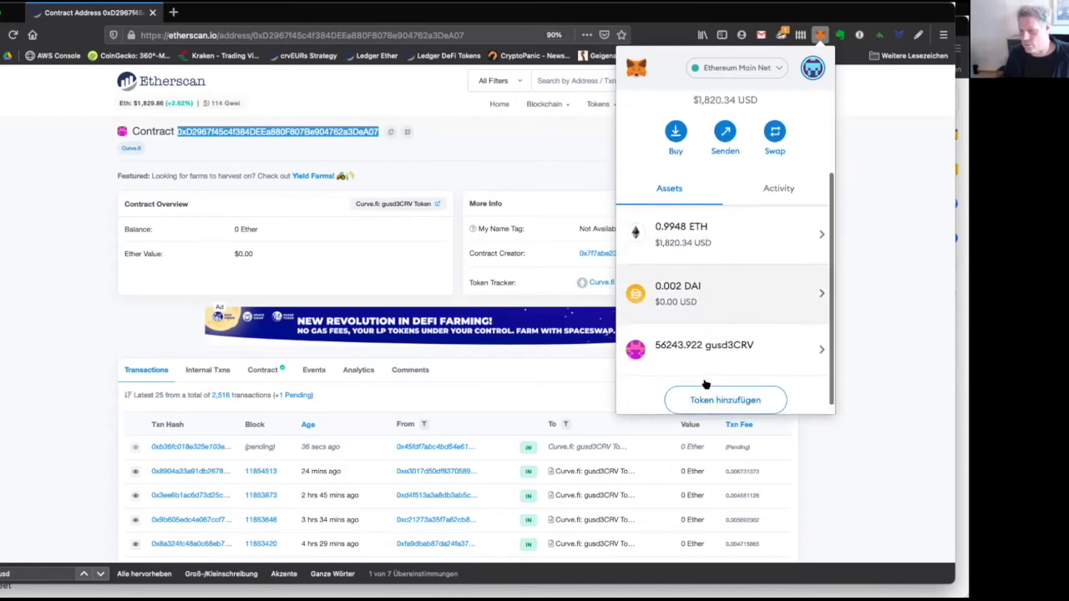
{"action": "left_click", "coordinate": [711, 345]}
{"action": "left_click", "coordinate": [700, 222]}
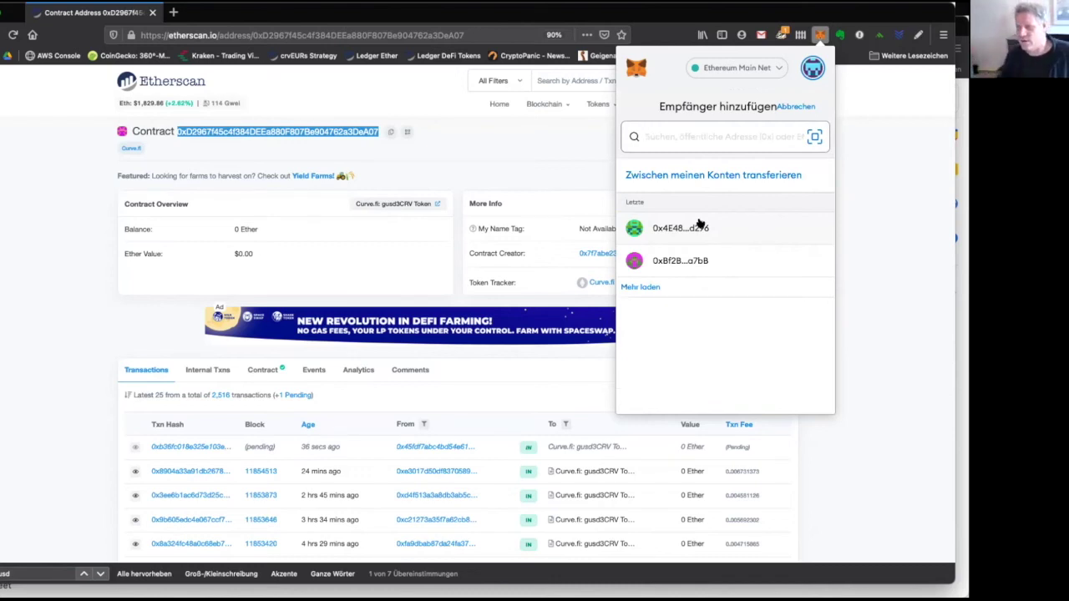
{"action": "left_click", "coordinate": [868, 271]}
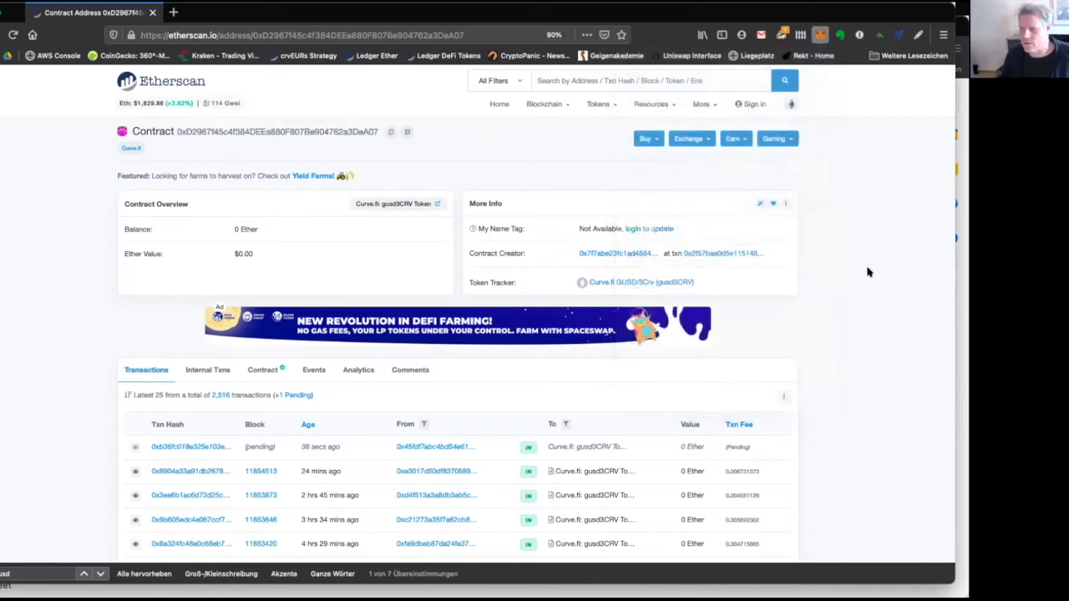
Load yearn.finance by entering 'yearn.' in the address bar and accepting the autocompletion.
{"action": "left_click", "coordinate": [215, 35]}
{"action": "type", "text": "yearn."}
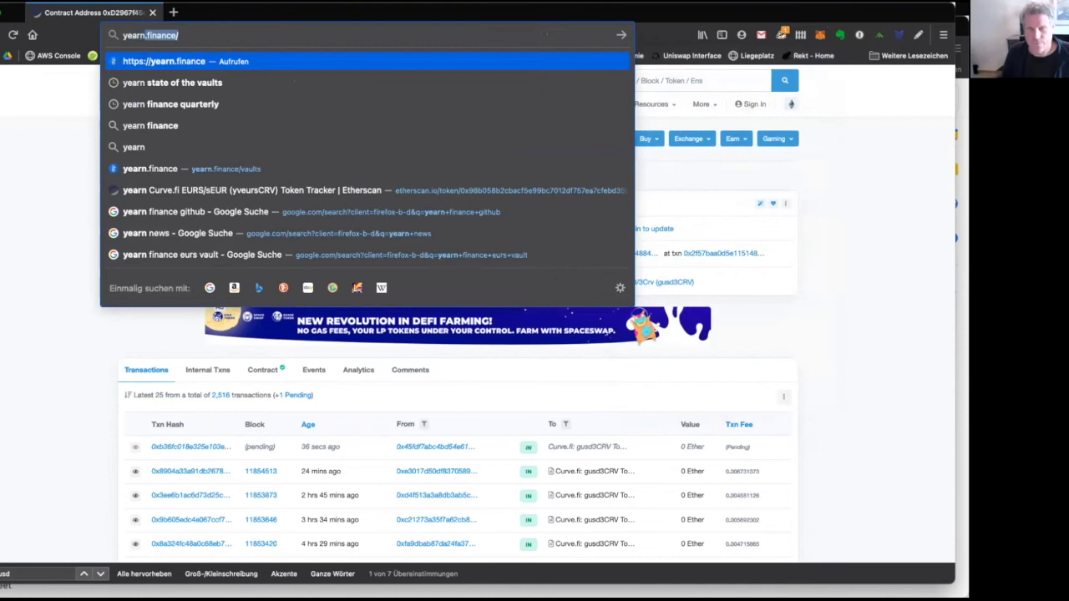
{"action": "key", "text": "Return"}
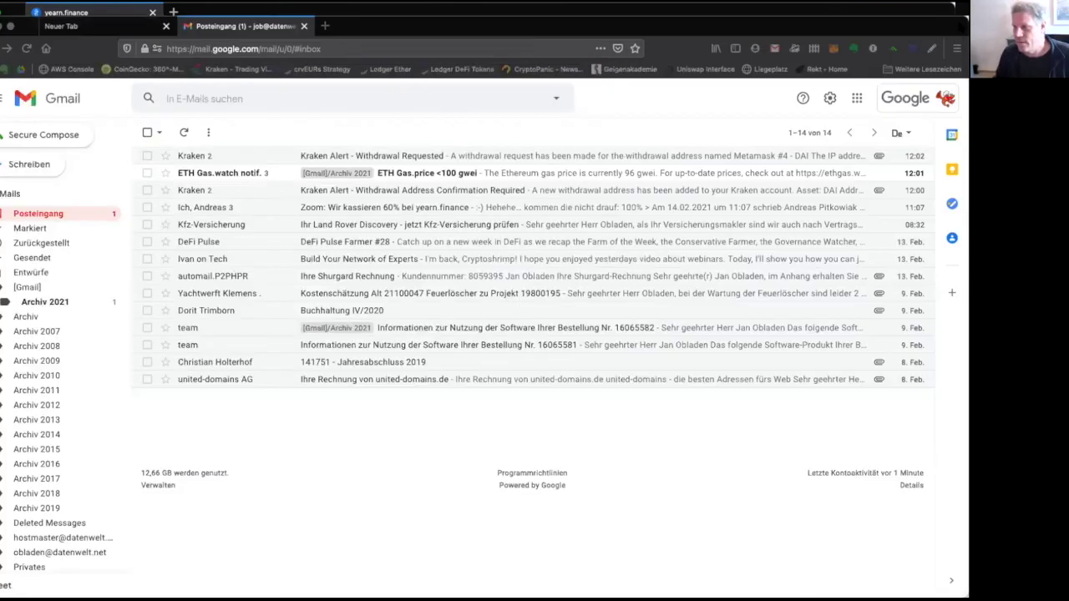
Bring the Gmail window forward and close its inbox tab and the empty new tab.
{"action": "left_click", "coordinate": [960, 46]}
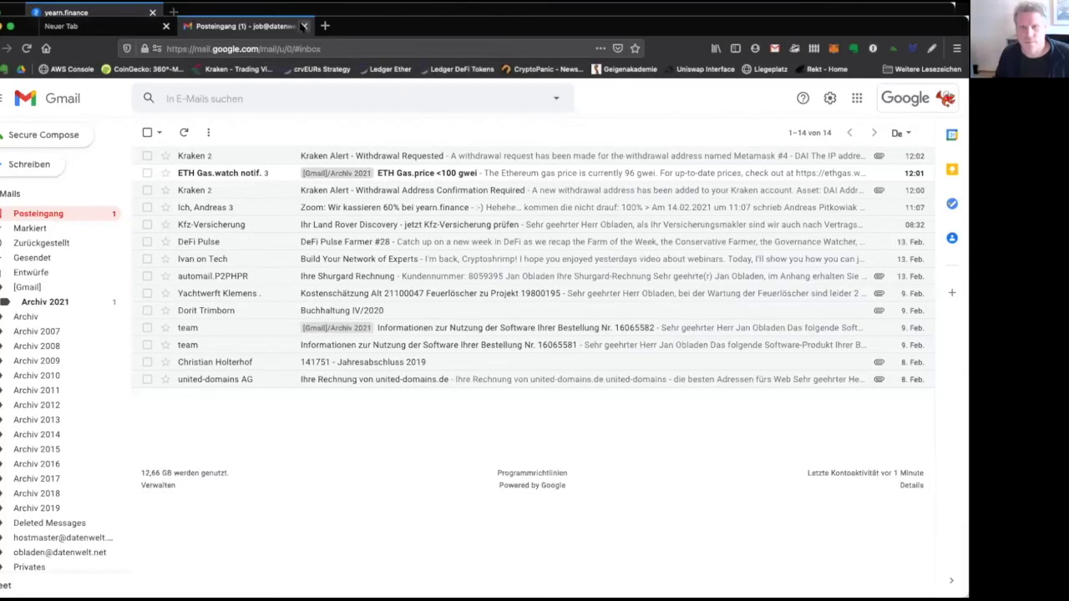
{"action": "left_click", "coordinate": [304, 26]}
{"action": "left_click", "coordinate": [166, 25]}
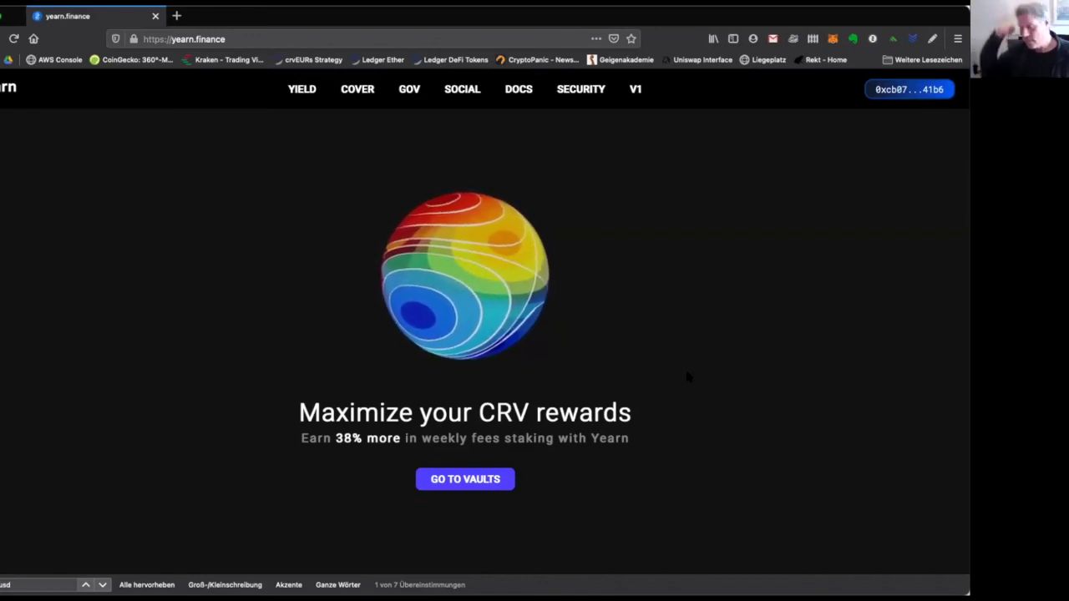
Connect the MetaMask Transfer account to yearn.finance.
{"action": "left_click", "coordinate": [832, 38]}
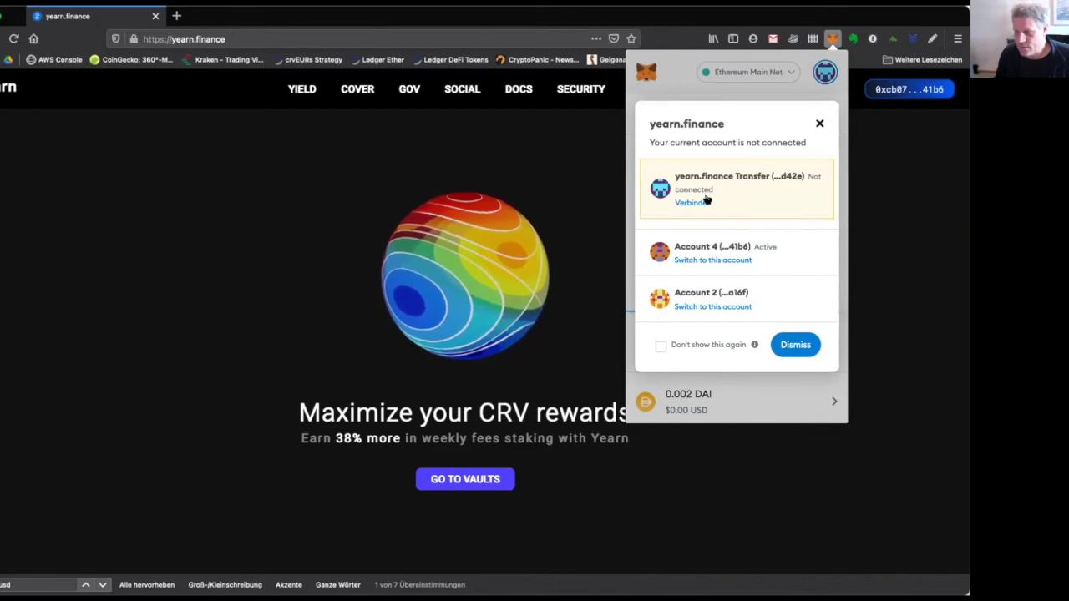
{"action": "left_click", "coordinate": [697, 203]}
{"action": "scroll", "coordinate": [726, 330], "scroll_direction": "down", "scroll_amount": 1}
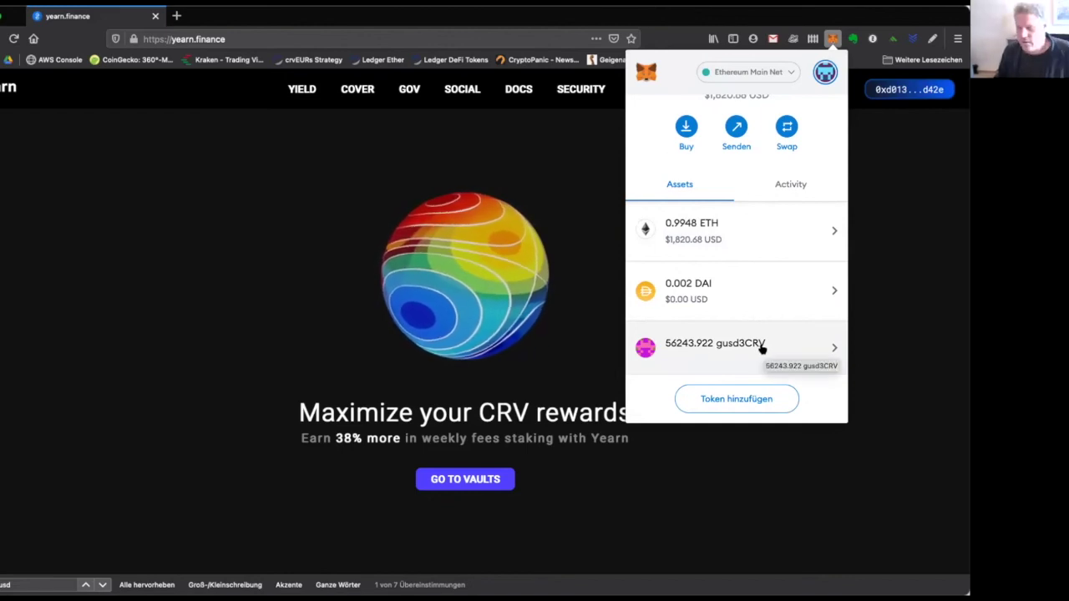
{"action": "left_click", "coordinate": [571, 302]}
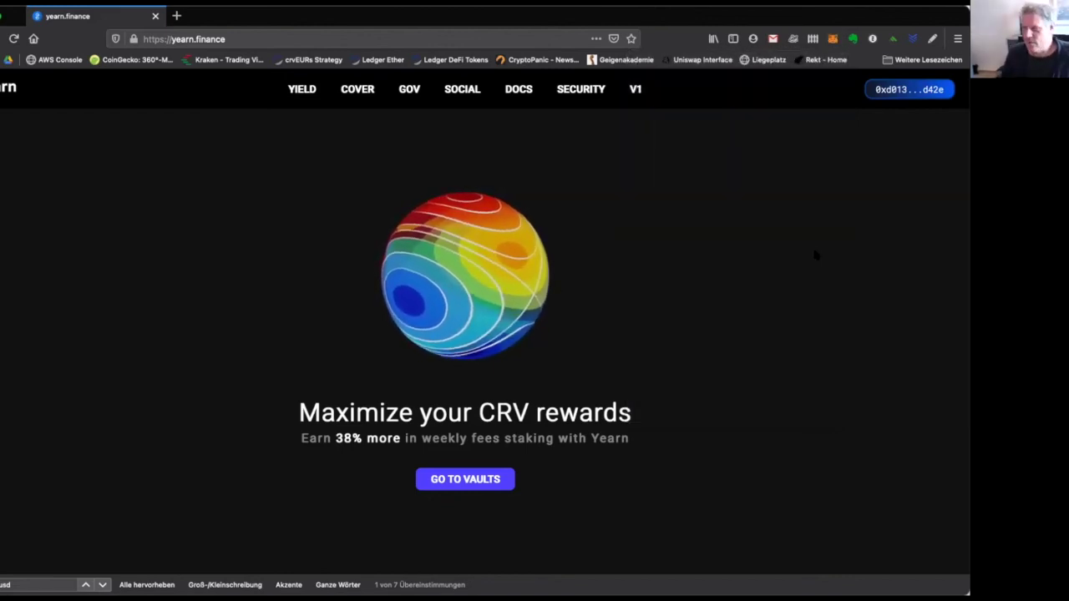
Go to YIELD > Vaults and scroll down to the crvGUSD vault row.
{"action": "mouse_move", "coordinate": [311, 88]}
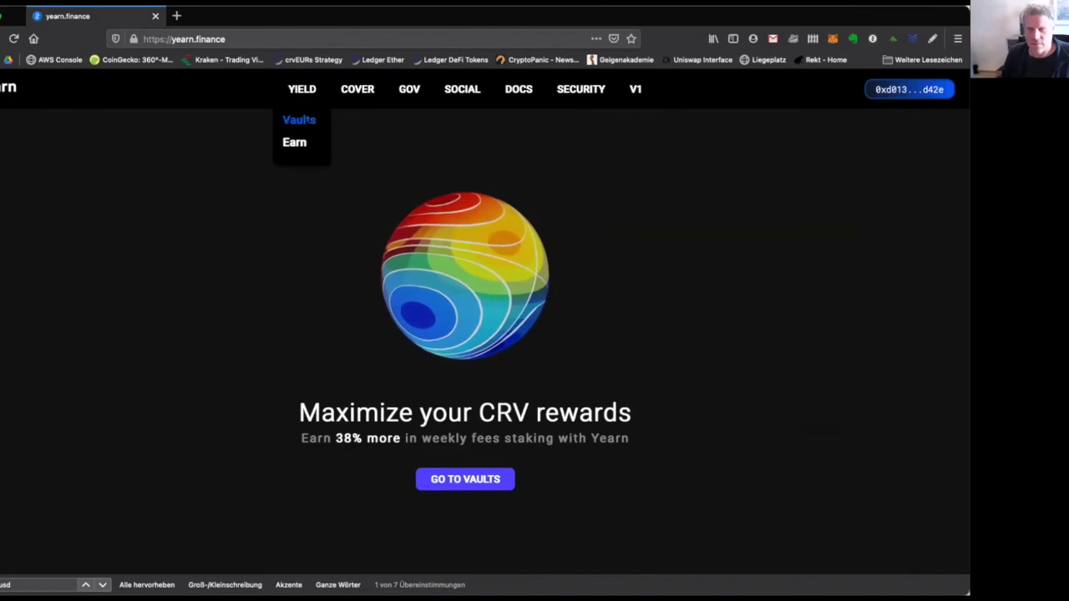
{"action": "left_click", "coordinate": [298, 119]}
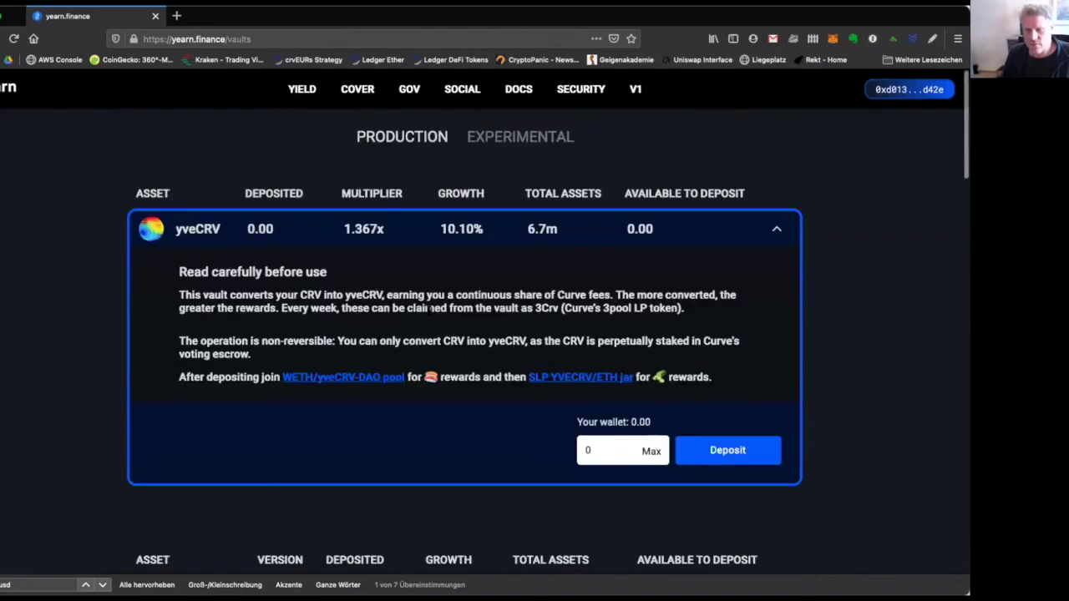
{"action": "scroll", "coordinate": [429, 310], "scroll_direction": "down", "scroll_amount": 8}
{"action": "scroll", "coordinate": [428, 310], "scroll_direction": "down", "scroll_amount": 5}
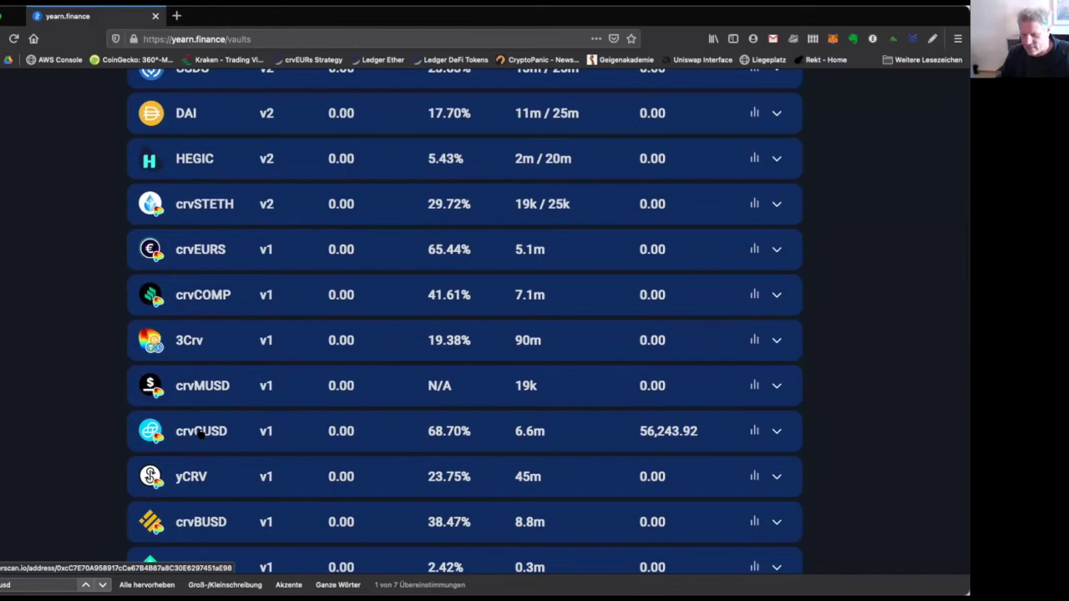
Open the crvGUSD vault contract on Etherscan and copy its address.
{"action": "left_click", "coordinate": [202, 433]}
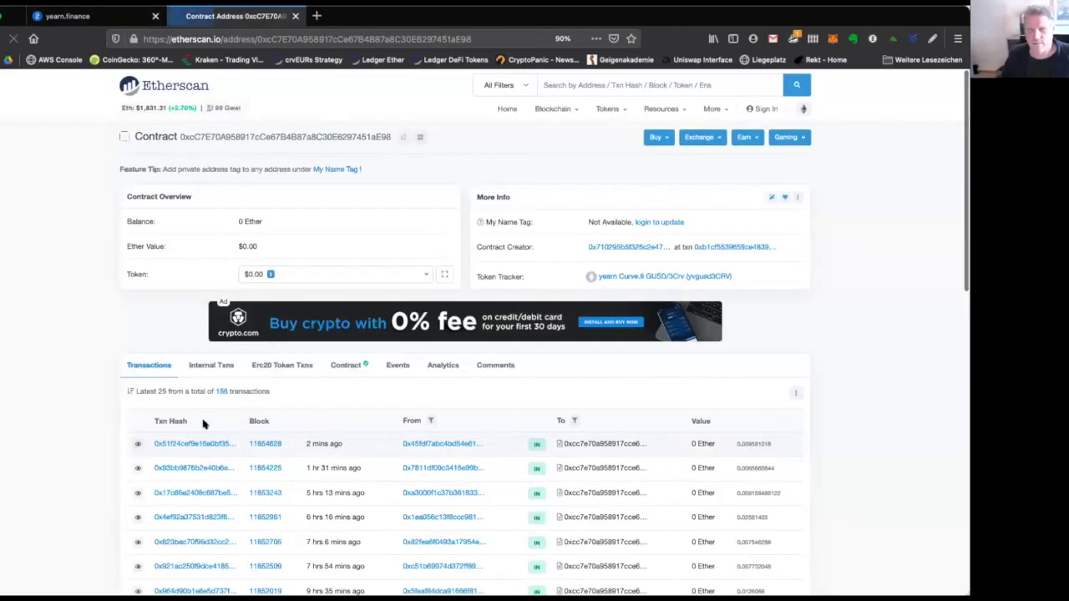
{"action": "left_click", "coordinate": [295, 15]}
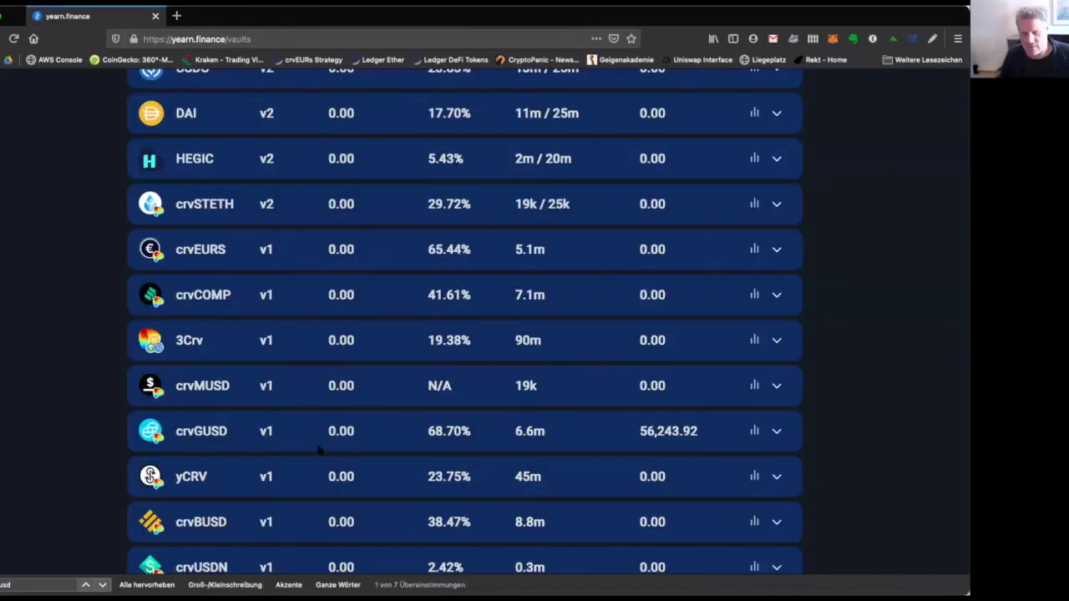
{"action": "left_click", "coordinate": [213, 429]}
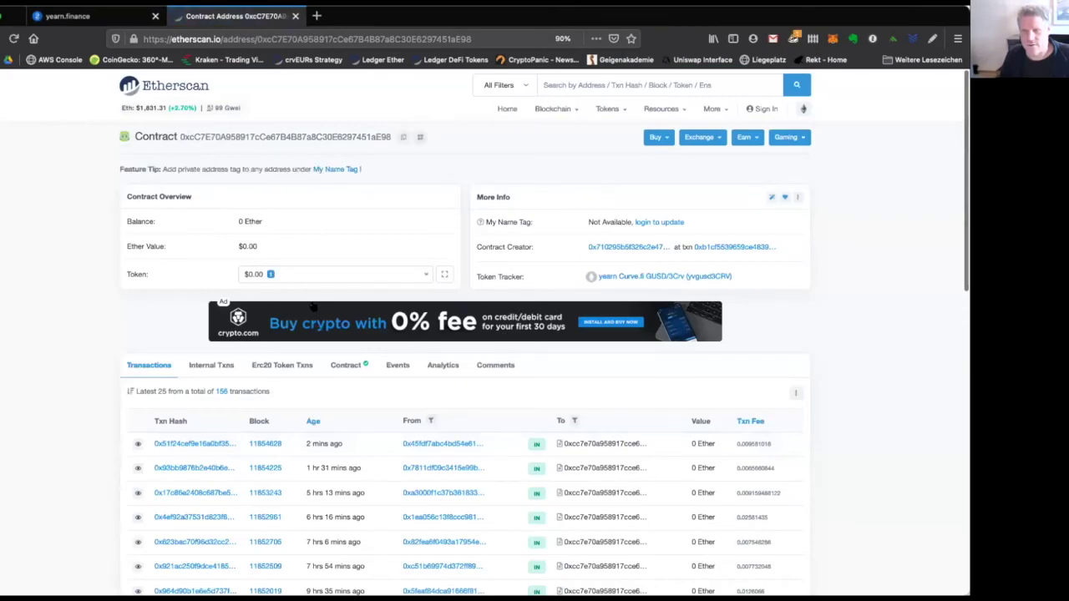
{"action": "left_click", "coordinate": [402, 137]}
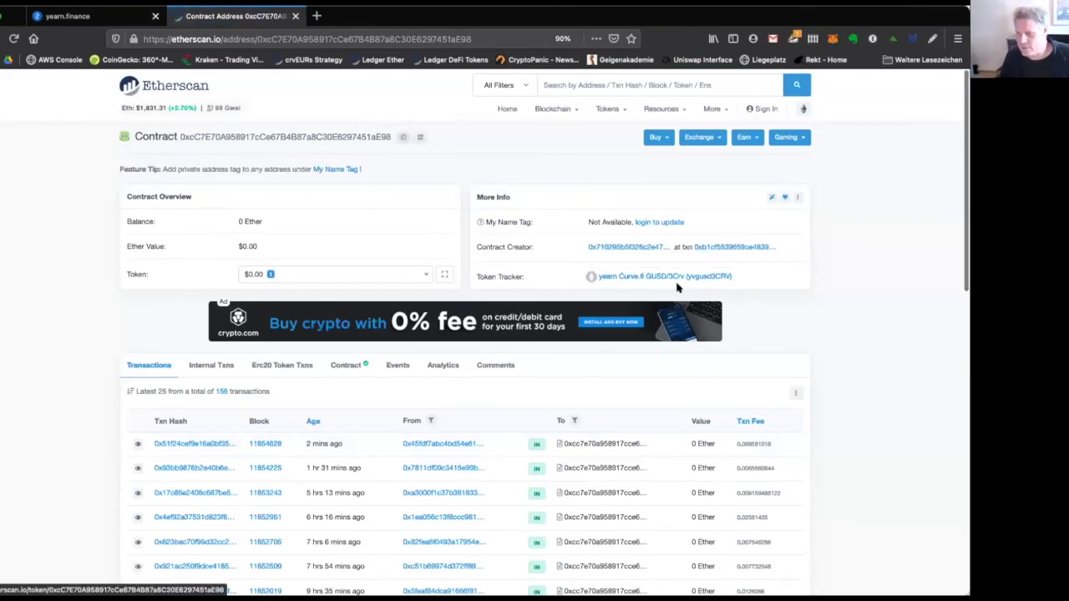
{"action": "left_click", "coordinate": [296, 16]}
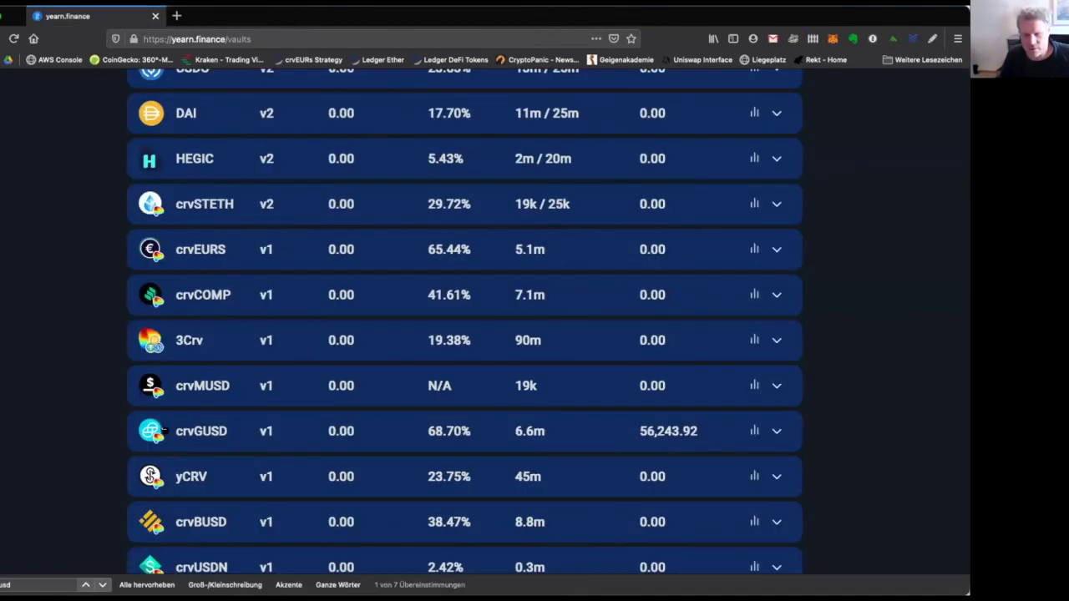
Expand the crvGUSD vault row and check the contract's Token Tracker entry on Etherscan.
{"action": "left_click", "coordinate": [352, 426]}
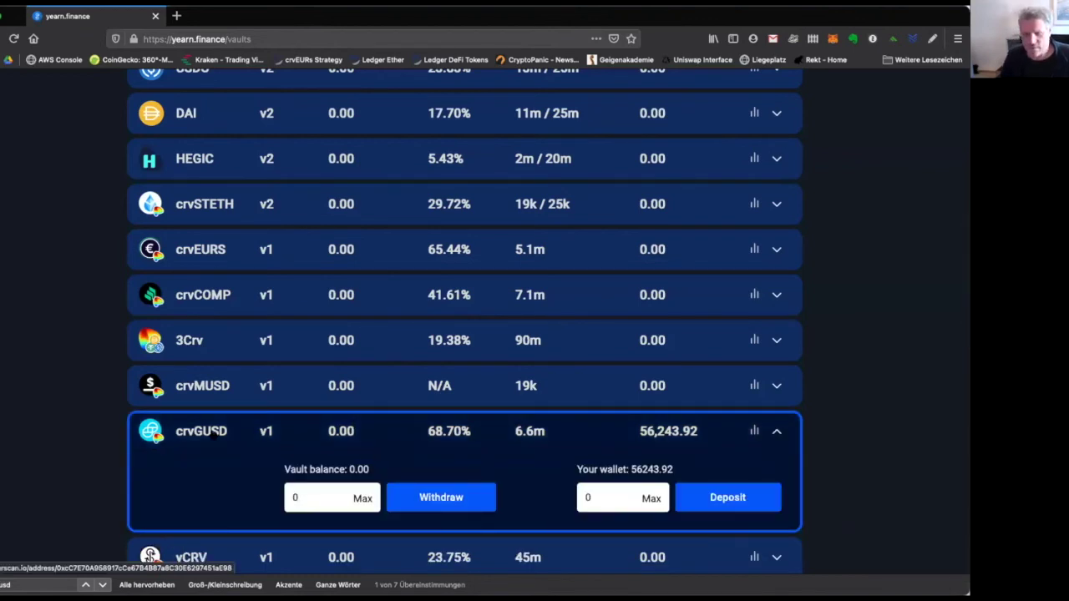
{"action": "left_click", "coordinate": [213, 435]}
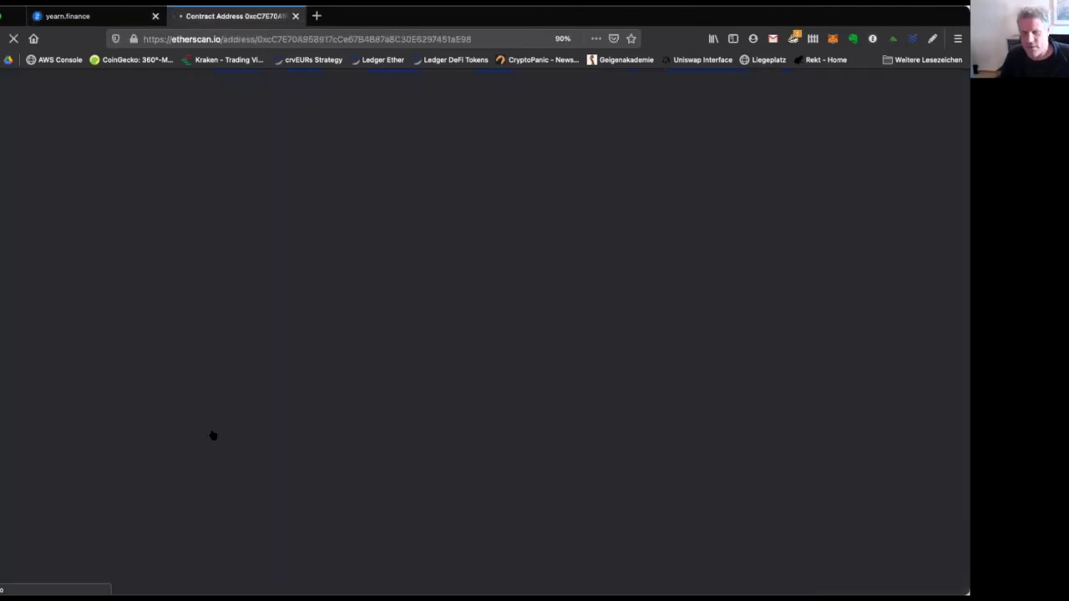
{"action": "left_click_drag", "start_coordinate": [476, 280], "coordinate": [524, 284]}
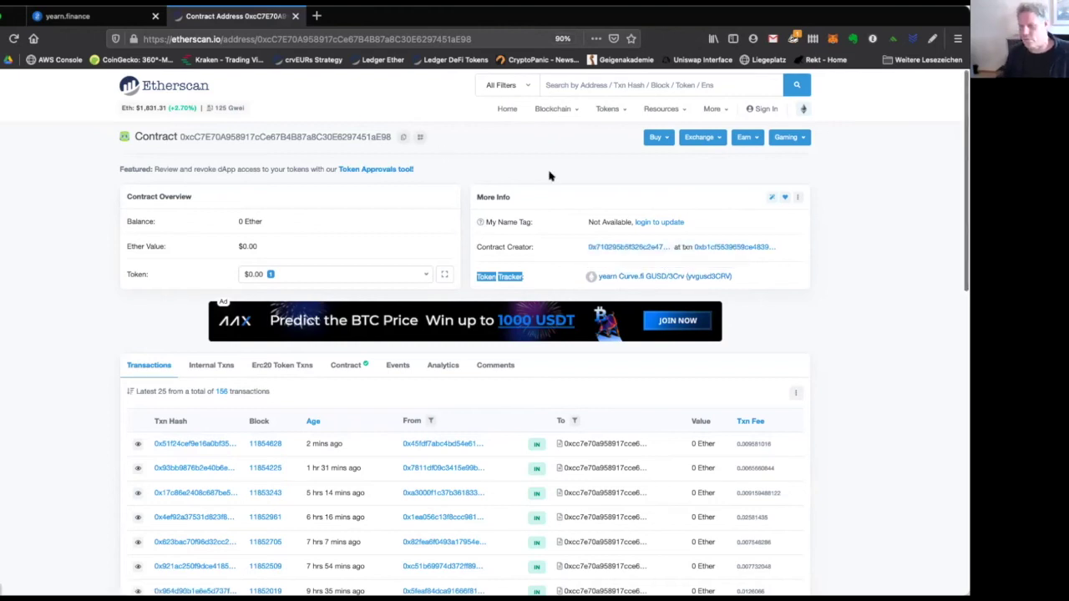
{"action": "left_click", "coordinate": [295, 16]}
{"action": "scroll", "coordinate": [697, 409], "scroll_direction": "down", "scroll_amount": 2}
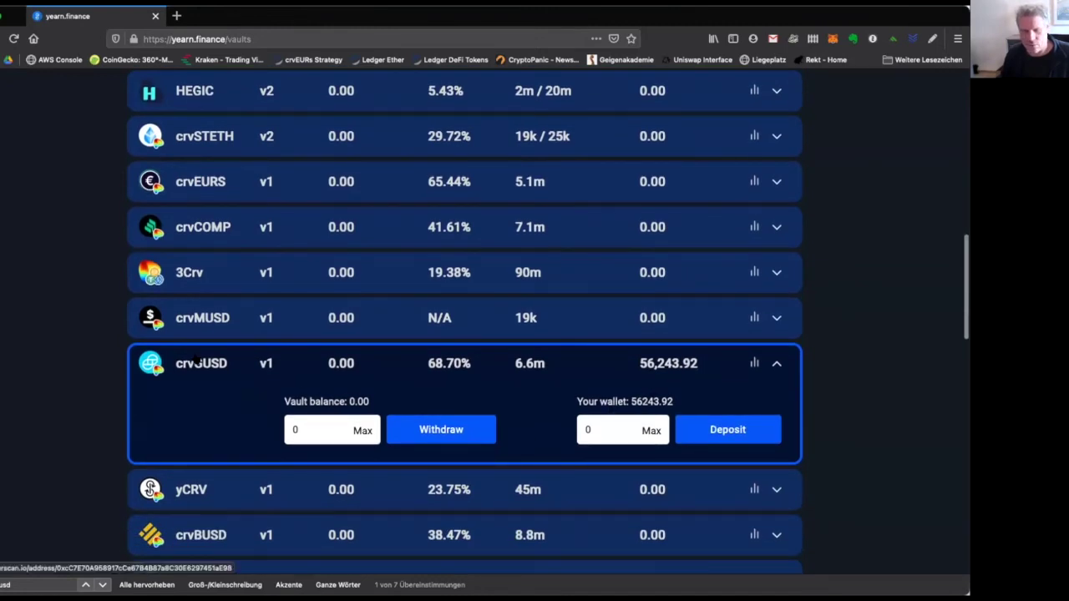
Reopen the crvGUSD panel and check its 56243.92 wallet balance.
{"action": "left_click", "coordinate": [445, 351]}
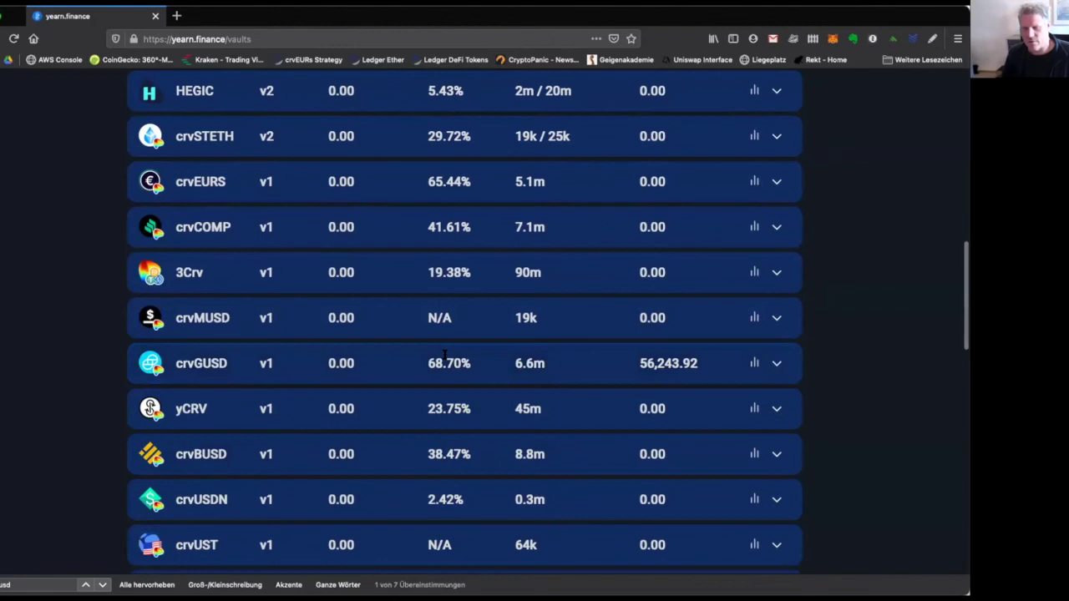
{"action": "left_click", "coordinate": [445, 352]}
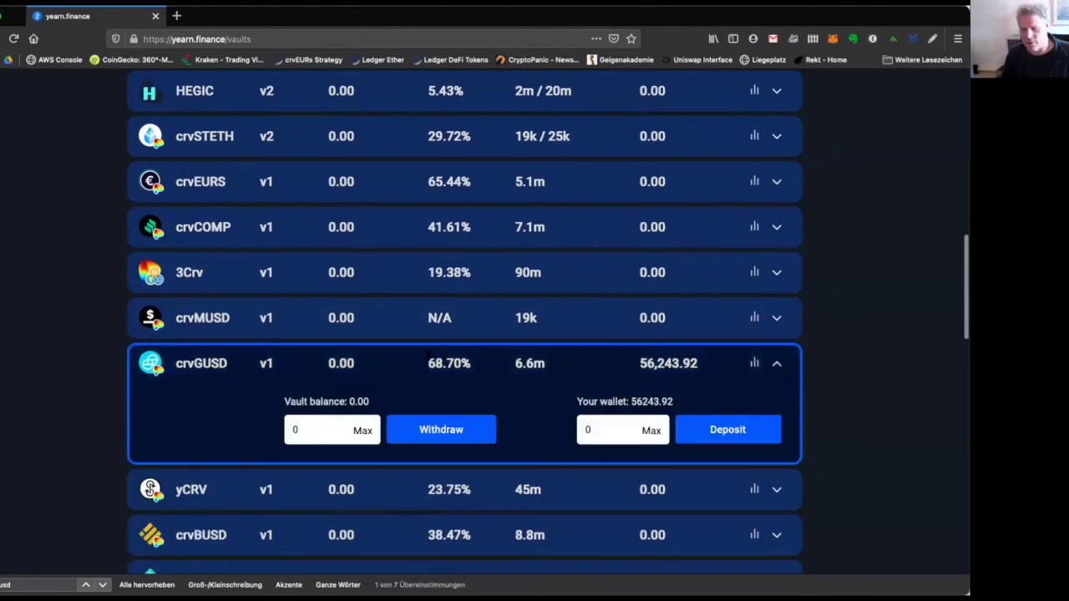
{"action": "left_click_drag", "start_coordinate": [624, 402], "coordinate": [676, 402]}
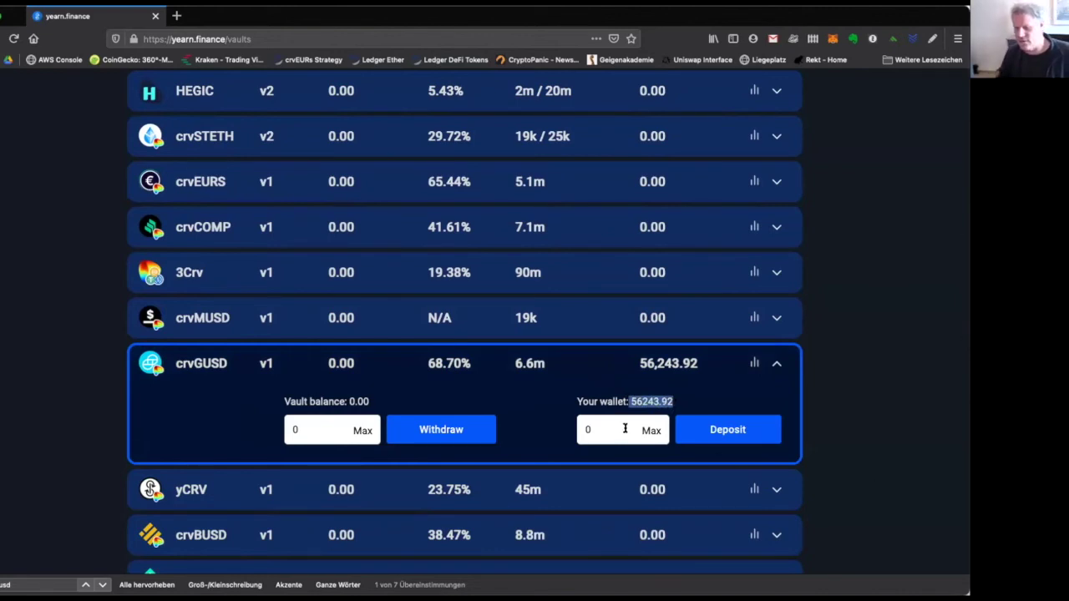
Verify the gusd3CRV balance in MetaMask, then deposit the full 56243.92 into crvGUSD.
{"action": "left_click", "coordinate": [833, 38]}
{"action": "scroll", "coordinate": [692, 350], "scroll_direction": "down", "scroll_amount": 3}
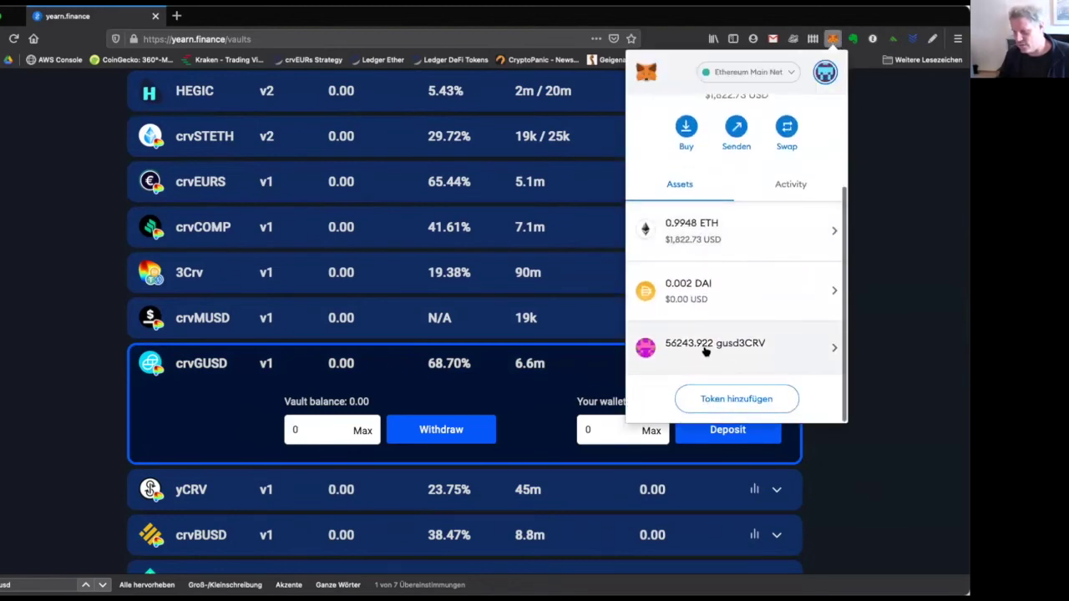
{"action": "left_click", "coordinate": [880, 352]}
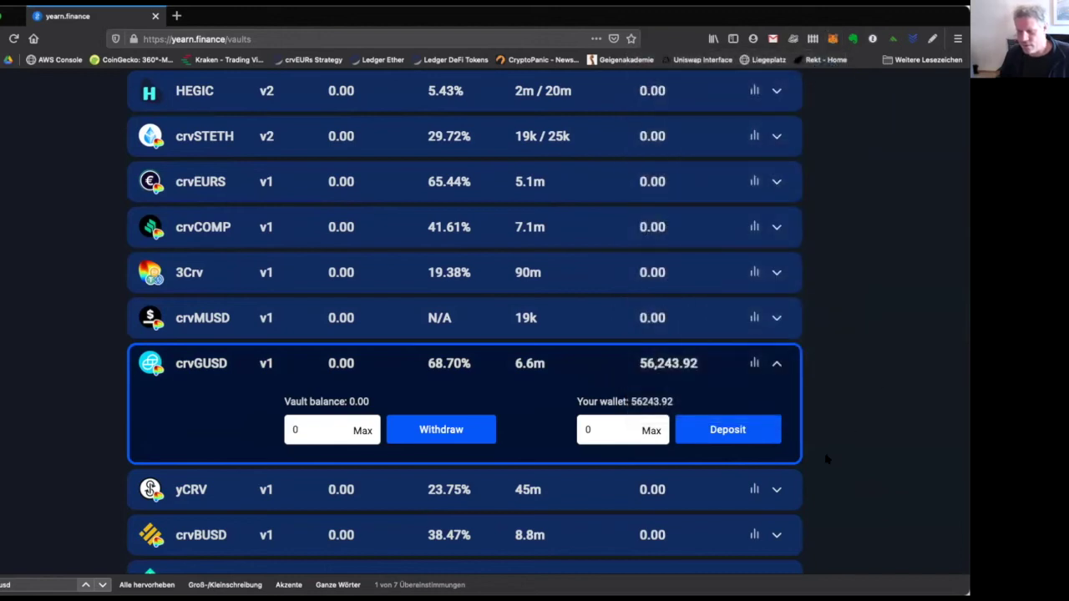
{"action": "left_click", "coordinate": [651, 430]}
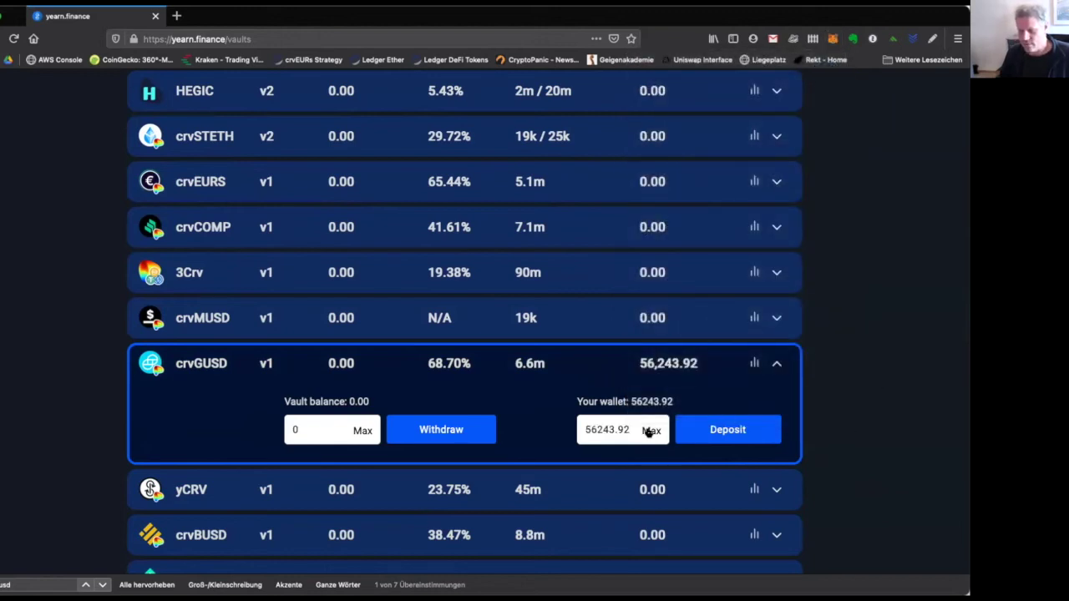
{"action": "left_click", "coordinate": [714, 431]}
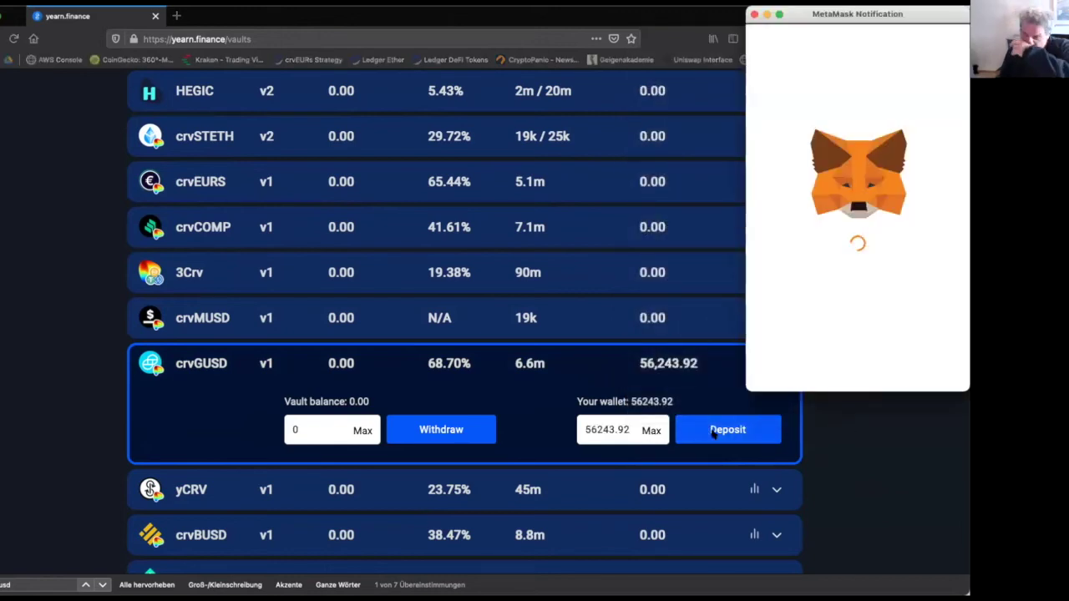
Approve gusd3CRV spending in MetaMask at the fast (Schnell) gas fee.
{"action": "left_click", "coordinate": [946, 296]}
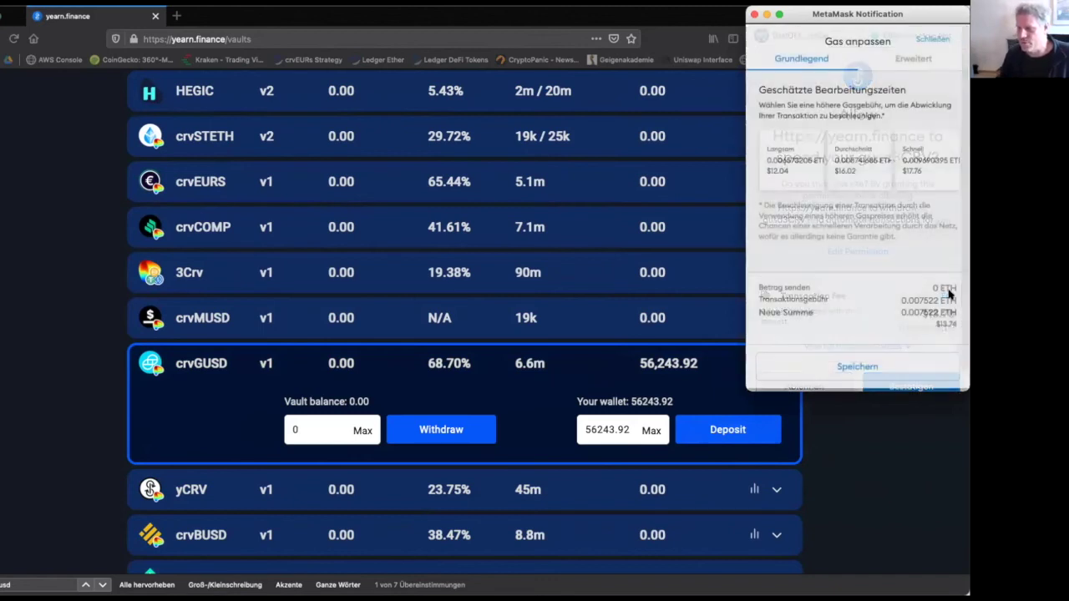
{"action": "left_click", "coordinate": [926, 164]}
{"action": "left_click", "coordinate": [873, 367]}
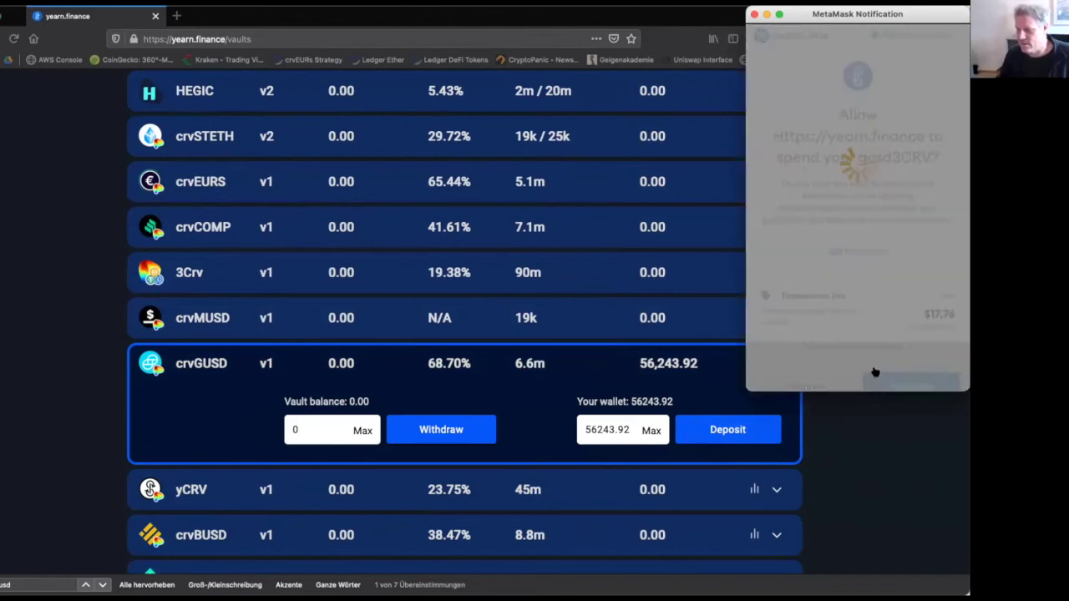
{"action": "left_click", "coordinate": [878, 386]}
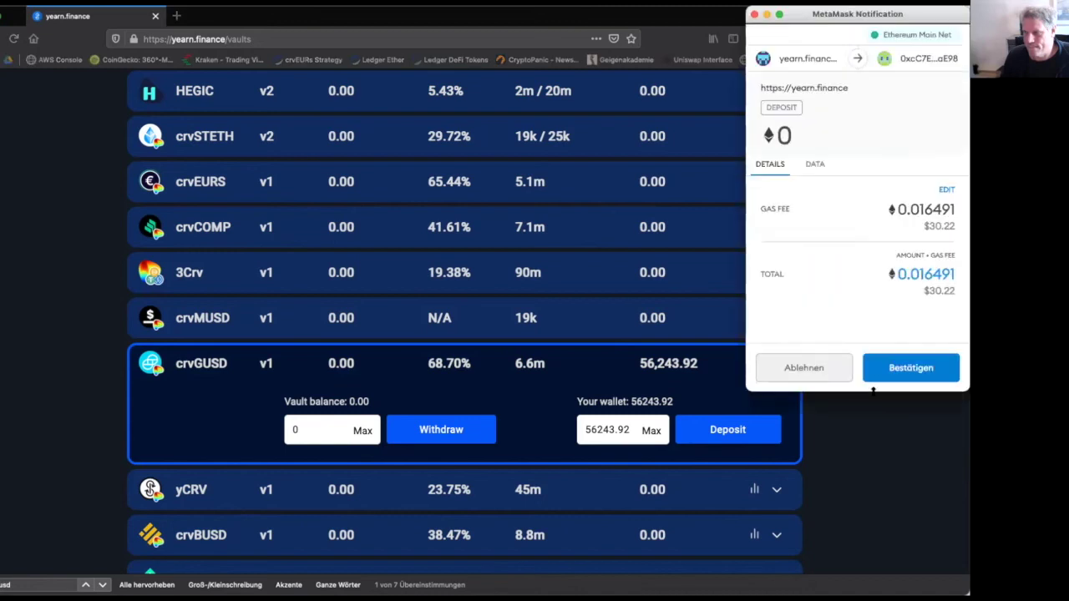
Confirm the crvGUSD deposit transaction at the fast gas fee.
{"action": "left_click", "coordinate": [946, 189]}
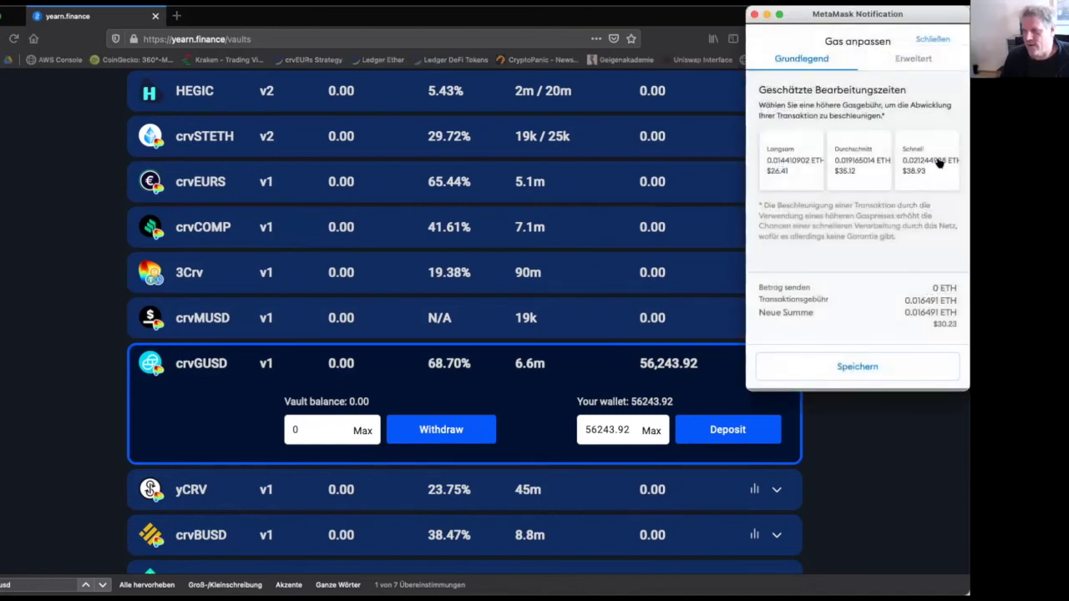
{"action": "left_click", "coordinate": [921, 368]}
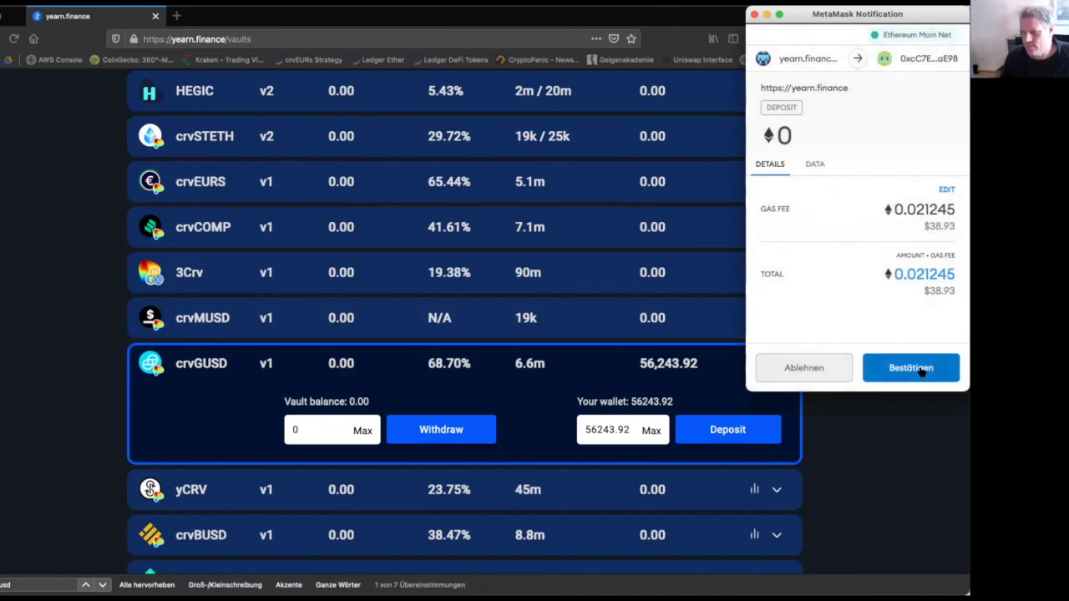
{"action": "left_click", "coordinate": [919, 369]}
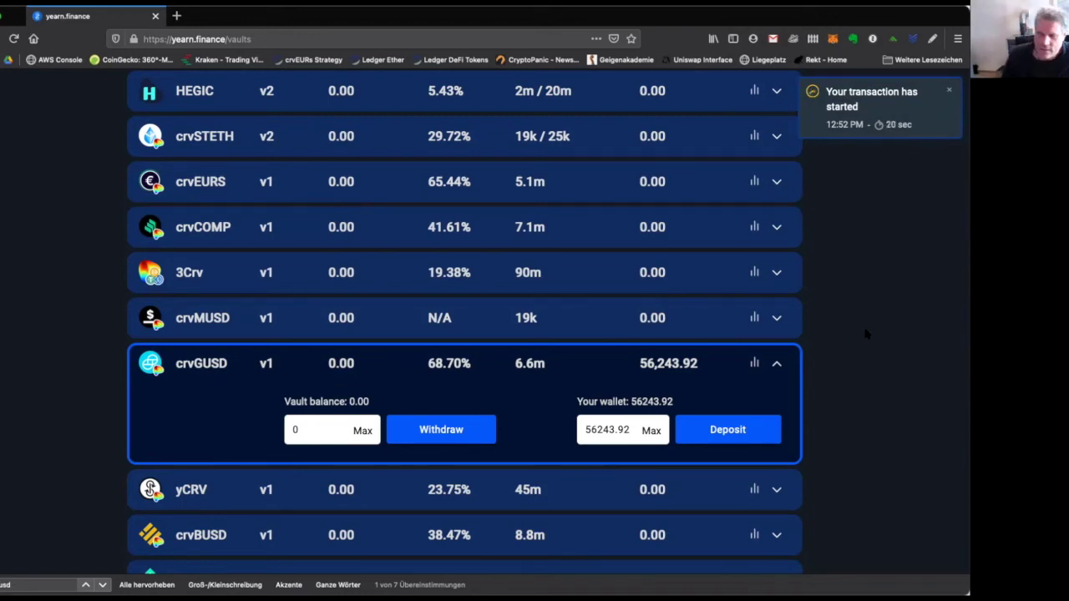
Look at the vault statistics and the GUSD/3Crv token contract, then return to Vaults.
{"action": "left_click", "coordinate": [754, 363]}
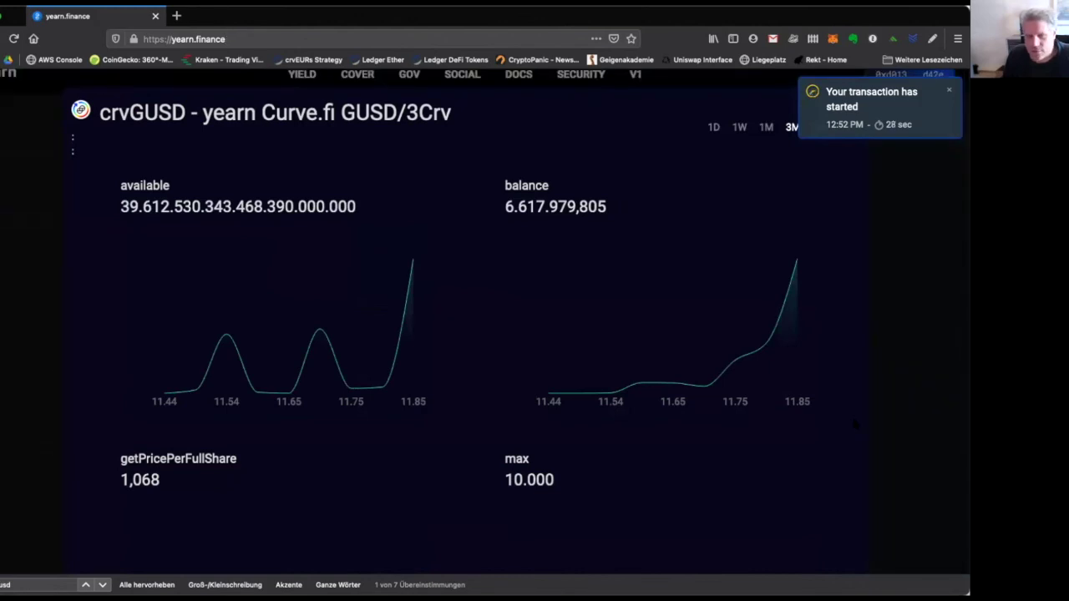
{"action": "left_click", "coordinate": [351, 112]}
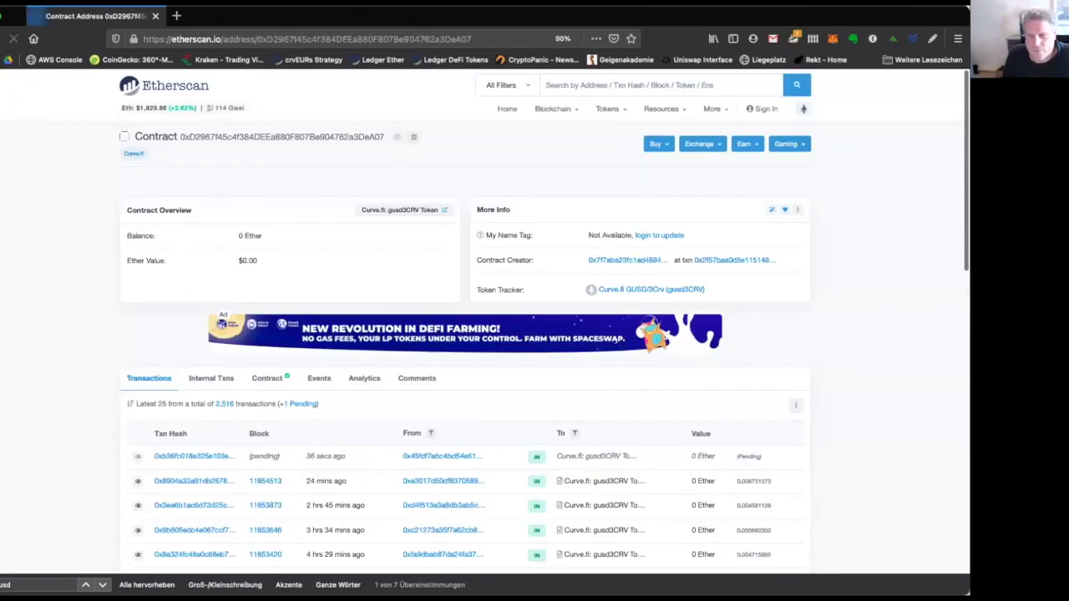
{"action": "left_click", "coordinate": [13, 39]}
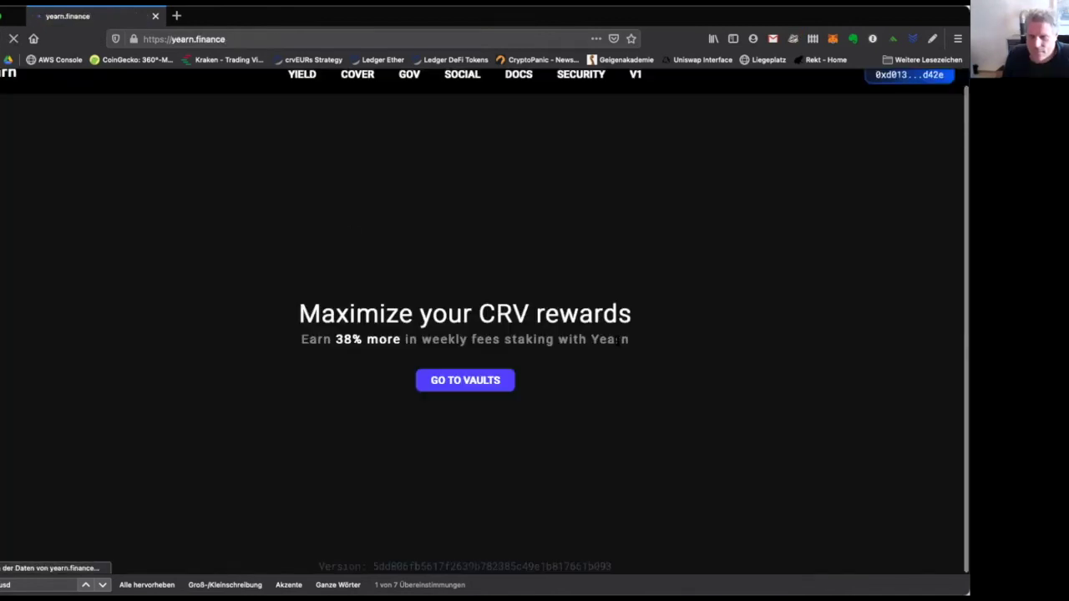
{"action": "mouse_move", "coordinate": [303, 74]}
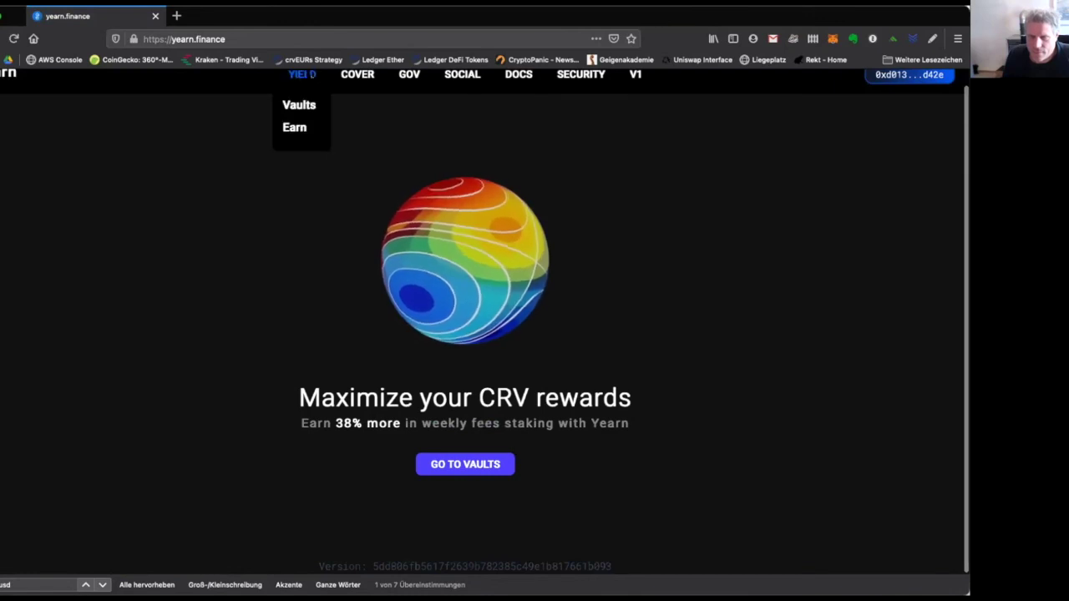
{"action": "left_click", "coordinate": [298, 106]}
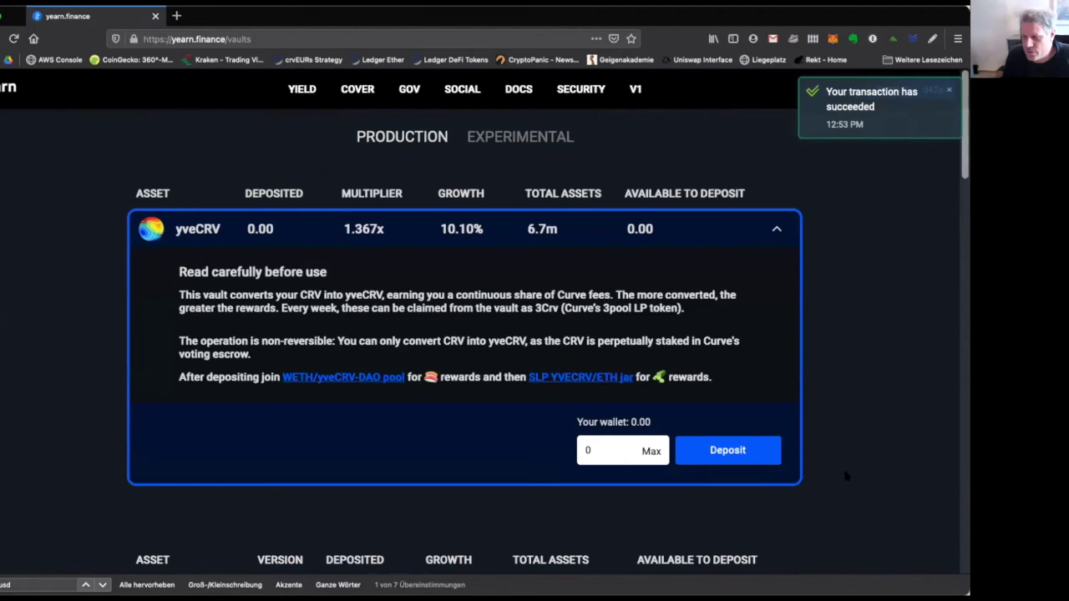
Open the crvGUSD vault's statistics charts and select the balance figure 6.674.223,728.
{"action": "scroll", "coordinate": [845, 476], "scroll_direction": "down", "scroll_amount": 10}
{"action": "scroll", "coordinate": [845, 475], "scroll_direction": "down", "scroll_amount": 1}
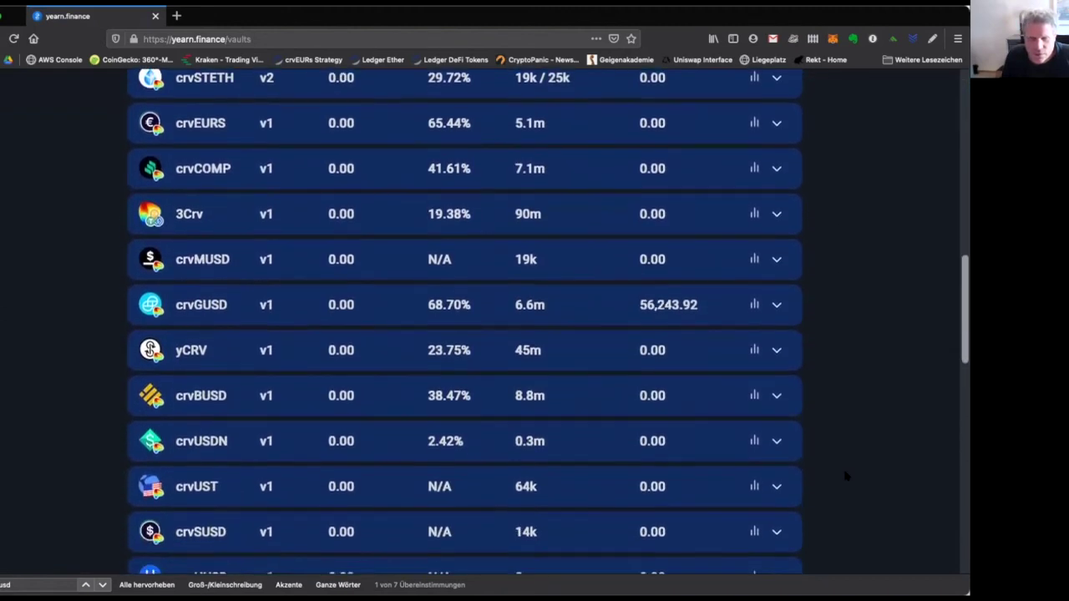
{"action": "left_click", "coordinate": [724, 304]}
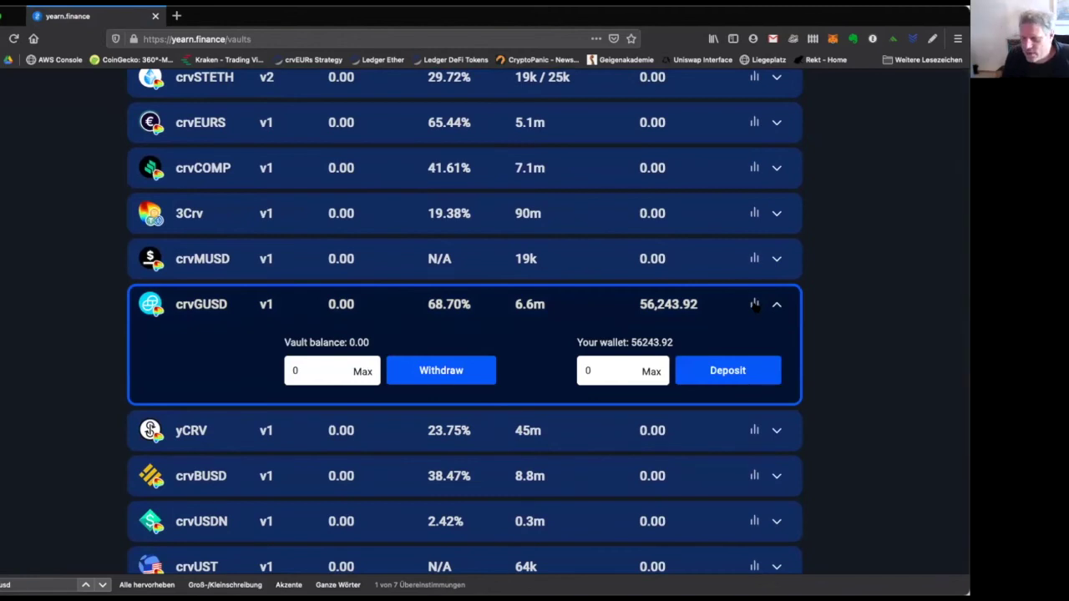
{"action": "left_click", "coordinate": [754, 306]}
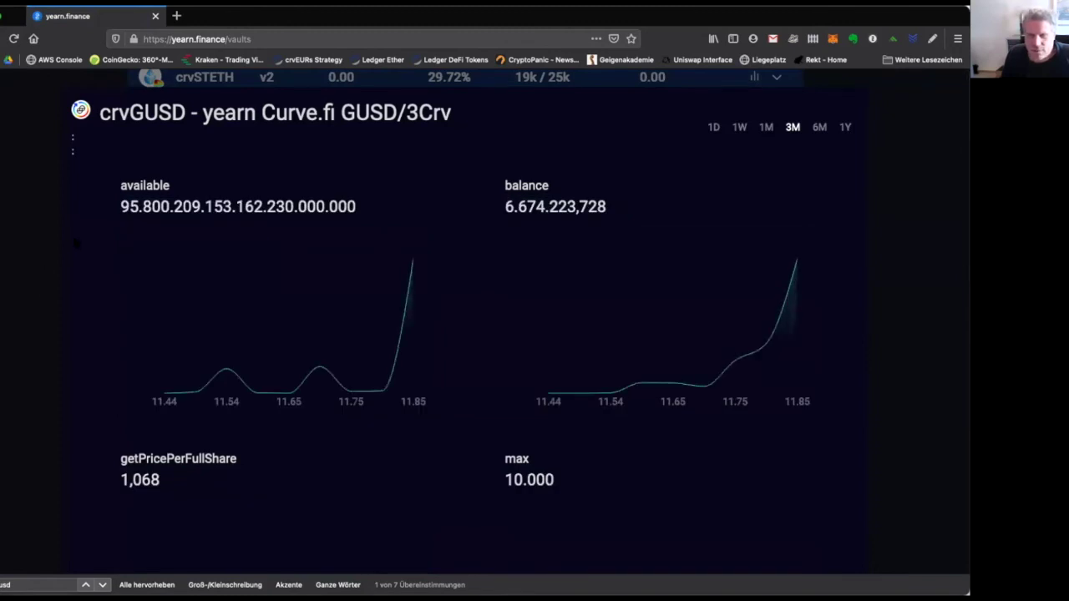
{"action": "scroll", "coordinate": [40, 271], "scroll_direction": "down", "scroll_amount": 1}
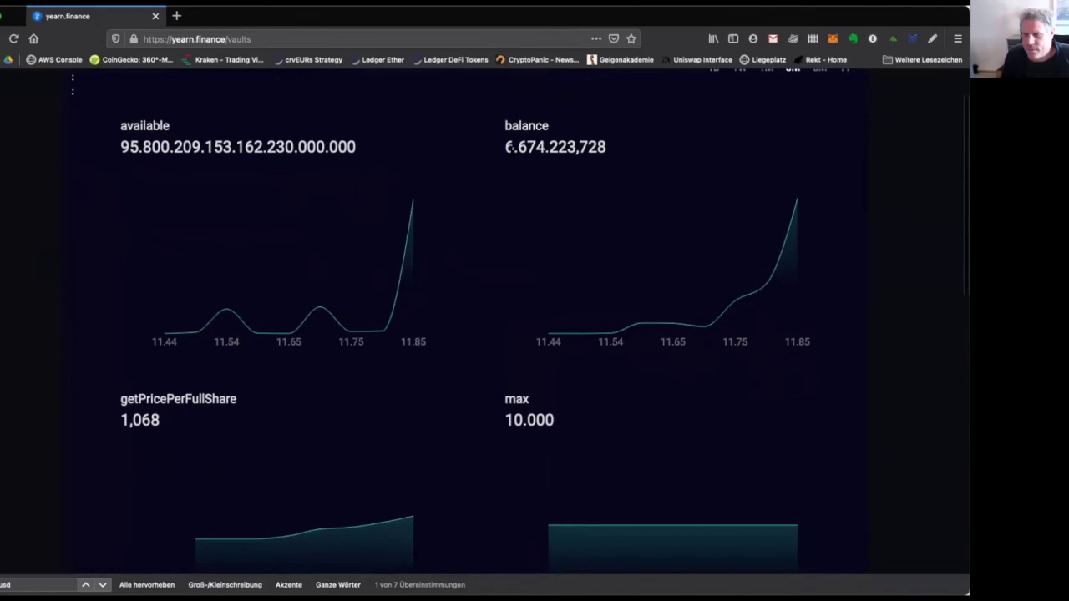
{"action": "left_click_drag", "start_coordinate": [504, 147], "coordinate": [607, 148]}
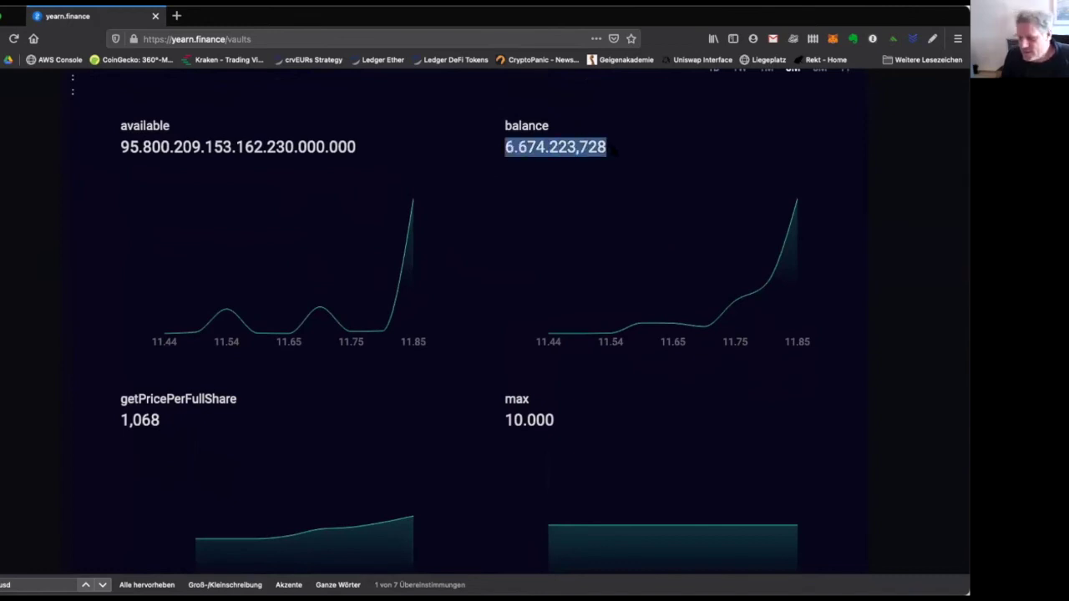
Find and select the balanceOf figure 52.682,812 in the charts.
{"action": "scroll", "coordinate": [601, 201], "scroll_direction": "down", "scroll_amount": 4}
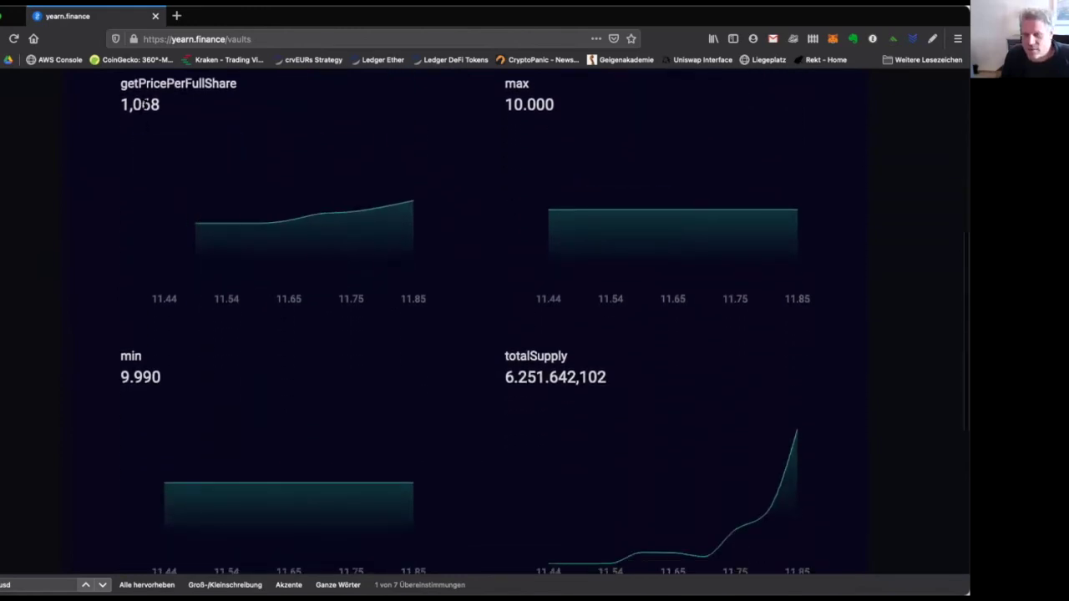
{"action": "scroll", "coordinate": [510, 333], "scroll_direction": "down", "scroll_amount": 1}
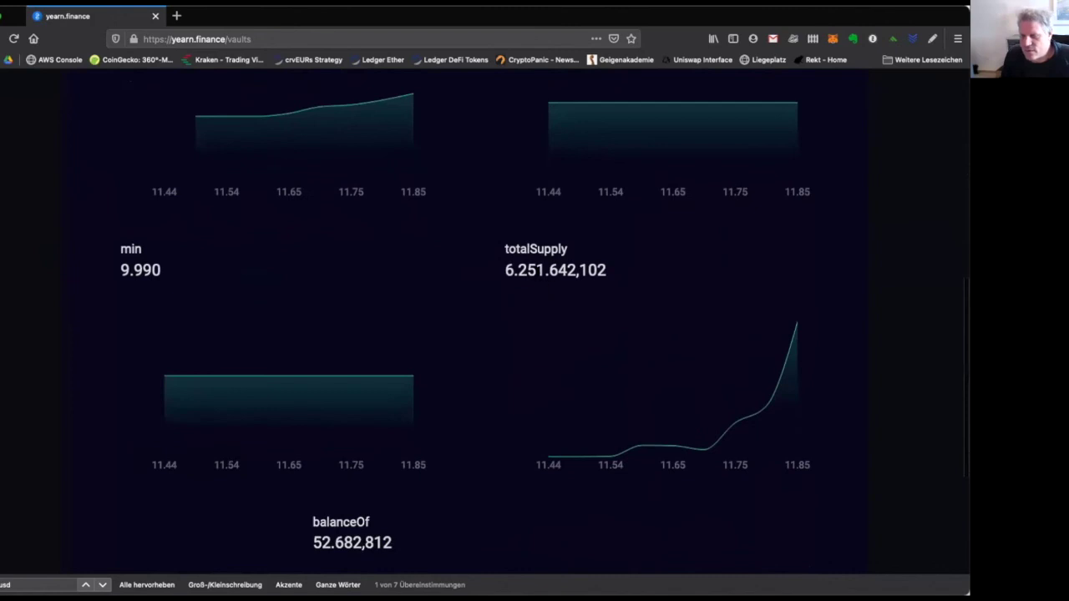
{"action": "scroll", "coordinate": [286, 375], "scroll_direction": "down", "scroll_amount": 2}
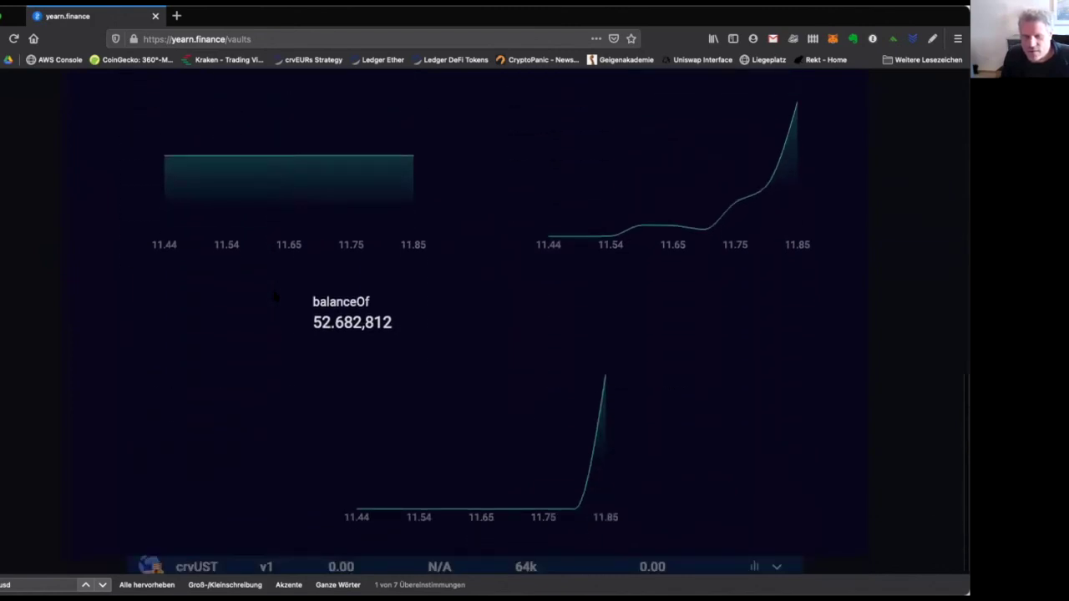
{"action": "double_click", "coordinate": [325, 322]}
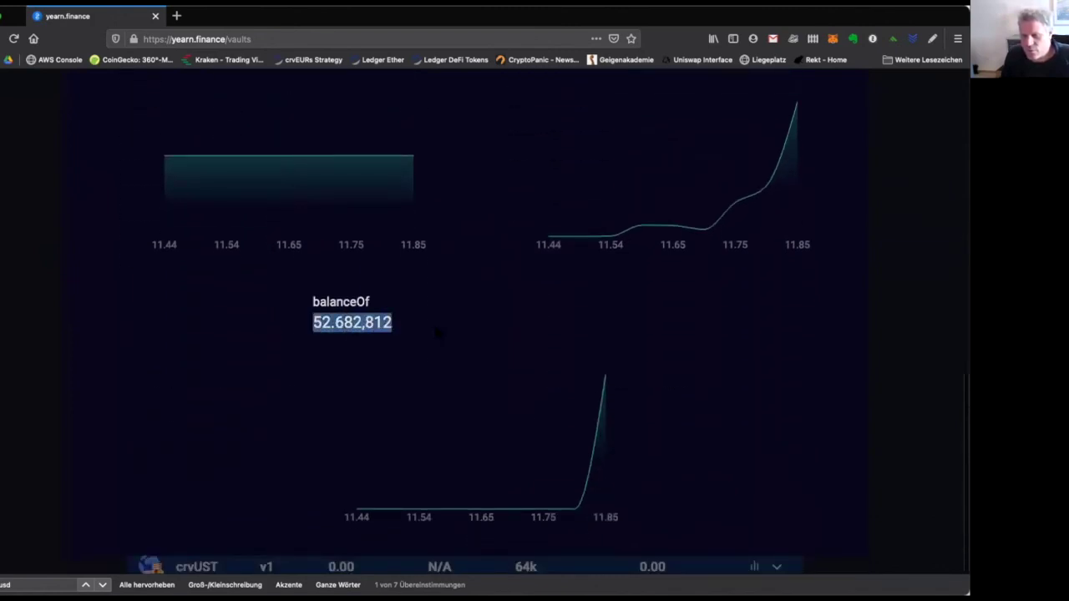
{"action": "scroll", "coordinate": [366, 304], "scroll_direction": "up", "scroll_amount": 2}
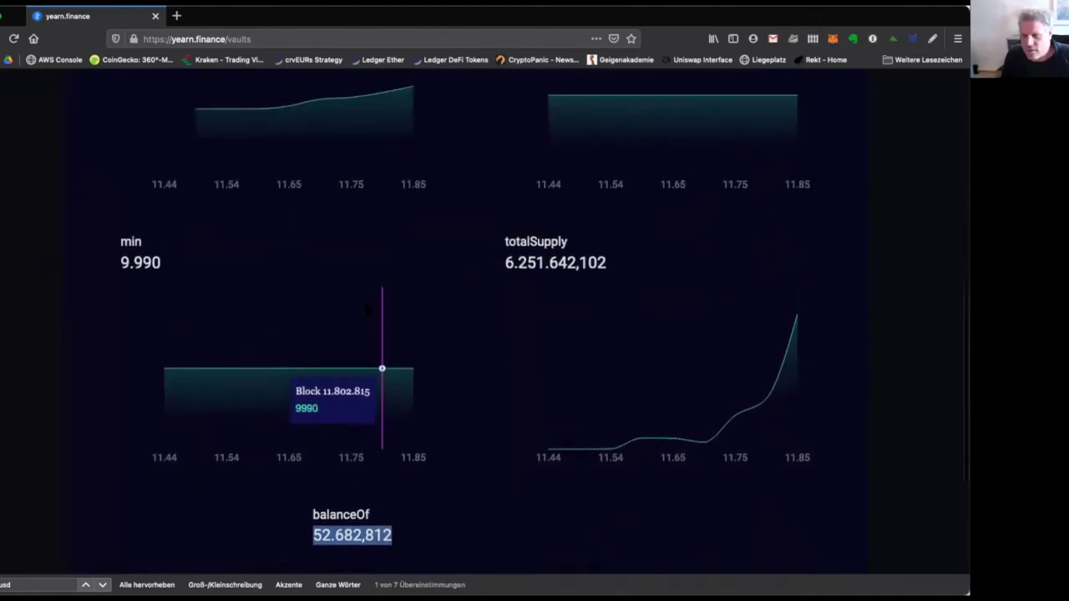
{"action": "scroll", "coordinate": [367, 309], "scroll_direction": "up", "scroll_amount": 5}
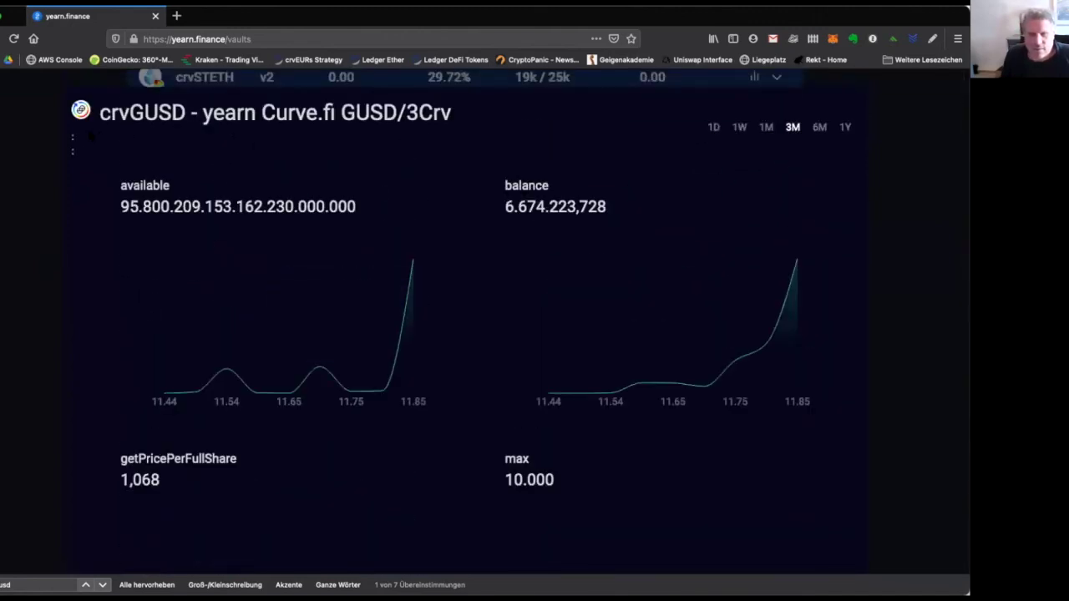
Reload the vaults page and scroll to the crvGUSD vault.
{"action": "left_click", "coordinate": [253, 39]}
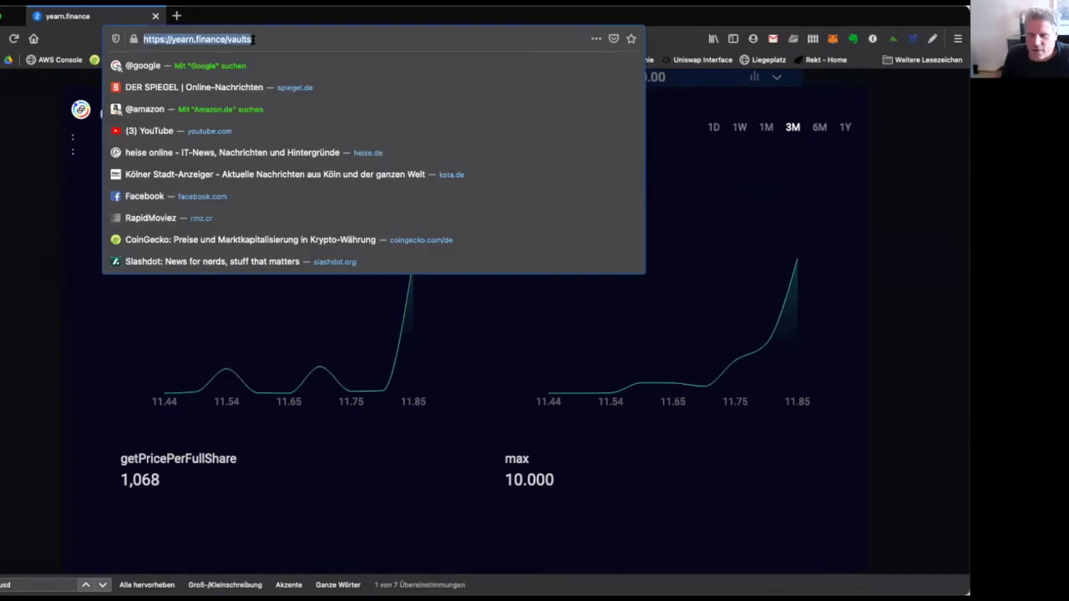
{"action": "key", "text": "Return"}
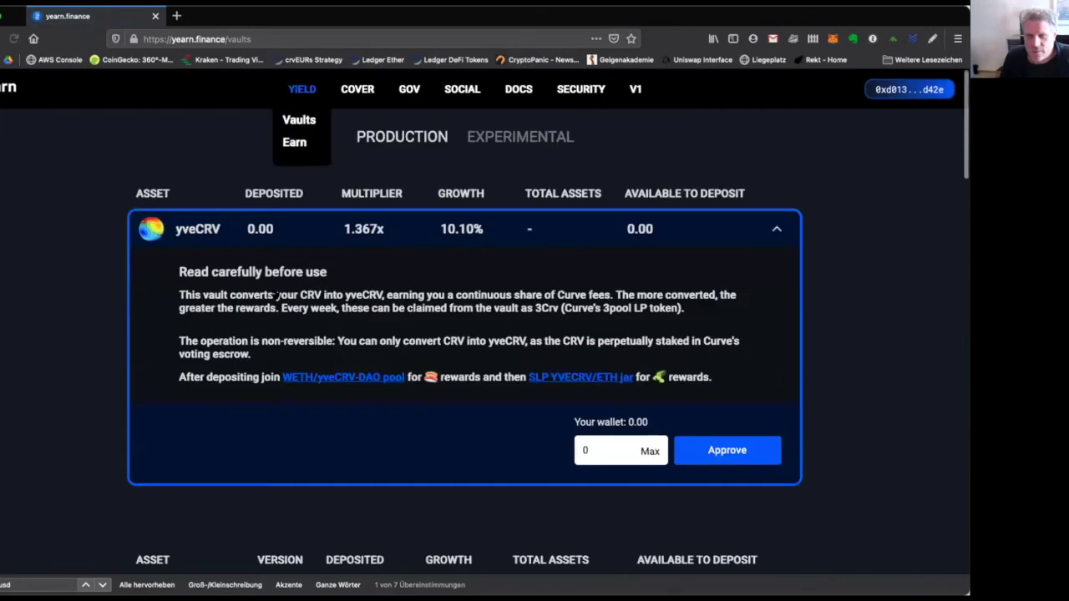
{"action": "scroll", "coordinate": [88, 341], "scroll_direction": "down", "scroll_amount": 10}
{"action": "scroll", "coordinate": [88, 341], "scroll_direction": "down", "scroll_amount": 5}
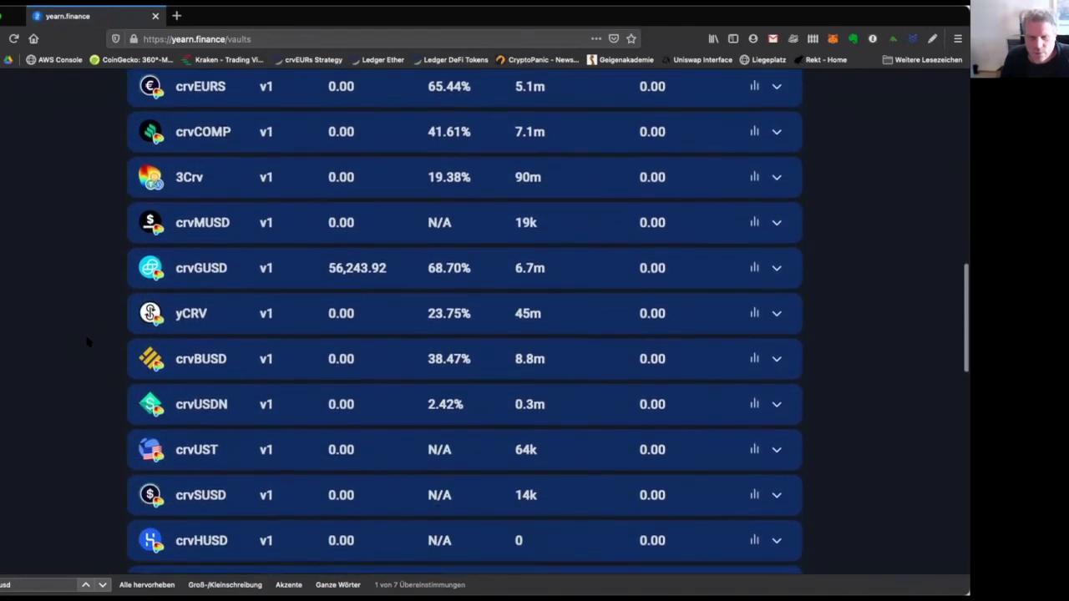
{"action": "scroll", "coordinate": [402, 211], "scroll_direction": "up", "scroll_amount": 2}
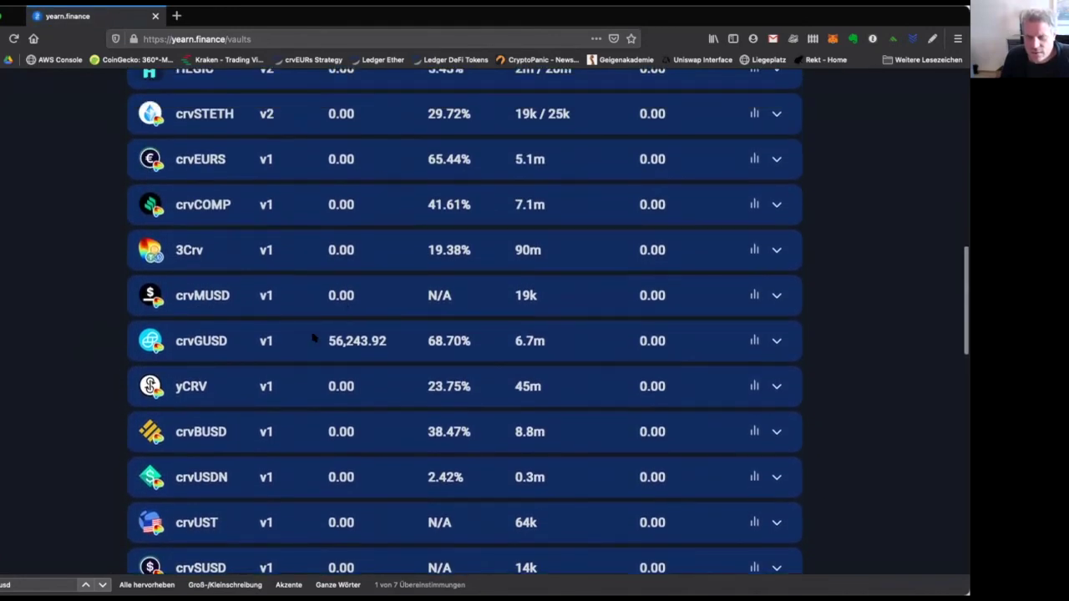
Expand crvGUSD and fill the withdraw field with the full 56243.92 balance.
{"action": "left_click", "coordinate": [358, 340]}
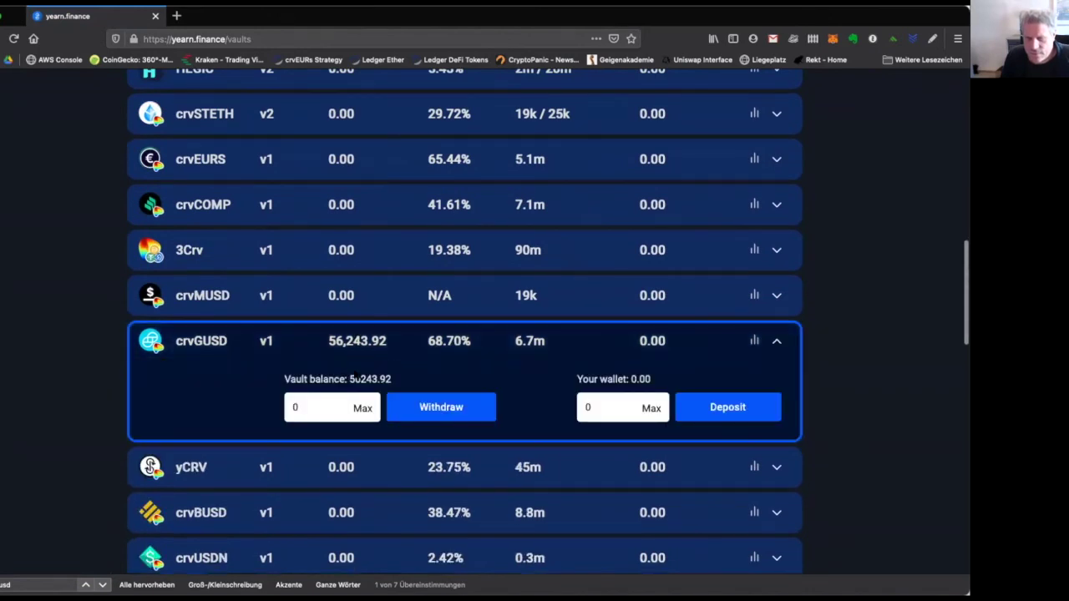
{"action": "left_click_drag", "start_coordinate": [349, 379], "coordinate": [424, 386]}
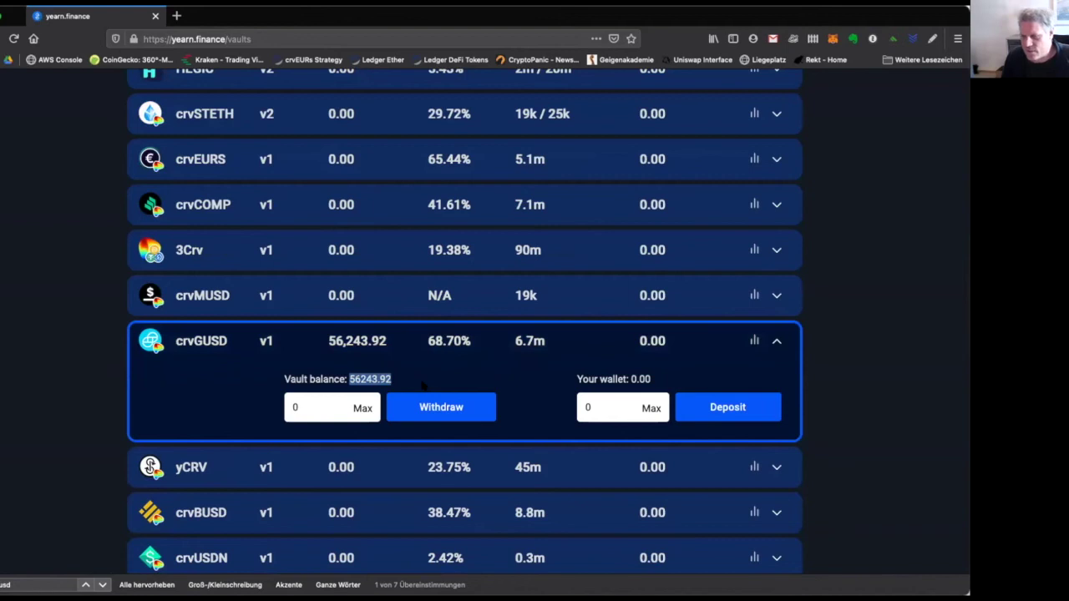
{"action": "left_click", "coordinate": [362, 407]}
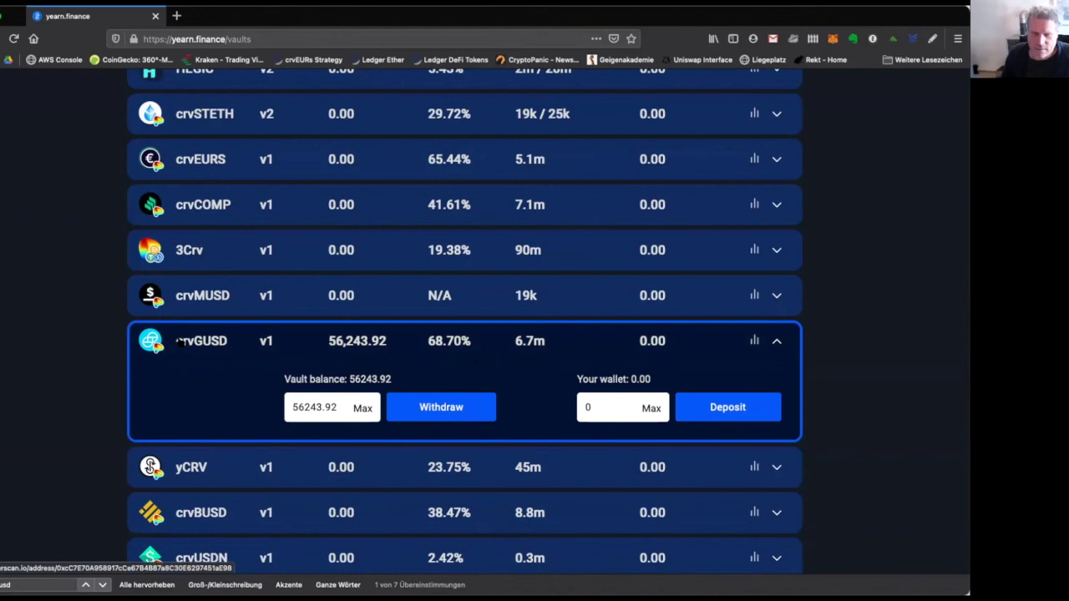
{"action": "left_click", "coordinate": [180, 342]}
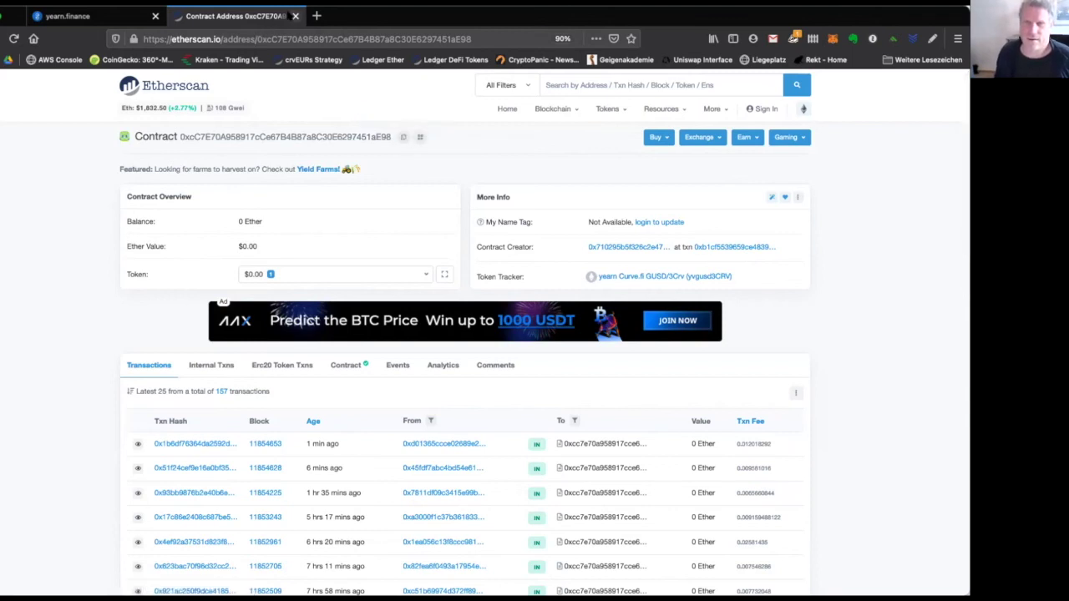
{"action": "left_click", "coordinate": [295, 16]}
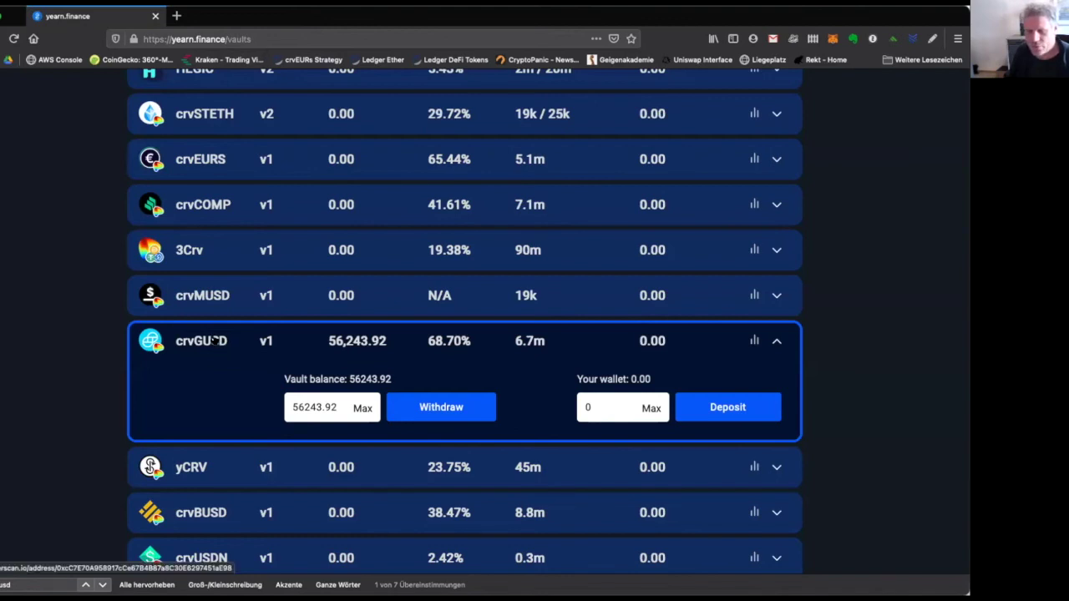
Collapse the crvGUSD row and load the yearn.finance homepage by removing 'vaults' from the URL.
{"action": "left_click", "coordinate": [358, 341]}
{"action": "scroll", "coordinate": [357, 342], "scroll_direction": "up", "scroll_amount": 15}
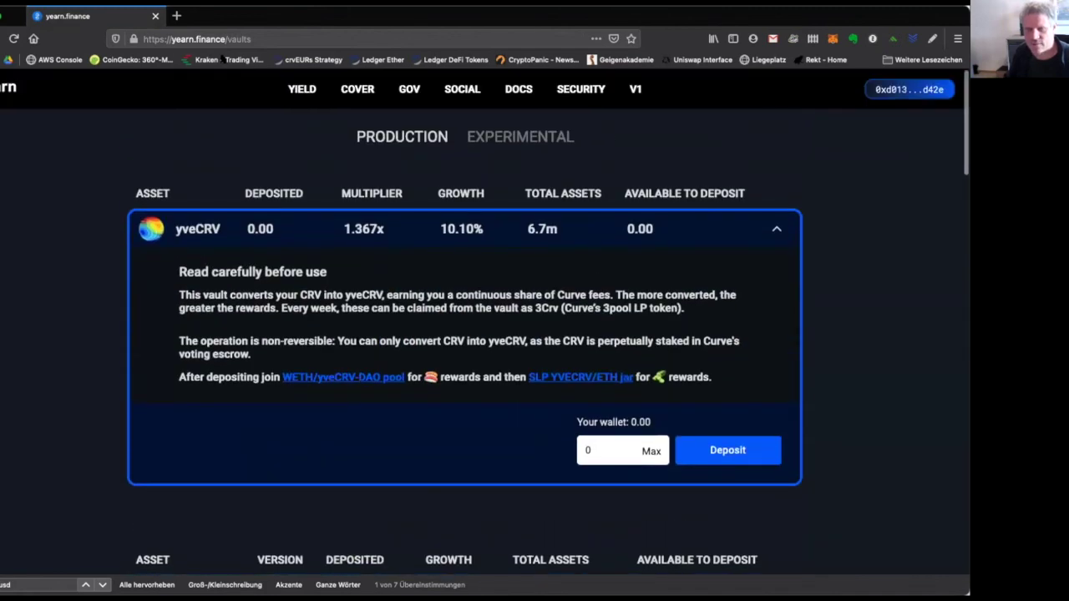
{"action": "double_click", "coordinate": [236, 38]}
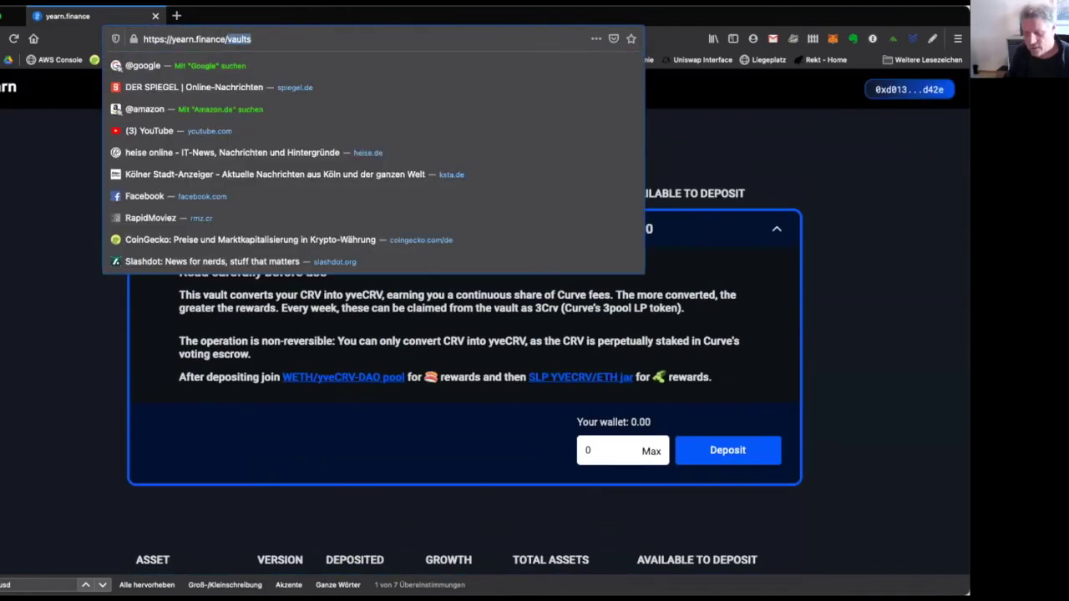
{"action": "key", "text": "BackSpace"}
{"action": "key", "text": "Return"}
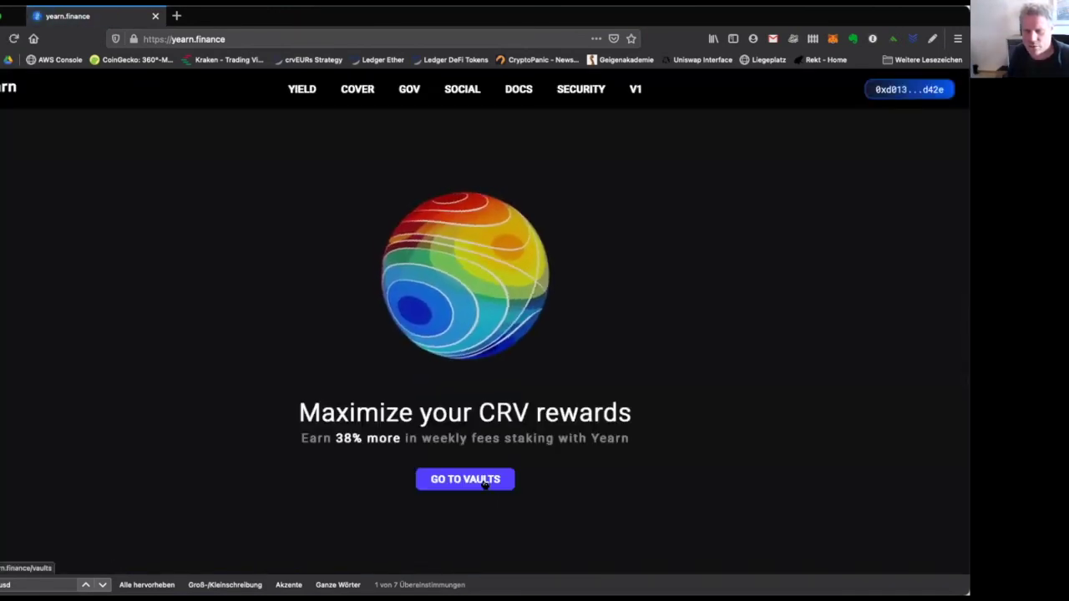
Go to the vaults page and open the crvGUSD vault contract on Etherscan.
{"action": "left_click", "coordinate": [484, 483]}
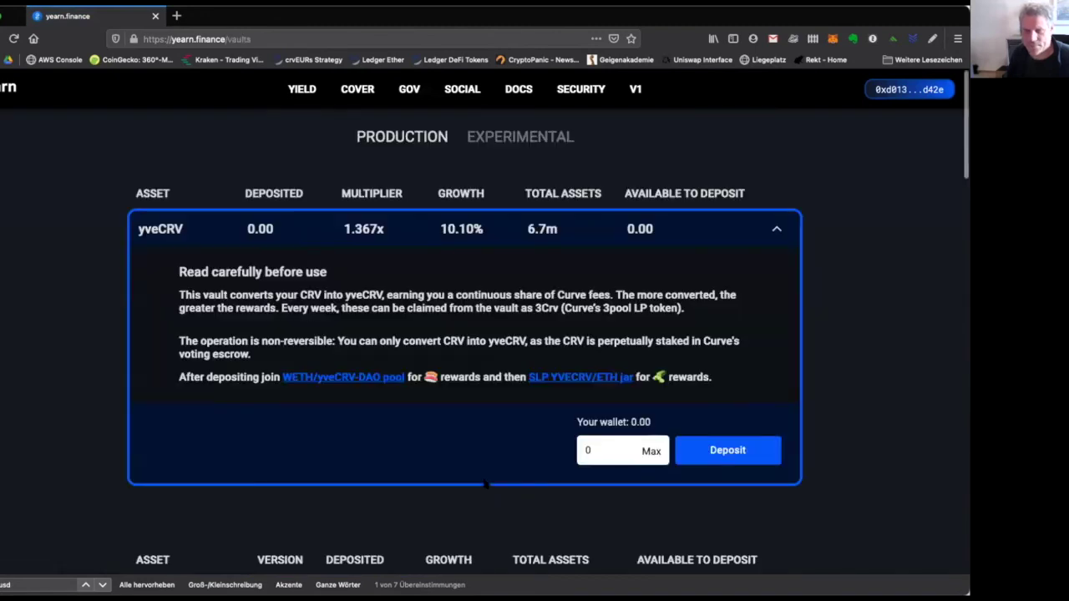
{"action": "scroll", "coordinate": [188, 471], "scroll_direction": "down", "scroll_amount": 5}
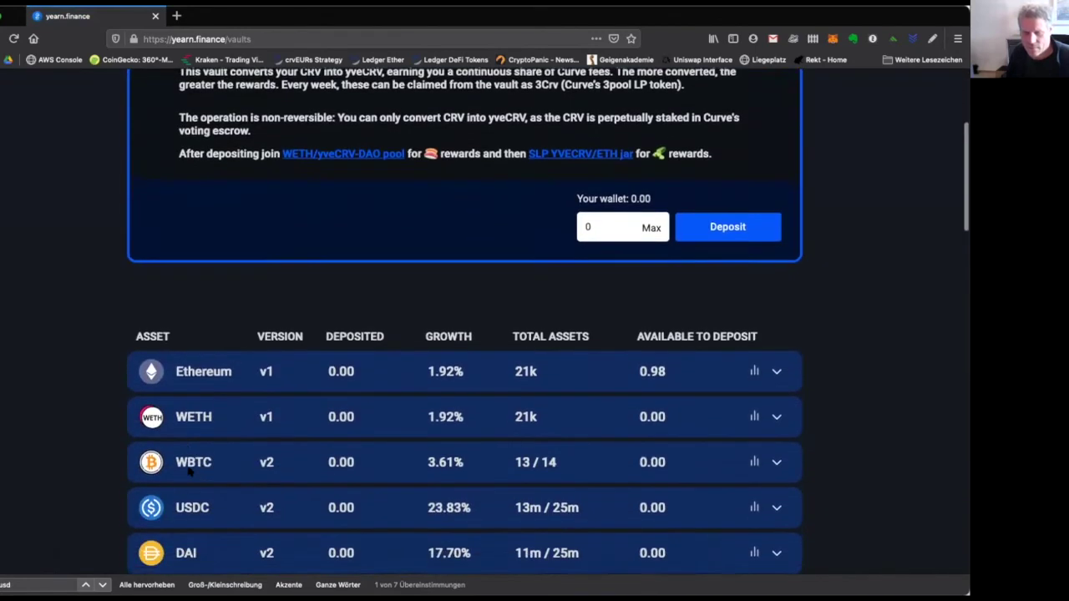
{"action": "scroll", "coordinate": [189, 471], "scroll_direction": "down", "scroll_amount": 13}
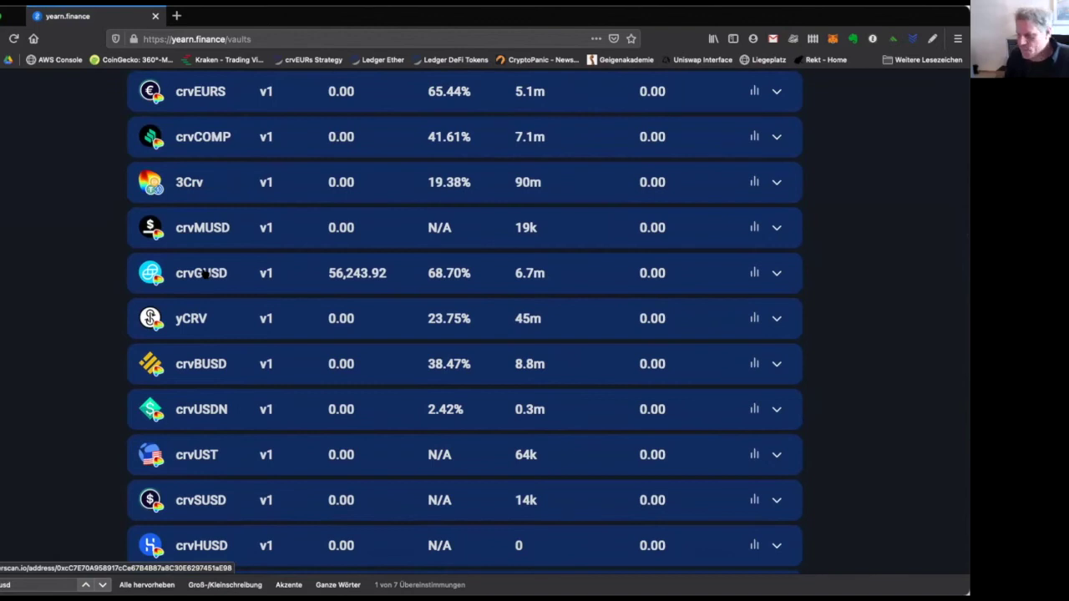
{"action": "left_click", "coordinate": [203, 273]}
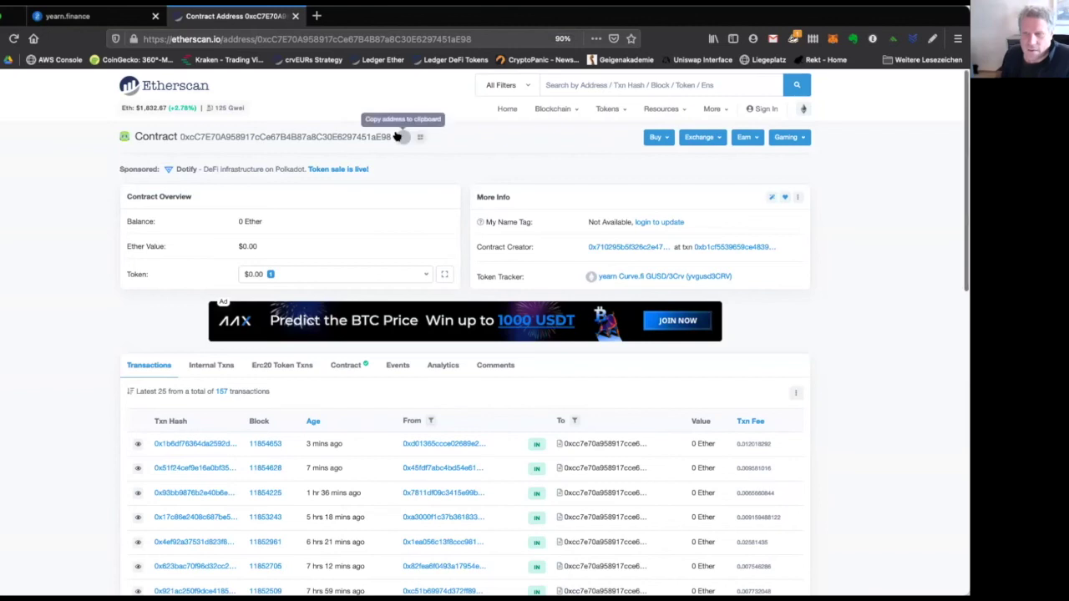
Copy the crvGUSD vault contract address from Etherscan.
{"action": "left_click", "coordinate": [402, 137]}
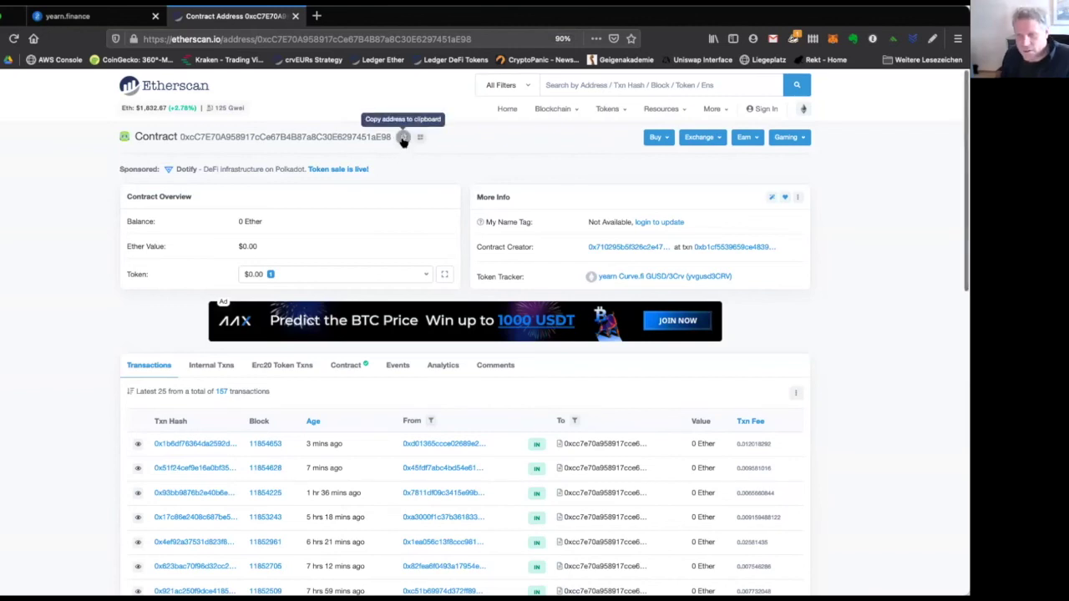
{"action": "left_click", "coordinate": [402, 139]}
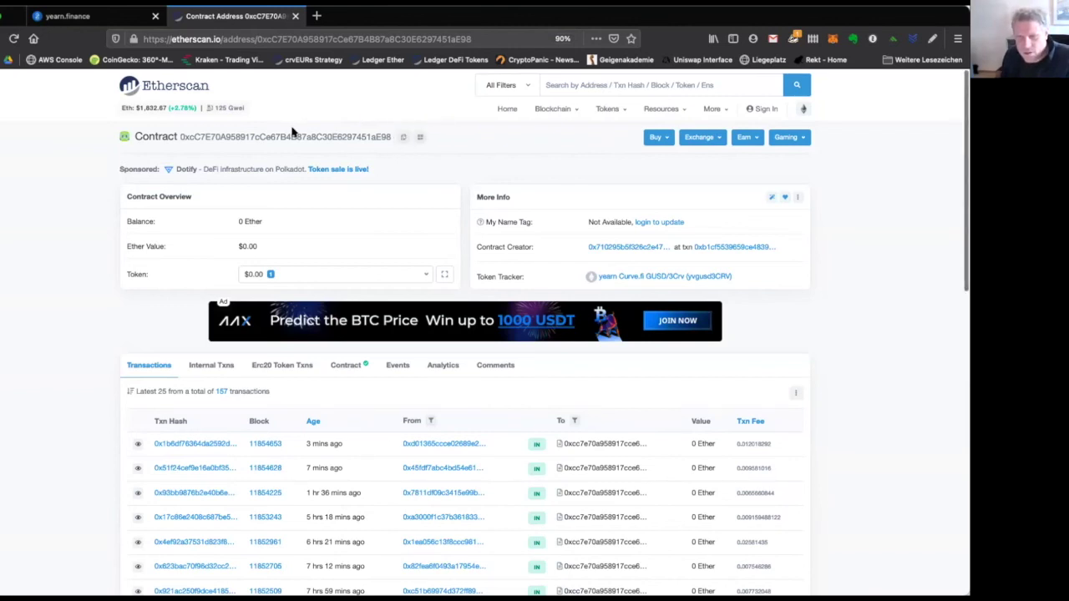
{"action": "left_click", "coordinate": [403, 138]}
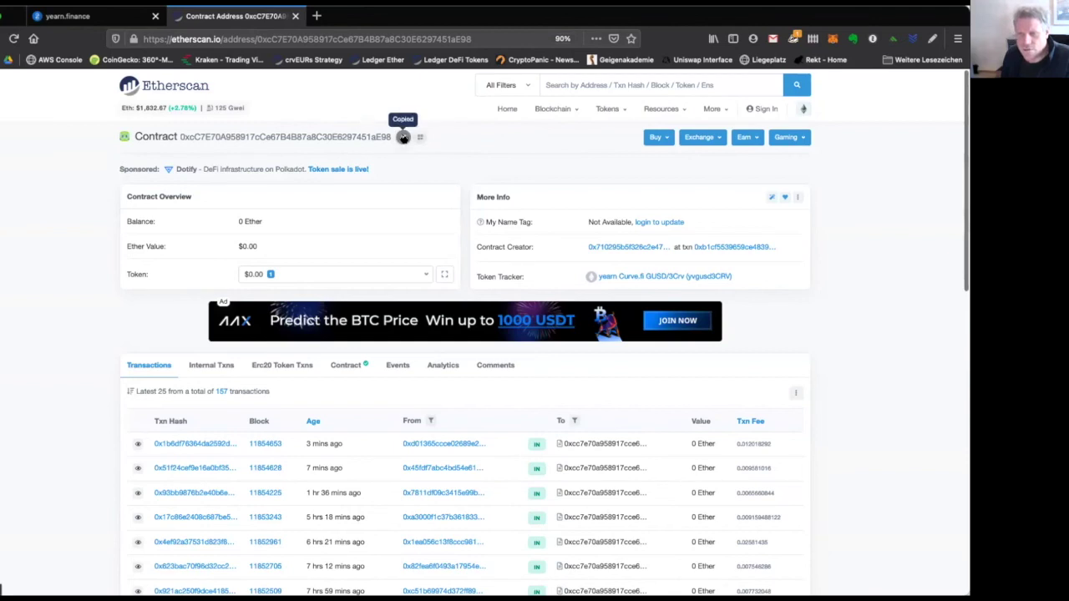
Add yvgusd3CRV to MetaMask as a custom token using the pasted contract address.
{"action": "left_click", "coordinate": [832, 38]}
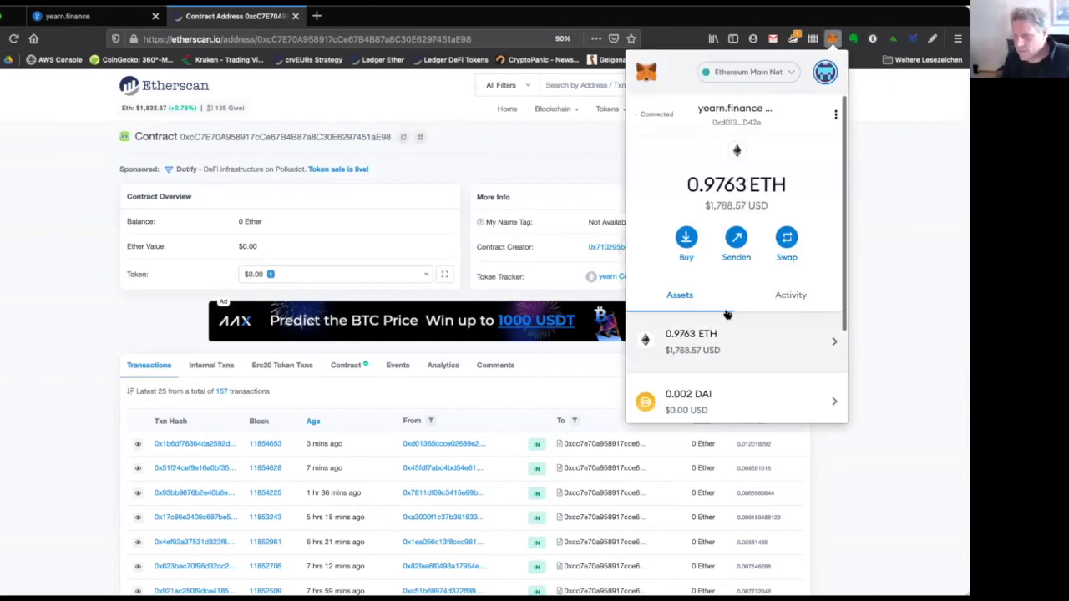
{"action": "scroll", "coordinate": [739, 356], "scroll_direction": "down", "scroll_amount": 3}
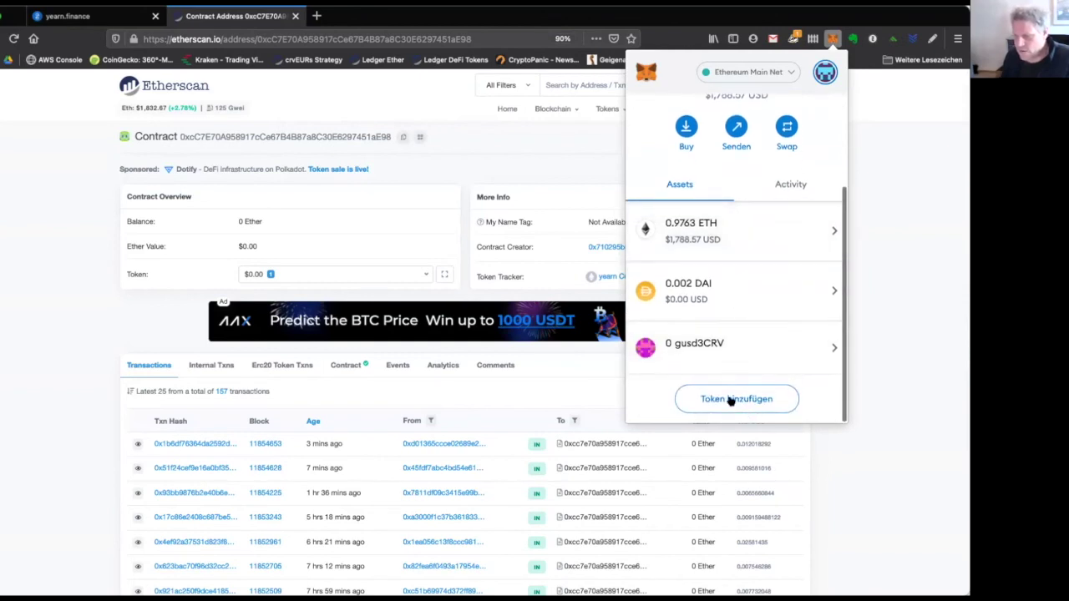
{"action": "left_click", "coordinate": [731, 399]}
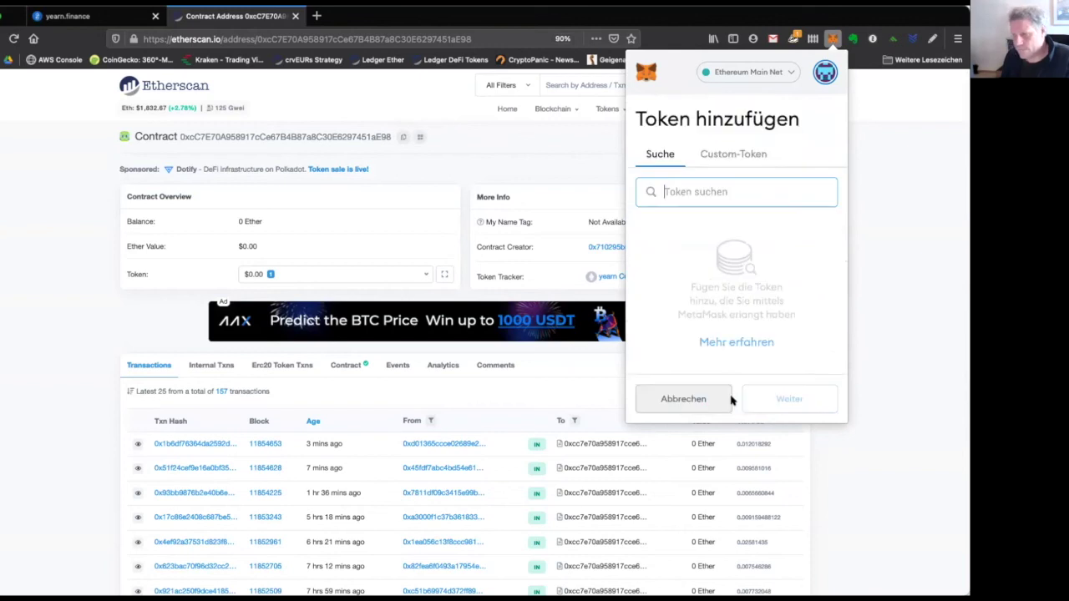
{"action": "left_click", "coordinate": [747, 153]}
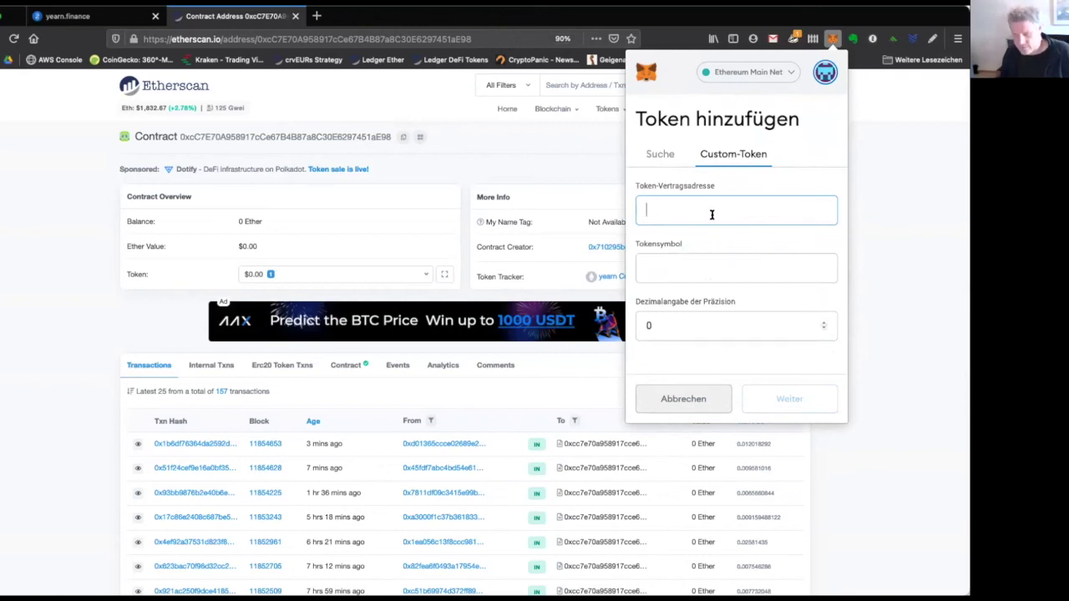
{"action": "key", "text": "super+v"}
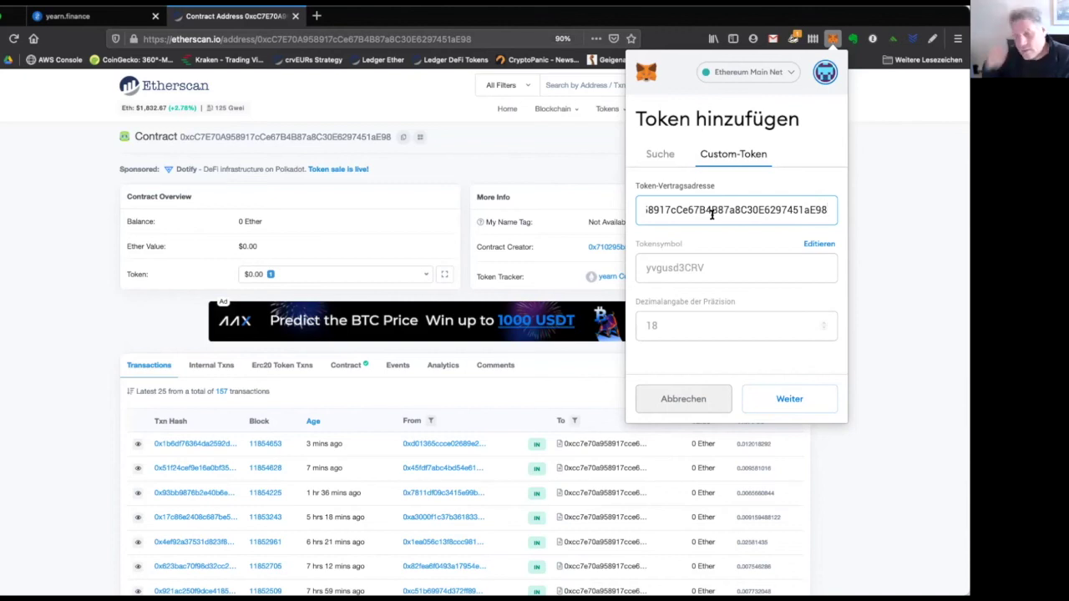
{"action": "left_click", "coordinate": [800, 397]}
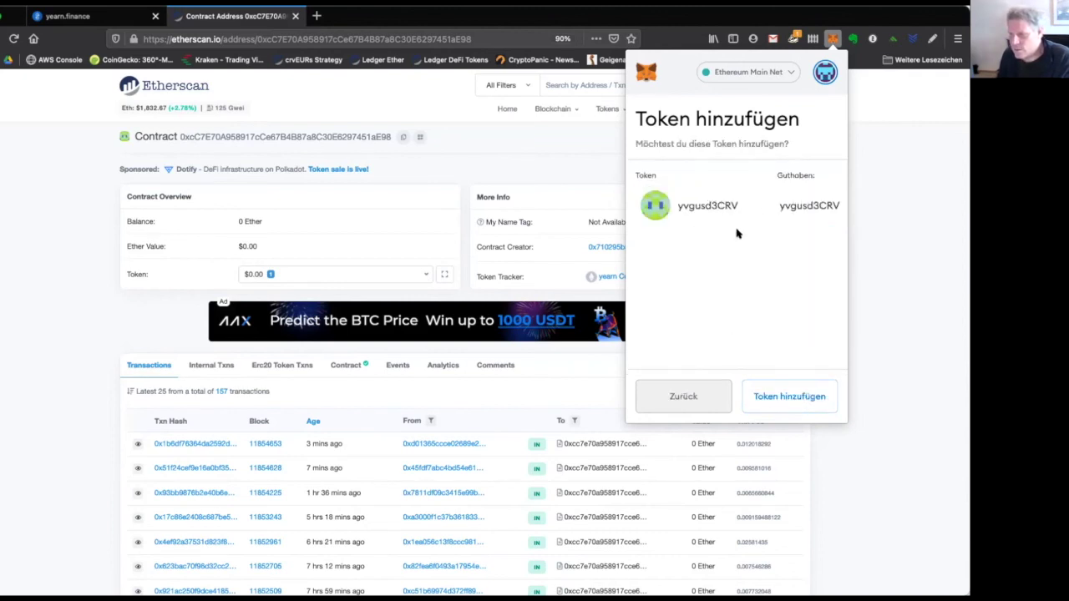
{"action": "left_click", "coordinate": [770, 396]}
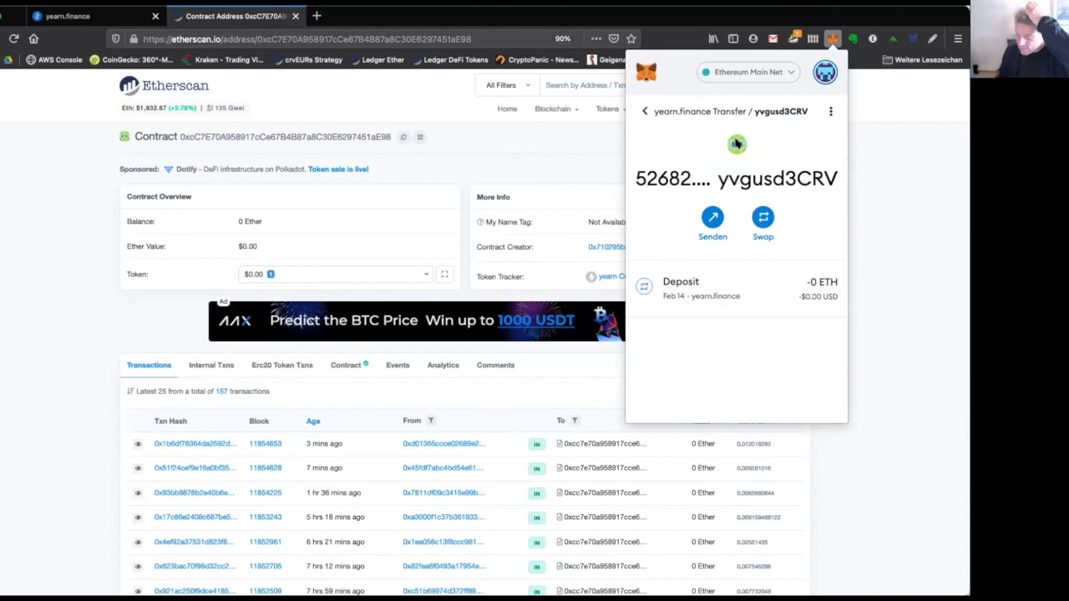
Verify 52682.812 yvgusd3CRV in MetaMask's assets list, then go to Google Drive.
{"action": "left_click", "coordinate": [642, 111]}
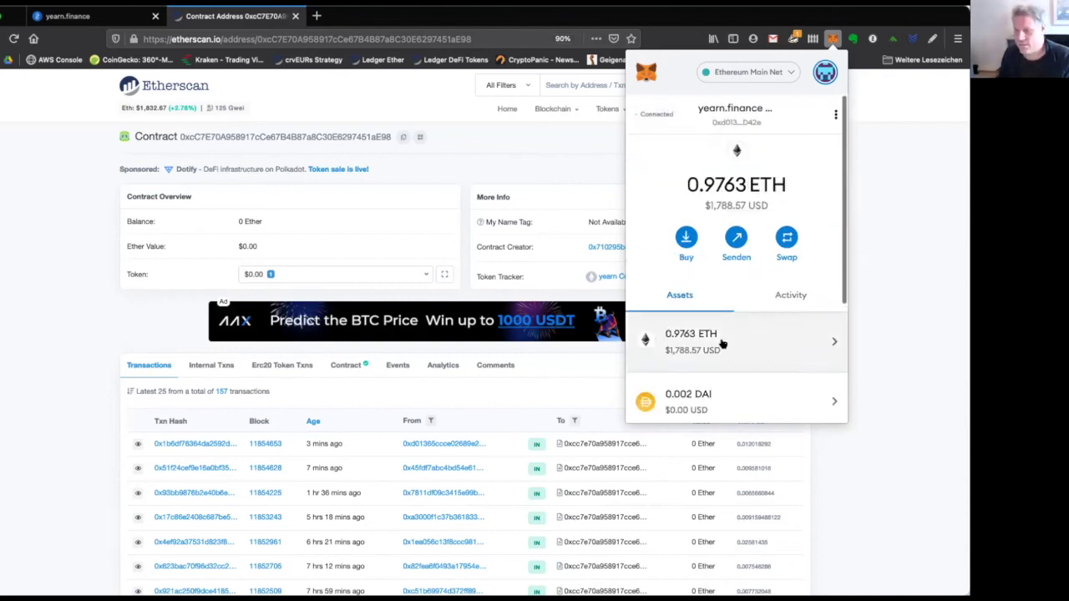
{"action": "scroll", "coordinate": [720, 343], "scroll_direction": "down", "scroll_amount": 3}
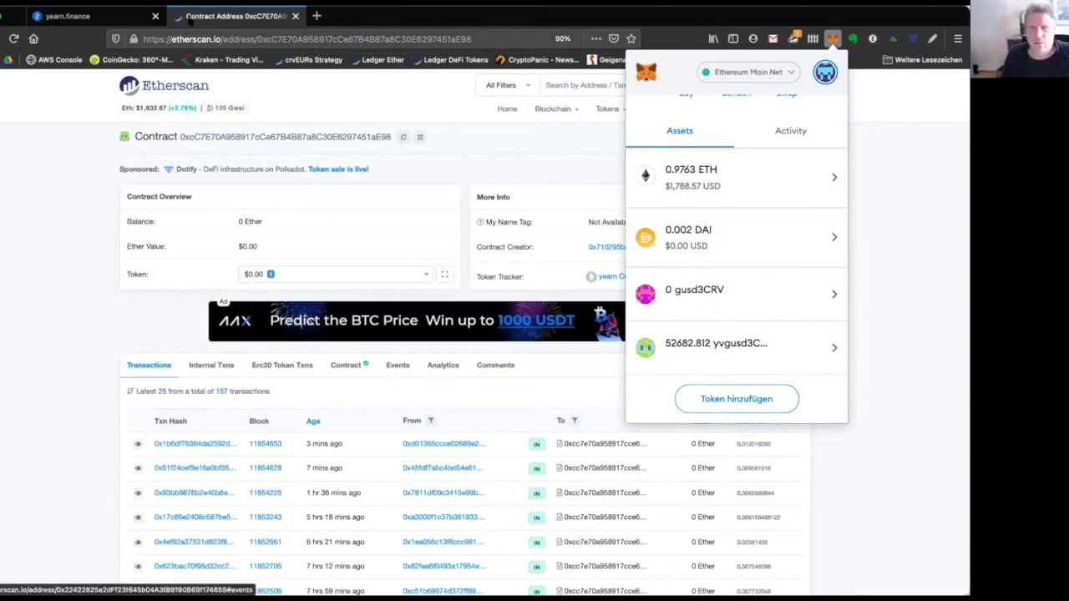
{"action": "left_click", "coordinate": [151, 16]}
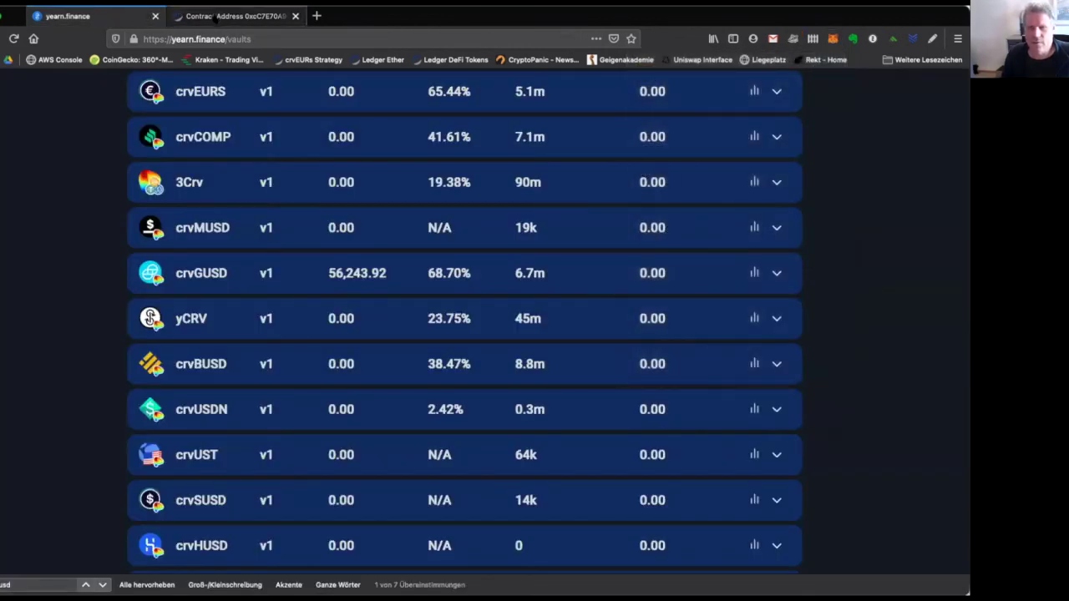
{"action": "left_click", "coordinate": [225, 17]}
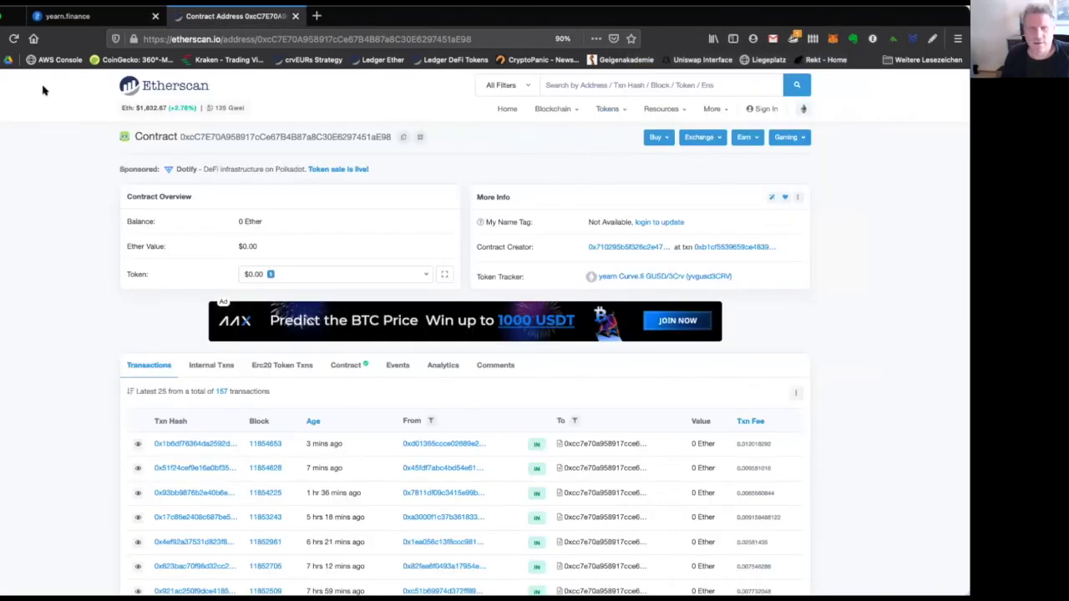
{"action": "left_click", "coordinate": [9, 61]}
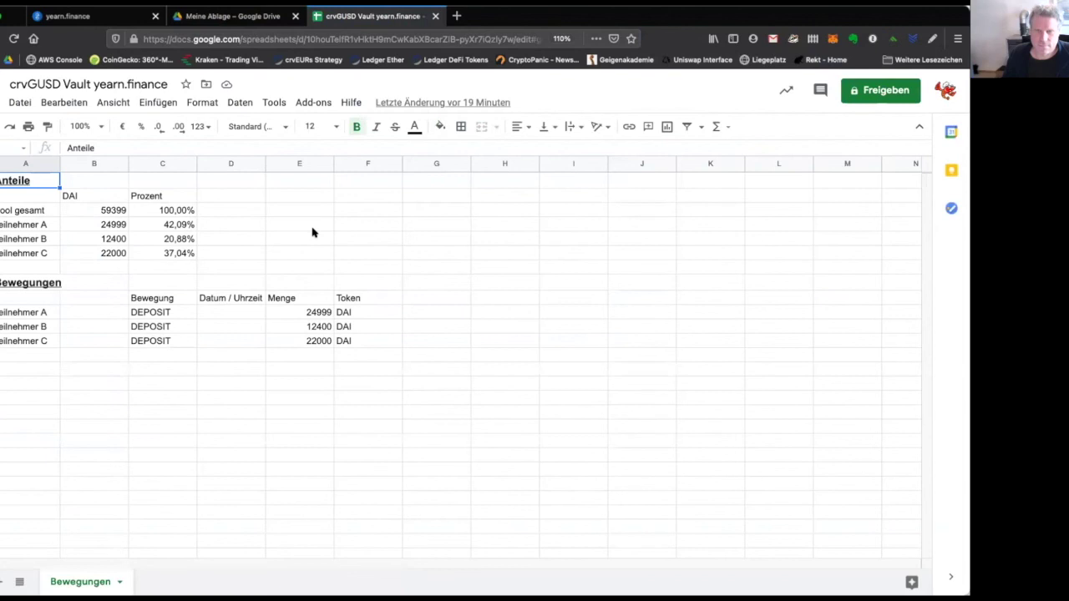
Start a 'Tei' entry below the deposits list and copy the wallet address from MetaMask.
{"action": "left_click", "coordinate": [30, 368]}
{"action": "type", "text": "Tei"}
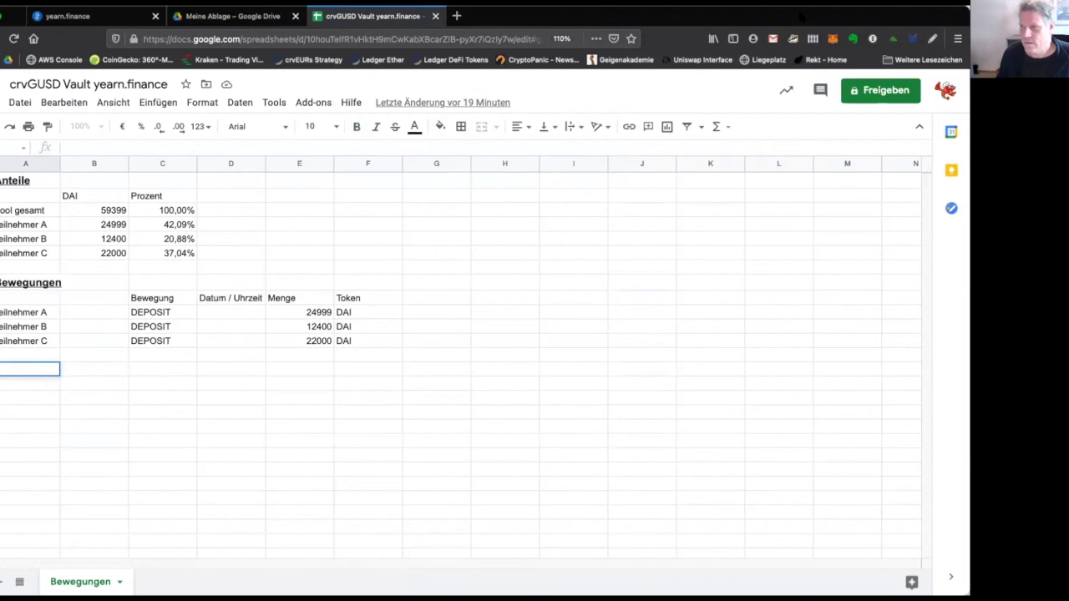
{"action": "left_click", "coordinate": [833, 39]}
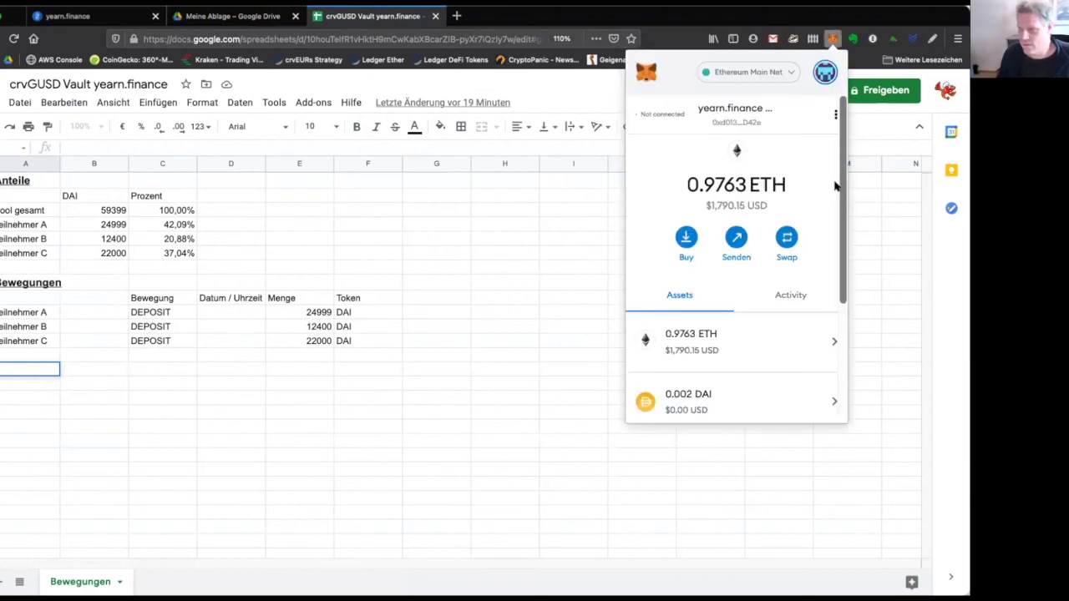
{"action": "left_click", "coordinate": [747, 122]}
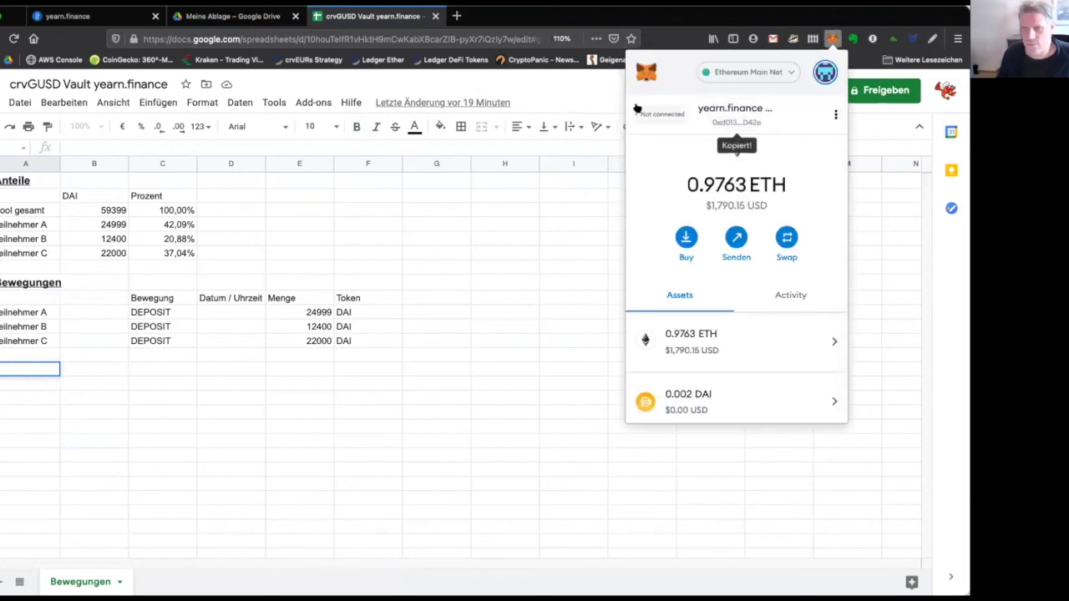
{"action": "left_click", "coordinate": [527, 86]}
Open a new browser tab to look up the wallet address on Etherscan.
{"action": "key", "text": "super+n"}
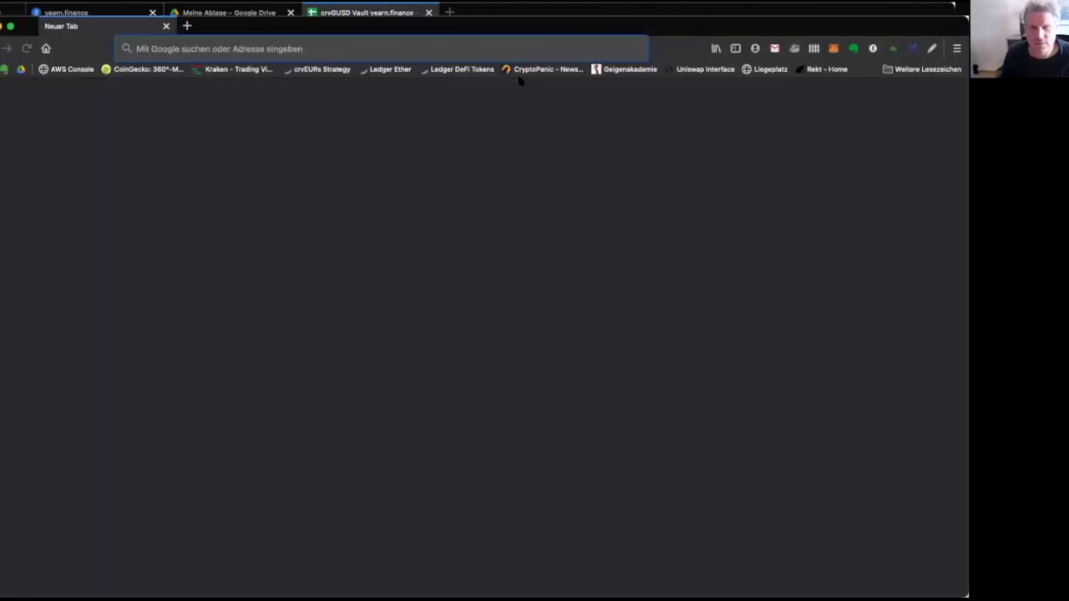
{"action": "left_click", "coordinate": [165, 26]}
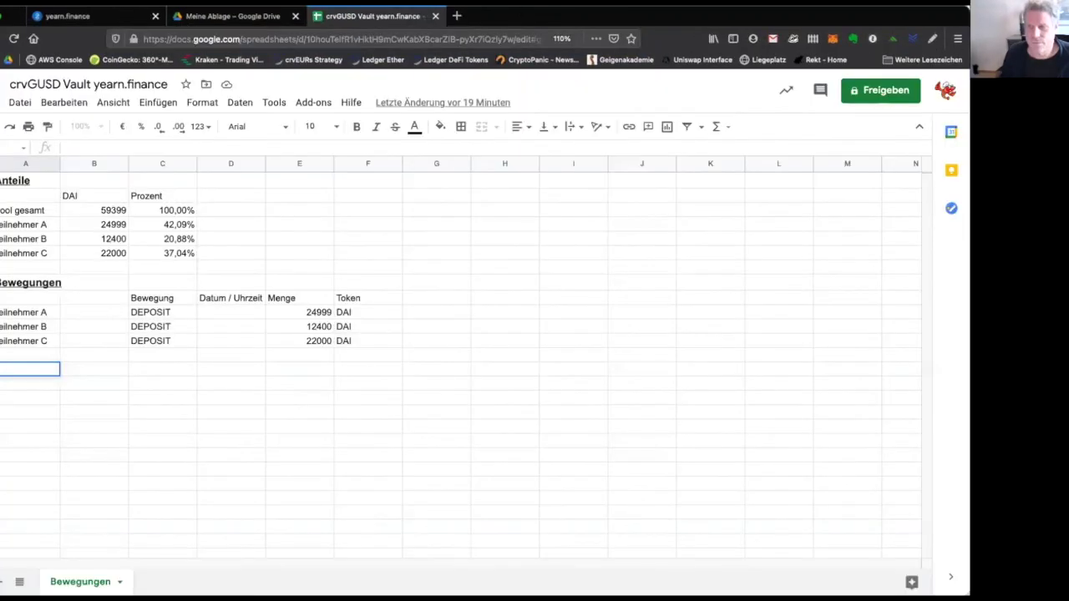
{"action": "left_click", "coordinate": [451, 9]}
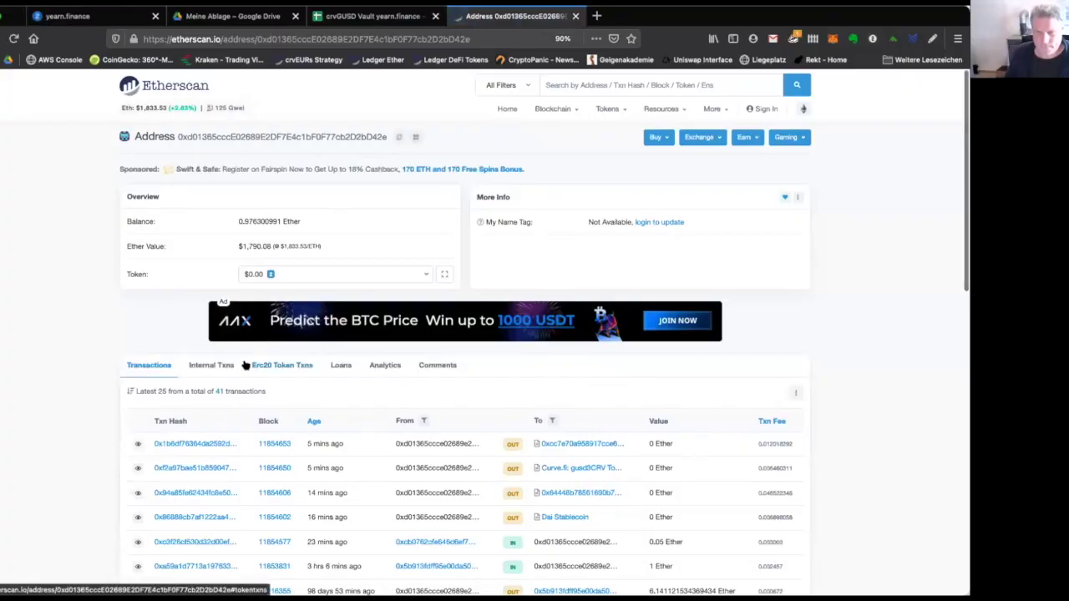
Filter the wallet's Etherscan transfers to Dai Stablecoin and copy the 12,045.69277 incoming amount.
{"action": "left_click", "coordinate": [293, 283]}
{"action": "left_click", "coordinate": [251, 354]}
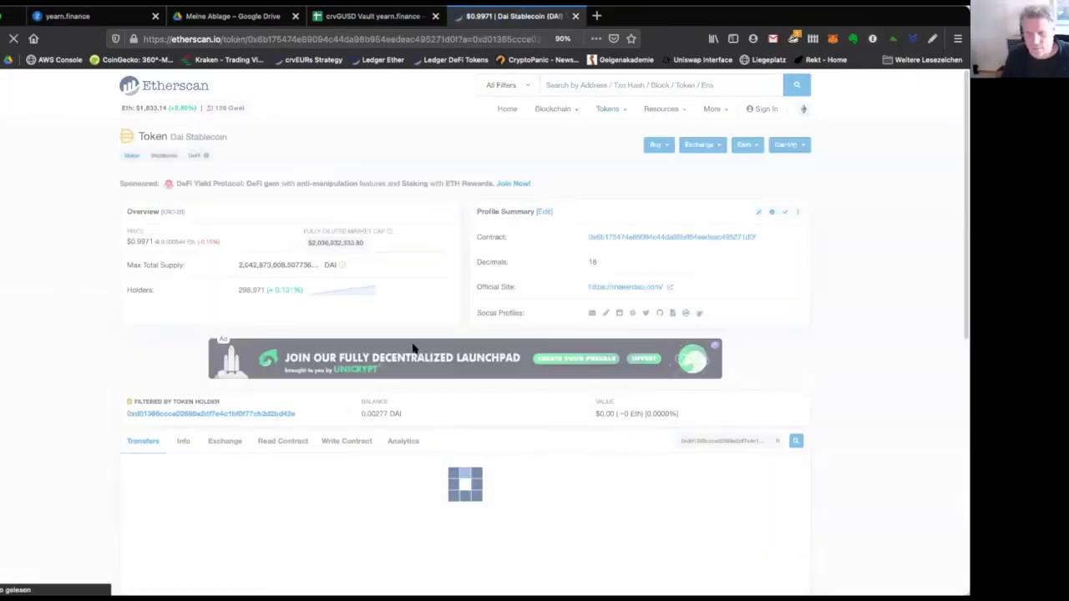
{"action": "scroll", "coordinate": [872, 493], "scroll_direction": "down", "scroll_amount": 5}
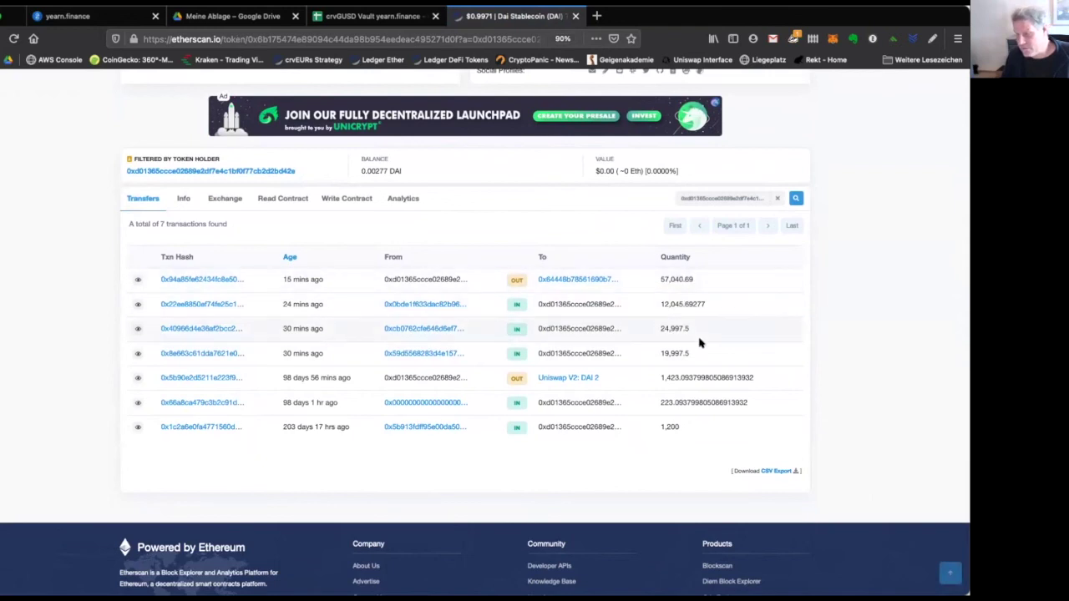
{"action": "left_click_drag", "start_coordinate": [660, 352], "coordinate": [695, 353]}
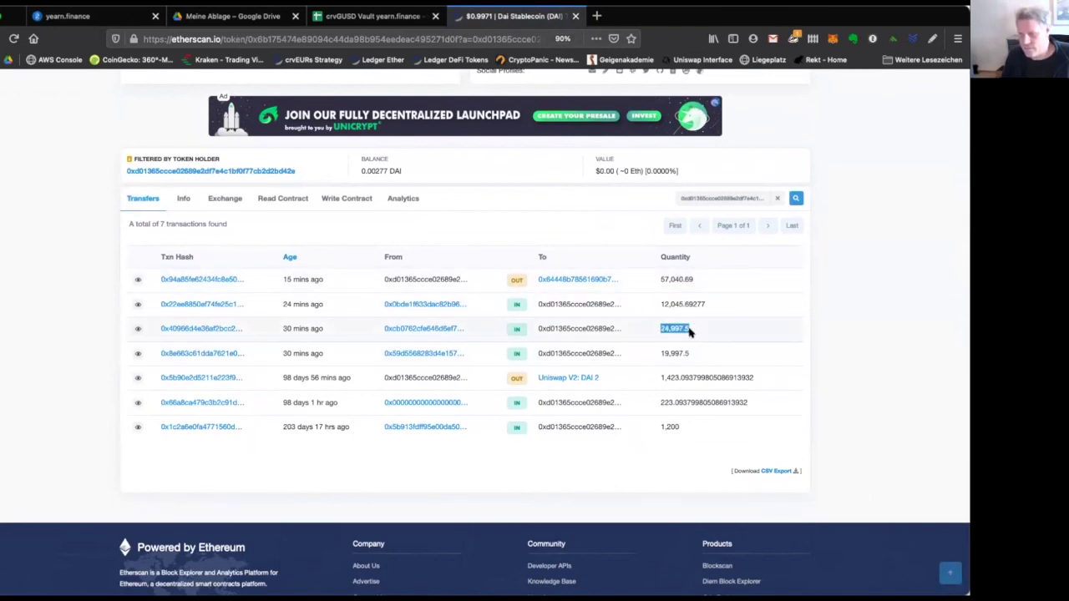
{"action": "left_click_drag", "start_coordinate": [660, 304], "coordinate": [710, 305]}
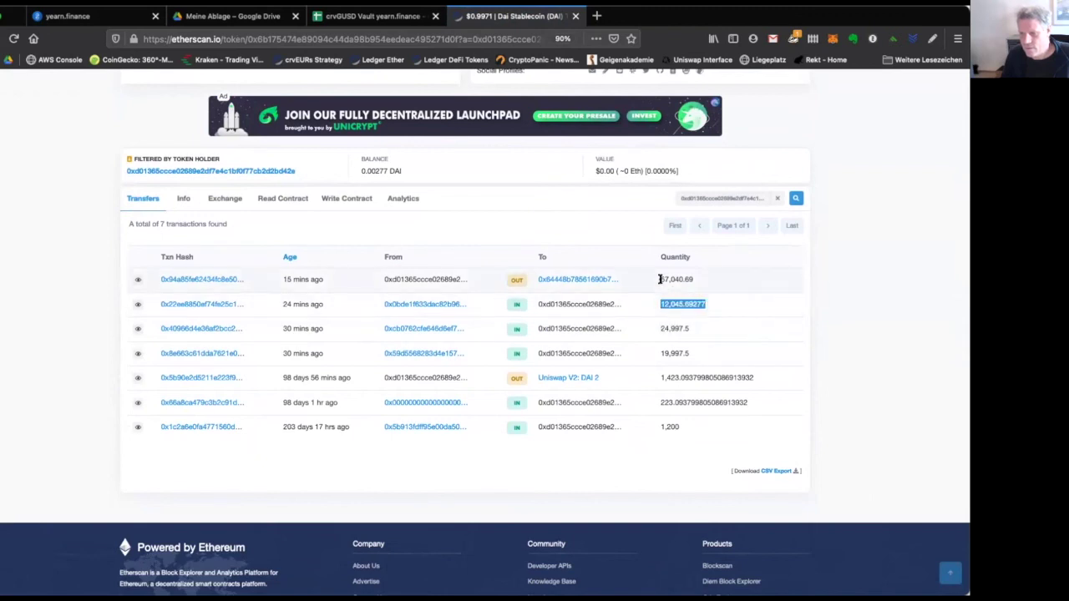
{"action": "left_click_drag", "start_coordinate": [659, 279], "coordinate": [692, 281]}
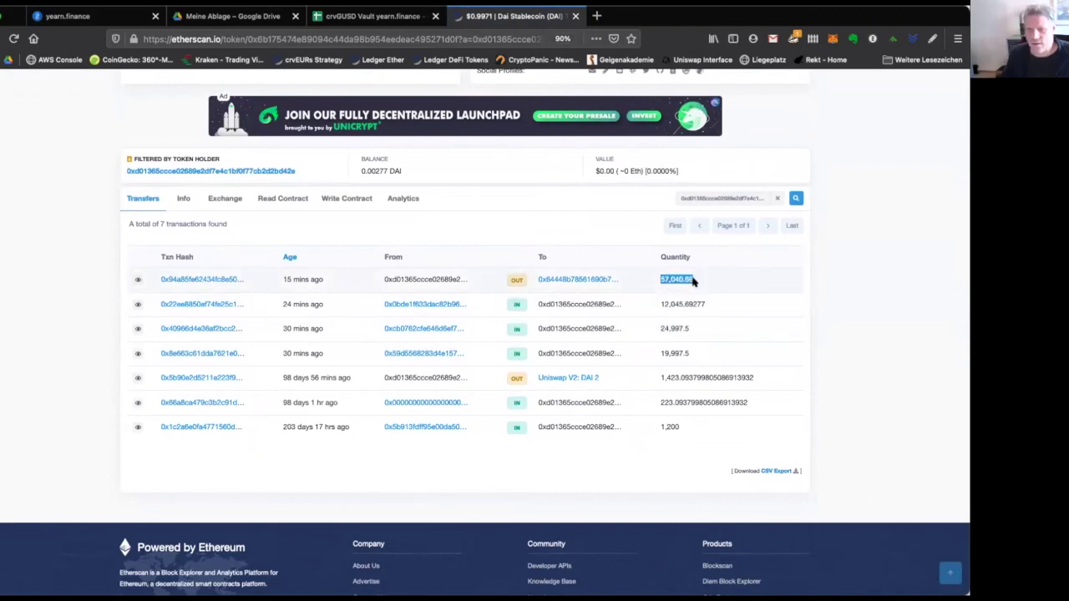
{"action": "left_click", "coordinate": [694, 282]}
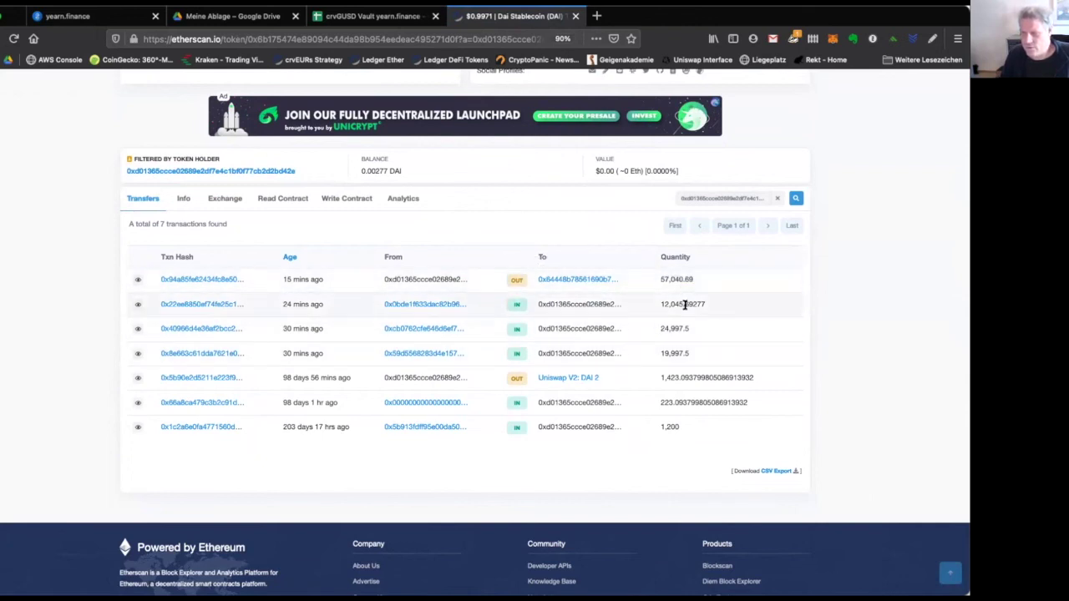
{"action": "left_click_drag", "start_coordinate": [659, 303], "coordinate": [728, 307]}
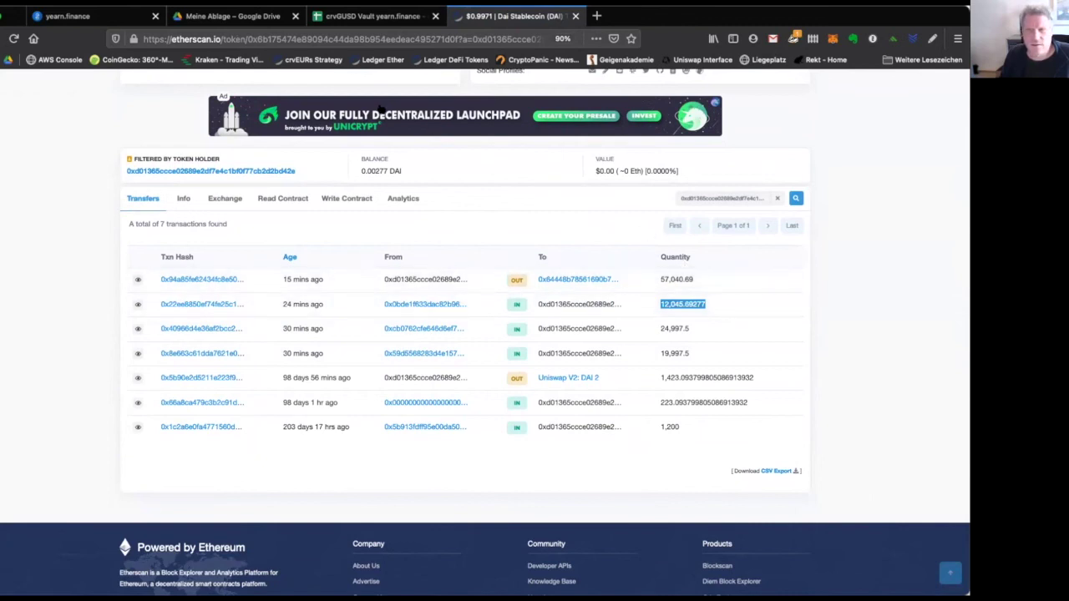
{"action": "left_click", "coordinate": [377, 16]}
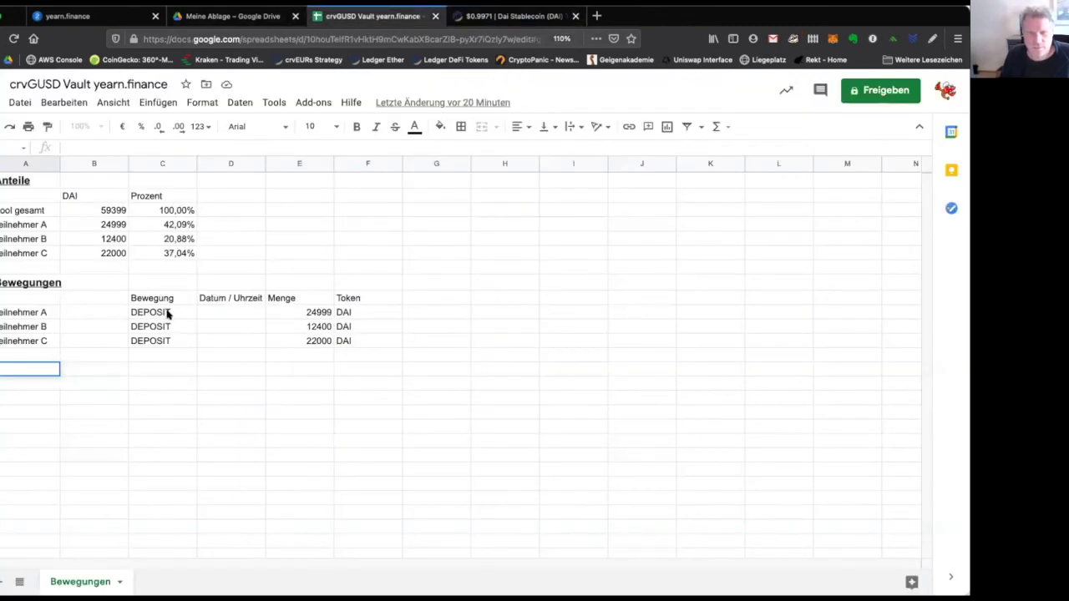
Paste 12,045.69277 as Teilnehmer A's deposit, correcting it to 12045,69277.
{"action": "left_click", "coordinate": [311, 311]}
{"action": "key", "text": "ctrl+v"}
{"action": "double_click", "coordinate": [284, 312]}
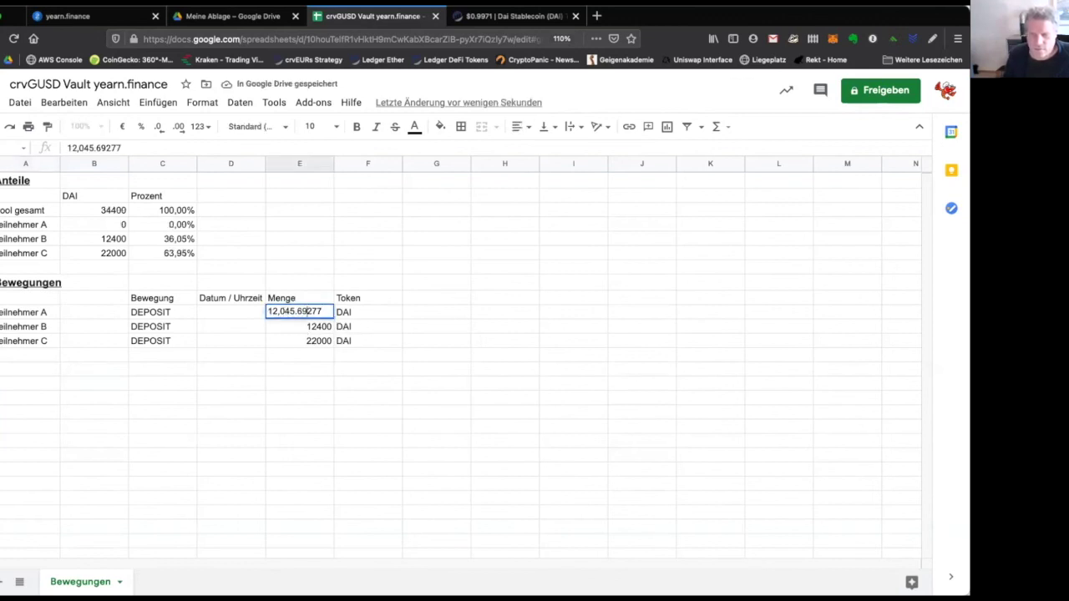
{"action": "left_click", "coordinate": [297, 311]}
{"action": "key", "text": "BackSpace"}
{"action": "type", "text": ","}
{"action": "key", "text": "BackSpace"}
{"action": "key", "text": "Return"}
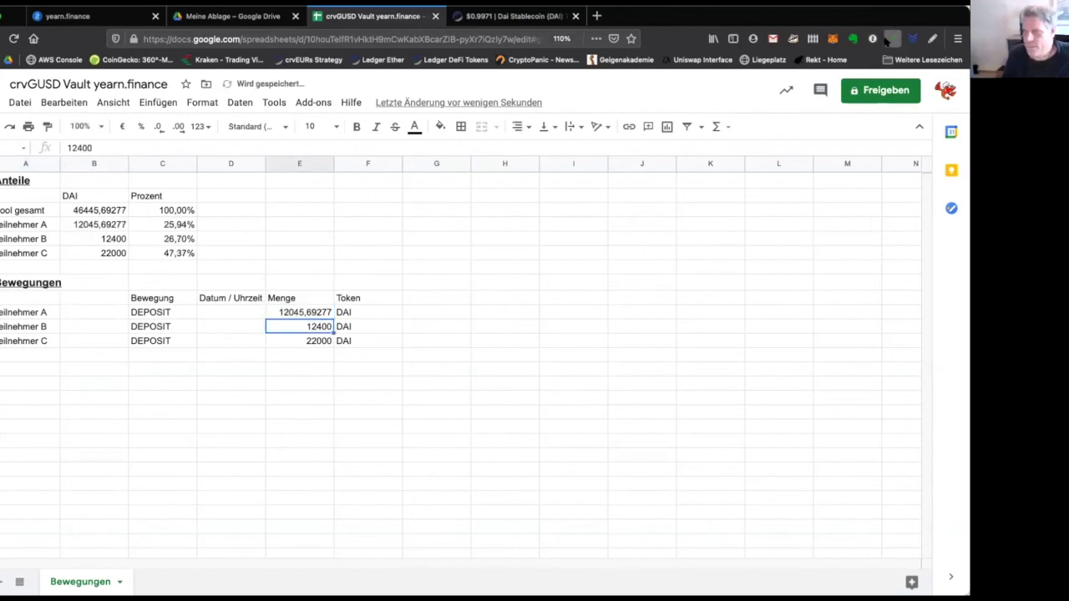
Copy the 24,997.5 DAI transfer into Teilnehmer B's deposit as 24997,5.
{"action": "left_click", "coordinate": [499, 17]}
{"action": "left_click_drag", "start_coordinate": [660, 328], "coordinate": [687, 332]}
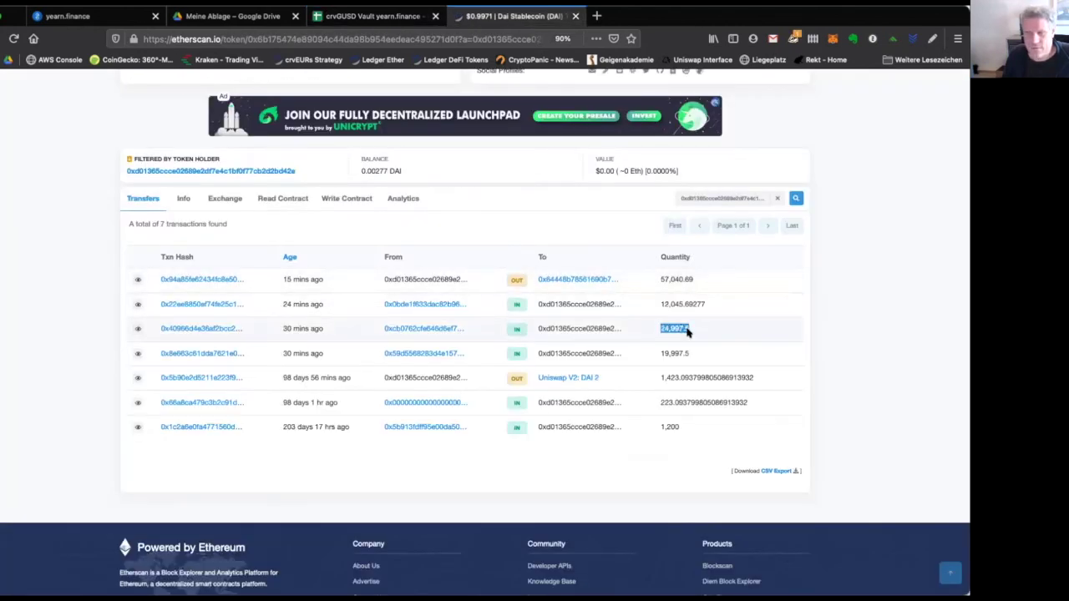
{"action": "left_click", "coordinate": [374, 16]}
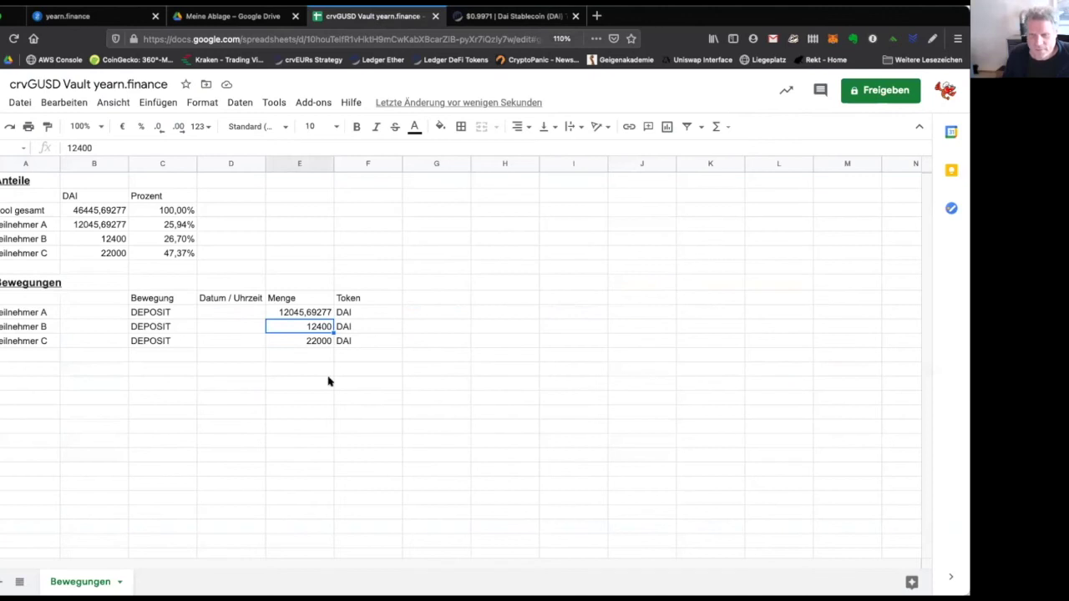
{"action": "key", "text": "ctrl+v"}
{"action": "double_click", "coordinate": [308, 327]}
{"action": "left_click", "coordinate": [279, 327]}
{"action": "key", "text": "BackSpace"}
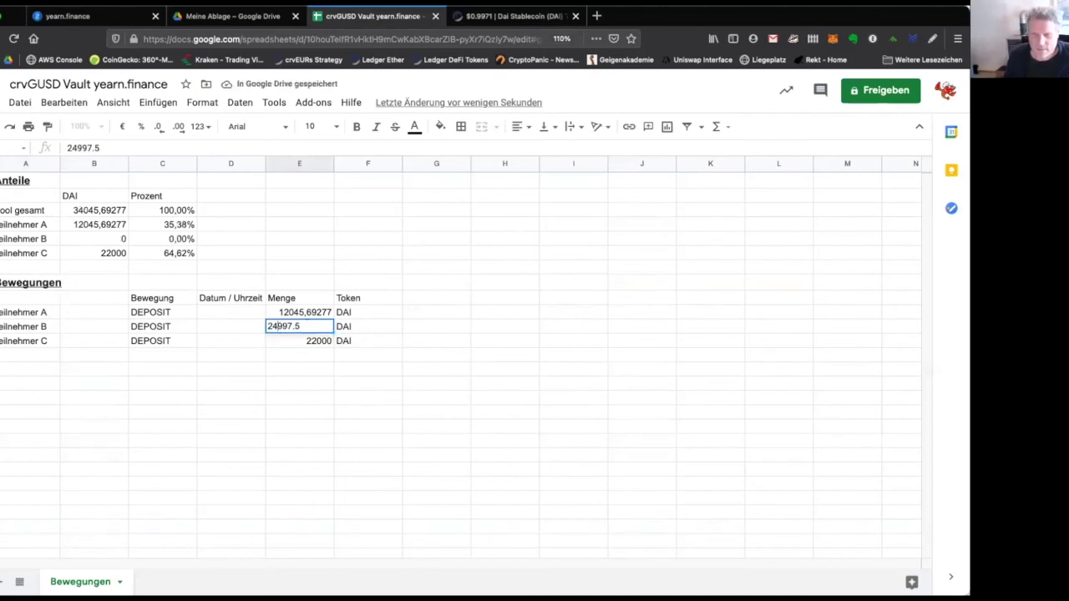
{"action": "key", "text": "Delete"}
{"action": "type", "text": ","}
{"action": "key", "text": "Return"}
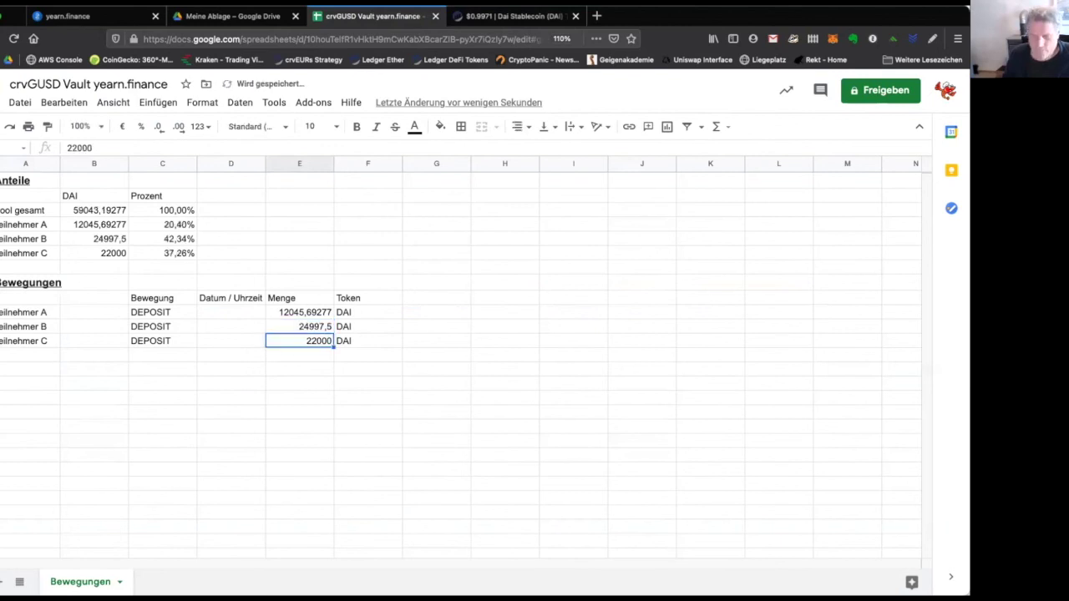
Copy the 19,997.5 DAI transfer into Teilnehmer C's deposit as 19997,5.
{"action": "left_click", "coordinate": [510, 16]}
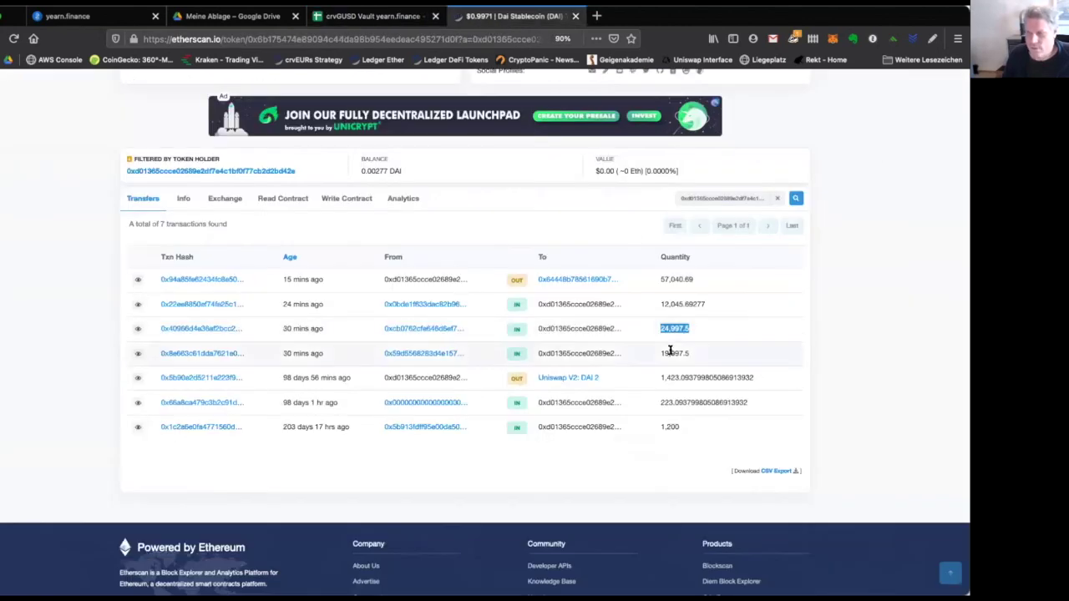
{"action": "left_click_drag", "start_coordinate": [657, 354], "coordinate": [685, 352]}
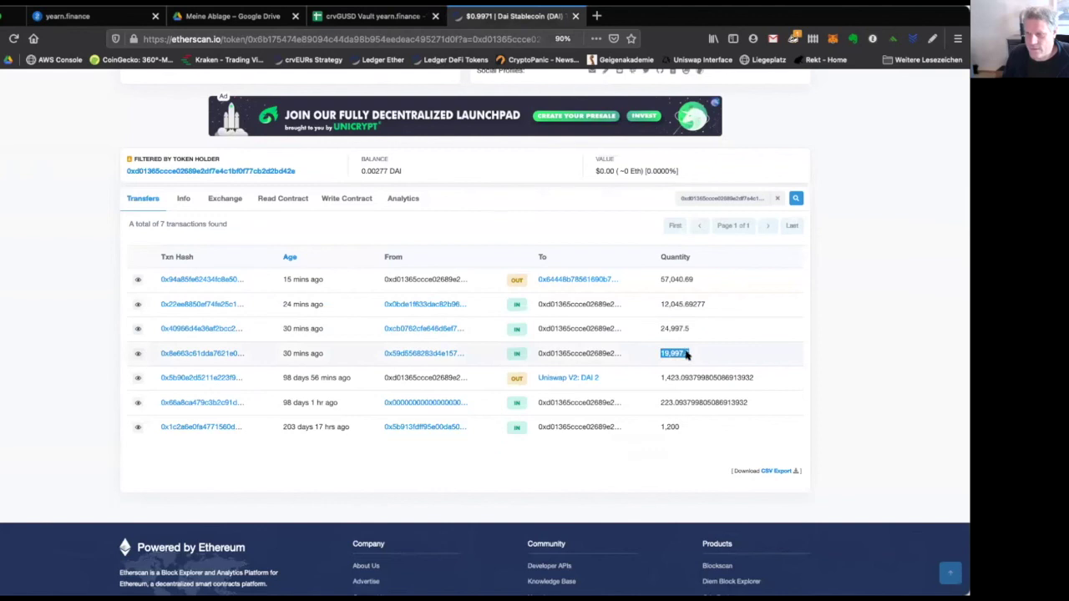
{"action": "left_click", "coordinate": [376, 16]}
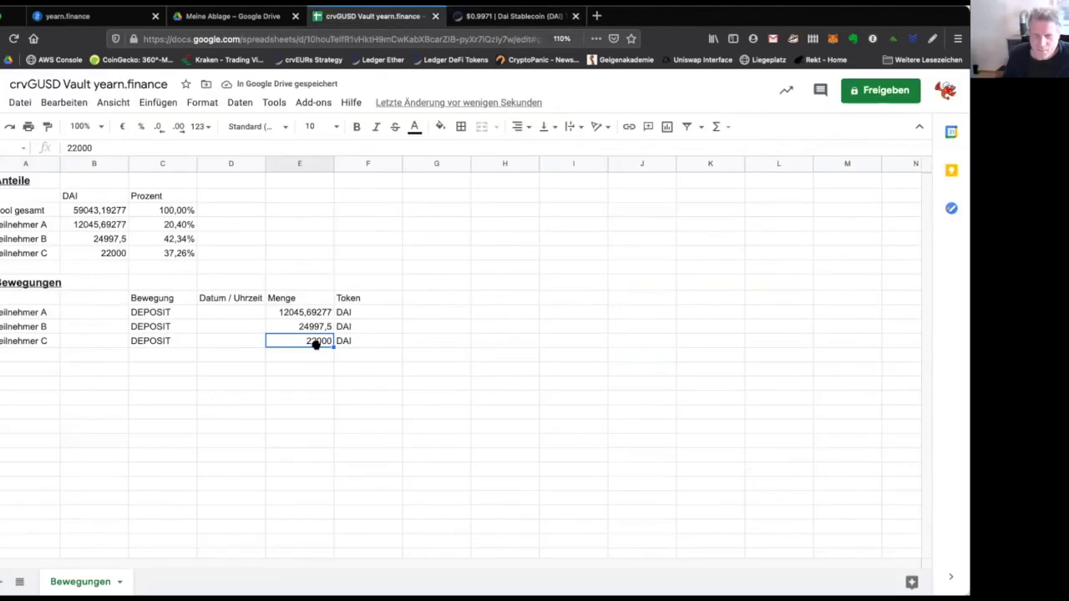
{"action": "key", "text": "ctrl+v"}
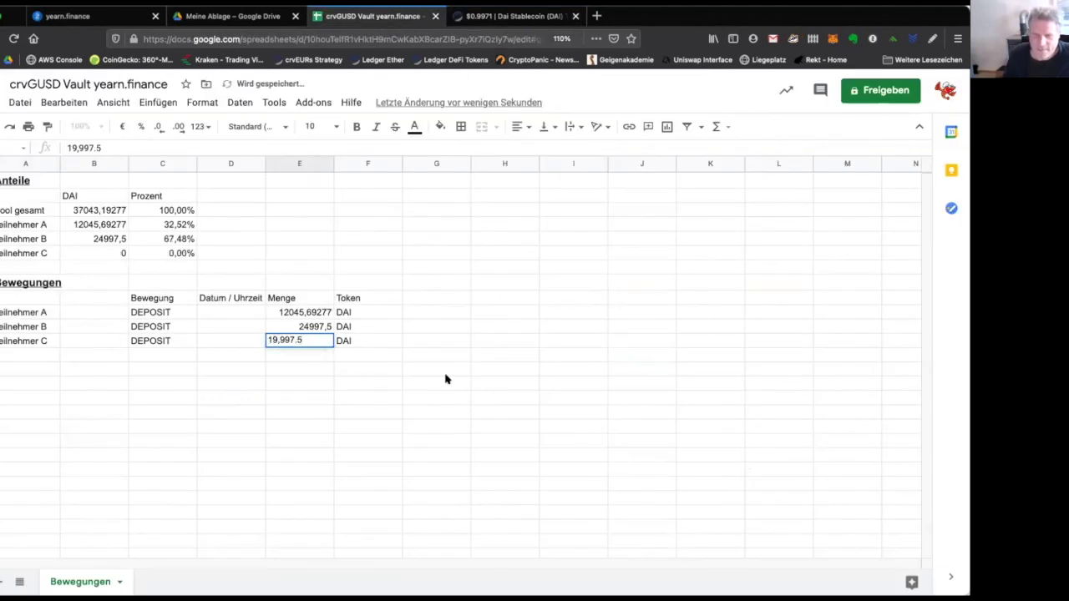
{"action": "key", "text": "Return"}
{"action": "key", "text": "Left"}
{"action": "key", "text": "BackSpace"}
{"action": "type", "text": ","}
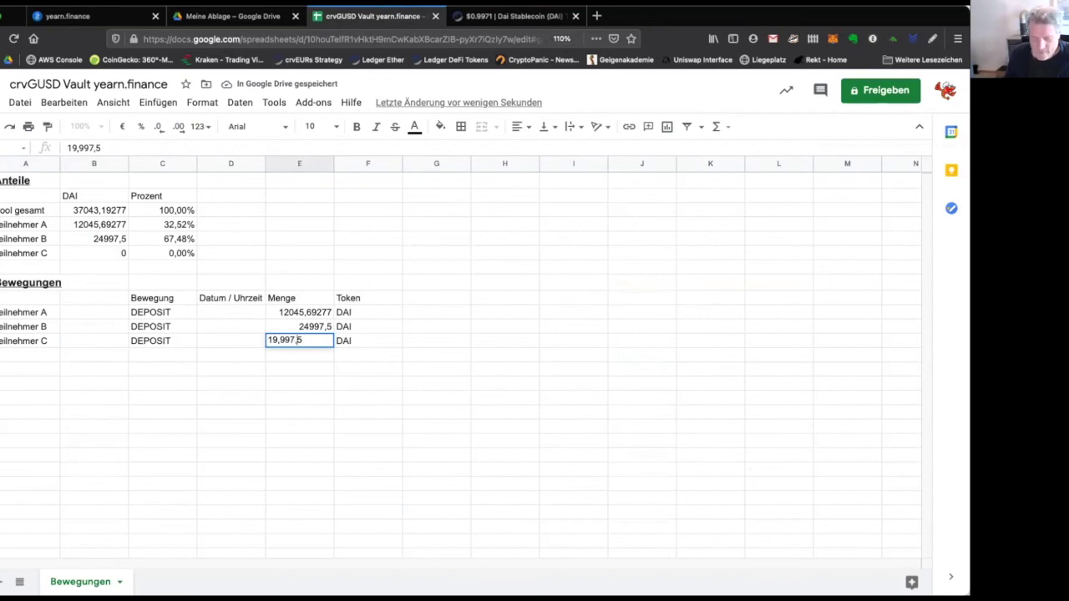
{"action": "key", "text": "BackSpace"}
{"action": "key", "text": "Return"}
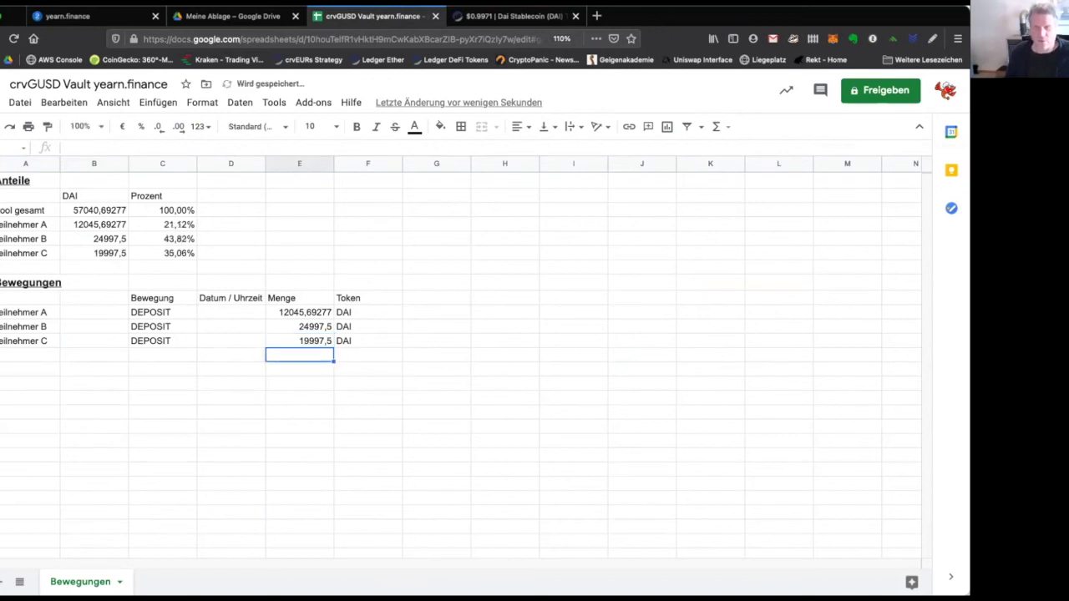
Confirm the three shares sum to 100% and add a 'Vault Tokens' heading in column E.
{"action": "key", "text": "Up"}
{"action": "key", "text": "Up"}
{"action": "key", "text": "Up"}
{"action": "key", "text": "Up"}
{"action": "key", "text": "Up"}
{"action": "key", "text": "Up"}
{"action": "key", "text": "Up"}
{"action": "key", "text": "Up"}
{"action": "key", "text": "Up"}
{"action": "key", "text": "Left"}
{"action": "key", "text": "Left"}
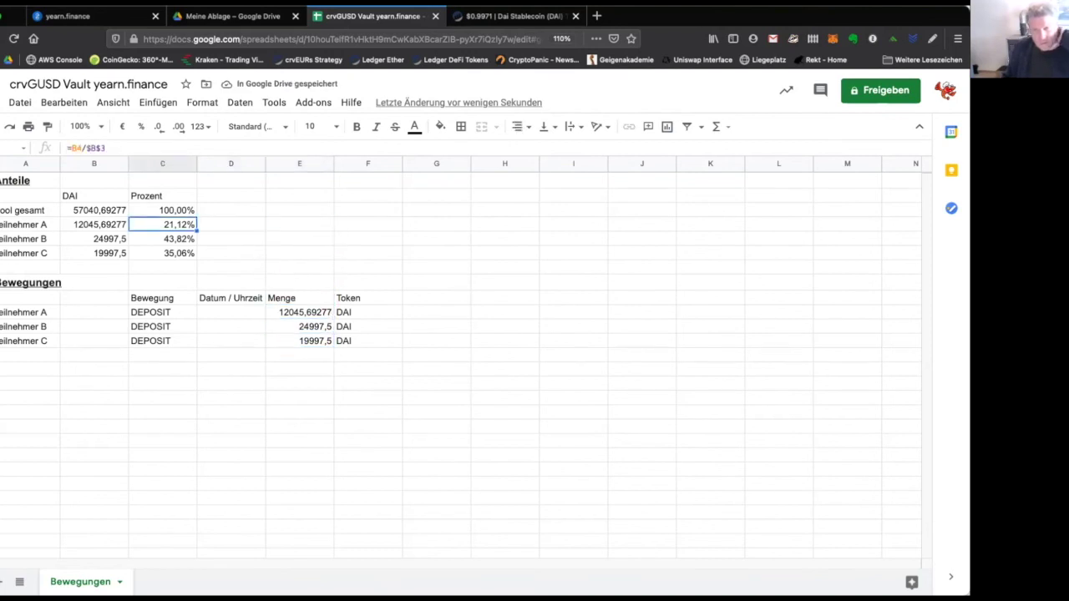
{"action": "key", "text": "shift+Down"}
{"action": "key", "text": "shift+Down"}
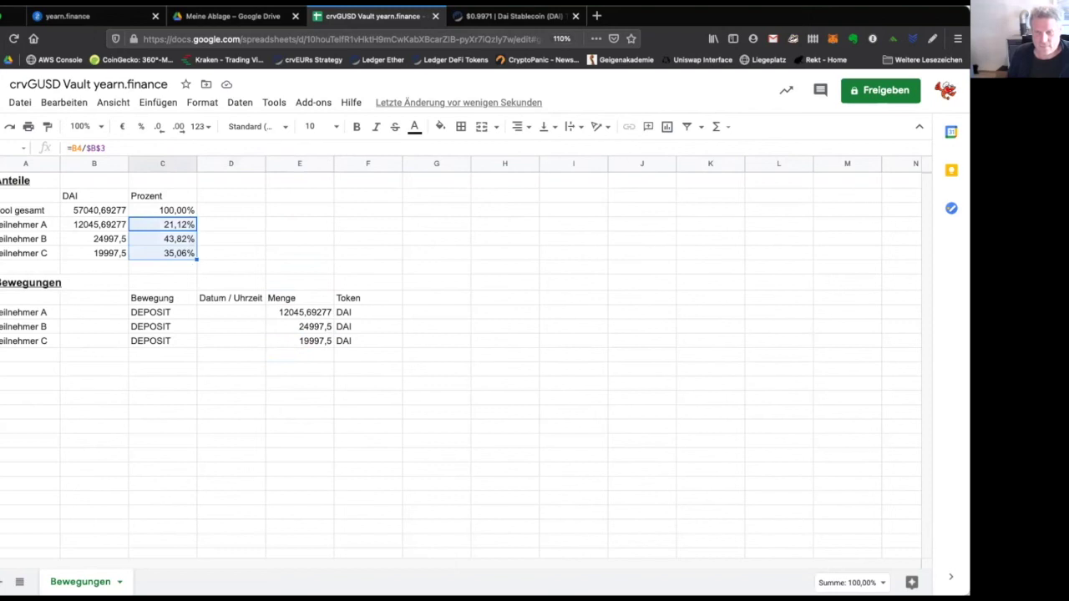
{"action": "key", "text": "Right"}
{"action": "key", "text": "Right"}
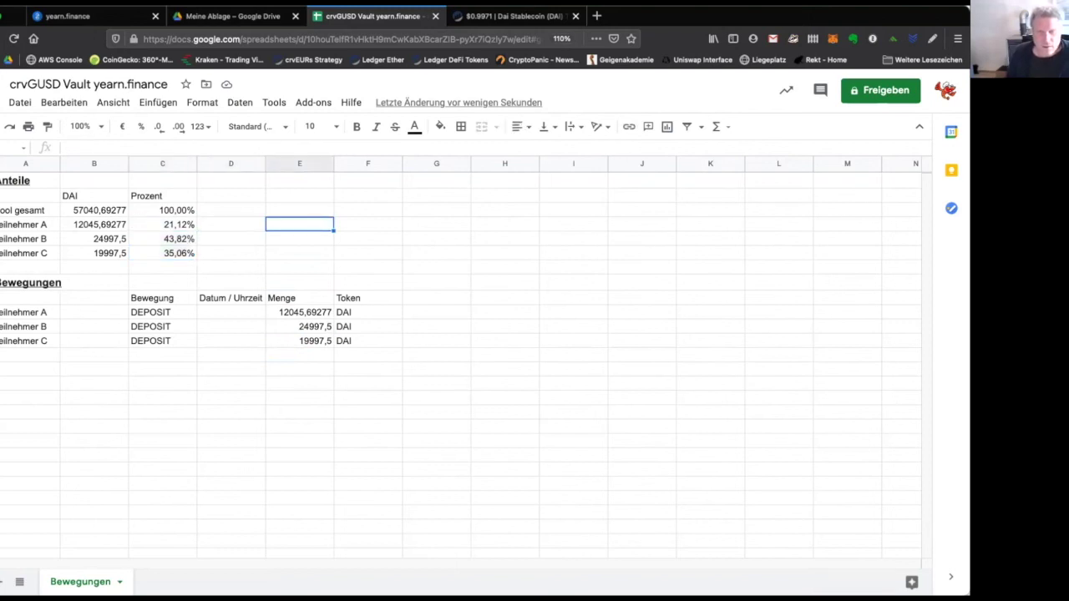
{"action": "key", "text": "Up"}
{"action": "key", "text": "Up"}
{"action": "type", "text": "Vault RO"}
{"action": "key", "text": "BackSpace"}
{"action": "key", "text": "BackSpace"}
{"action": "key", "text": "BackSpace"}
{"action": "key", "text": "BackSpace"}
{"action": "type", "text": "Tokens"}
{"action": "key", "text": "Return"}
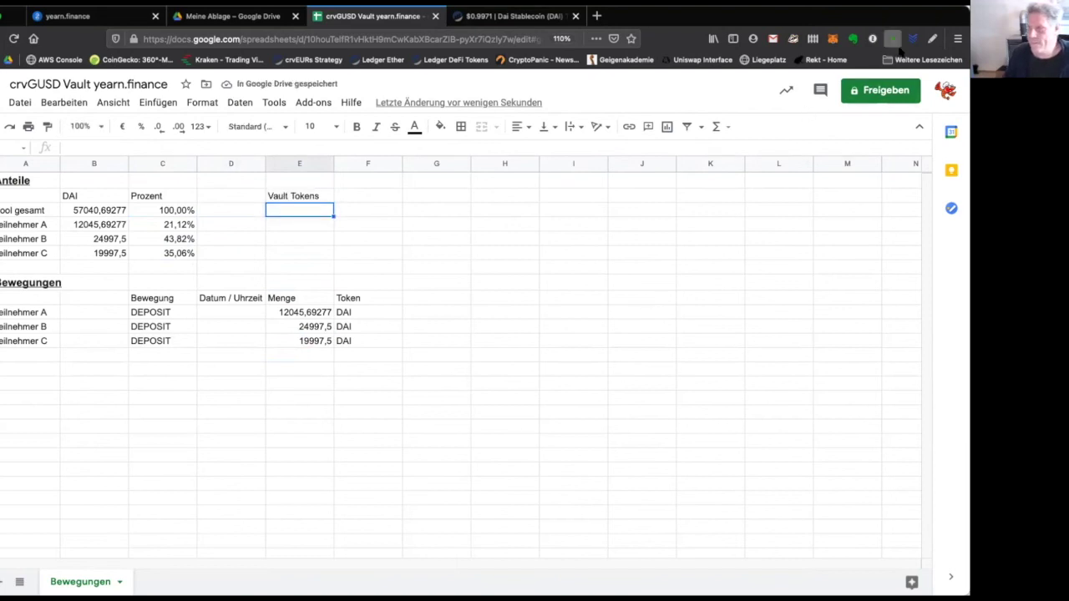
Enter the MetaMask yvgusd3CRV balance 52682,812 as the vault token total in E3.
{"action": "left_click", "coordinate": [833, 40]}
{"action": "scroll", "coordinate": [777, 303], "scroll_direction": "down", "scroll_amount": 4}
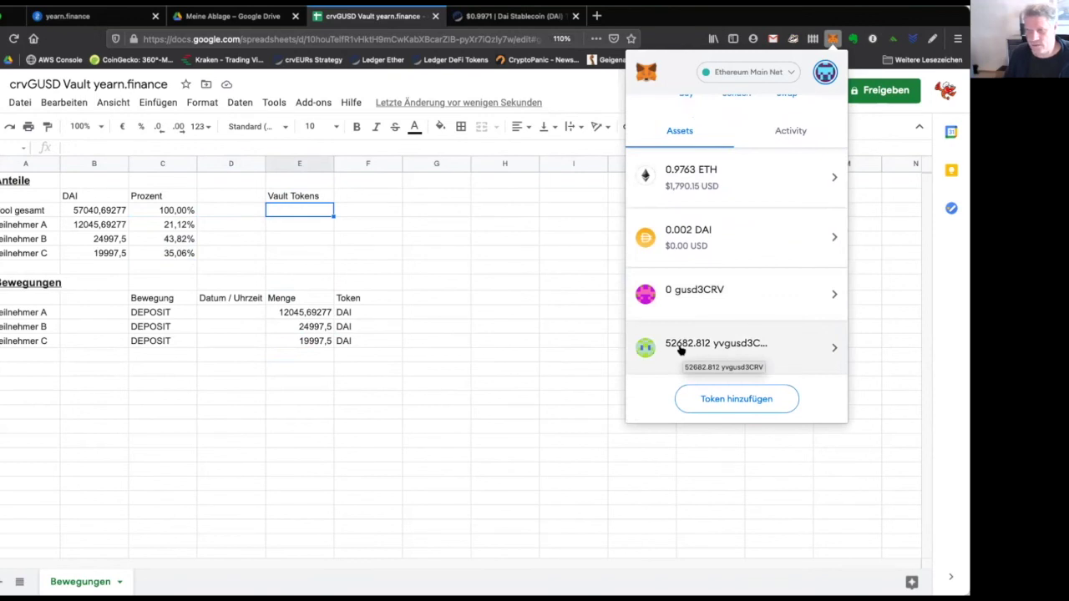
{"action": "left_click", "coordinate": [295, 211]}
{"action": "type", "text": "52682,"}
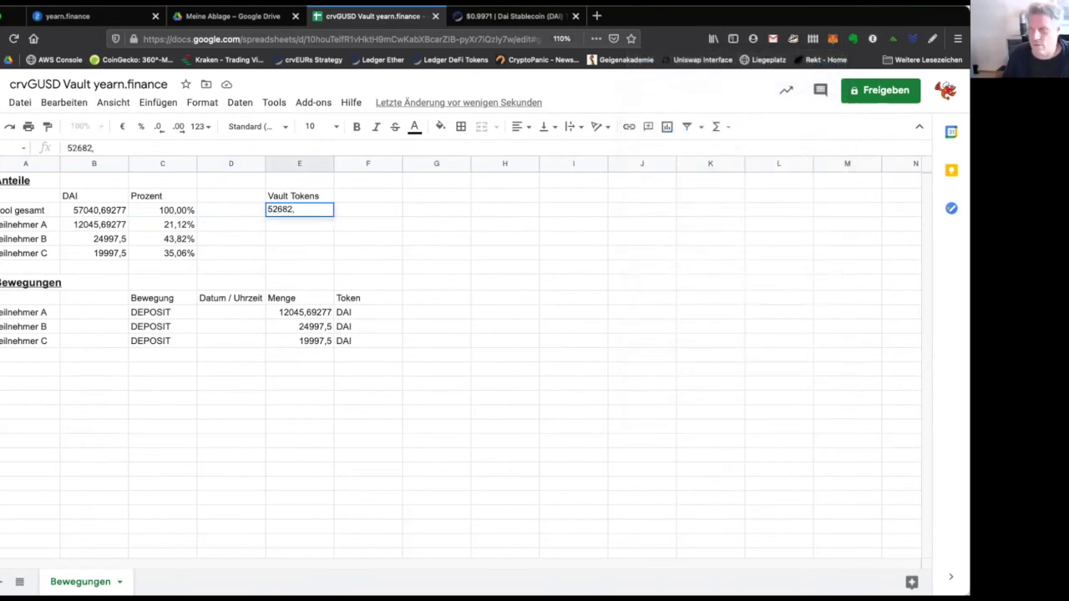
{"action": "left_click", "coordinate": [832, 38]}
{"action": "scroll", "coordinate": [797, 326], "scroll_direction": "down", "scroll_amount": 4}
{"action": "left_click", "coordinate": [299, 214]}
{"action": "type", "text": "812"}
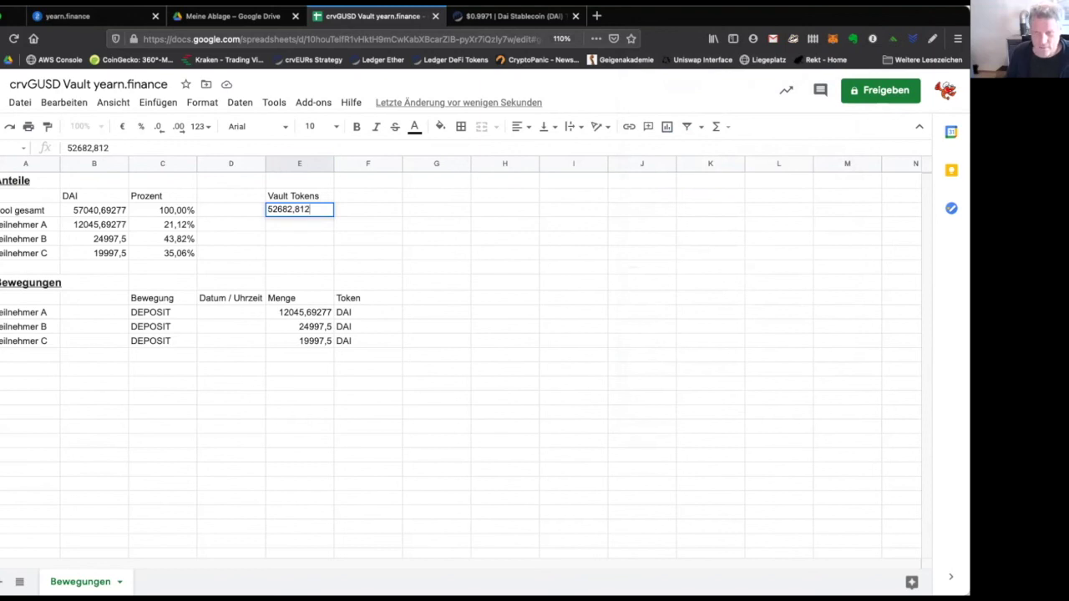
{"action": "key", "text": "Return"}
Give Teilnehmer A a vault token formula multiplying the E3 total by share C4.
{"action": "type", "text": "=C4*"}
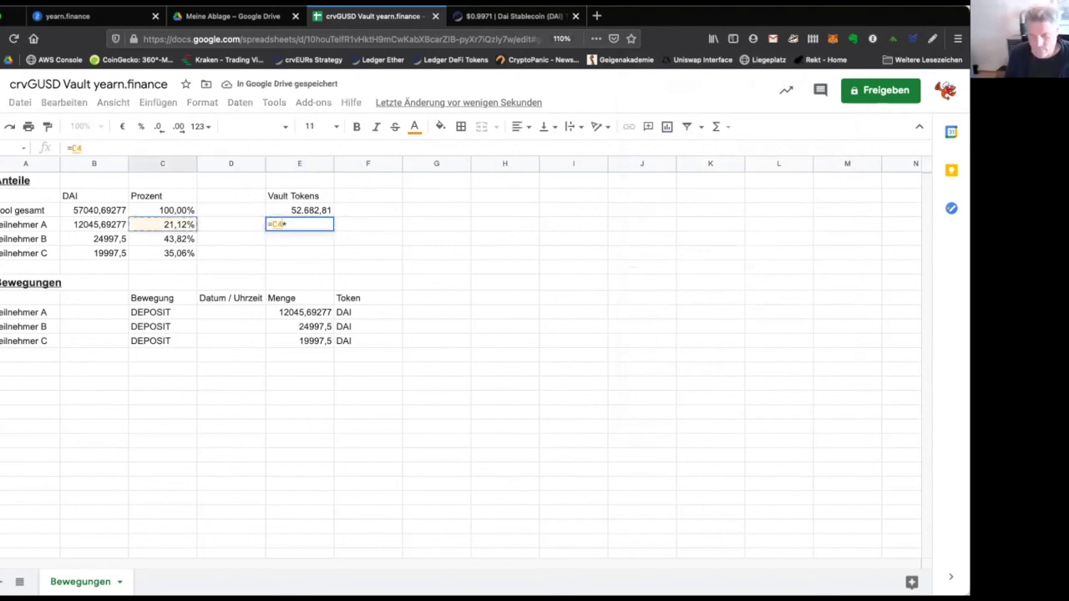
{"action": "key", "text": "Up"}
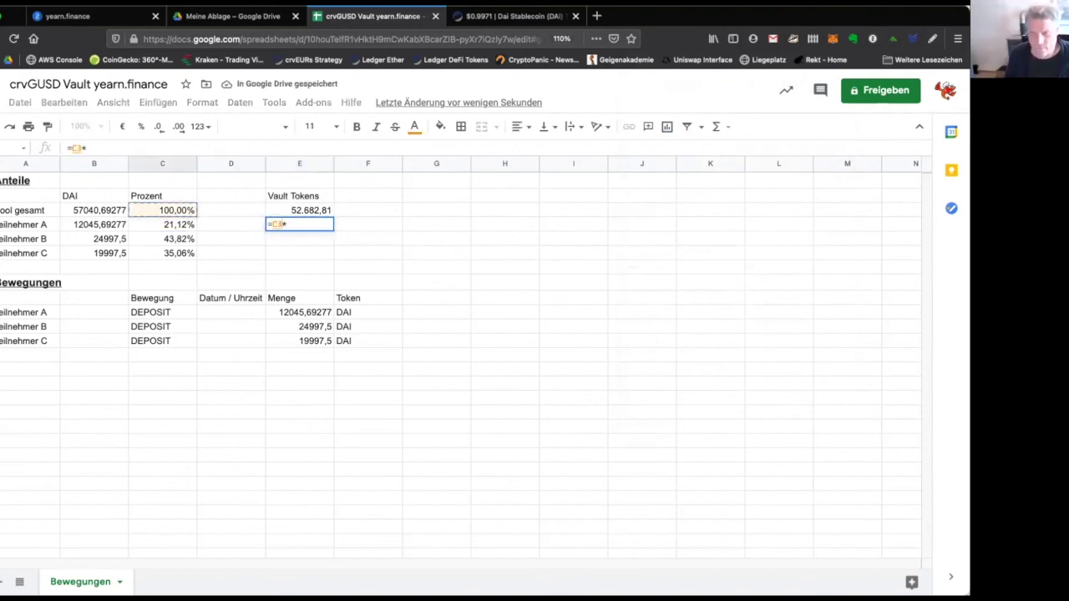
{"action": "key", "text": "Right"}
{"action": "key", "text": "Right"}
{"action": "key", "text": "Return"}
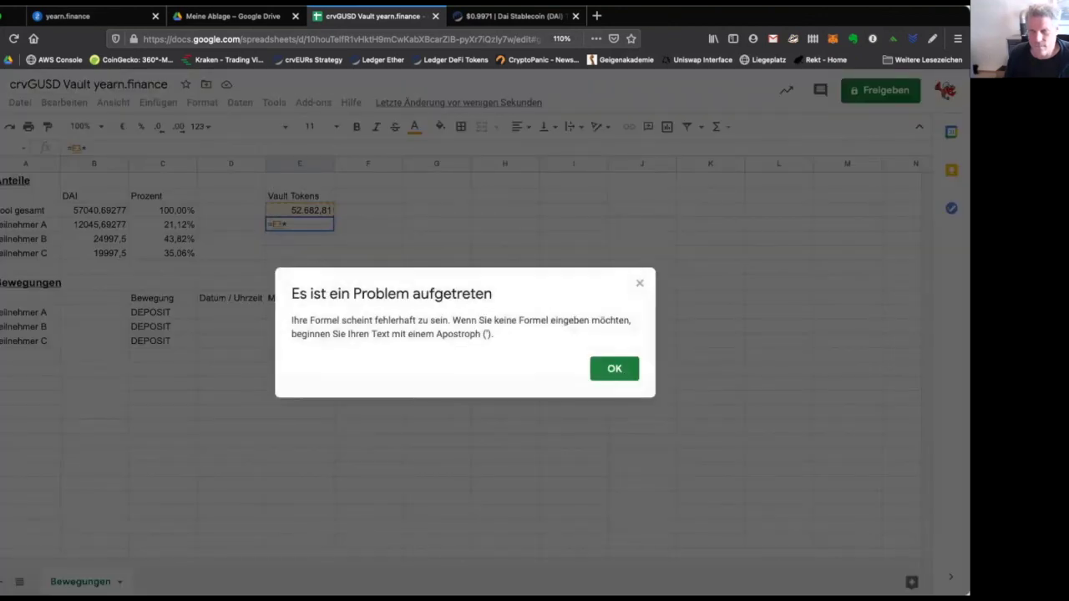
{"action": "key", "text": "Return"}
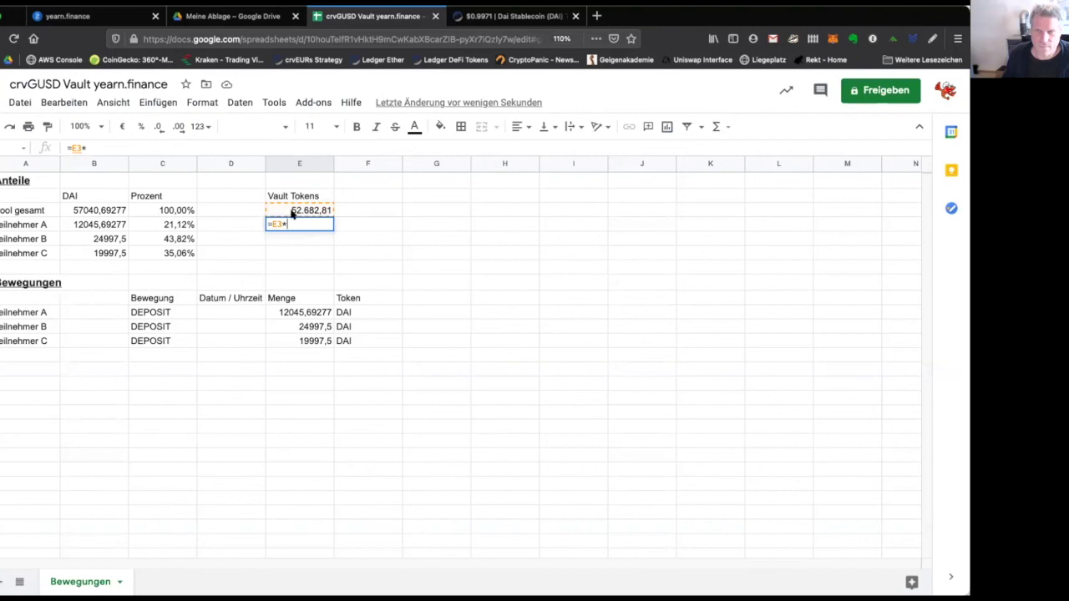
{"action": "left_click", "coordinate": [180, 225]}
{"action": "key", "text": "Return"}
Copy Teilnehmer A's vault token formula down to B and C.
{"action": "key", "text": "Up"}
{"action": "key", "text": "ctrl+c"}
{"action": "key", "text": "Down"}
{"action": "key", "text": "ctrl+v"}
{"action": "key", "text": "Down"}
{"action": "key", "text": "ctrl+v"}
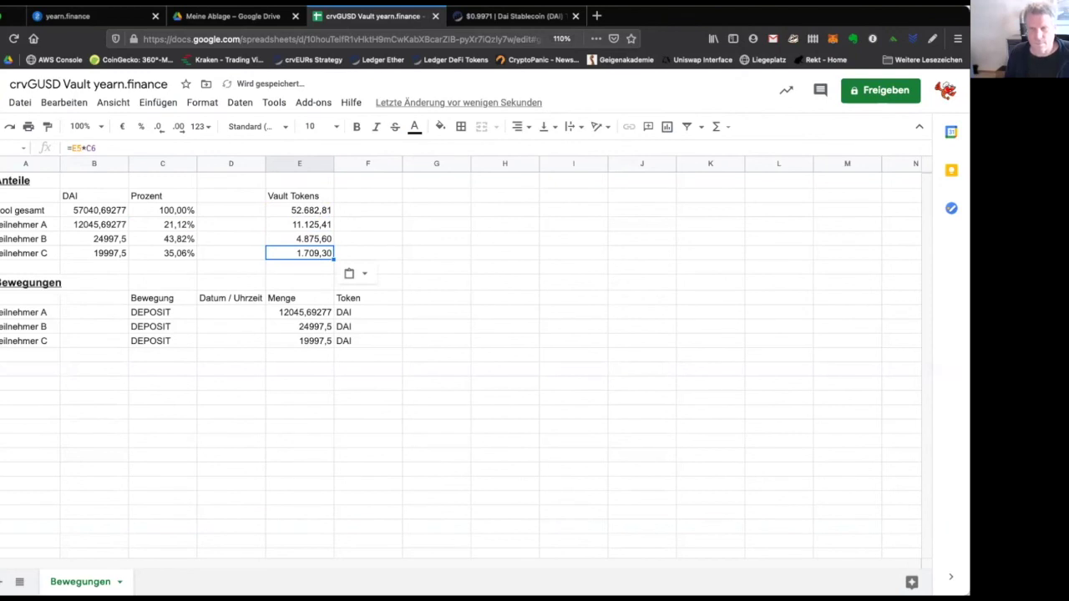
Fix Teilnehmer B's formula to reference the locked total E$3.
{"action": "key", "text": "Up"}
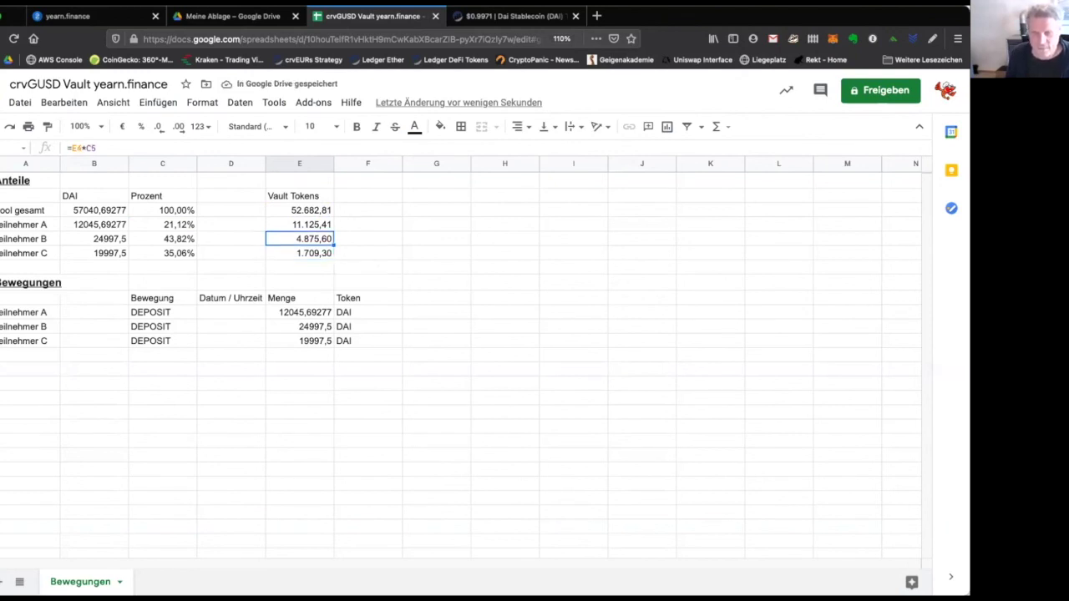
{"action": "key", "text": "Right"}
{"action": "left_click", "coordinate": [299, 239]}
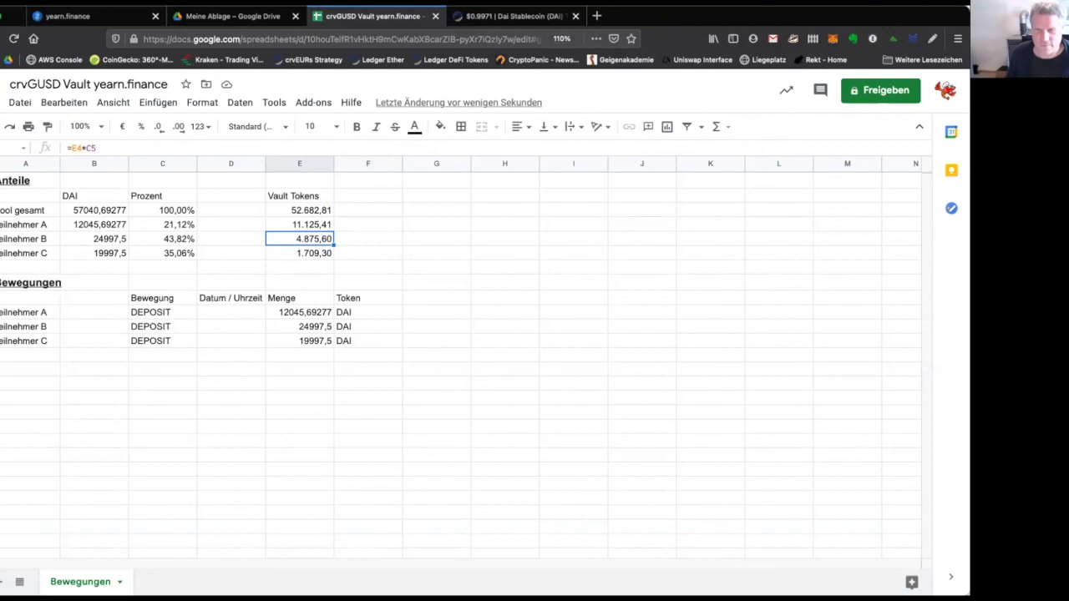
{"action": "left_click", "coordinate": [113, 148]}
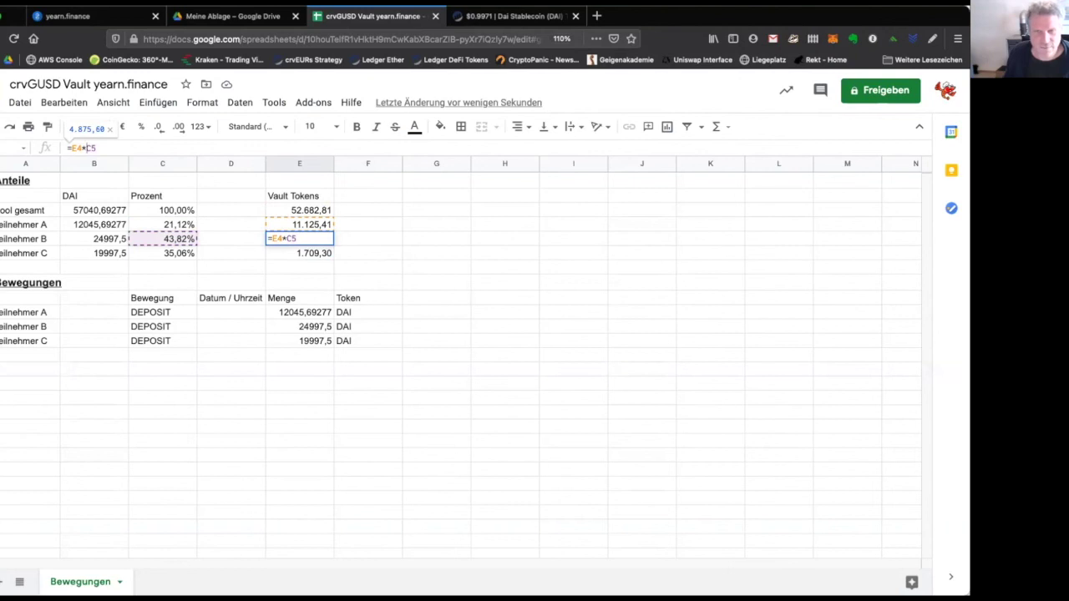
{"action": "key", "text": "BackSpace"}
{"action": "type", "text": "3"}
{"action": "key", "text": "Left"}
{"action": "type", "text": "$"}
{"action": "key", "text": "ctrl+Return"}
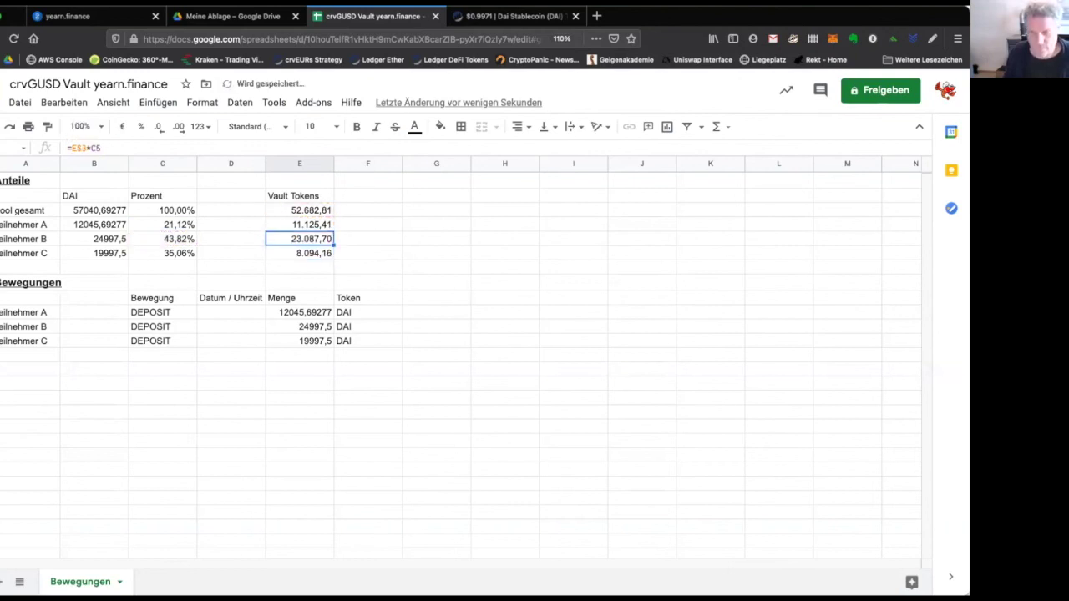
Copy B's corrected =E$3 formula to Teilnehmer C, giving 18.469,70.
{"action": "key", "text": "ctrl+c"}
{"action": "key", "text": "Down"}
{"action": "key", "text": "ctrl+v"}
{"action": "key", "text": "Return"}
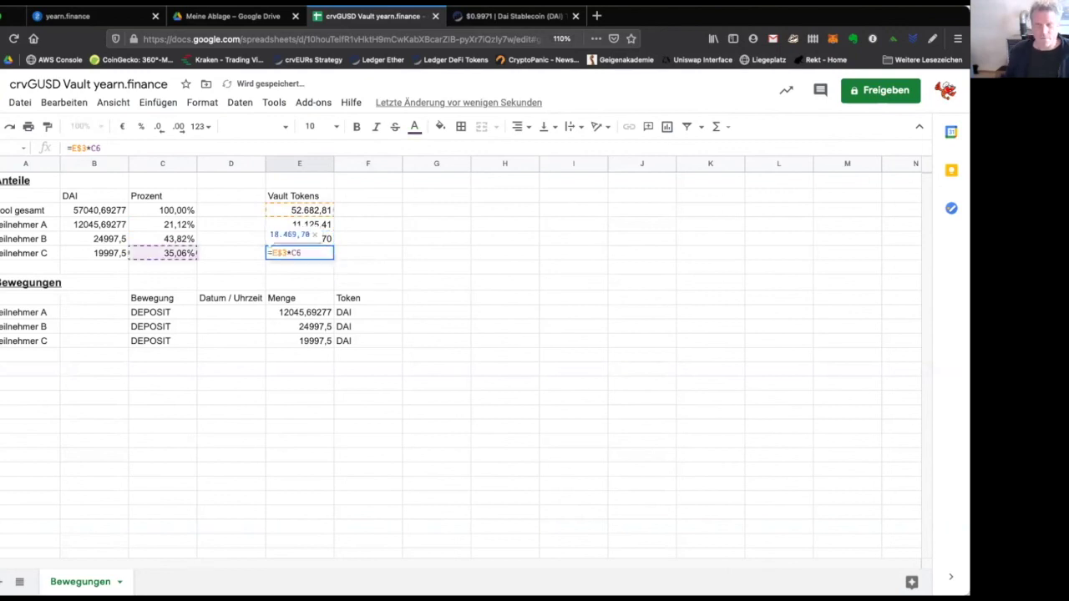
{"action": "key", "text": "Return"}
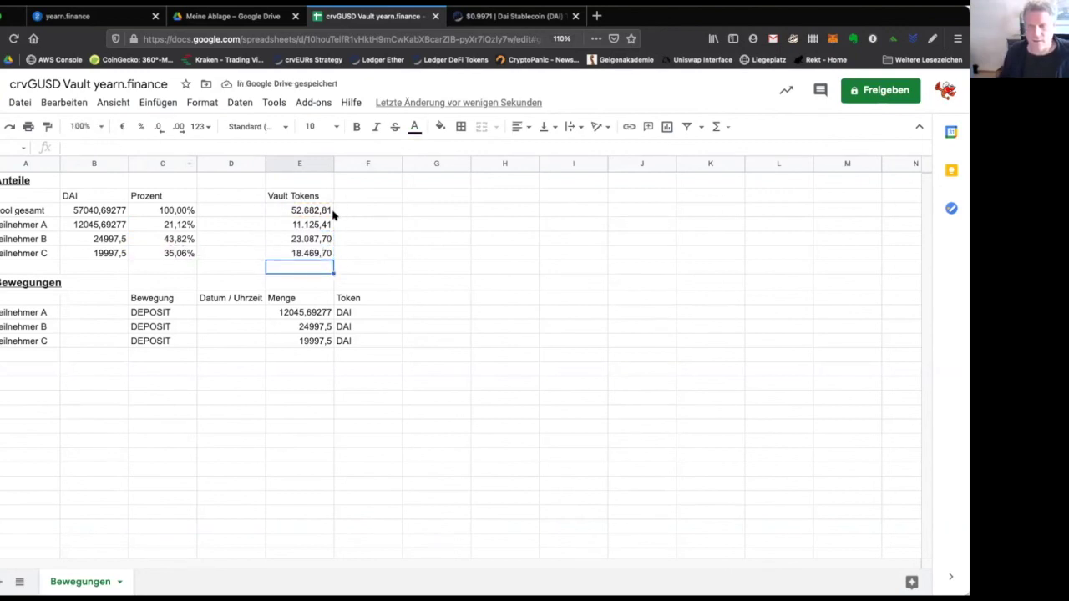
{"action": "left_click", "coordinate": [343, 224]}
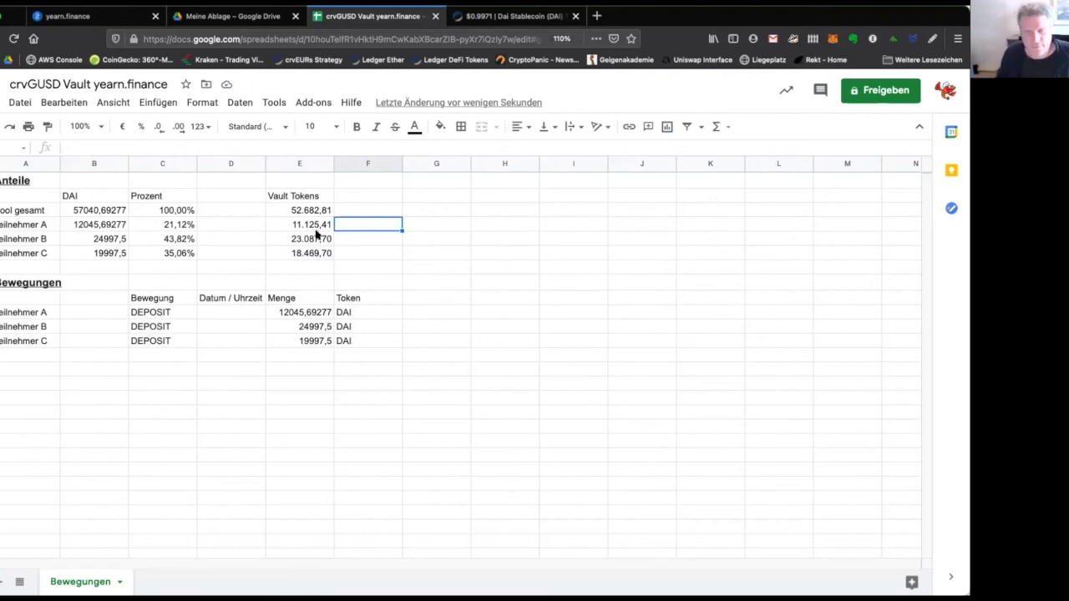
Review the vault token formulas for A, B and C and sum the three deposit amounts.
{"action": "left_click", "coordinate": [313, 225]}
{"action": "left_click", "coordinate": [309, 239]}
{"action": "left_click", "coordinate": [309, 253]}
{"action": "left_click", "coordinate": [320, 223]}
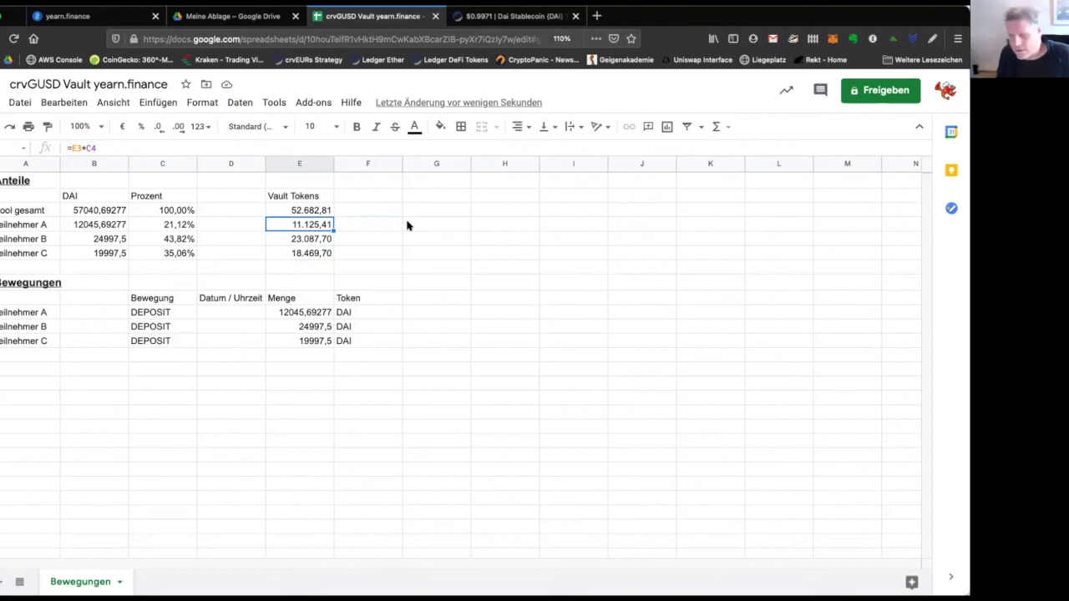
{"action": "key", "text": "Down"}
{"action": "key", "text": "Down"}
{"action": "key", "text": "Down"}
{"action": "key", "text": "Down"}
{"action": "key", "text": "Down"}
{"action": "key", "text": "Down"}
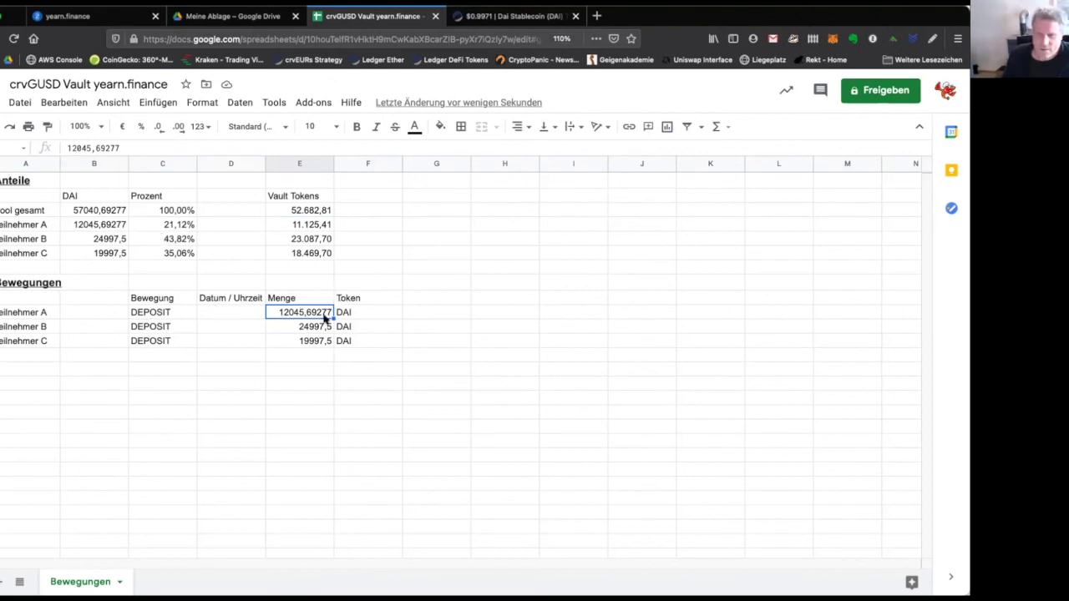
{"action": "left_click_drag", "start_coordinate": [325, 314], "coordinate": [323, 341]}
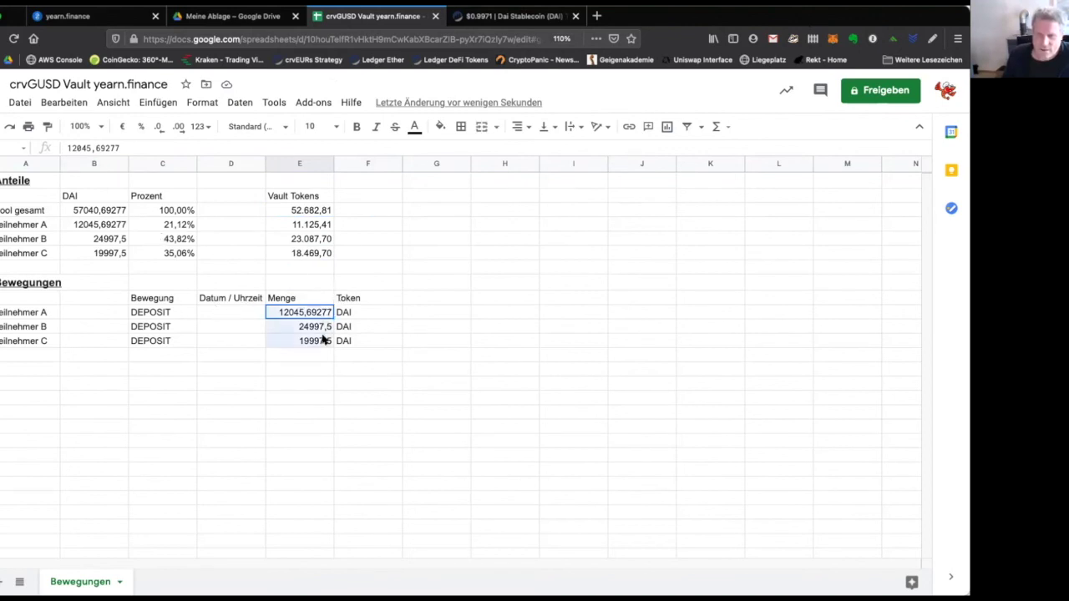
Recheck the DAI totals, pool total, shares and vault token figures, then return to Etherscan.
{"action": "left_click", "coordinate": [119, 225]}
{"action": "left_click", "coordinate": [111, 239]}
{"action": "left_click", "coordinate": [110, 253]}
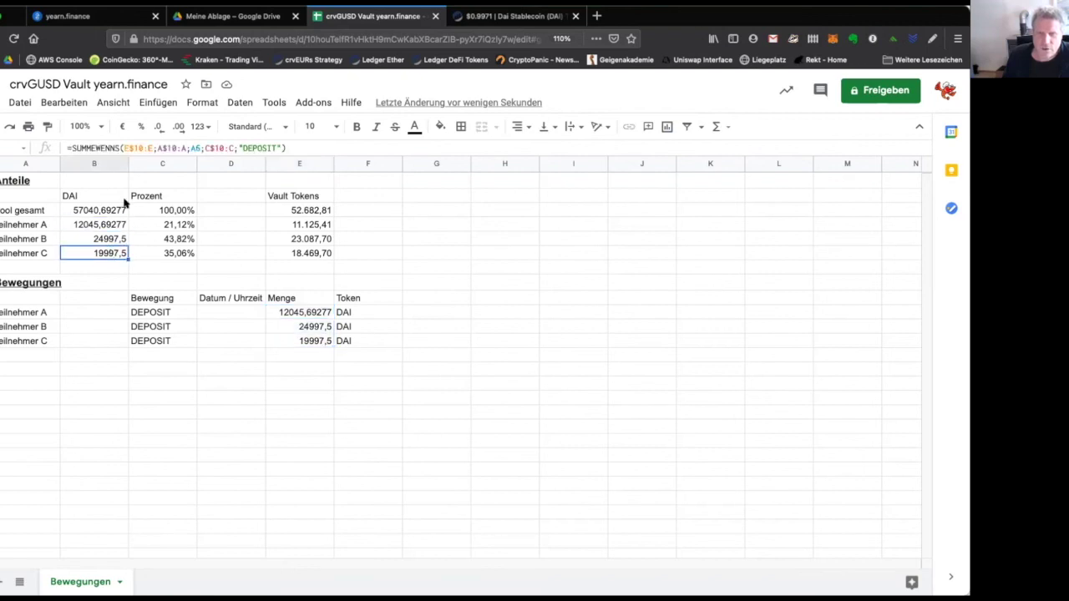
{"action": "left_click", "coordinate": [106, 215]}
{"action": "left_click", "coordinate": [179, 224]}
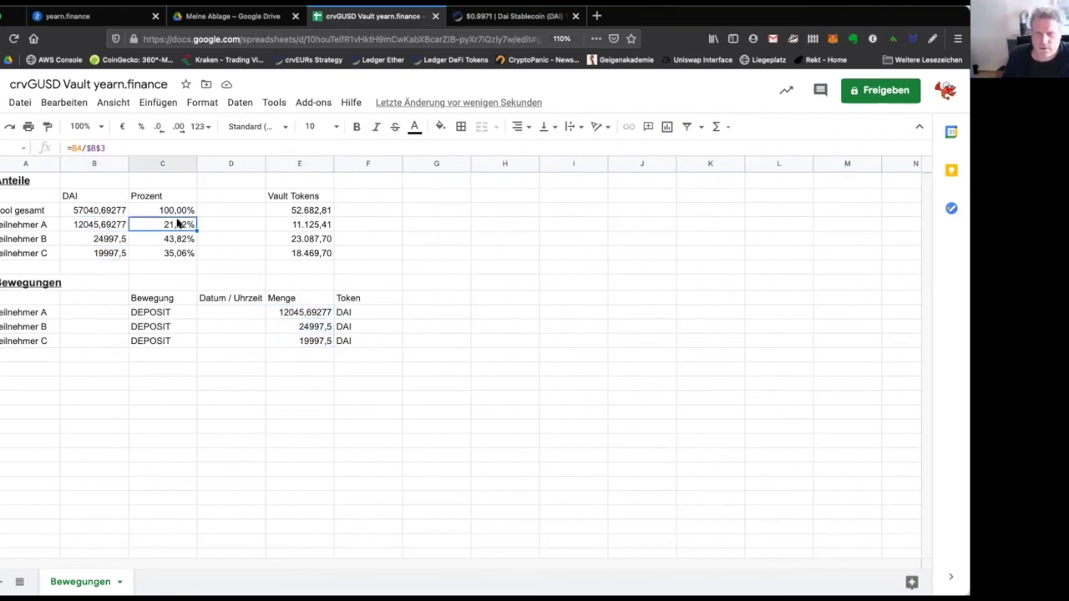
{"action": "left_click", "coordinate": [179, 254]}
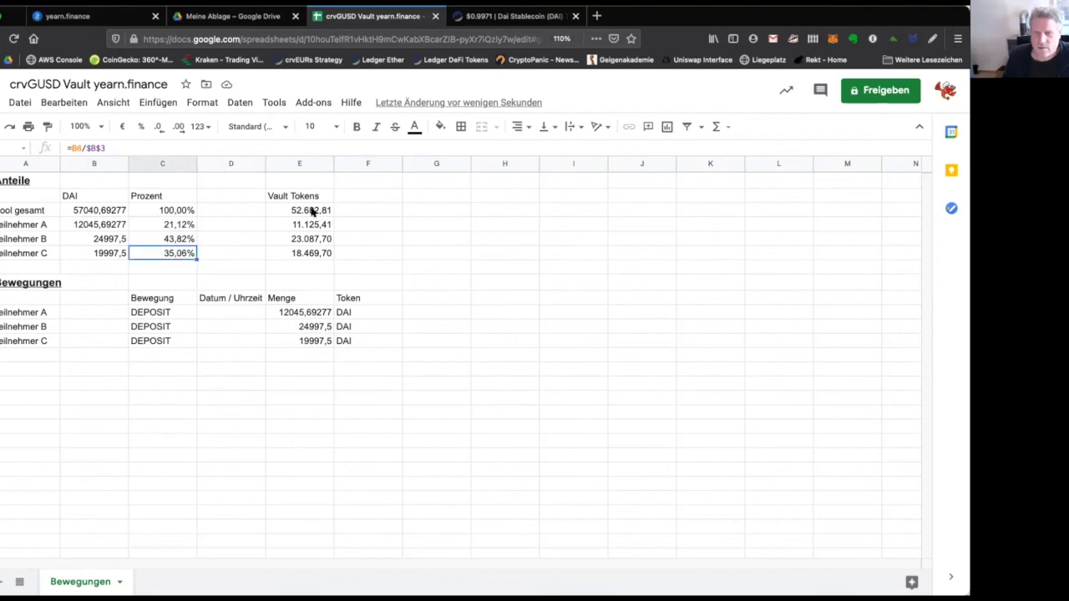
{"action": "left_click", "coordinate": [311, 210]}
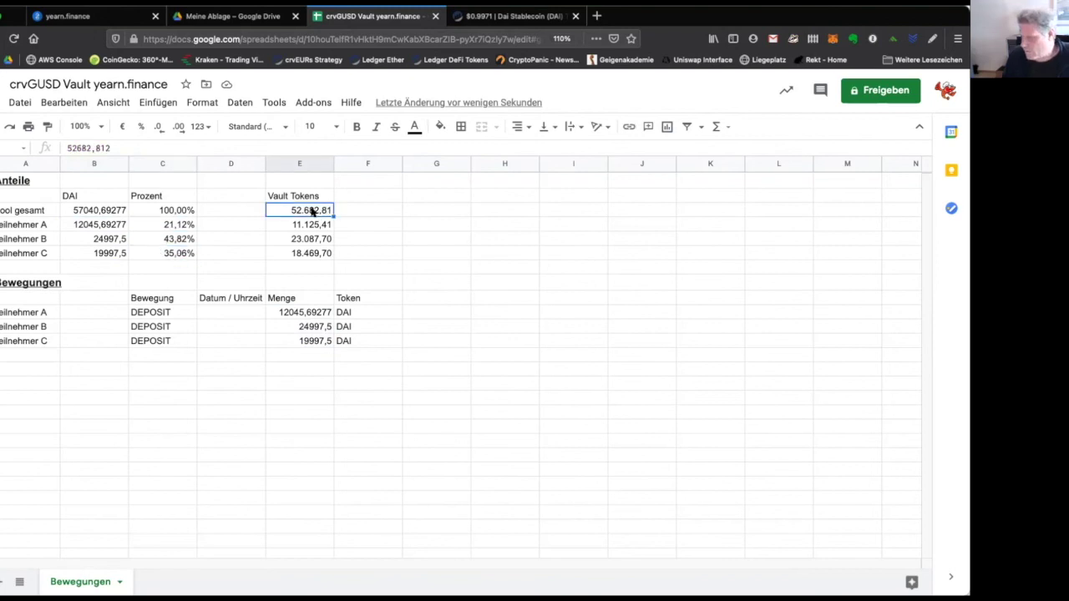
{"action": "left_click", "coordinate": [313, 225]}
{"action": "left_click", "coordinate": [312, 239]}
{"action": "left_click", "coordinate": [311, 254]}
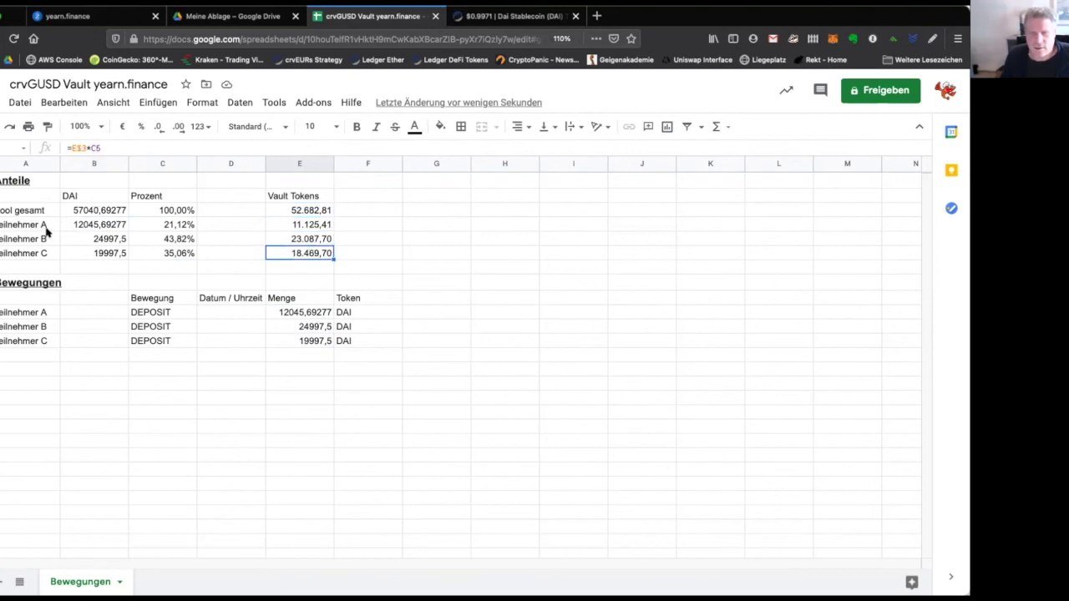
{"action": "left_click", "coordinate": [91, 225]}
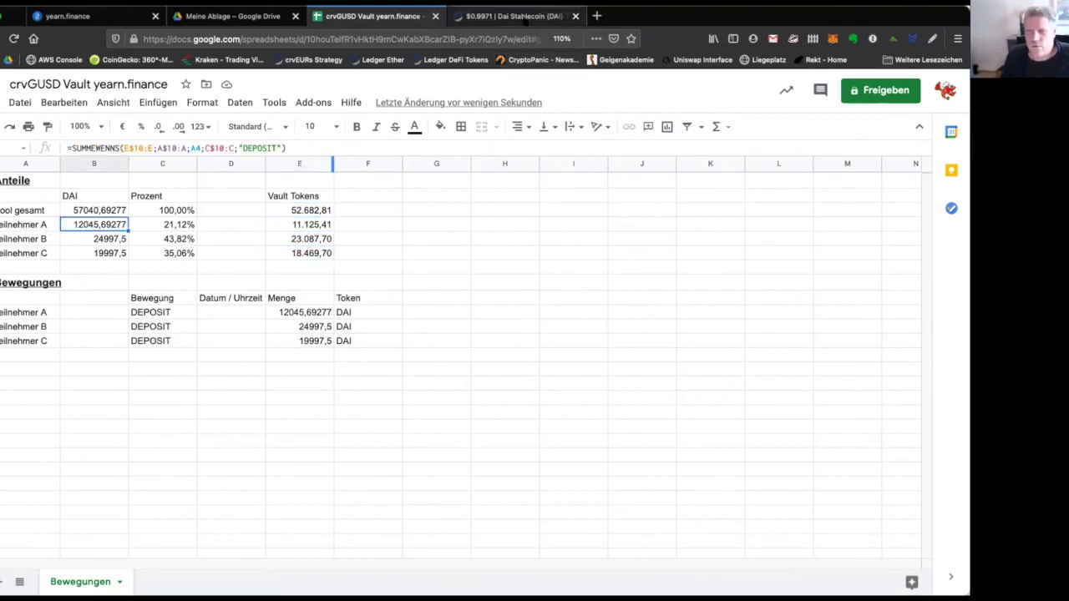
{"action": "left_click", "coordinate": [524, 18]}
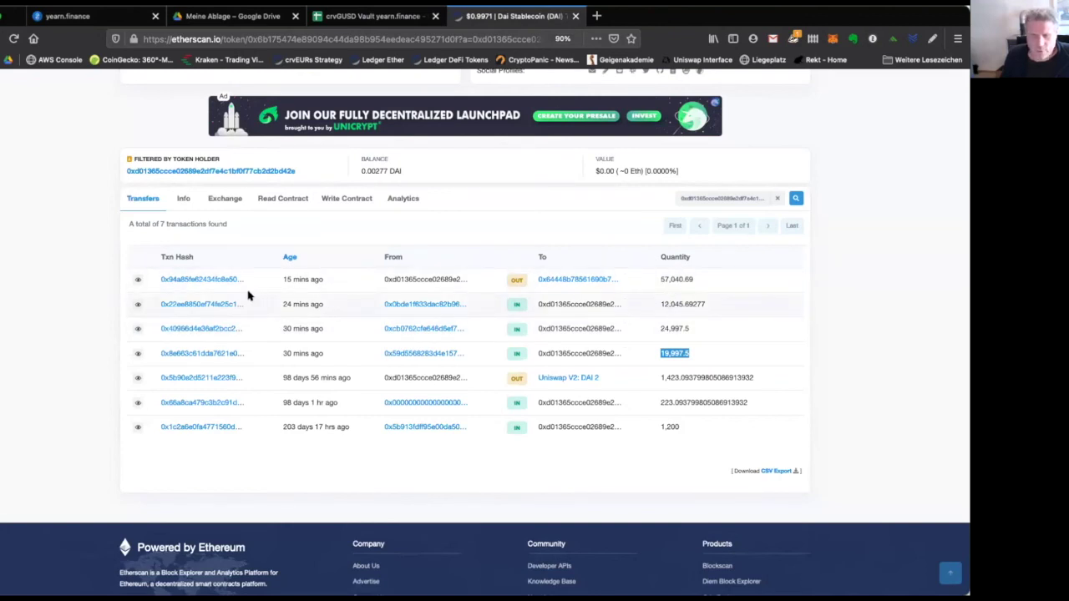
Look at the sending address's DAI transfers, go back, then return to the crvGUSD Vault spreadsheet.
{"action": "left_click", "coordinate": [426, 304]}
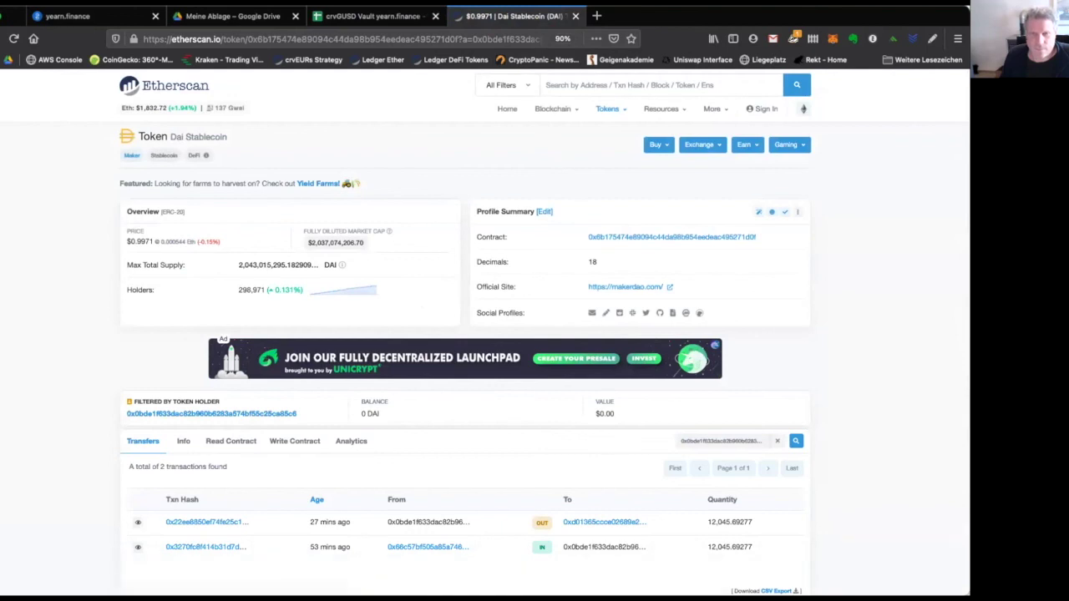
{"action": "left_click", "coordinate": [5, 27]}
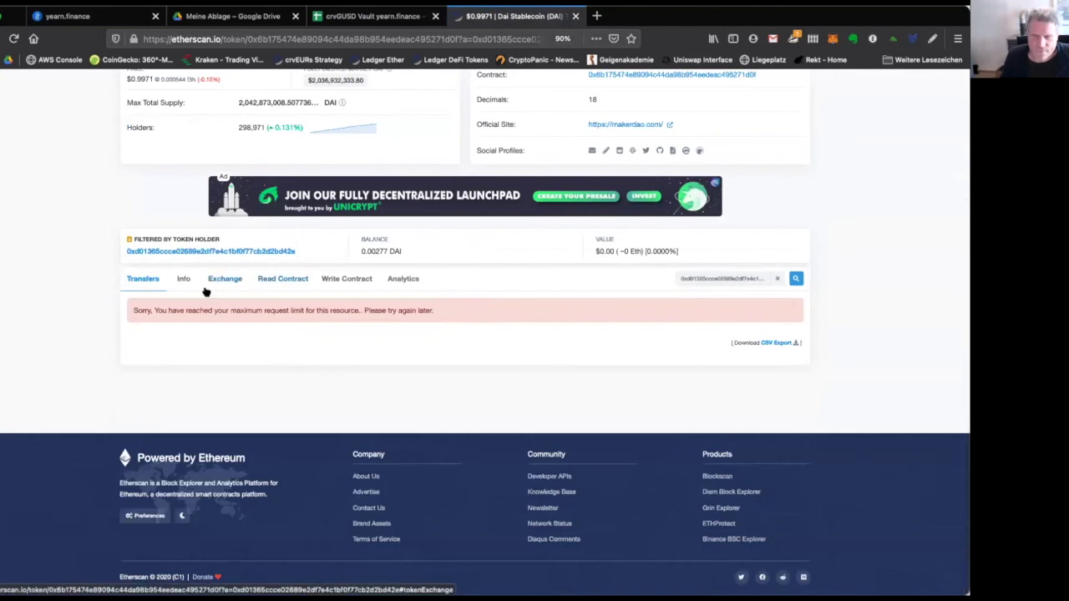
{"action": "scroll", "coordinate": [263, 253], "scroll_direction": "up", "scroll_amount": 4}
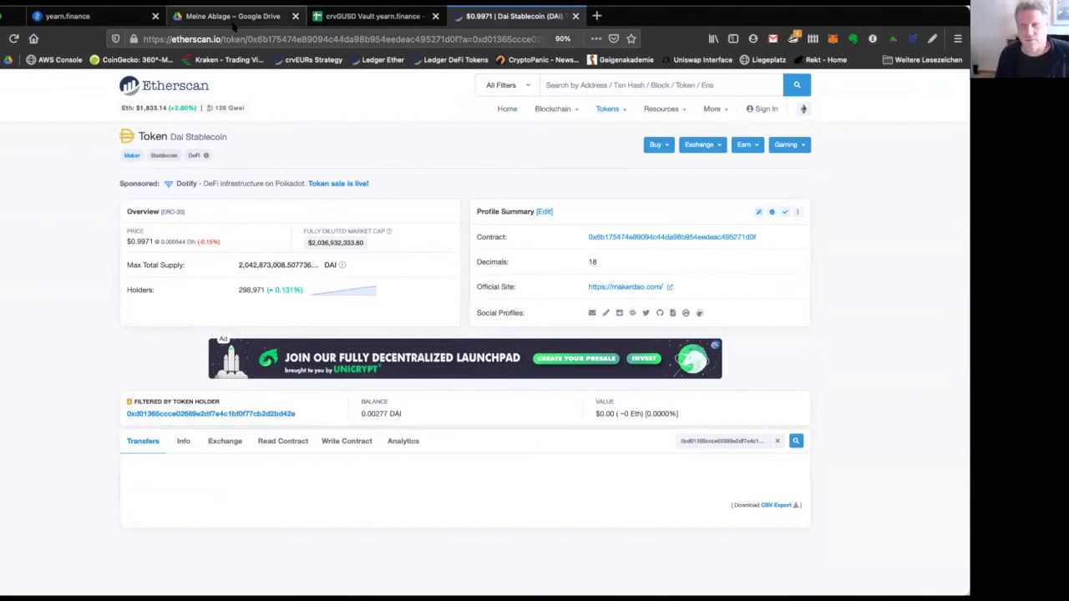
{"action": "left_click", "coordinate": [355, 18]}
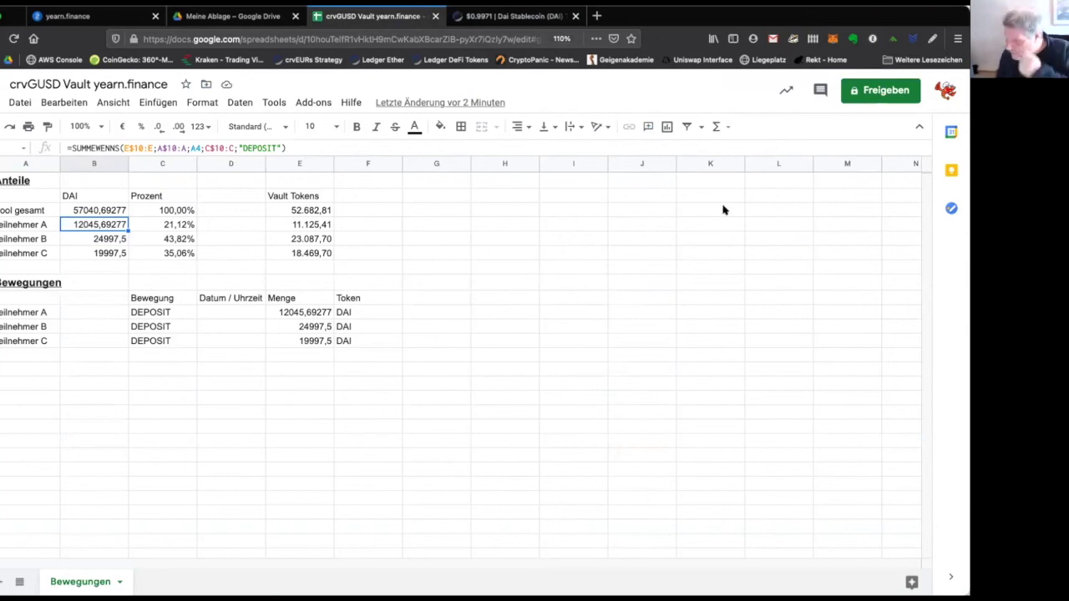
Start a yvgusd3CRV send in MetaMask and paste the recipient's wallet address.
{"action": "left_click", "coordinate": [833, 39]}
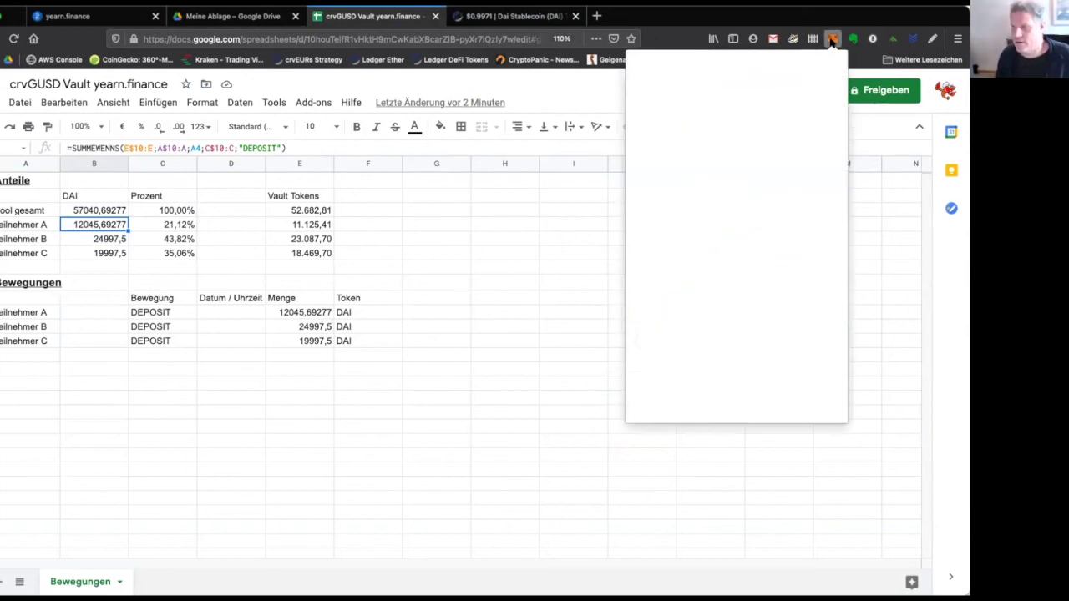
{"action": "left_click", "coordinate": [724, 117]}
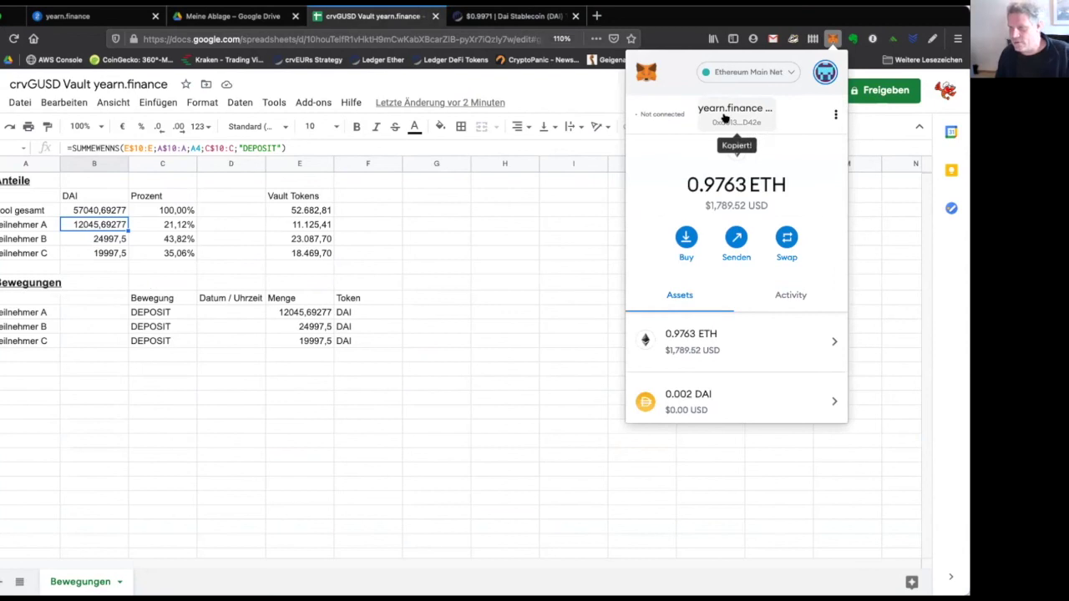
{"action": "left_click", "coordinate": [833, 39]}
{"action": "left_click", "coordinate": [832, 39]}
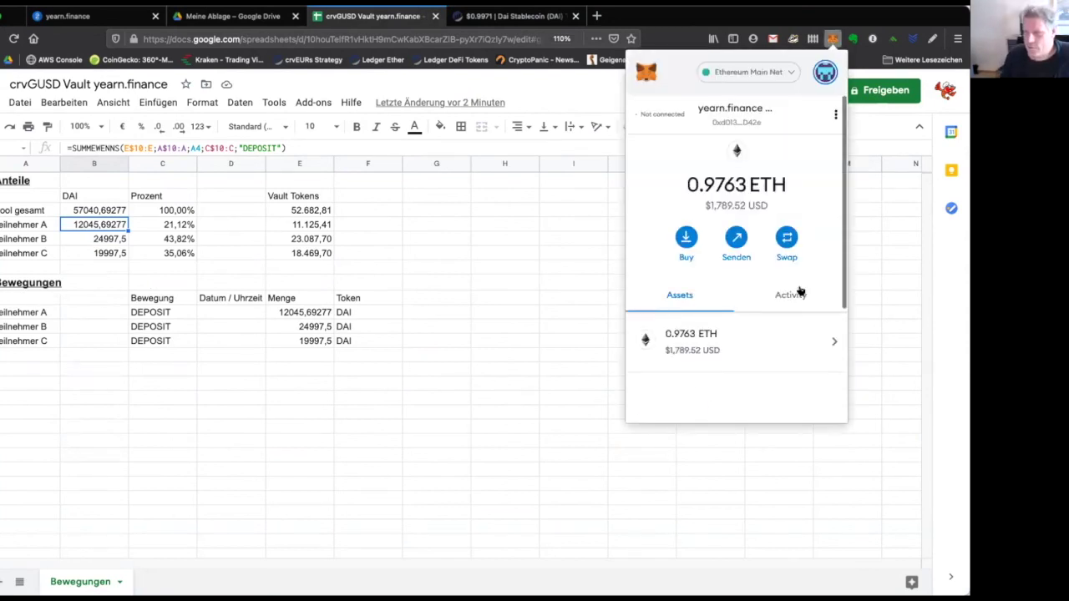
{"action": "scroll", "coordinate": [750, 375], "scroll_direction": "down", "scroll_amount": 4}
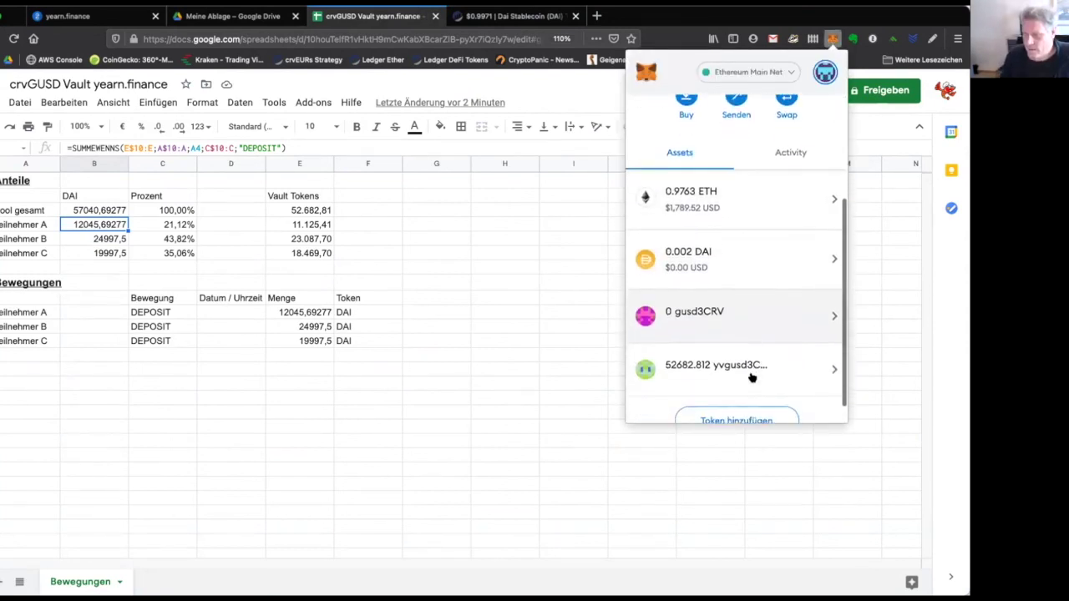
{"action": "left_click", "coordinate": [711, 353]}
{"action": "left_click", "coordinate": [711, 222]}
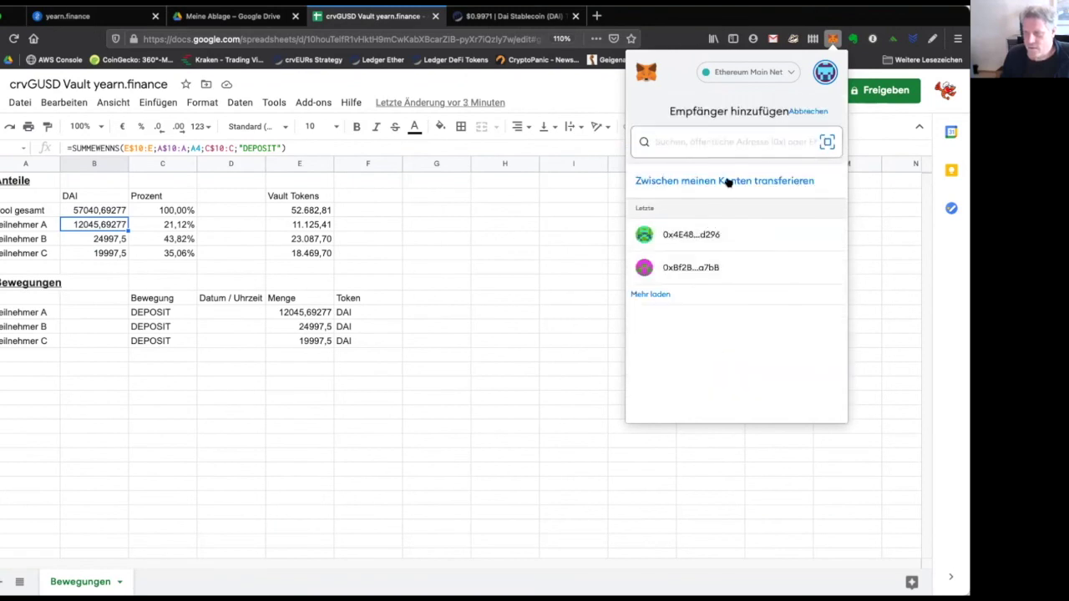
{"action": "key", "text": "super+v"}
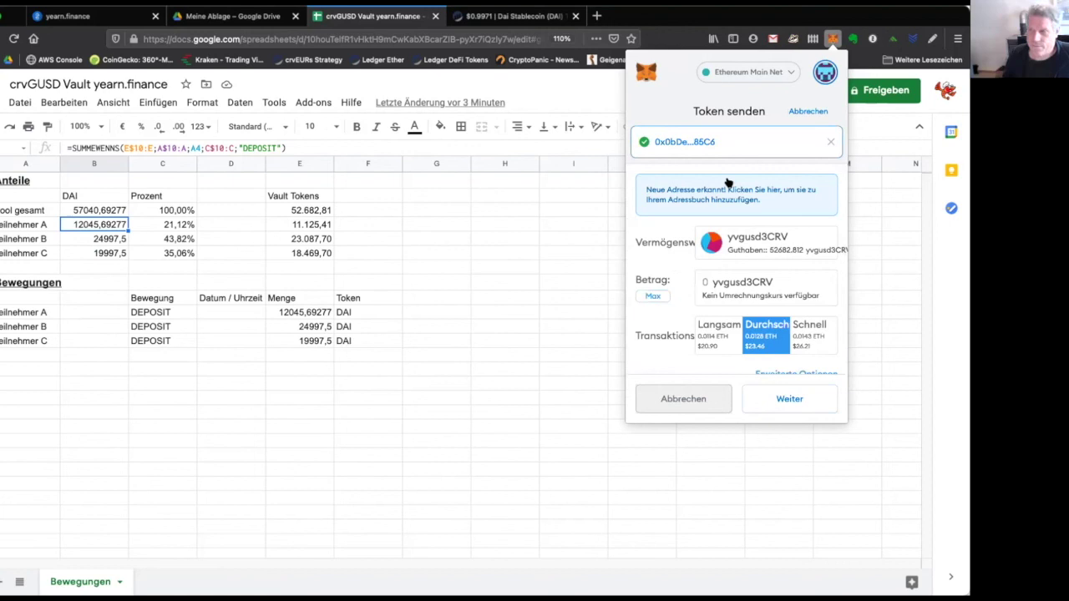
{"action": "key", "text": "super+Tab"}
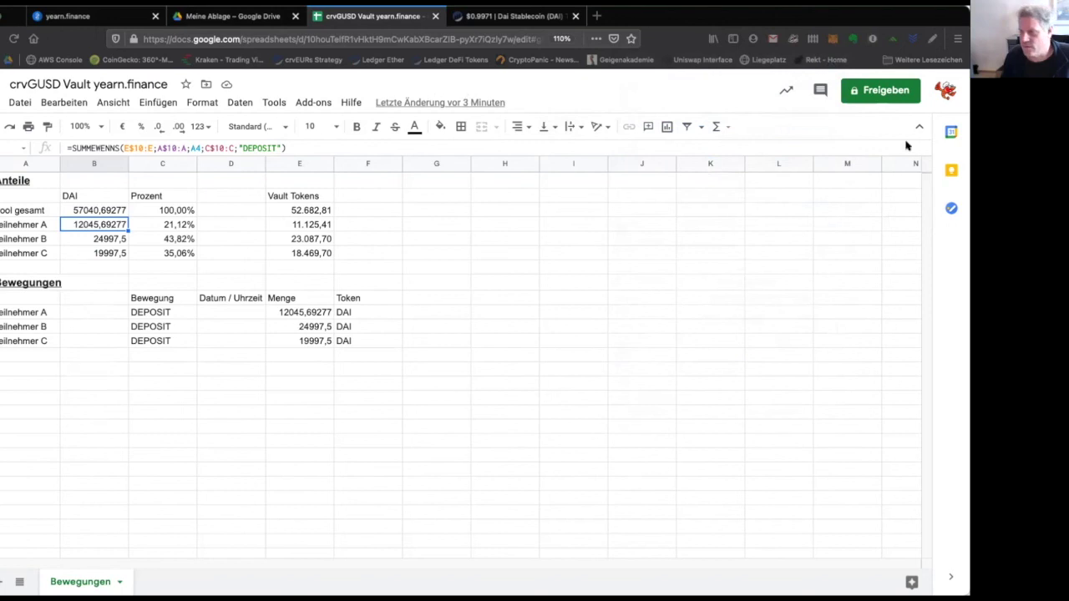
Reopen the yvgusd3CRV send form and paste the recipient's wallet address again.
{"action": "left_click", "coordinate": [832, 37]}
{"action": "left_click", "coordinate": [832, 35]}
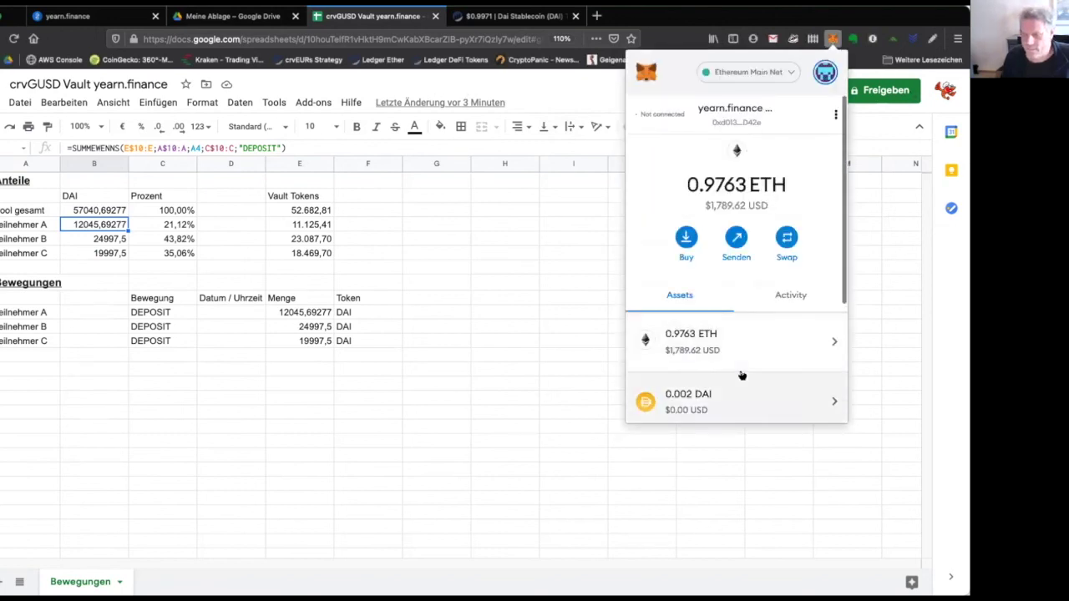
{"action": "scroll", "coordinate": [738, 389], "scroll_direction": "down", "scroll_amount": 3}
{"action": "left_click", "coordinate": [743, 347]}
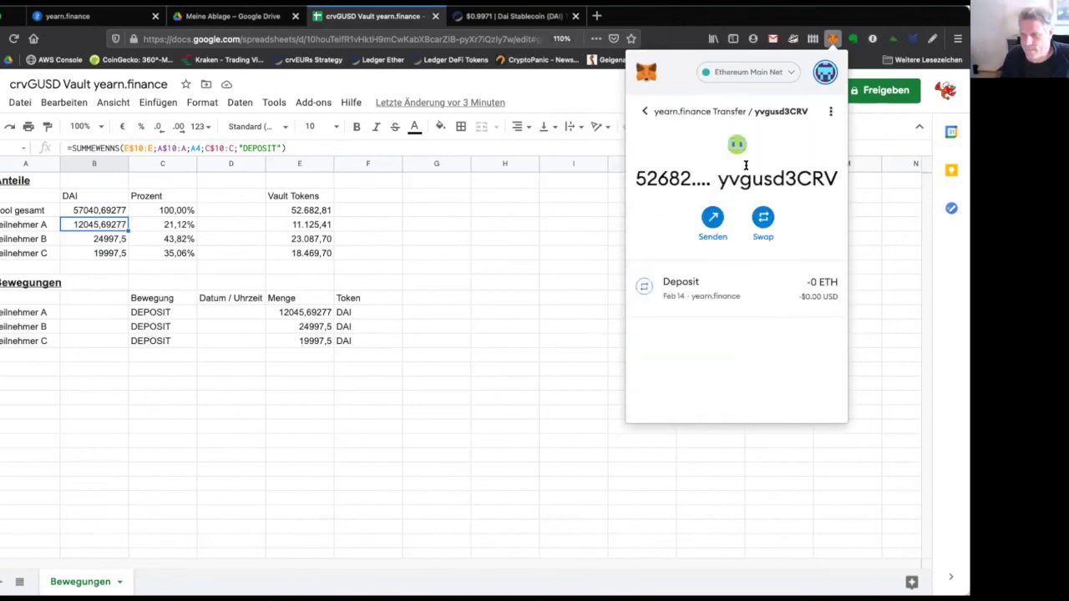
{"action": "left_click", "coordinate": [712, 217]}
{"action": "key", "text": "ctrl+v"}
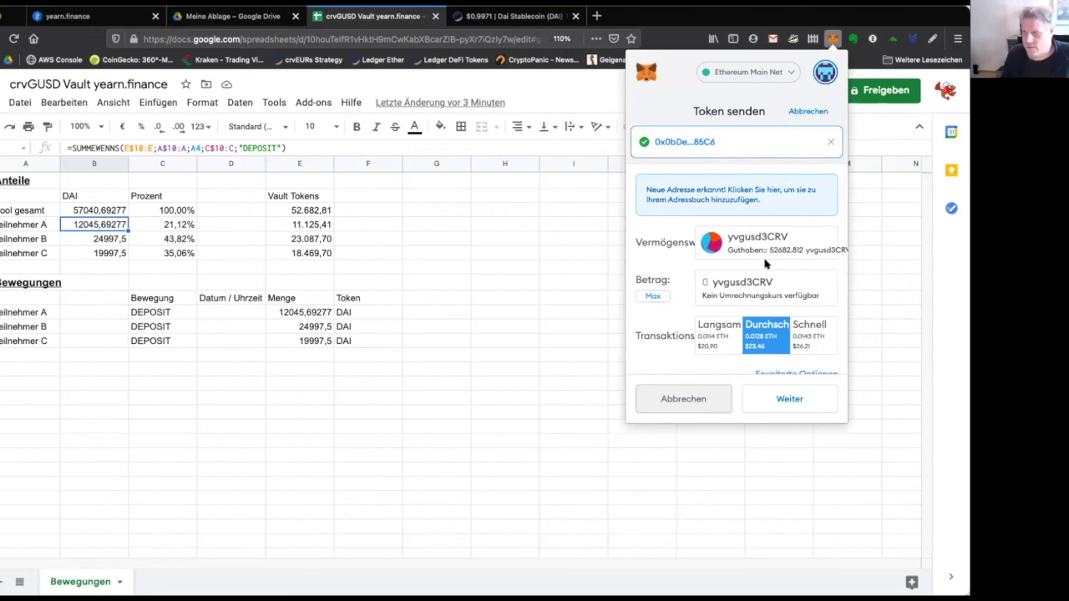
Send 11125.41 yvgusd3CRV with the Schnell (fast) fee and close the MetaMask popup.
{"action": "left_click", "coordinate": [704, 281]}
{"action": "type", "text": "1112"}
{"action": "type", "text": "5,41"}
{"action": "key", "text": "BackSpace"}
{"action": "key", "text": "BackSpace"}
{"action": "key", "text": "BackSpace"}
{"action": "type", "text": ".41"}
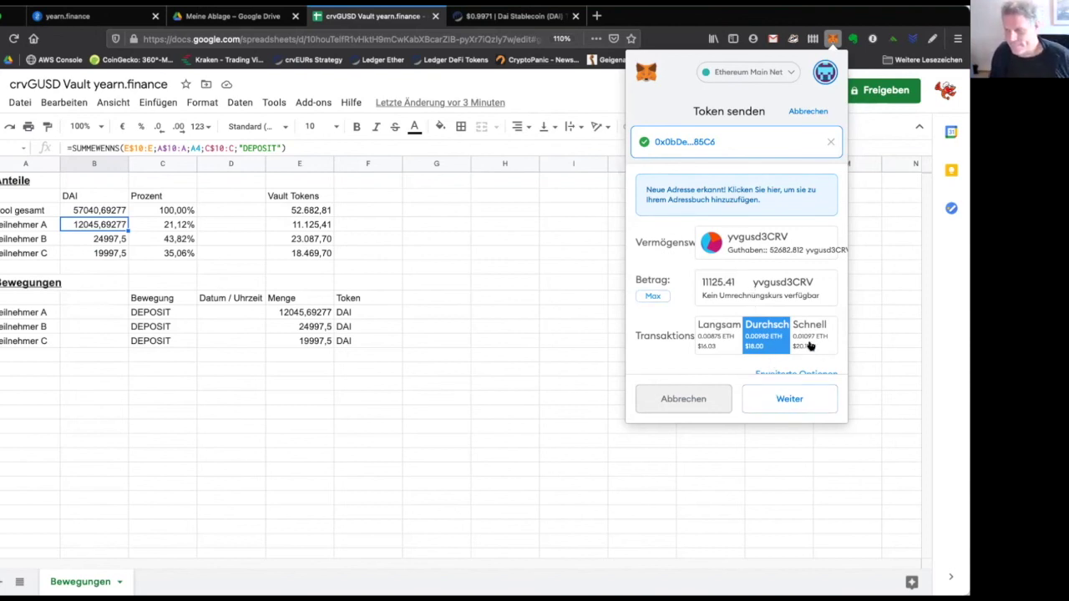
{"action": "left_click", "coordinate": [807, 341]}
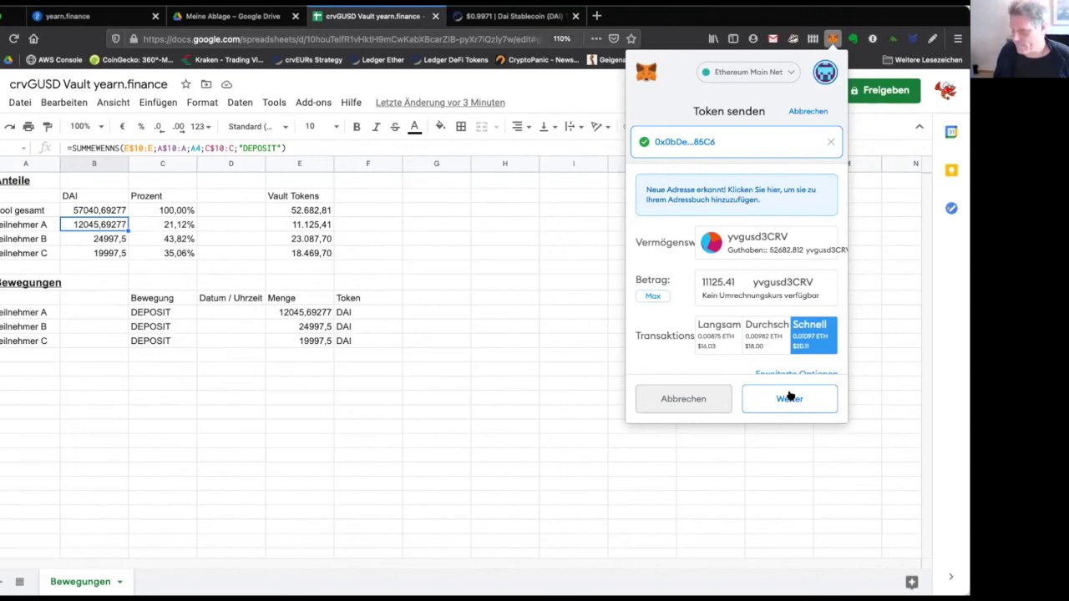
{"action": "left_click", "coordinate": [789, 397]}
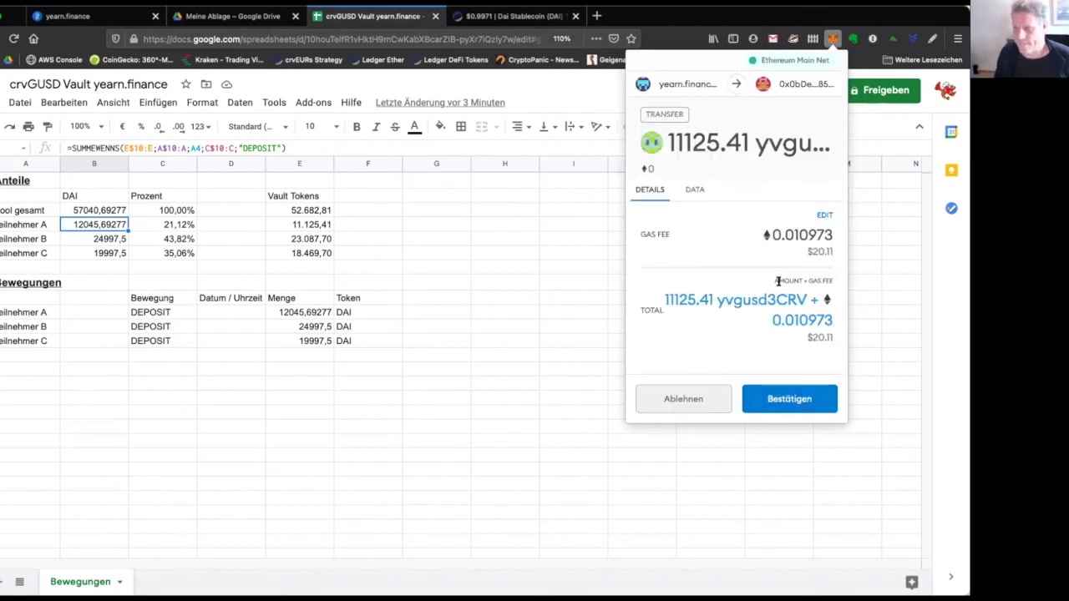
{"action": "left_click", "coordinate": [798, 399]}
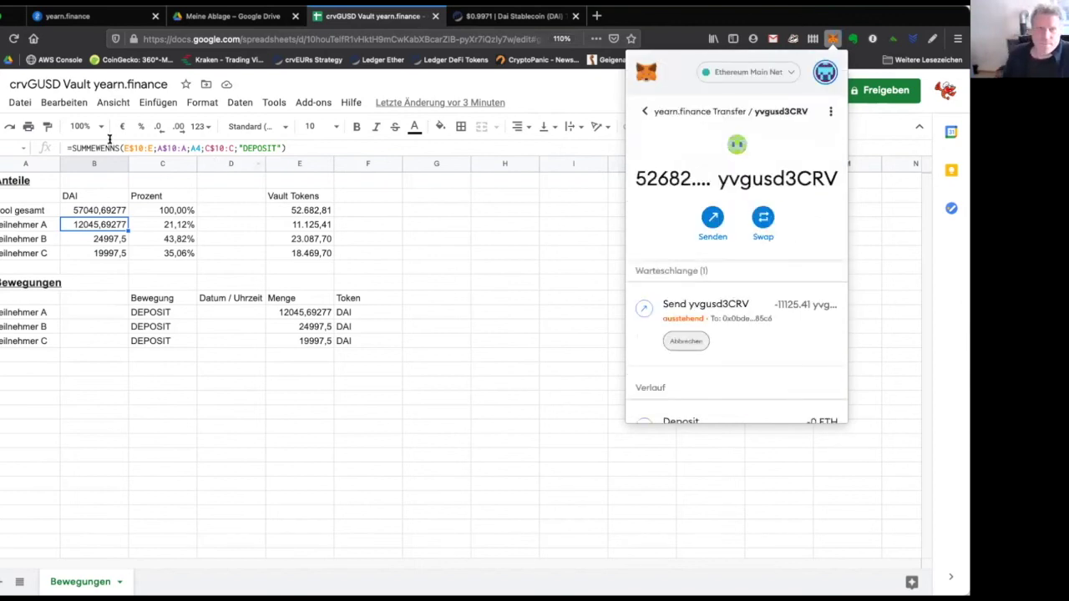
{"action": "left_click", "coordinate": [2, 87]}
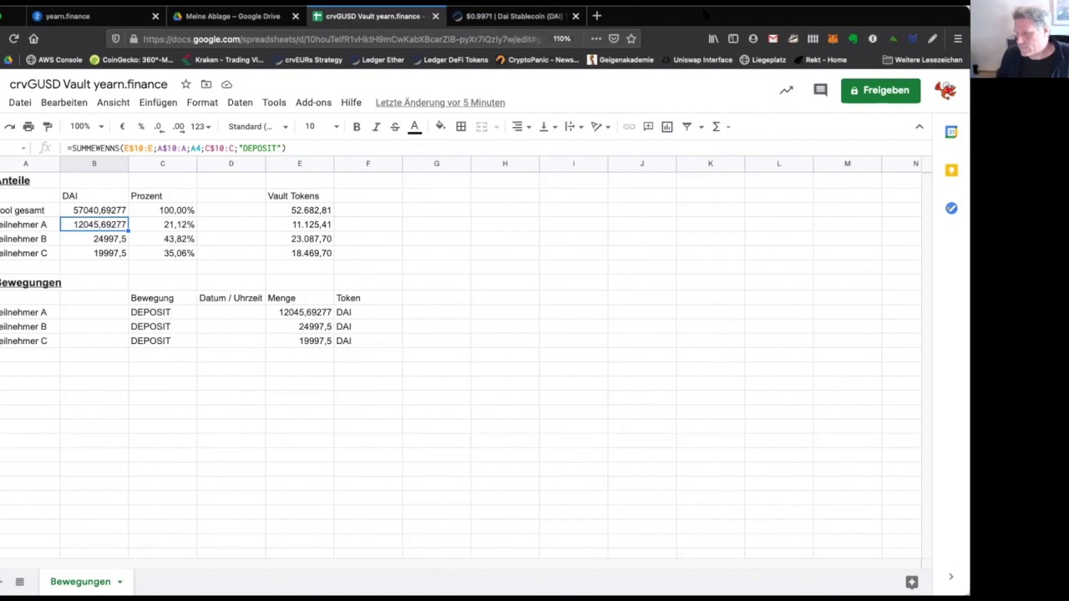
Reload the yearn.finance vaults page and mark the crvGUSD balance of 44,366.49.
{"action": "left_click", "coordinate": [68, 15]}
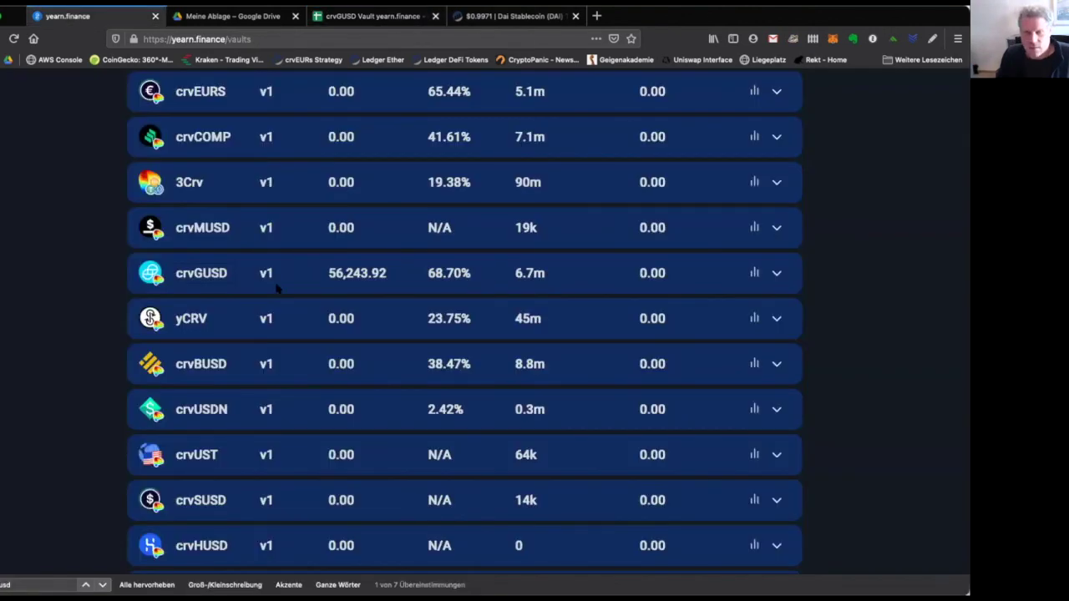
{"action": "key", "text": "super+r"}
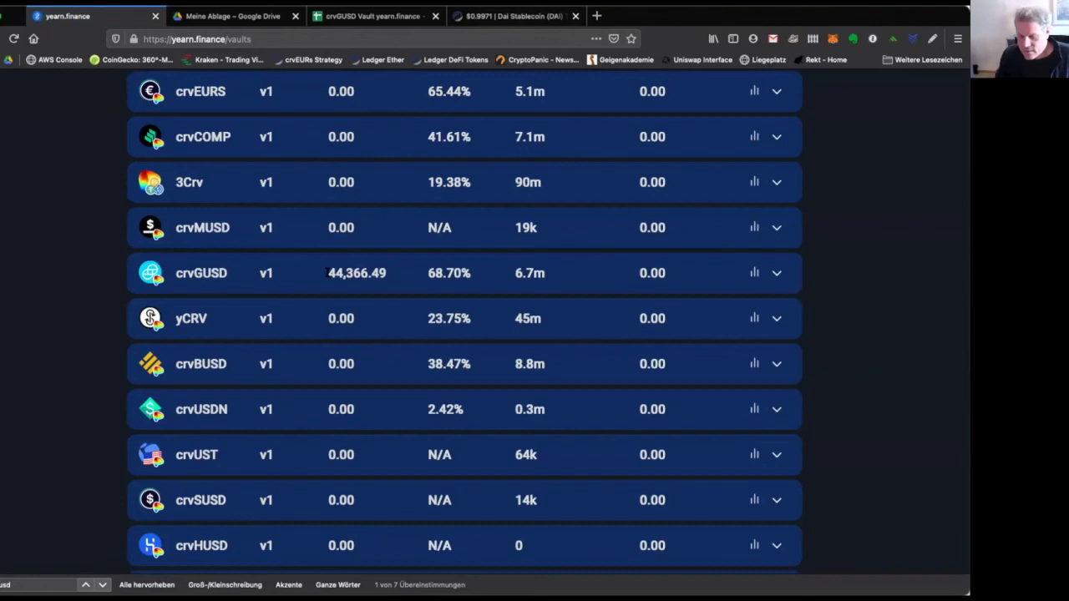
{"action": "left_click_drag", "start_coordinate": [327, 273], "coordinate": [397, 276]}
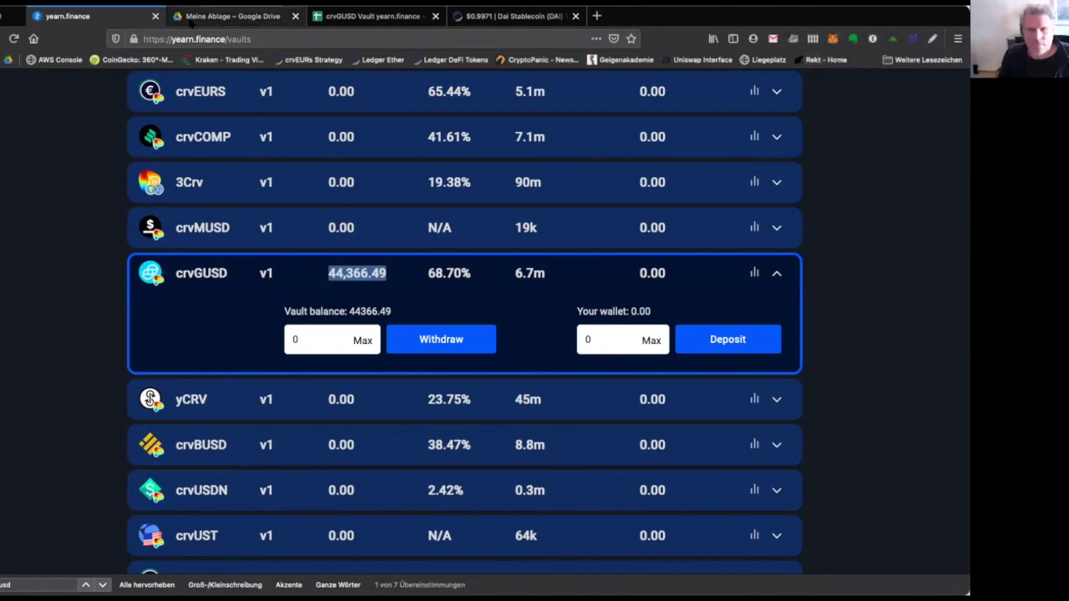
Check MetaMask's remaining yvgusd3CRV balance of 41557.402.
{"action": "left_click", "coordinate": [372, 16]}
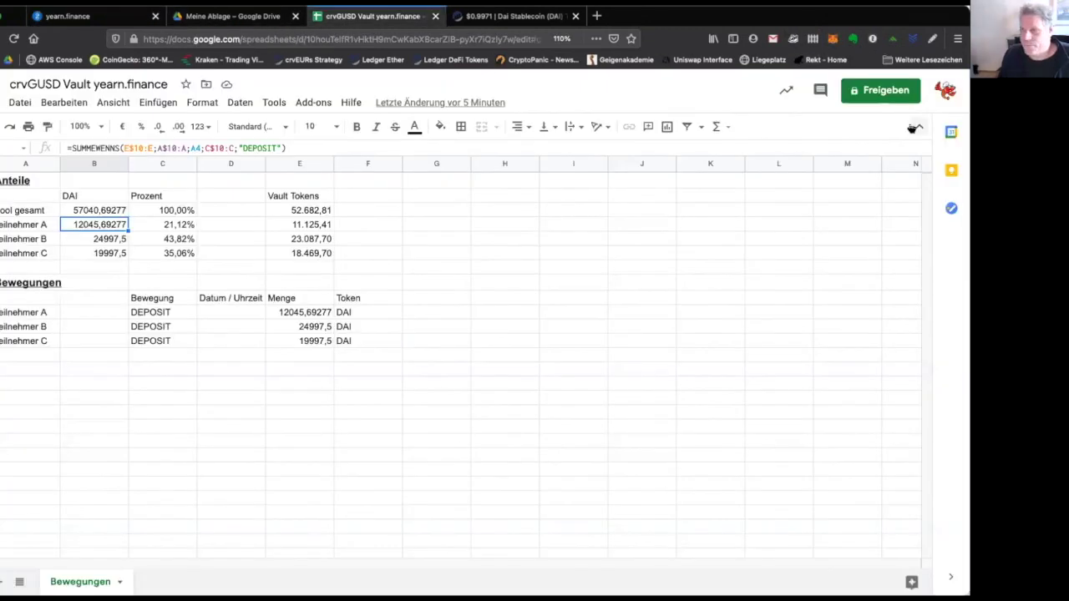
{"action": "left_click", "coordinate": [832, 39]}
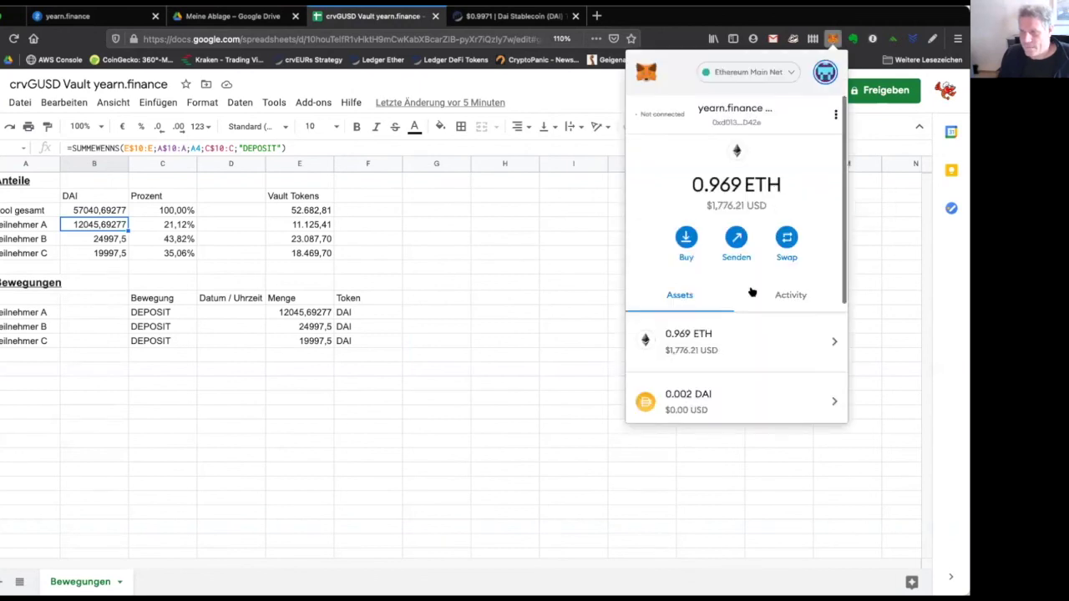
{"action": "scroll", "coordinate": [751, 292], "scroll_direction": "down", "scroll_amount": 3}
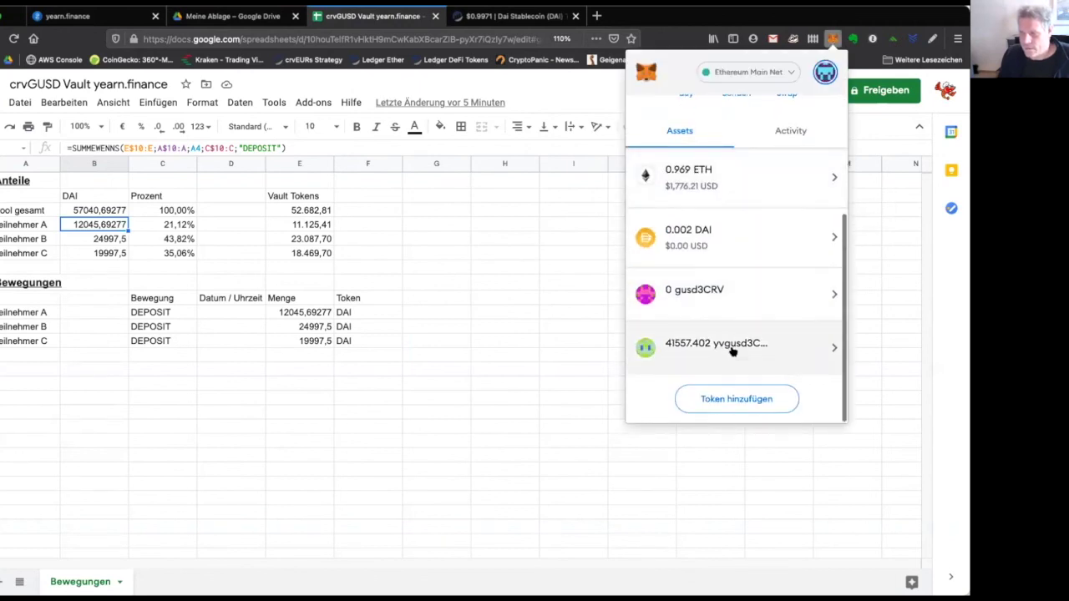
{"action": "left_click", "coordinate": [733, 352]}
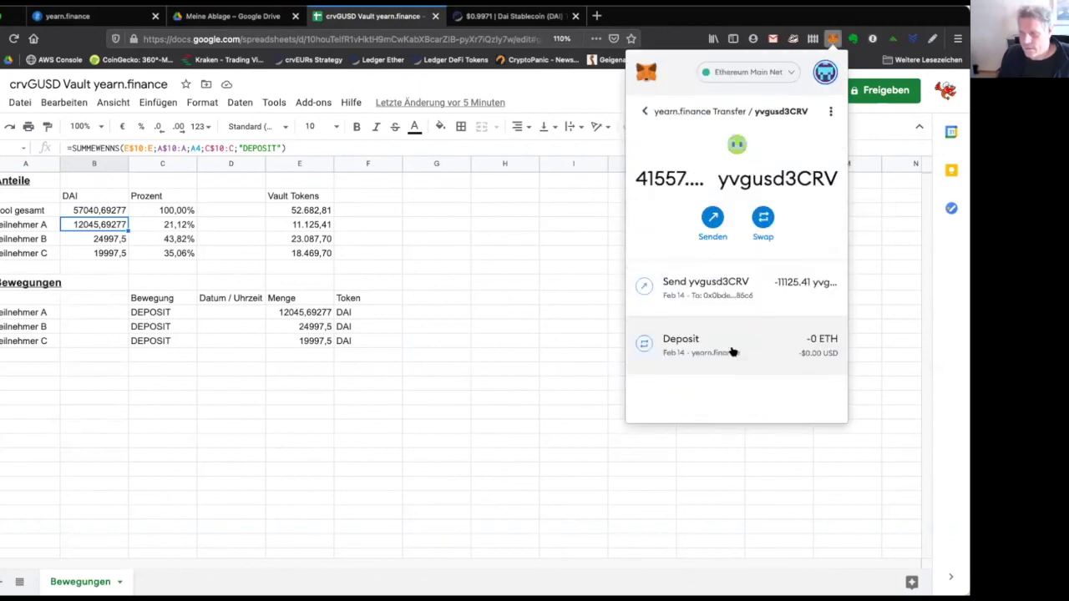
Start another yvgusd3CRV send with the next recipient's address, then close MetaMask.
{"action": "left_click", "coordinate": [712, 217]}
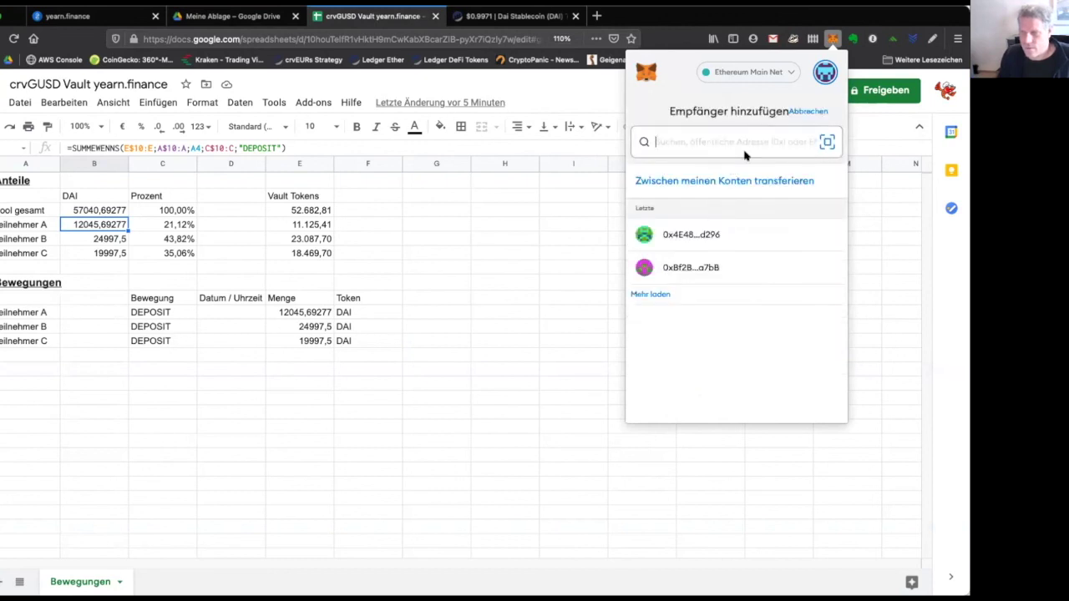
{"action": "key", "text": "ctrl+v"}
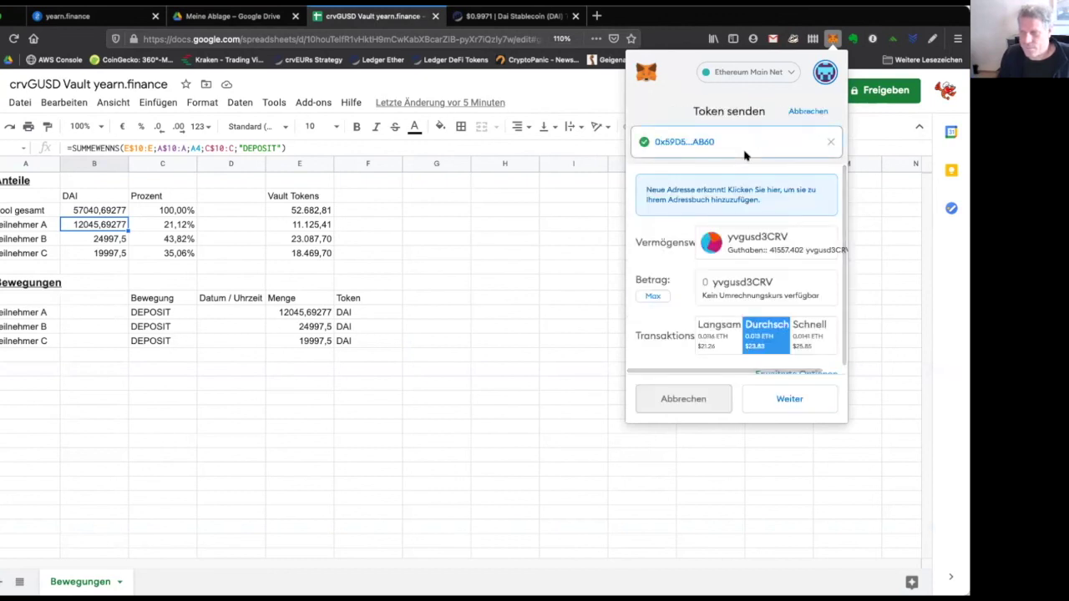
{"action": "key", "text": "Escape"}
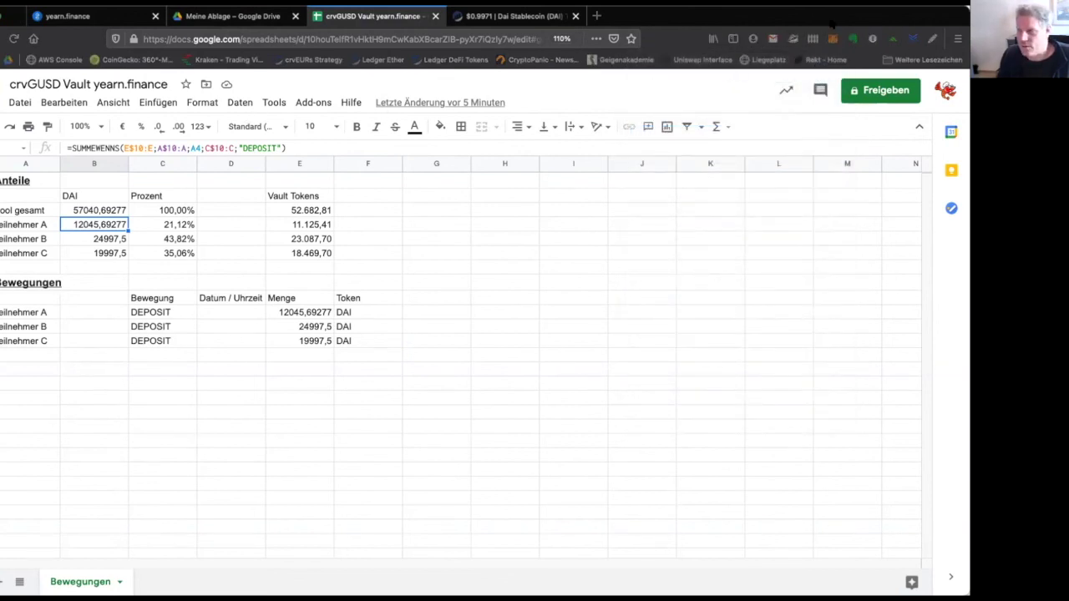
{"action": "left_click", "coordinate": [832, 40]}
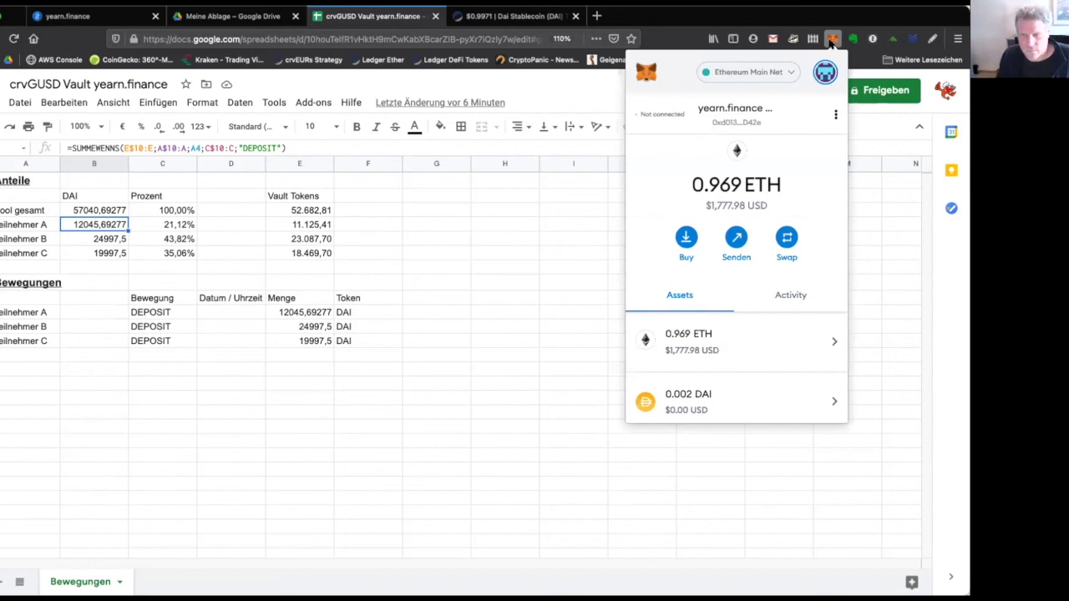
{"action": "left_click", "coordinate": [305, 222]}
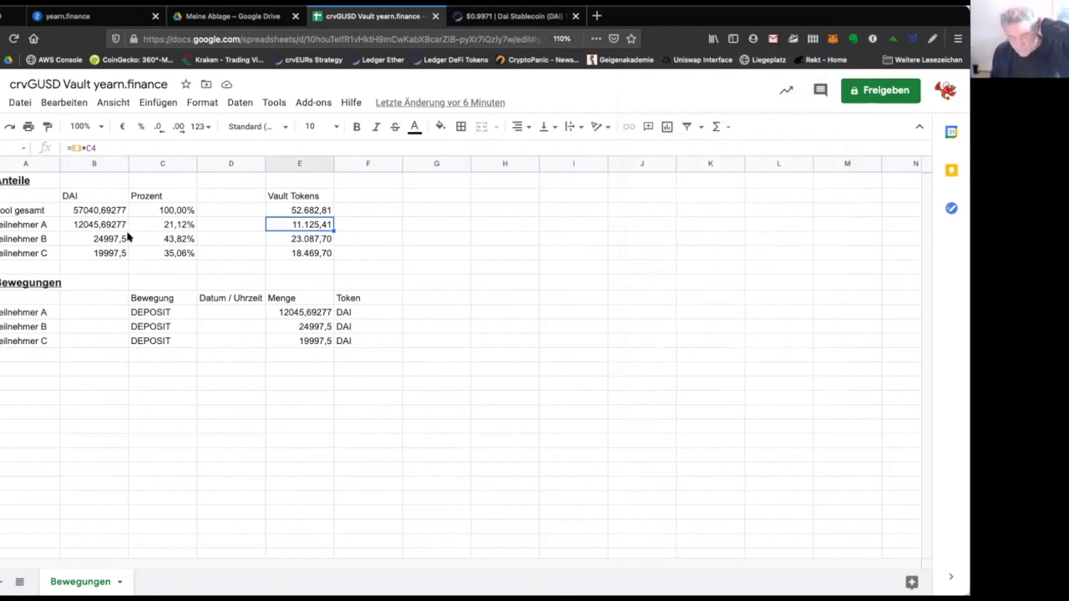
{"action": "left_click", "coordinate": [97, 228]}
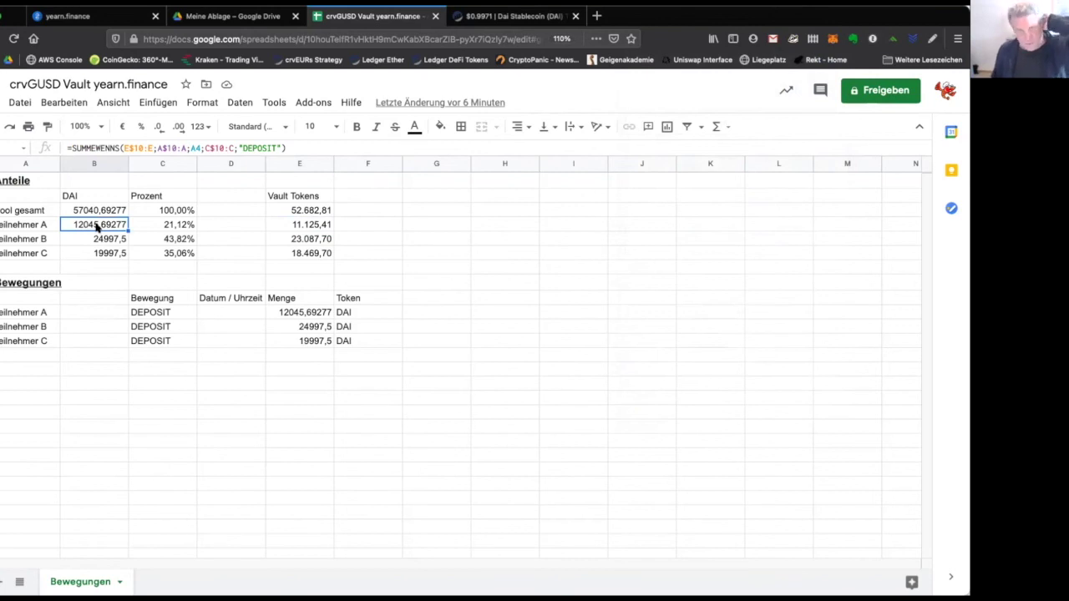
{"action": "key", "text": "Right"}
{"action": "key", "text": "Right"}
{"action": "key", "text": "Right"}
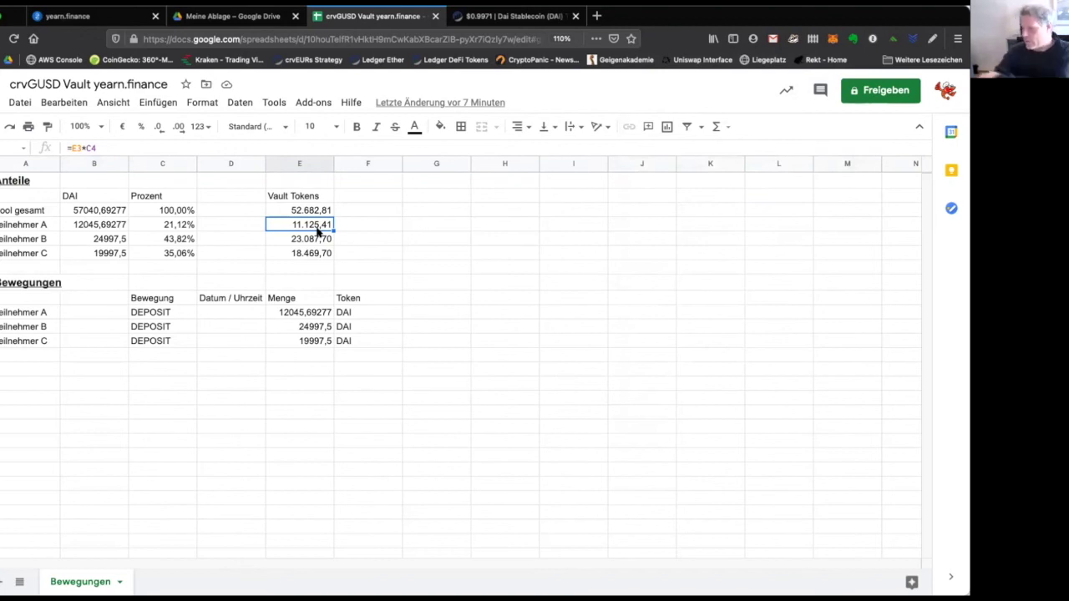
{"action": "left_click", "coordinate": [317, 240]}
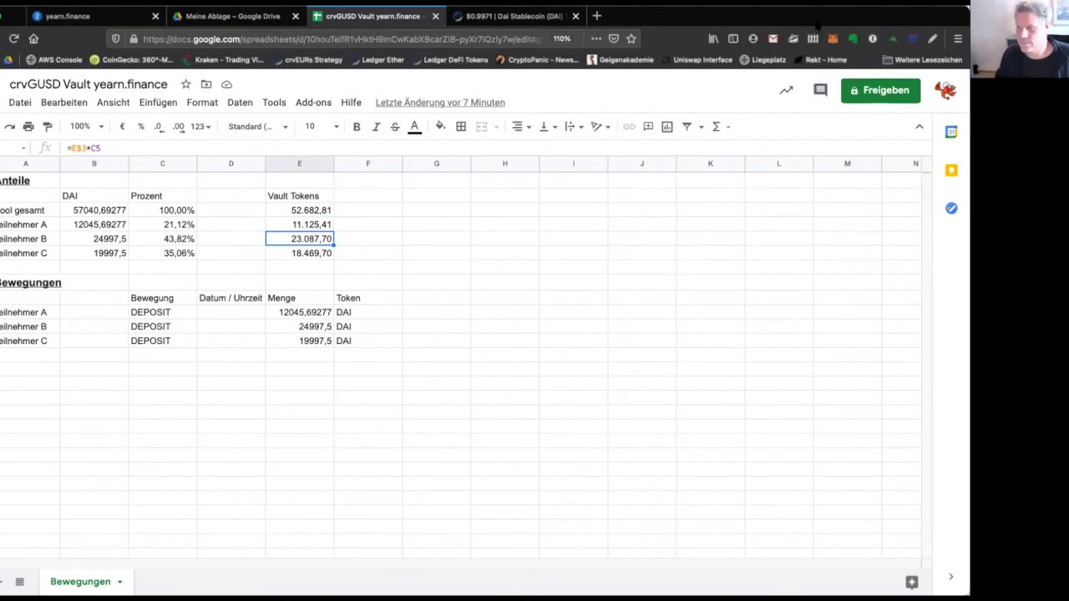
Set up a fast-speed send of 18469.7 yvgusd3CRV to participant C's pasted wallet address.
{"action": "left_click", "coordinate": [832, 38]}
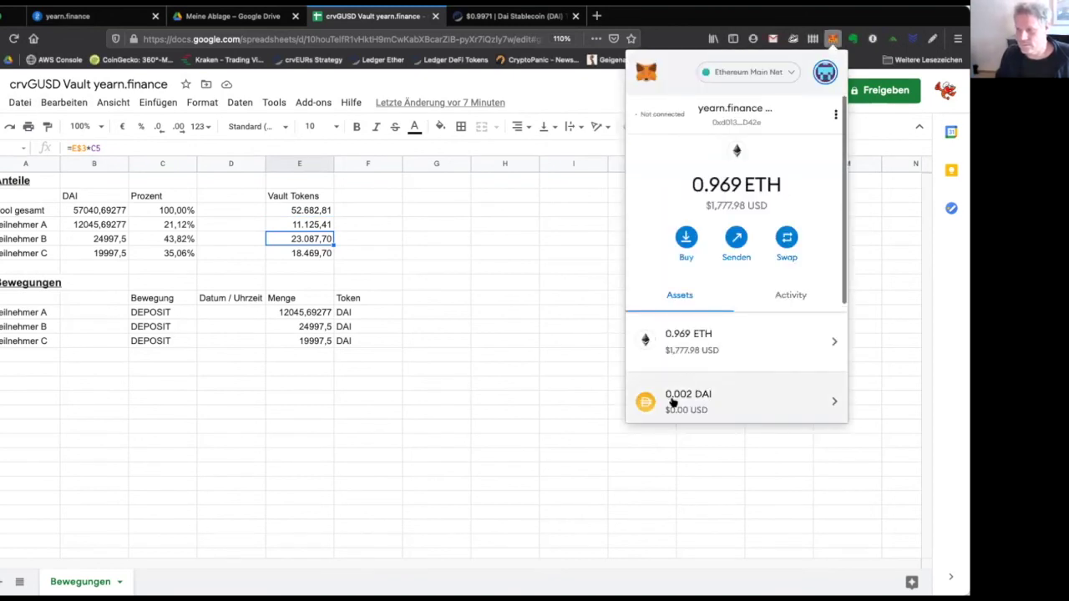
{"action": "scroll", "coordinate": [672, 403], "scroll_direction": "down", "scroll_amount": 3}
{"action": "left_click", "coordinate": [716, 346]}
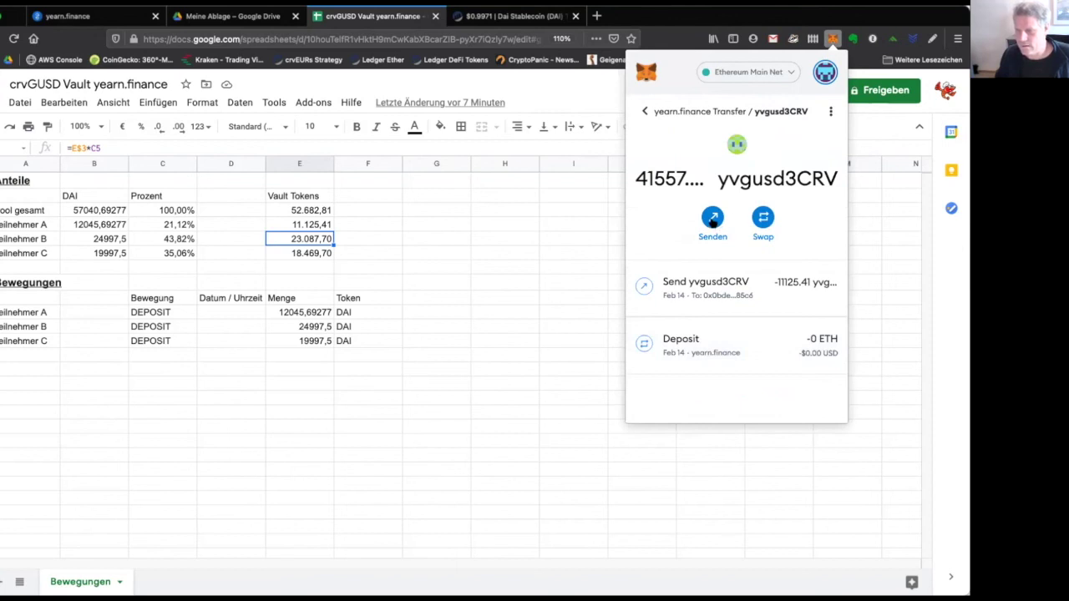
{"action": "left_click", "coordinate": [712, 219]}
{"action": "key", "text": "ctrl+v"}
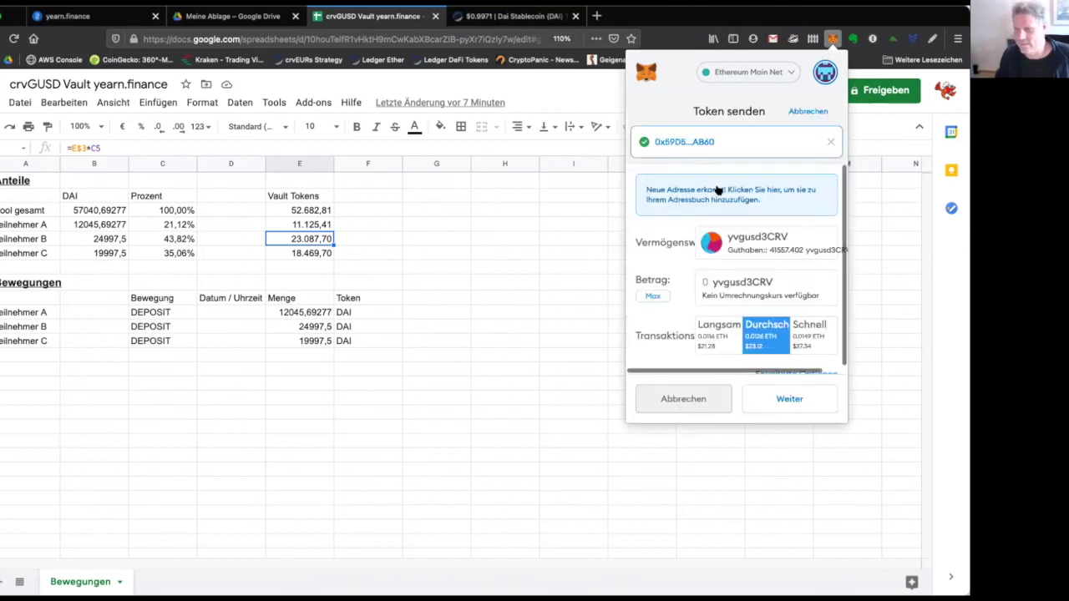
{"action": "left_click", "coordinate": [707, 282]}
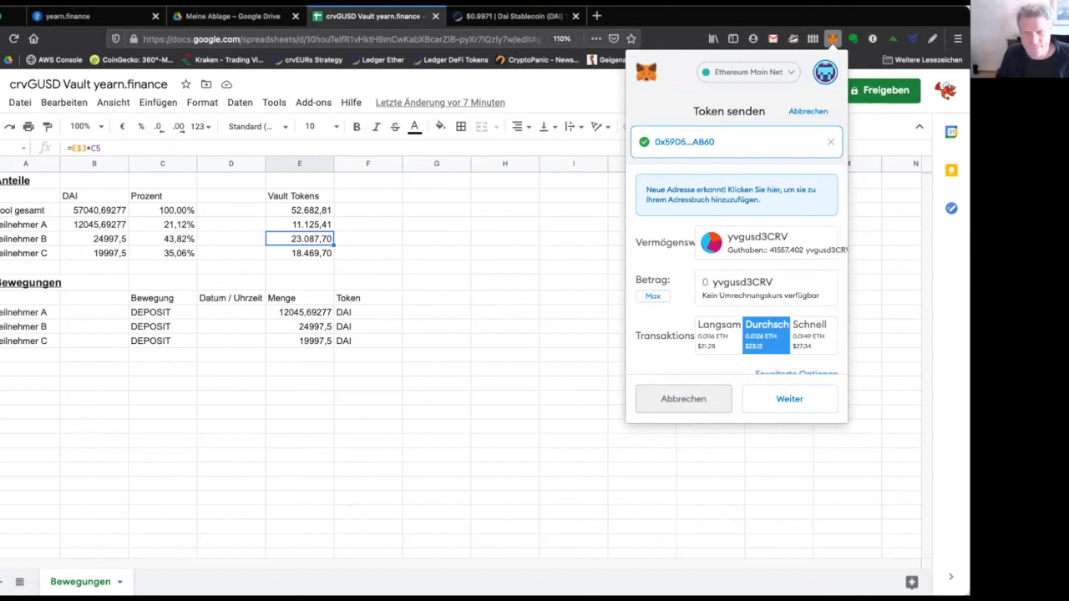
{"action": "type", "text": "1846"}
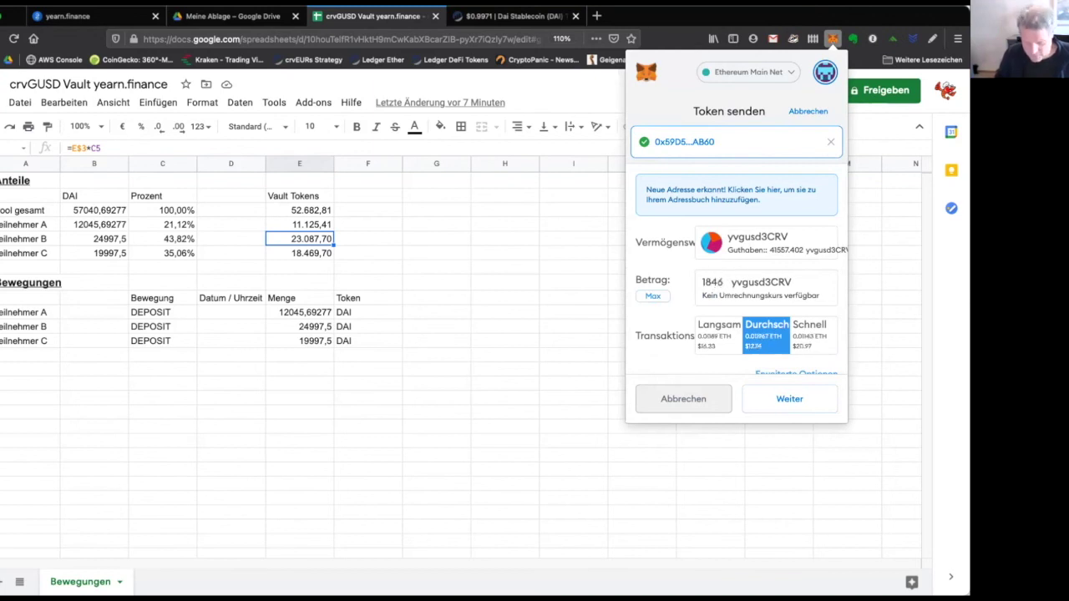
{"action": "type", "text": "9.7"}
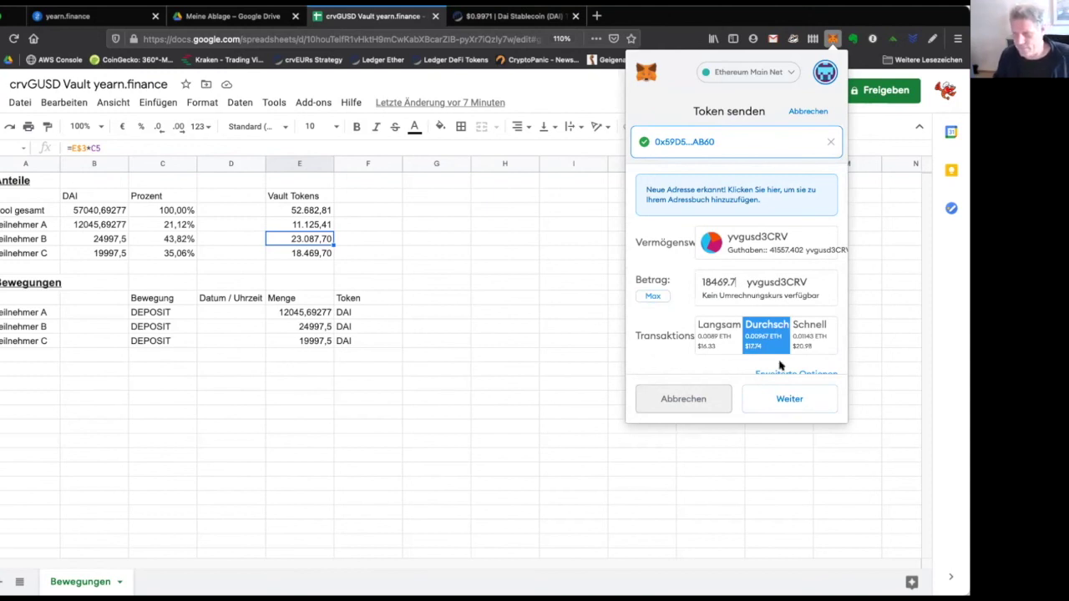
{"action": "left_click", "coordinate": [818, 334]}
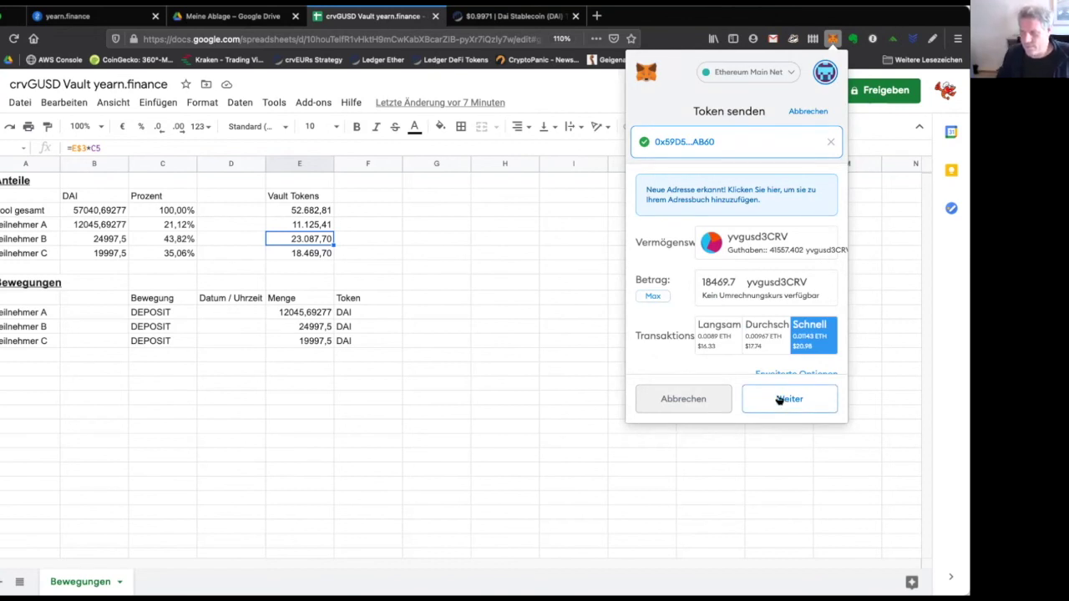
Review the gas fee settings and confirm the 18469.7 yvgusd3CRV transfer.
{"action": "left_click", "coordinate": [778, 400]}
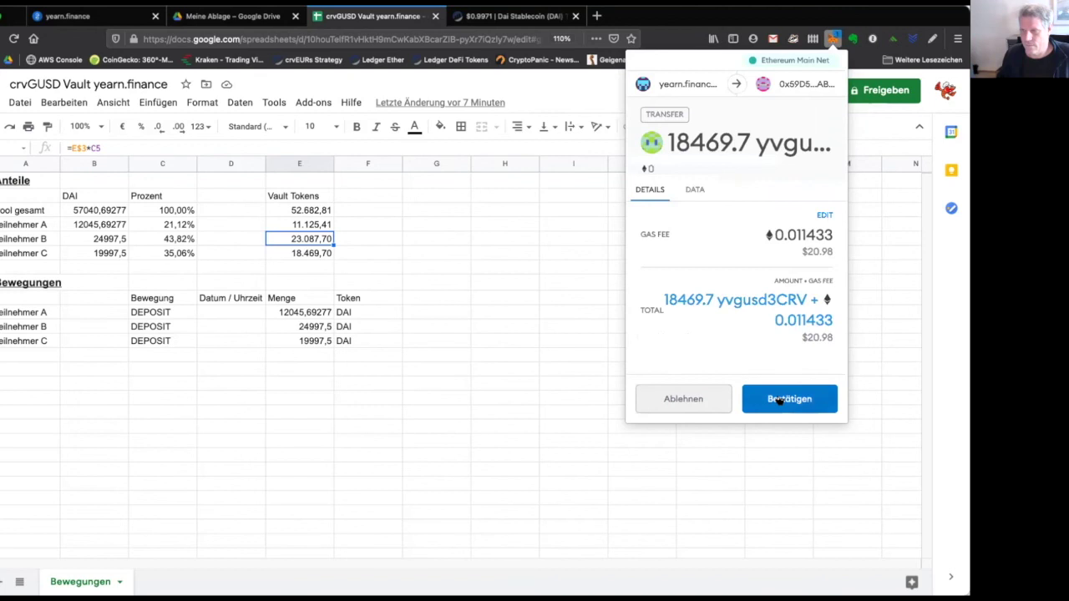
{"action": "left_click", "coordinate": [778, 399]}
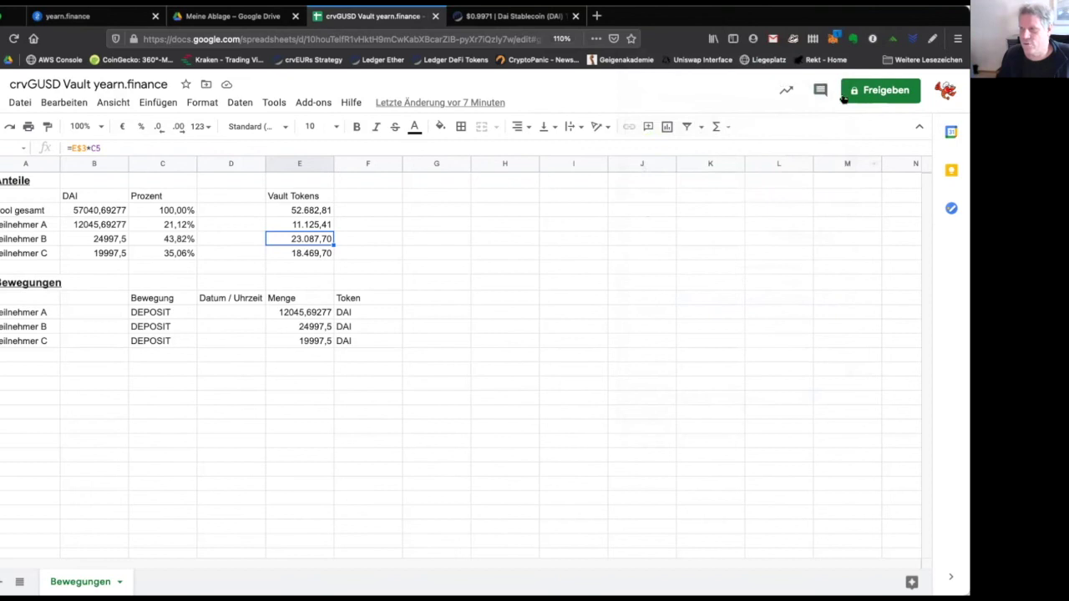
{"action": "left_click", "coordinate": [832, 40]}
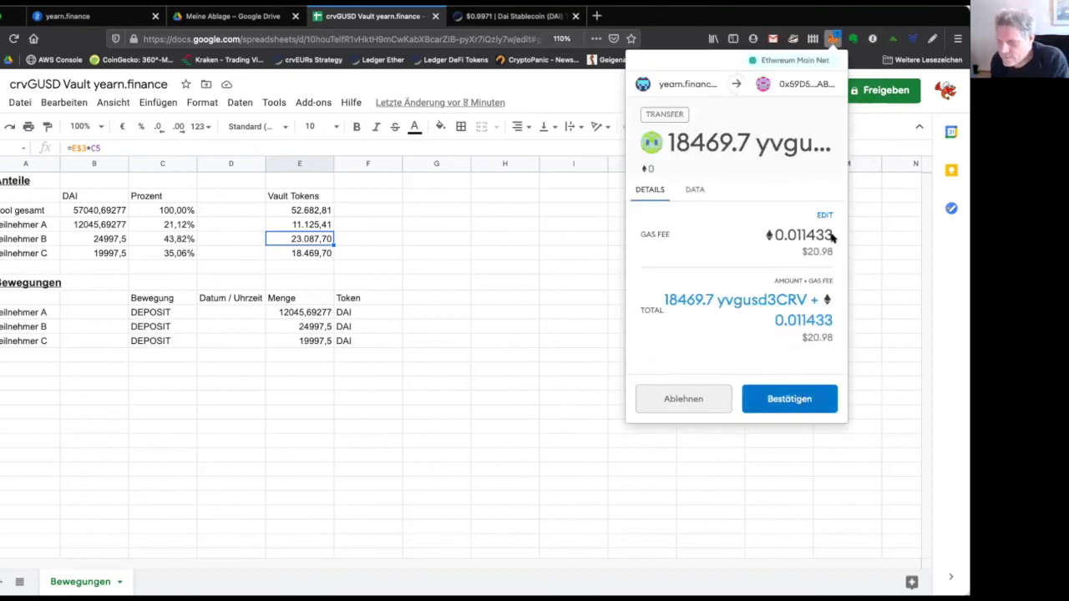
{"action": "left_click", "coordinate": [824, 215]}
{"action": "left_click", "coordinate": [783, 394]}
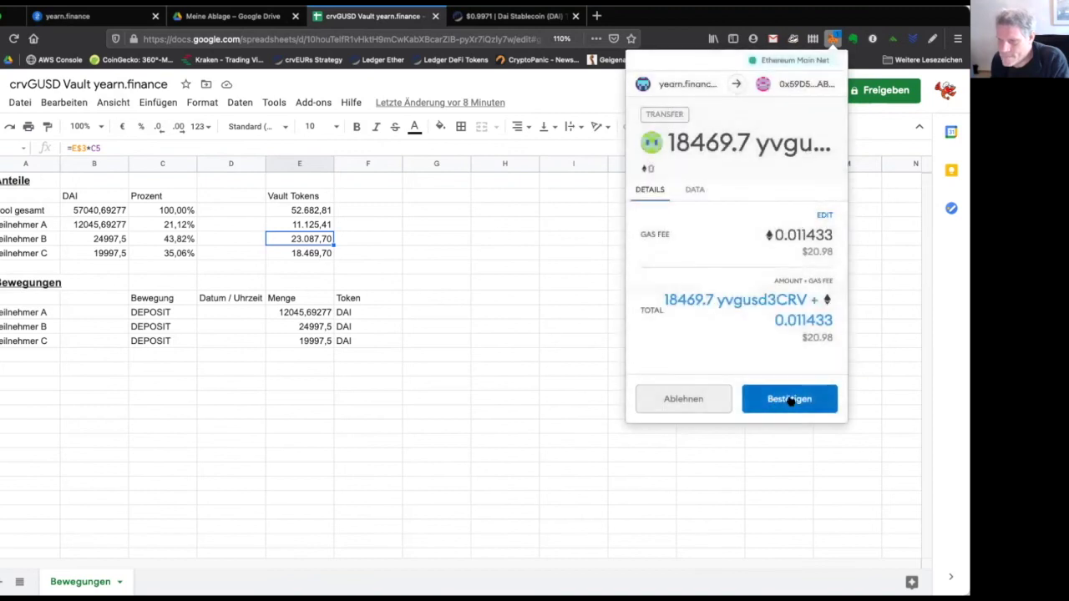
{"action": "left_click", "coordinate": [789, 400]}
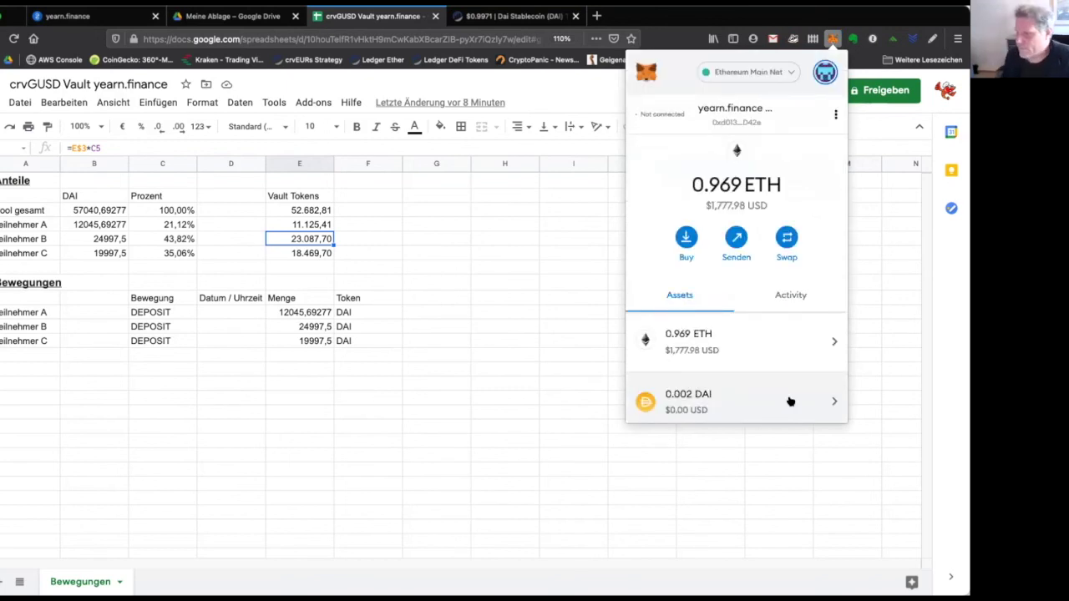
Open the pending Send yvgusd3CRV entry under Activity and view it on Etherscan, showing Success.
{"action": "scroll", "coordinate": [789, 402], "scroll_direction": "down", "scroll_amount": 3}
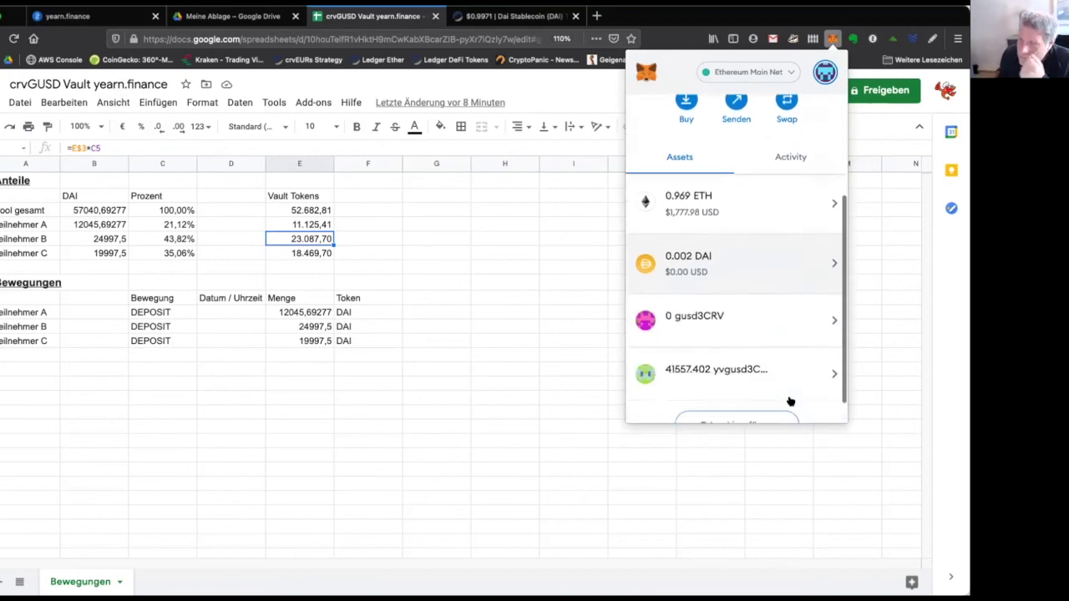
{"action": "scroll", "coordinate": [790, 402], "scroll_direction": "down", "scroll_amount": 2}
{"action": "scroll", "coordinate": [787, 338], "scroll_direction": "up", "scroll_amount": 4}
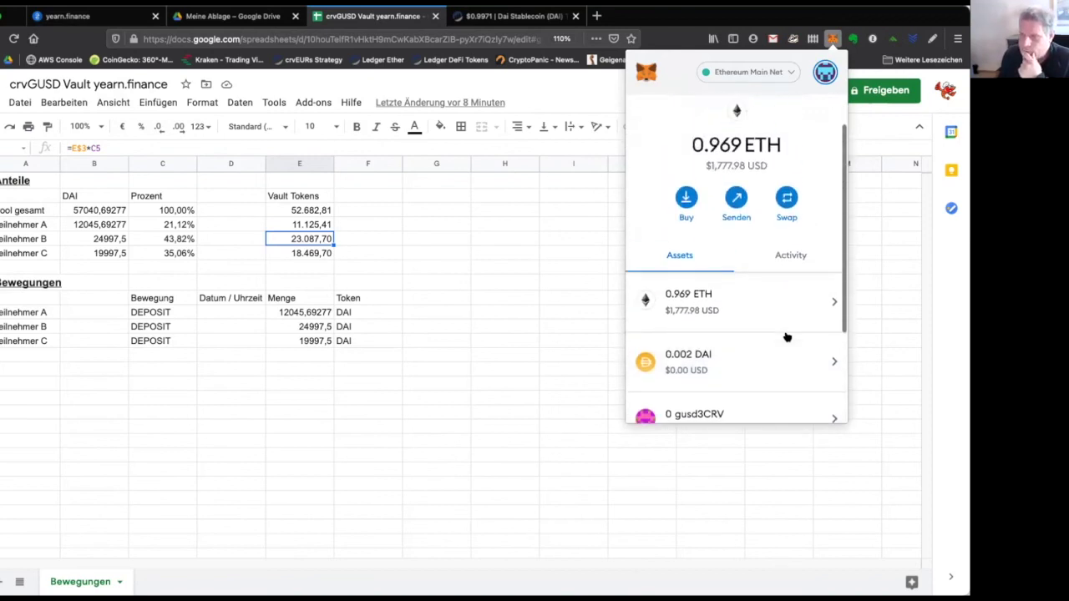
{"action": "left_click", "coordinate": [785, 255]}
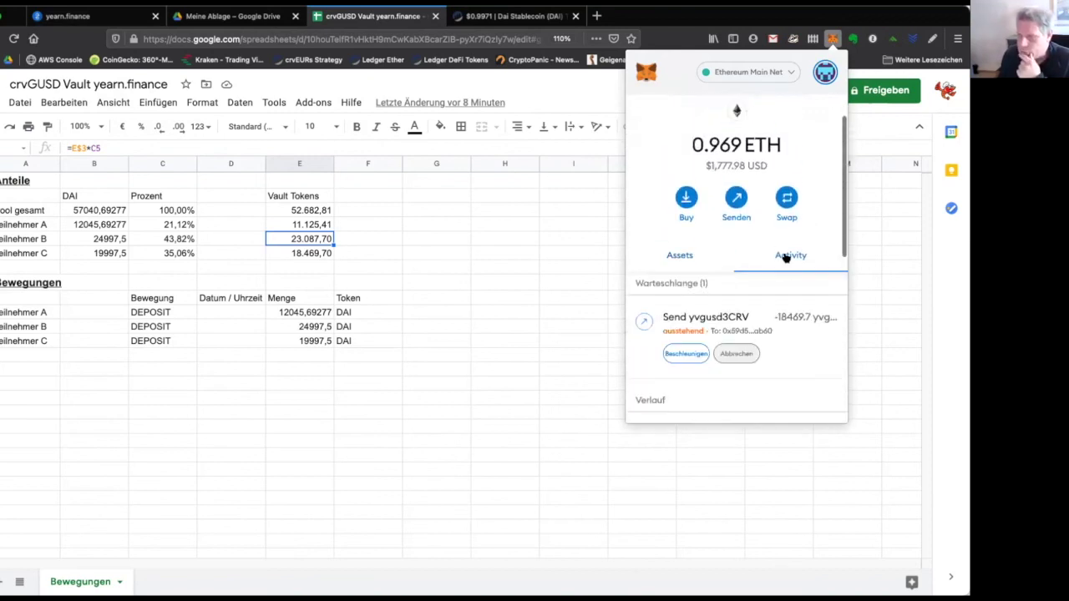
{"action": "left_click", "coordinate": [790, 317]}
{"action": "left_click", "coordinate": [822, 139]}
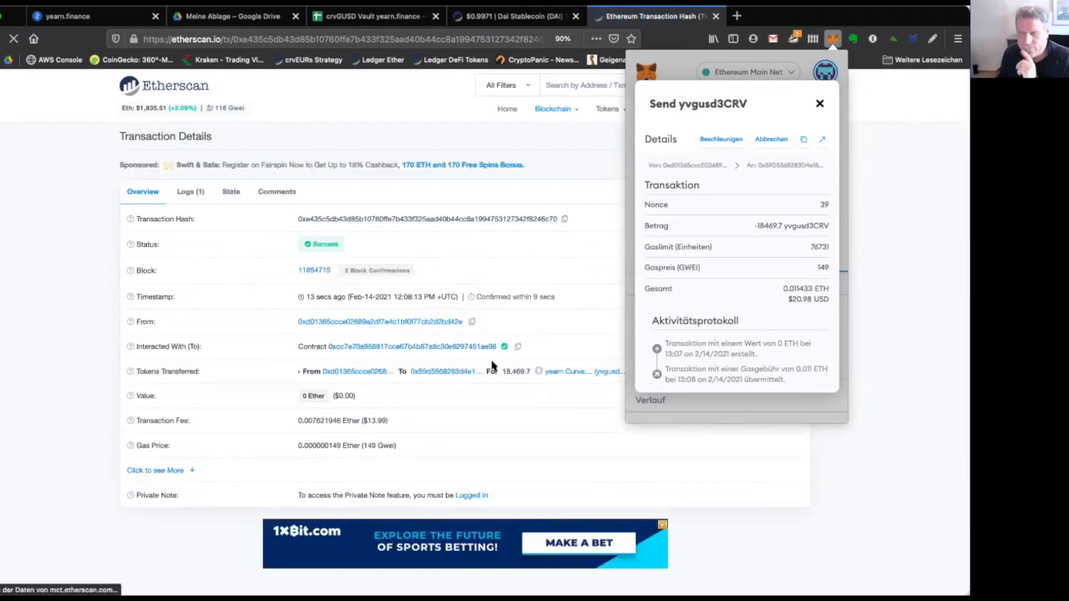
Close the transaction details popup and return to the yearn.finance vaults tab.
{"action": "left_click", "coordinate": [561, 254]}
{"action": "left_click", "coordinate": [84, 16]}
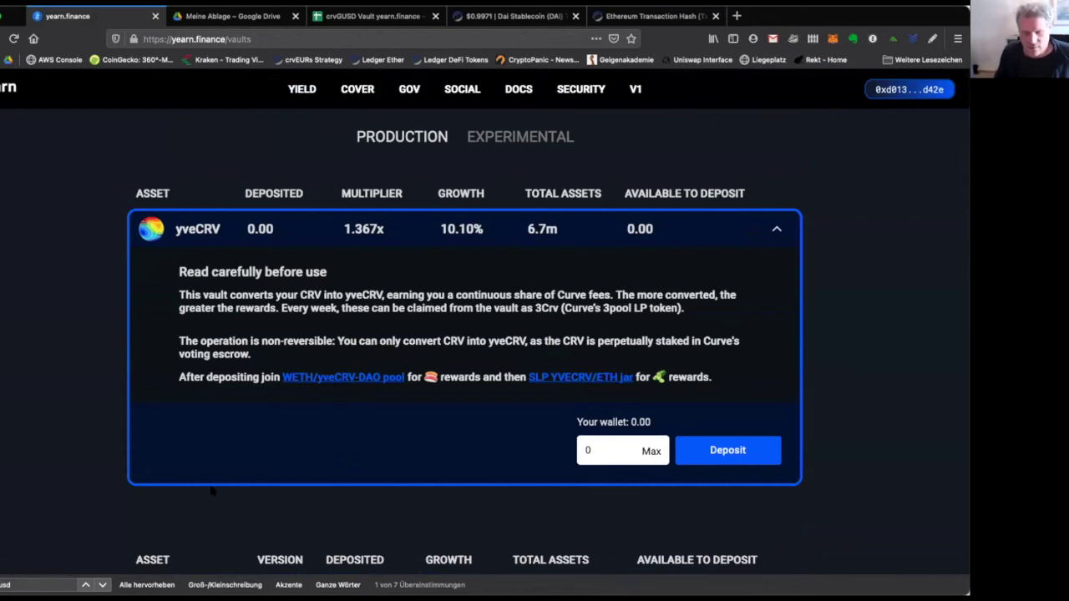
Reload the vaults page and scroll to crvGUSD, now showing 24,648.32 deposited.
{"action": "scroll", "coordinate": [231, 475], "scroll_direction": "down", "scroll_amount": 1}
{"action": "scroll", "coordinate": [231, 475], "scroll_direction": "down", "scroll_amount": 10}
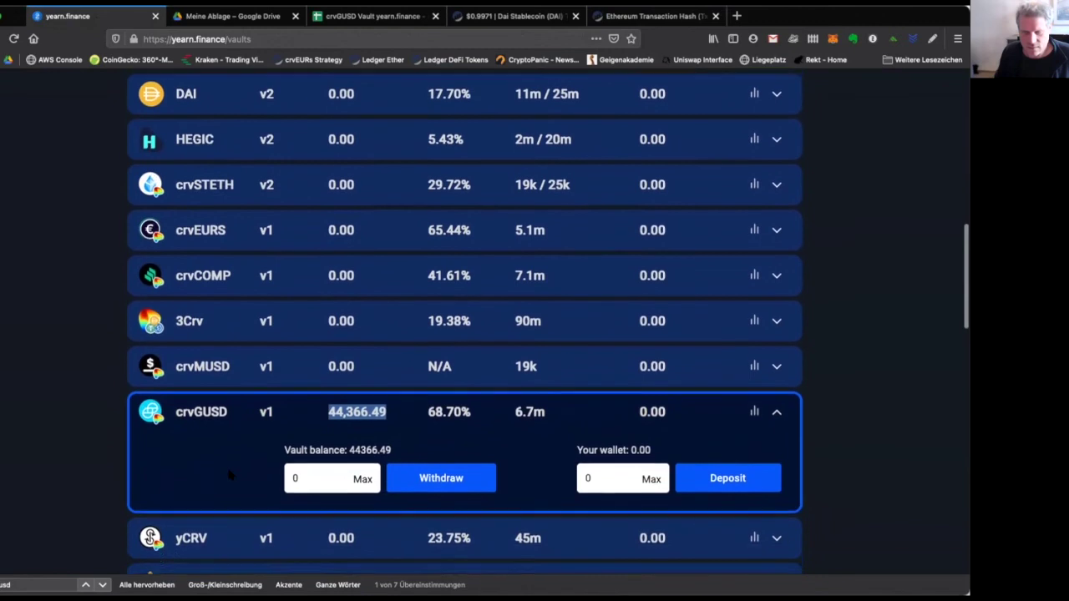
{"action": "key", "text": "super+r"}
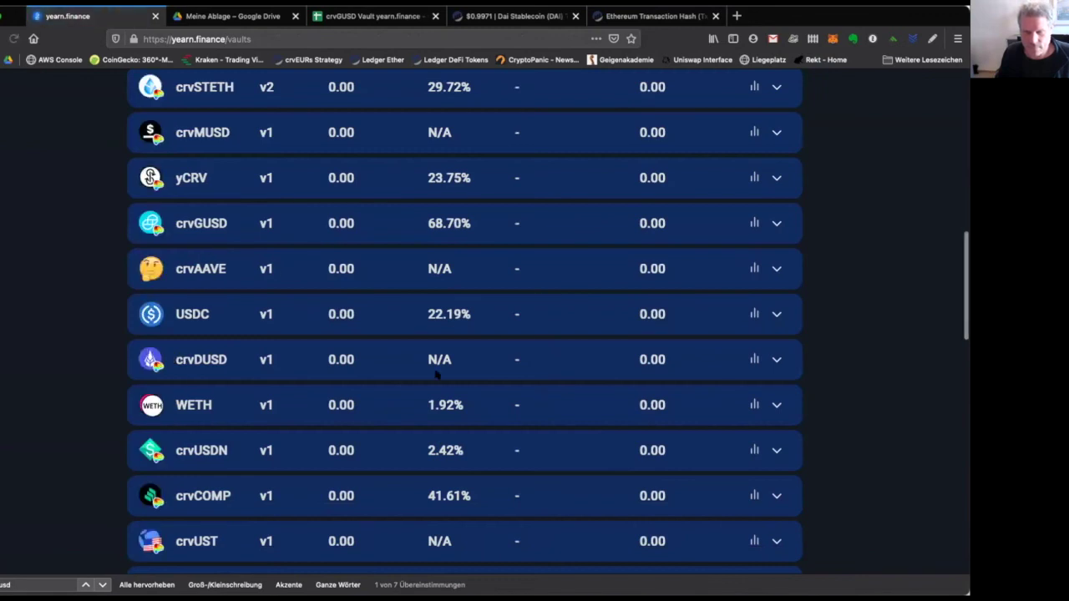
{"action": "scroll", "coordinate": [435, 375], "scroll_direction": "down", "scroll_amount": 1}
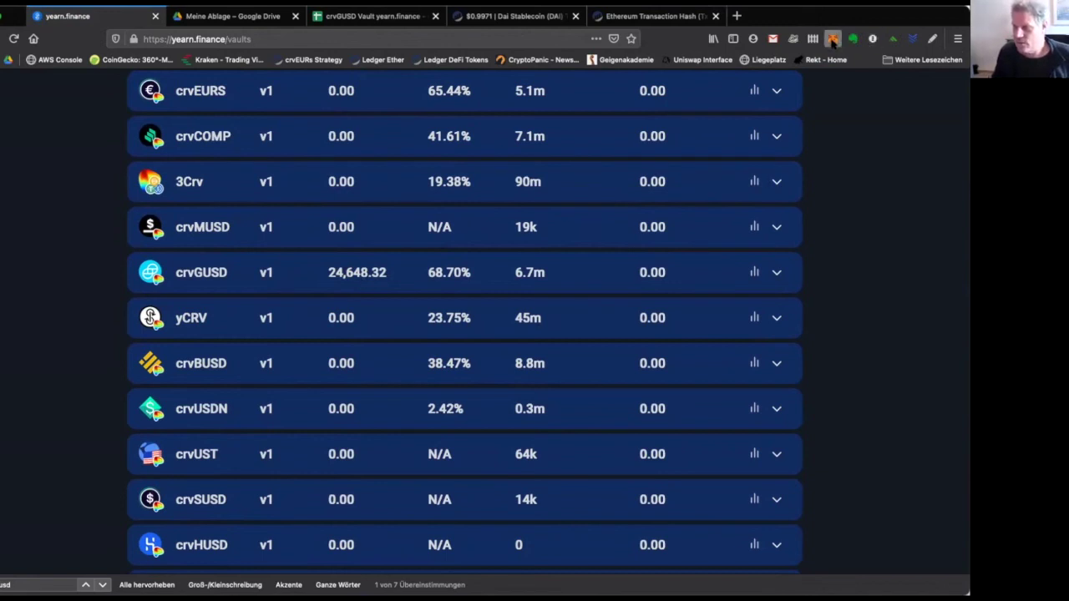
Open the yvgusd3CRV token from MetaMask's Assets list.
{"action": "left_click", "coordinate": [832, 39]}
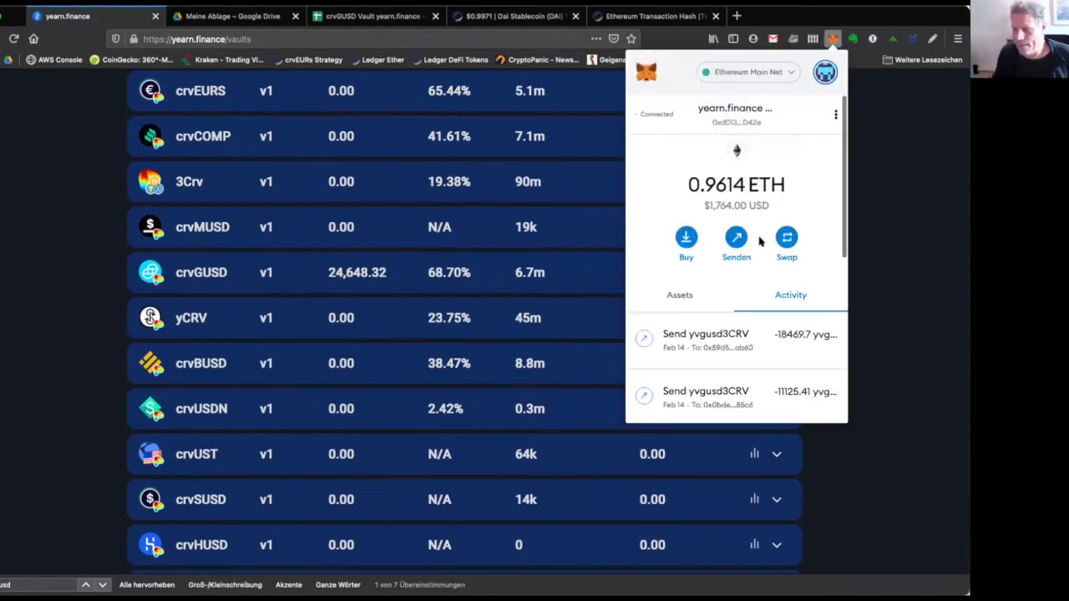
{"action": "scroll", "coordinate": [734, 349], "scroll_direction": "down", "scroll_amount": 5}
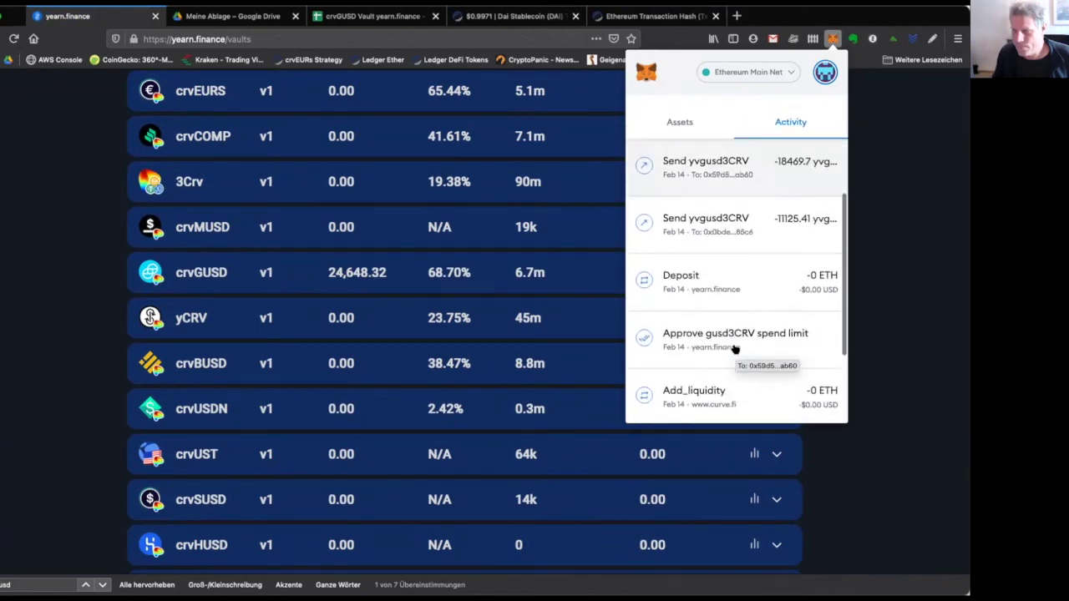
{"action": "scroll", "coordinate": [734, 349], "scroll_direction": "up", "scroll_amount": 5}
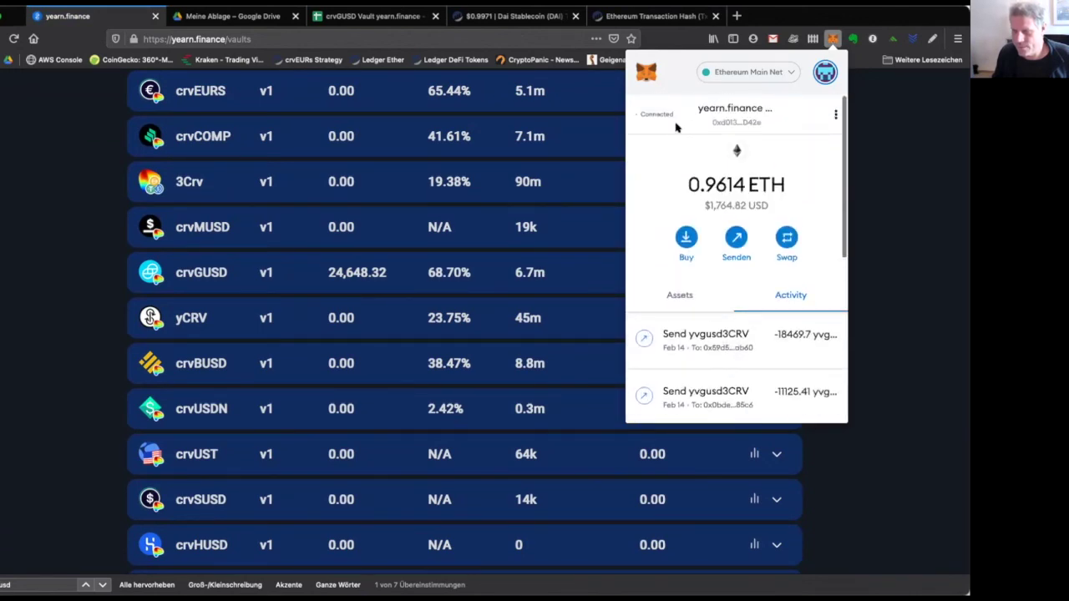
{"action": "left_click", "coordinate": [680, 295]}
{"action": "scroll", "coordinate": [715, 365], "scroll_direction": "down", "scroll_amount": 3}
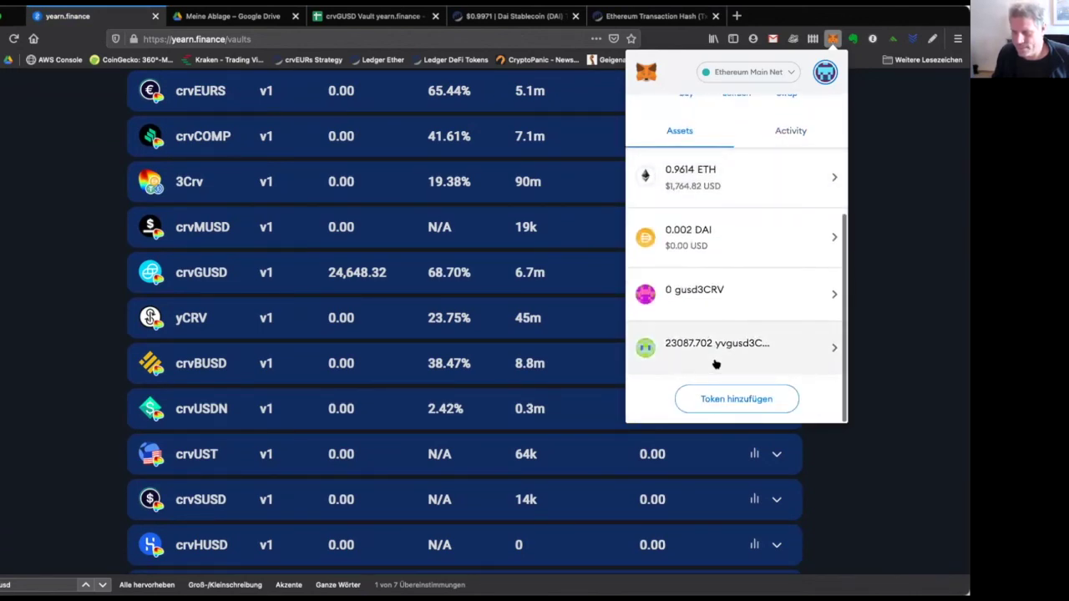
{"action": "left_click", "coordinate": [722, 349]}
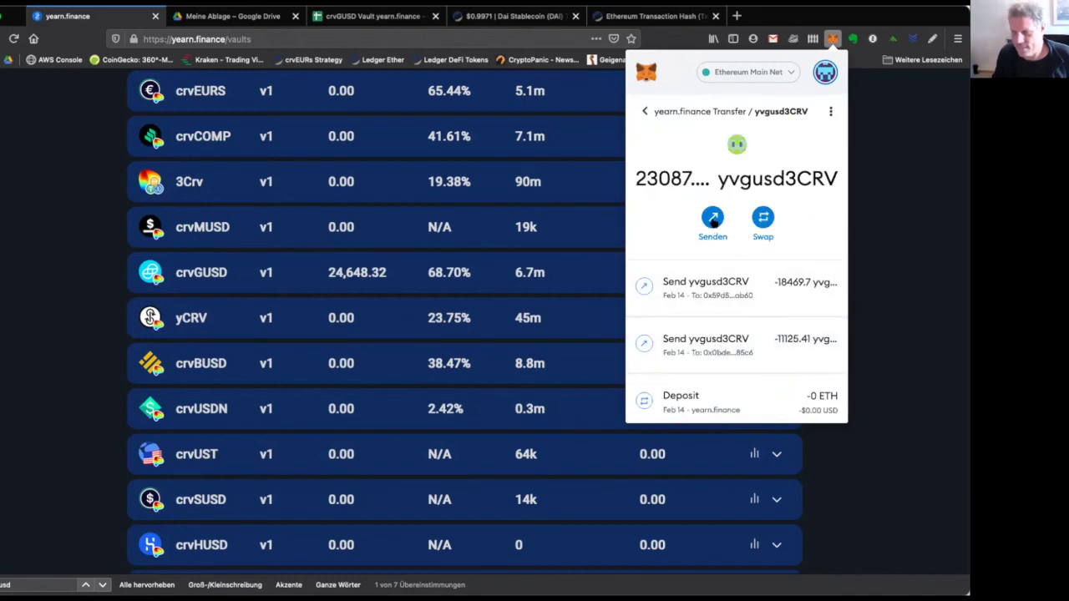
Send the full 23087.70 yvgusd3CRV balance to Account 4 at fast speed and confirm.
{"action": "left_click", "coordinate": [713, 219]}
{"action": "left_click", "coordinate": [743, 181]}
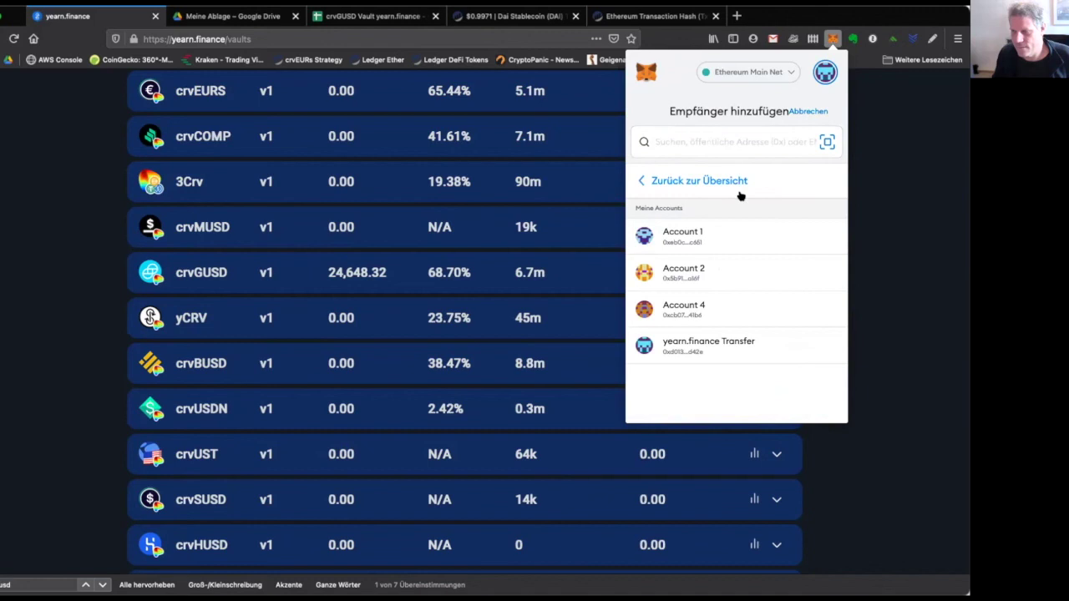
{"action": "left_click", "coordinate": [723, 305]}
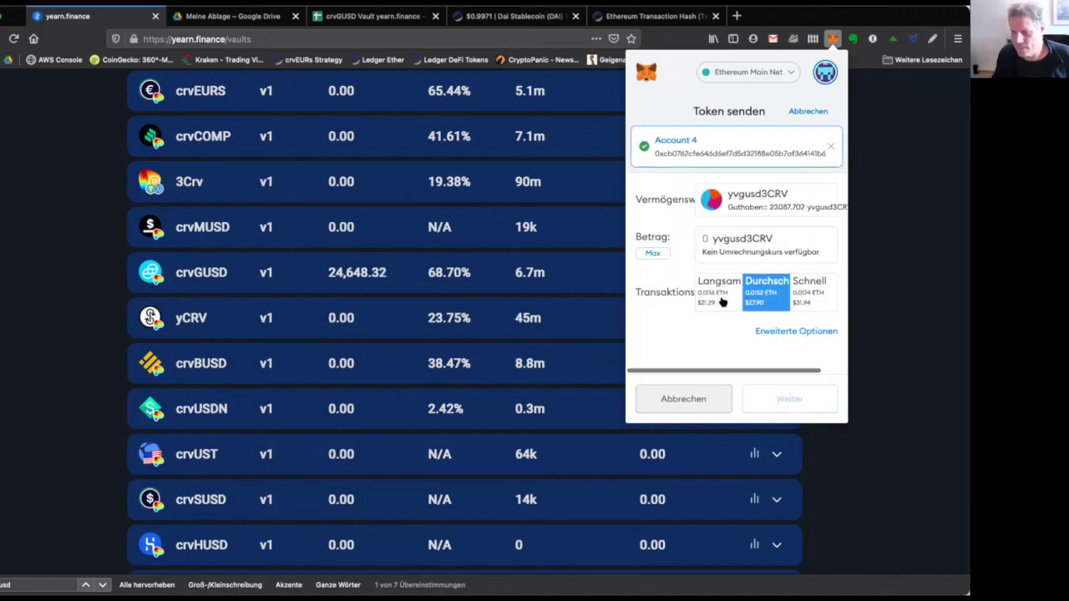
{"action": "left_click", "coordinate": [652, 253]}
{"action": "left_click", "coordinate": [818, 298]}
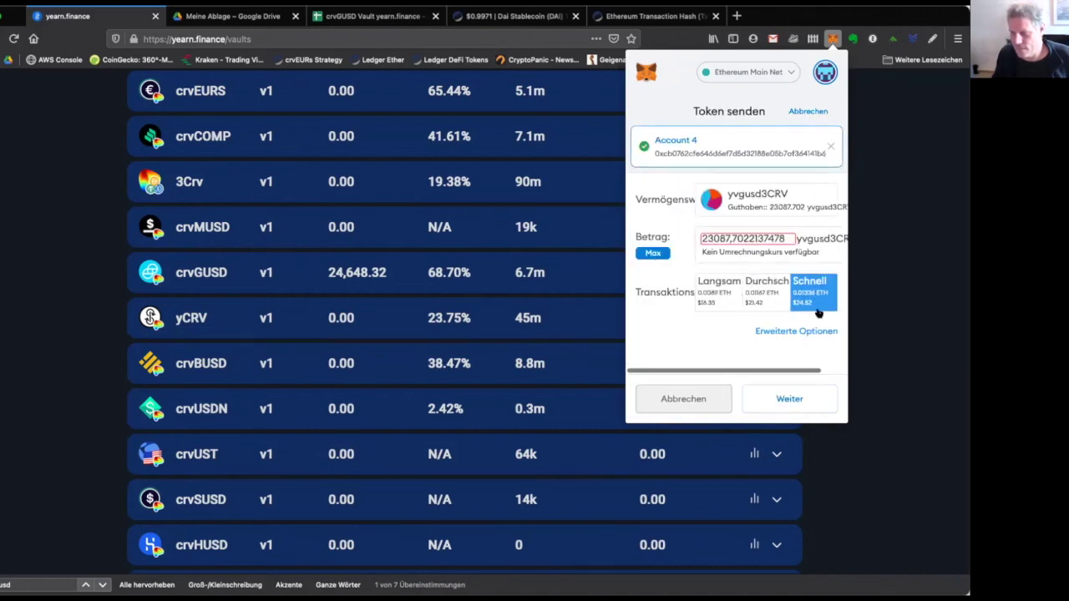
{"action": "left_click", "coordinate": [793, 401]}
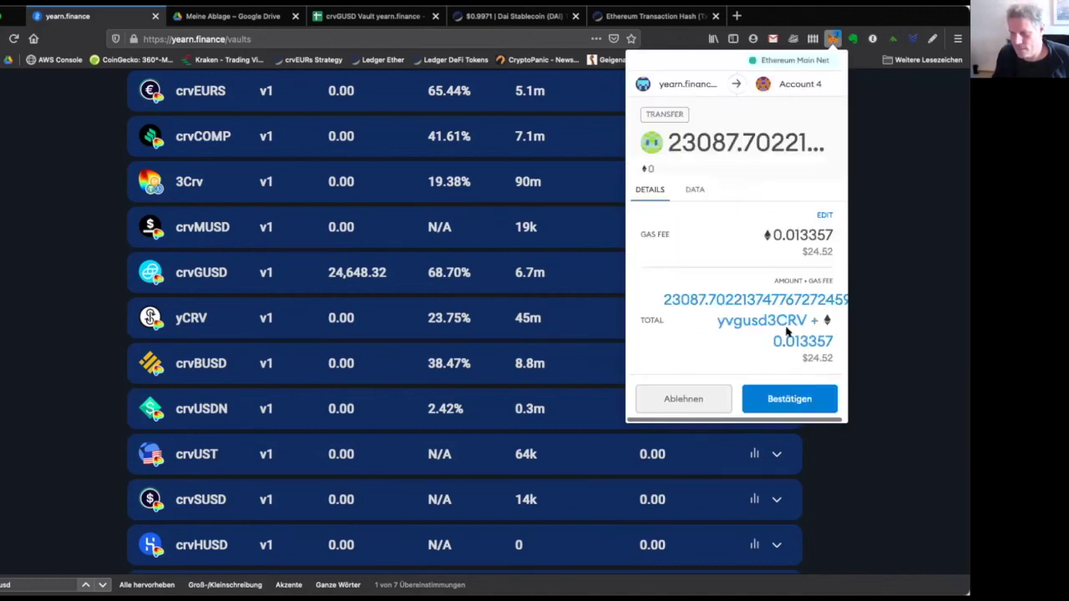
{"action": "left_click", "coordinate": [804, 404]}
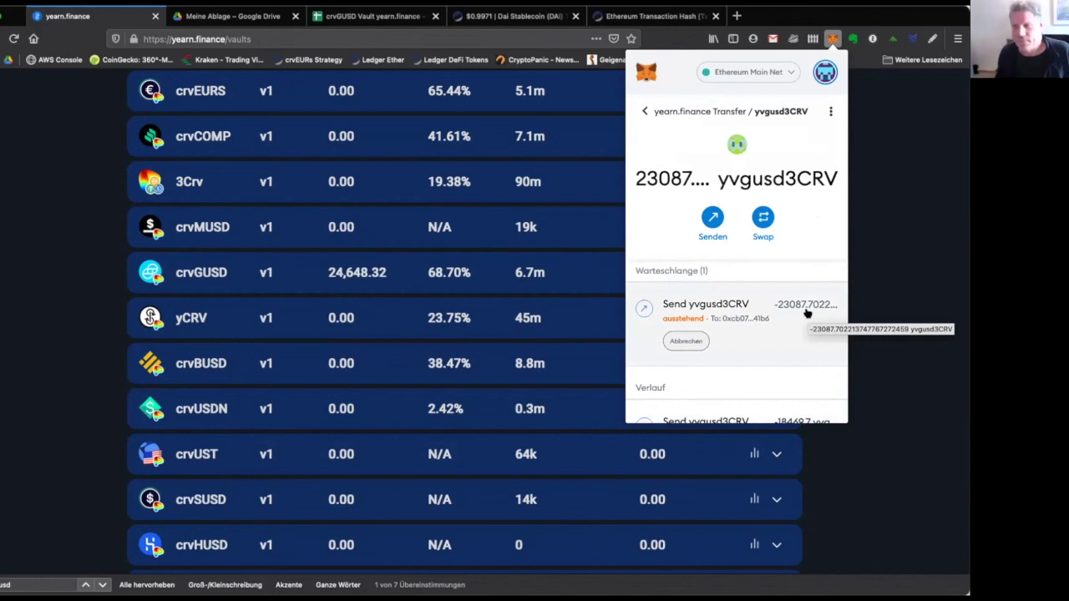
Close MetaMask and expand the crvGUSD vault to show 24648.32 vault and 0.00 wallet balances.
{"action": "left_click", "coordinate": [885, 278]}
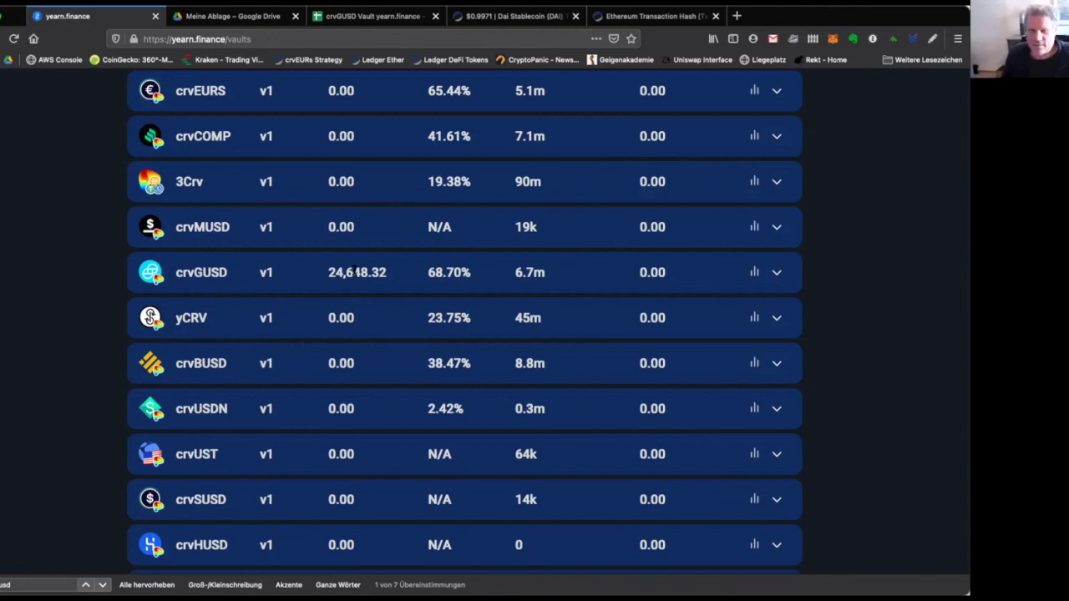
{"action": "left_click", "coordinate": [357, 271]}
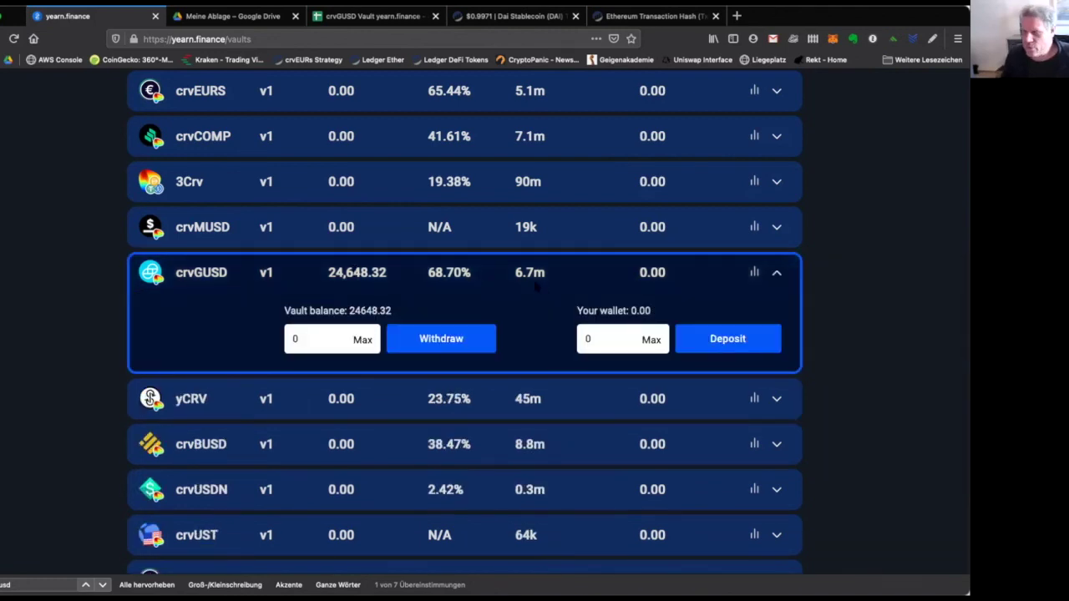